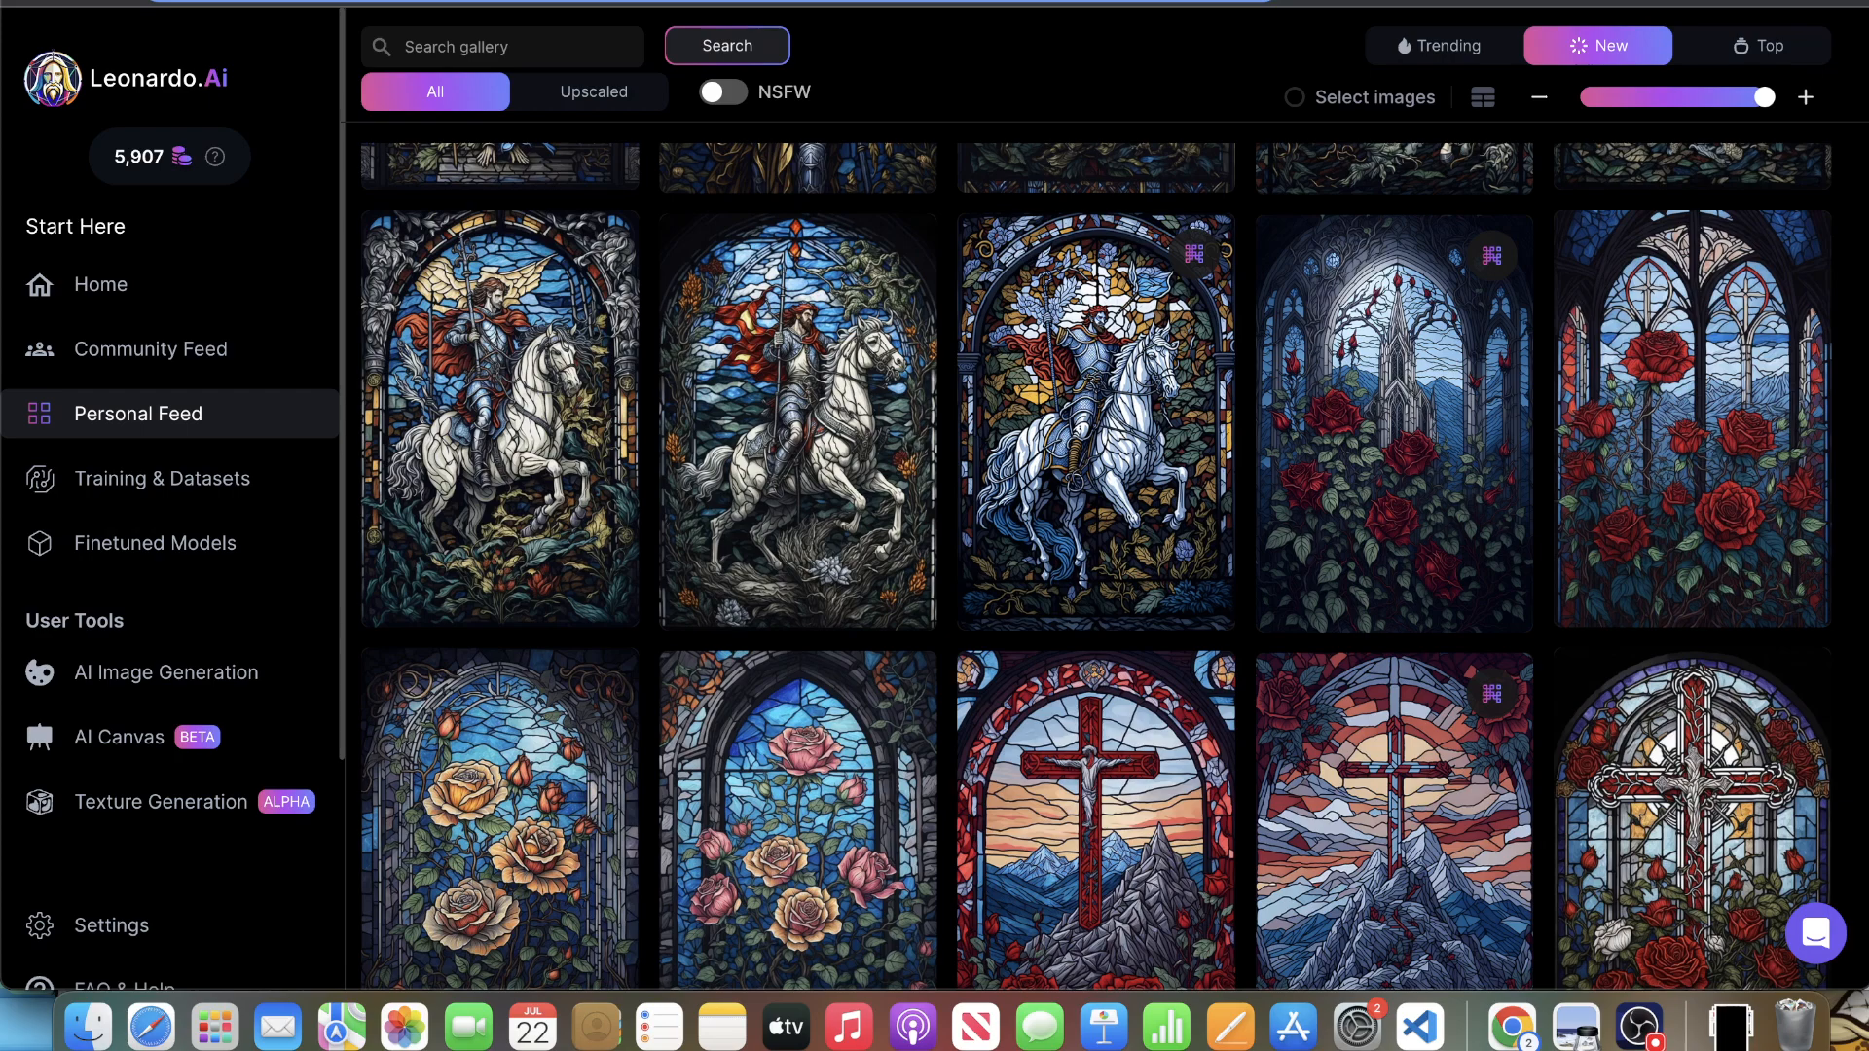
- Browse the Personal Feed from the stained-glass artwork up to the newest white tiger illustrations
{"action": "scroll", "coordinate": [1864, 616], "scroll_direction": "up", "scroll_amount": 8}
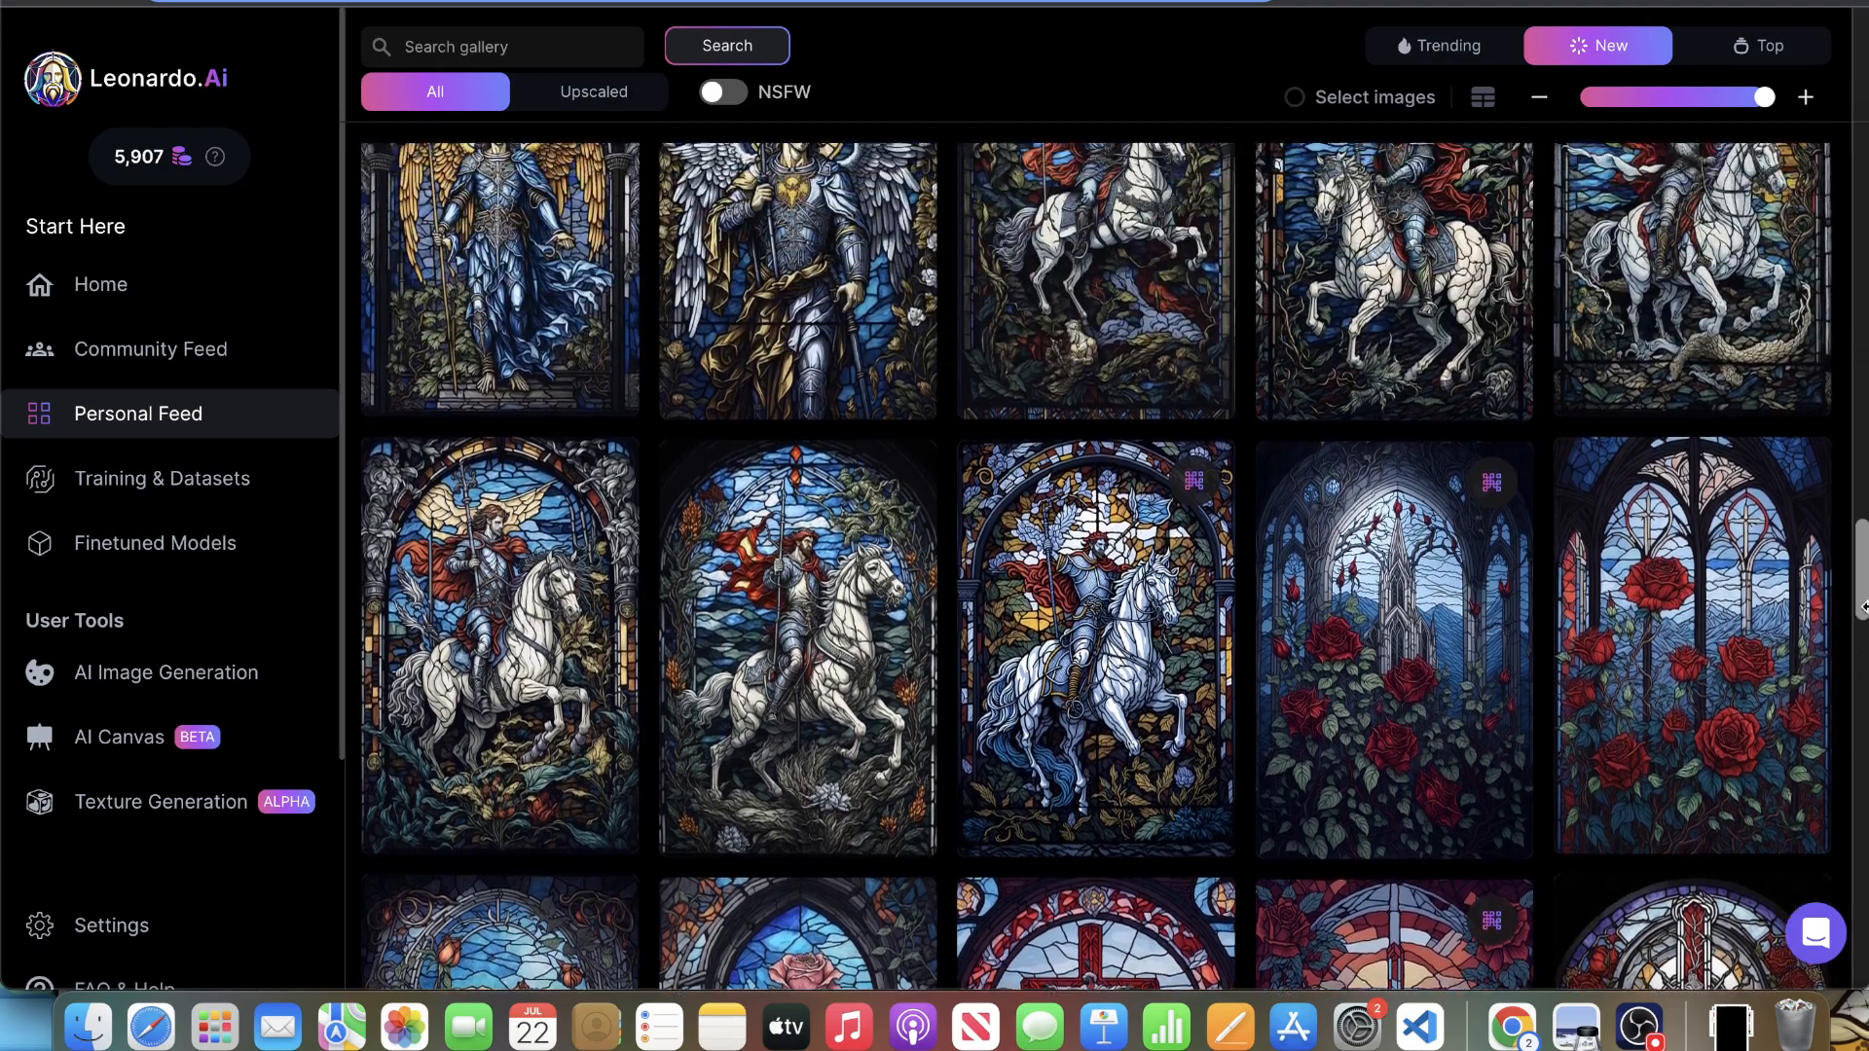
{"action": "scroll", "coordinate": [1865, 608], "scroll_direction": "up", "scroll_amount": 10}
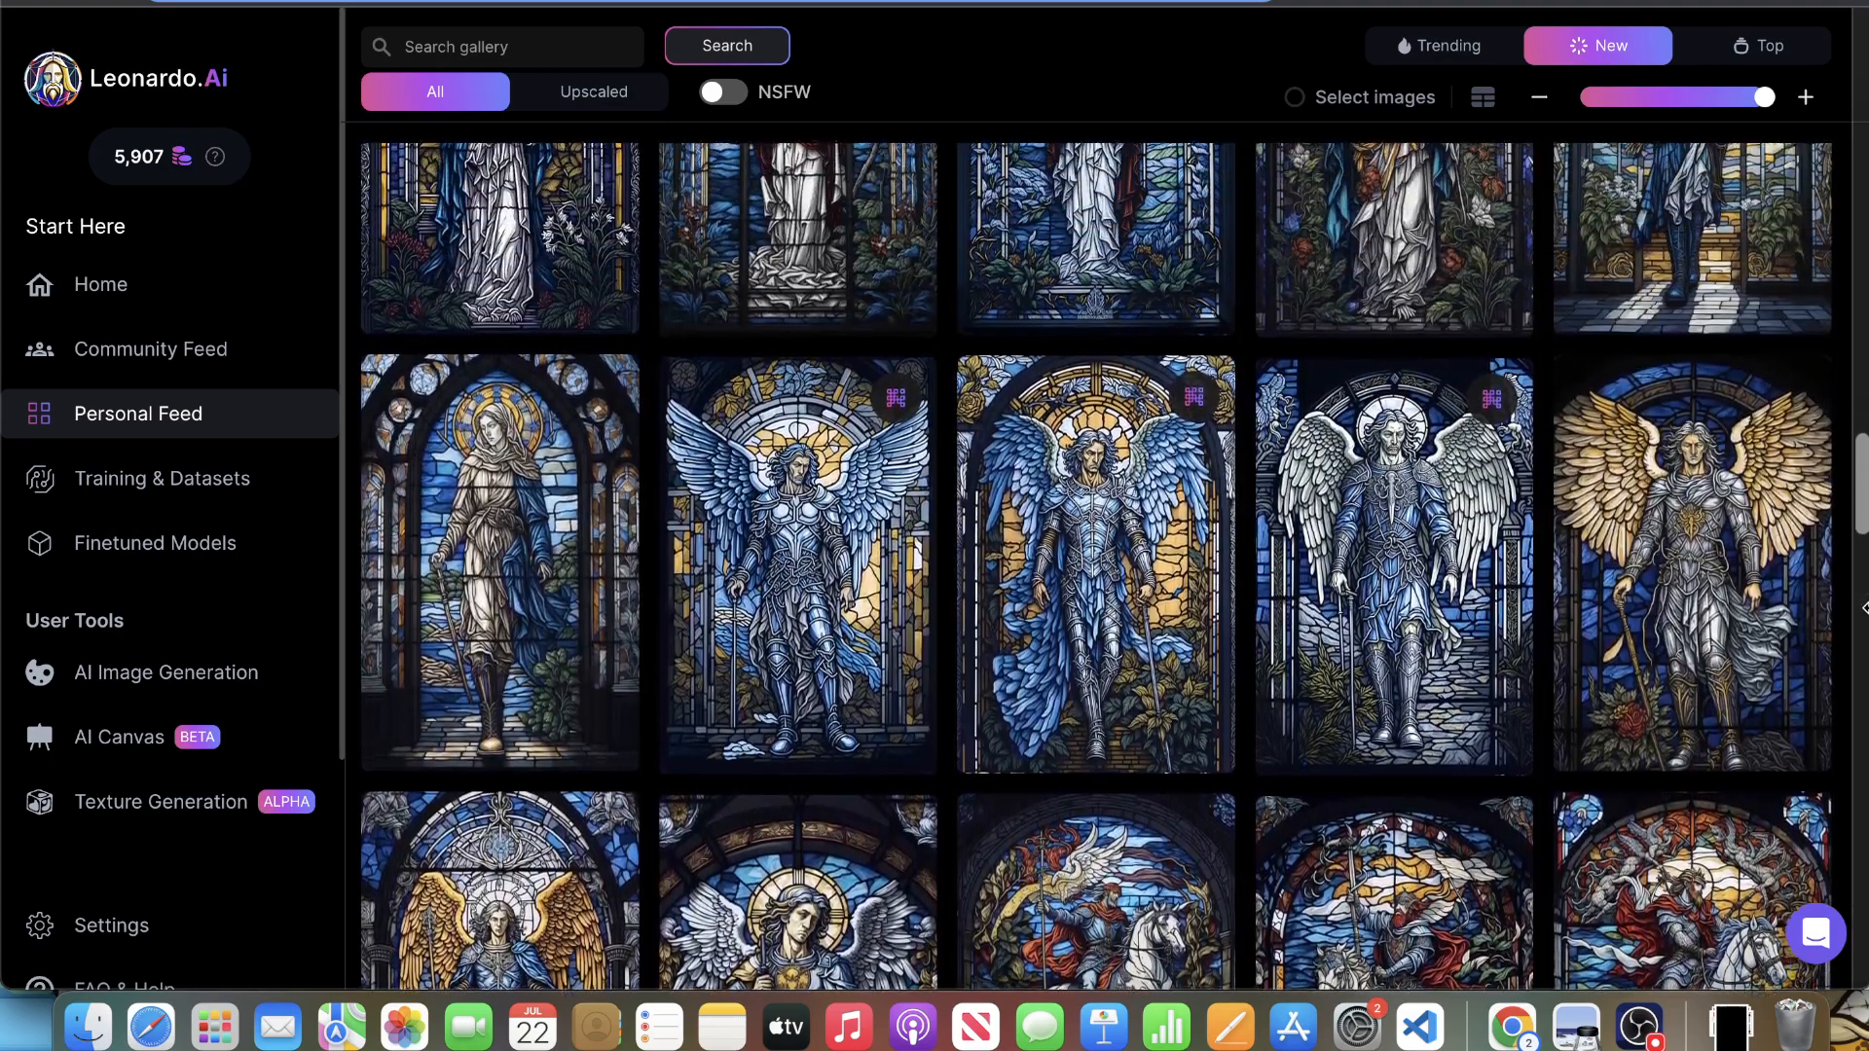
{"action": "scroll", "coordinate": [1865, 608], "scroll_direction": "up", "scroll_amount": 8}
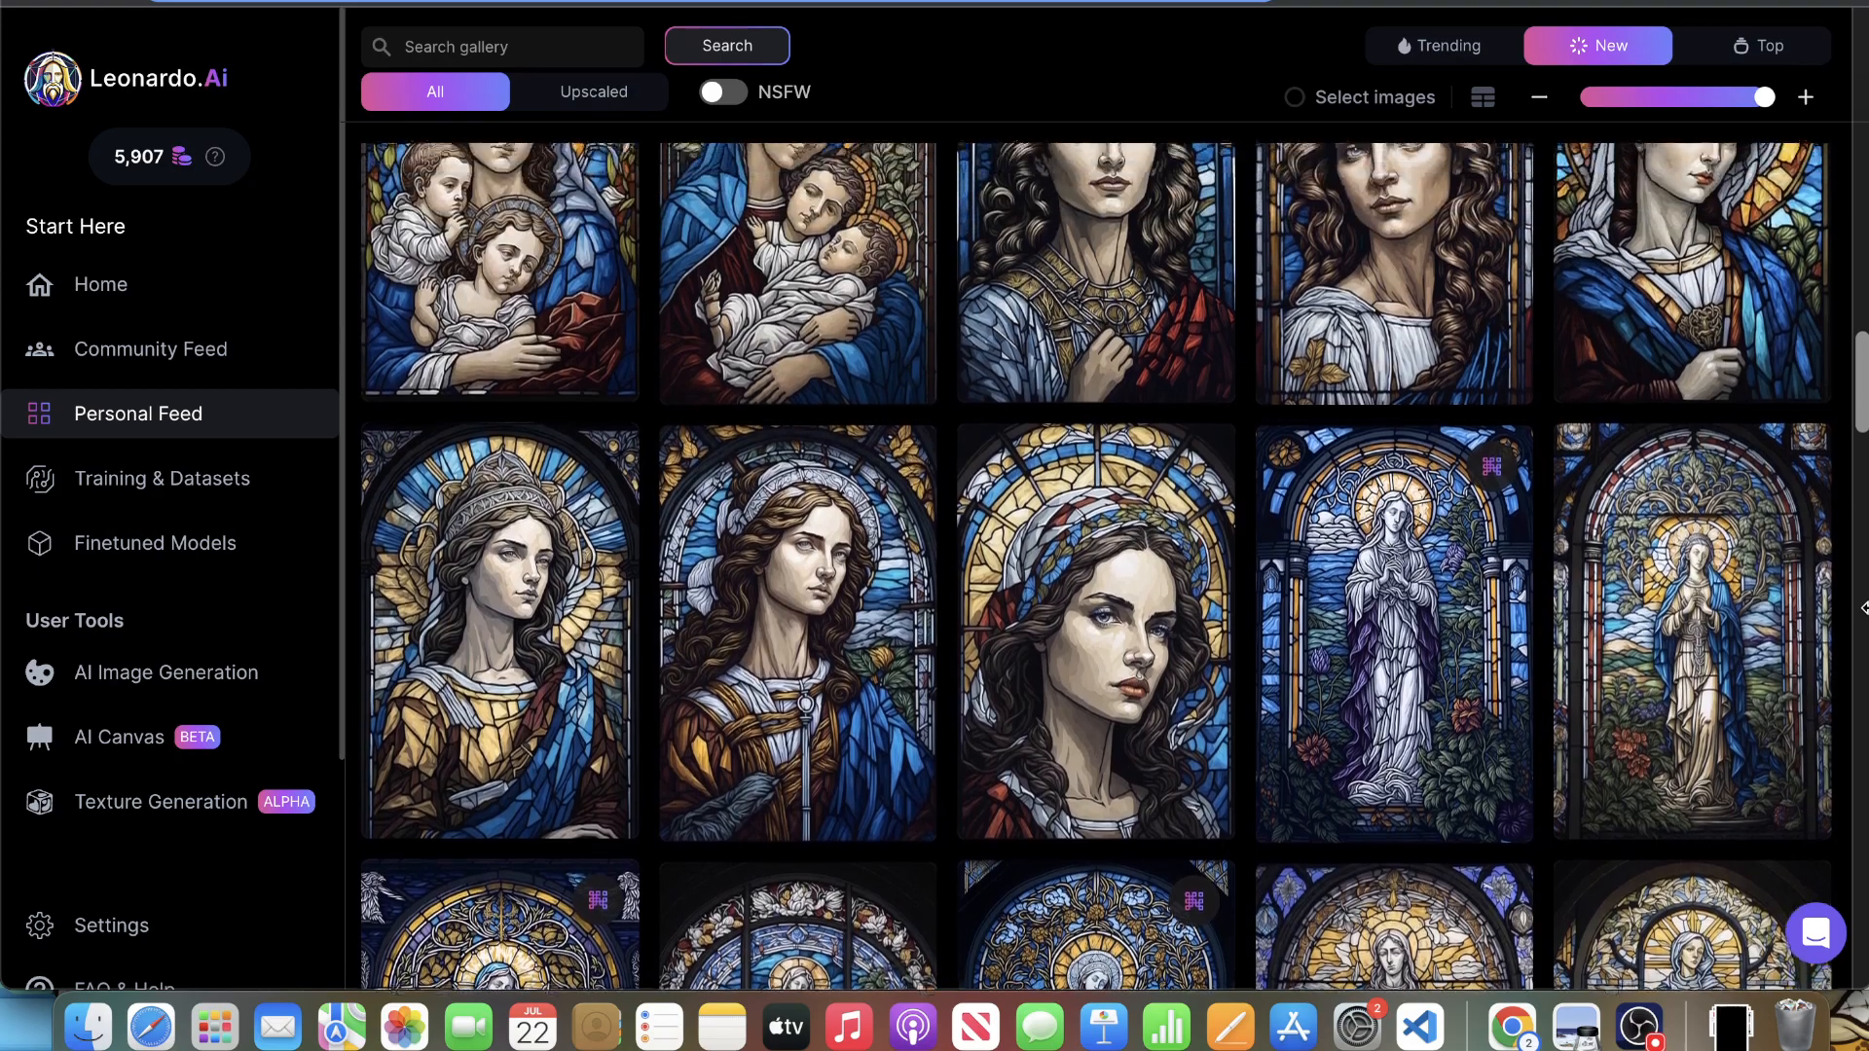
{"action": "scroll", "coordinate": [1865, 609], "scroll_direction": "up", "scroll_amount": 8}
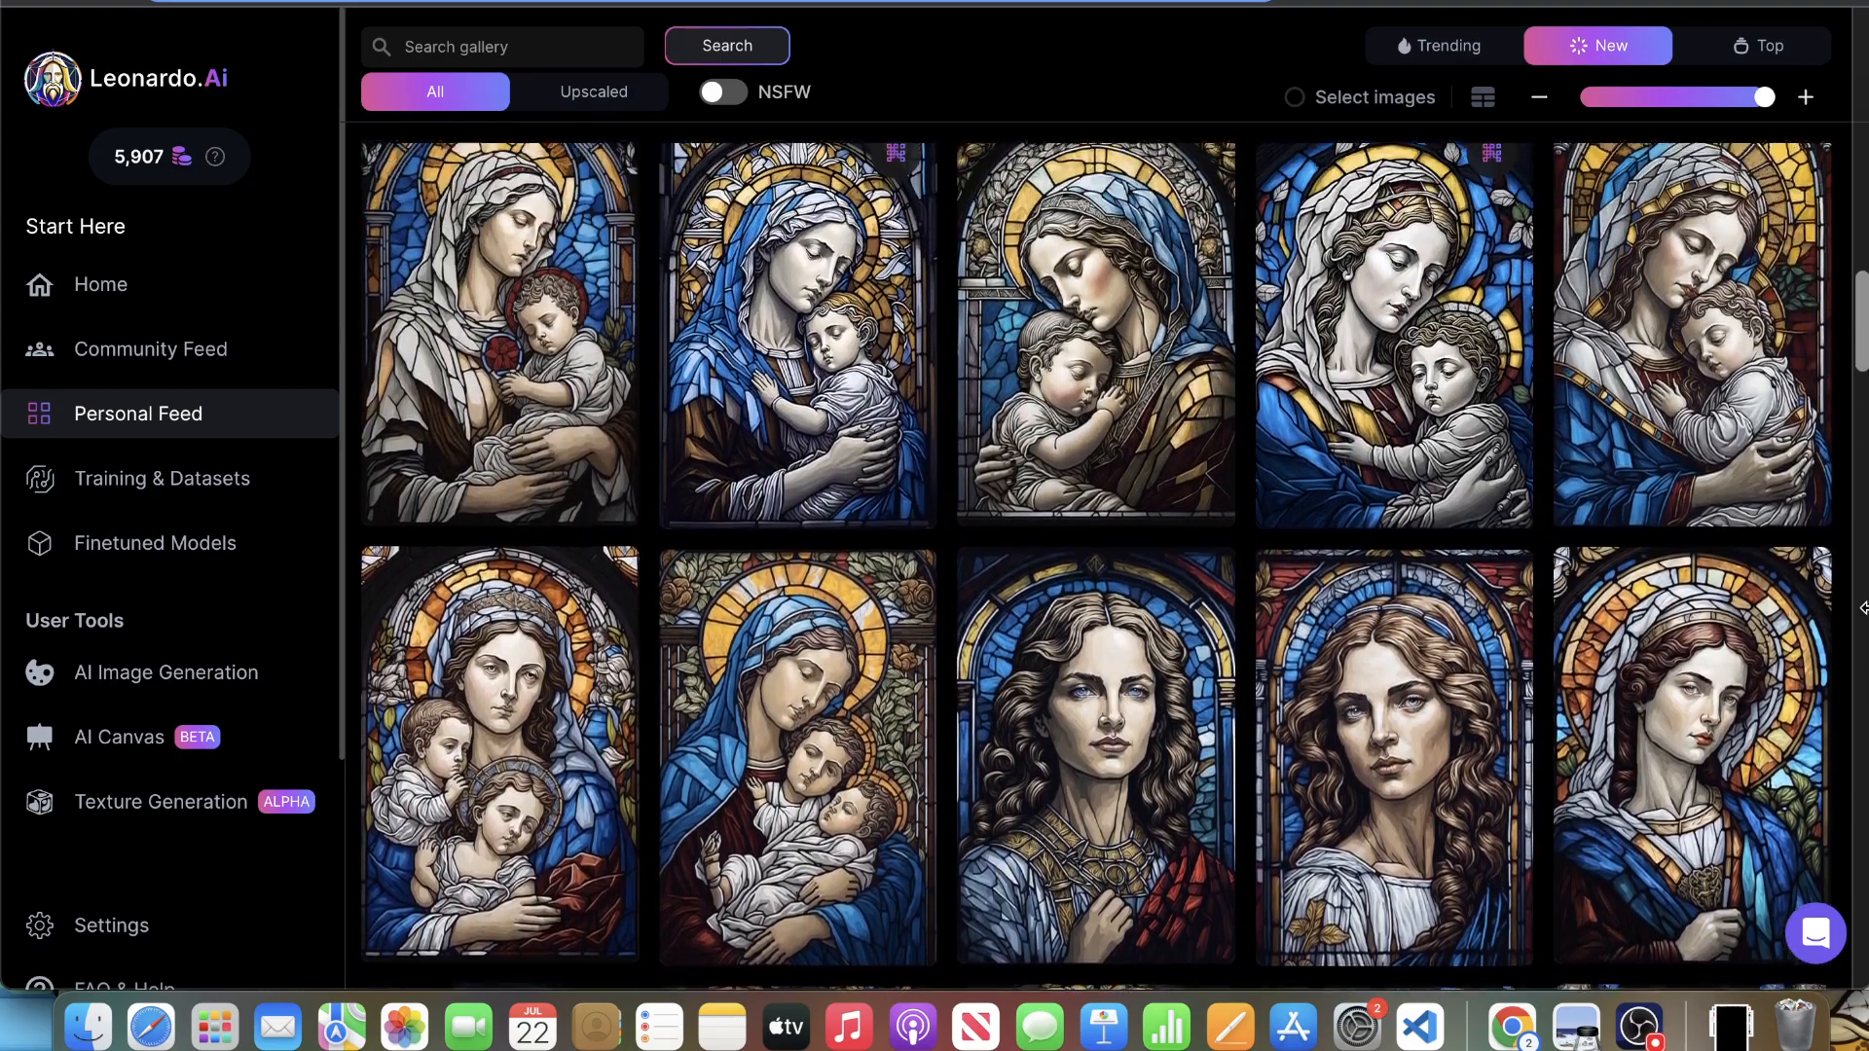
{"action": "scroll", "coordinate": [1865, 608], "scroll_direction": "up", "scroll_amount": 8}
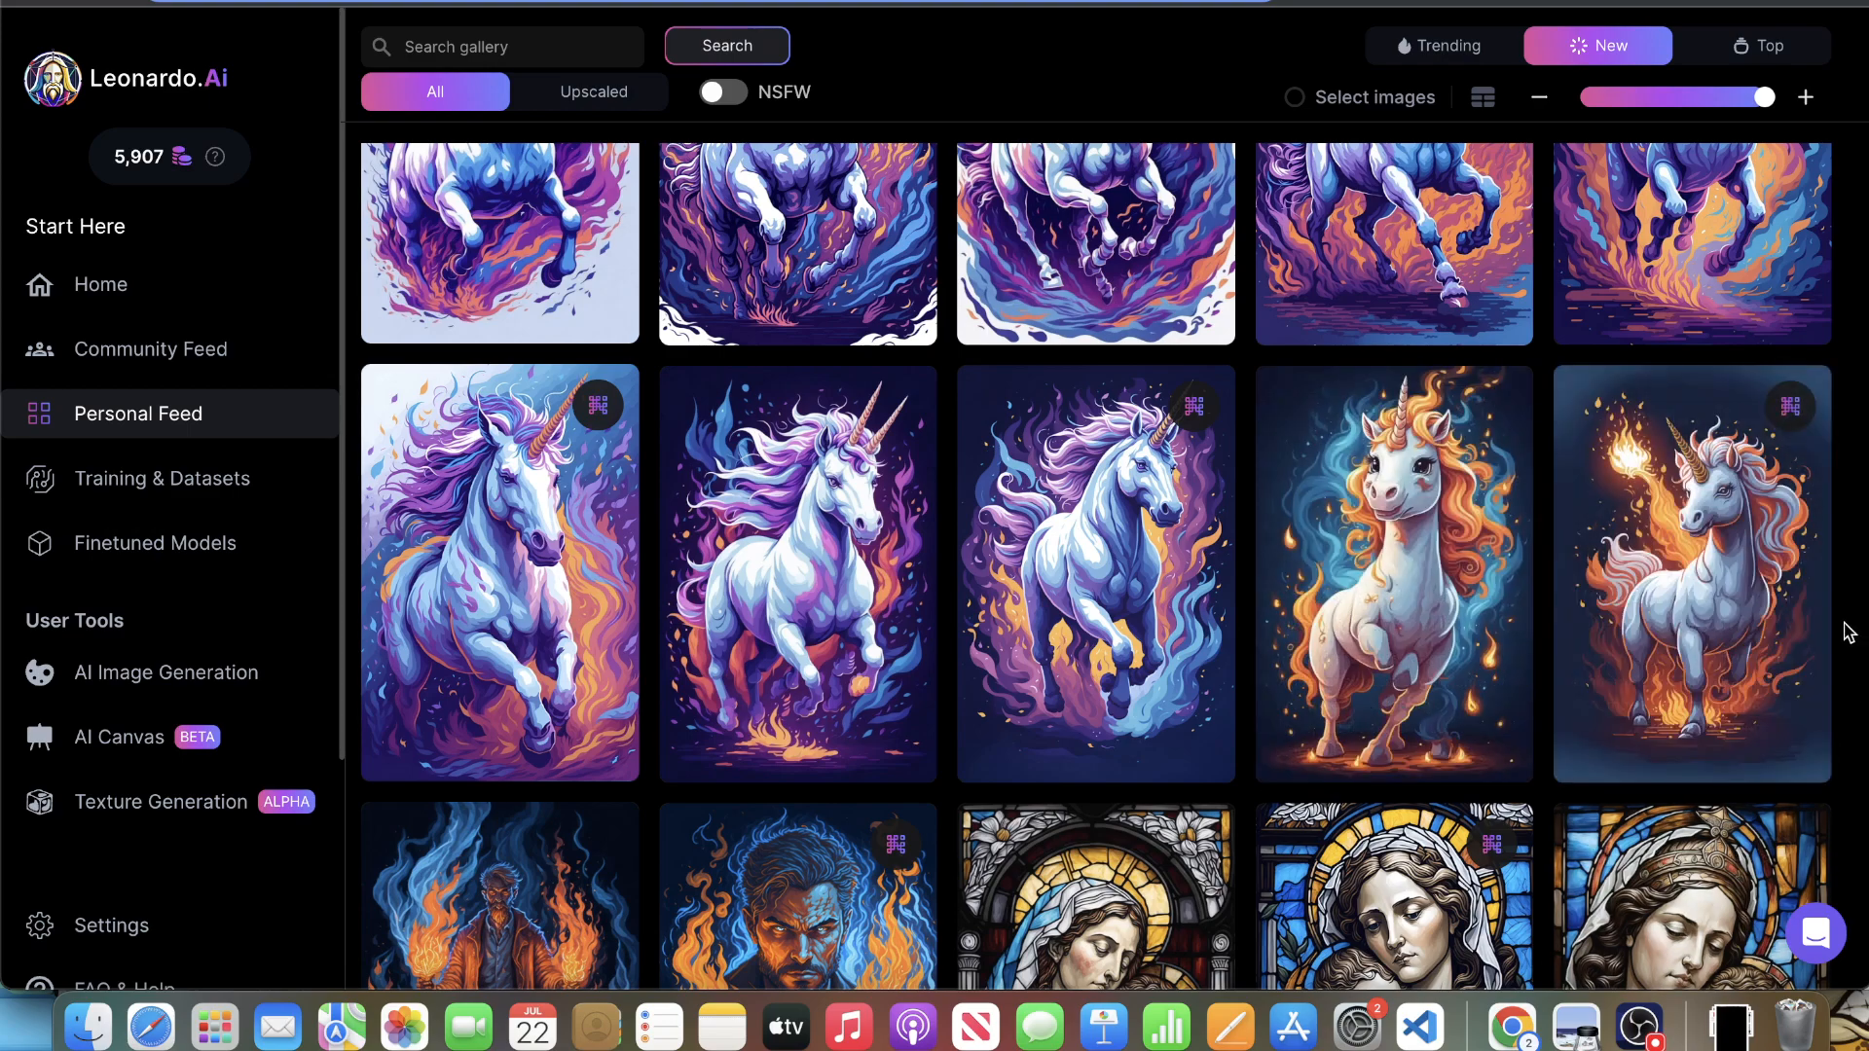
{"action": "scroll", "coordinate": [1851, 632], "scroll_direction": "up", "scroll_amount": 3}
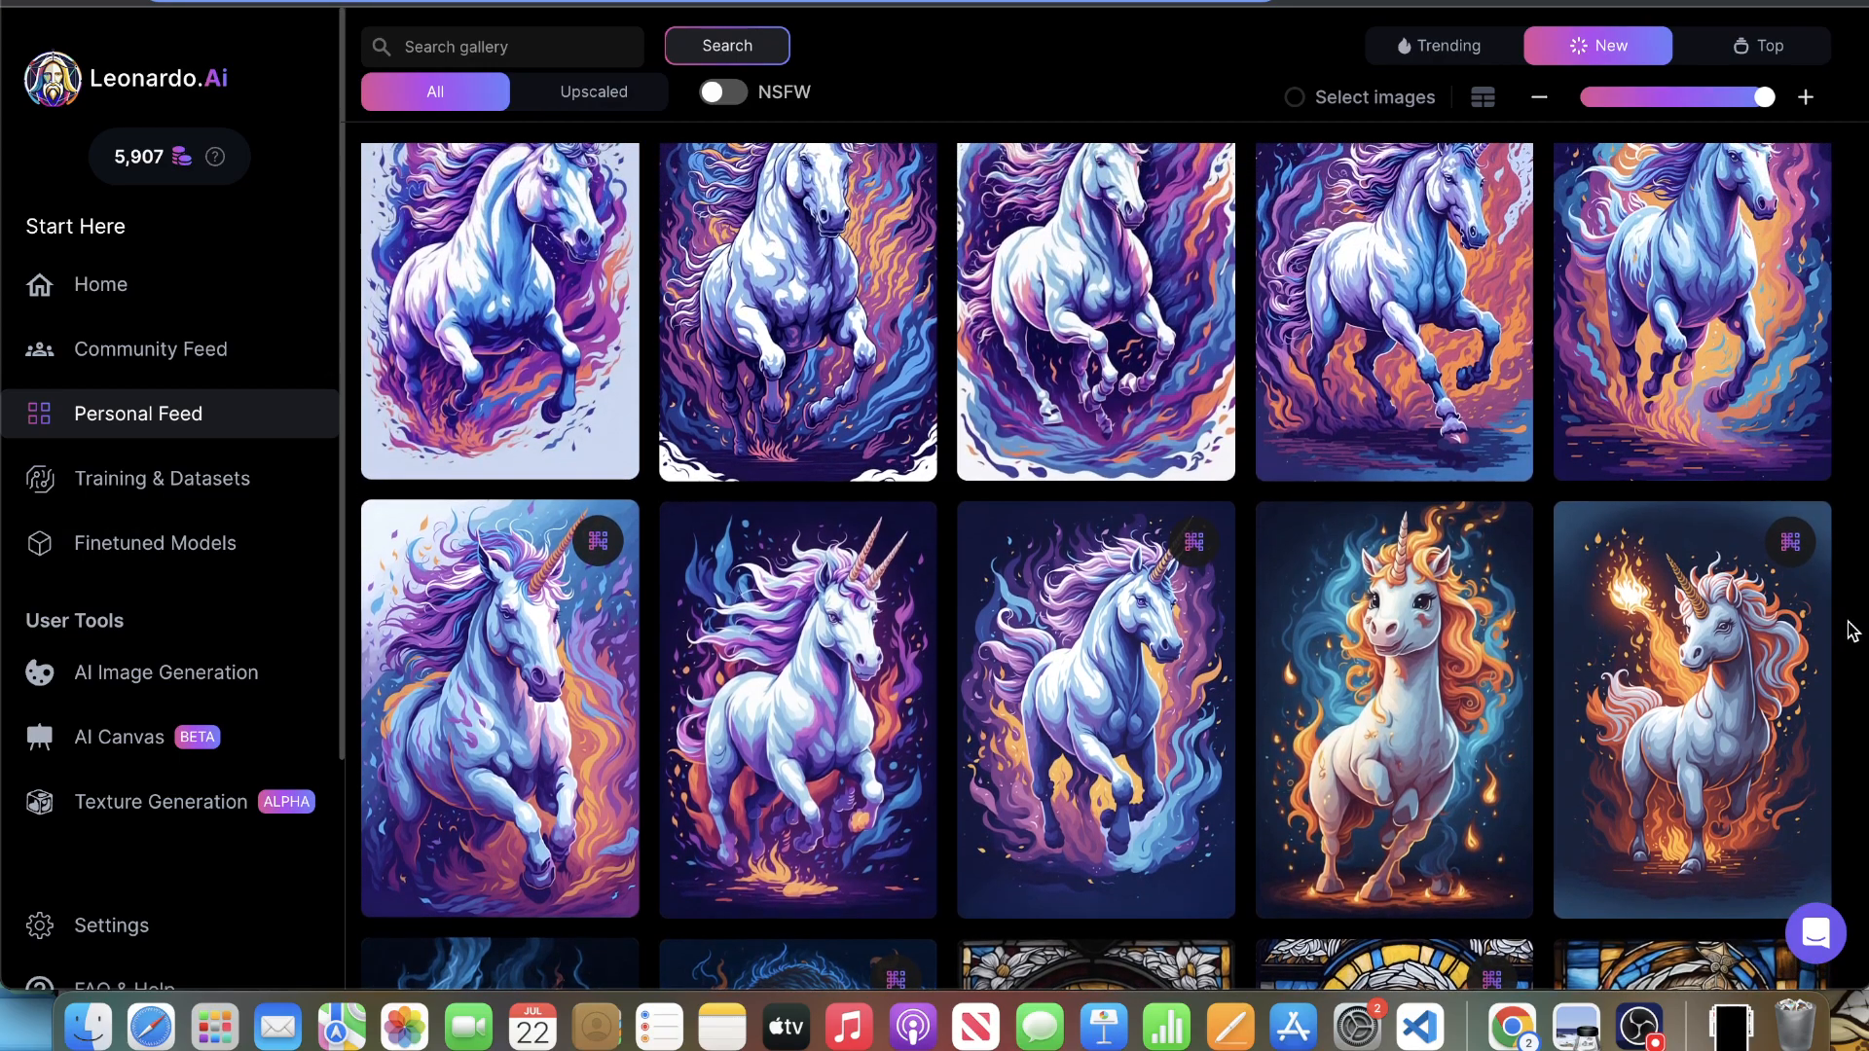
{"action": "scroll", "coordinate": [1852, 631], "scroll_direction": "up", "scroll_amount": 2}
{"action": "scroll", "coordinate": [1851, 630], "scroll_direction": "up", "scroll_amount": 3}
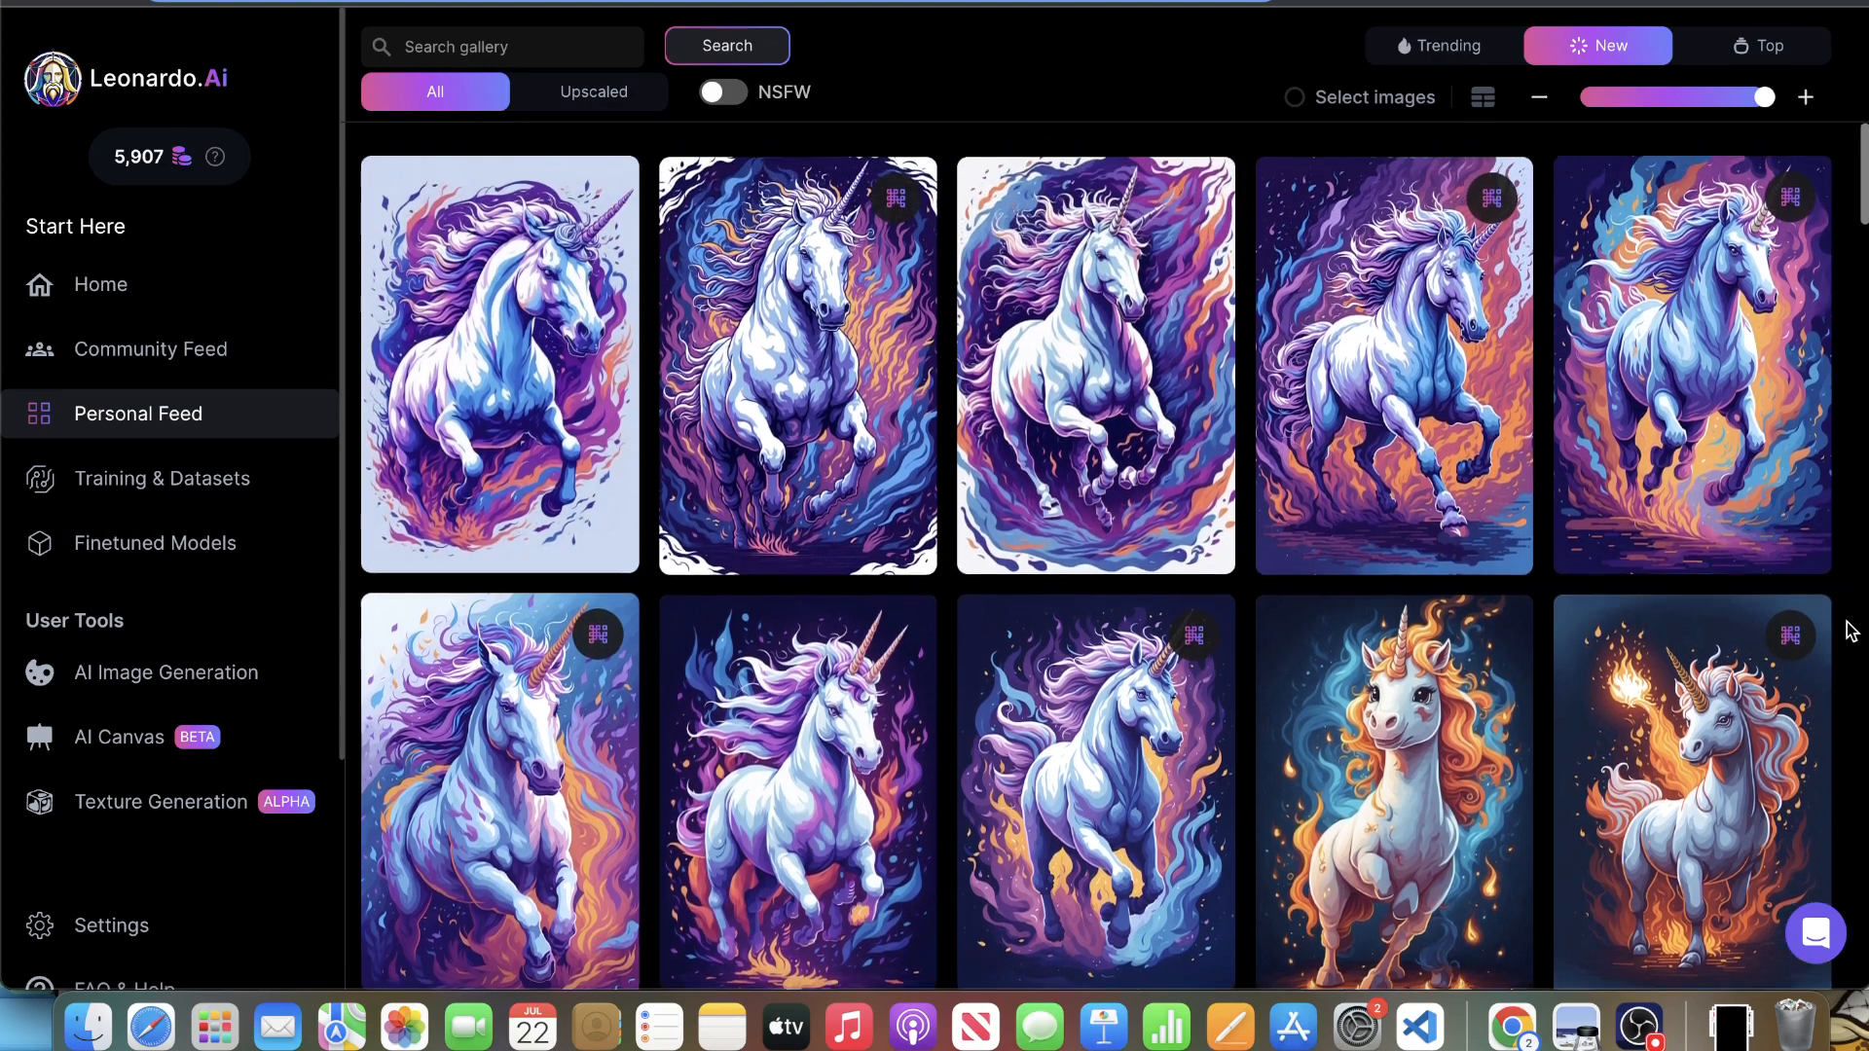
{"action": "scroll", "coordinate": [1852, 631], "scroll_direction": "up", "scroll_amount": 3}
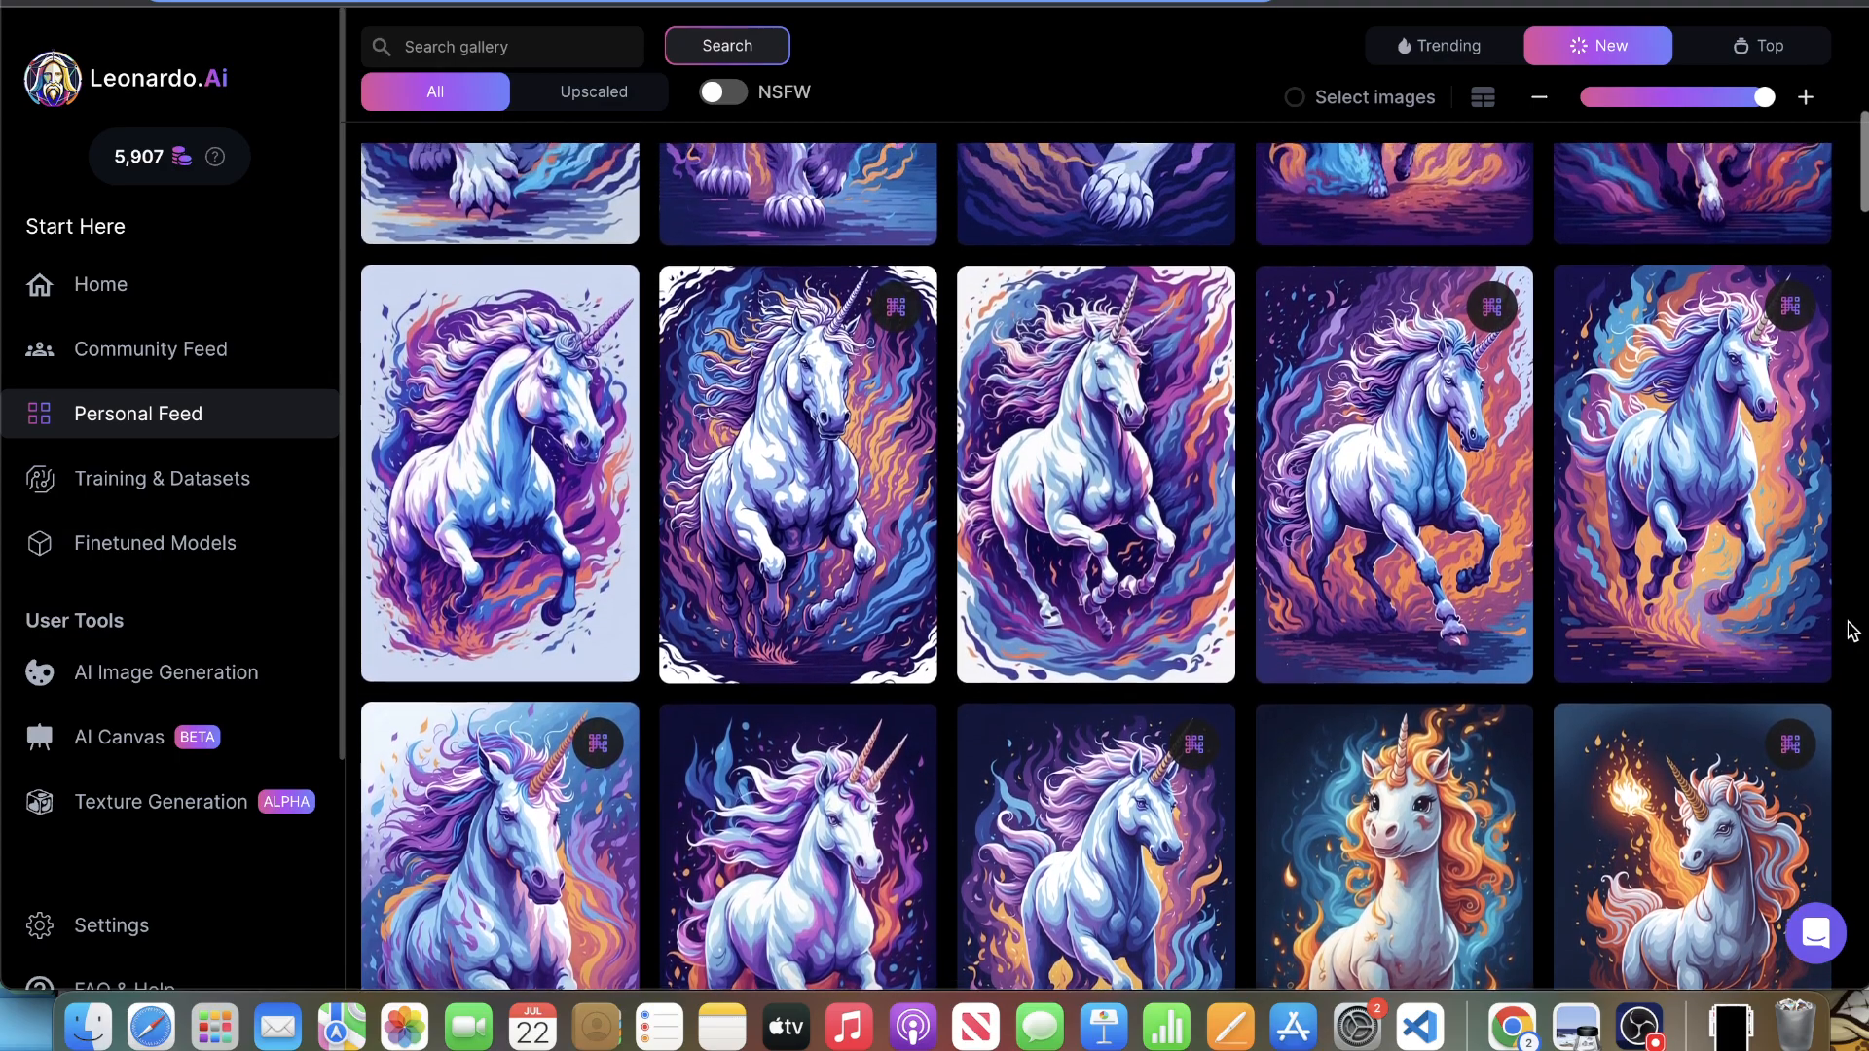
{"action": "scroll", "coordinate": [1851, 631], "scroll_direction": "up", "scroll_amount": 4}
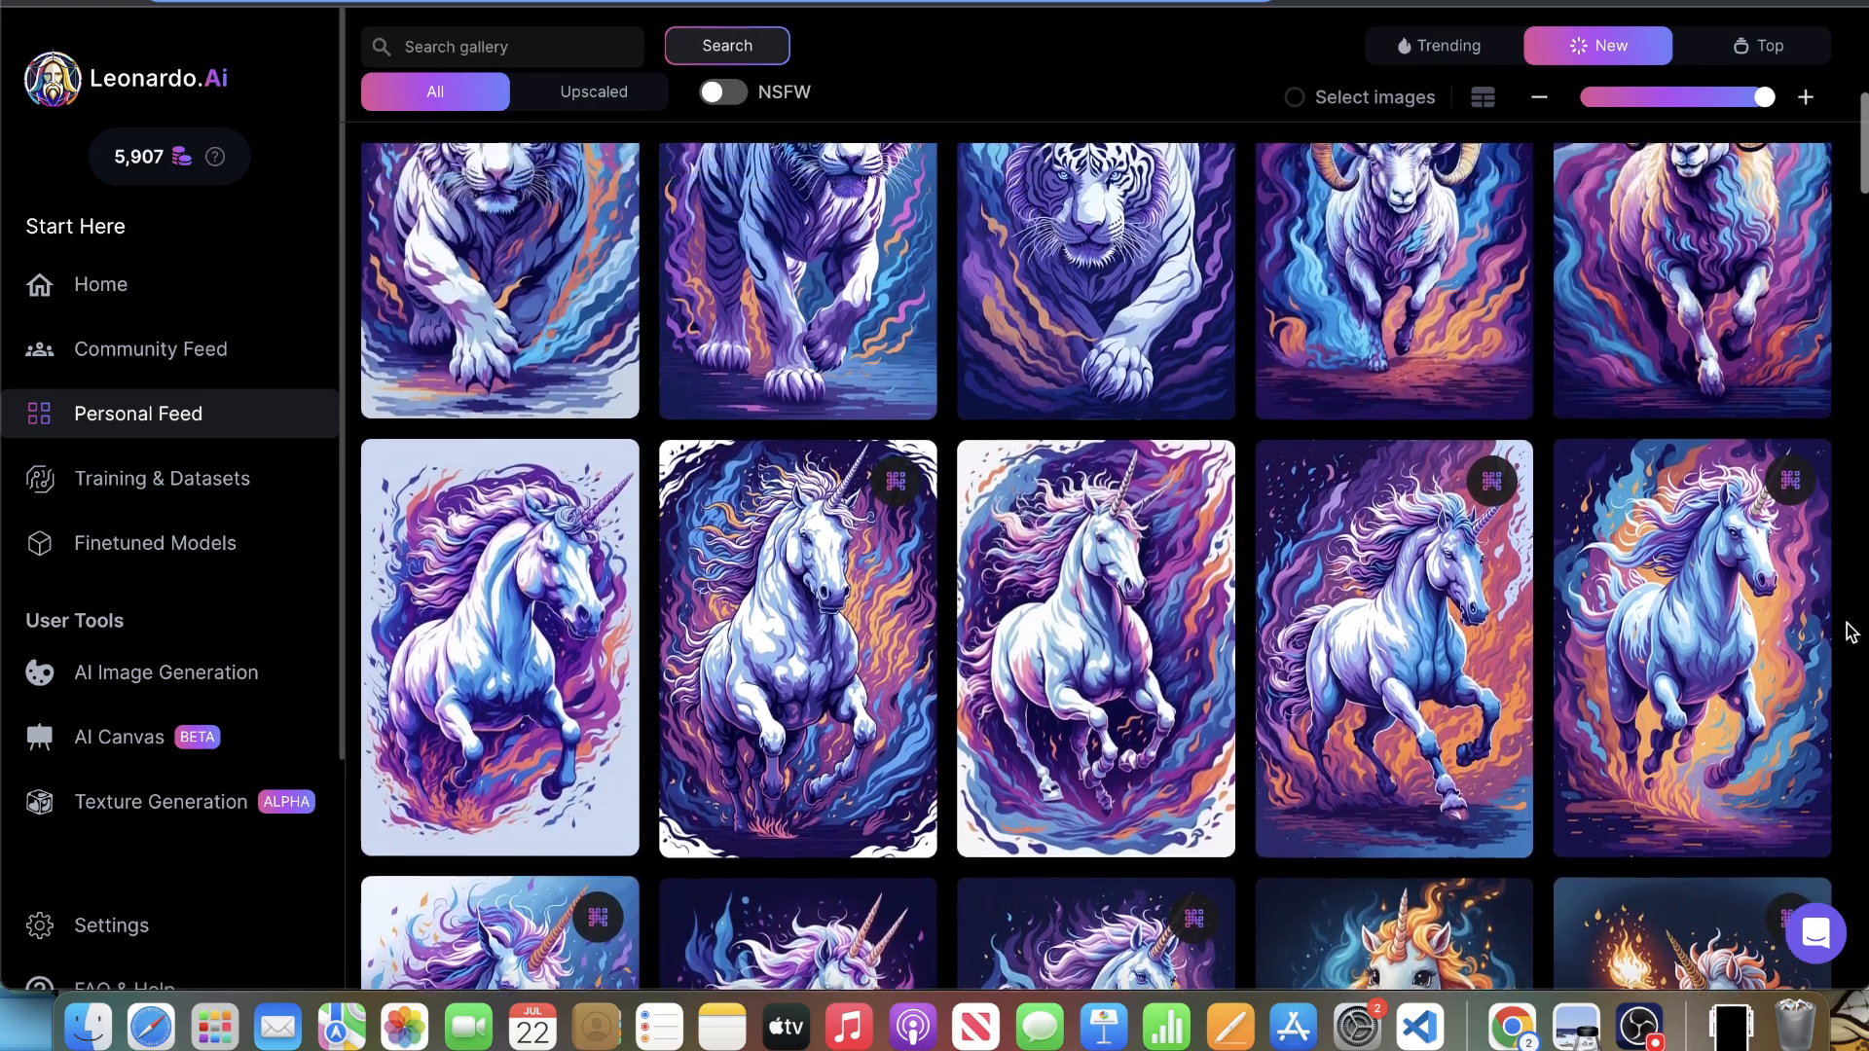
{"action": "scroll", "coordinate": [1851, 631], "scroll_direction": "up", "scroll_amount": 1}
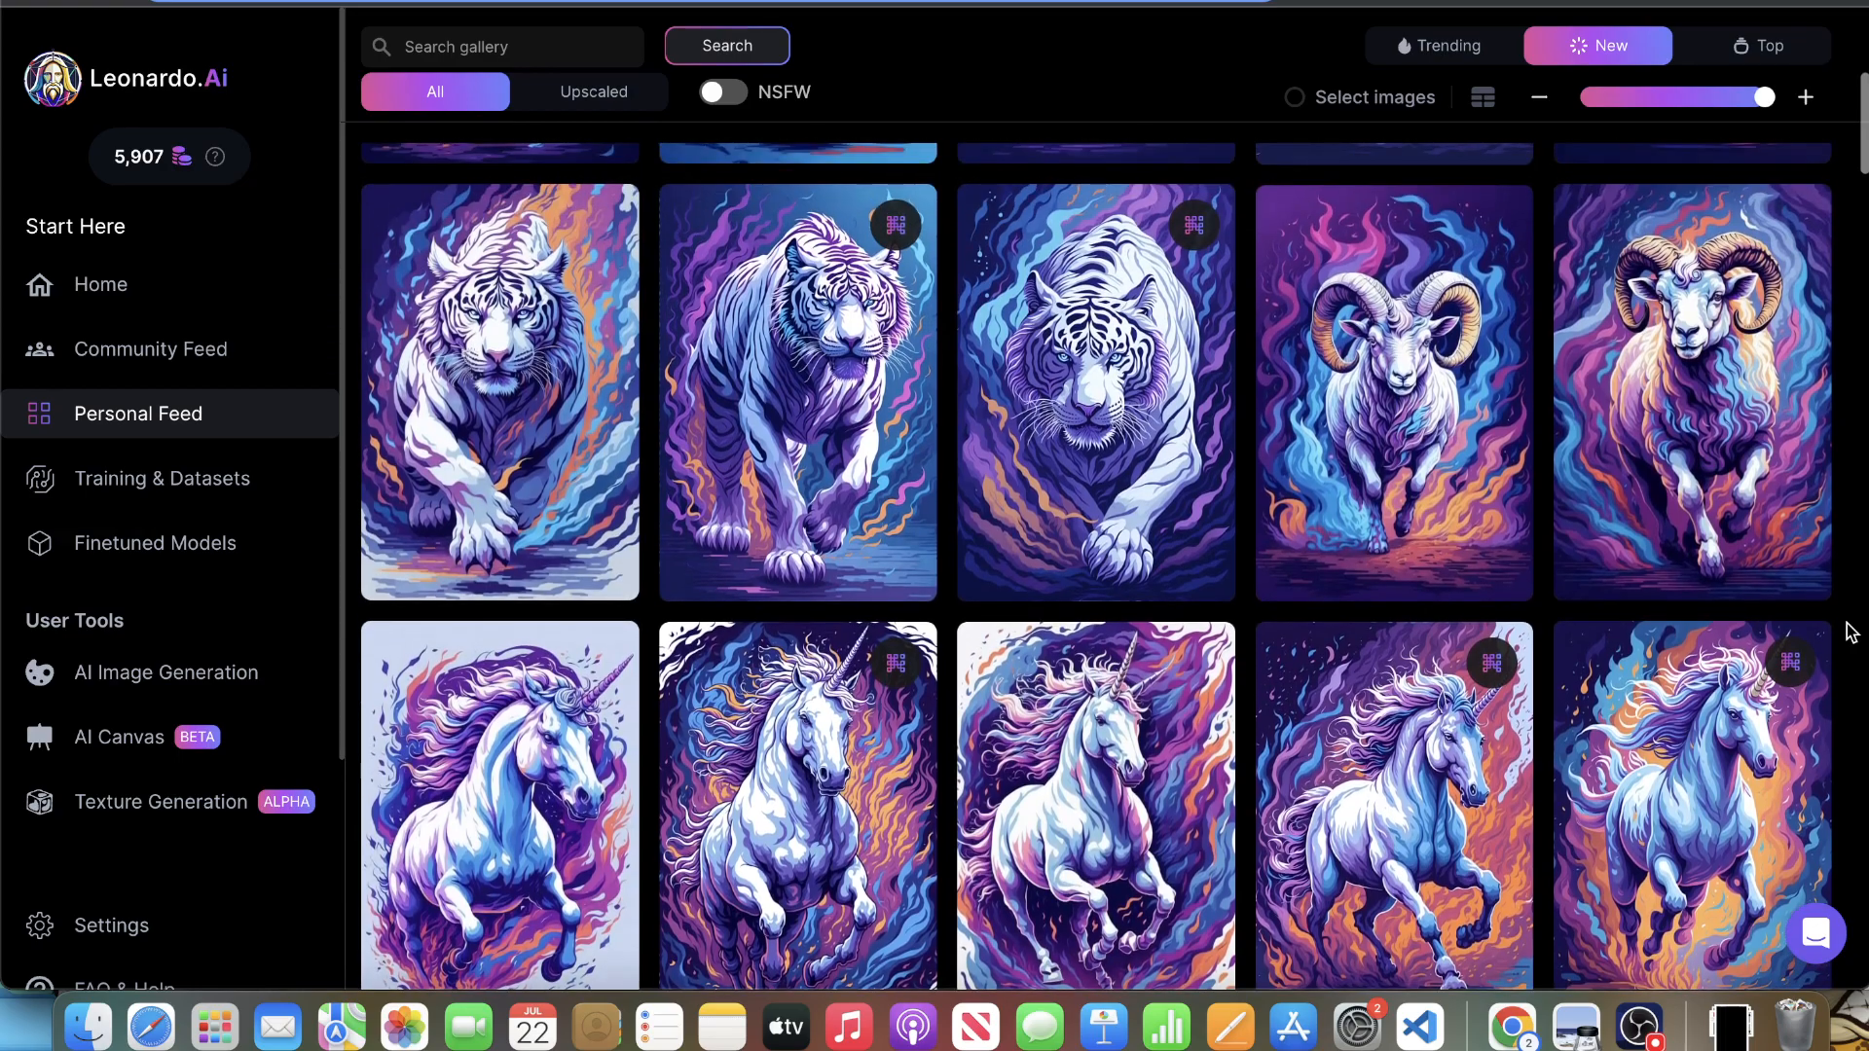
{"action": "scroll", "coordinate": [1852, 630], "scroll_direction": "up", "scroll_amount": 4}
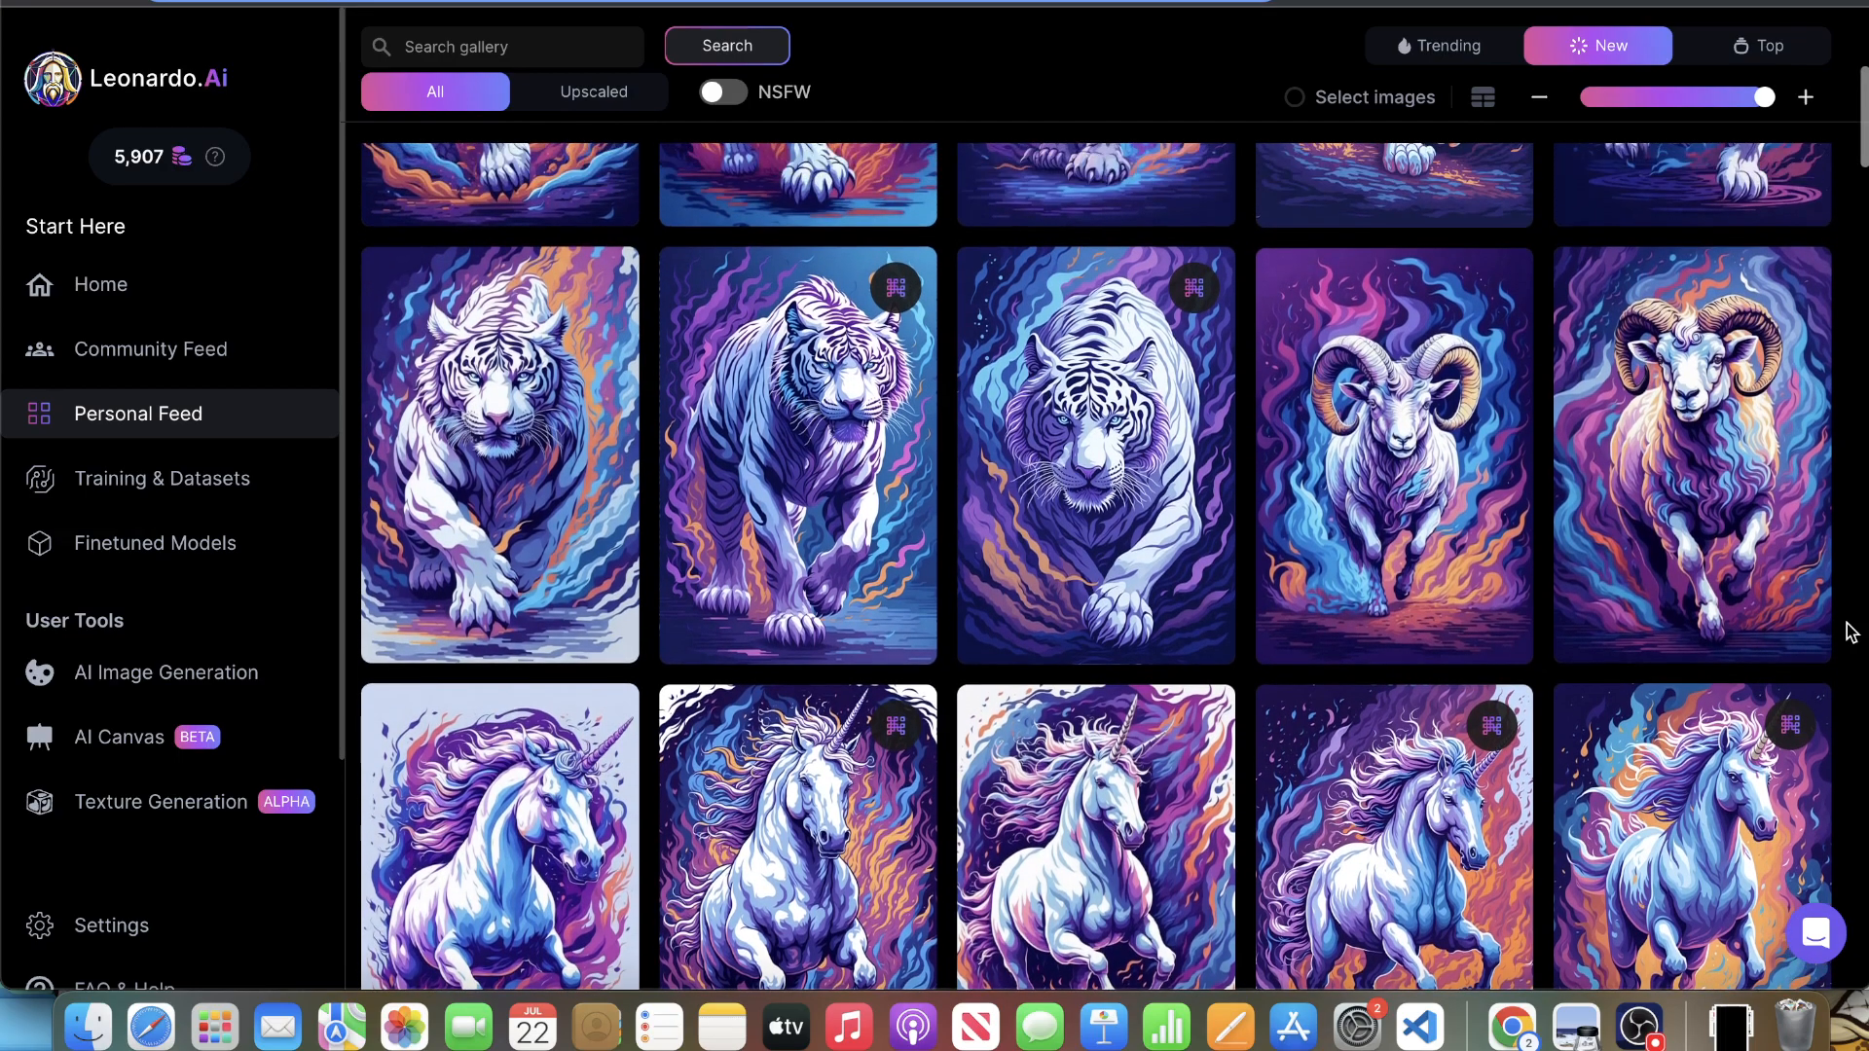
{"action": "scroll", "coordinate": [1852, 631], "scroll_direction": "up", "scroll_amount": 6}
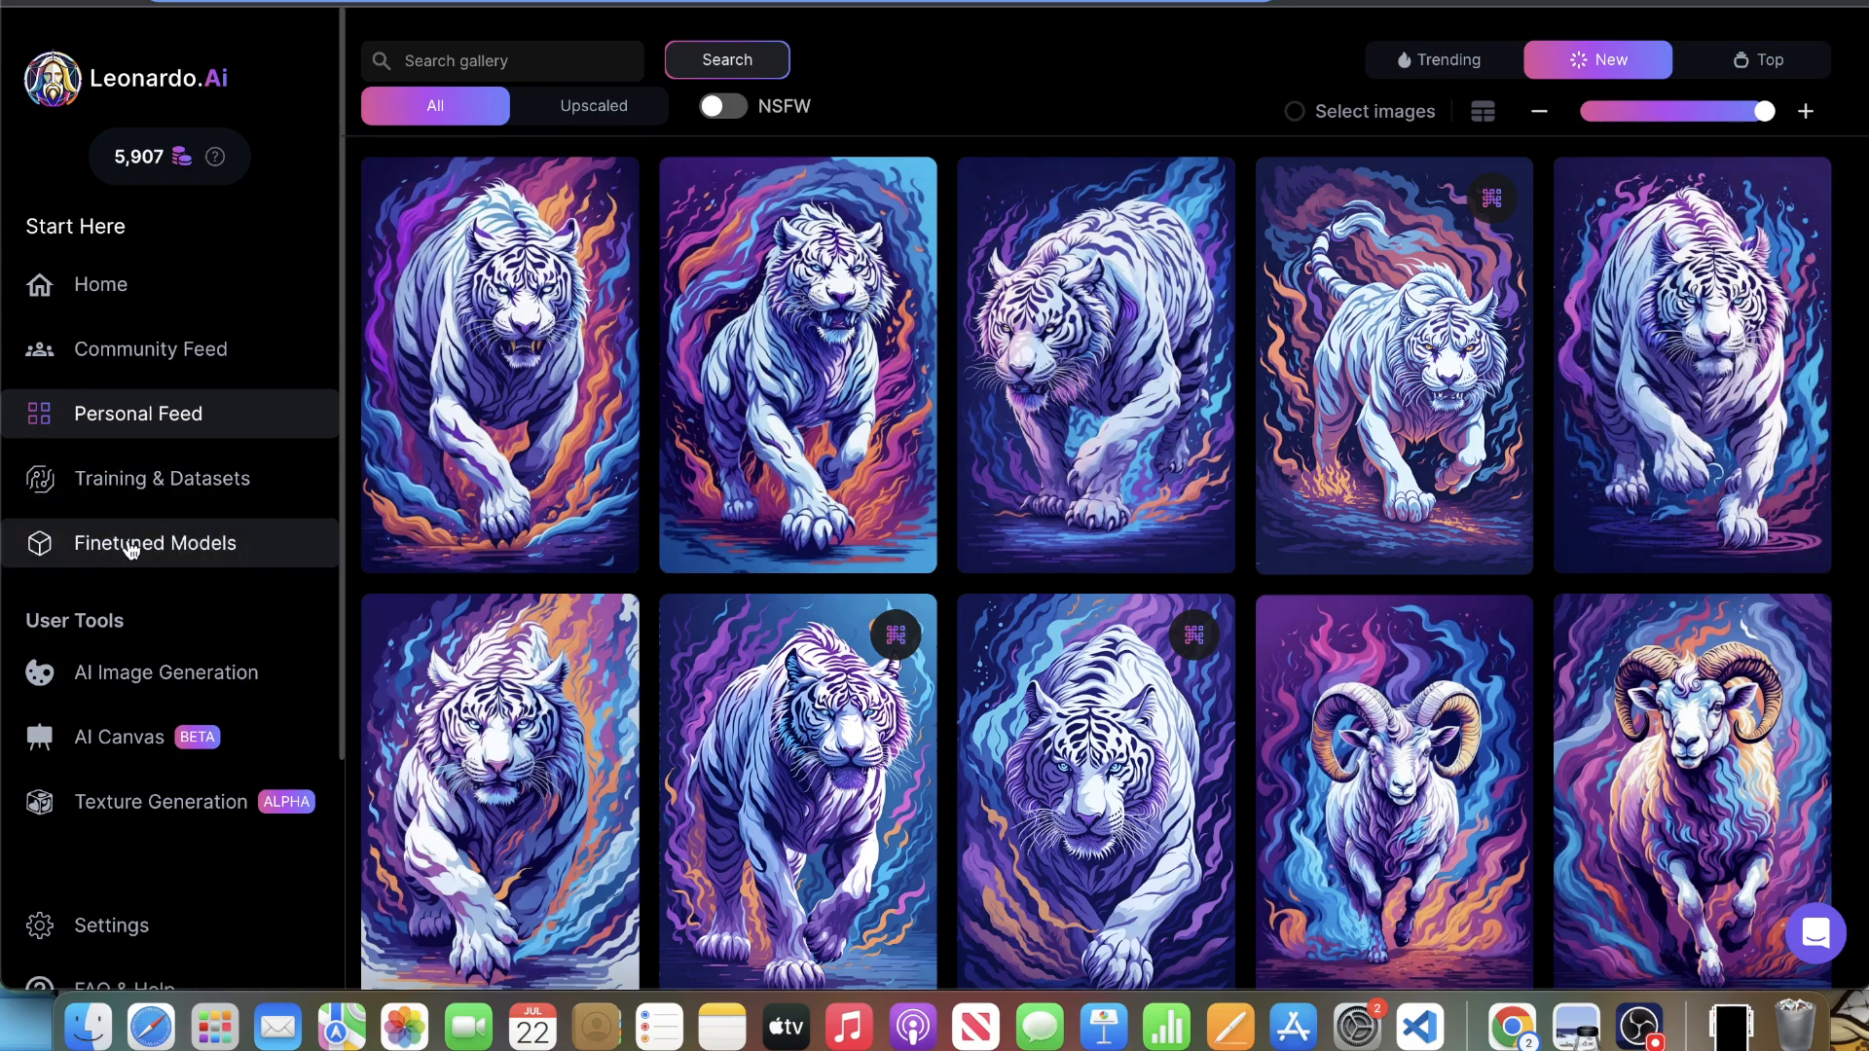
- Open AI Image Generation and apply Creative Upscale to the first image of the "majestic white tiger" generation with the orange flames
{"action": "left_click", "coordinate": [98, 666]}
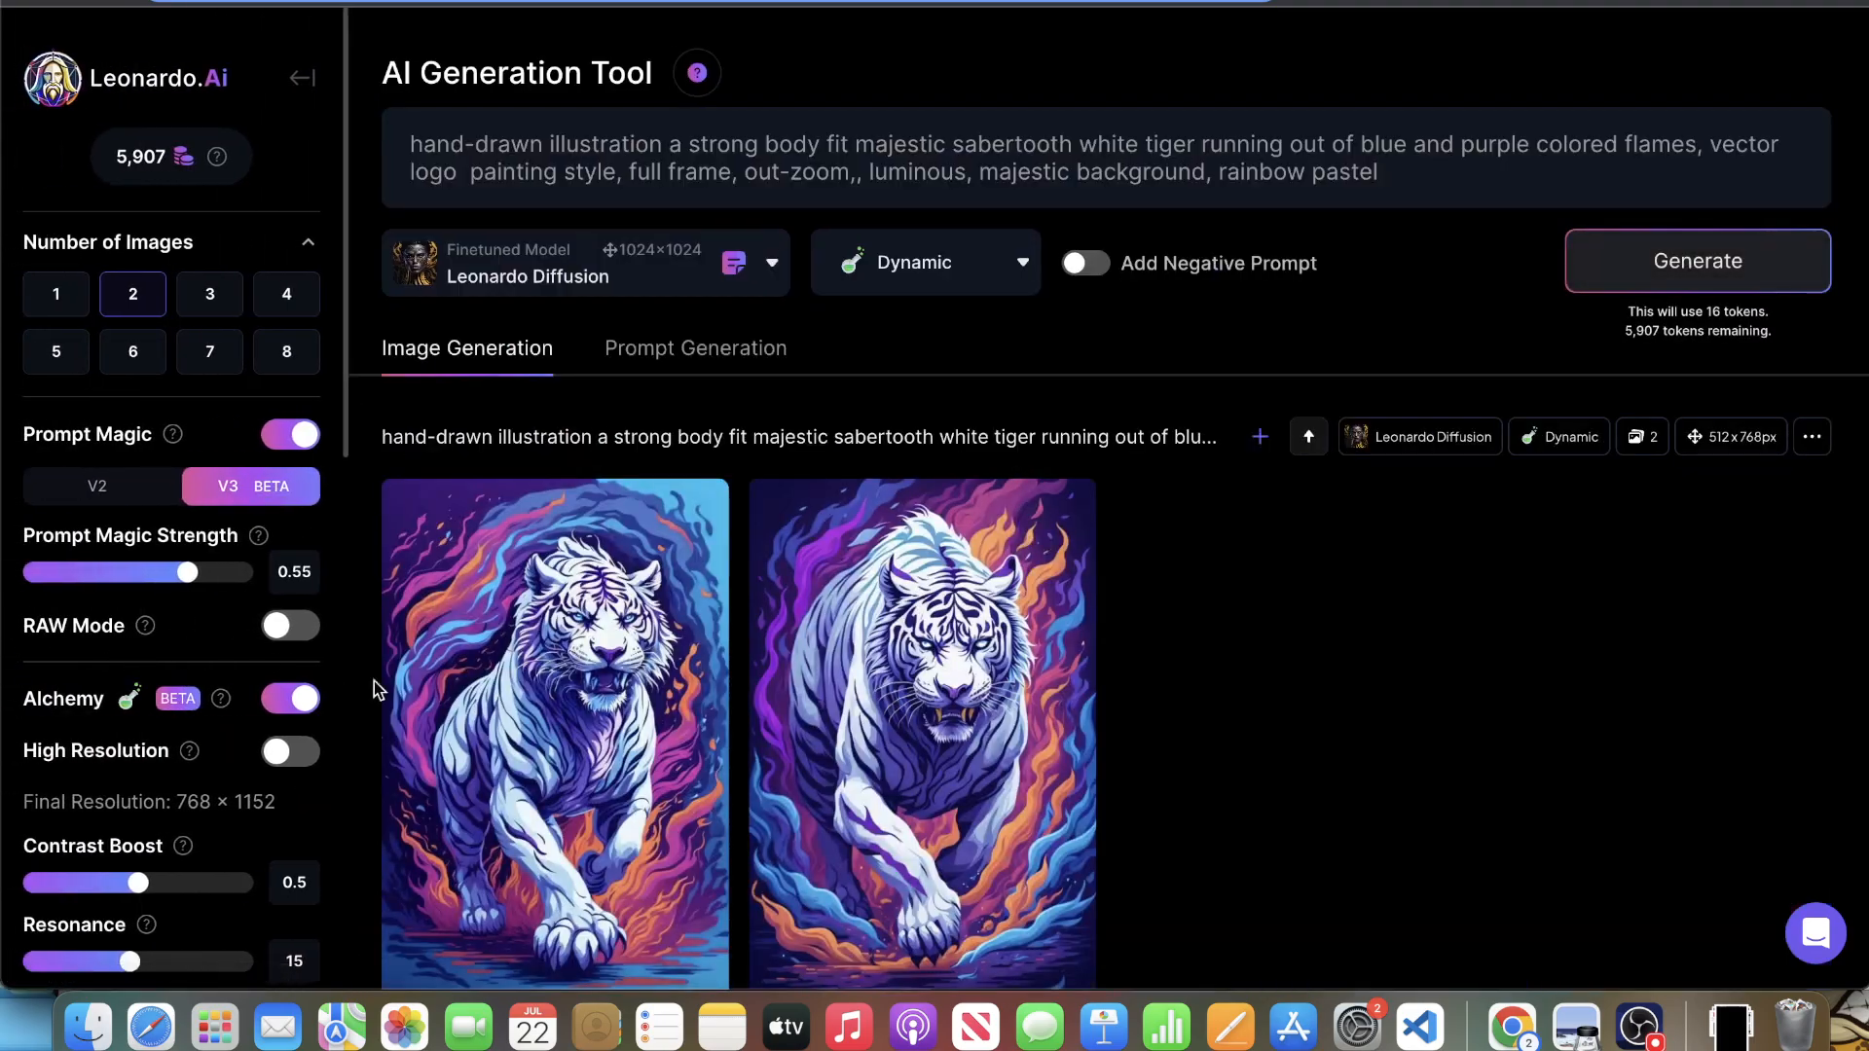
{"action": "scroll", "coordinate": [1223, 590], "scroll_direction": "down", "scroll_amount": 1}
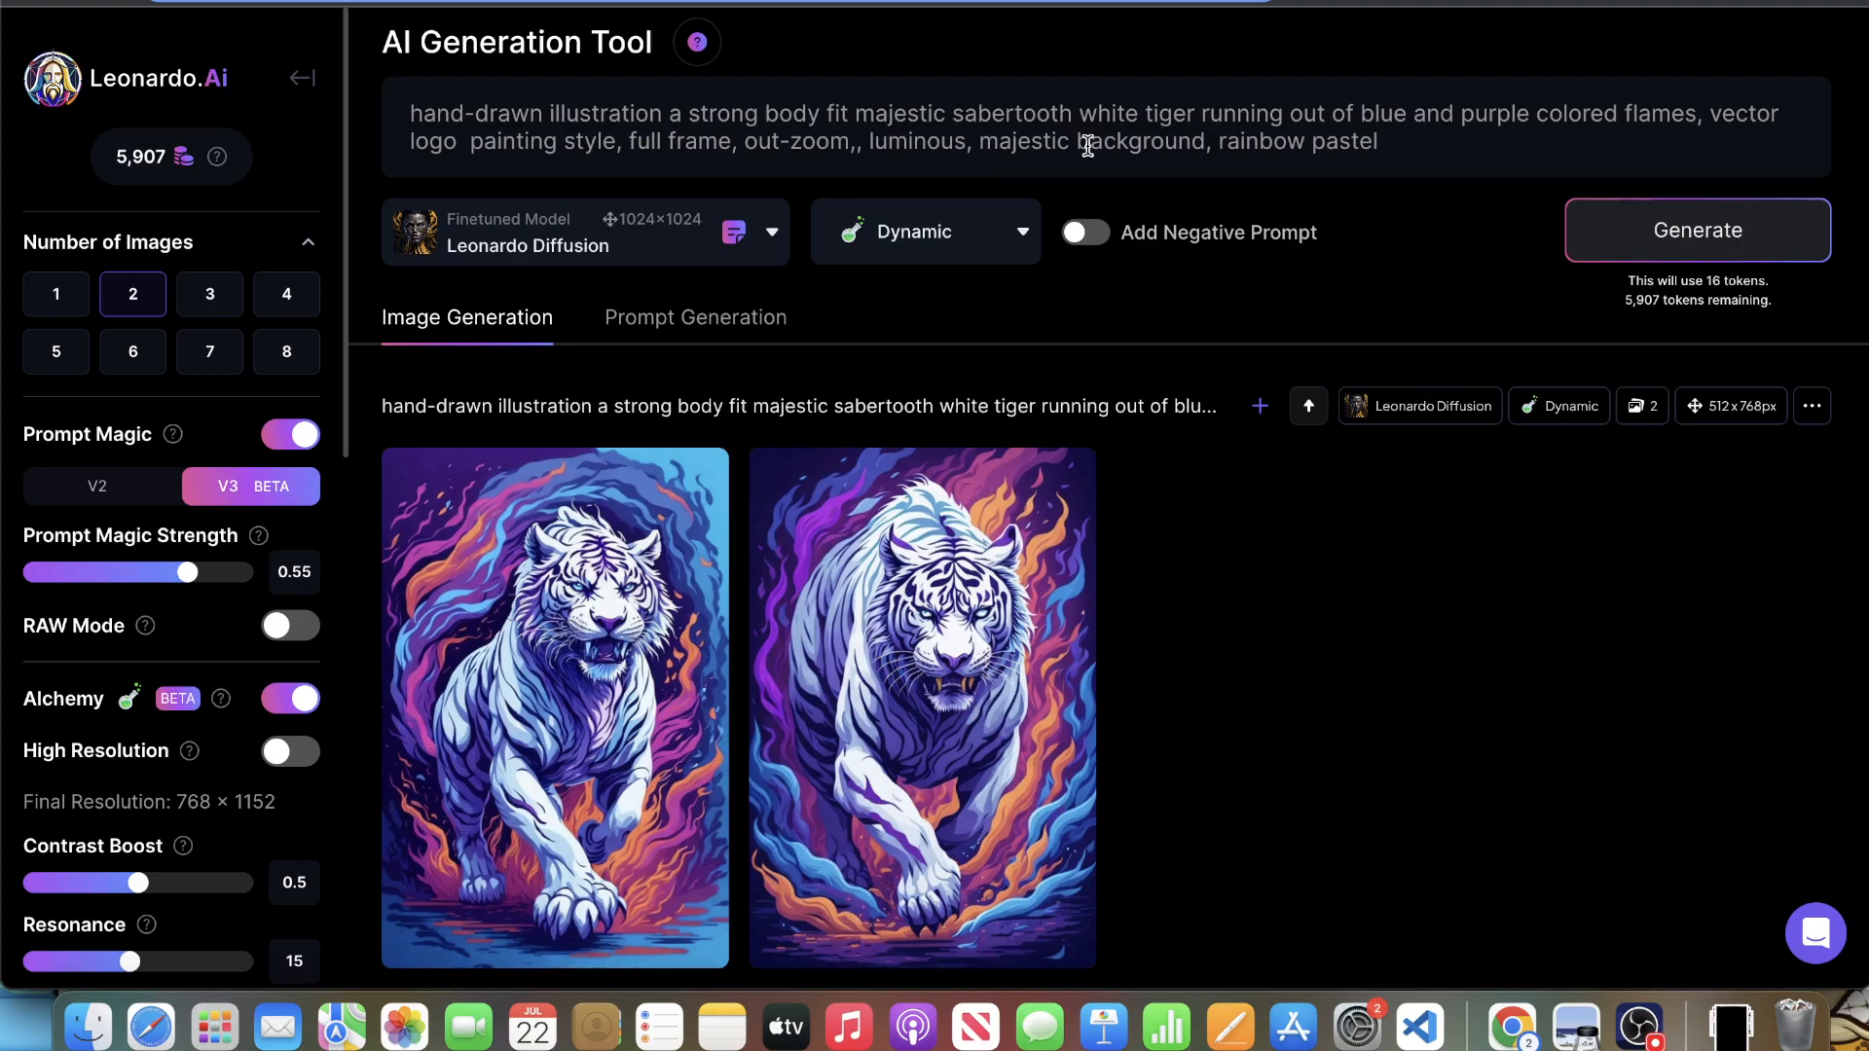
{"action": "scroll", "coordinate": [1087, 146], "scroll_direction": "down", "scroll_amount": 2}
{"action": "scroll", "coordinate": [1302, 472], "scroll_direction": "down", "scroll_amount": 4}
{"action": "scroll", "coordinate": [1303, 471], "scroll_direction": "down", "scroll_amount": 3}
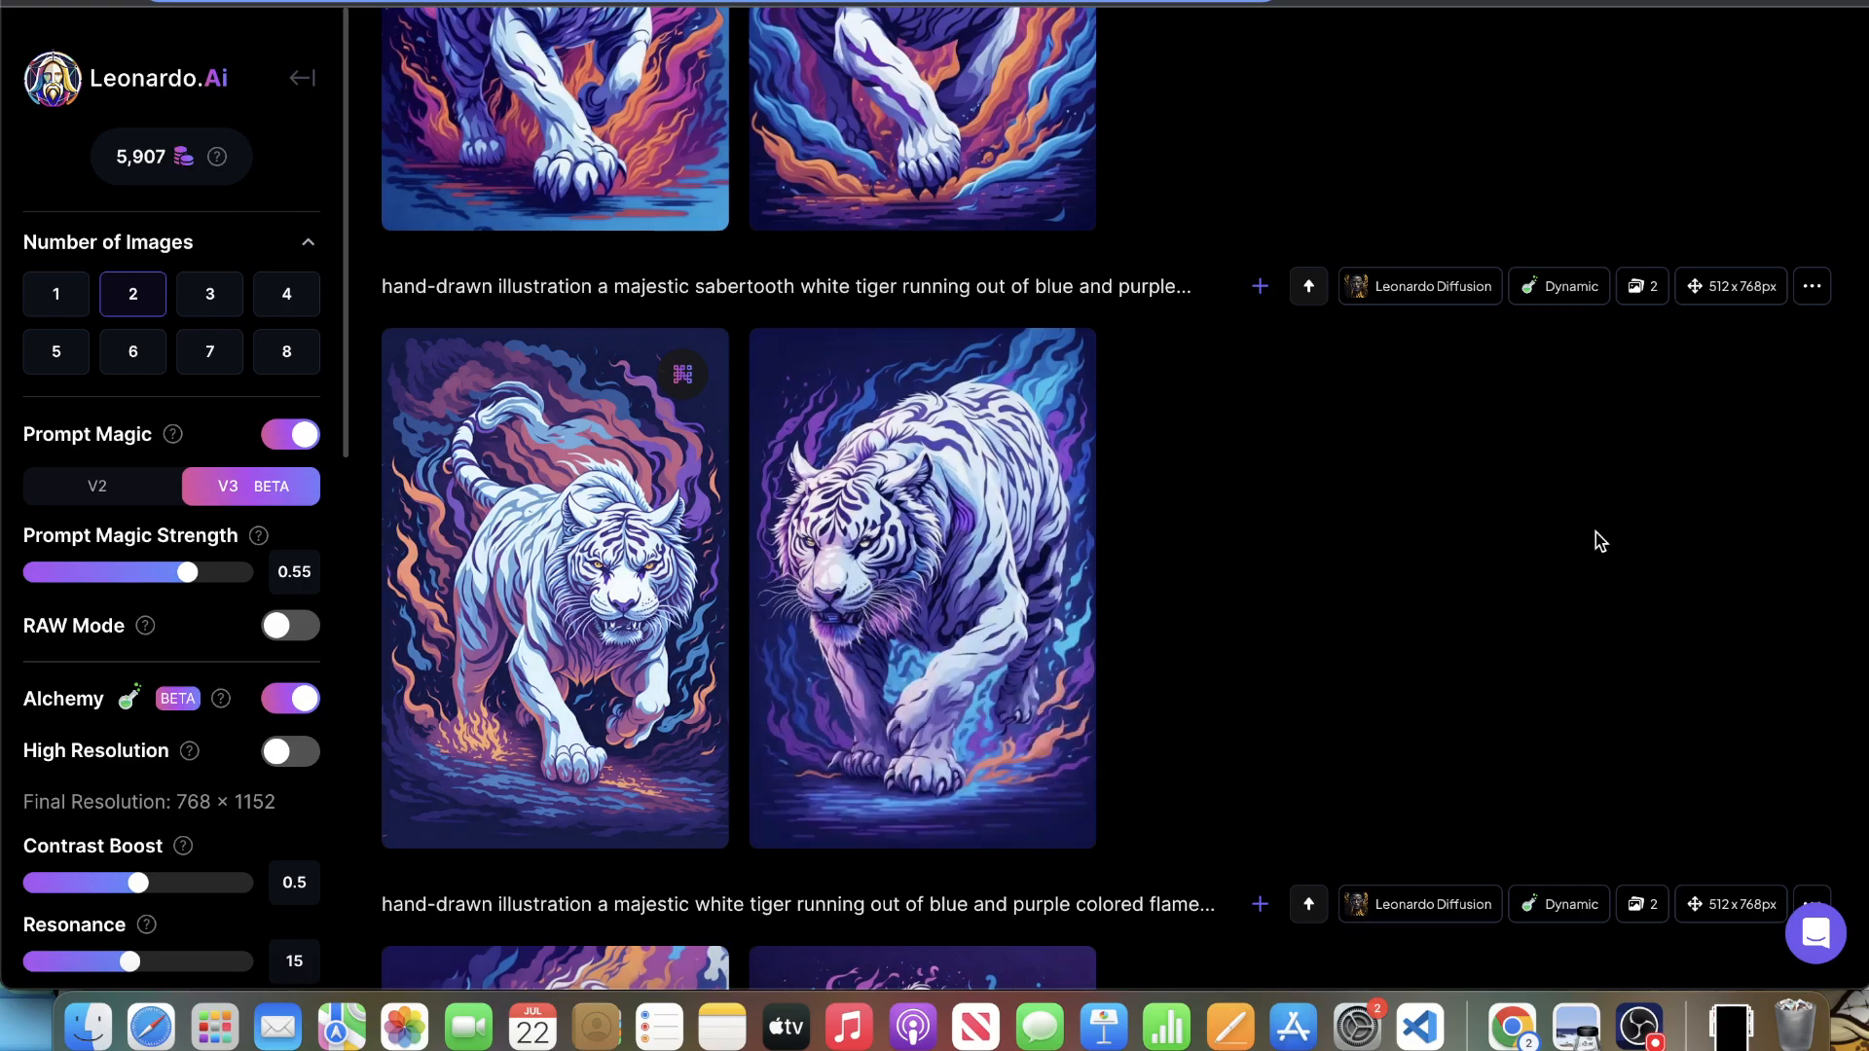
{"action": "scroll", "coordinate": [1596, 535], "scroll_direction": "down", "scroll_amount": 5}
{"action": "scroll", "coordinate": [1596, 535], "scroll_direction": "down", "scroll_amount": 1}
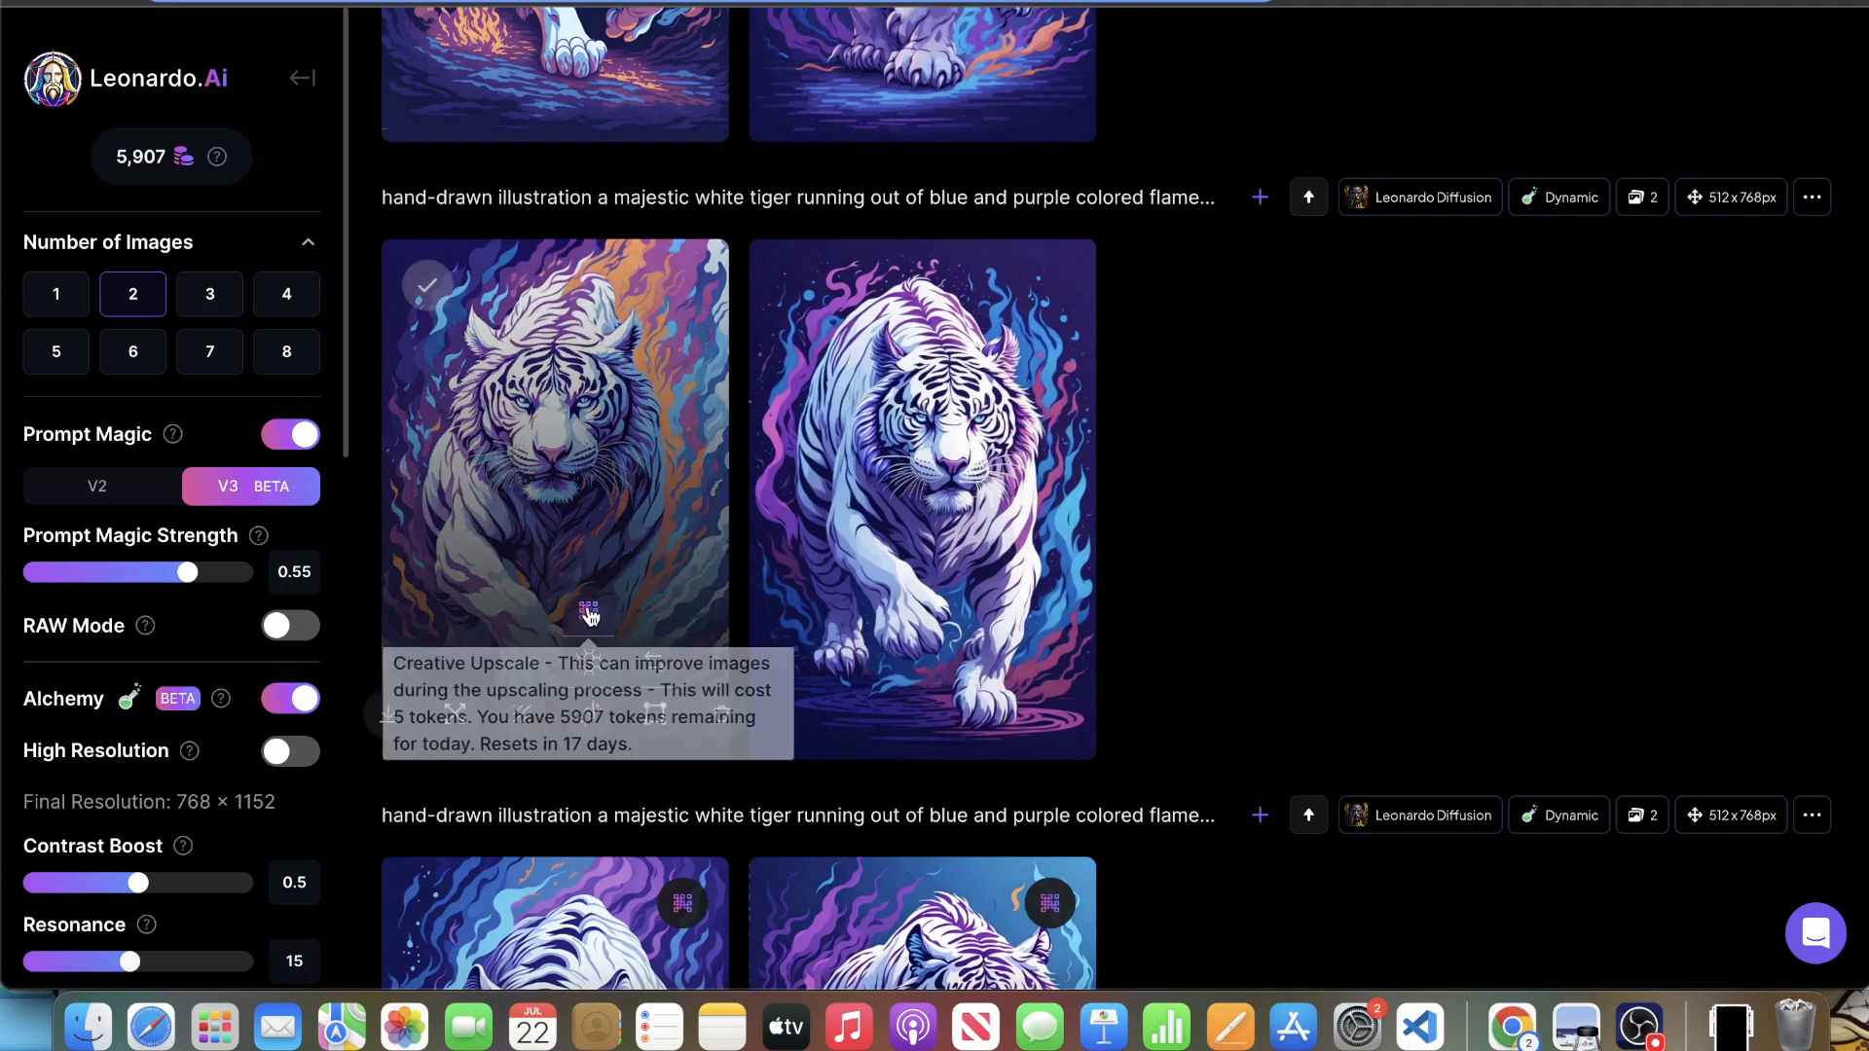
{"action": "left_click", "coordinate": [589, 613]}
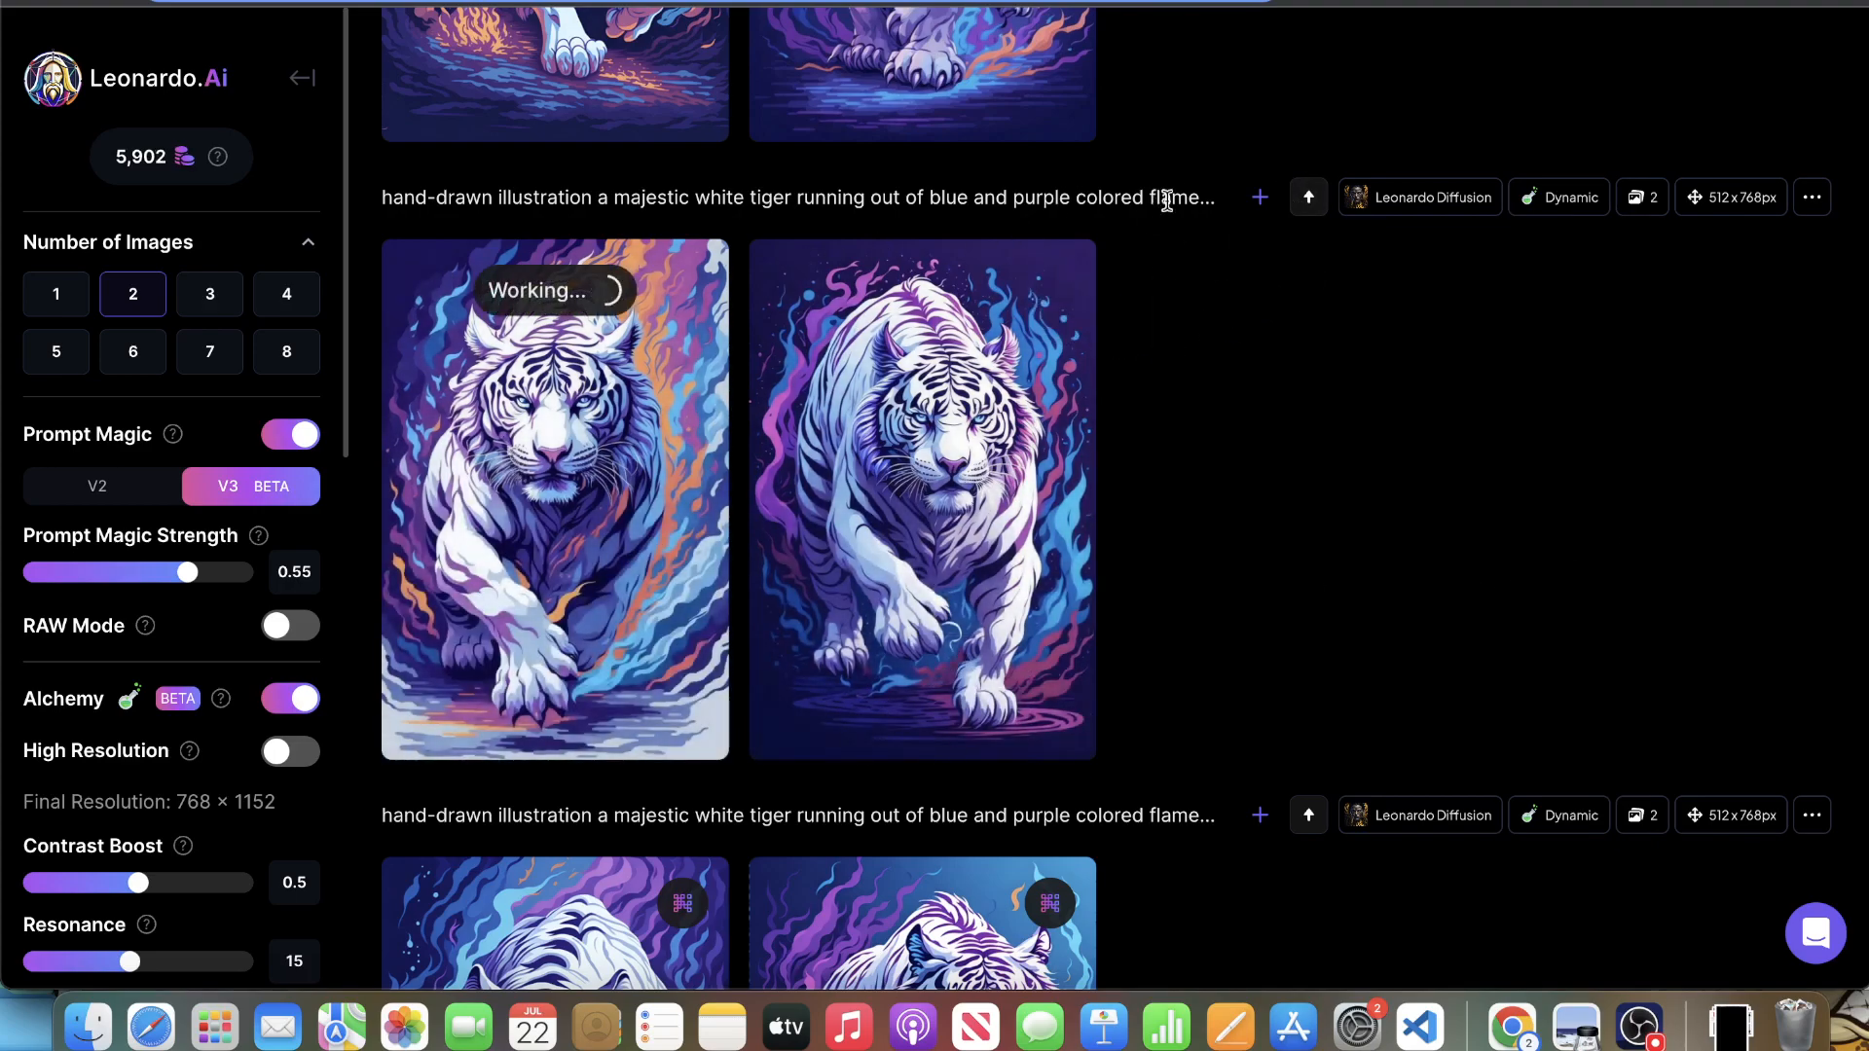
- Expand the full prompt of the upscaled white tiger generation and compare its wording with the sabertooth prompt in the generation box
{"action": "left_click", "coordinate": [1259, 196]}
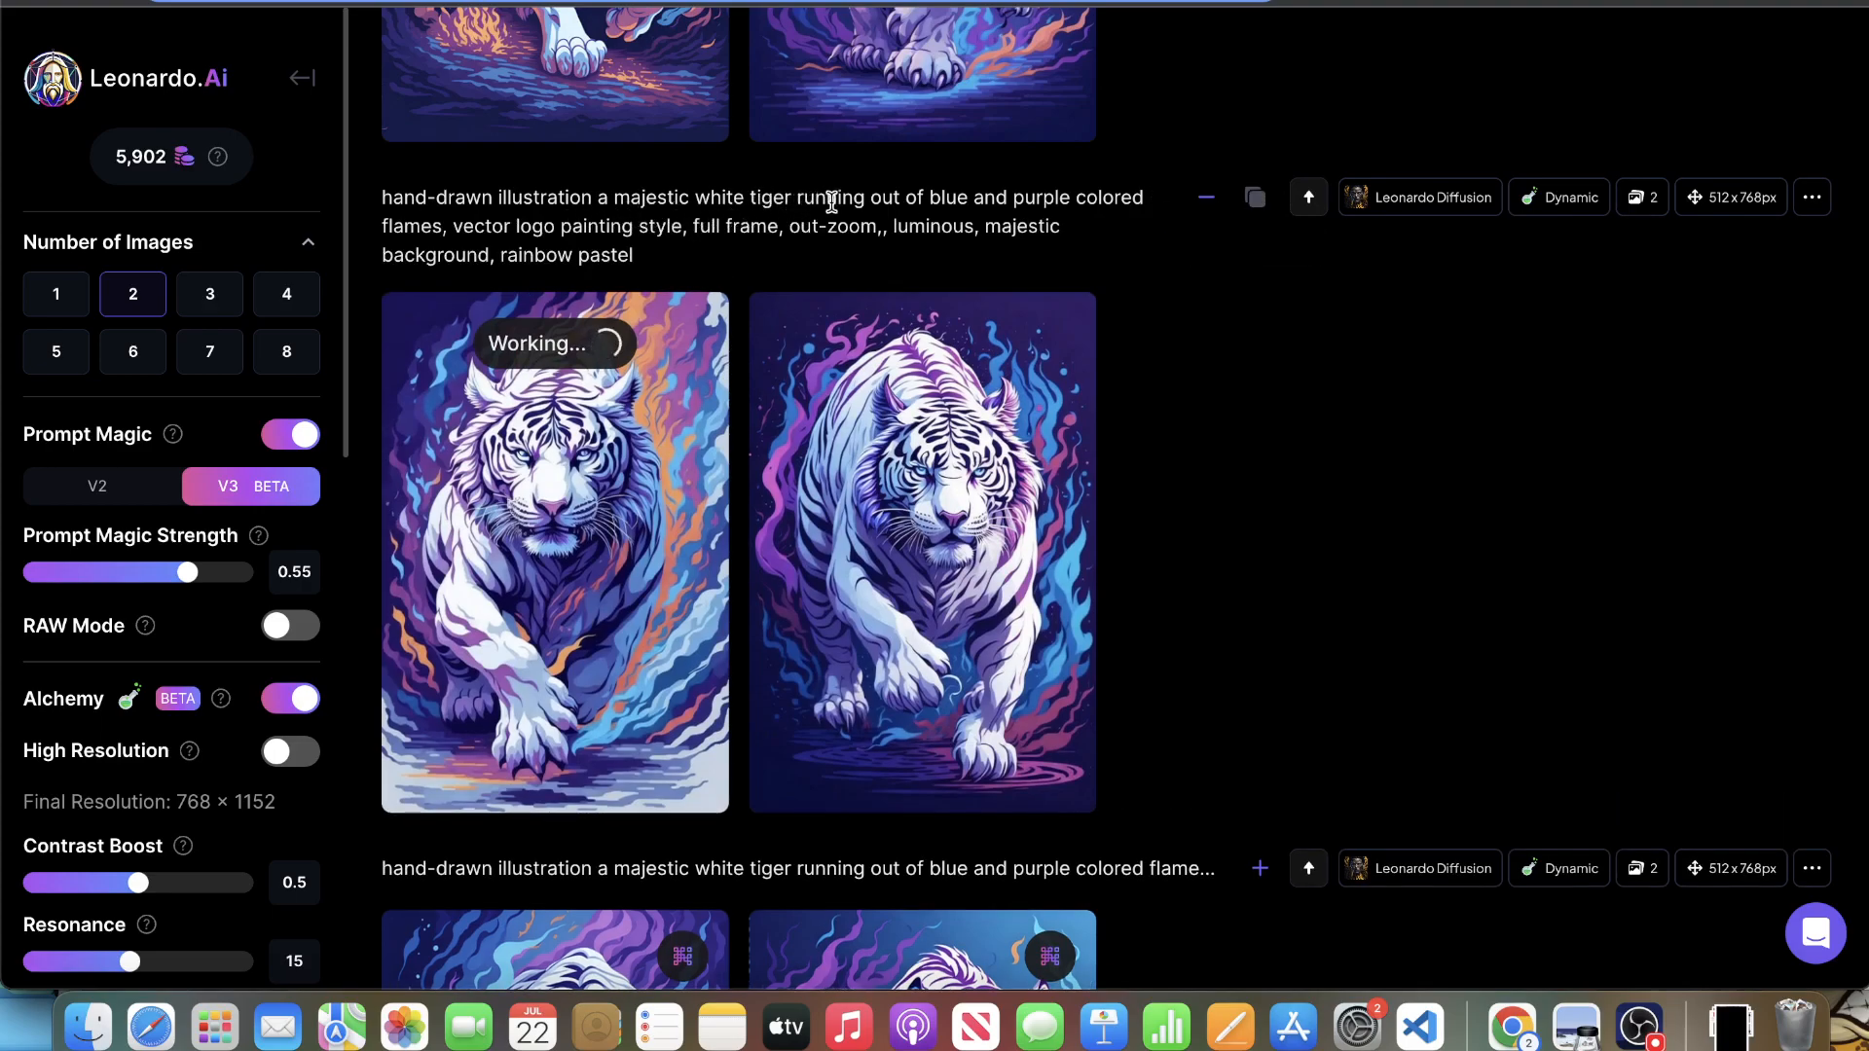
{"action": "left_click_drag", "start_coordinate": [582, 197], "coordinate": [695, 198]}
{"action": "scroll", "coordinate": [750, 219], "scroll_direction": "up", "scroll_amount": 5}
{"action": "scroll", "coordinate": [749, 219], "scroll_direction": "up", "scroll_amount": 5}
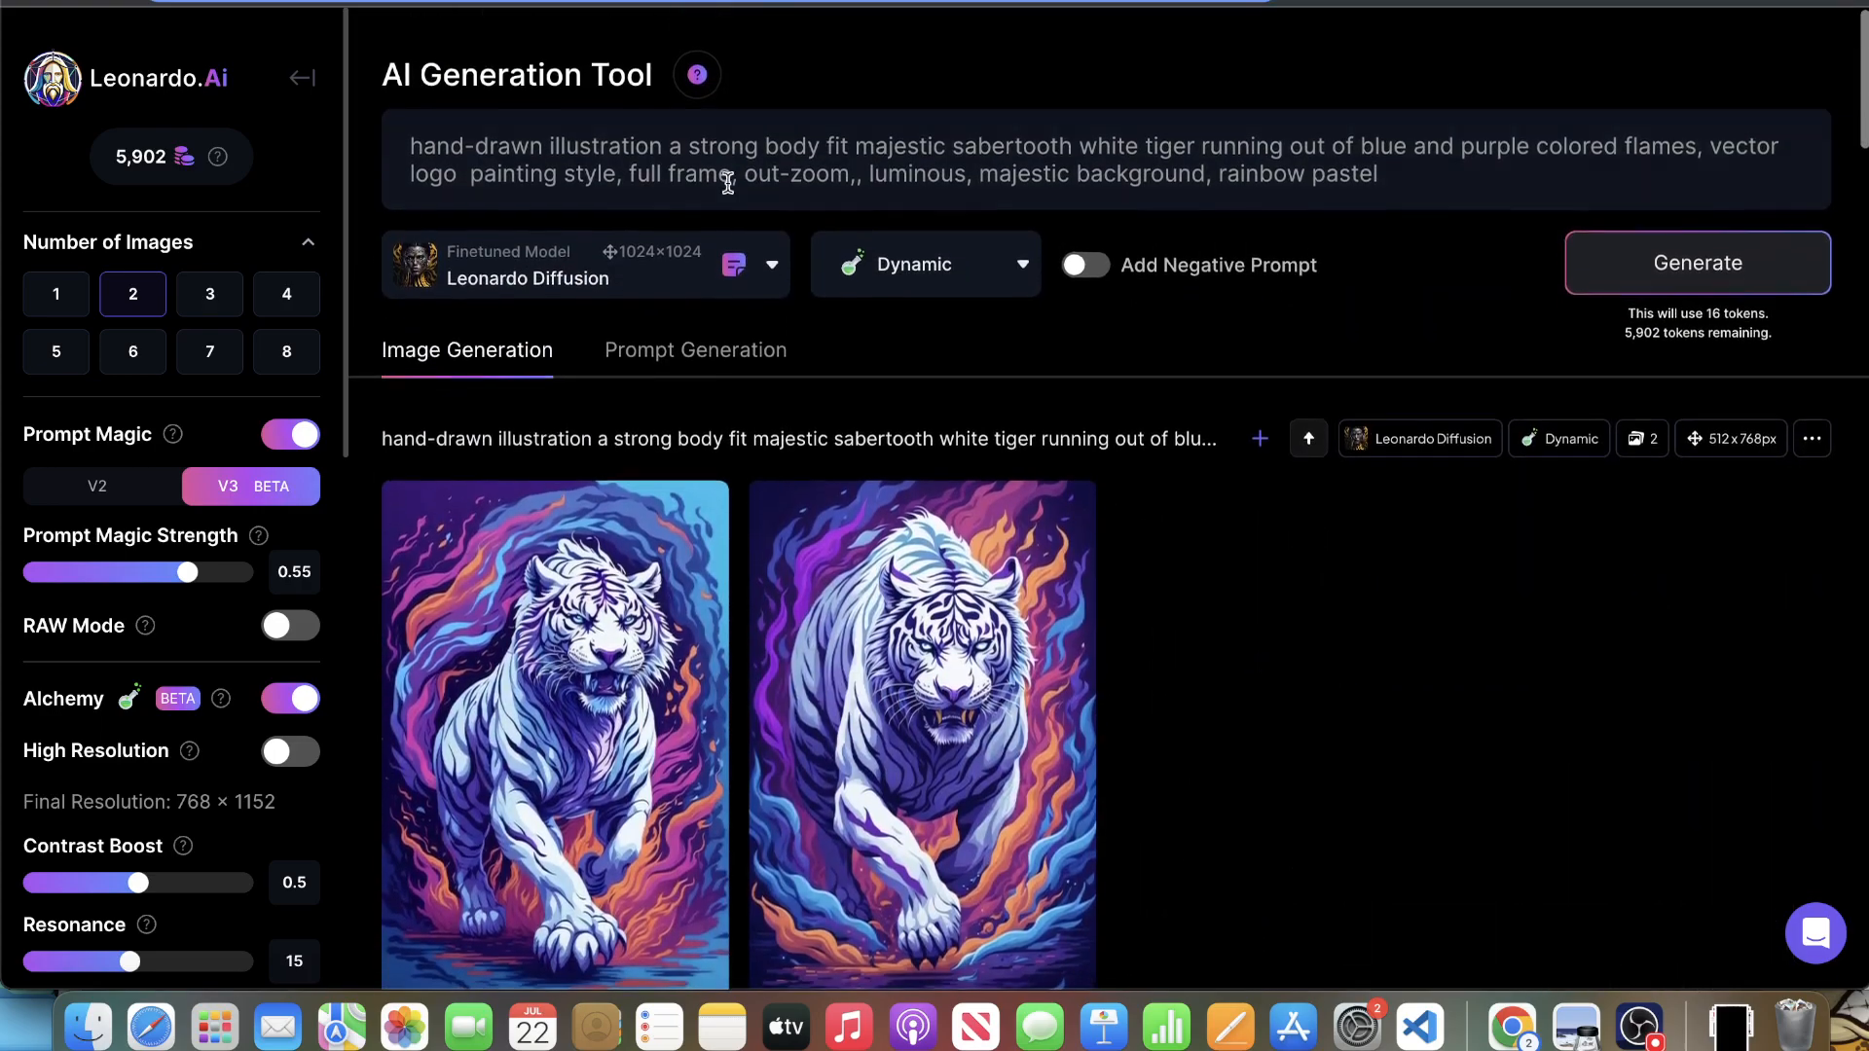
- Inspect enlarged previews of the second white tiger image and the creatively upscaled first one, closing each preview
{"action": "scroll", "coordinate": [1093, 321], "scroll_direction": "down", "scroll_amount": 10}
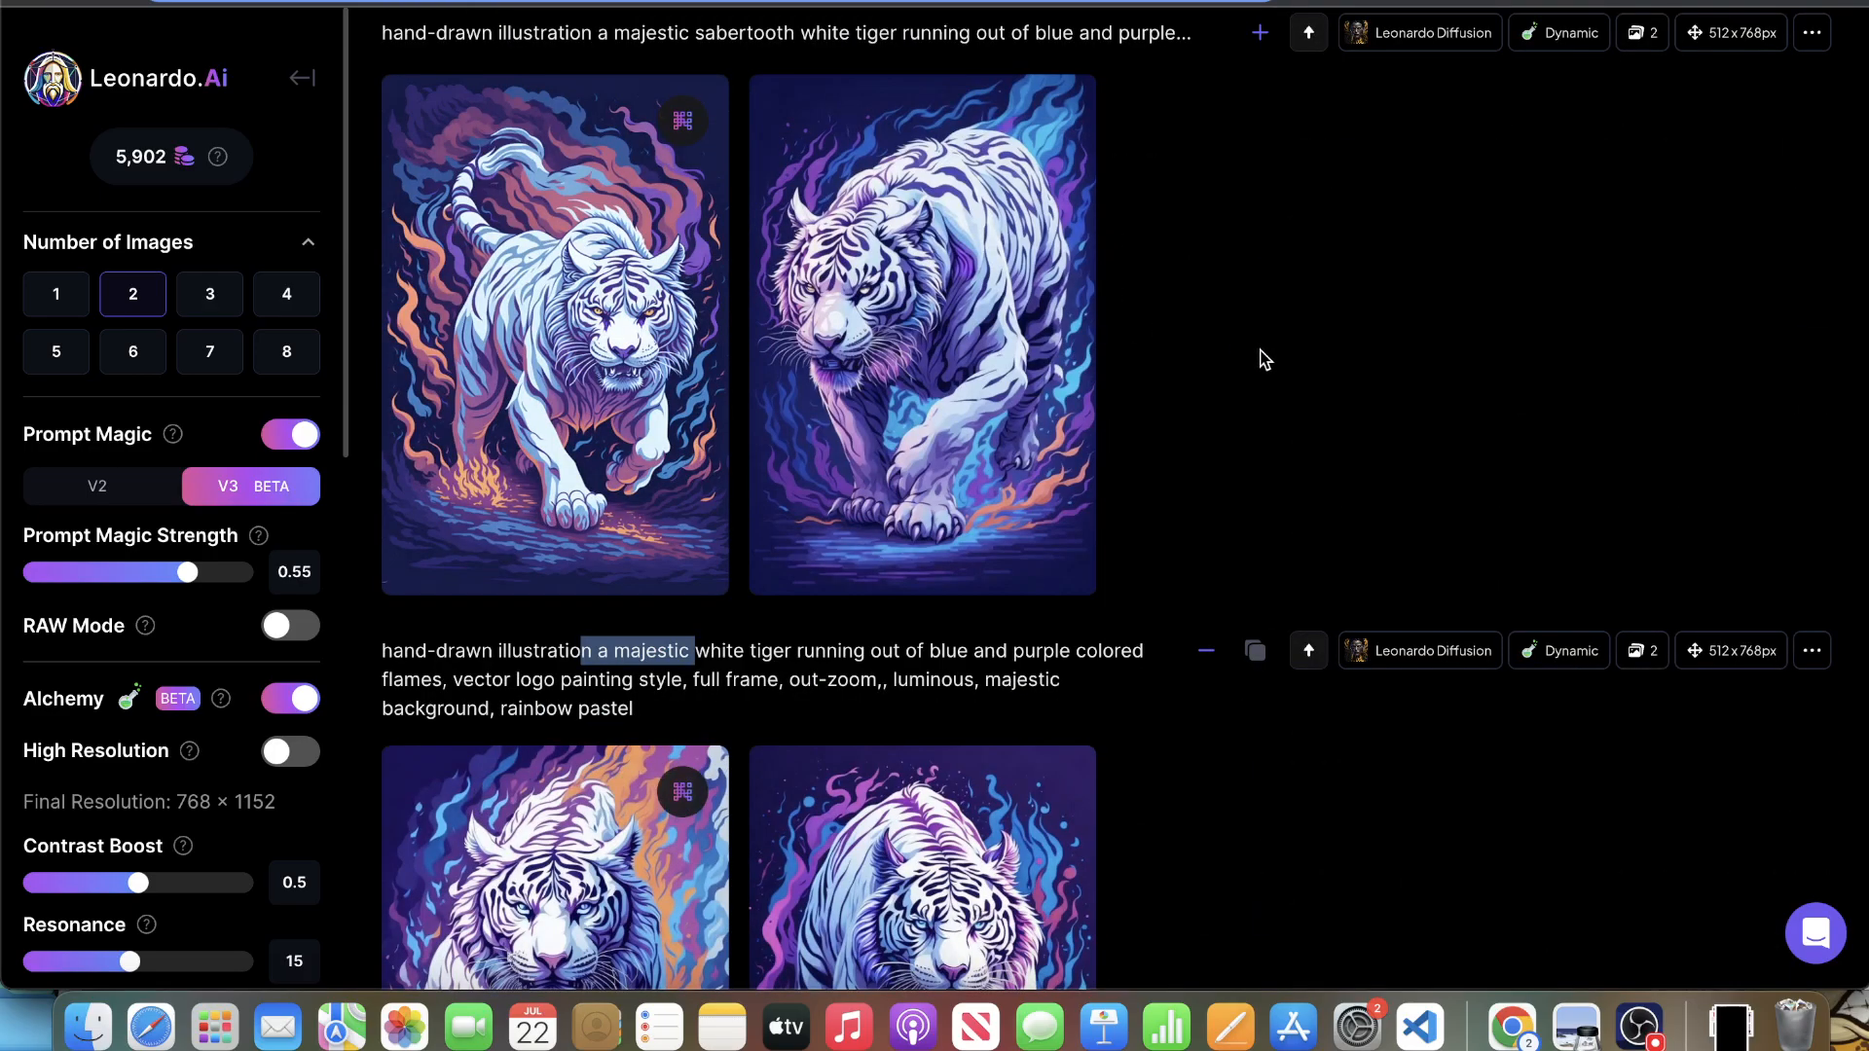
{"action": "scroll", "coordinate": [1262, 360], "scroll_direction": "down", "scroll_amount": 6}
{"action": "left_click", "coordinate": [1012, 355]}
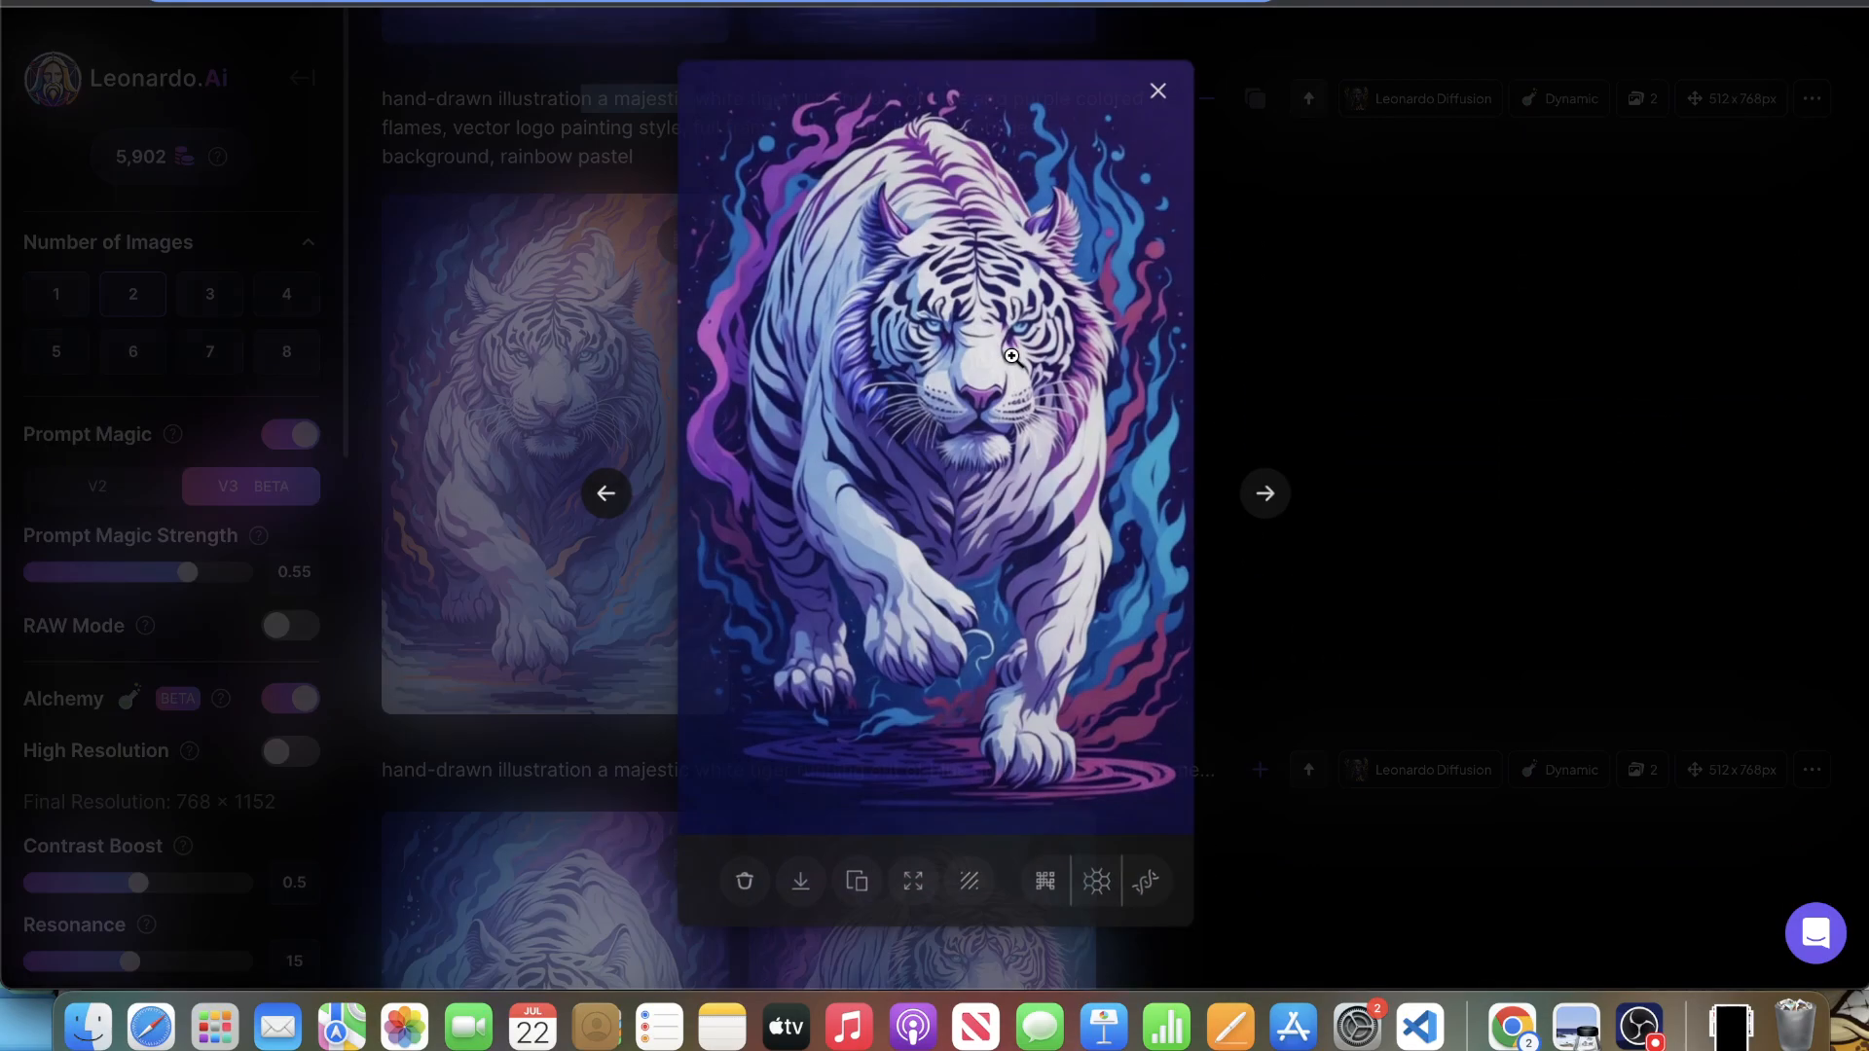
{"action": "left_click", "coordinate": [1354, 423]}
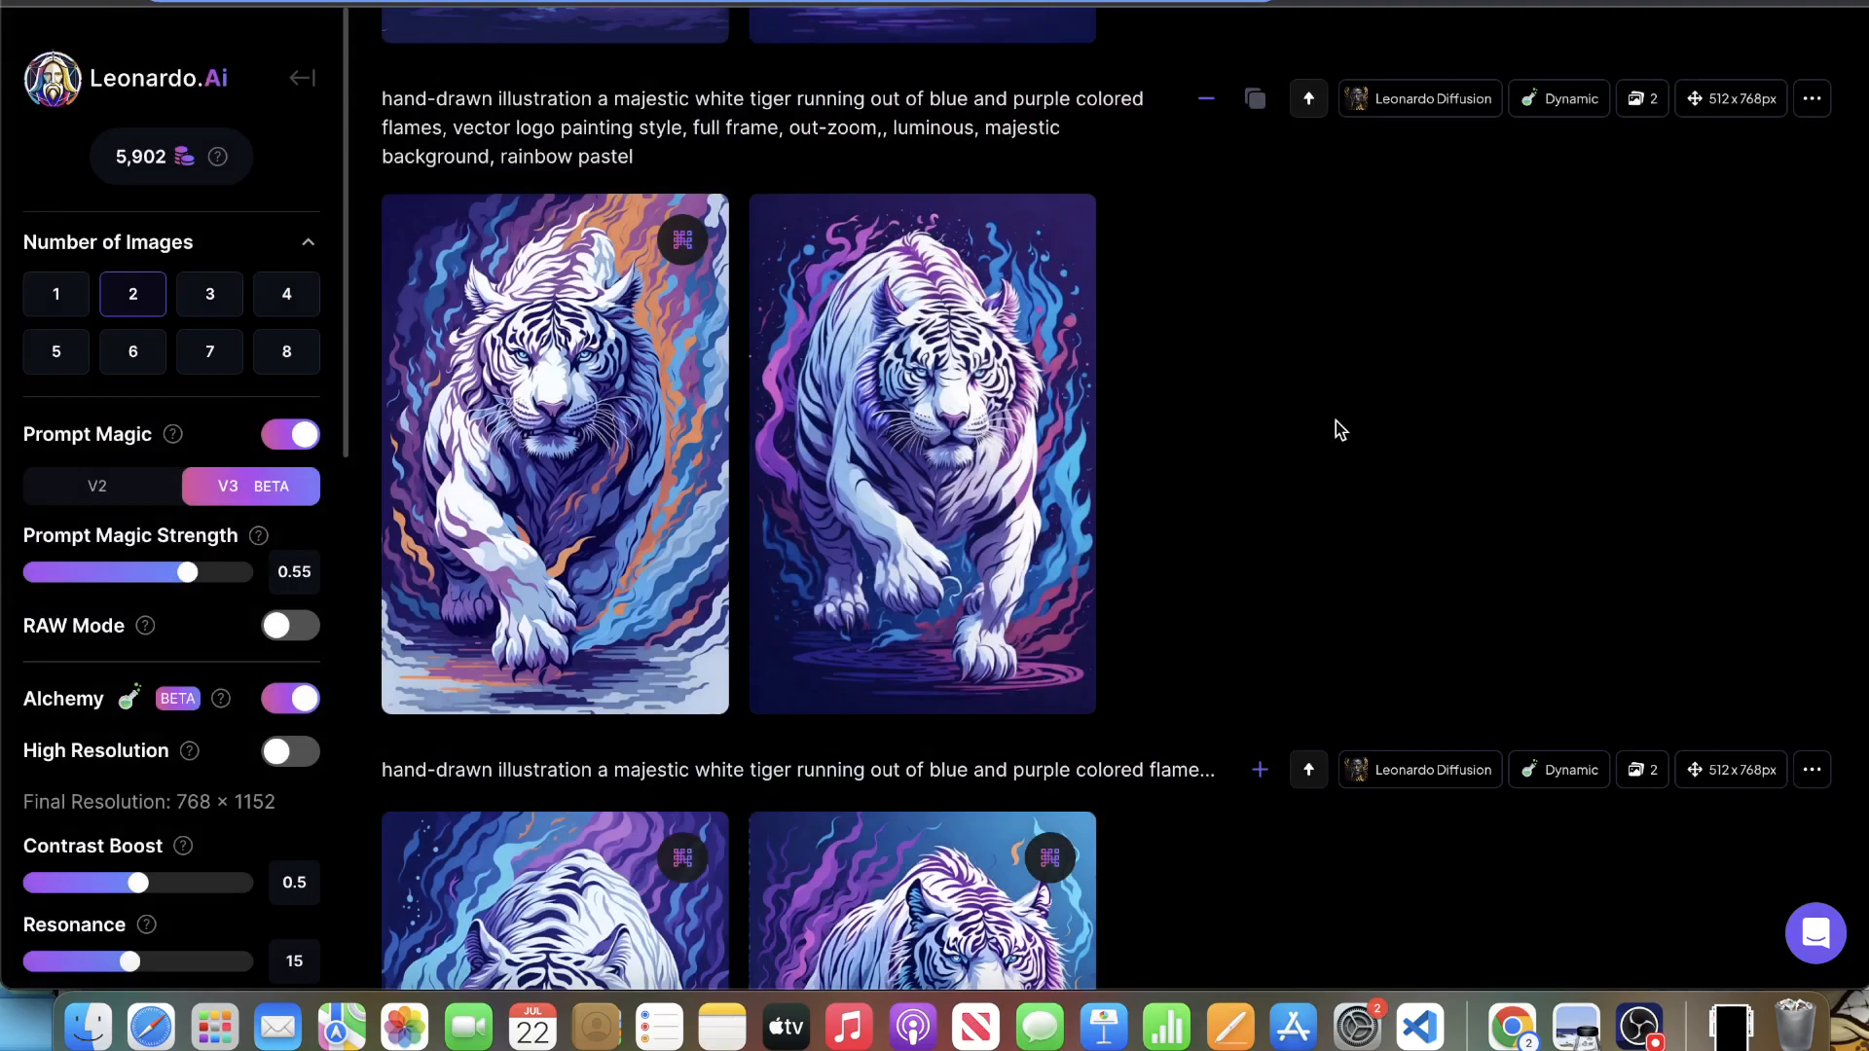
{"action": "left_click", "coordinate": [573, 473]}
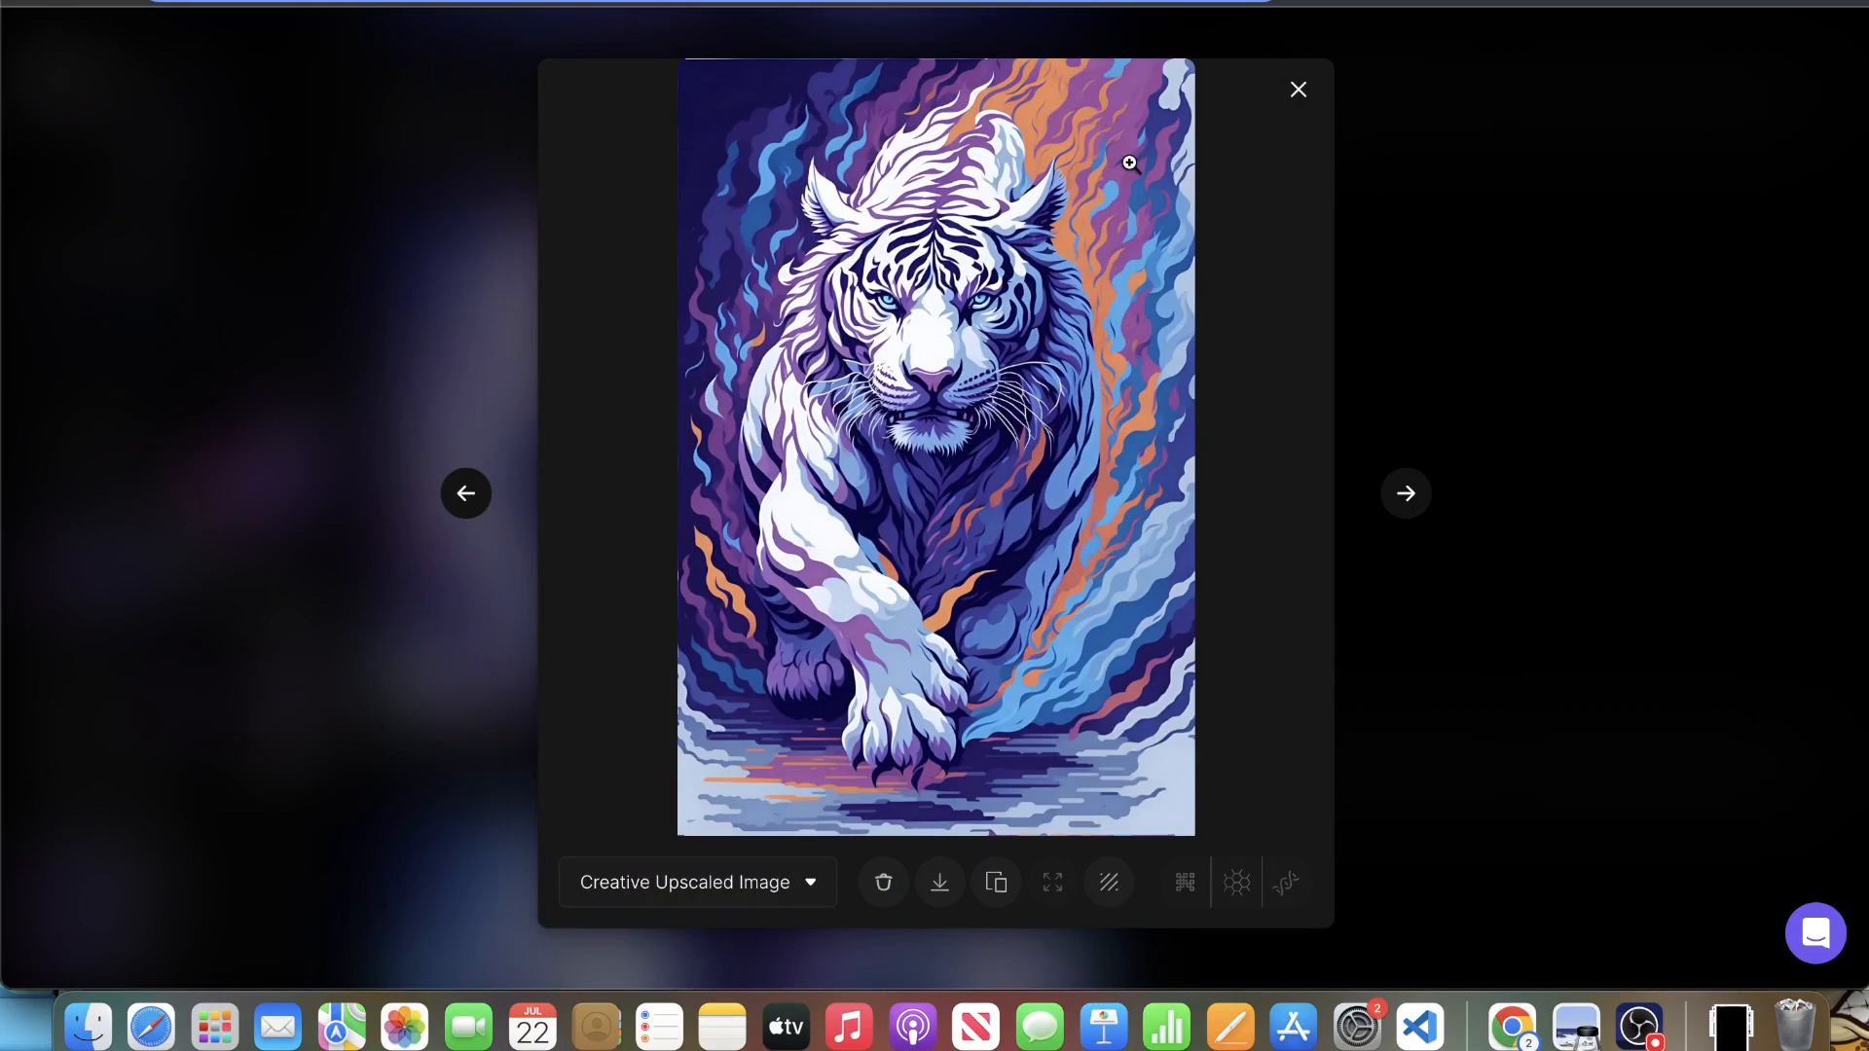
{"action": "left_click", "coordinate": [1484, 198]}
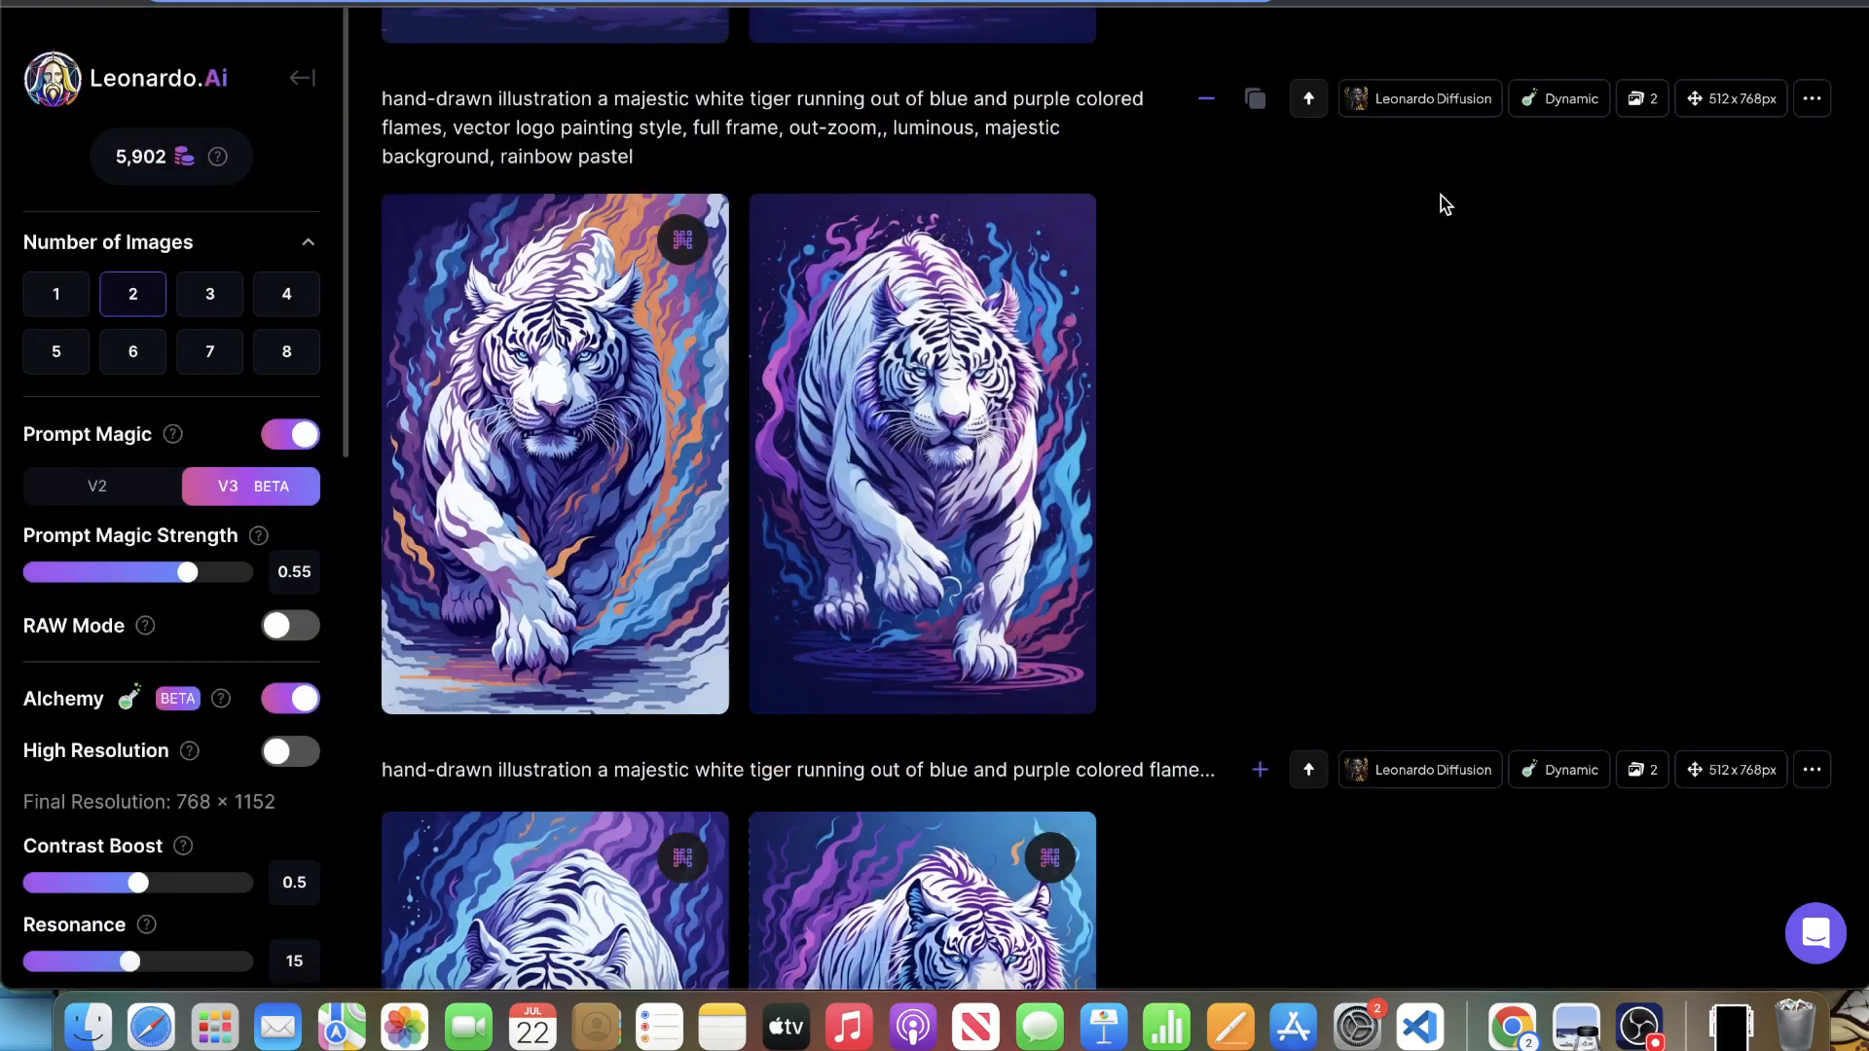
- Apply Creative Upscale to both images of the majestic white ram generation
{"action": "scroll", "coordinate": [949, 234], "scroll_direction": "down", "scroll_amount": 5}
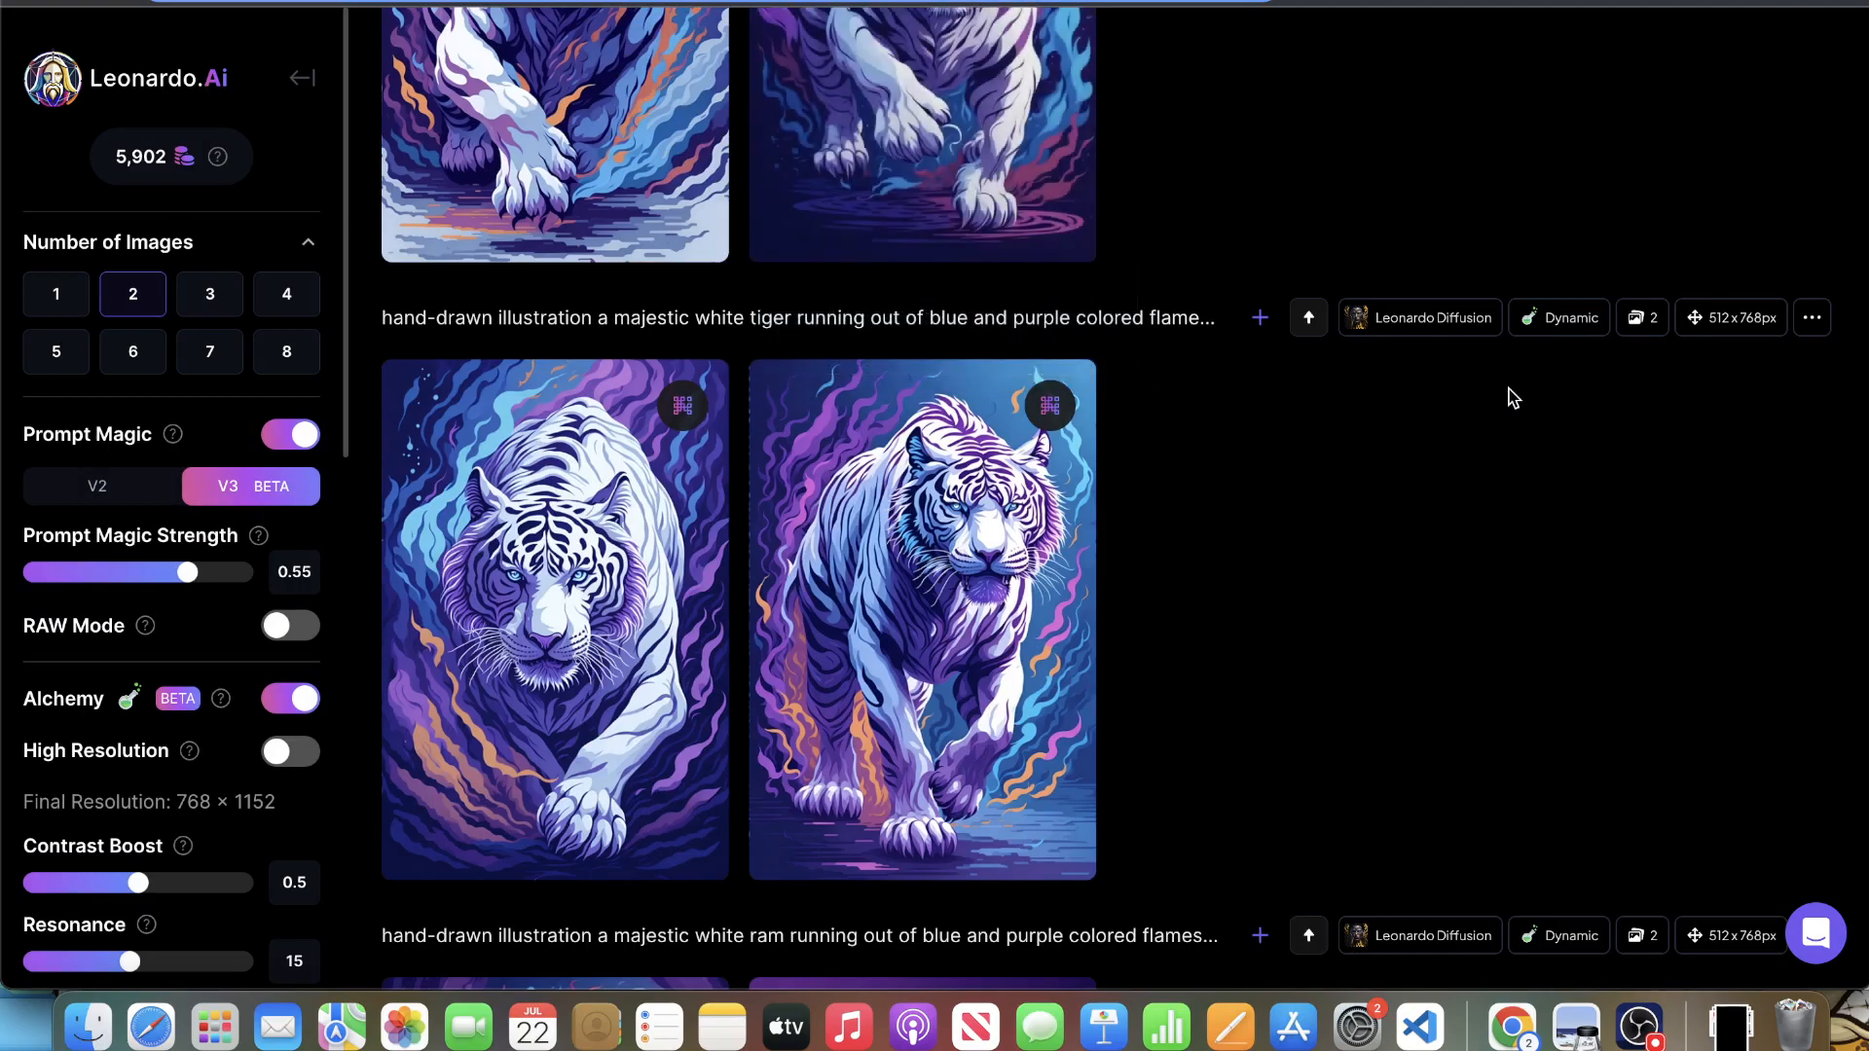
{"action": "scroll", "coordinate": [1485, 400], "scroll_direction": "down", "scroll_amount": 7}
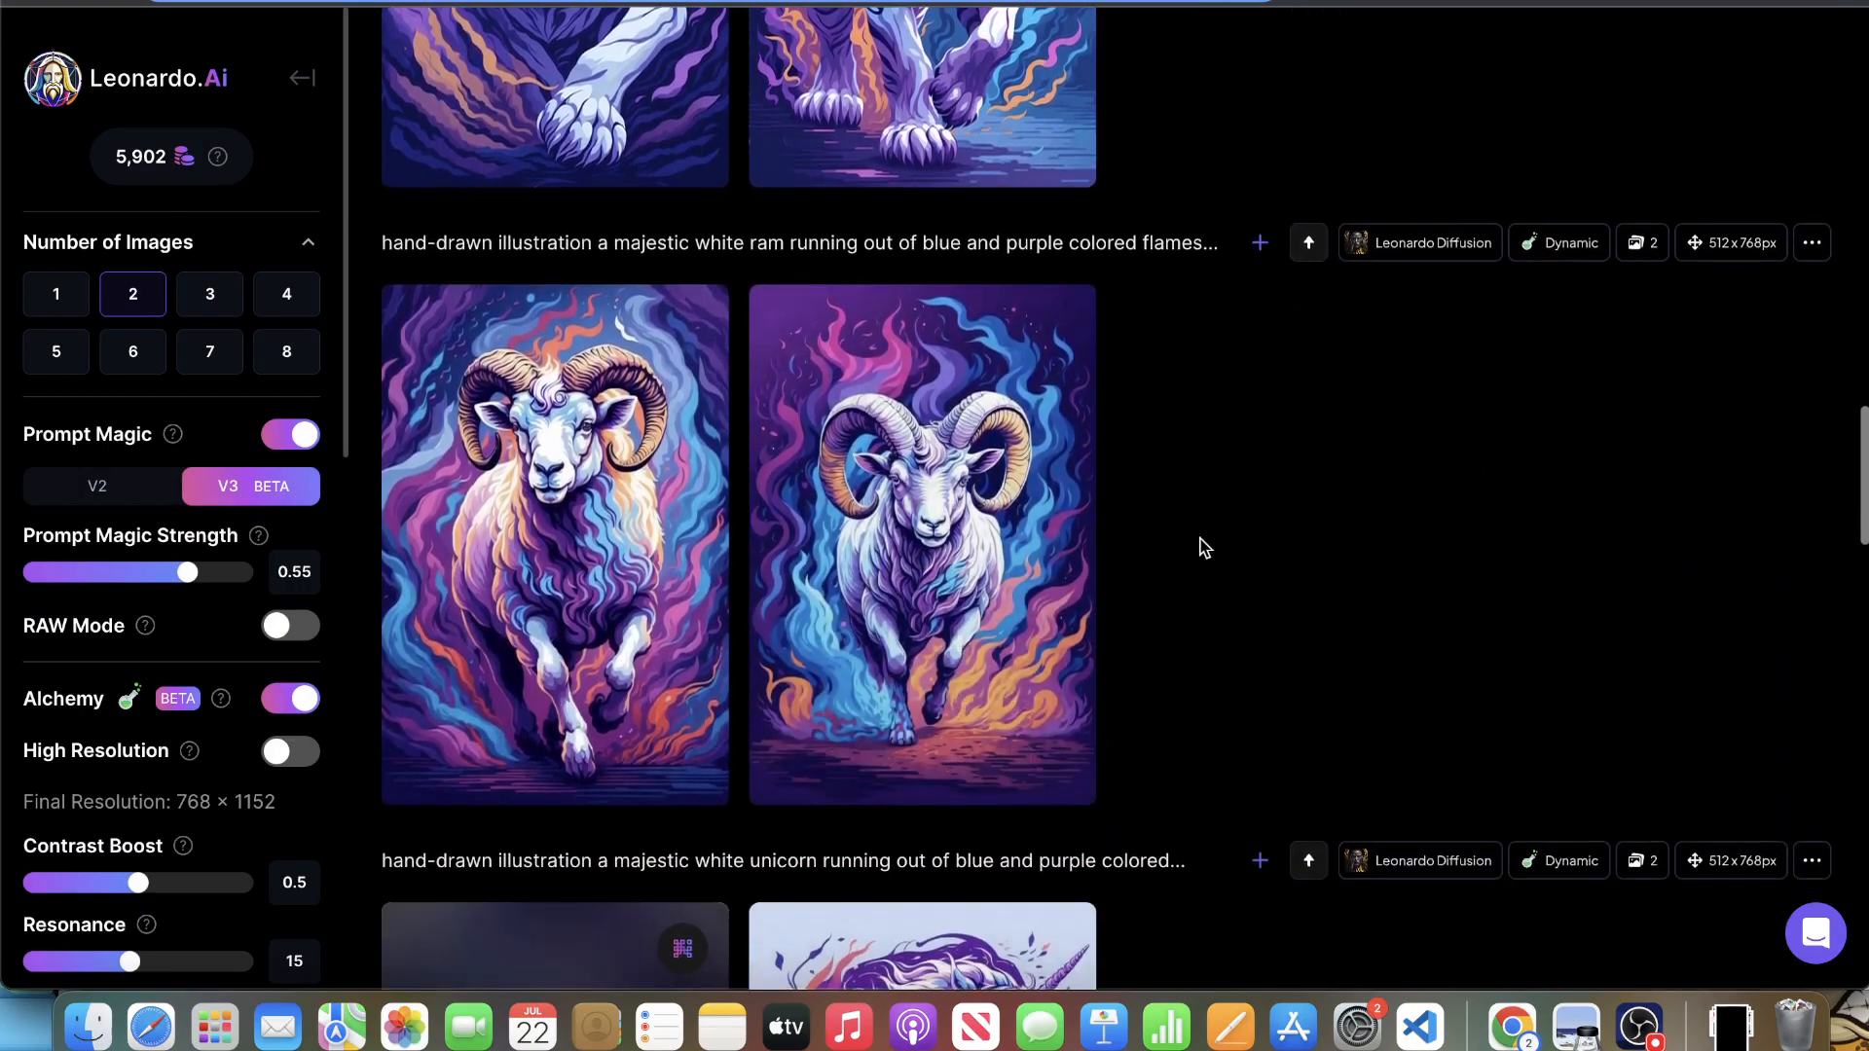
{"action": "scroll", "coordinate": [1118, 405], "scroll_direction": "down", "scroll_amount": 1}
{"action": "left_click", "coordinate": [581, 613]}
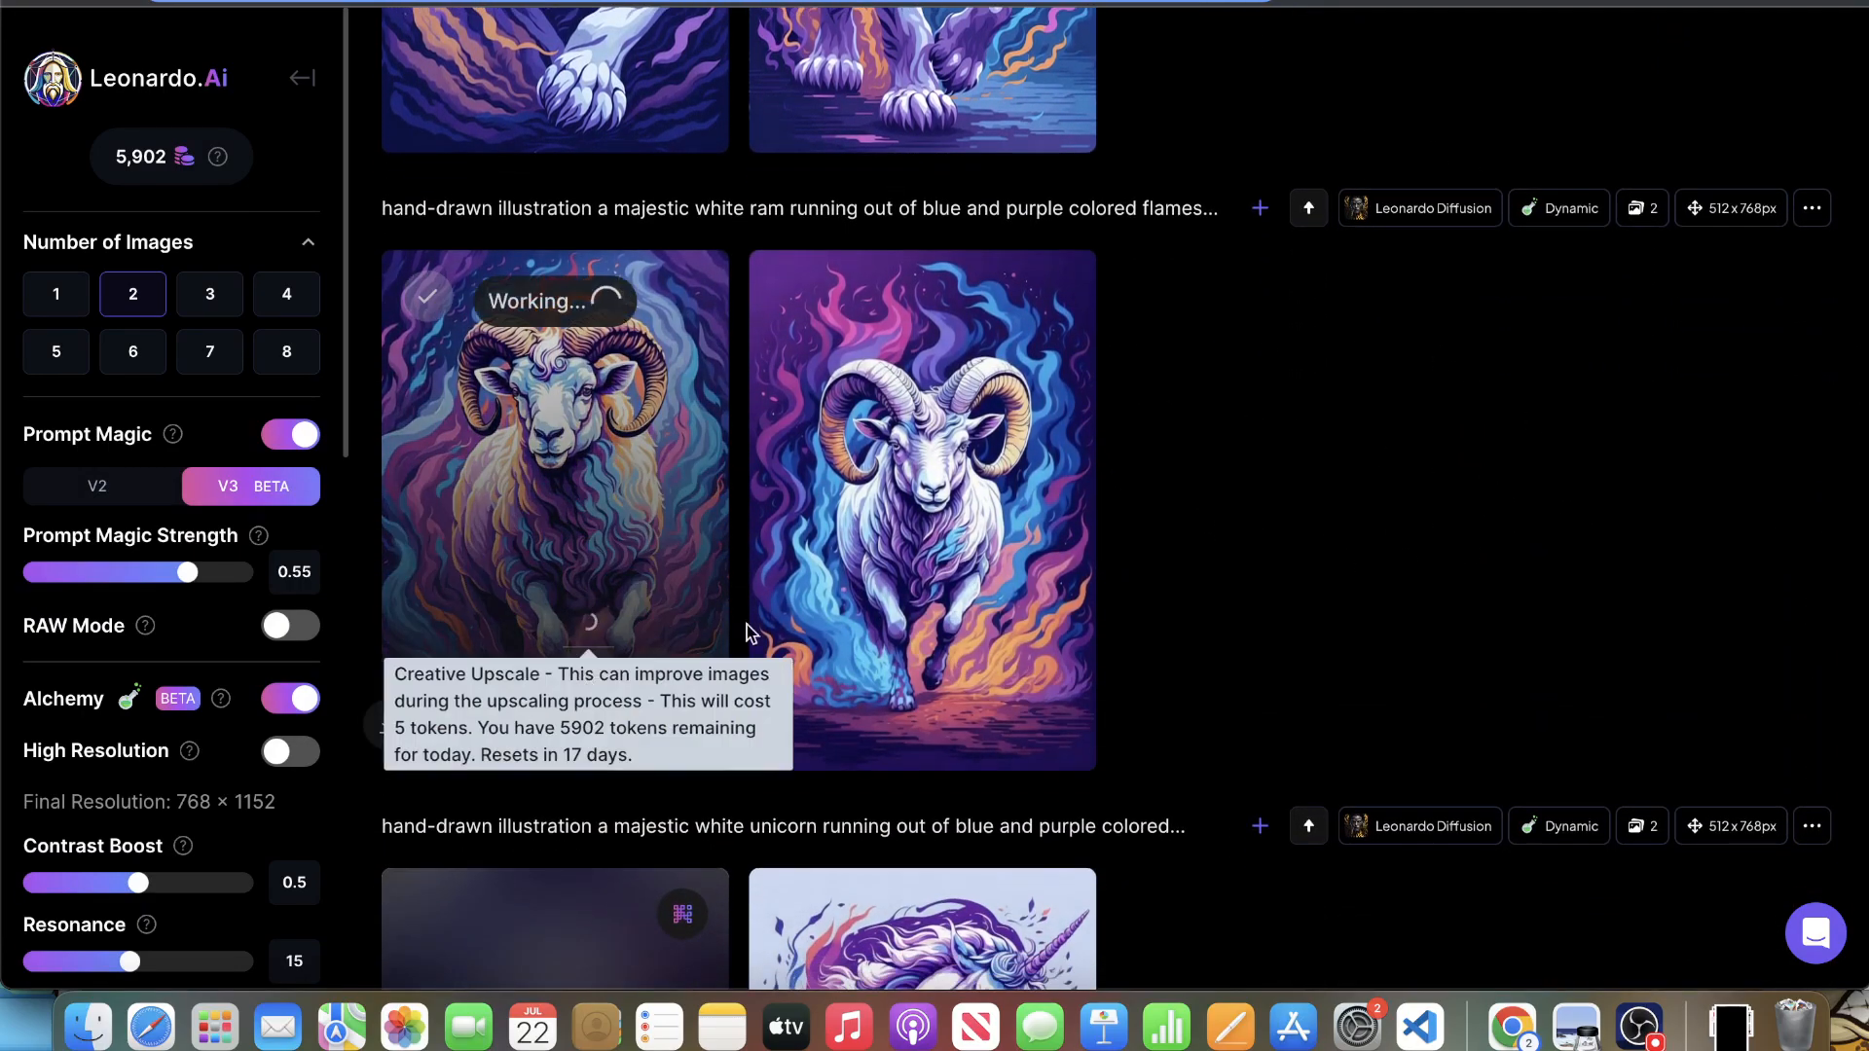
{"action": "left_click", "coordinate": [955, 623]}
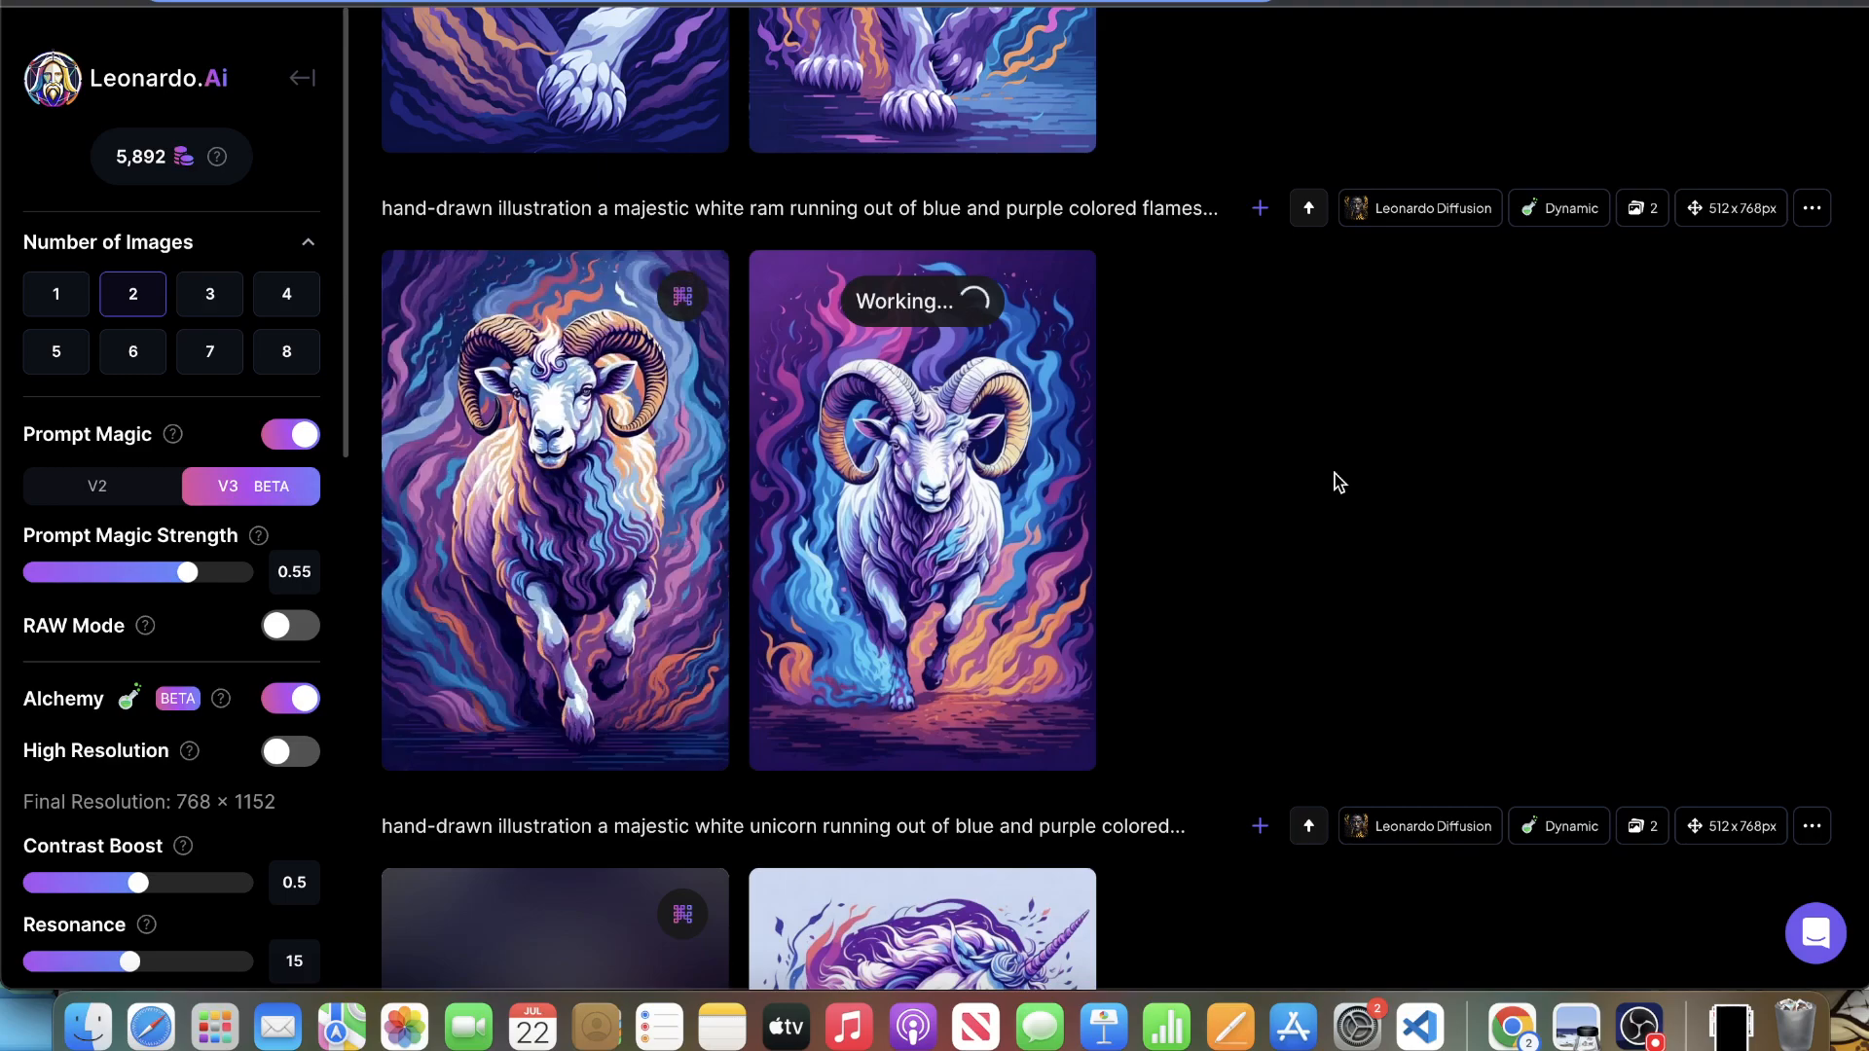
- Examine the upscaled second white ram image at enlarged size down to its hooves, and close the preview
{"action": "left_click", "coordinate": [1031, 671]}
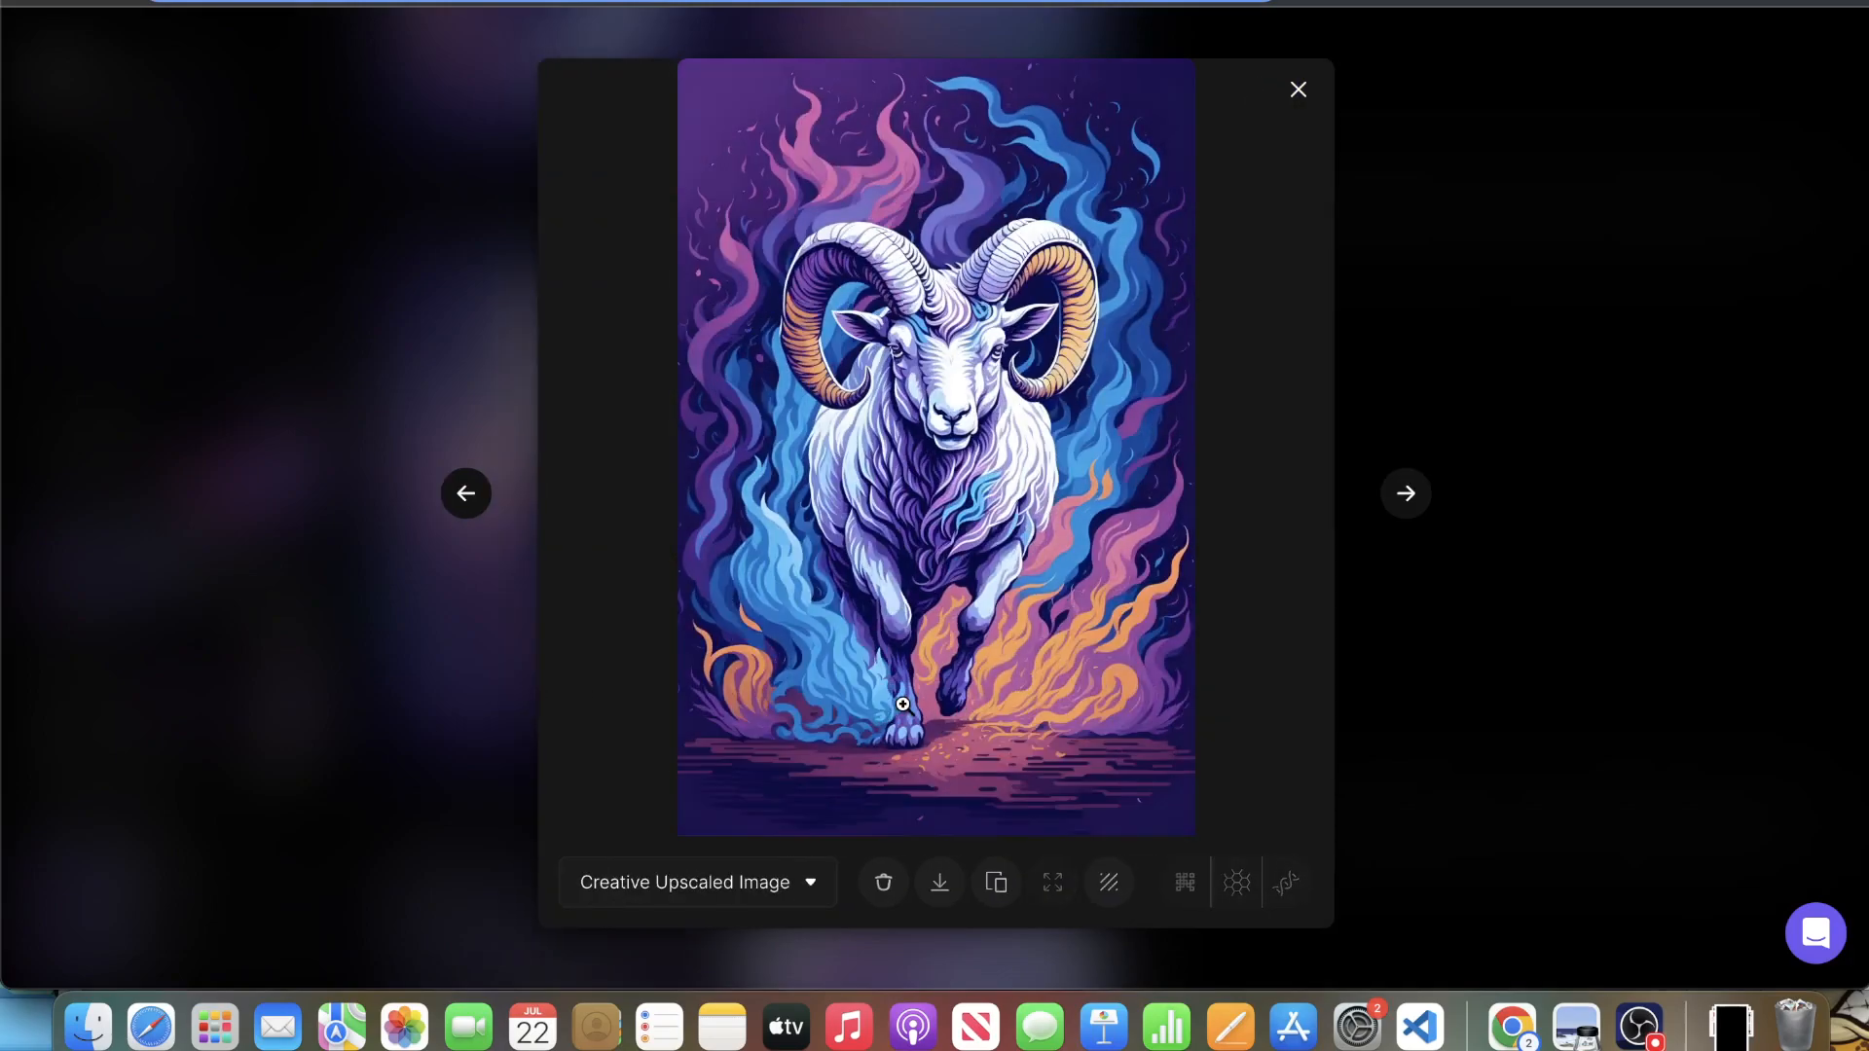
{"action": "left_click", "coordinate": [901, 744]}
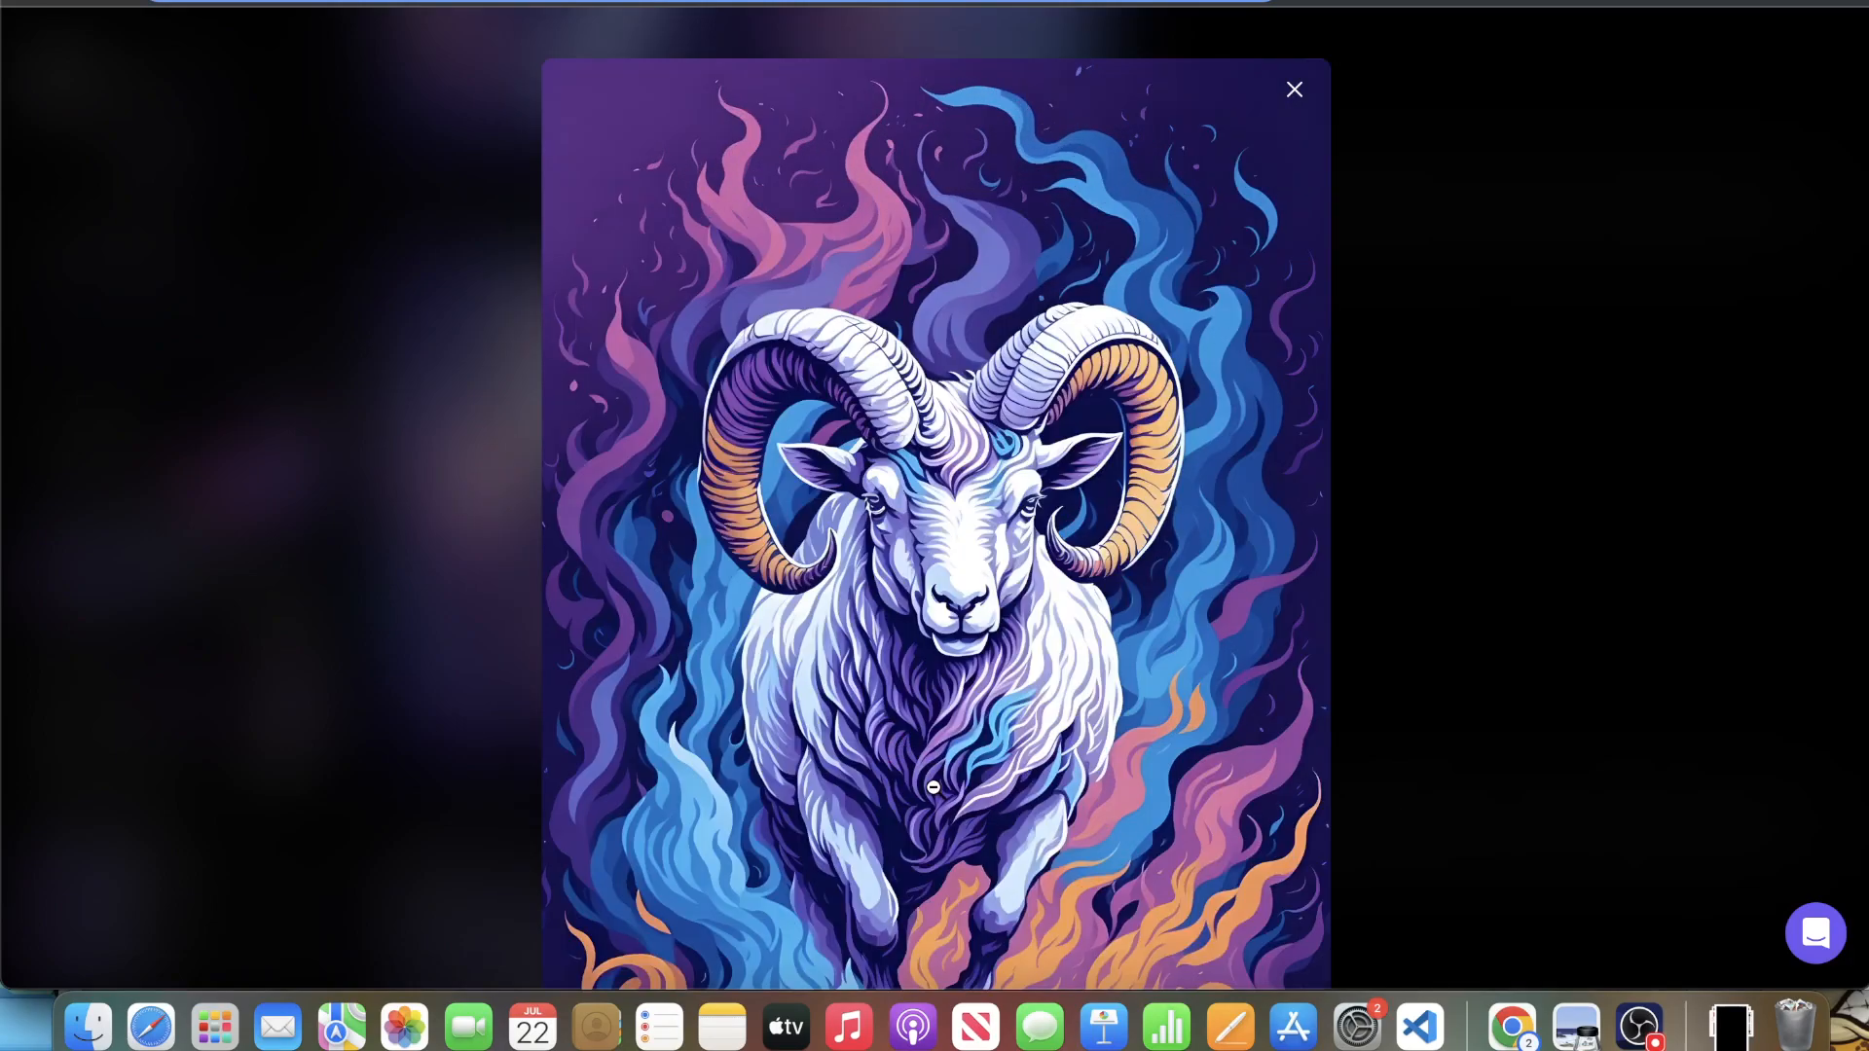
{"action": "scroll", "coordinate": [927, 782], "scroll_direction": "down", "scroll_amount": 3}
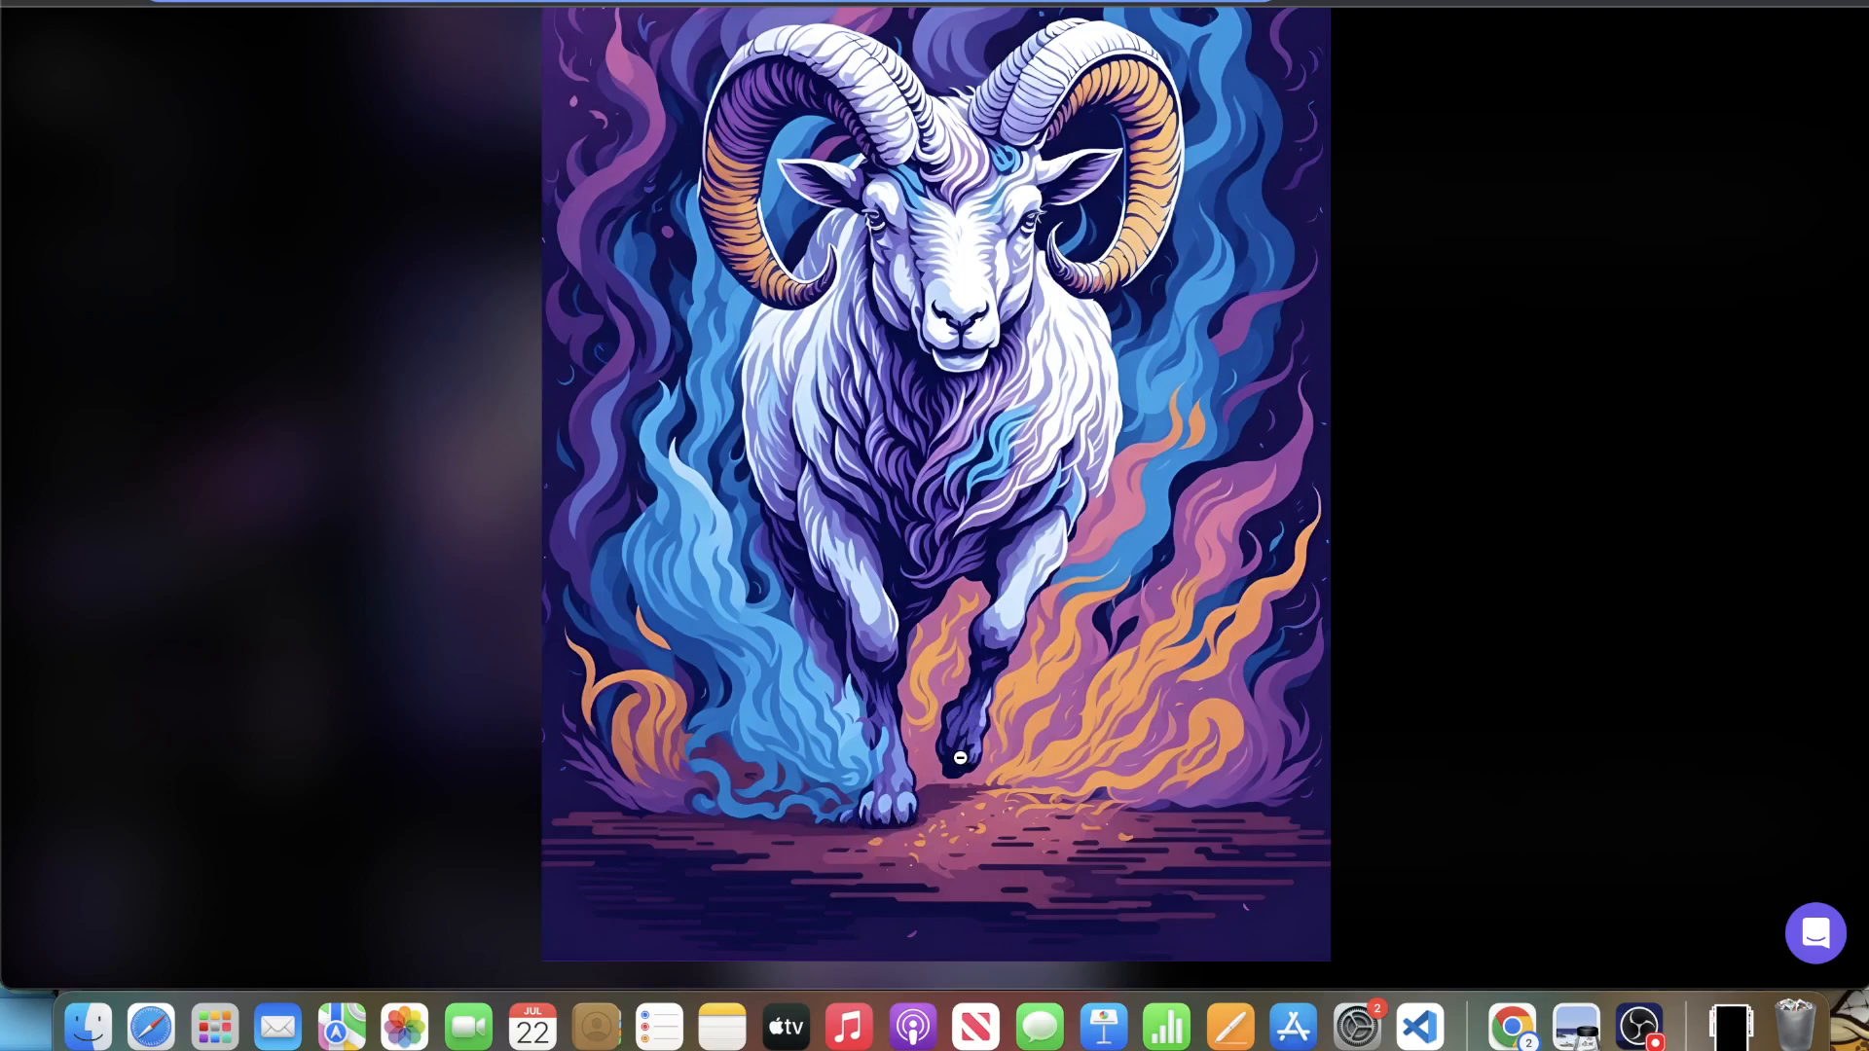
{"action": "left_click", "coordinate": [1465, 258]}
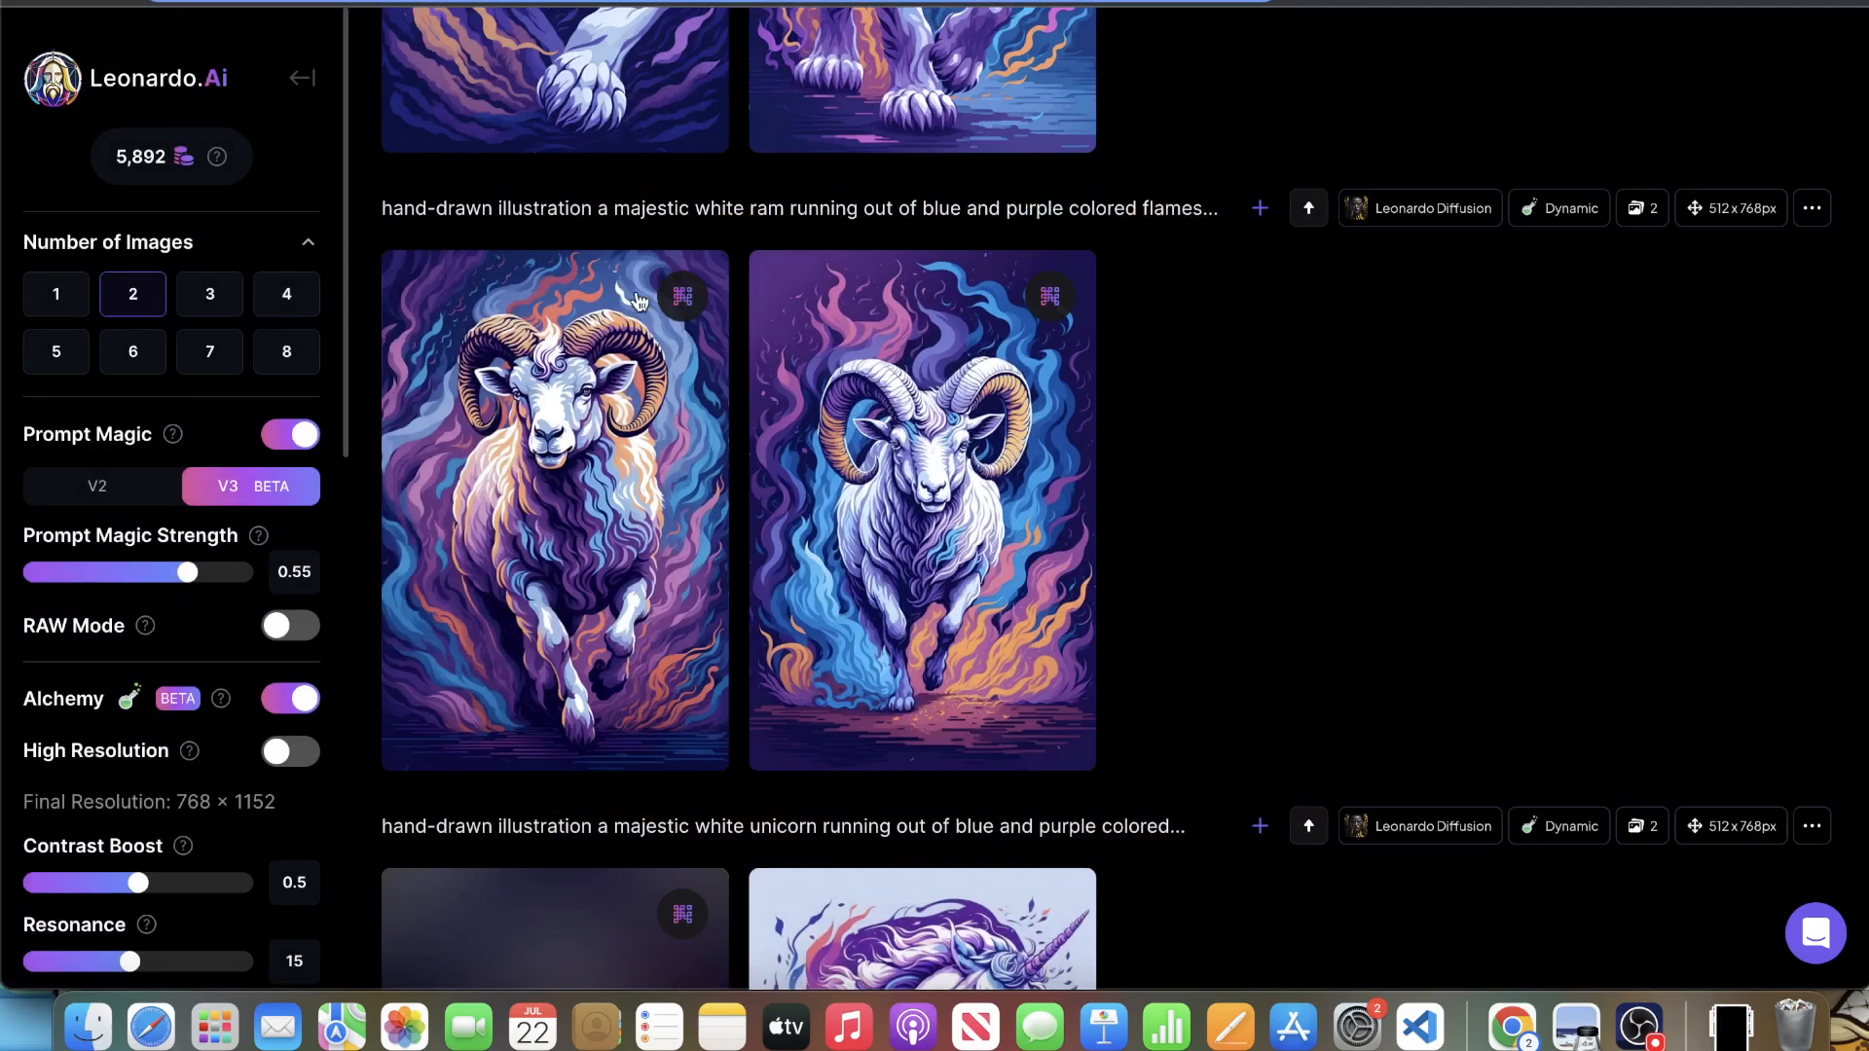
- Reveal the NSFW-flagged white unicorn image, view its creatively upscaled version enlarged, and close the preview
{"action": "scroll", "coordinate": [1366, 443], "scroll_direction": "down", "scroll_amount": 5}
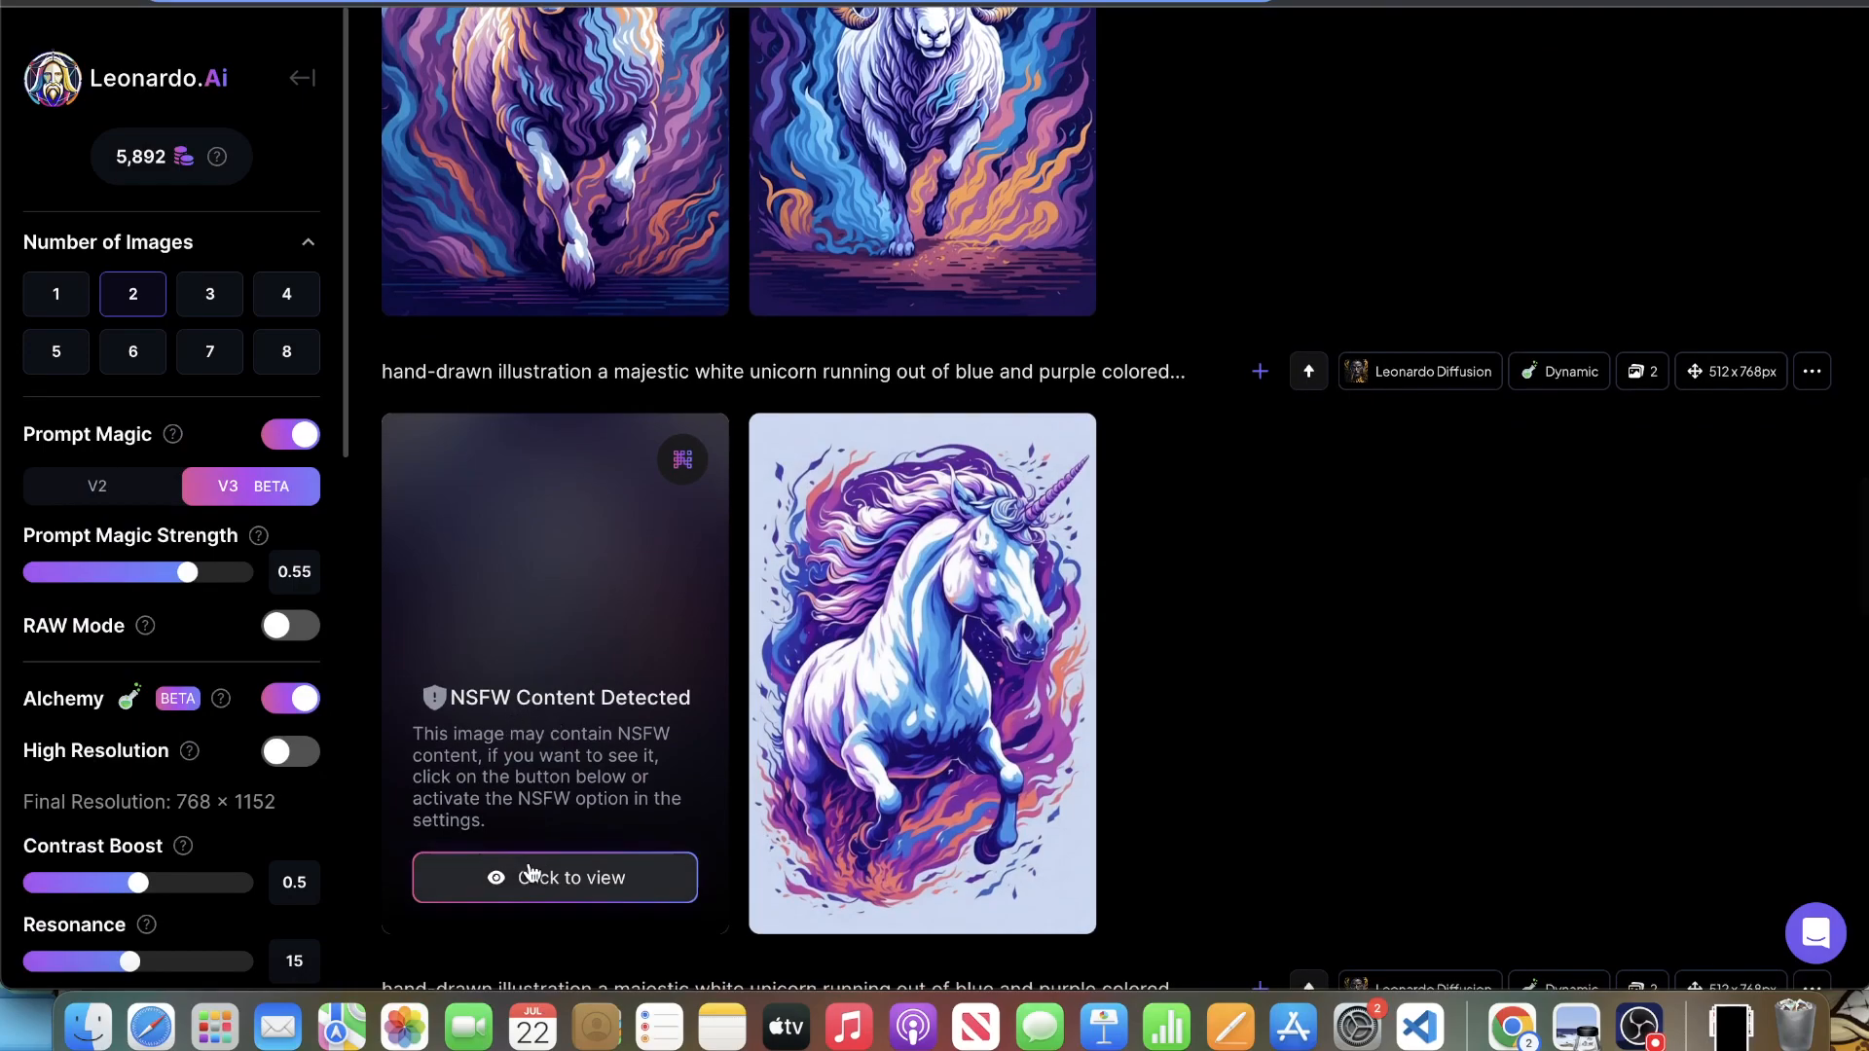
{"action": "left_click", "coordinate": [534, 861]}
{"action": "left_click", "coordinate": [478, 530]}
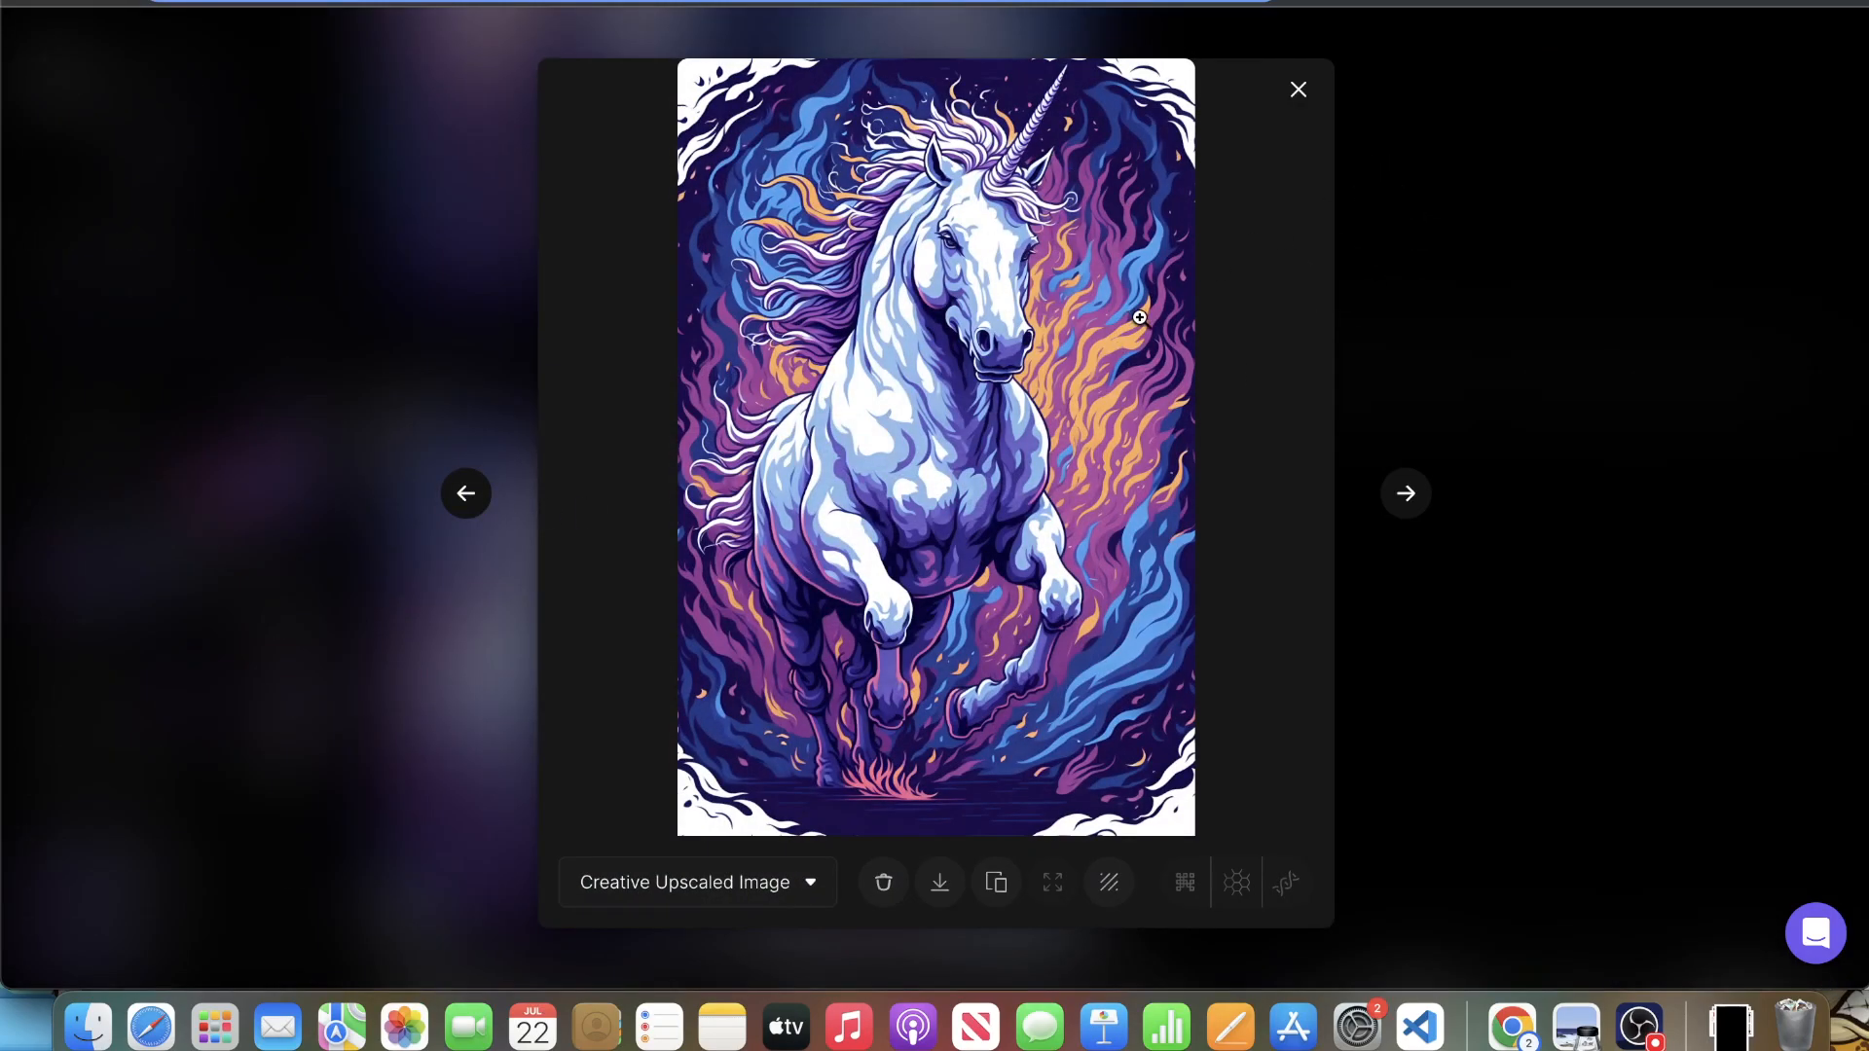
{"action": "left_click", "coordinate": [1563, 283]}
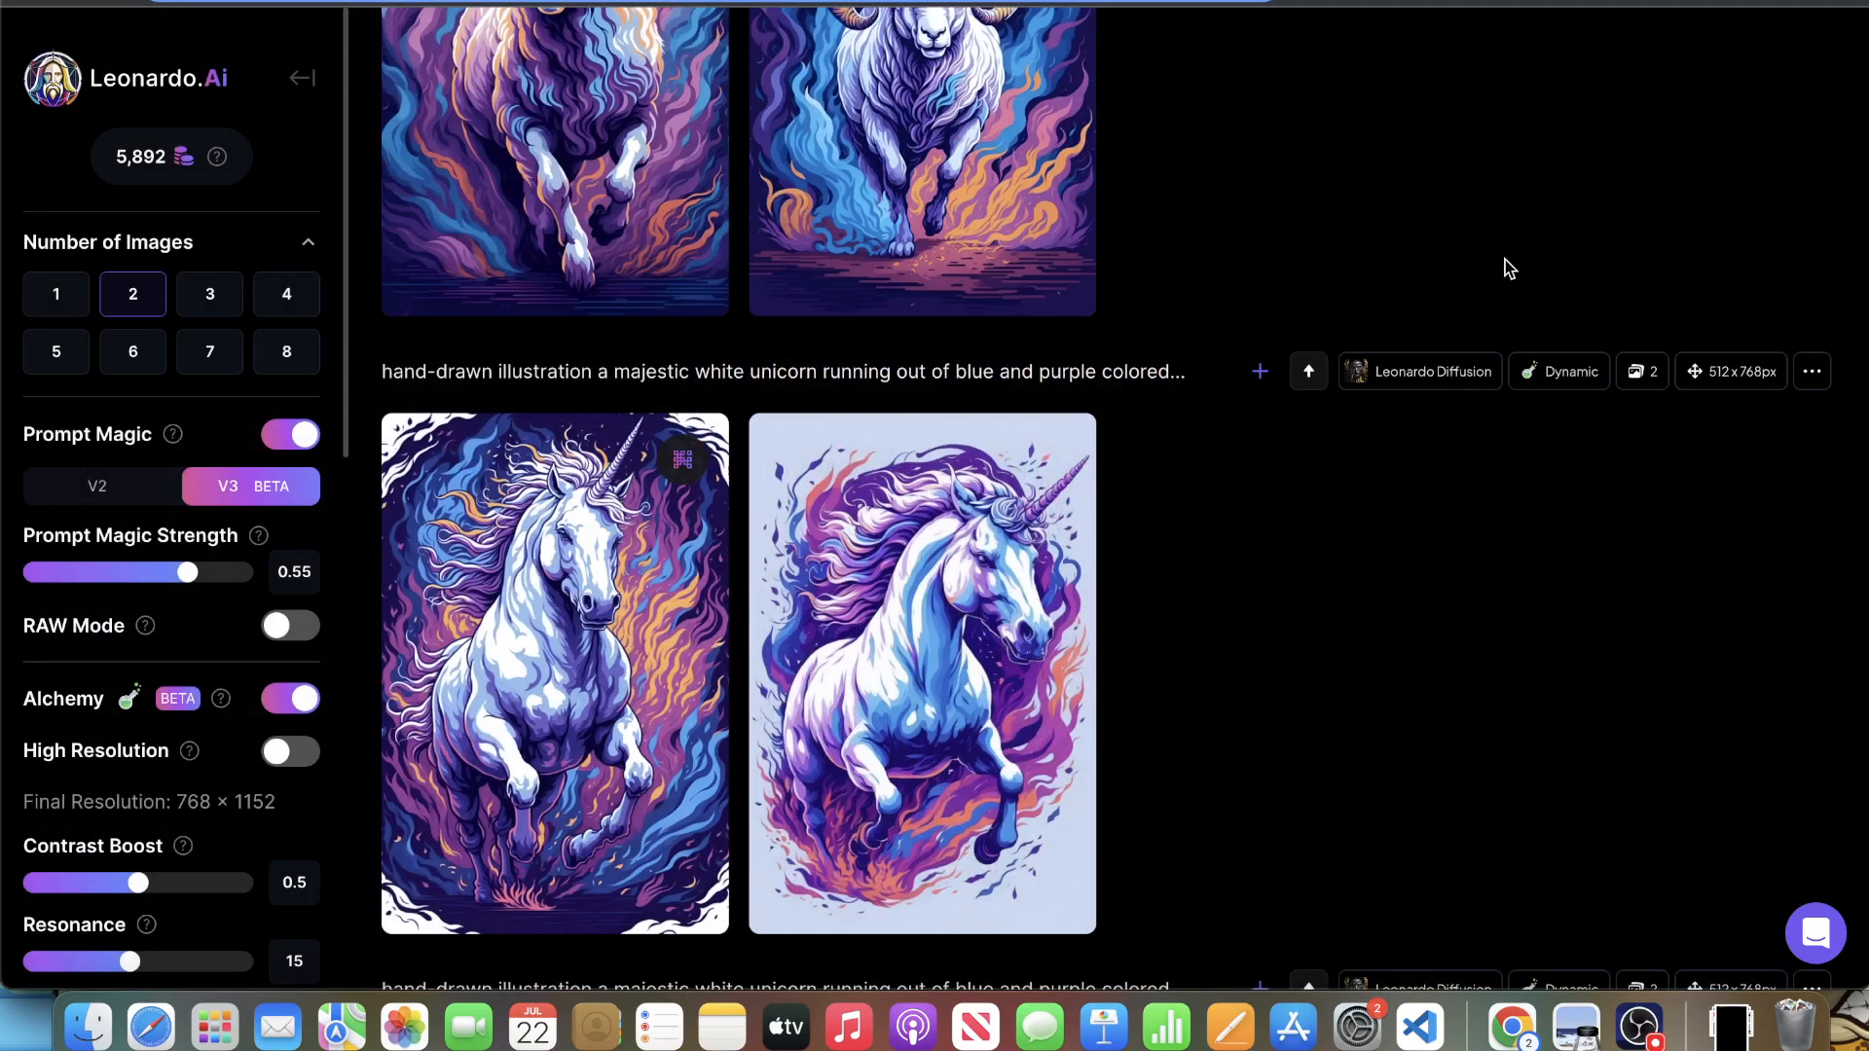
- Remove "strong body fit" and "sabertooth" from the white tiger prompt and generate two new images
{"action": "scroll", "coordinate": [1505, 261], "scroll_direction": "down", "scroll_amount": 2}
{"action": "scroll", "coordinate": [1149, 244], "scroll_direction": "up", "scroll_amount": 15}
{"action": "scroll", "coordinate": [1206, 340], "scroll_direction": "down", "scroll_amount": 5}
{"action": "scroll", "coordinate": [1236, 408], "scroll_direction": "down", "scroll_amount": 3}
{"action": "scroll", "coordinate": [1236, 399], "scroll_direction": "up", "scroll_amount": 8}
{"action": "scroll", "coordinate": [681, 141], "scroll_direction": "down", "scroll_amount": 1}
{"action": "left_click_drag", "start_coordinate": [687, 144], "coordinate": [915, 144]}
{"action": "key", "text": "BackSpace"}
{"action": "key", "text": "BackSpace"}
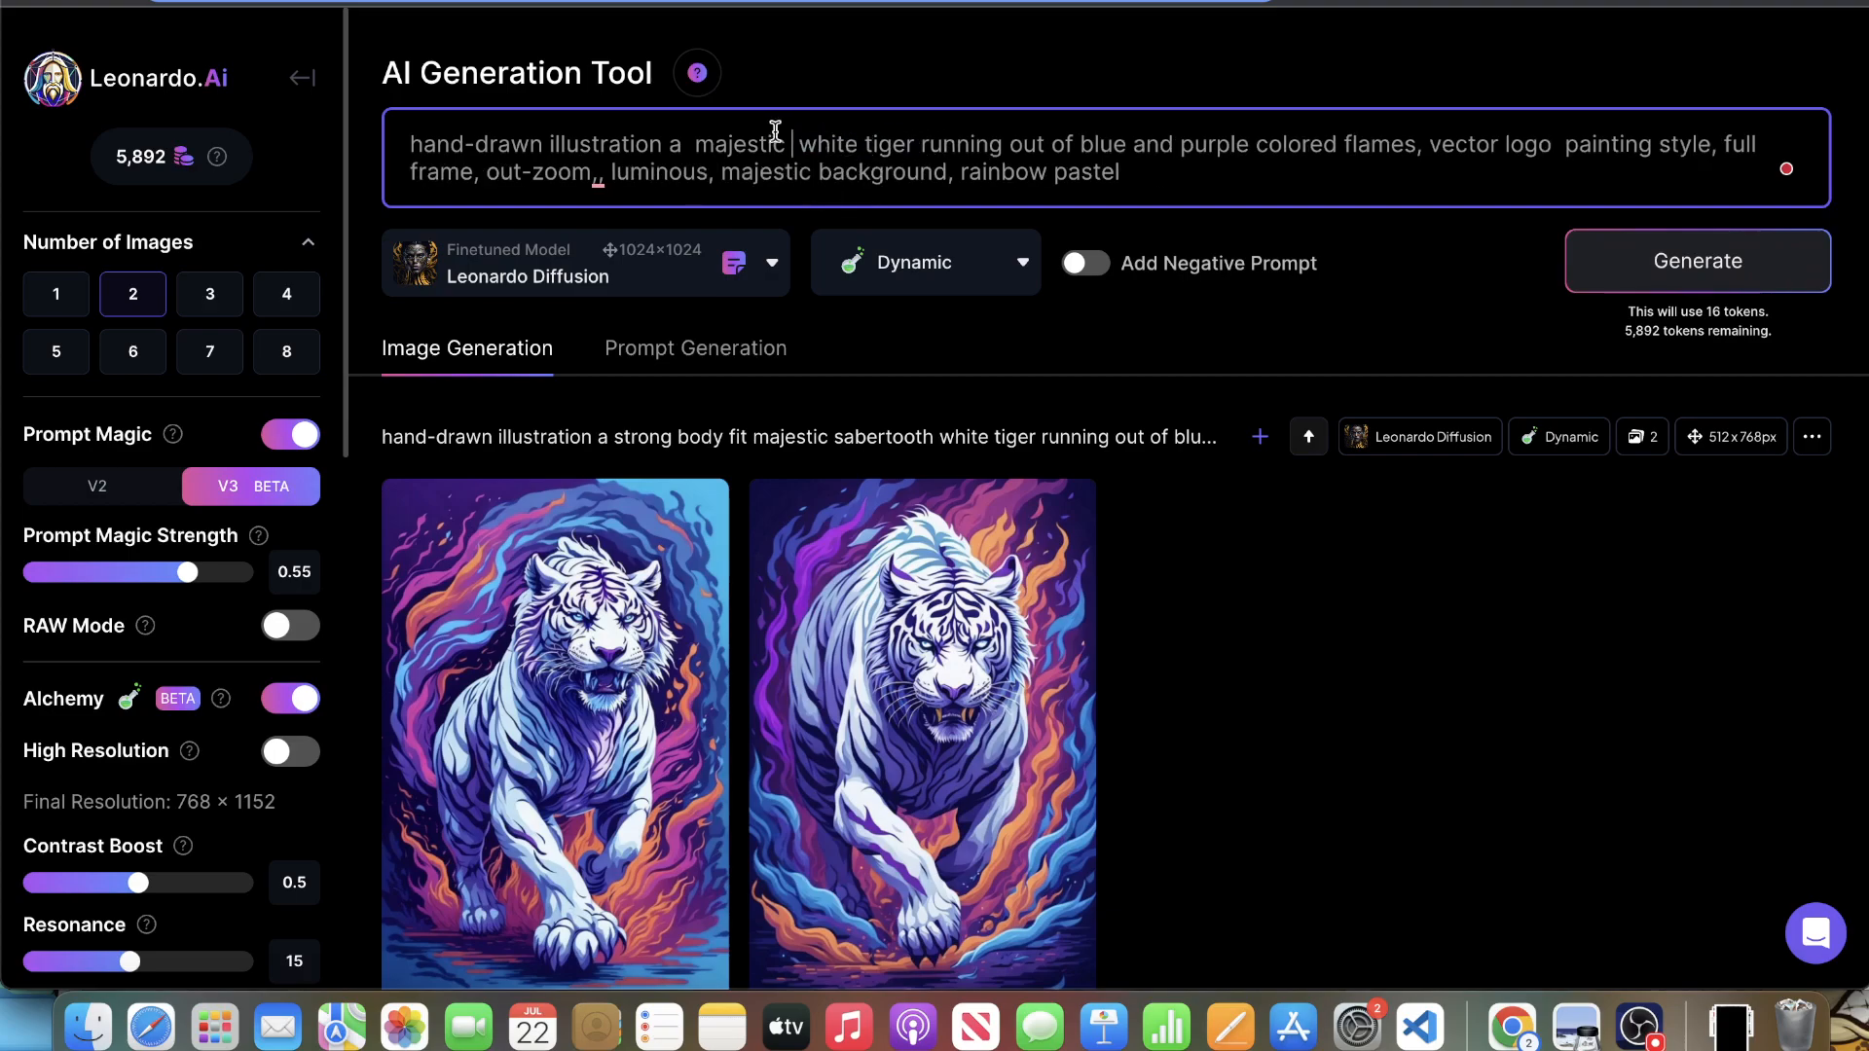
{"action": "key", "text": "BackSpace"}
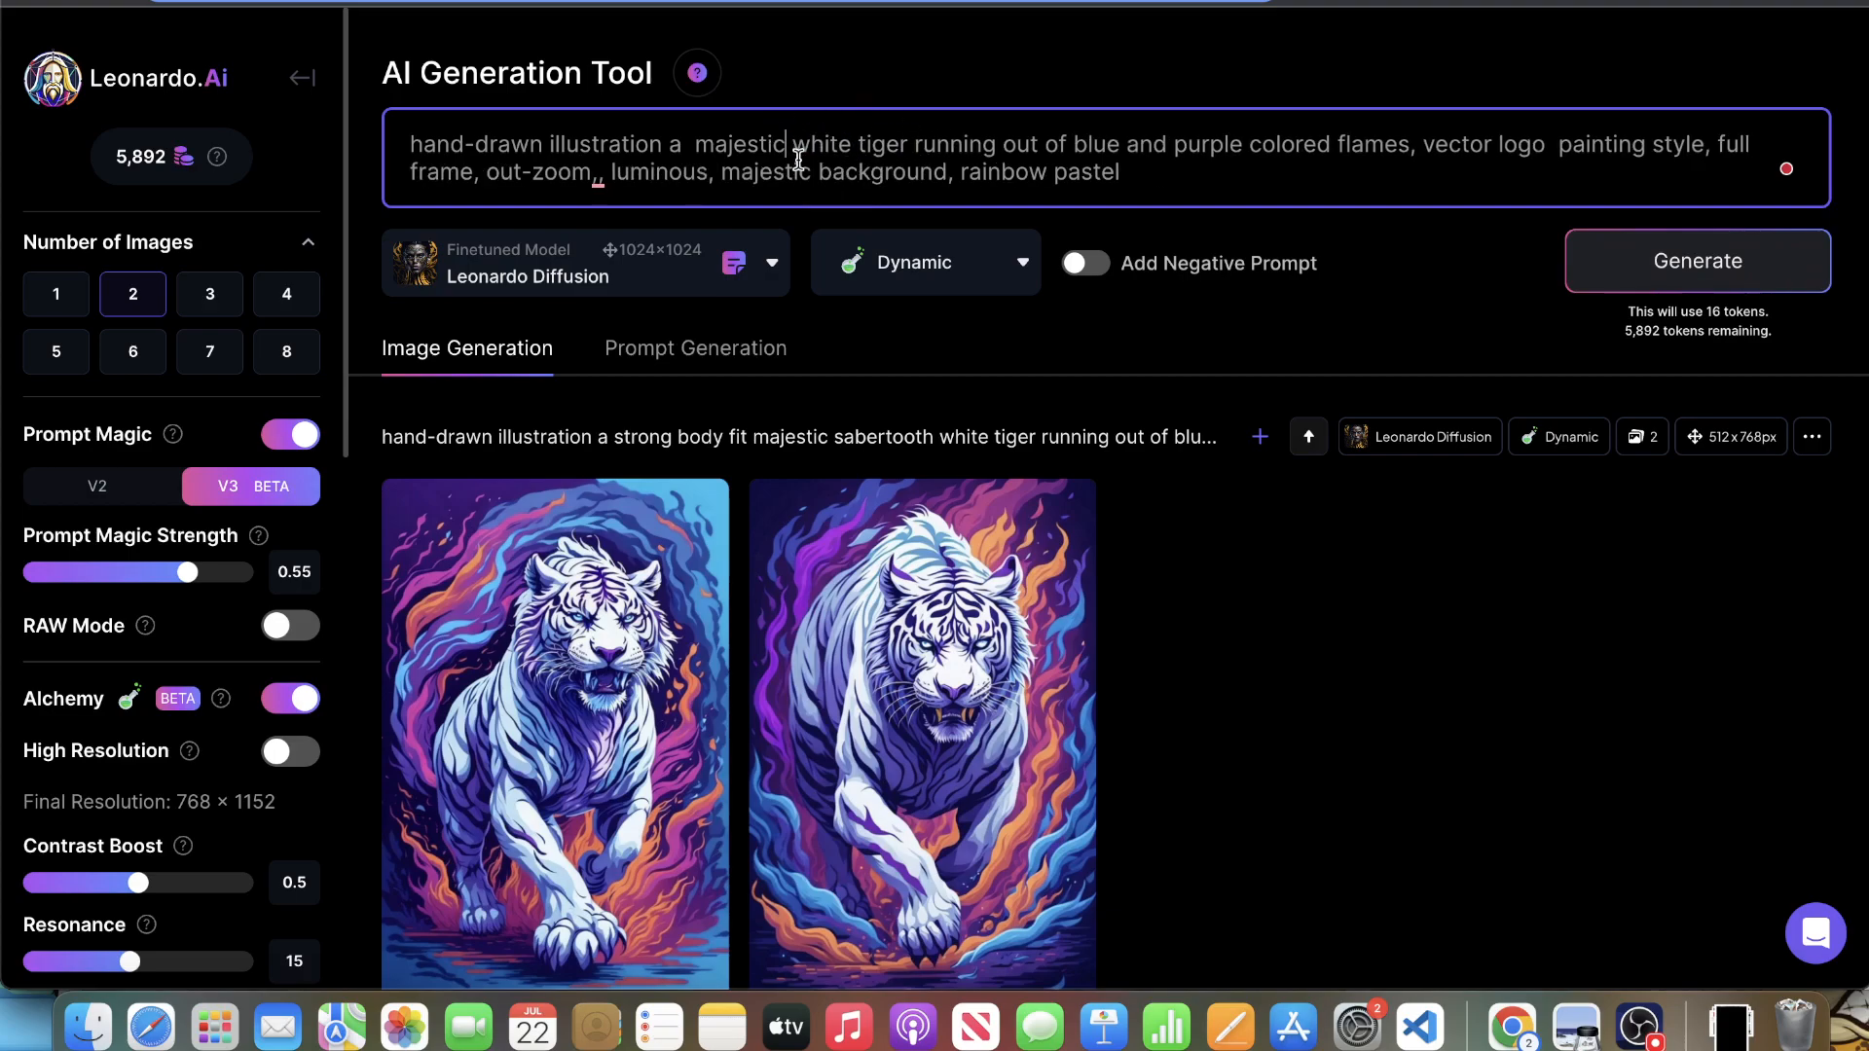
{"action": "left_click", "coordinate": [1662, 246]}
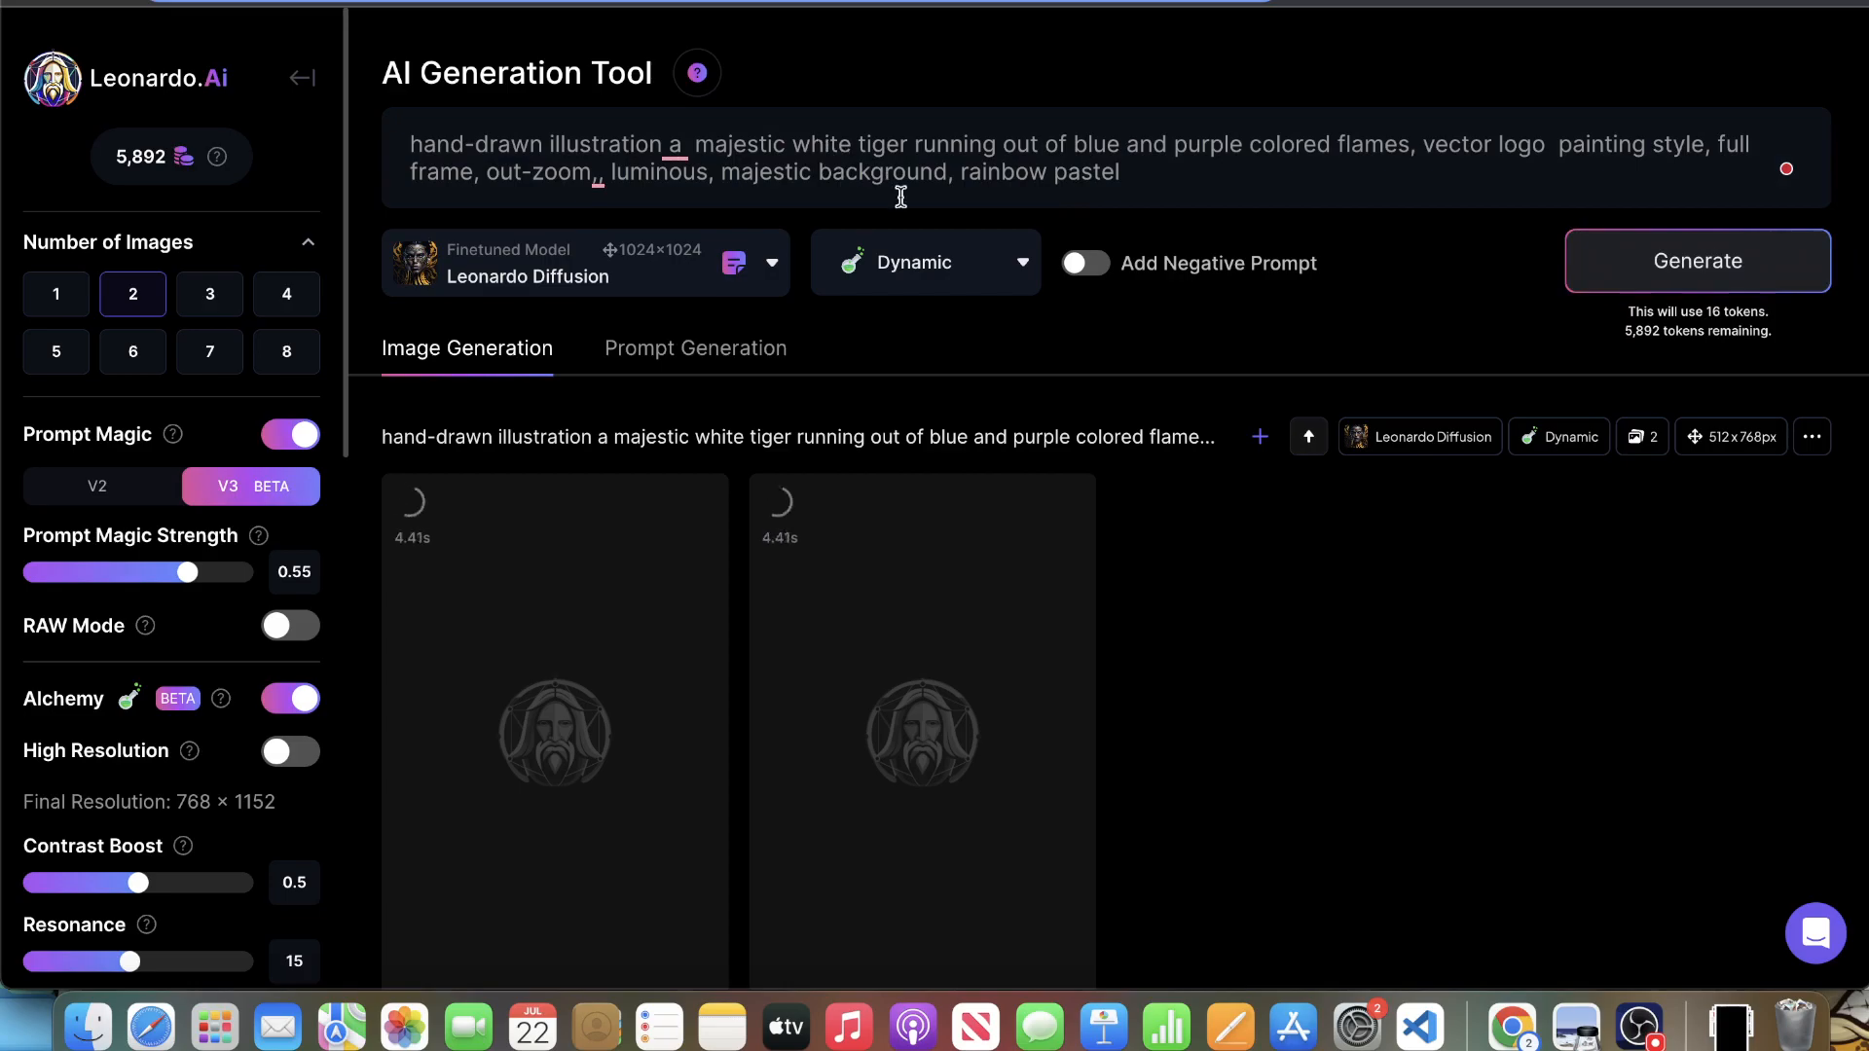
- Turn on the negative prompt, keeping "cut off, deformed, feet ,ugly hands and feet," as its text
{"action": "scroll", "coordinate": [984, 250], "scroll_direction": "down", "scroll_amount": 2}
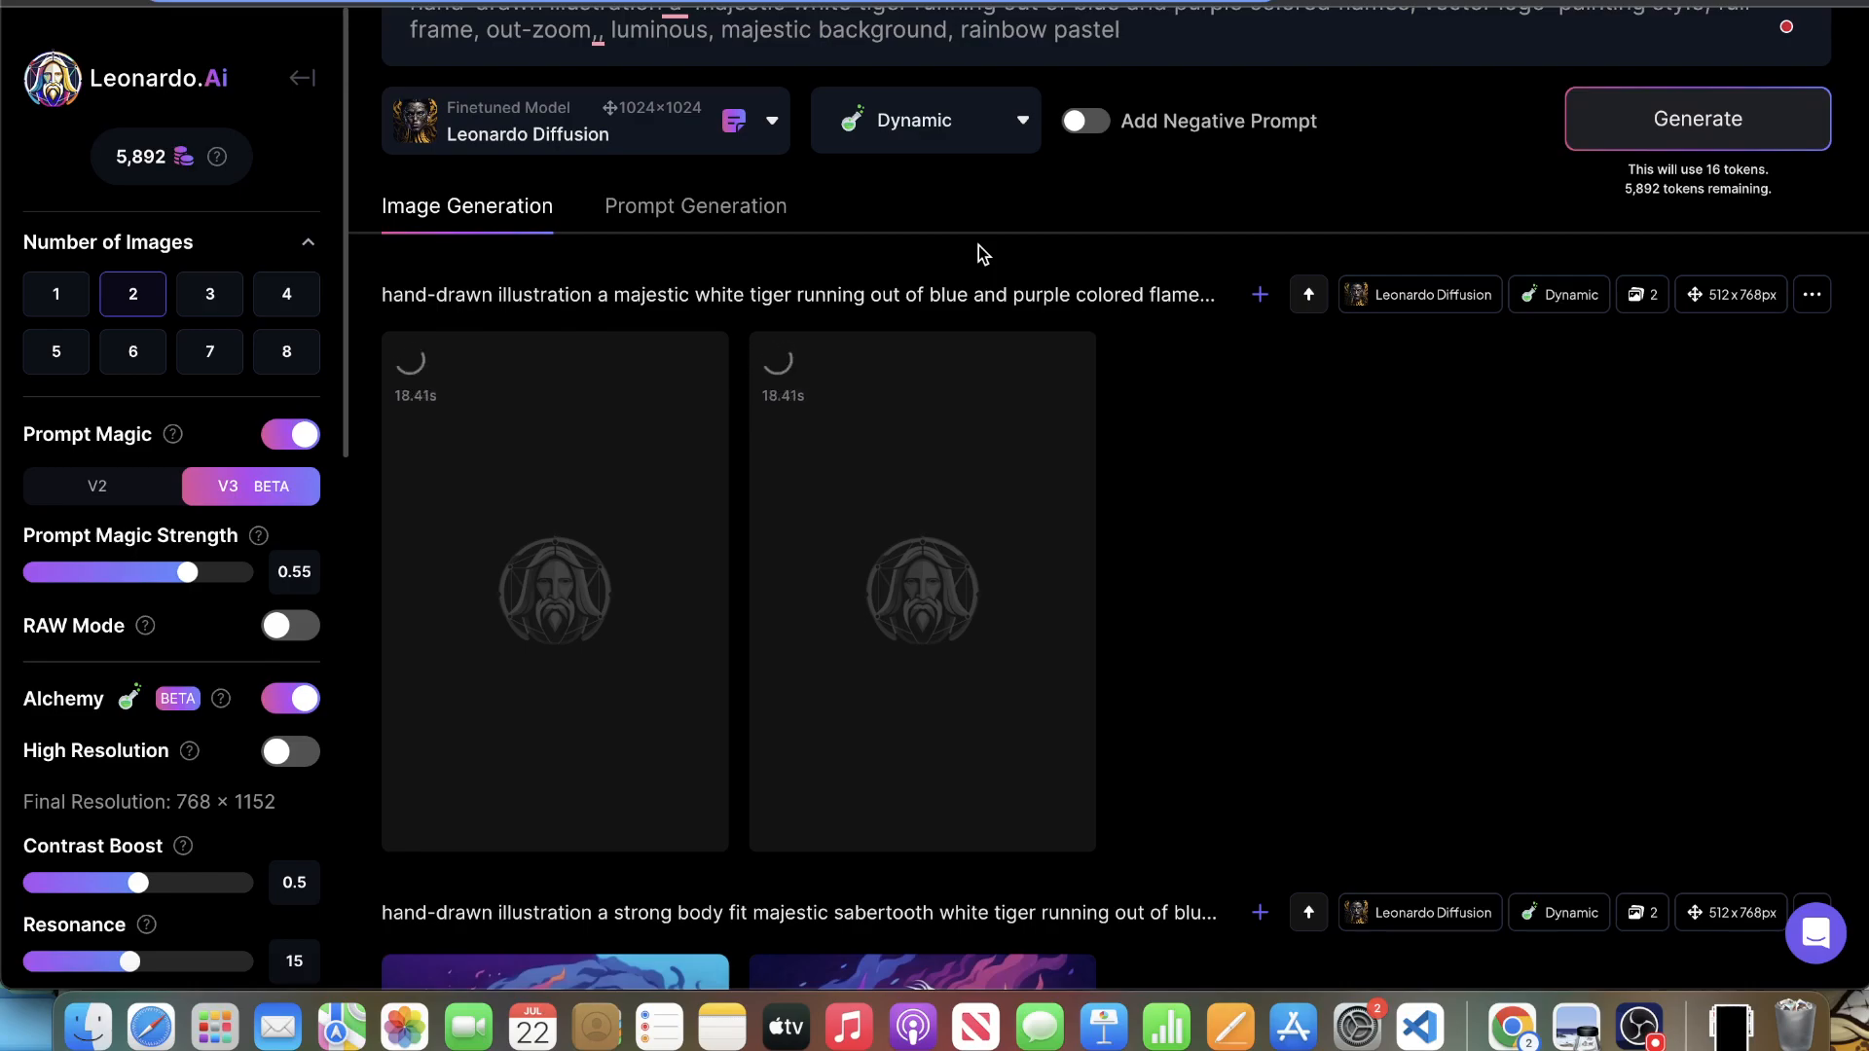
{"action": "scroll", "coordinate": [978, 248], "scroll_direction": "up", "scroll_amount": 2}
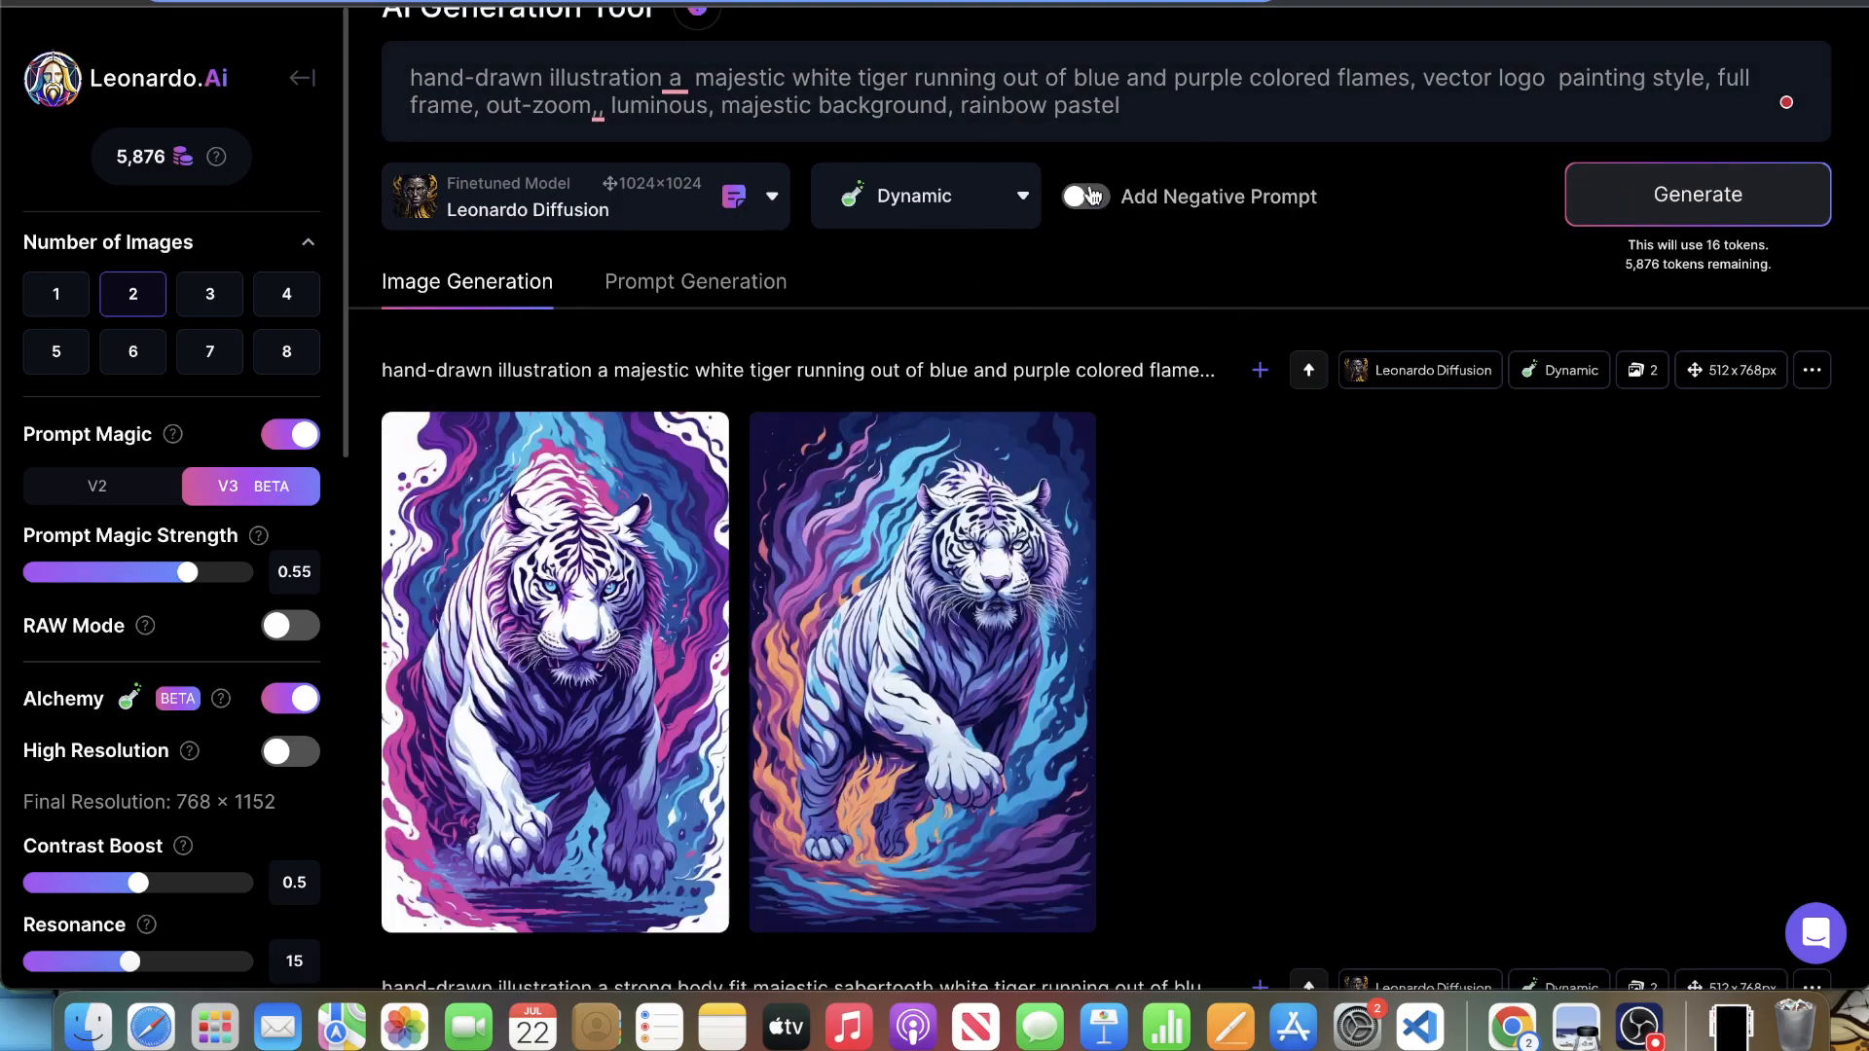
{"action": "left_click", "coordinate": [1118, 201]}
- Apply Creative Upscale to both images of the newest majestic white tiger generation
{"action": "scroll", "coordinate": [1134, 209], "scroll_direction": "down", "scroll_amount": 2}
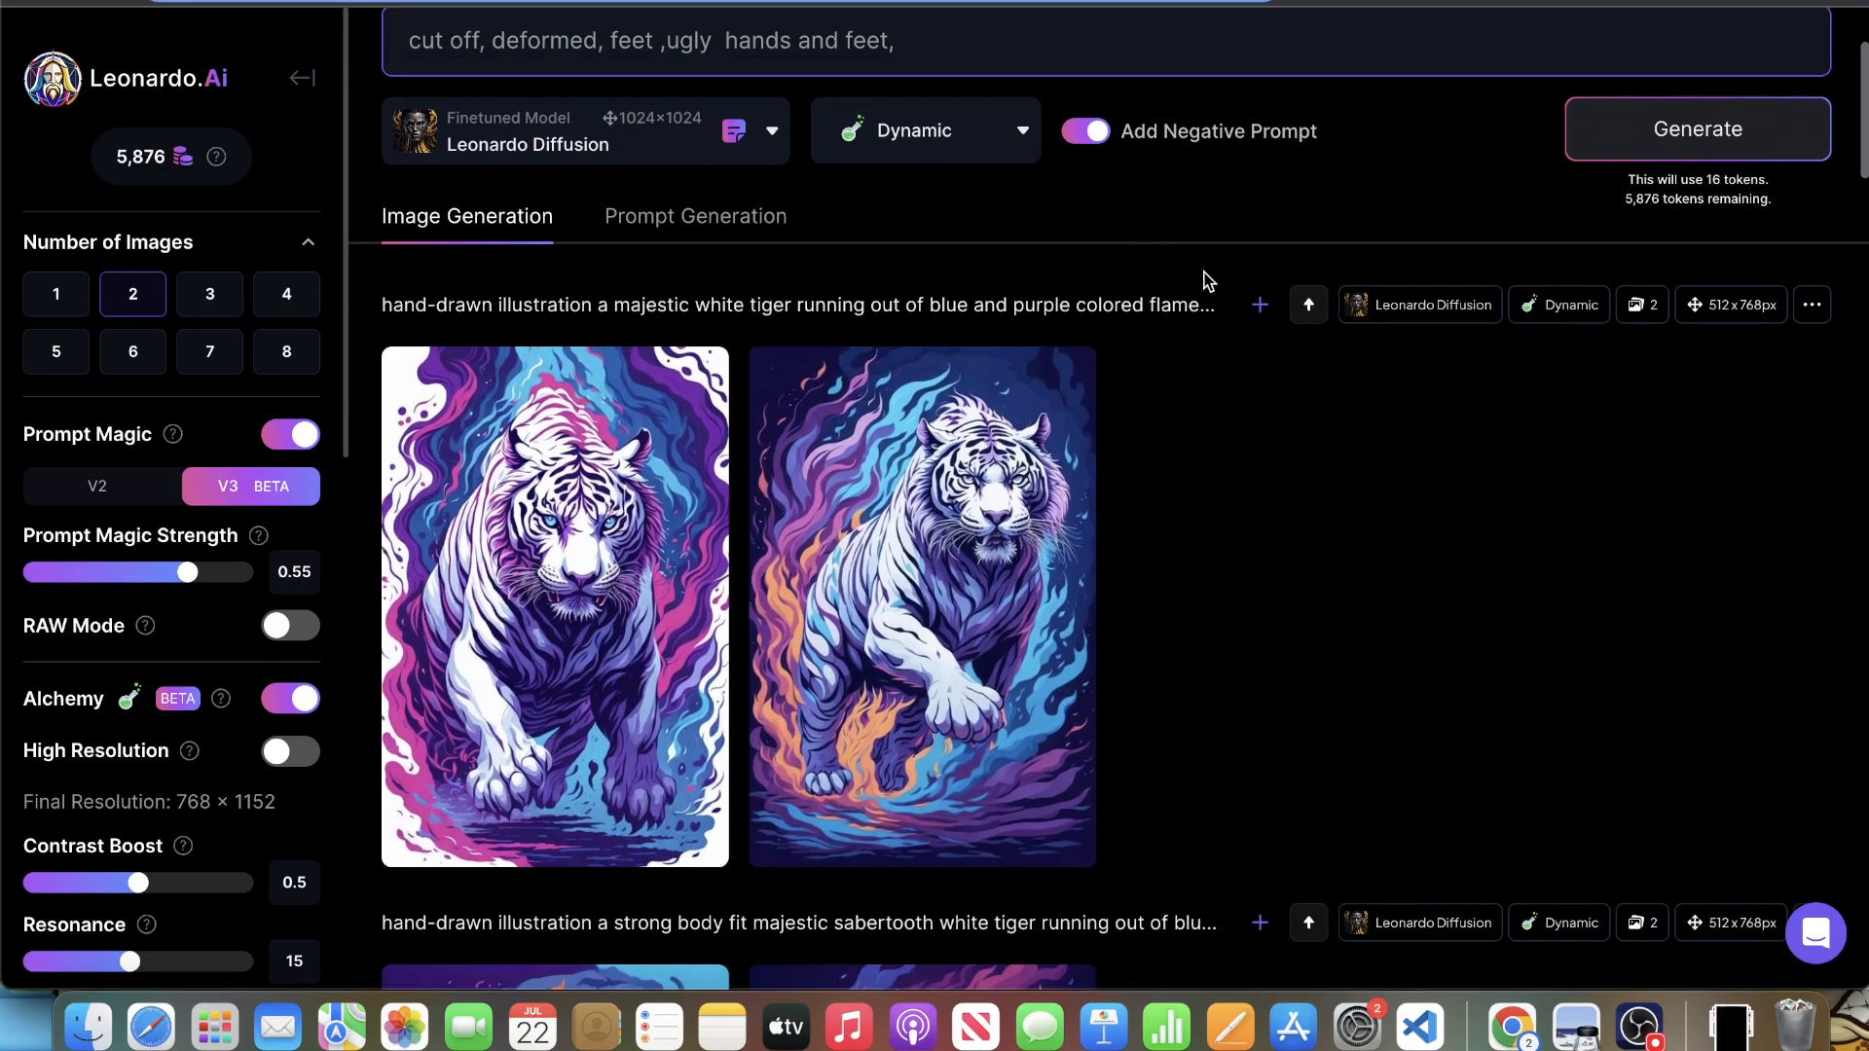
{"action": "mouse_move", "coordinate": [670, 788]}
{"action": "left_click", "coordinate": [582, 719]}
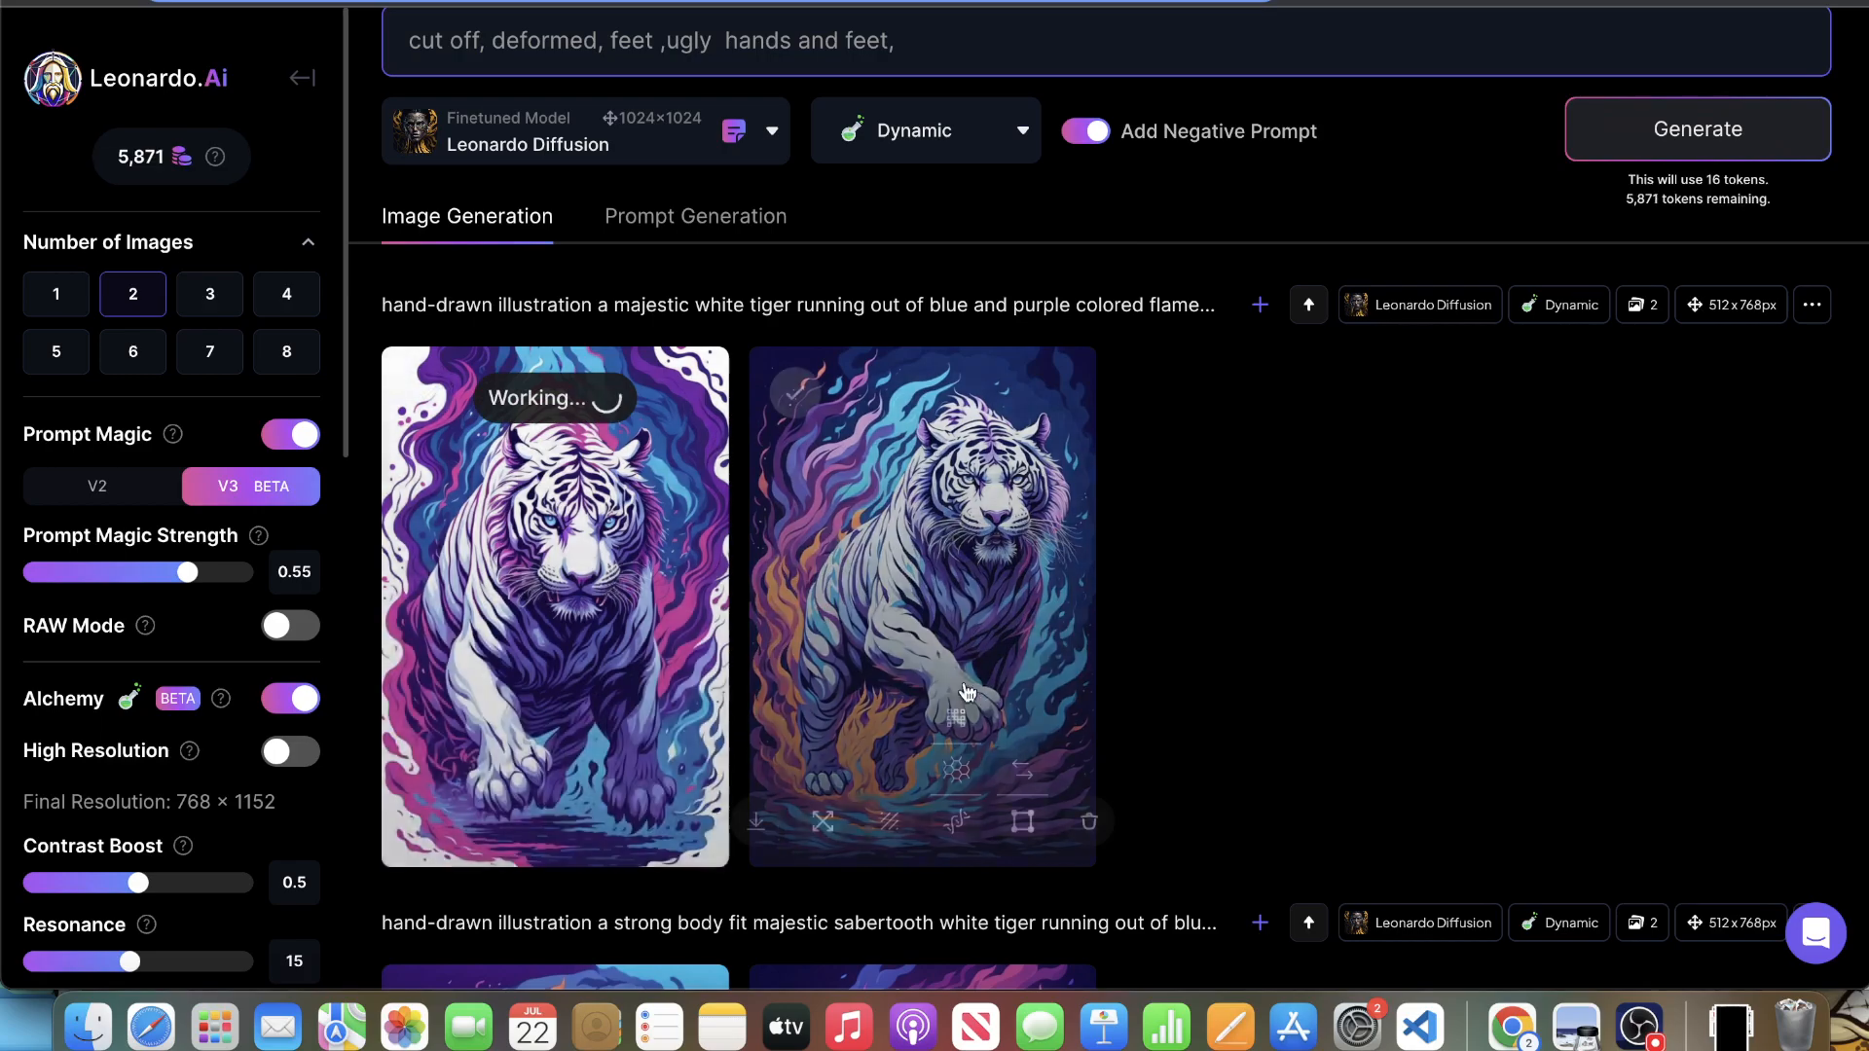
{"action": "left_click", "coordinate": [949, 719]}
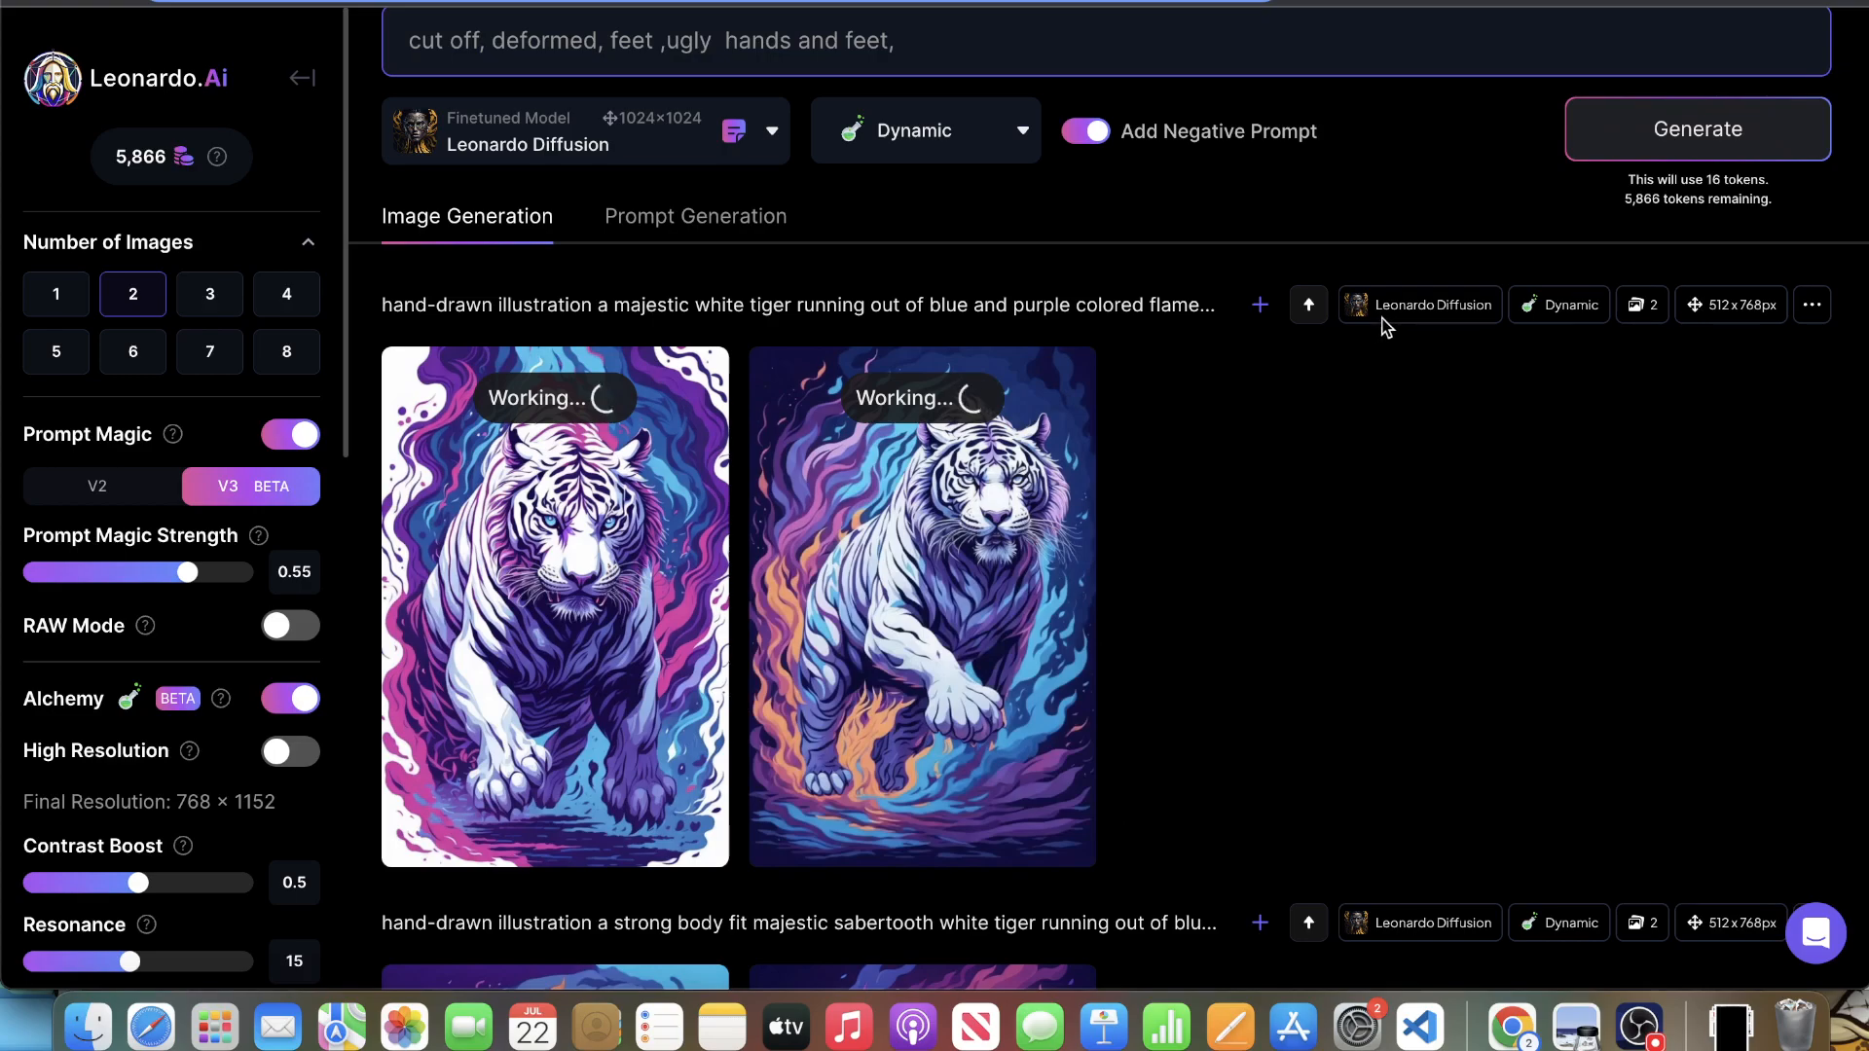
- View the creatively upscaled first image of the newest tiger generation enlarged, and close the preview
{"action": "scroll", "coordinate": [1210, 305], "scroll_direction": "up", "scroll_amount": 3}
{"action": "left_click", "coordinate": [1147, 187]}
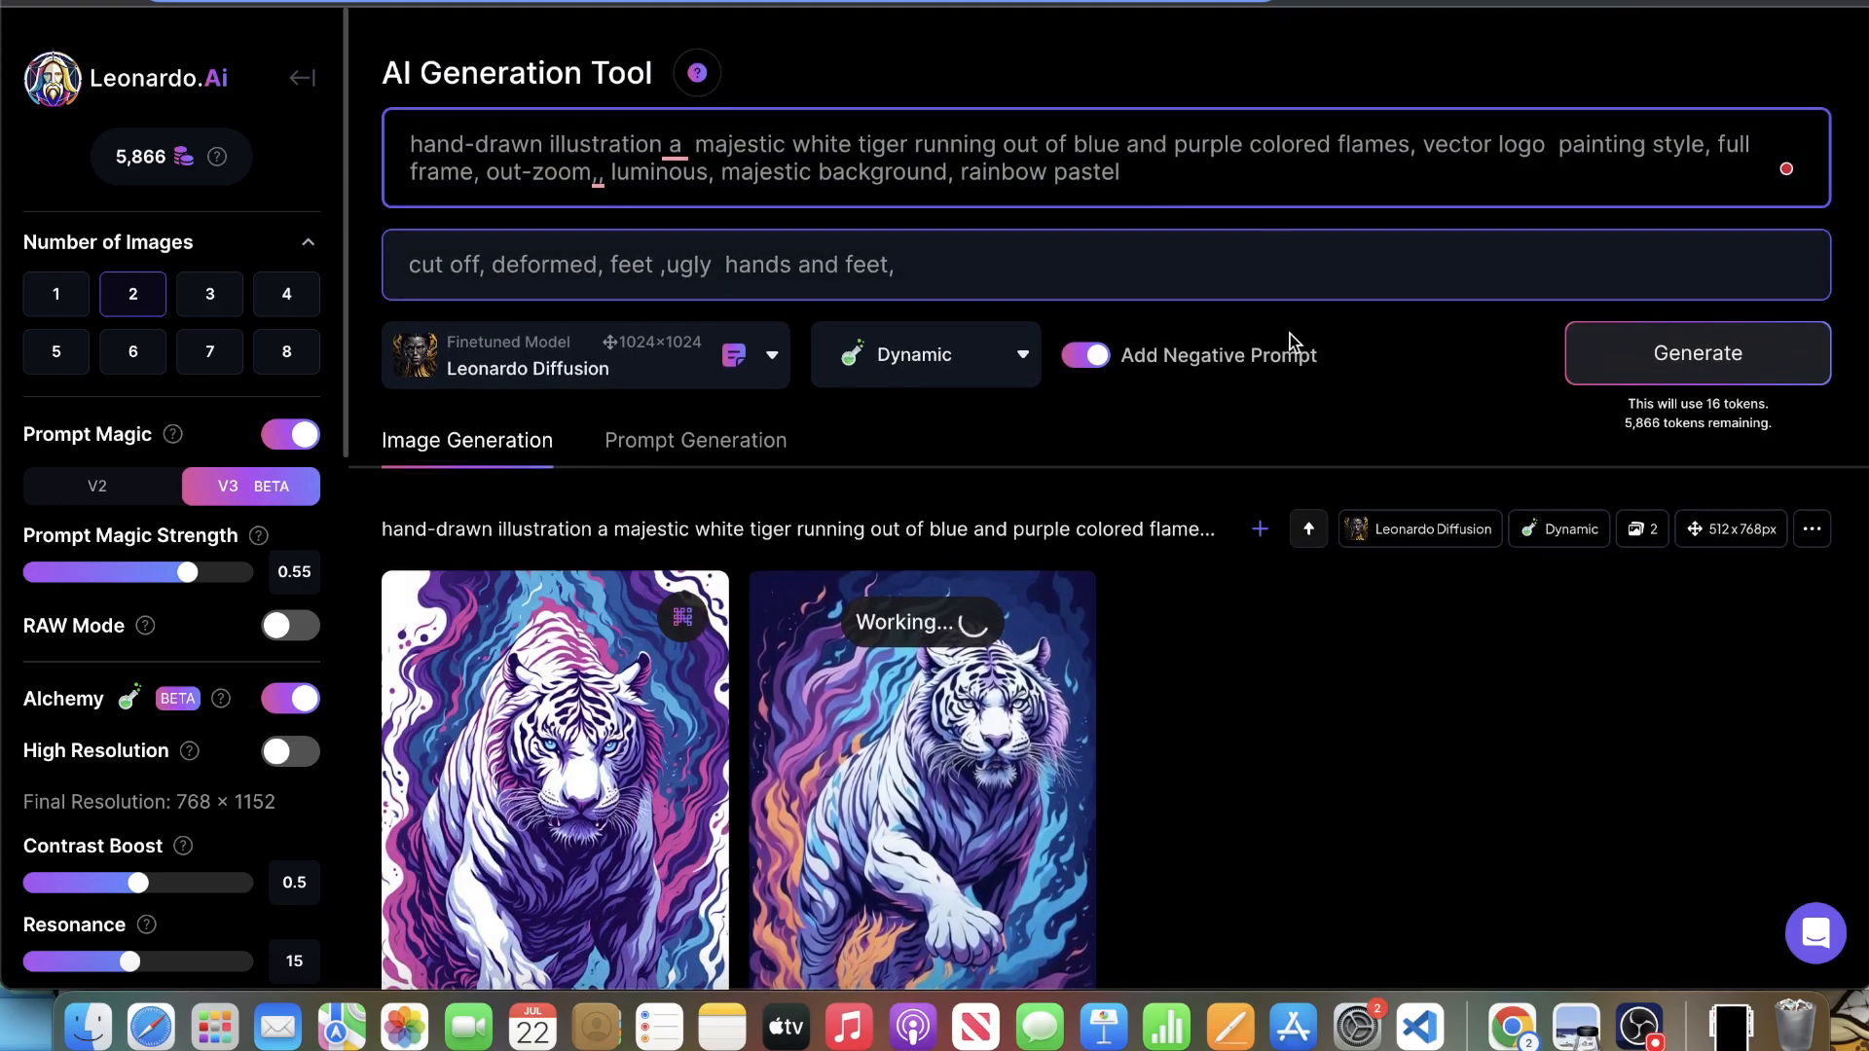
{"action": "scroll", "coordinate": [1286, 357], "scroll_direction": "down", "scroll_amount": 4}
{"action": "left_click", "coordinate": [503, 431]}
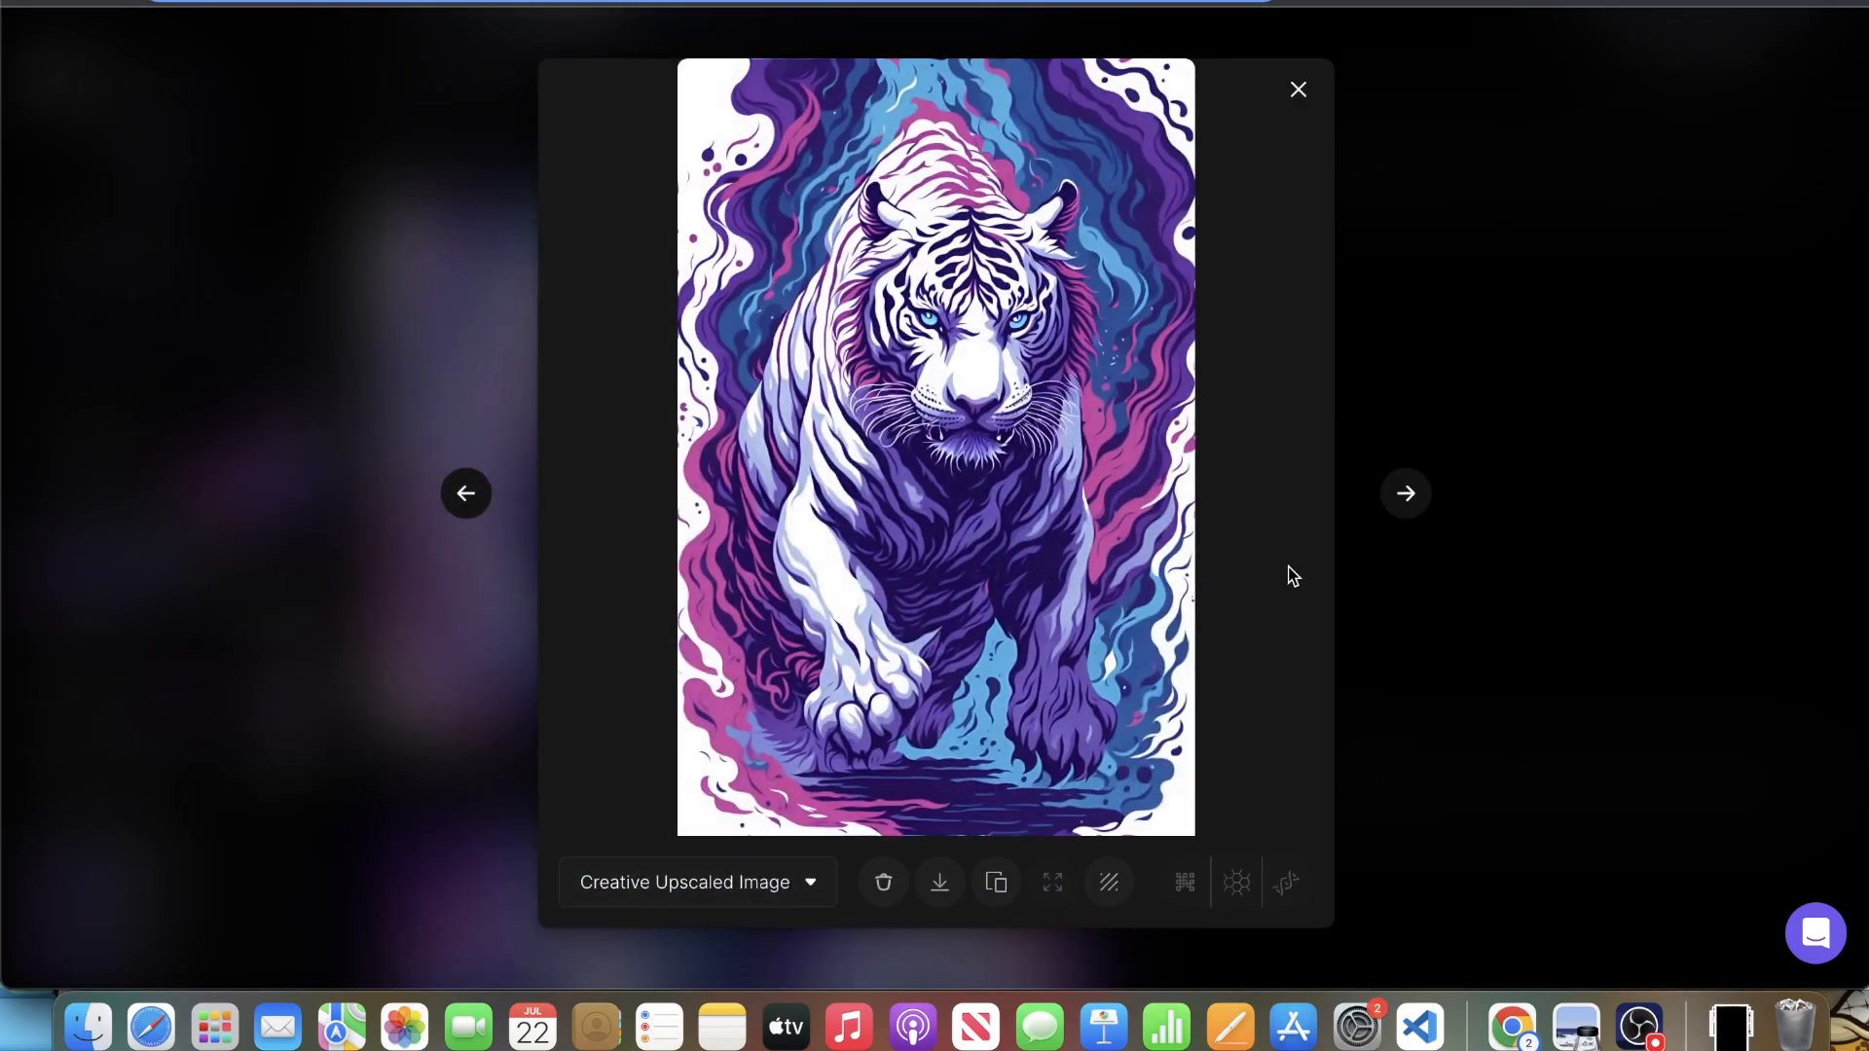
{"action": "left_click", "coordinate": [1669, 378]}
- Append ", pain splatter, grunge" to the end of the tiger prompt and generate two images
{"action": "scroll", "coordinate": [1148, 389], "scroll_direction": "up", "scroll_amount": 4}
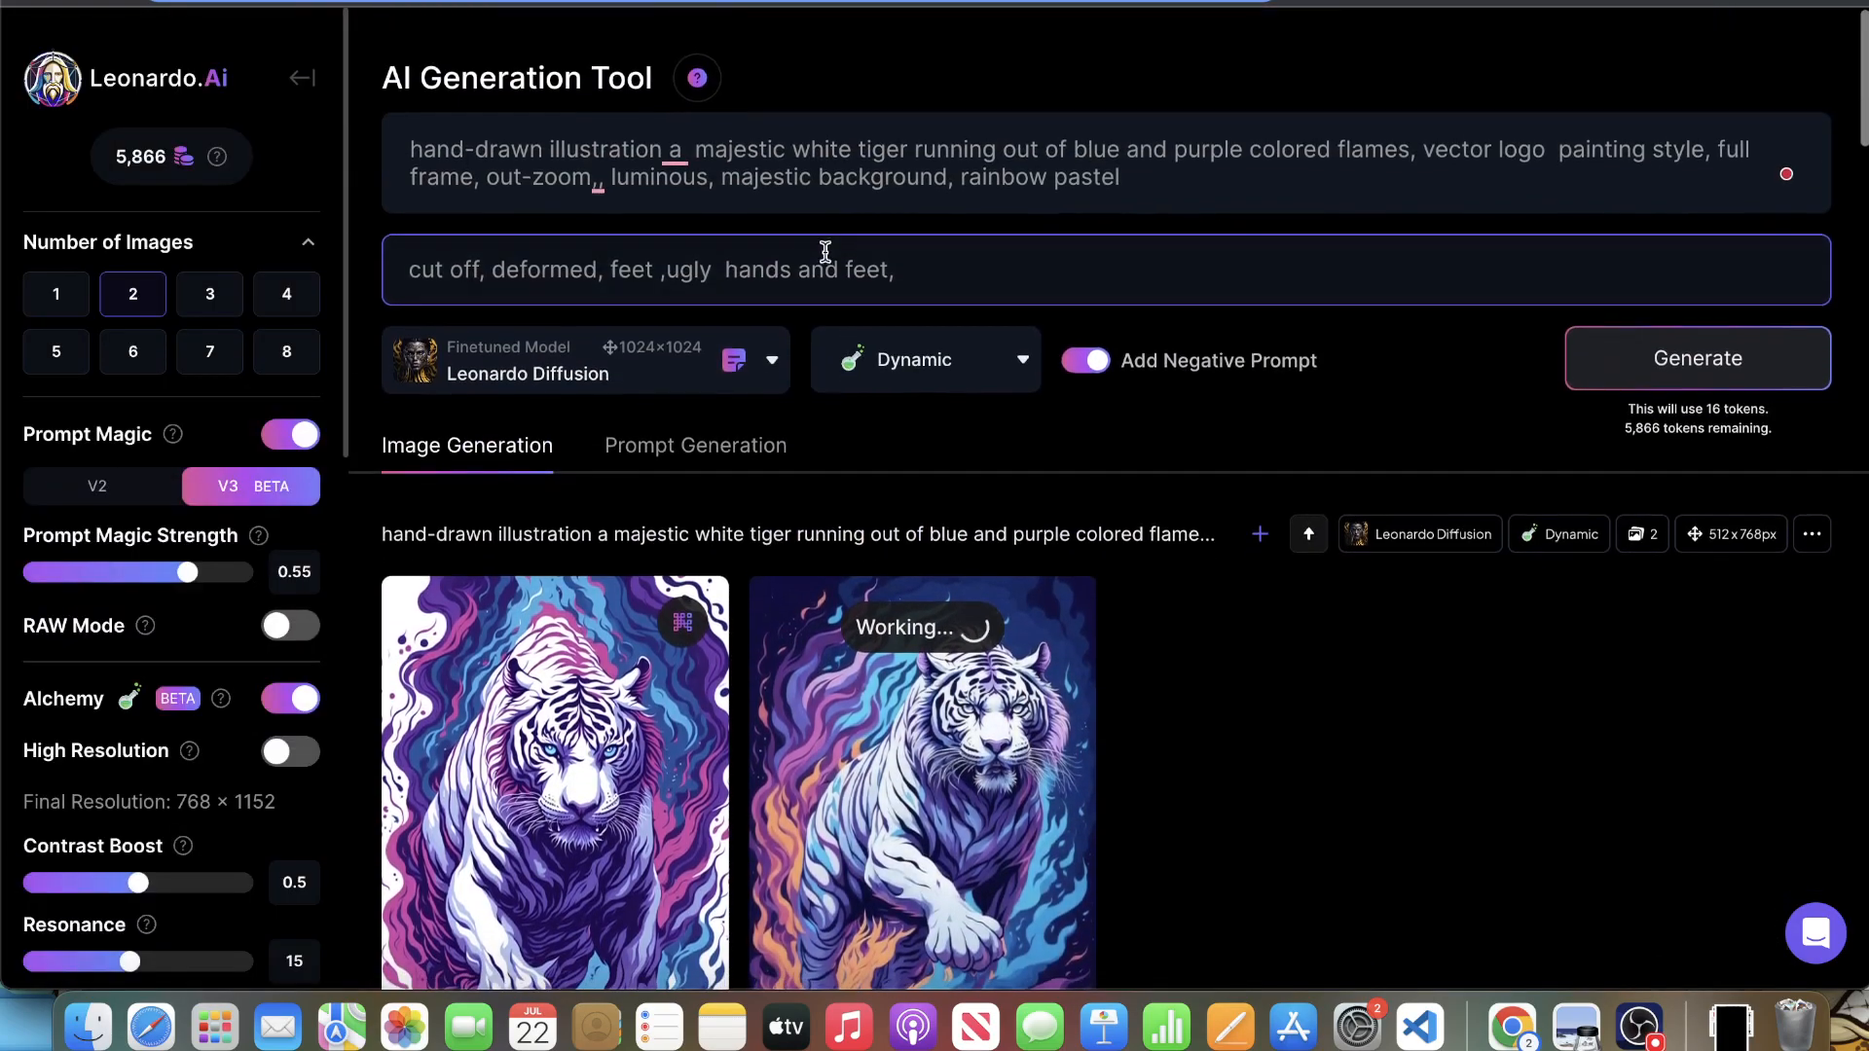
{"action": "left_click", "coordinate": [1149, 171]}
{"action": "type", "text": ","}
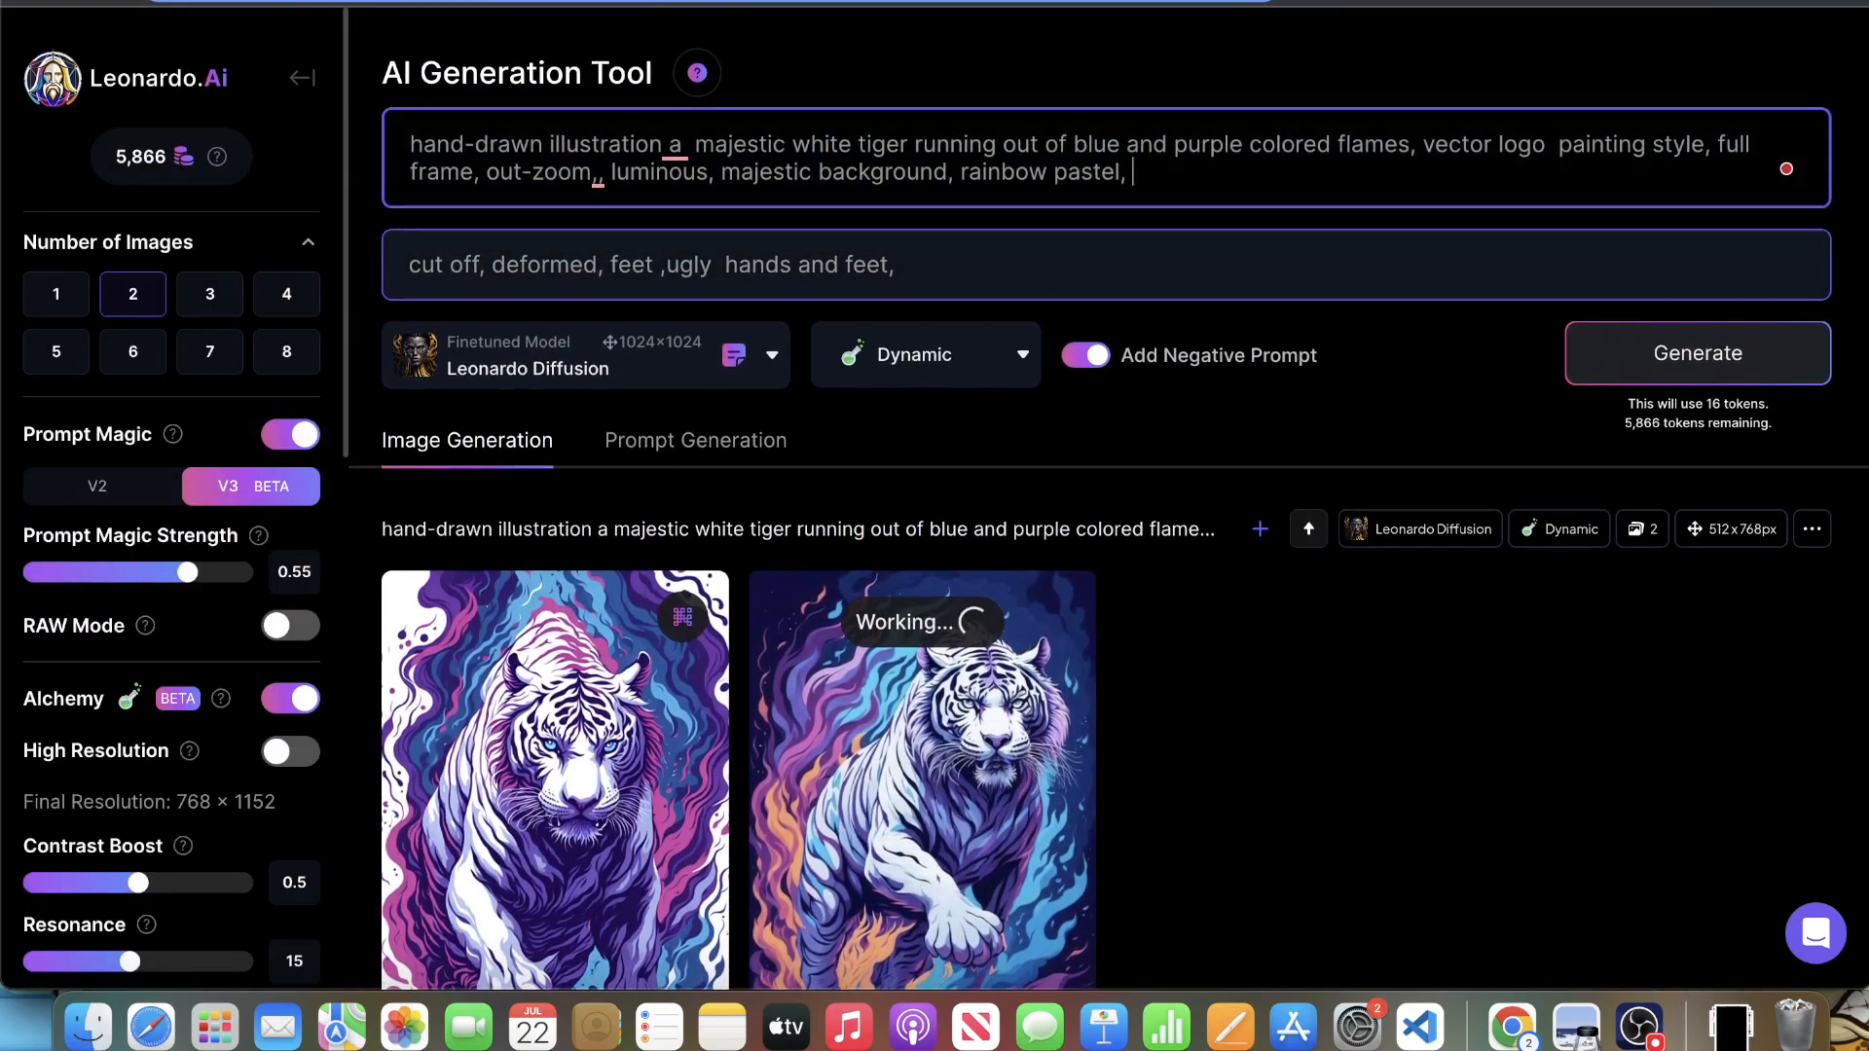
{"action": "type", "text": " pain splatter,"}
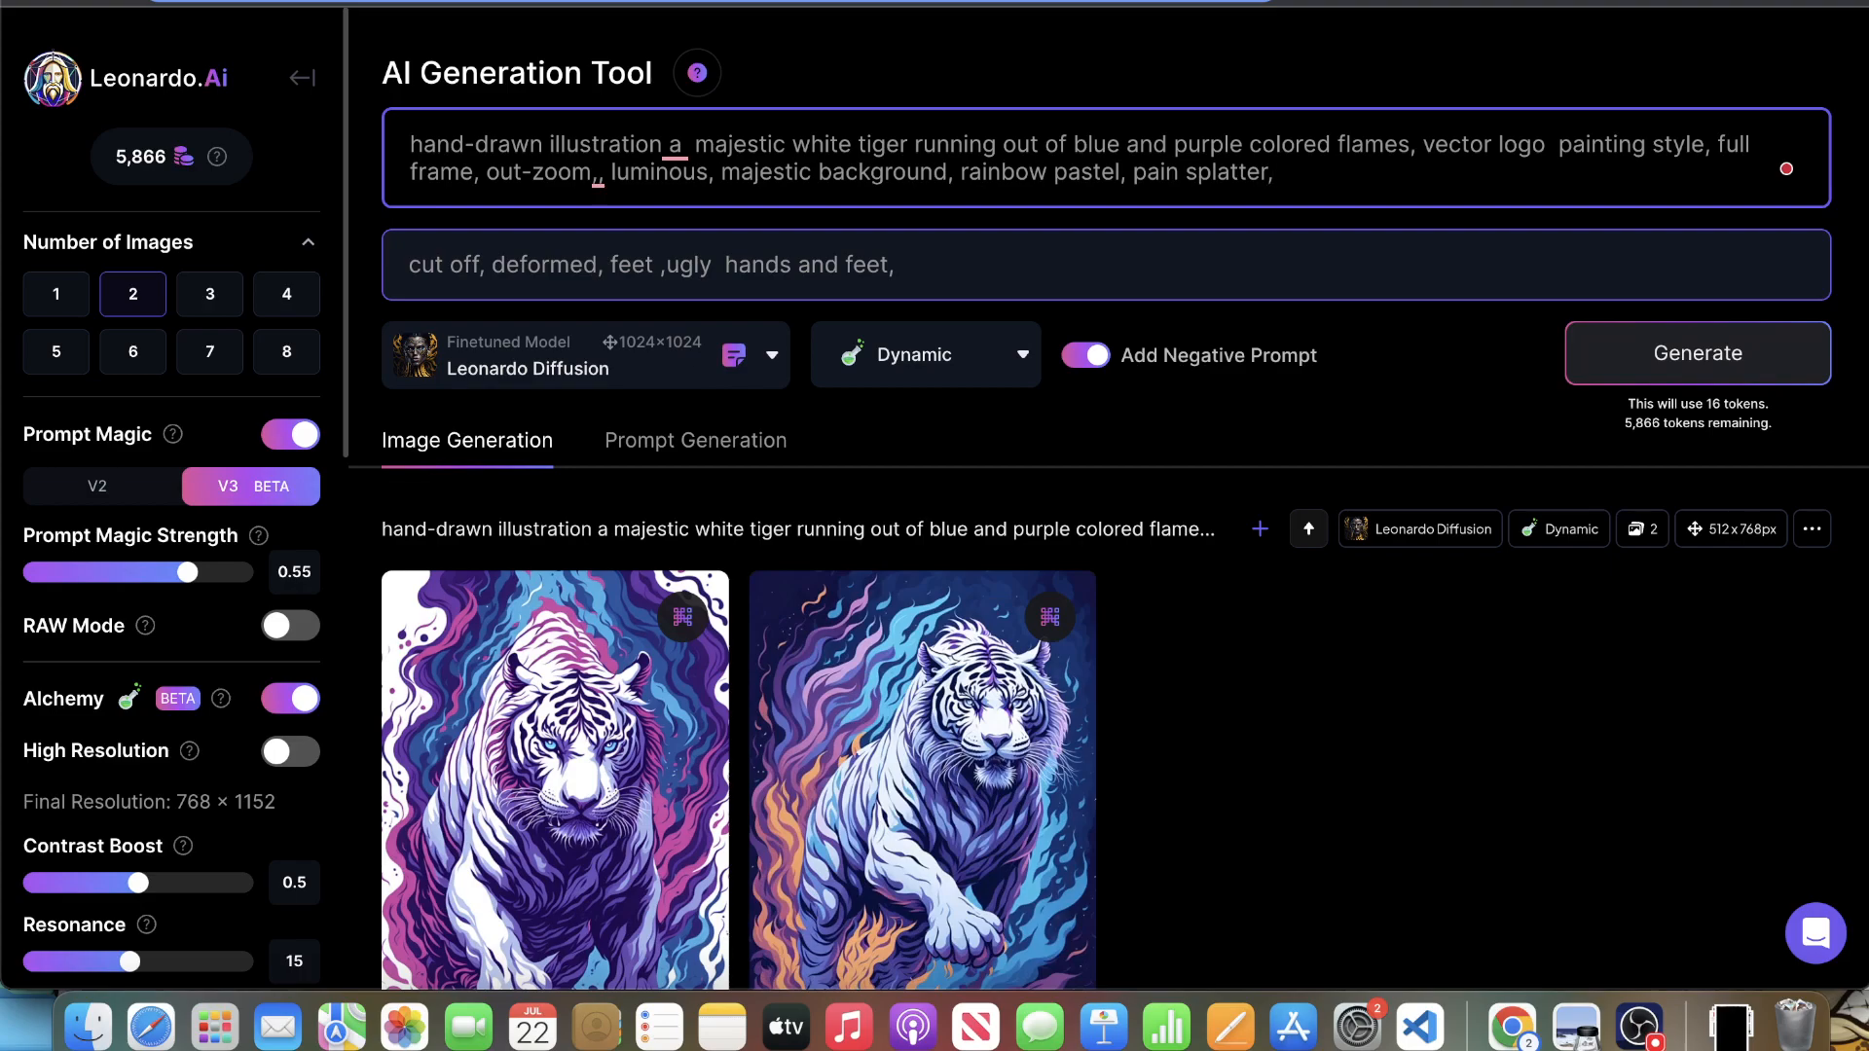
{"action": "type", "text": "grunge"}
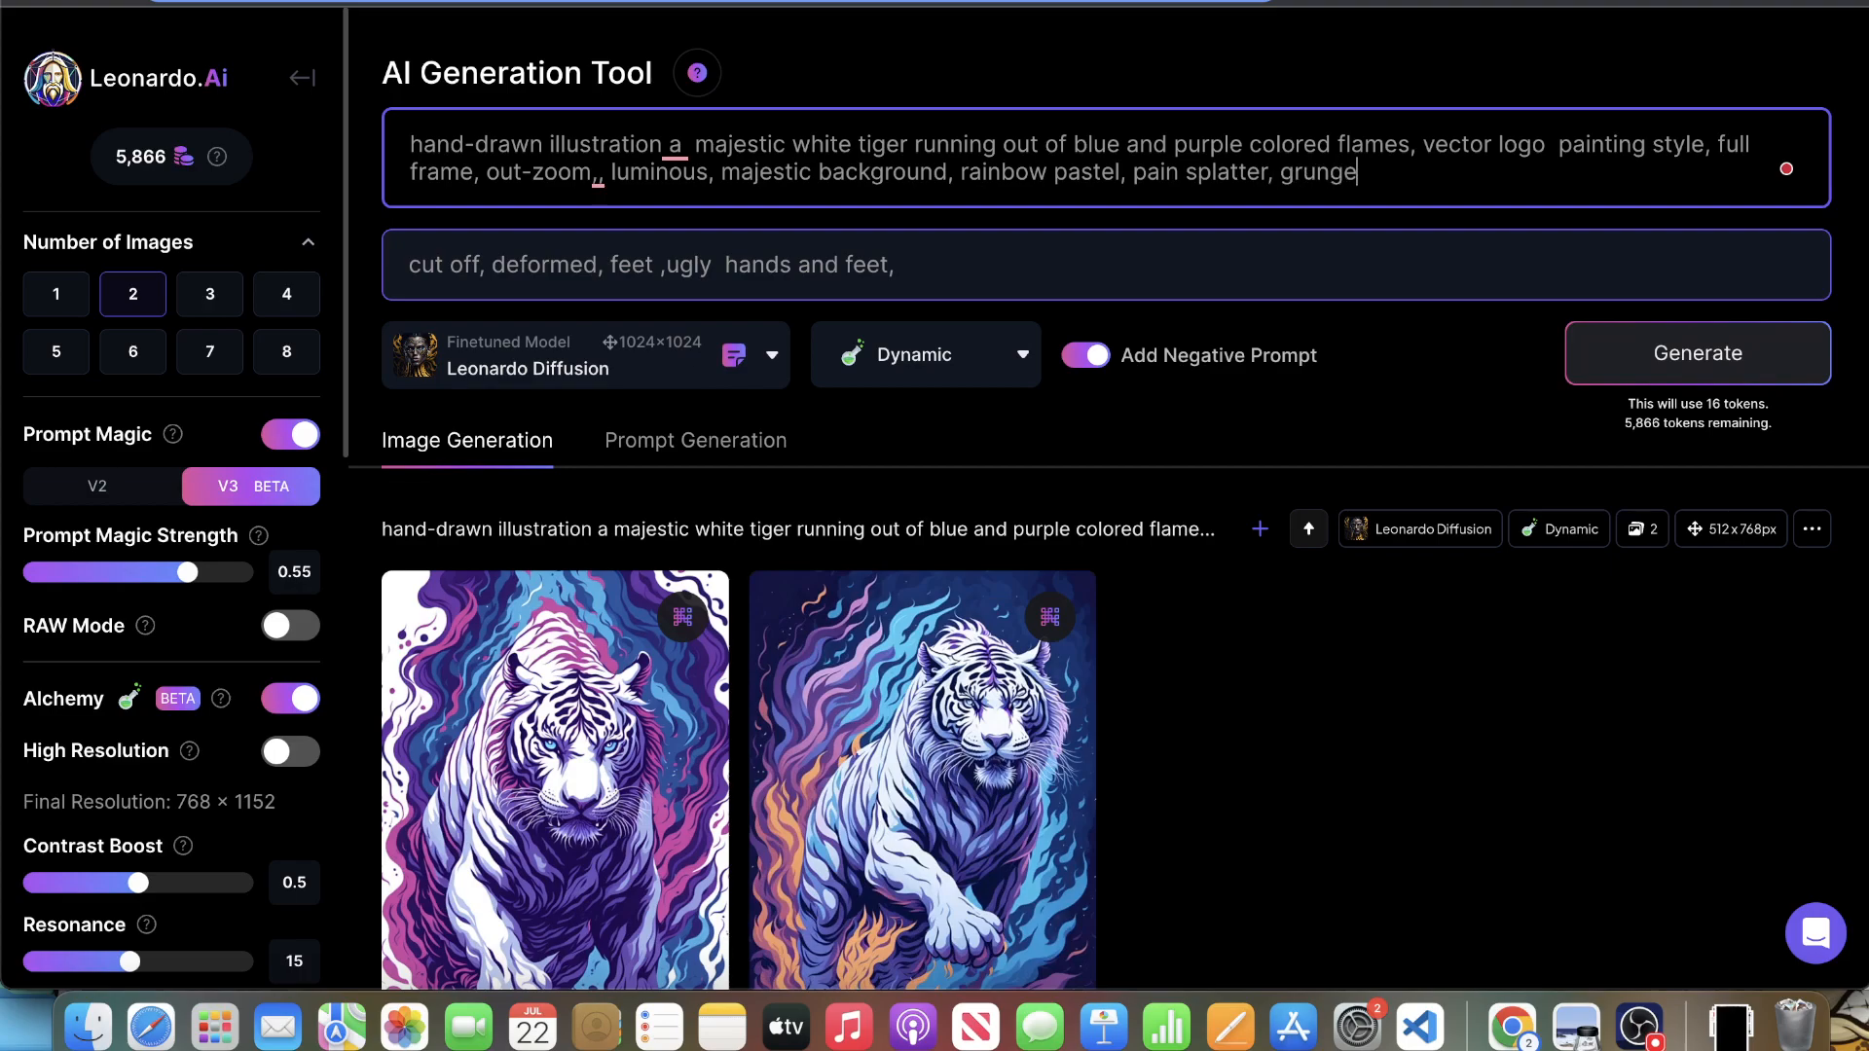
{"action": "left_click", "coordinate": [1646, 343]}
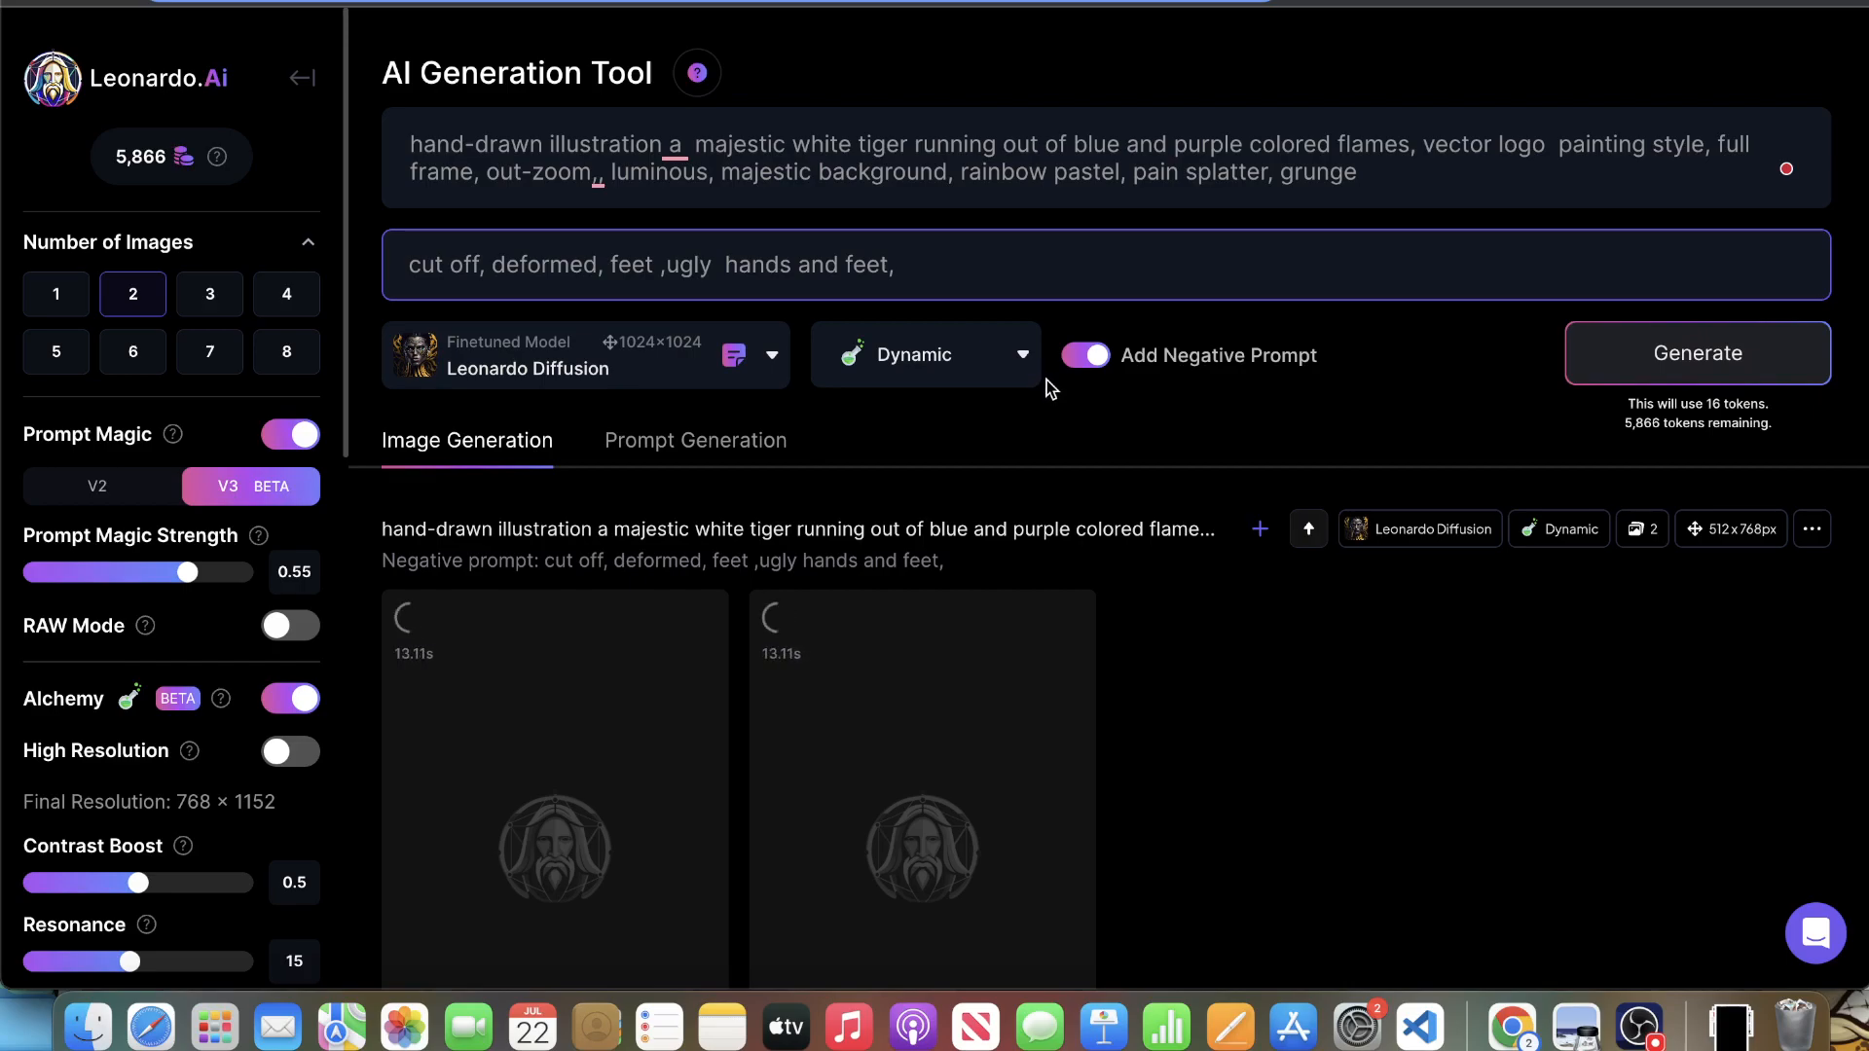
- View the first image of the splatter-and-grunge tiger generation enlarged, and close the preview
{"action": "scroll", "coordinate": [1051, 381], "scroll_direction": "down", "scroll_amount": 5}
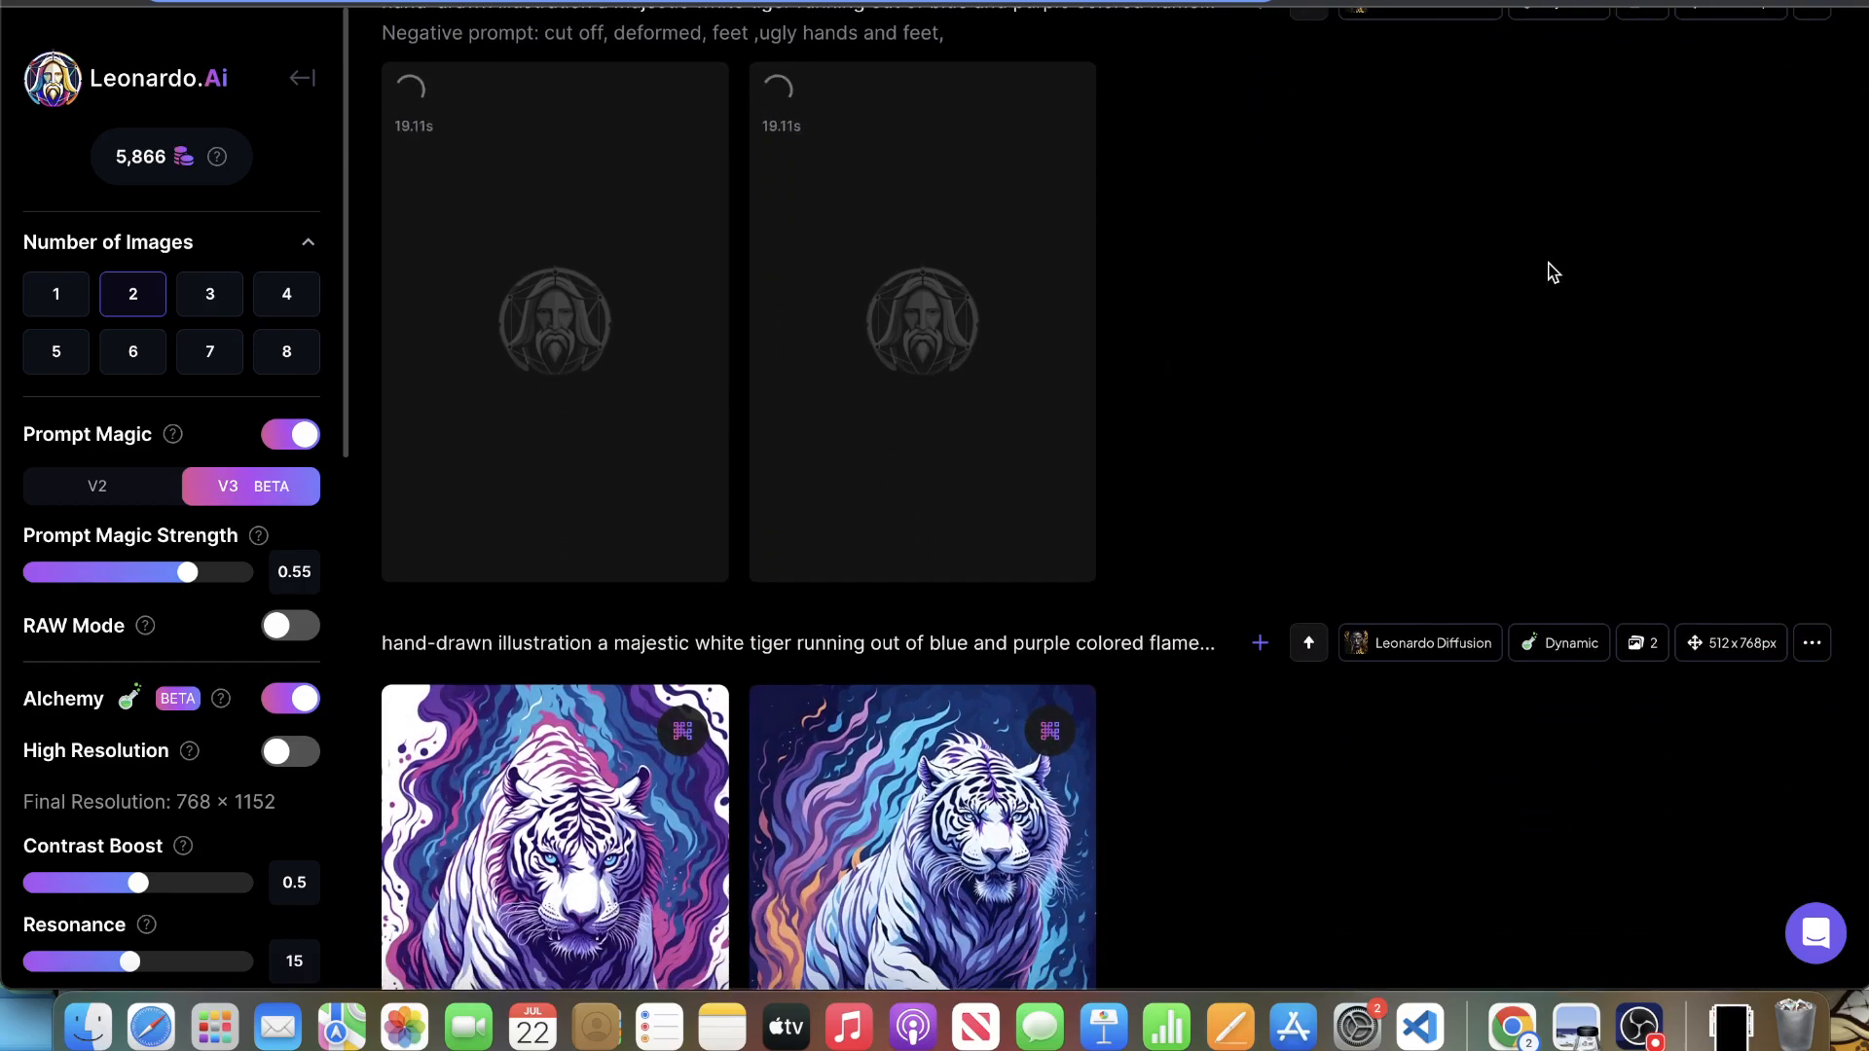
{"action": "scroll", "coordinate": [1542, 263], "scroll_direction": "up", "scroll_amount": 1}
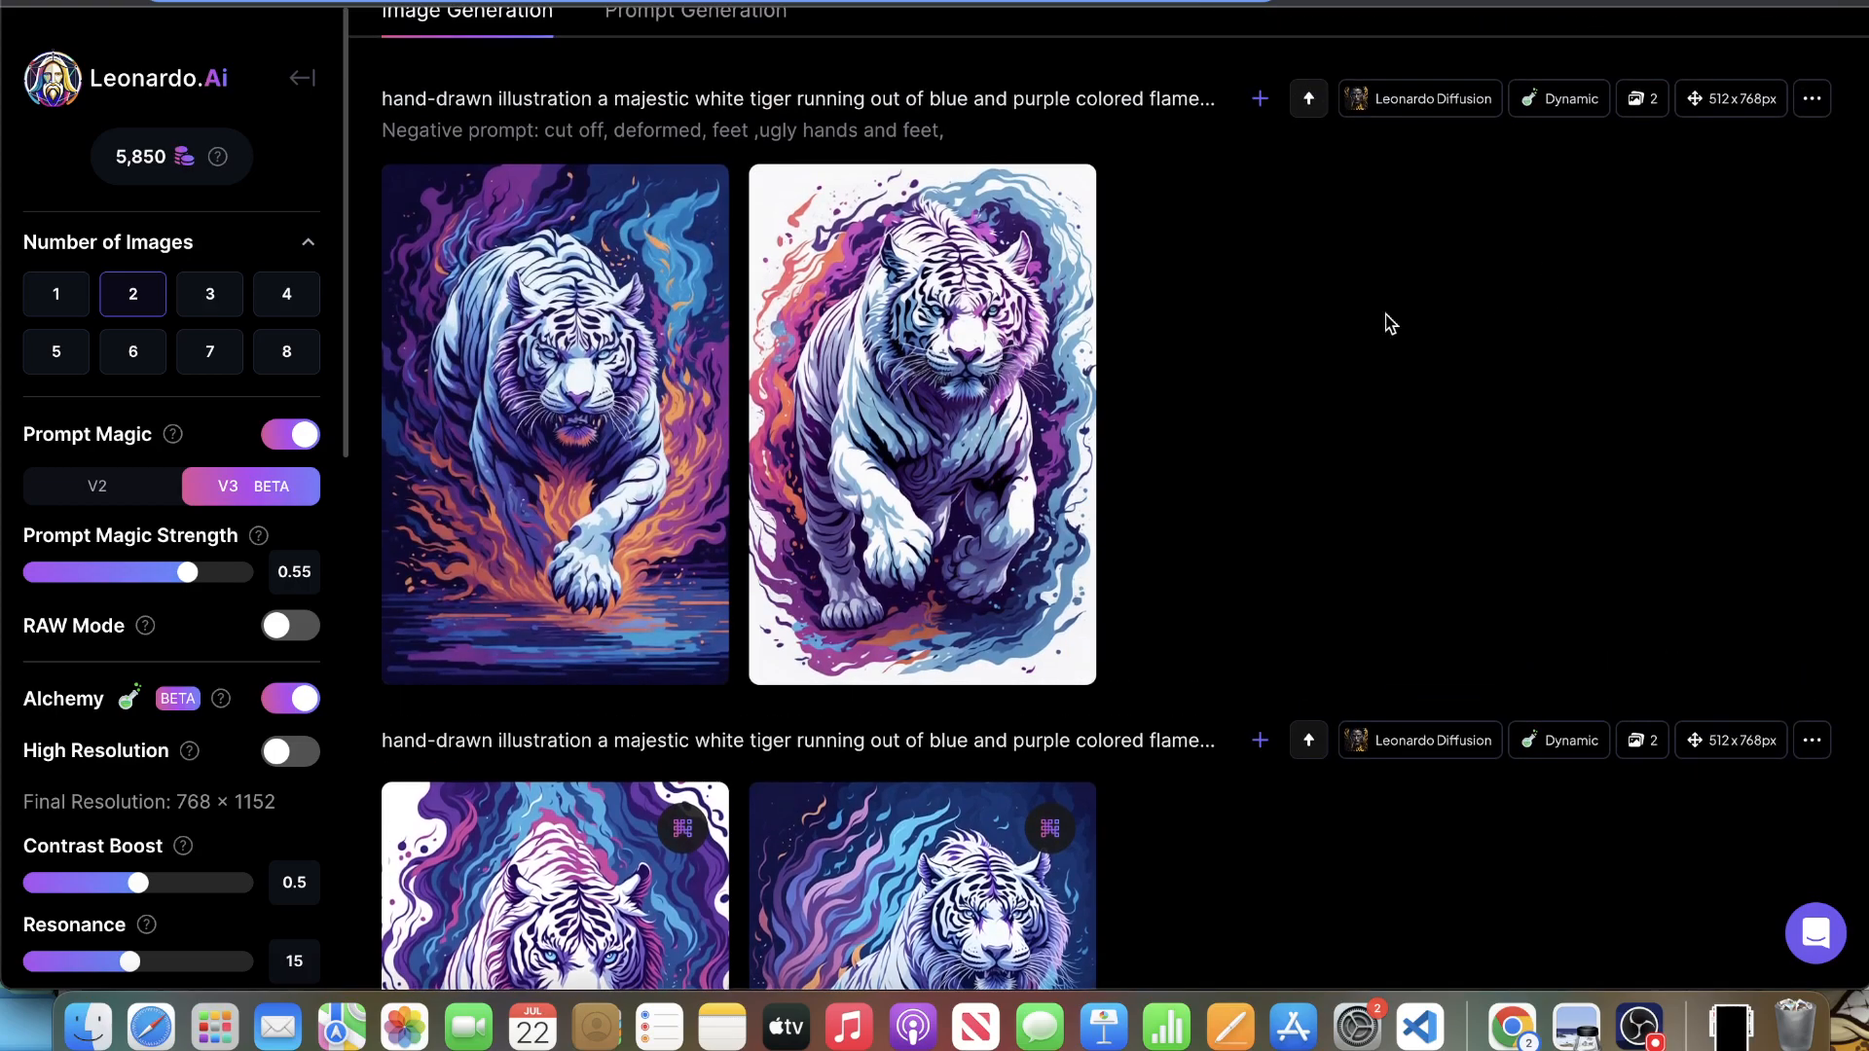
{"action": "left_click", "coordinate": [668, 385]}
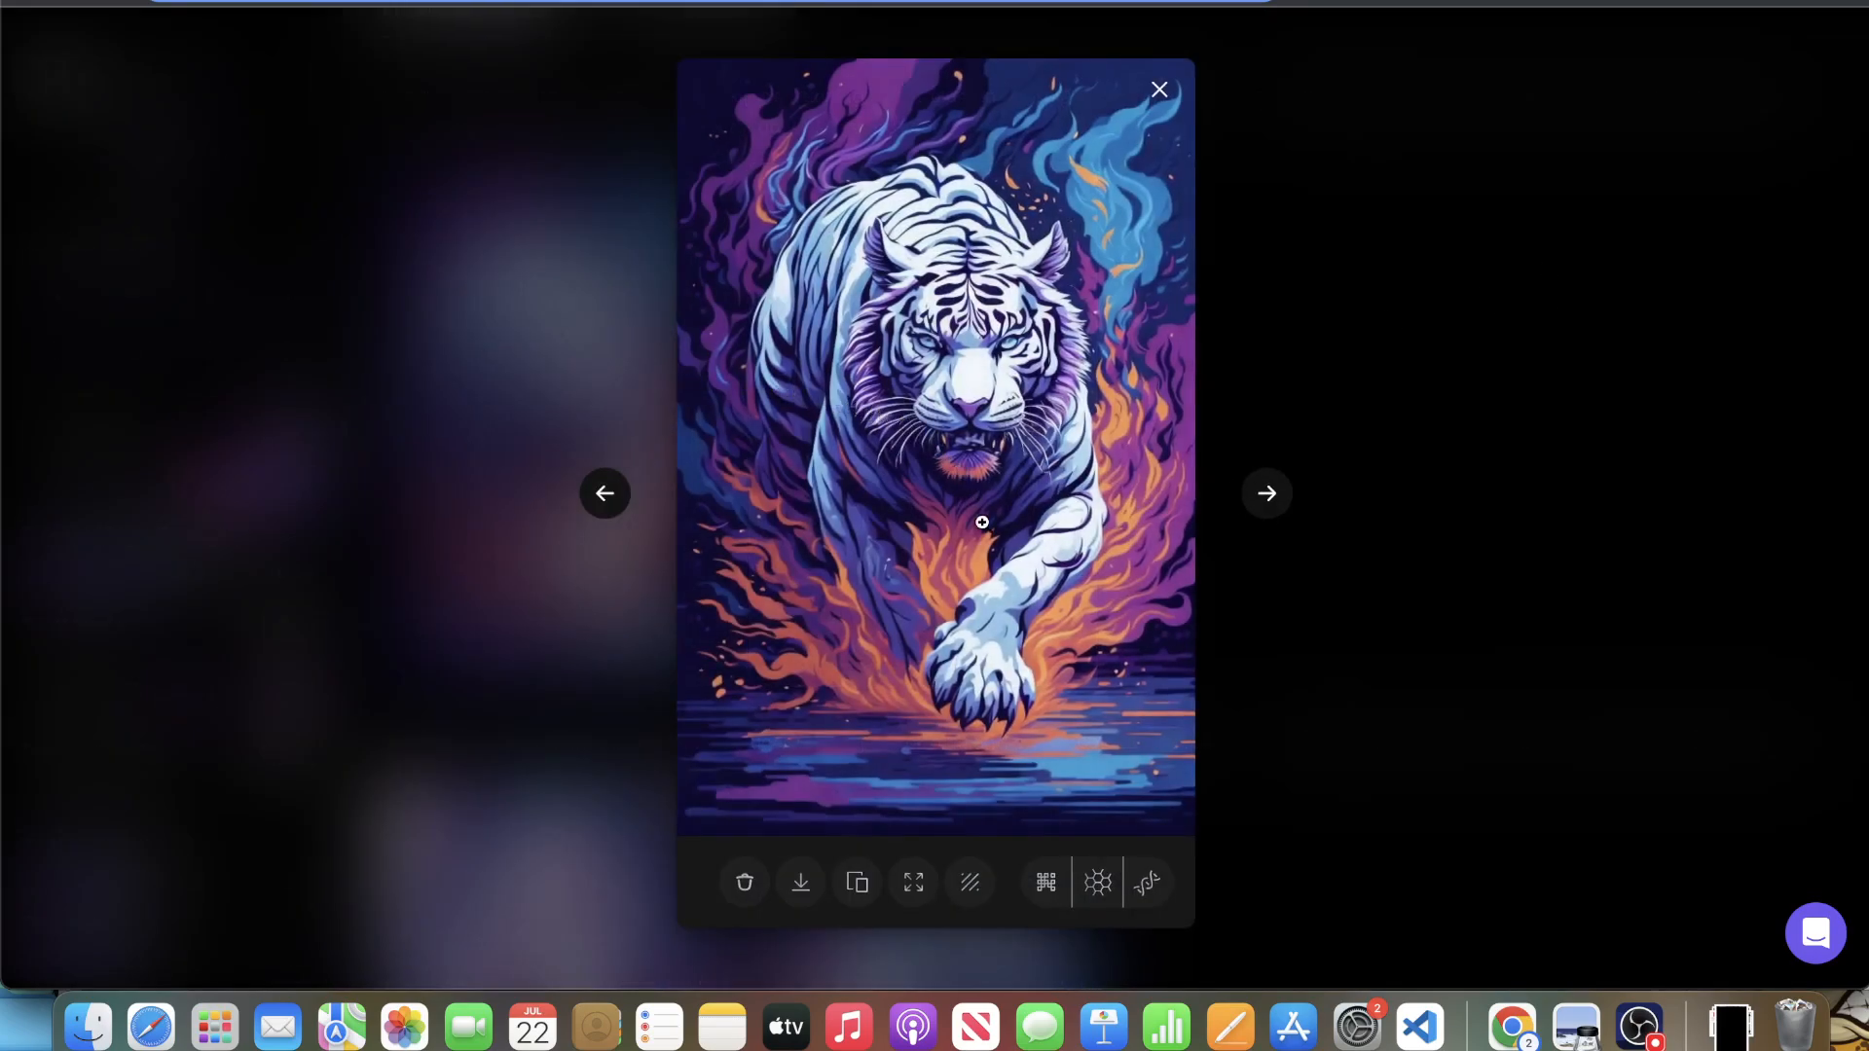
{"action": "left_click", "coordinate": [1400, 337]}
- Insert "hand drawn flames, inferno" after "purple colored flames" in the prompt and generate two images
{"action": "scroll", "coordinate": [1120, 383], "scroll_direction": "down", "scroll_amount": 5}
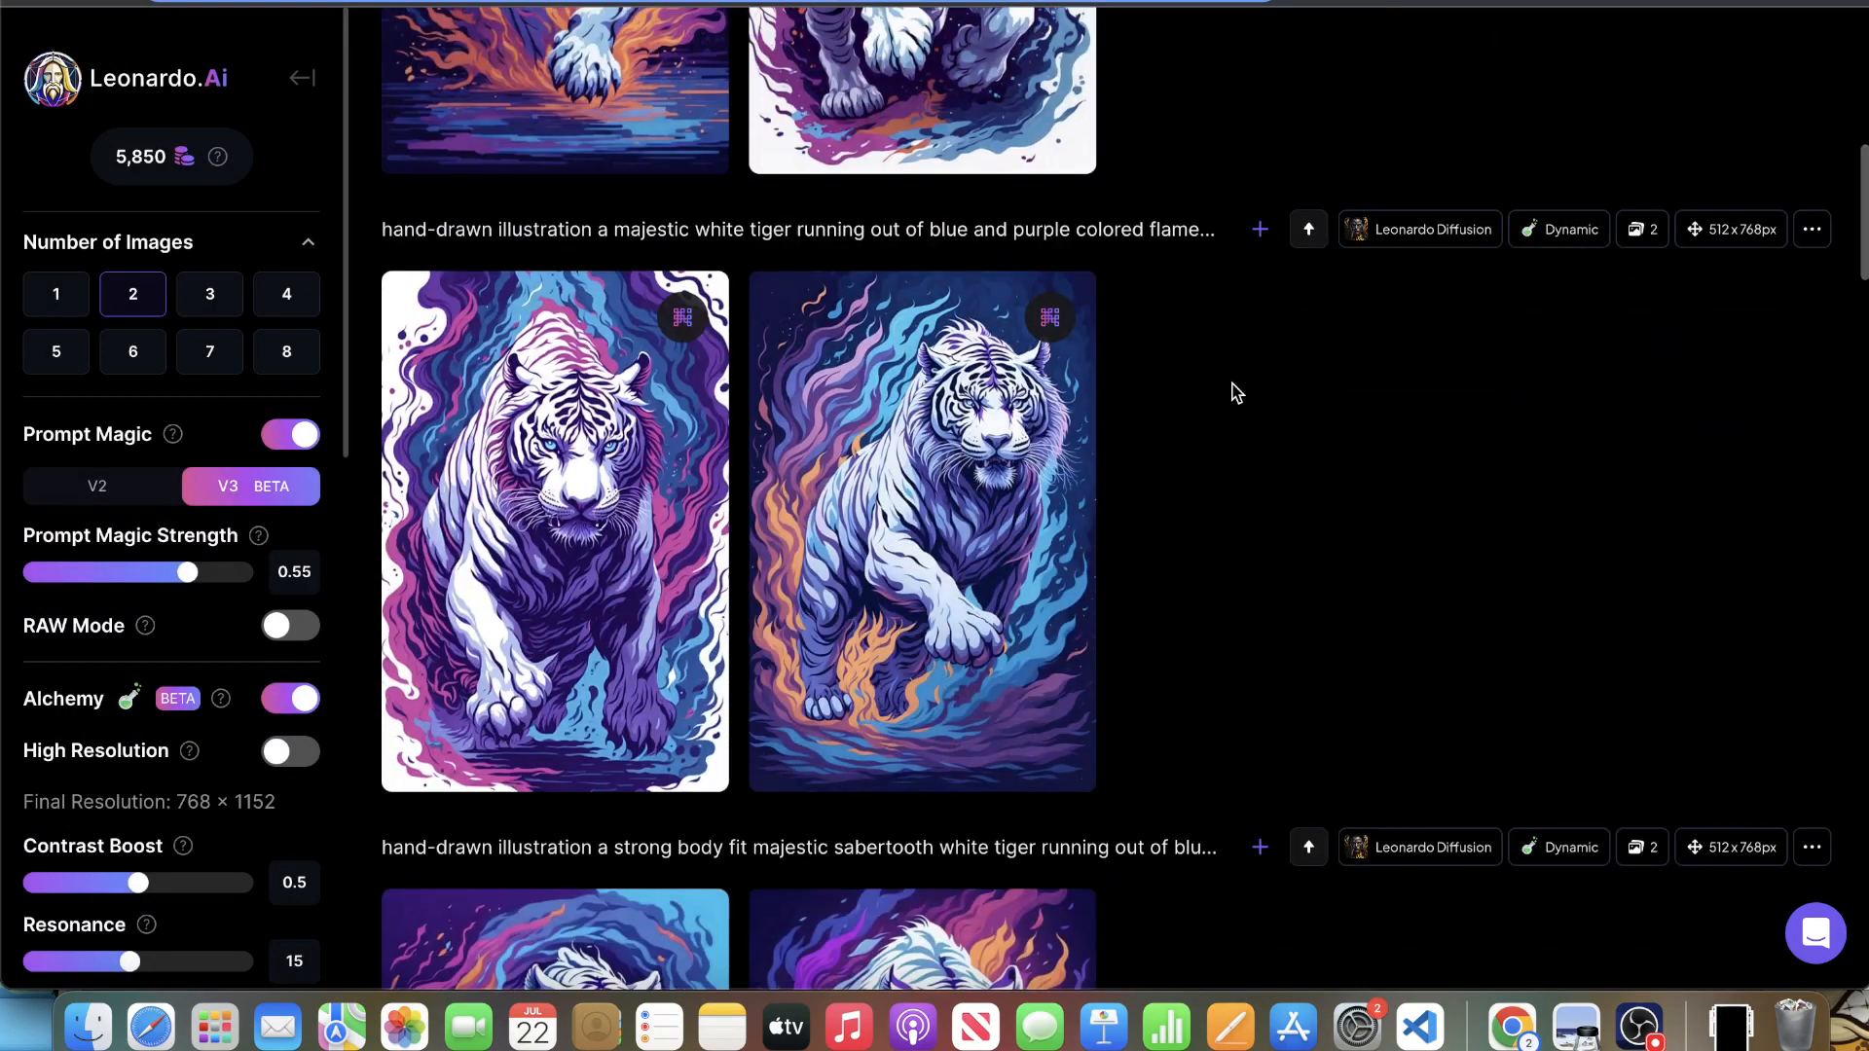
{"action": "scroll", "coordinate": [1139, 419], "scroll_direction": "up", "scroll_amount": 10}
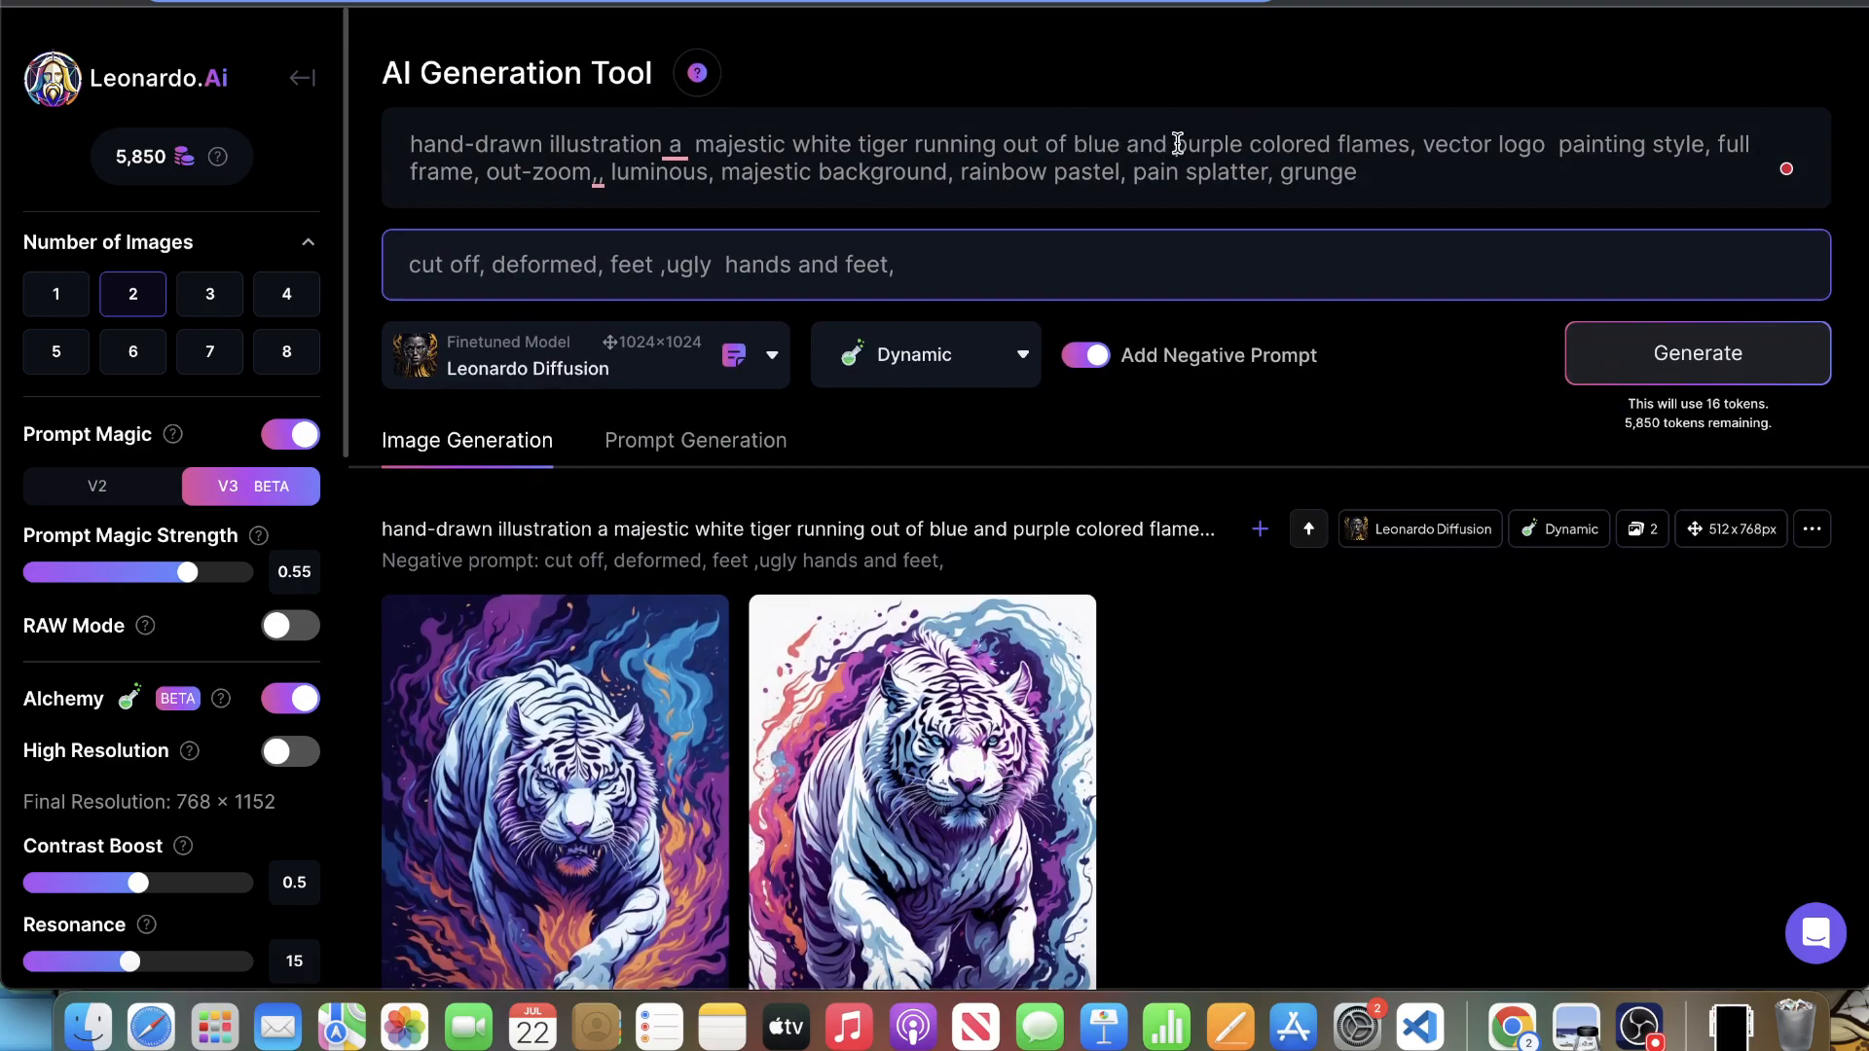
{"action": "left_click", "coordinate": [1413, 144]}
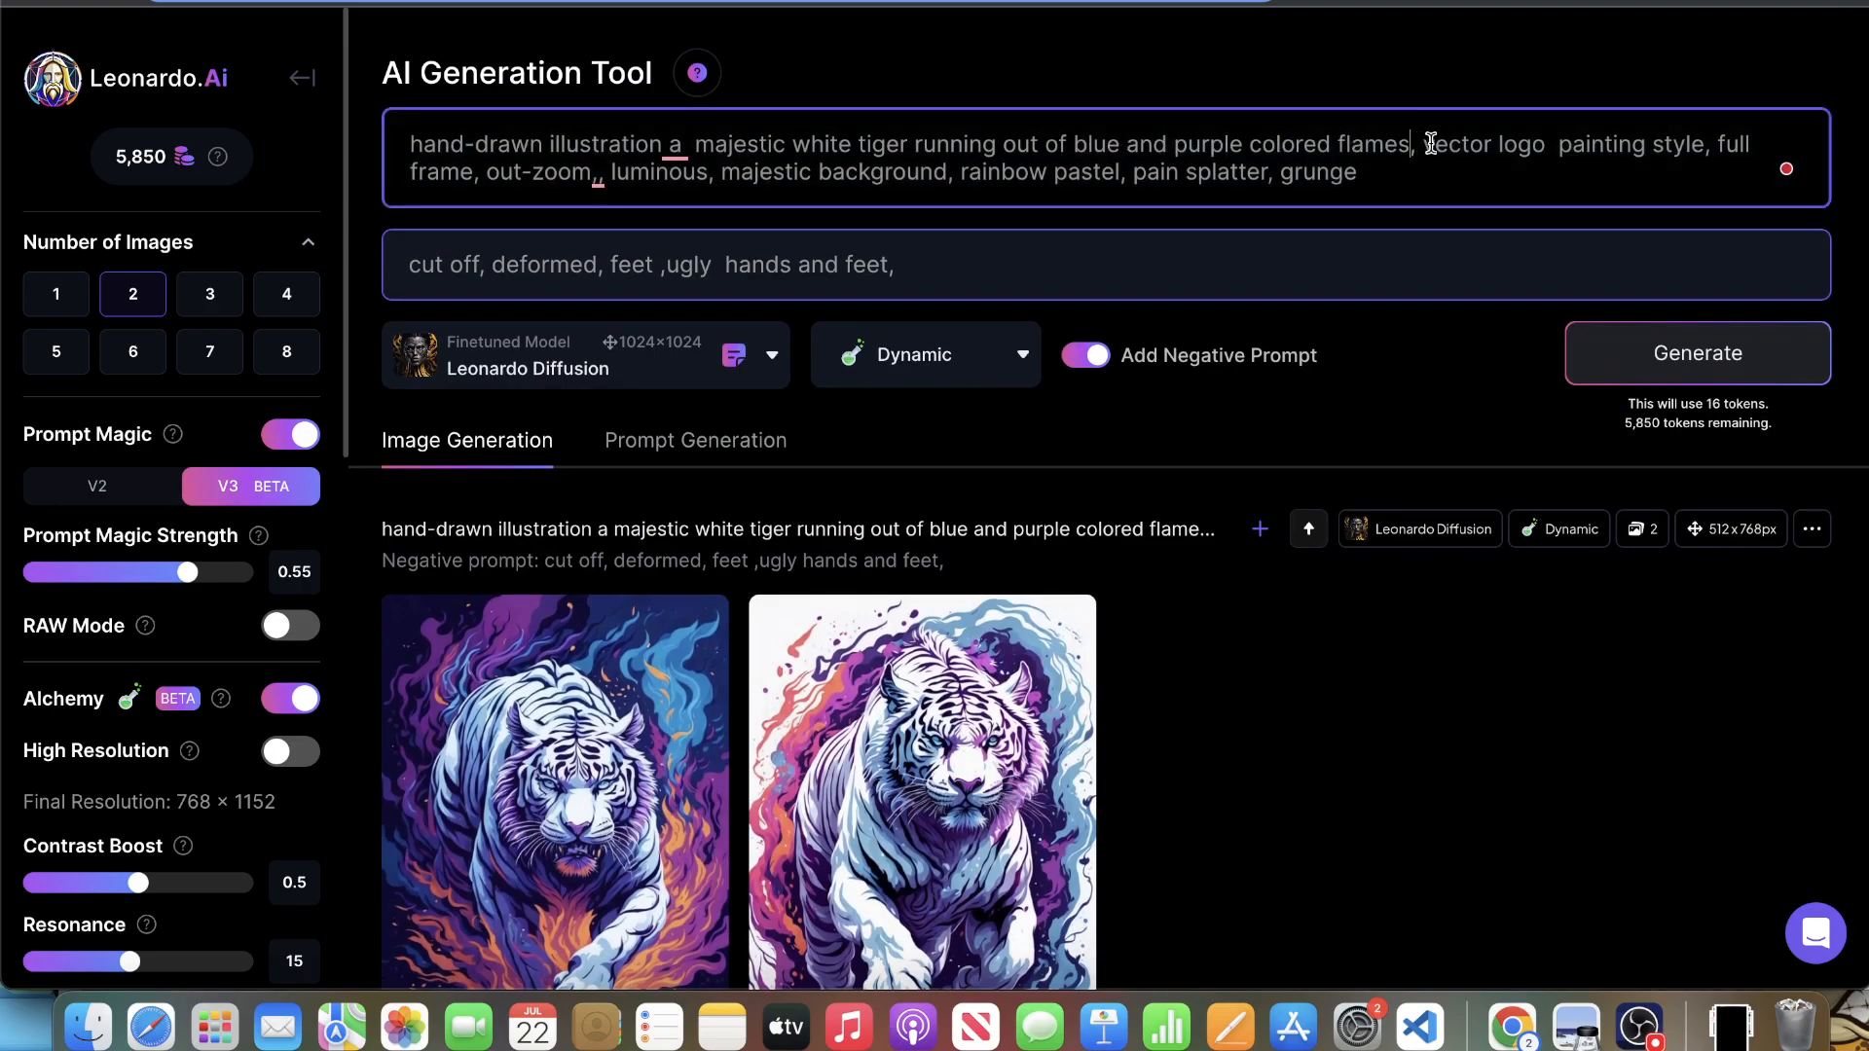
{"action": "type", "text": "hand dra"}
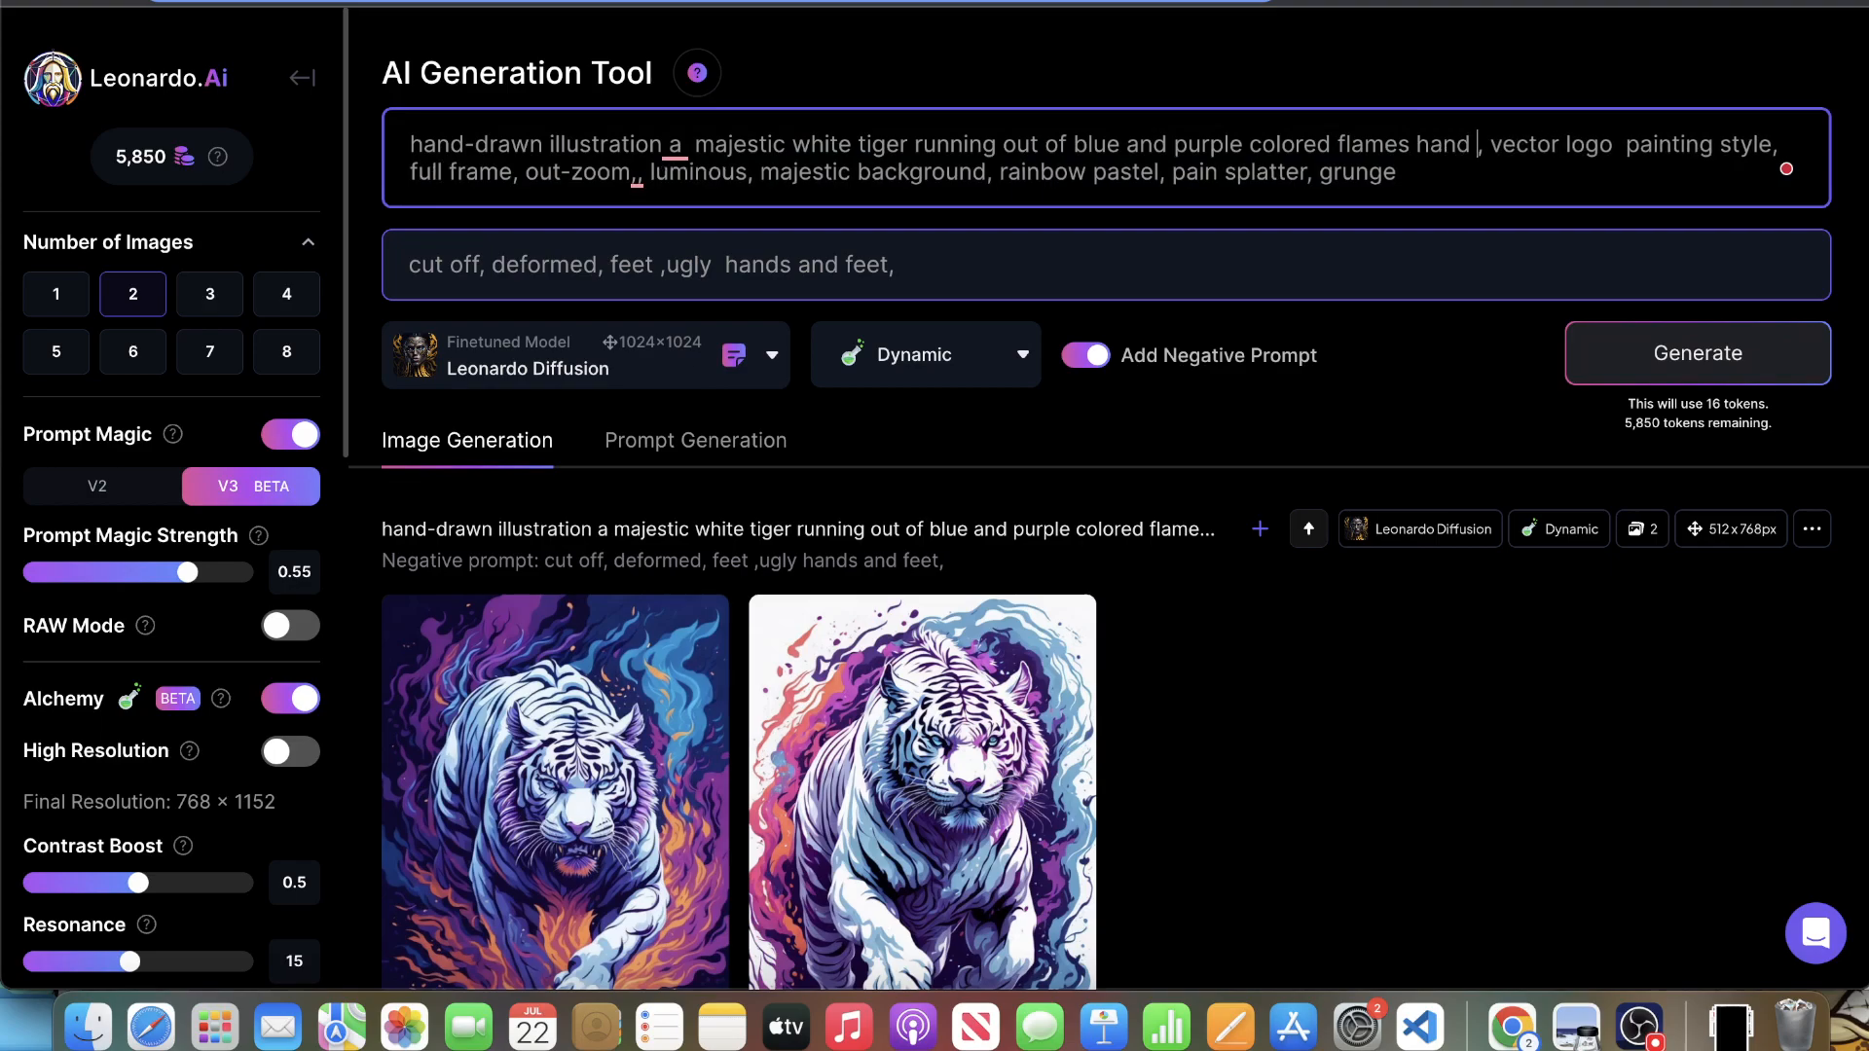
{"action": "type", "text": "wn "}
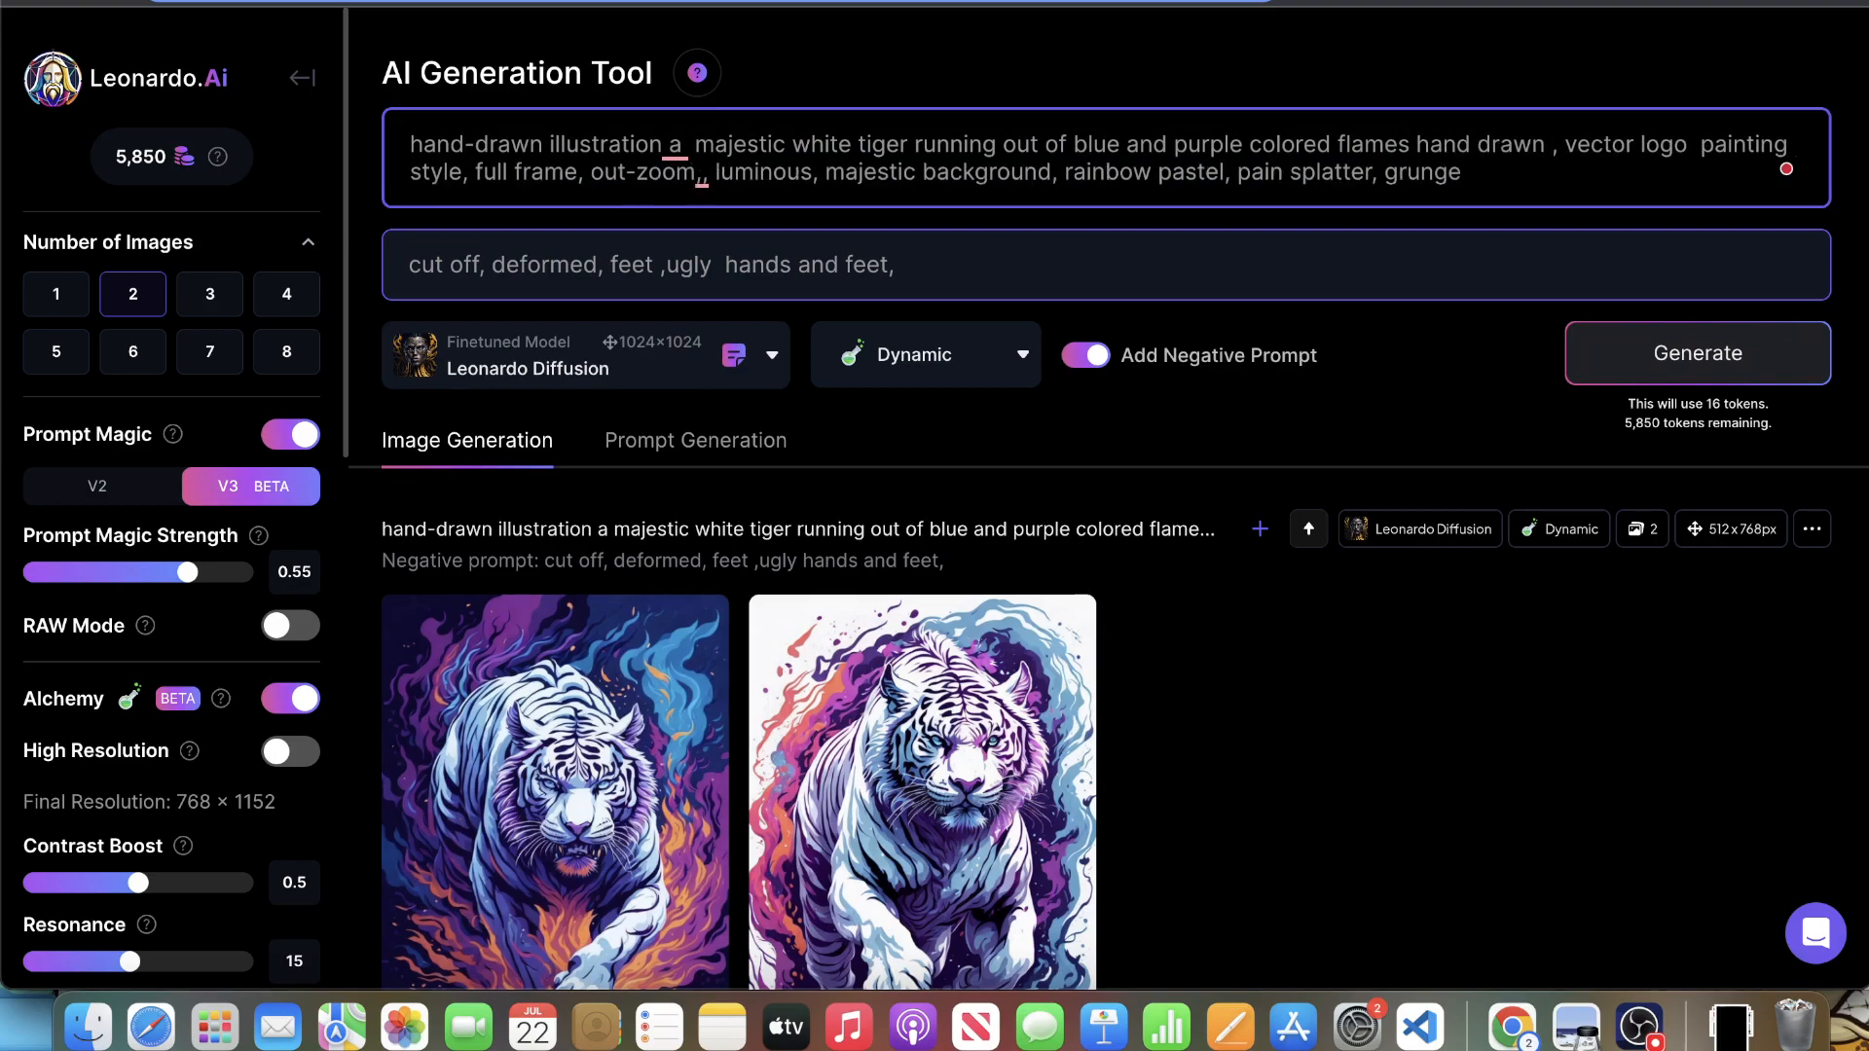
{"action": "type", "text": "flames, "}
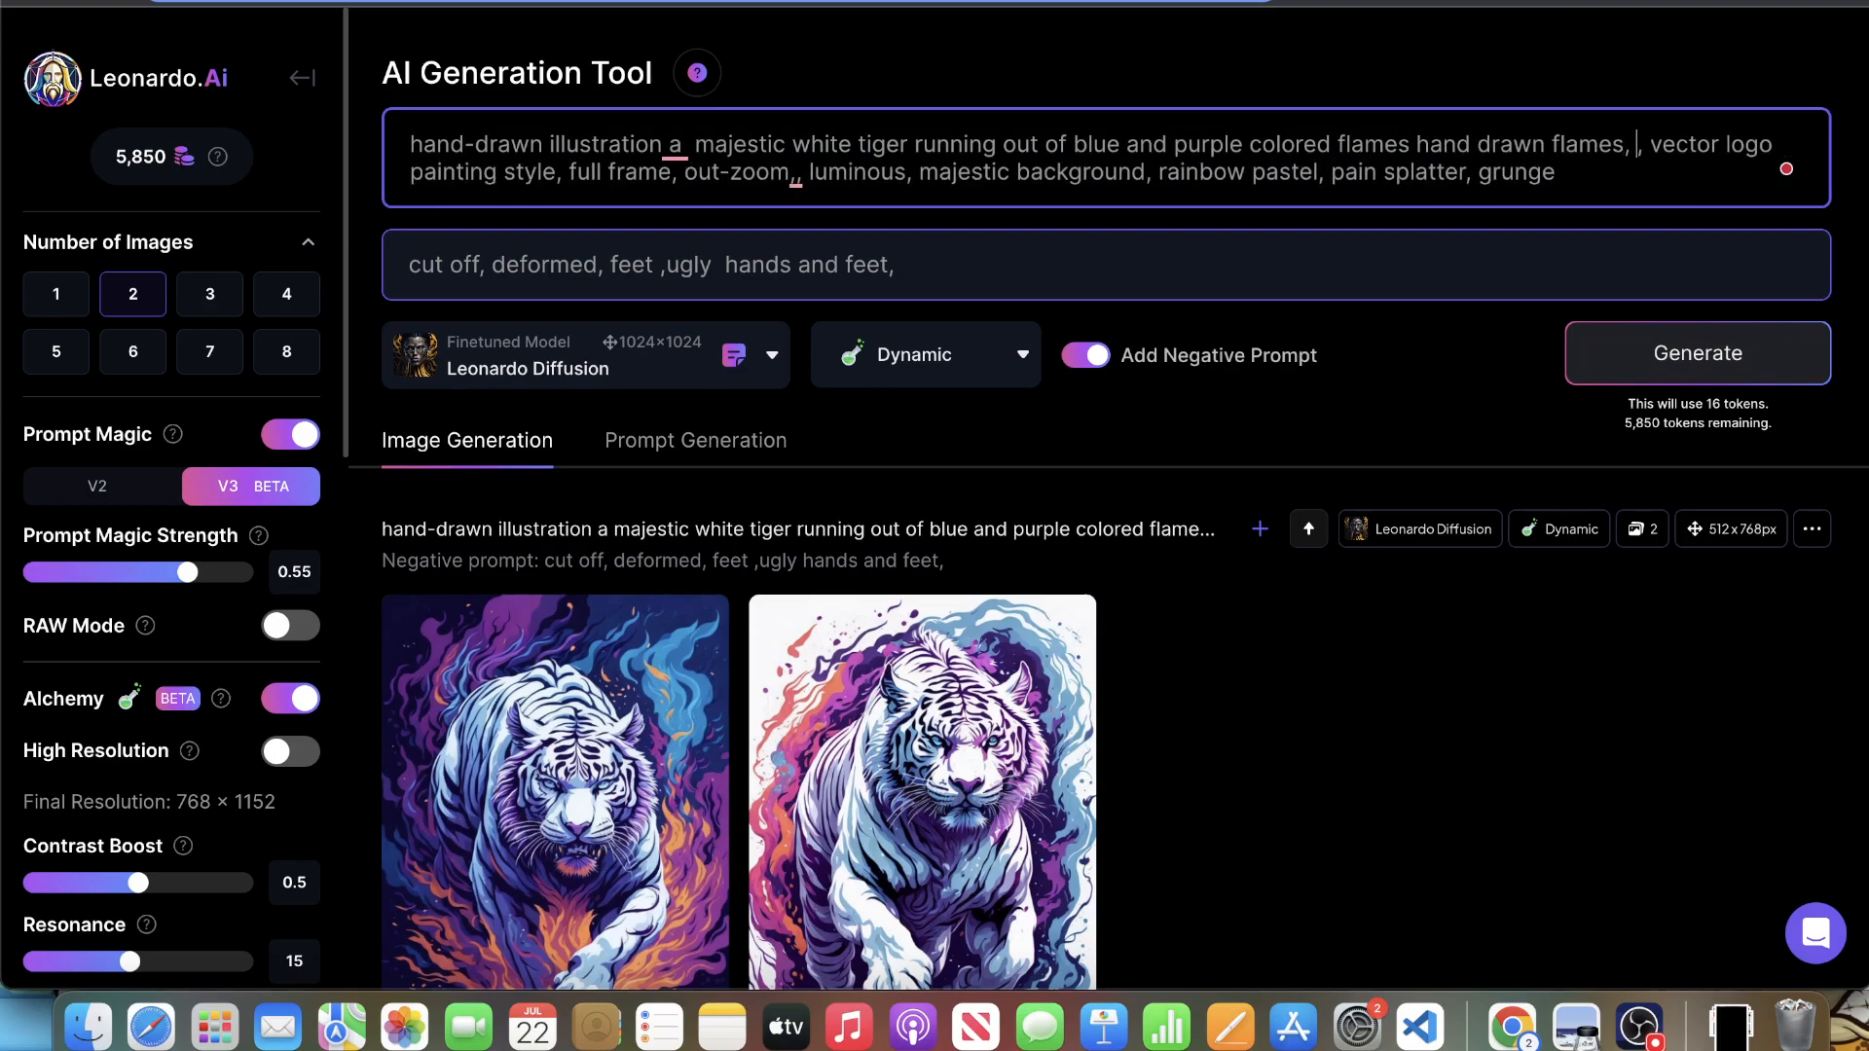
{"action": "type", "text": "inferno"}
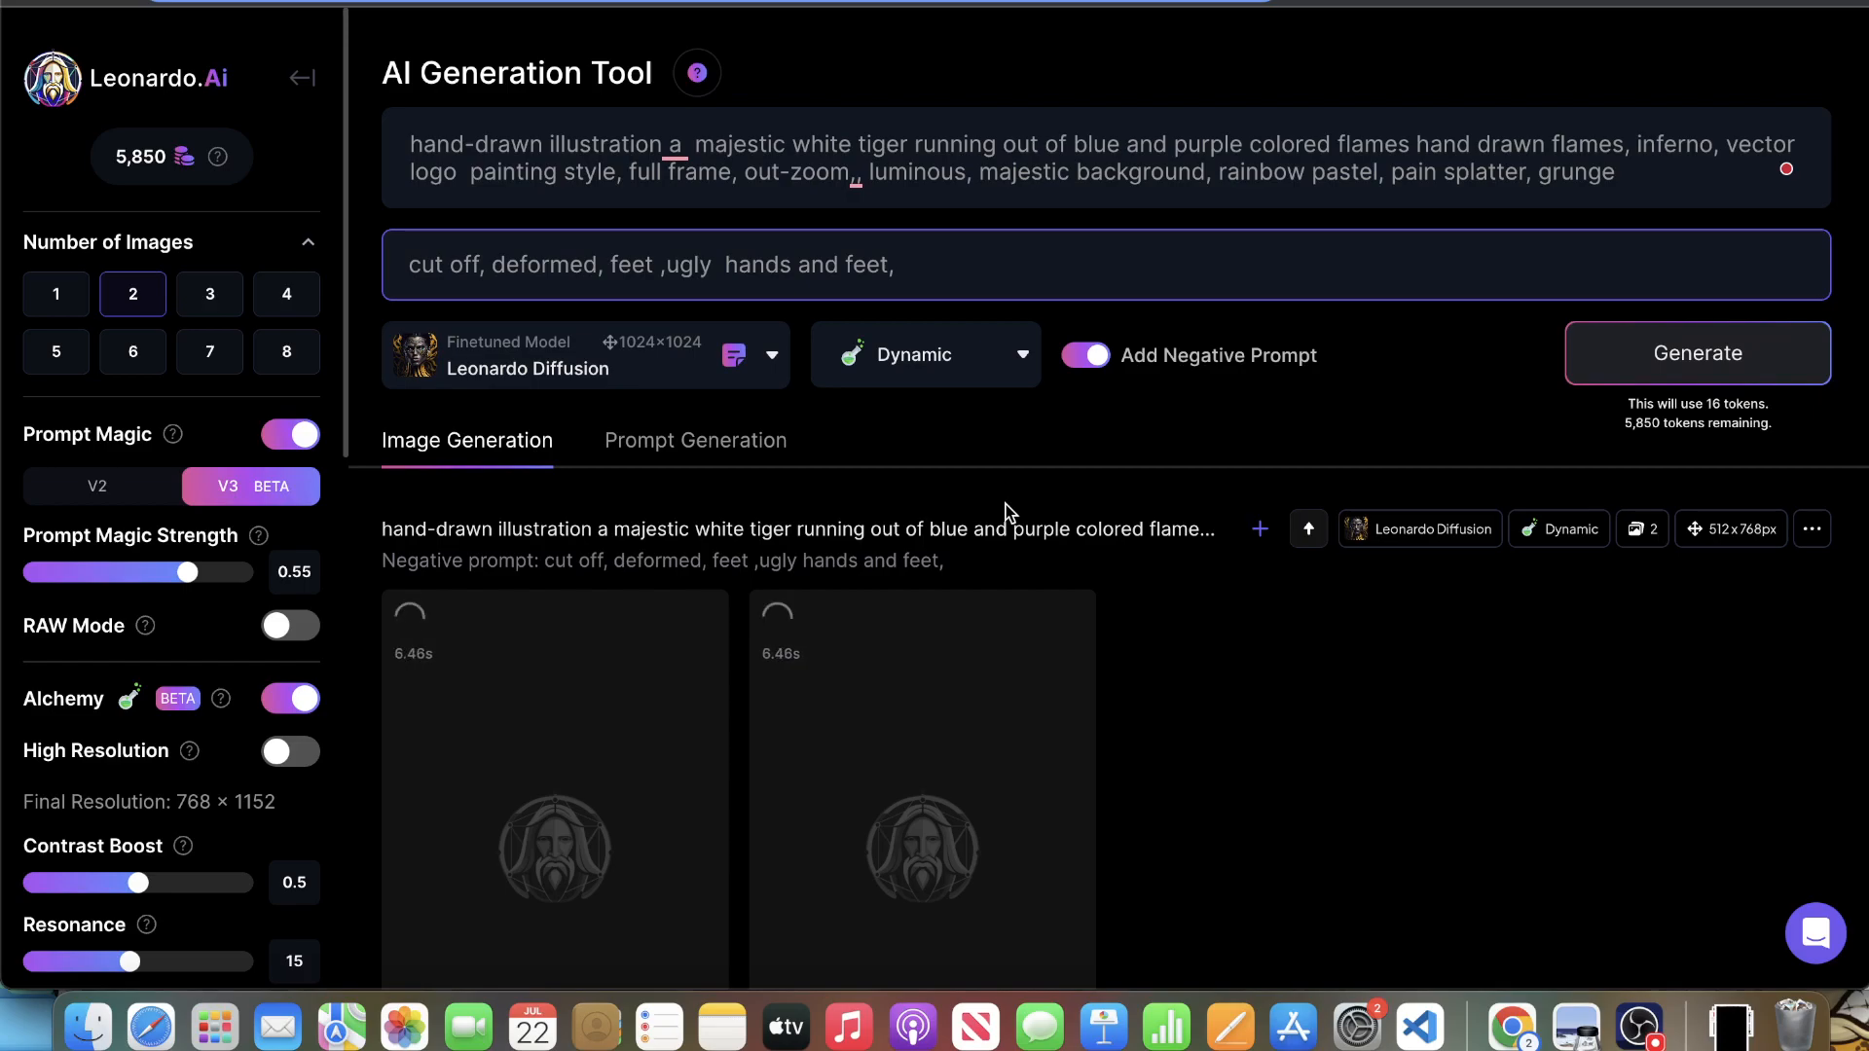
- Inspect enlarged previews of both images from the new inferno tiger generation, closing each preview
{"action": "scroll", "coordinate": [1012, 476], "scroll_direction": "down", "scroll_amount": 10}
{"action": "scroll", "coordinate": [1436, 372], "scroll_direction": "up", "scroll_amount": 4}
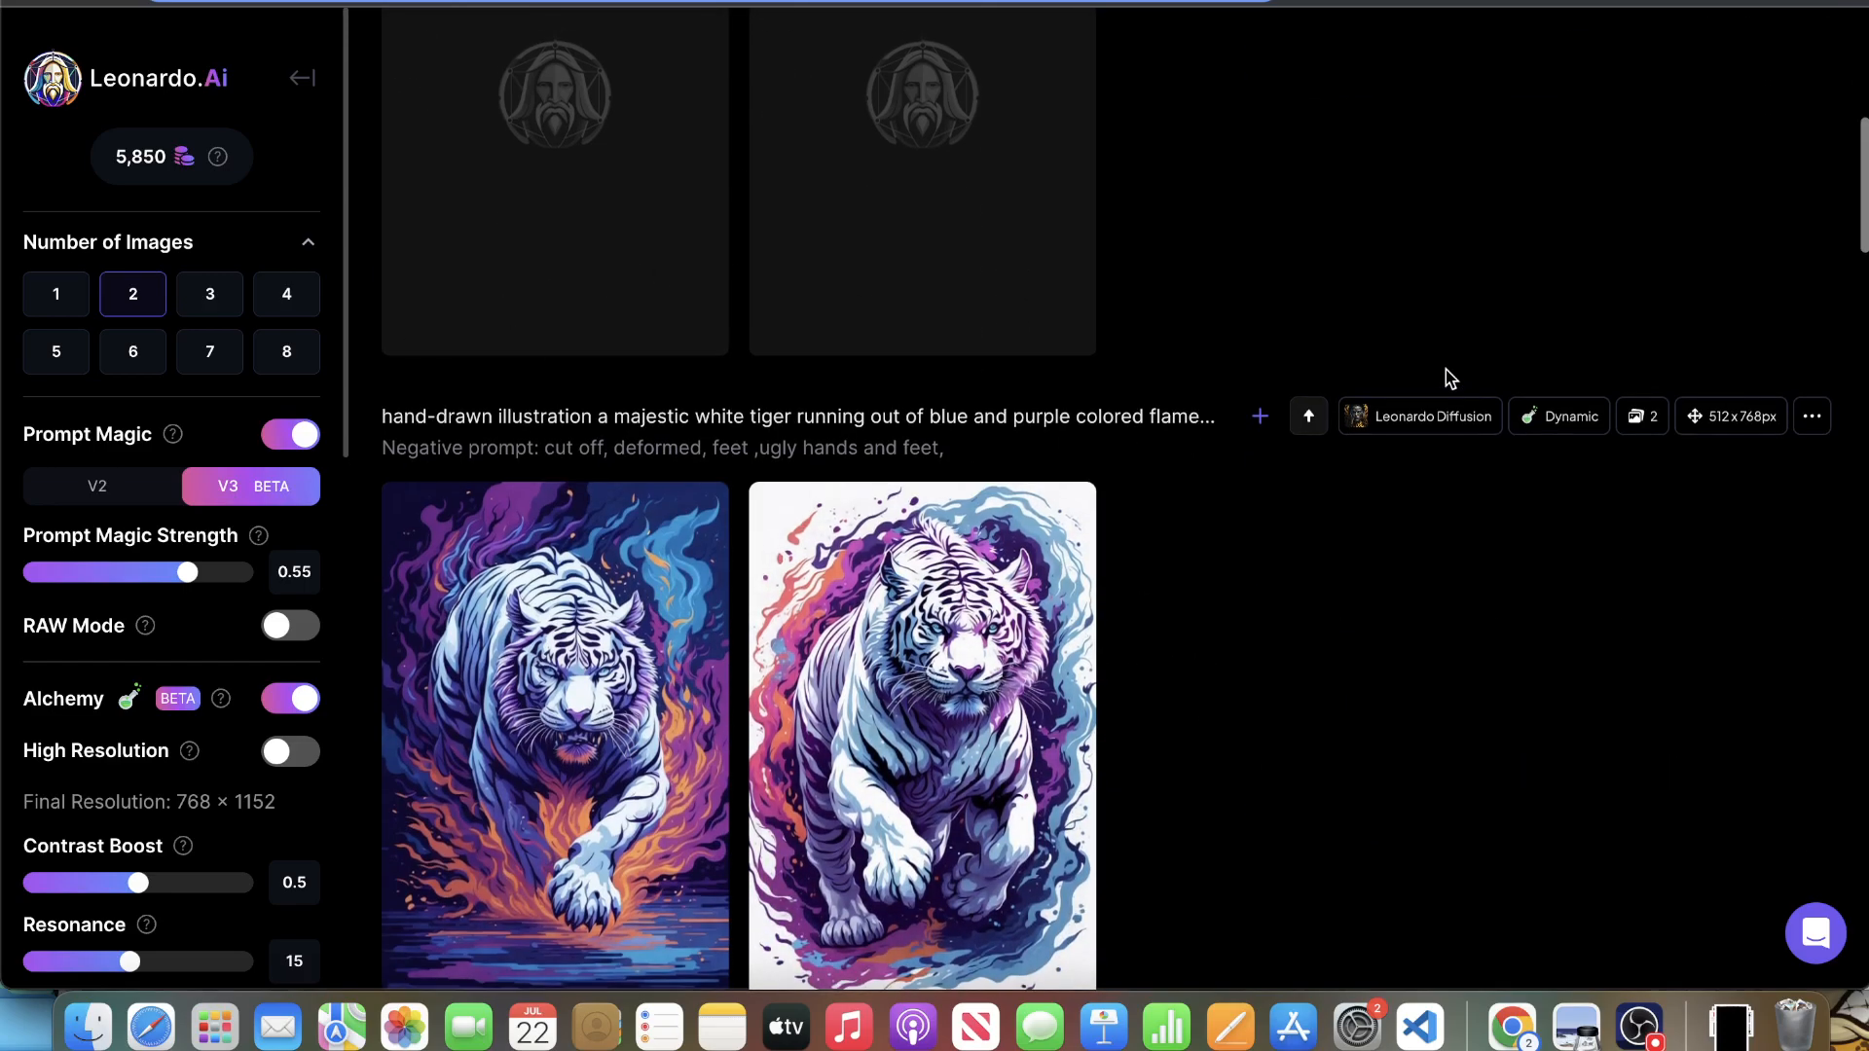
{"action": "scroll", "coordinate": [1431, 374], "scroll_direction": "up", "scroll_amount": 1}
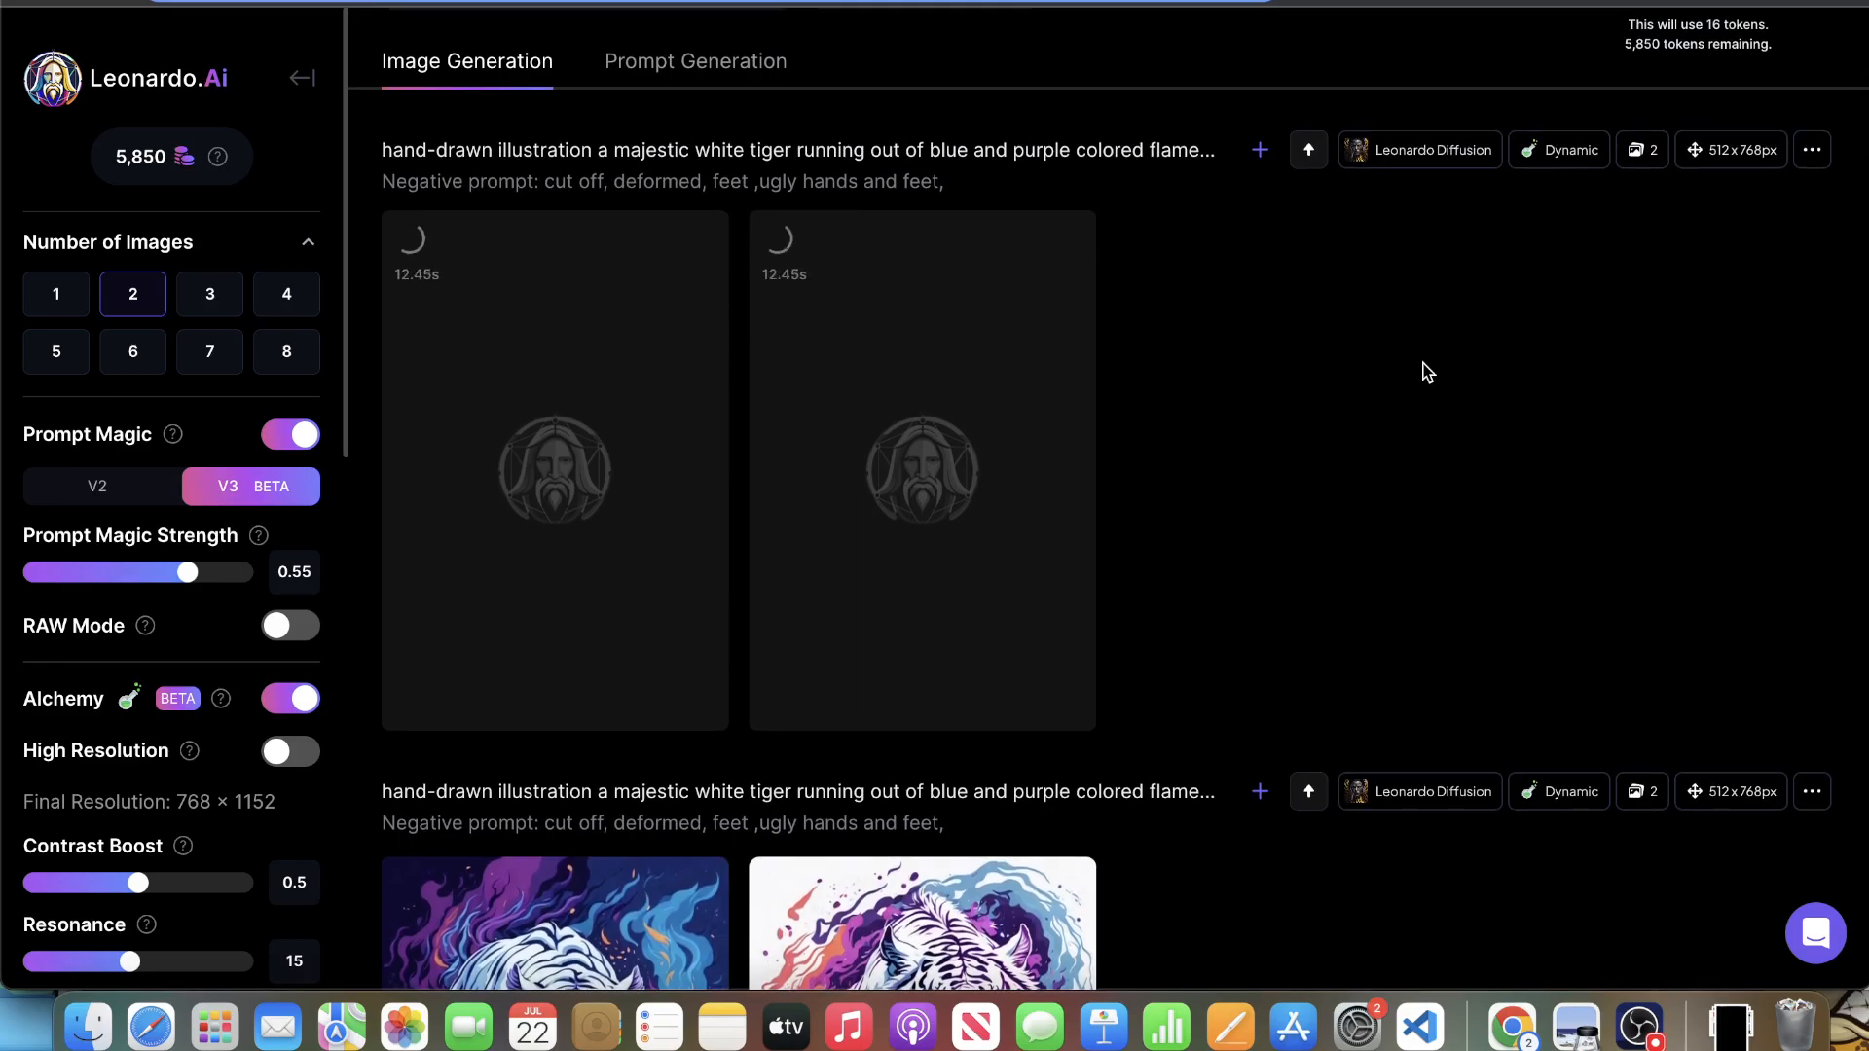
{"action": "scroll", "coordinate": [1138, 370], "scroll_direction": "up", "scroll_amount": 1}
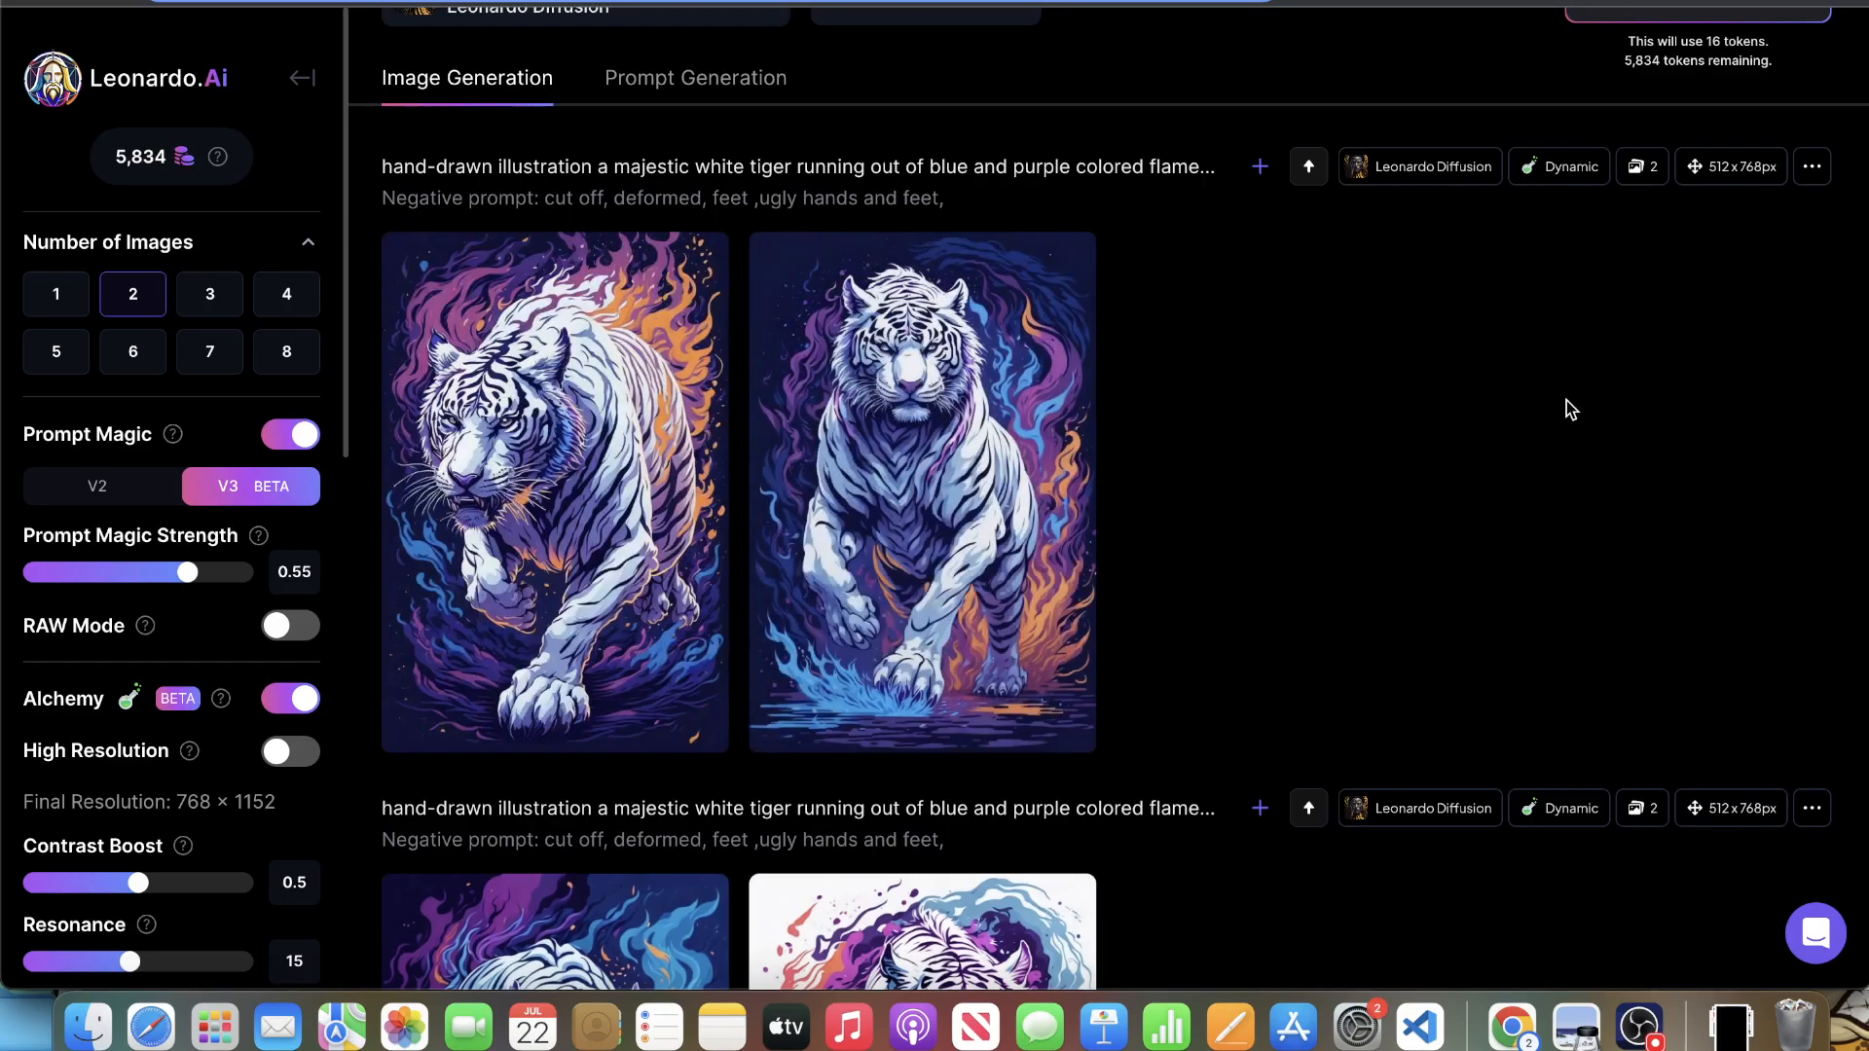
{"action": "left_click", "coordinate": [910, 428]}
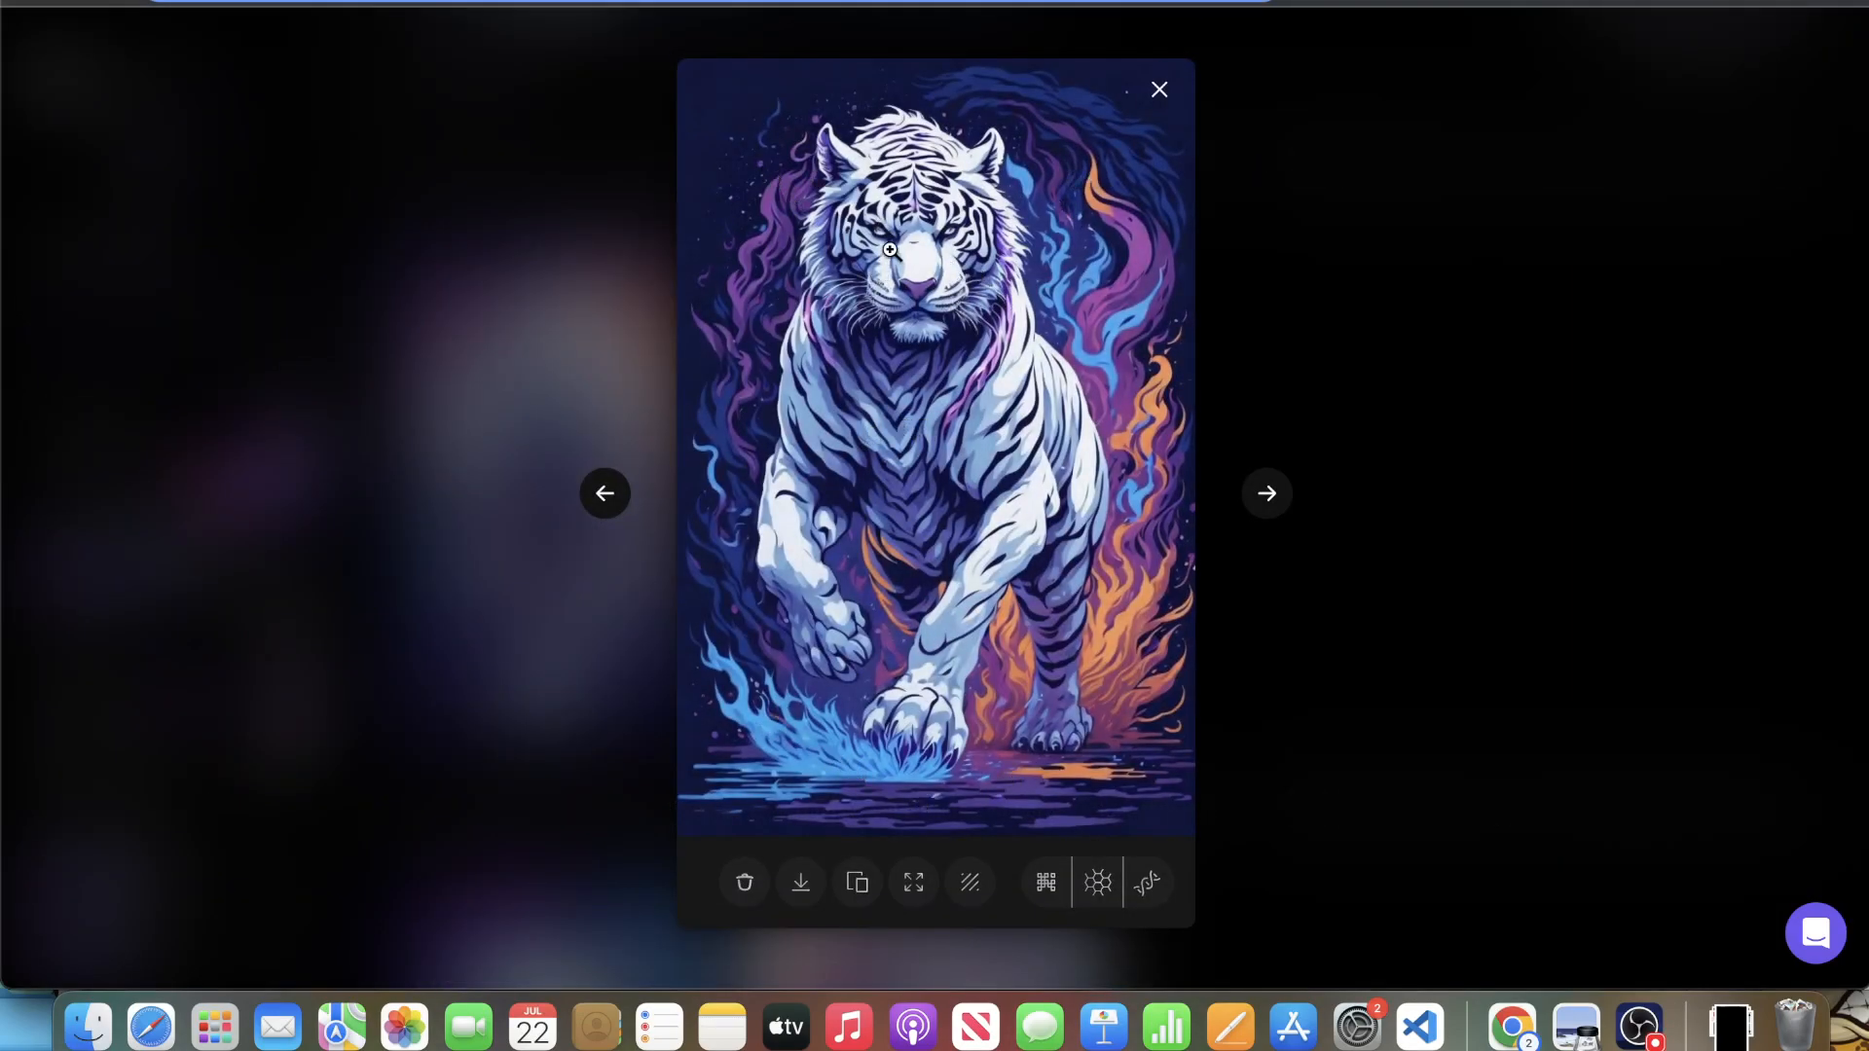
{"action": "left_click", "coordinate": [1470, 438]}
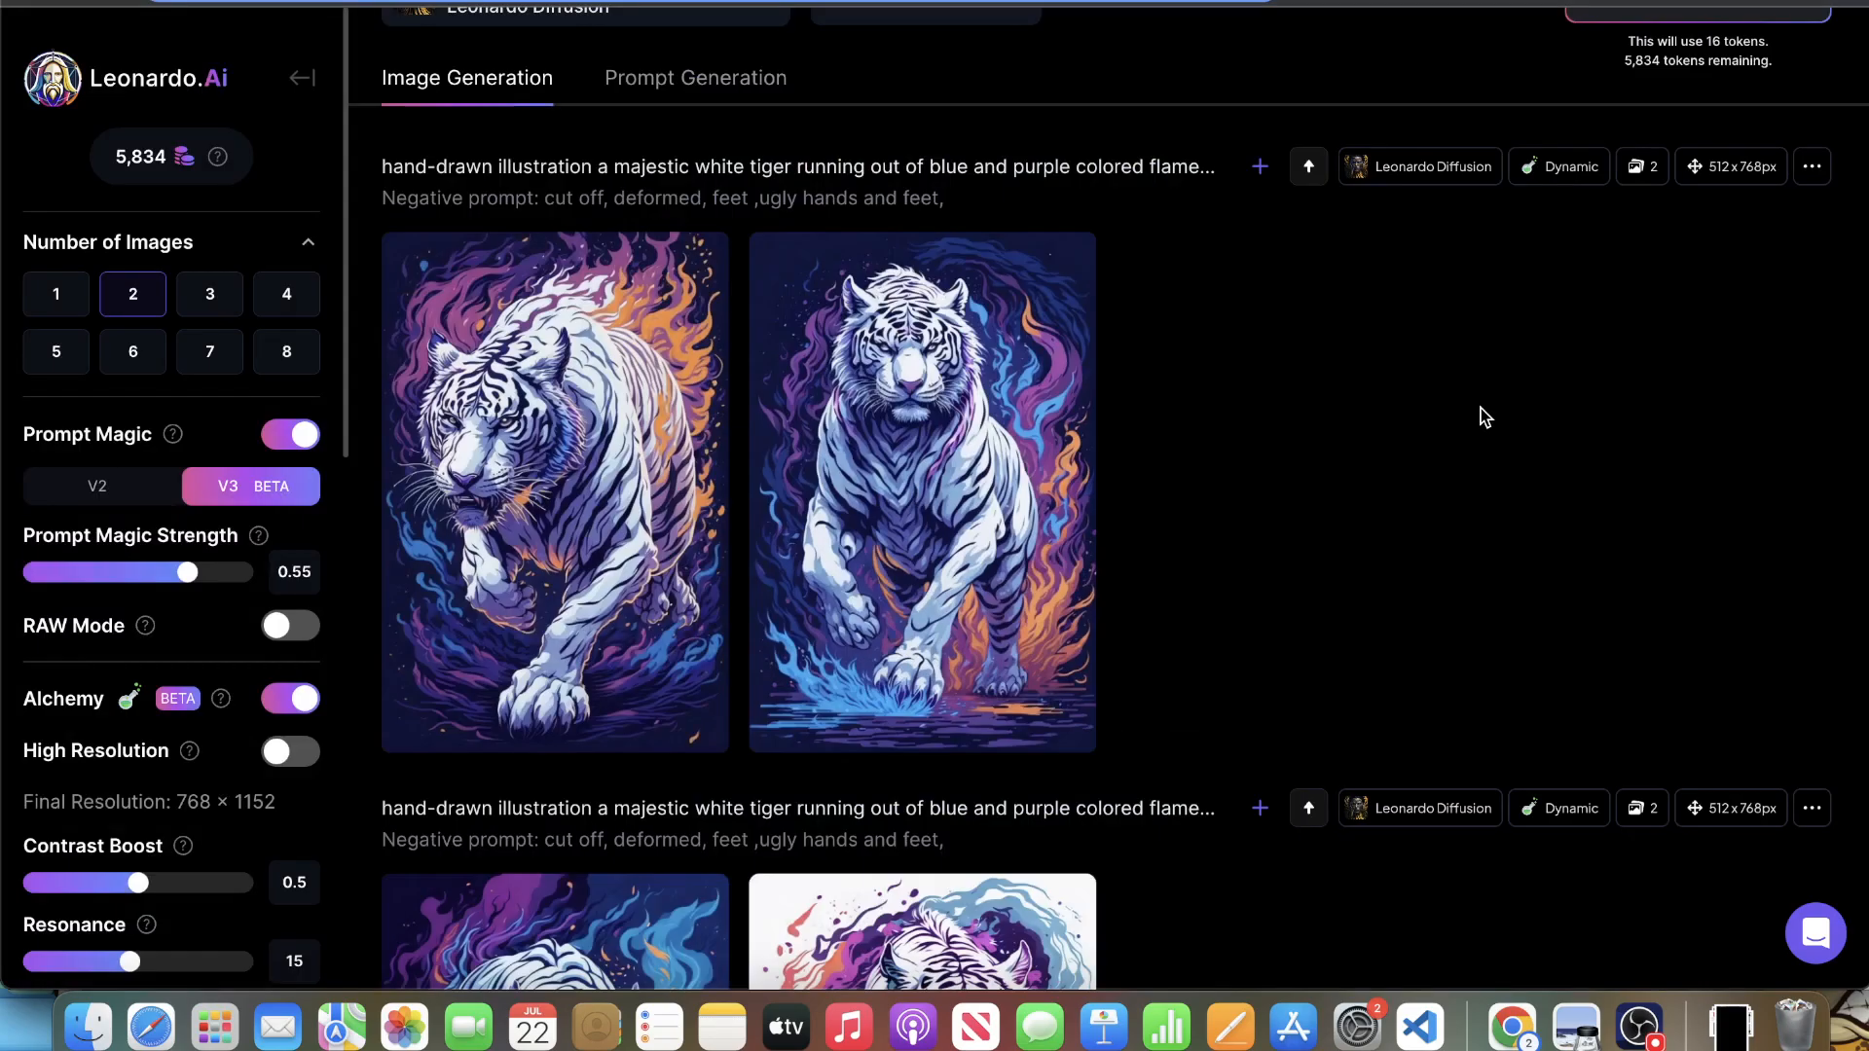
{"action": "left_click", "coordinate": [1017, 477]}
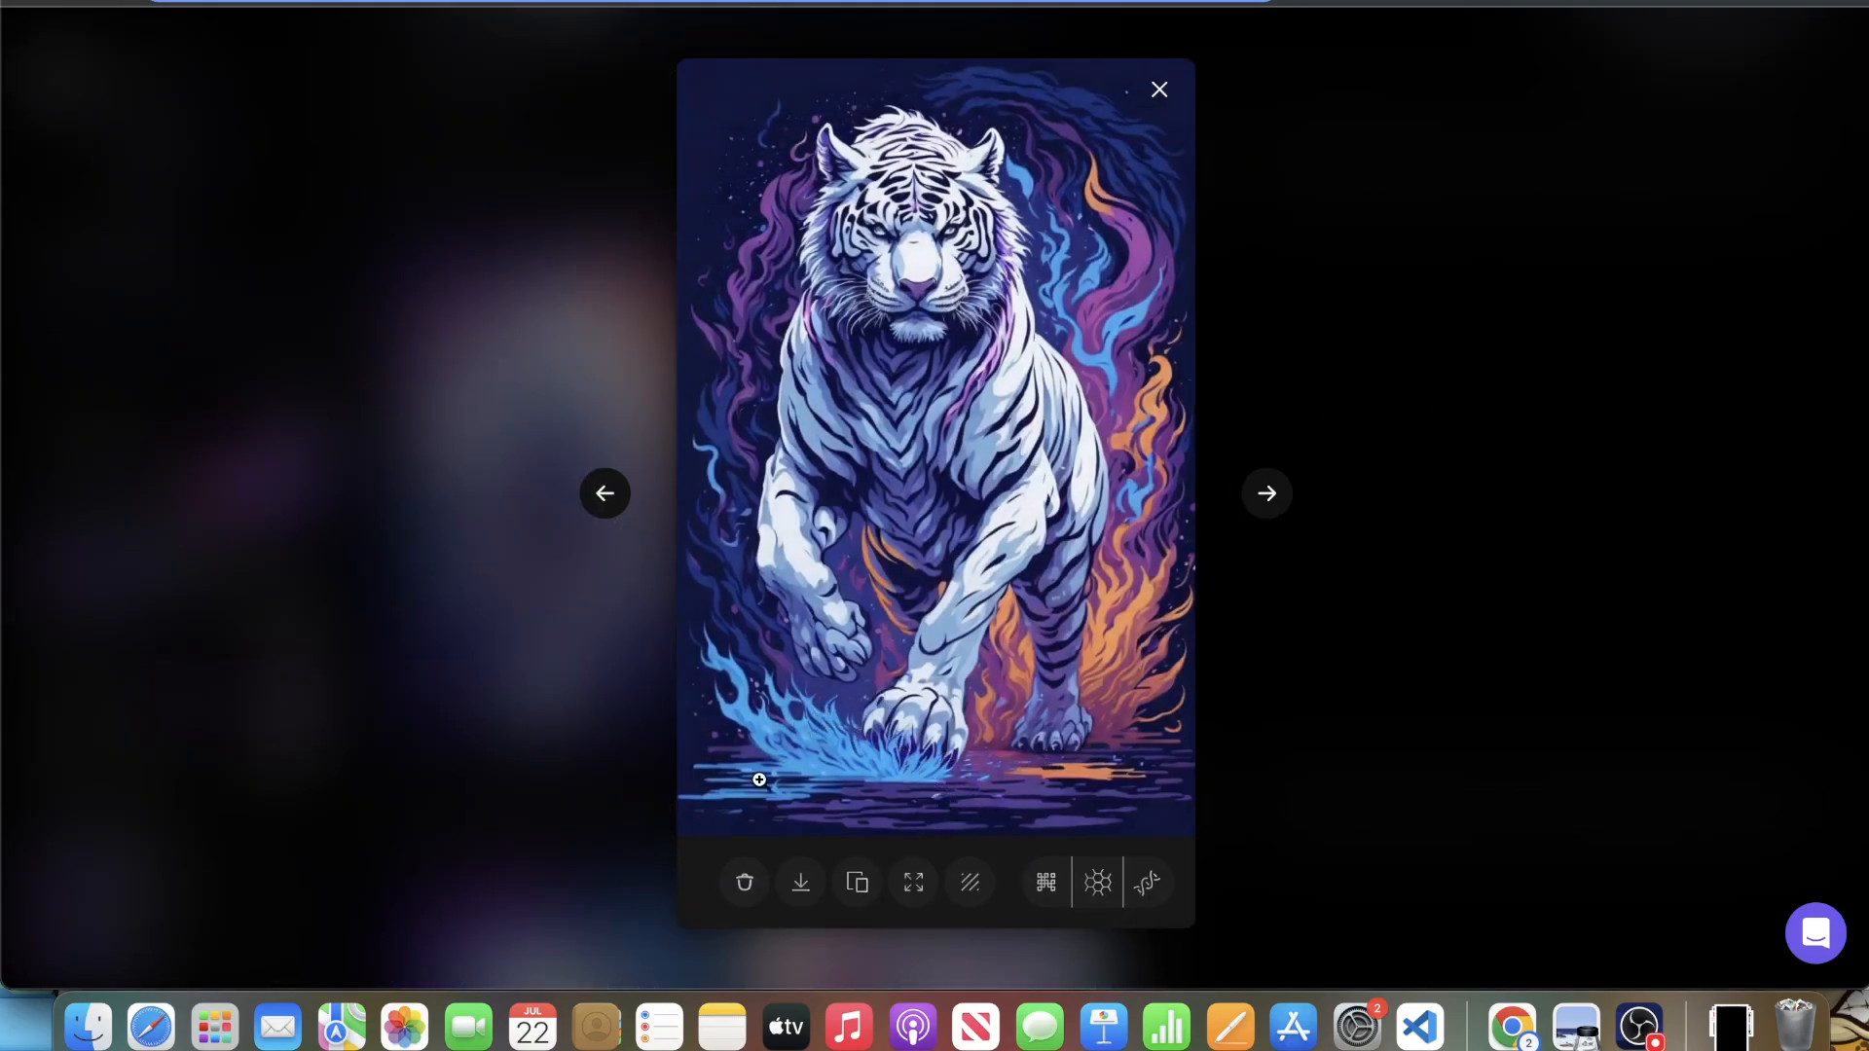
{"action": "left_click", "coordinate": [1456, 665]}
{"action": "left_click", "coordinate": [650, 466]}
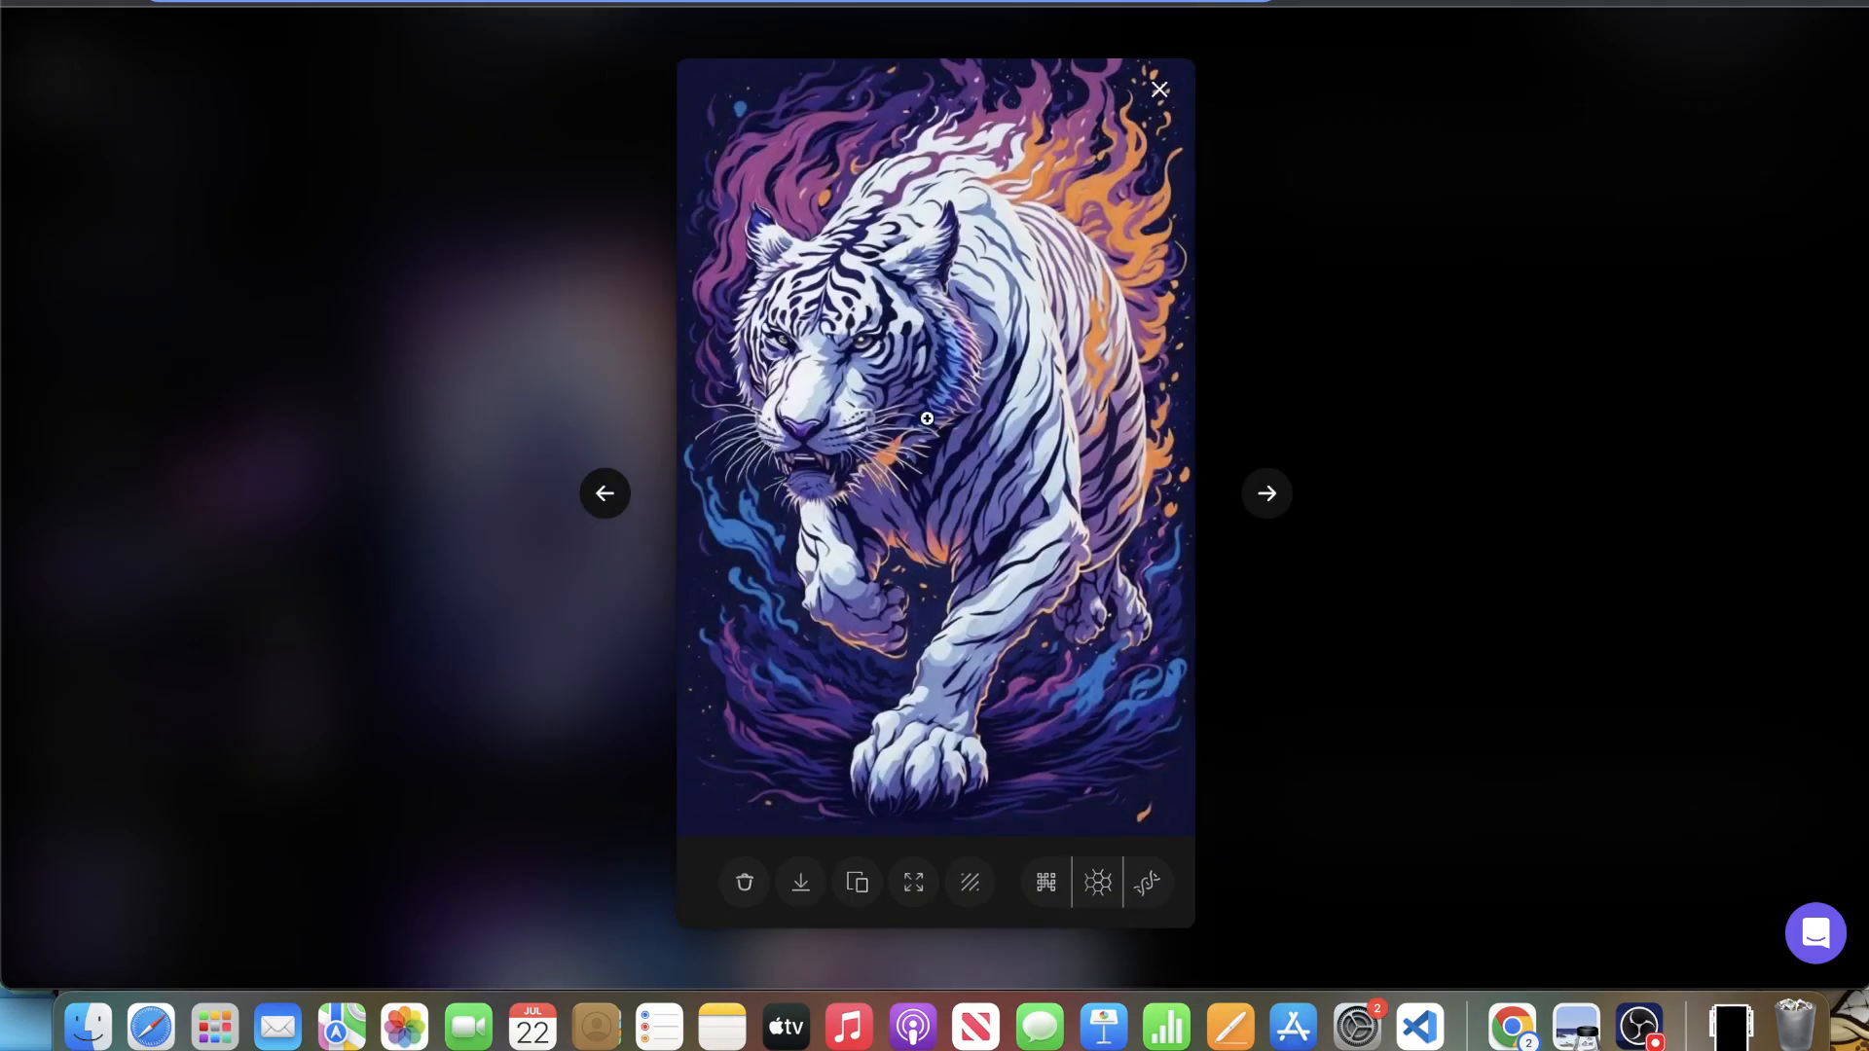
{"action": "left_click", "coordinate": [1300, 287]}
- Apply Creative Upscale to the second image of the inferno tiger generation
{"action": "scroll", "coordinate": [1071, 282], "scroll_direction": "up", "scroll_amount": 5}
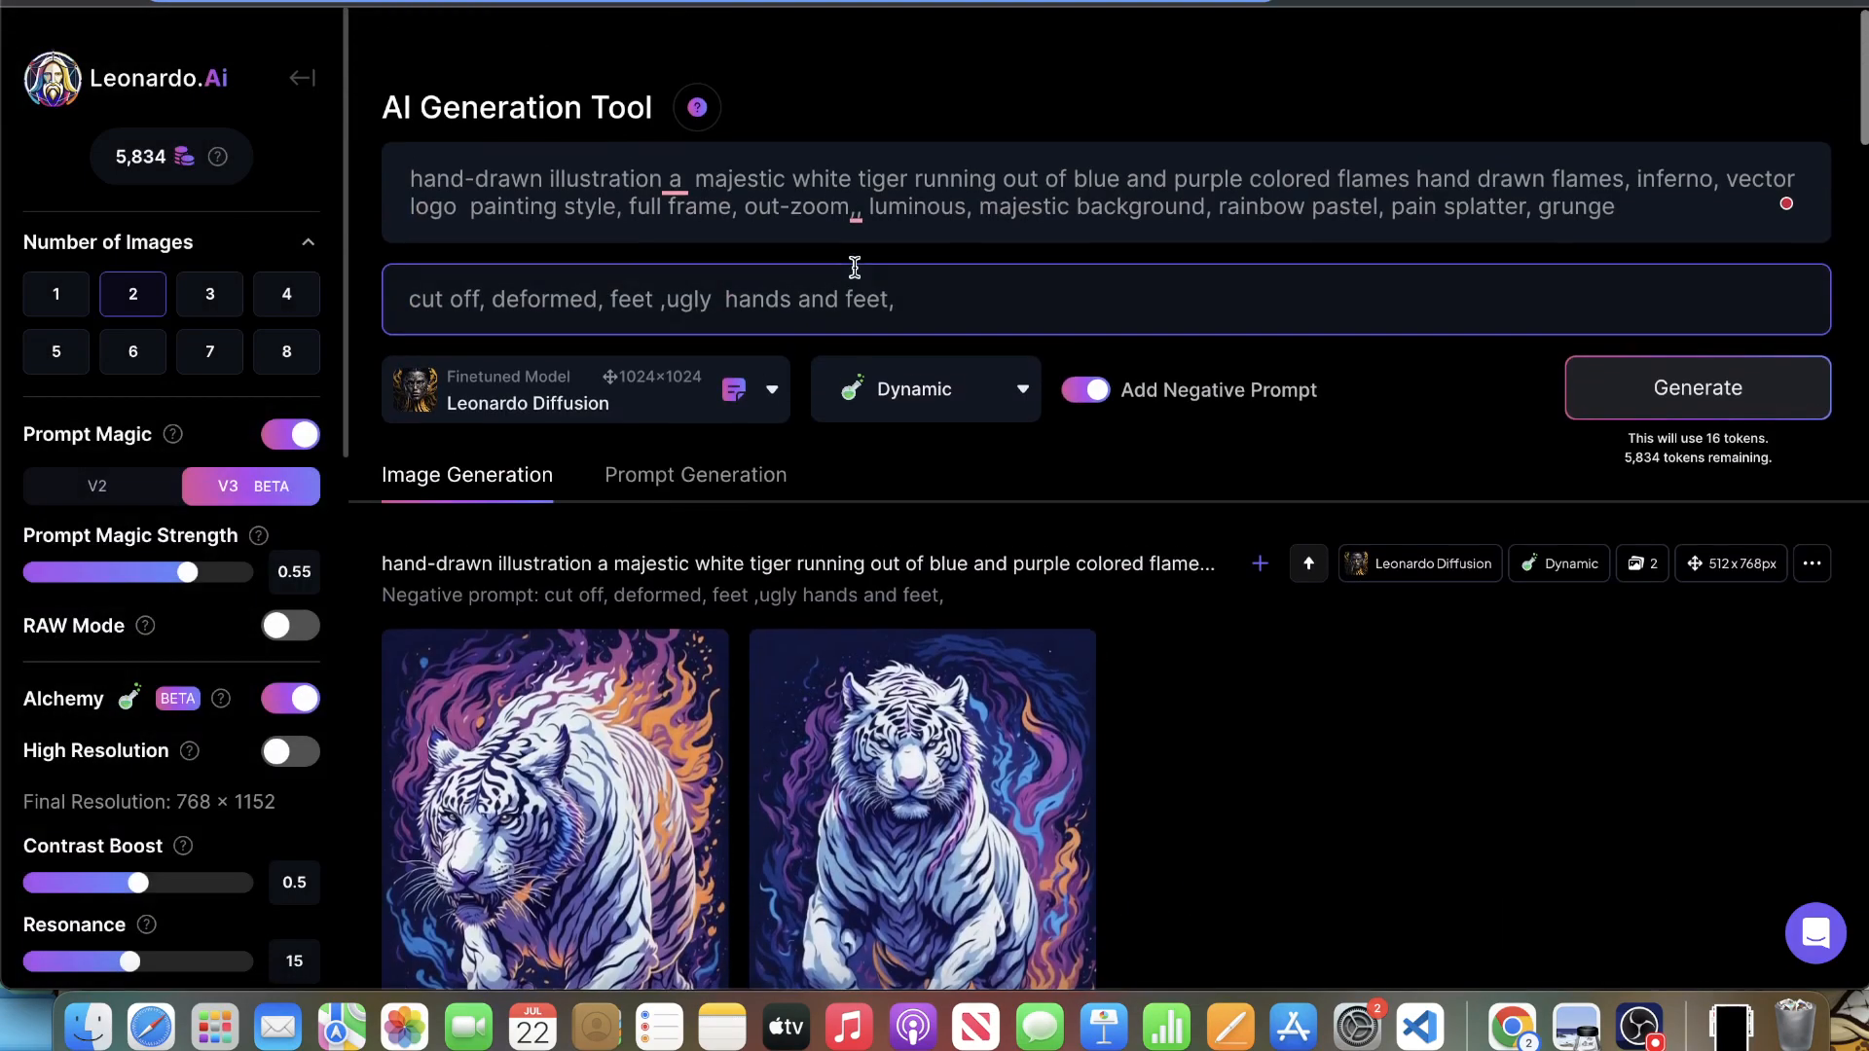
{"action": "scroll", "coordinate": [862, 269], "scroll_direction": "down", "scroll_amount": 3}
{"action": "left_click", "coordinate": [971, 680]}
- Replace "white tiger" with "rooster" in the prompt and generate two images
{"action": "scroll", "coordinate": [1239, 445], "scroll_direction": "up", "scroll_amount": 3}
{"action": "scroll", "coordinate": [1239, 445], "scroll_direction": "down", "scroll_amount": 1}
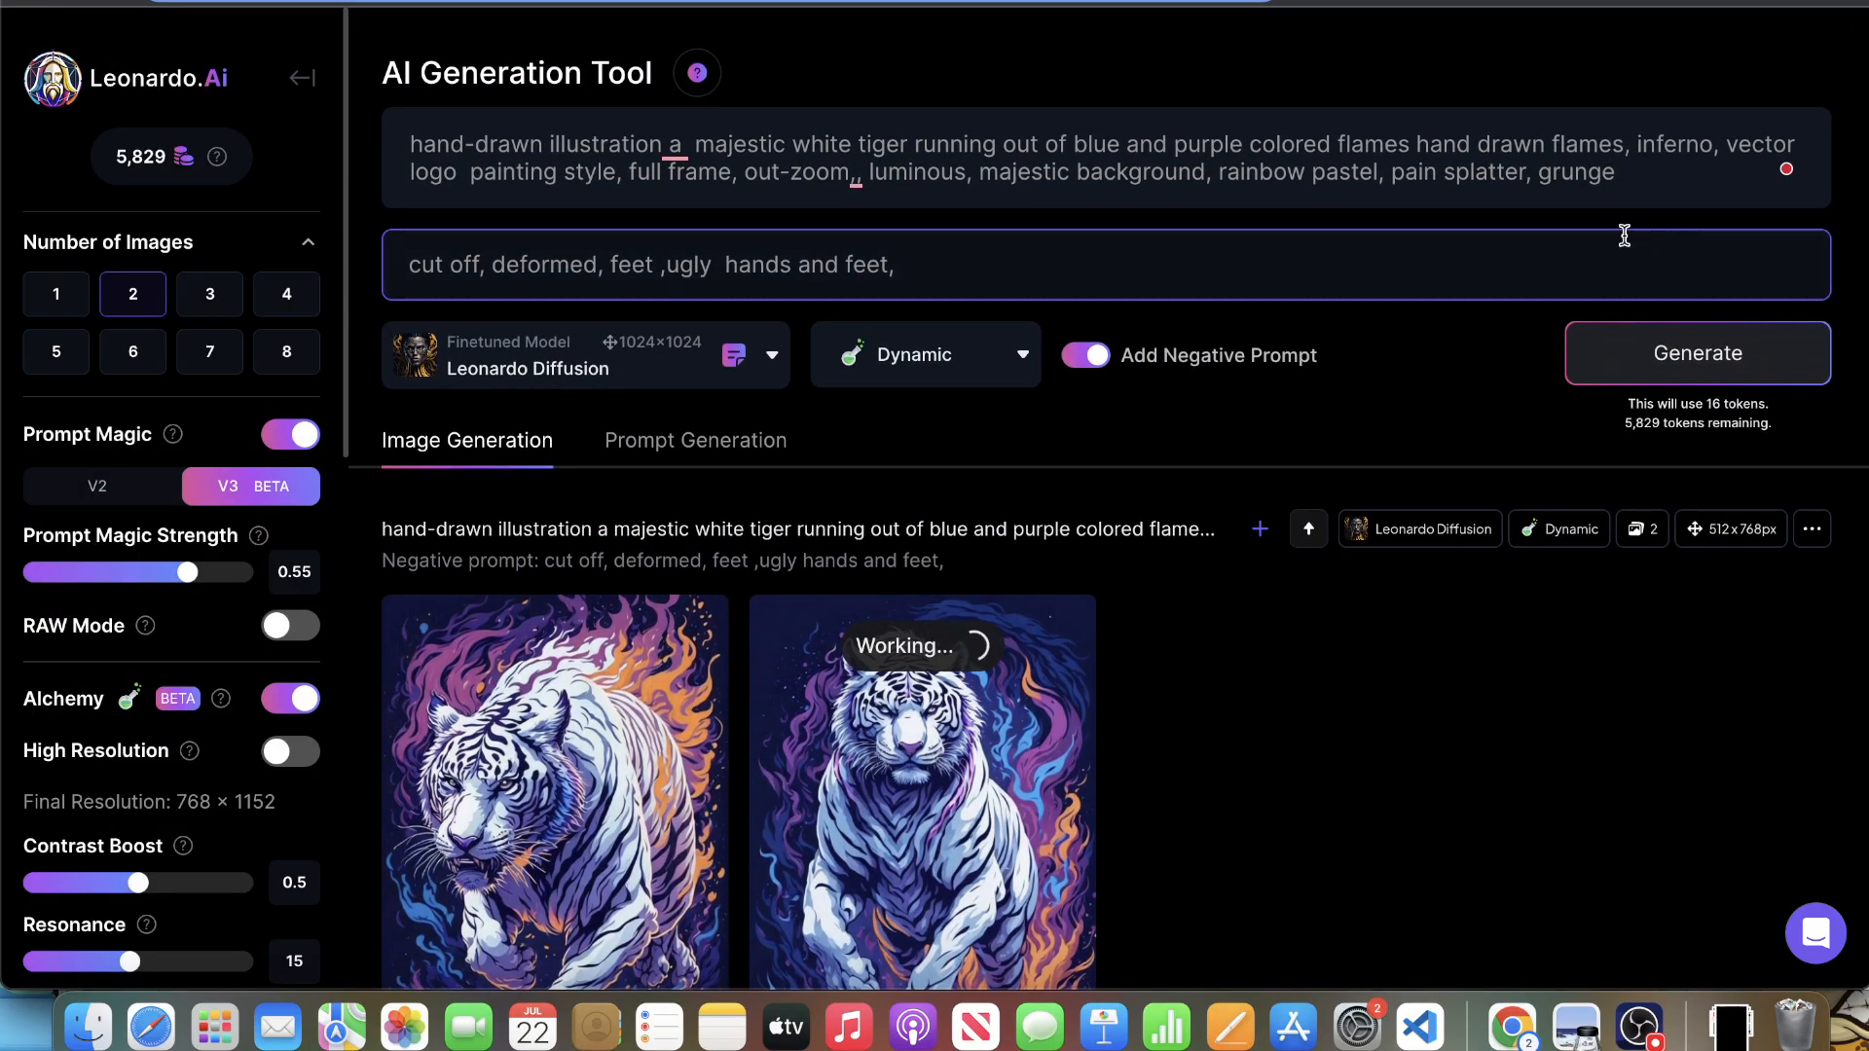
{"action": "left_click", "coordinate": [892, 144]}
{"action": "double_click", "coordinate": [888, 144]}
{"action": "double_click", "coordinate": [829, 143]}
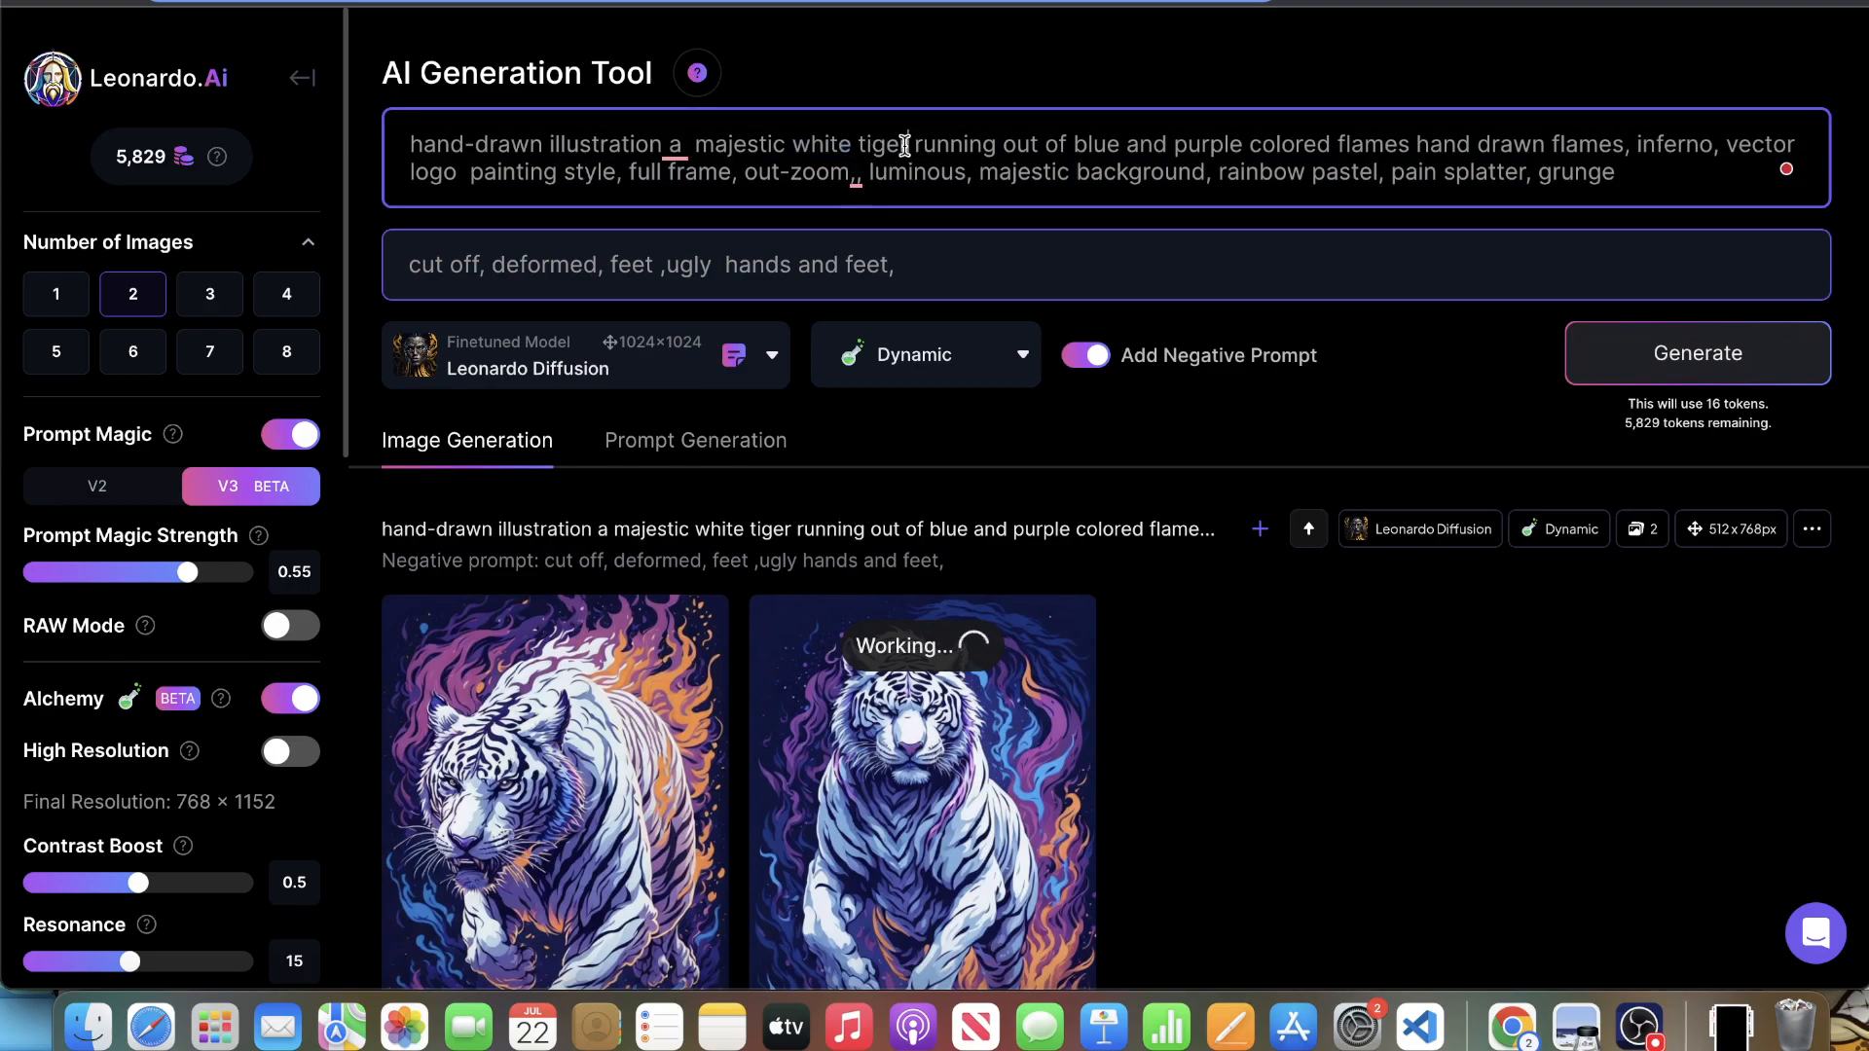
{"action": "left_click_drag", "start_coordinate": [907, 145], "coordinate": [806, 144]}
{"action": "key", "text": "BackSpace"}
{"action": "key", "text": "BackSpace"}
{"action": "type", "text": "rooster"}
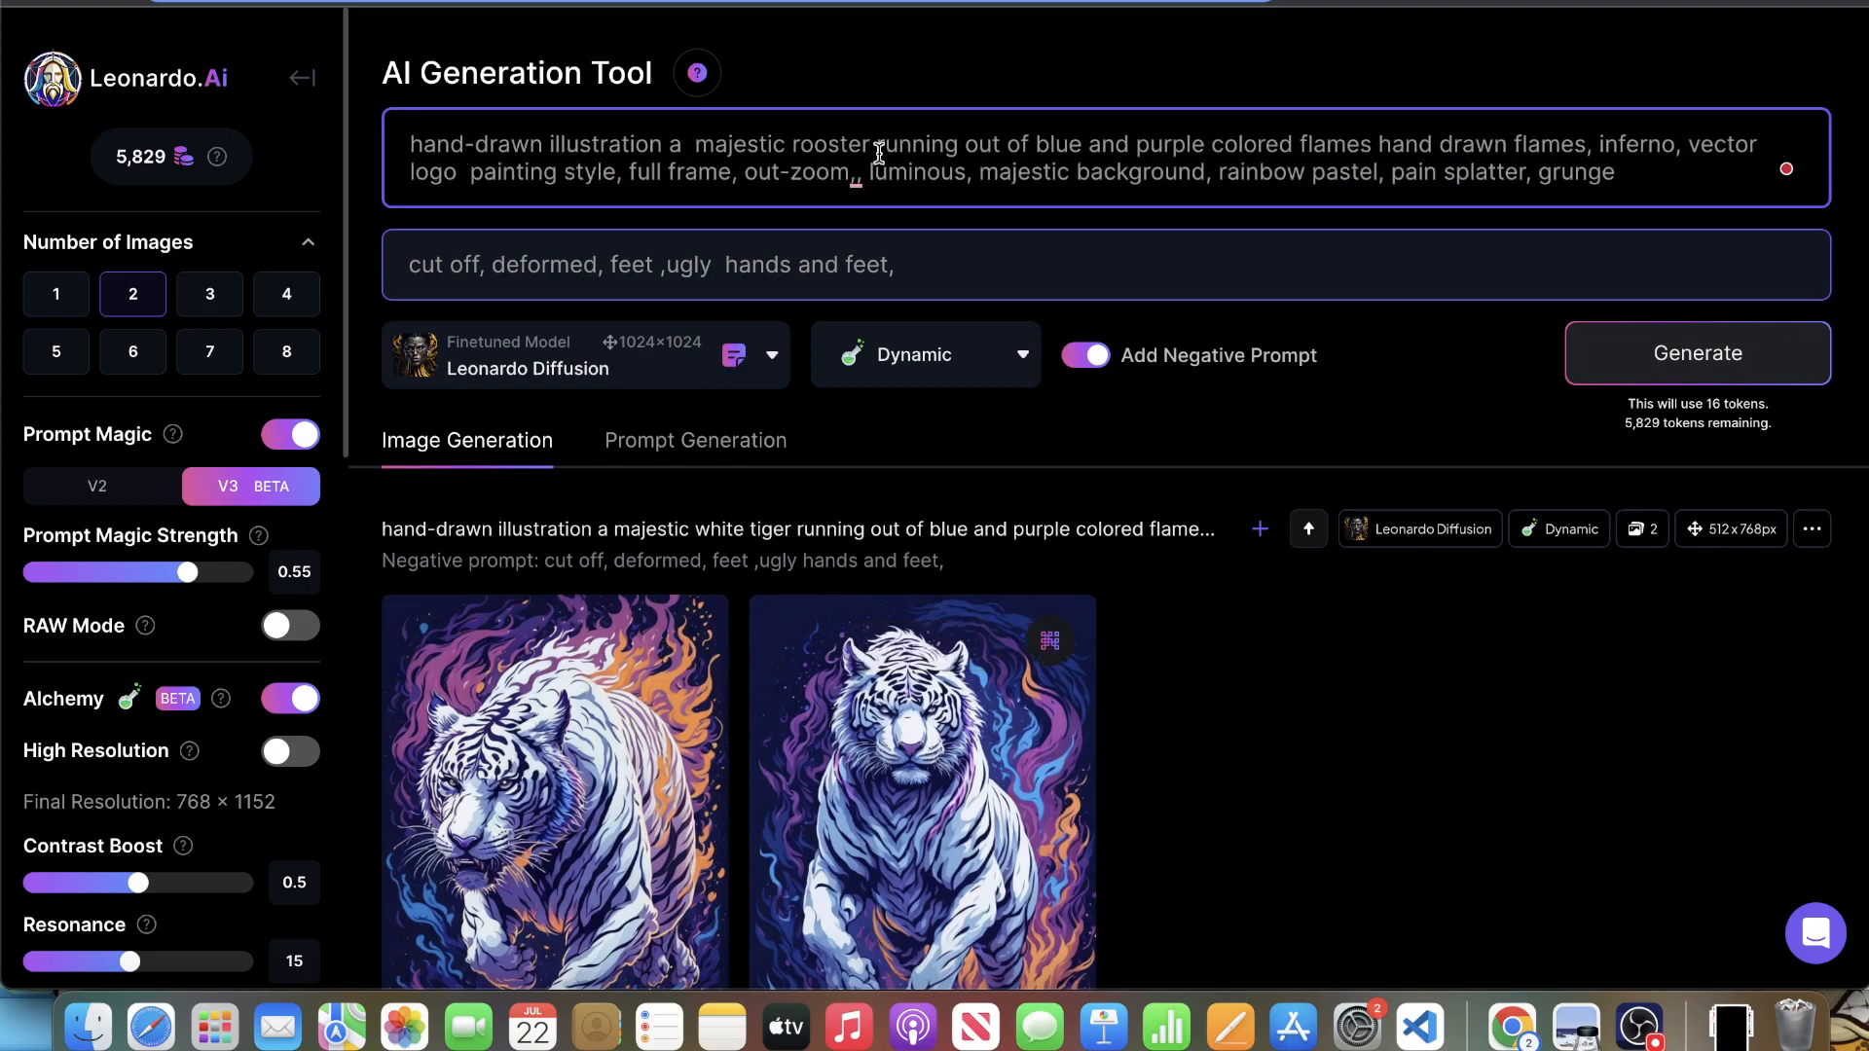
{"action": "left_click", "coordinate": [1666, 343]}
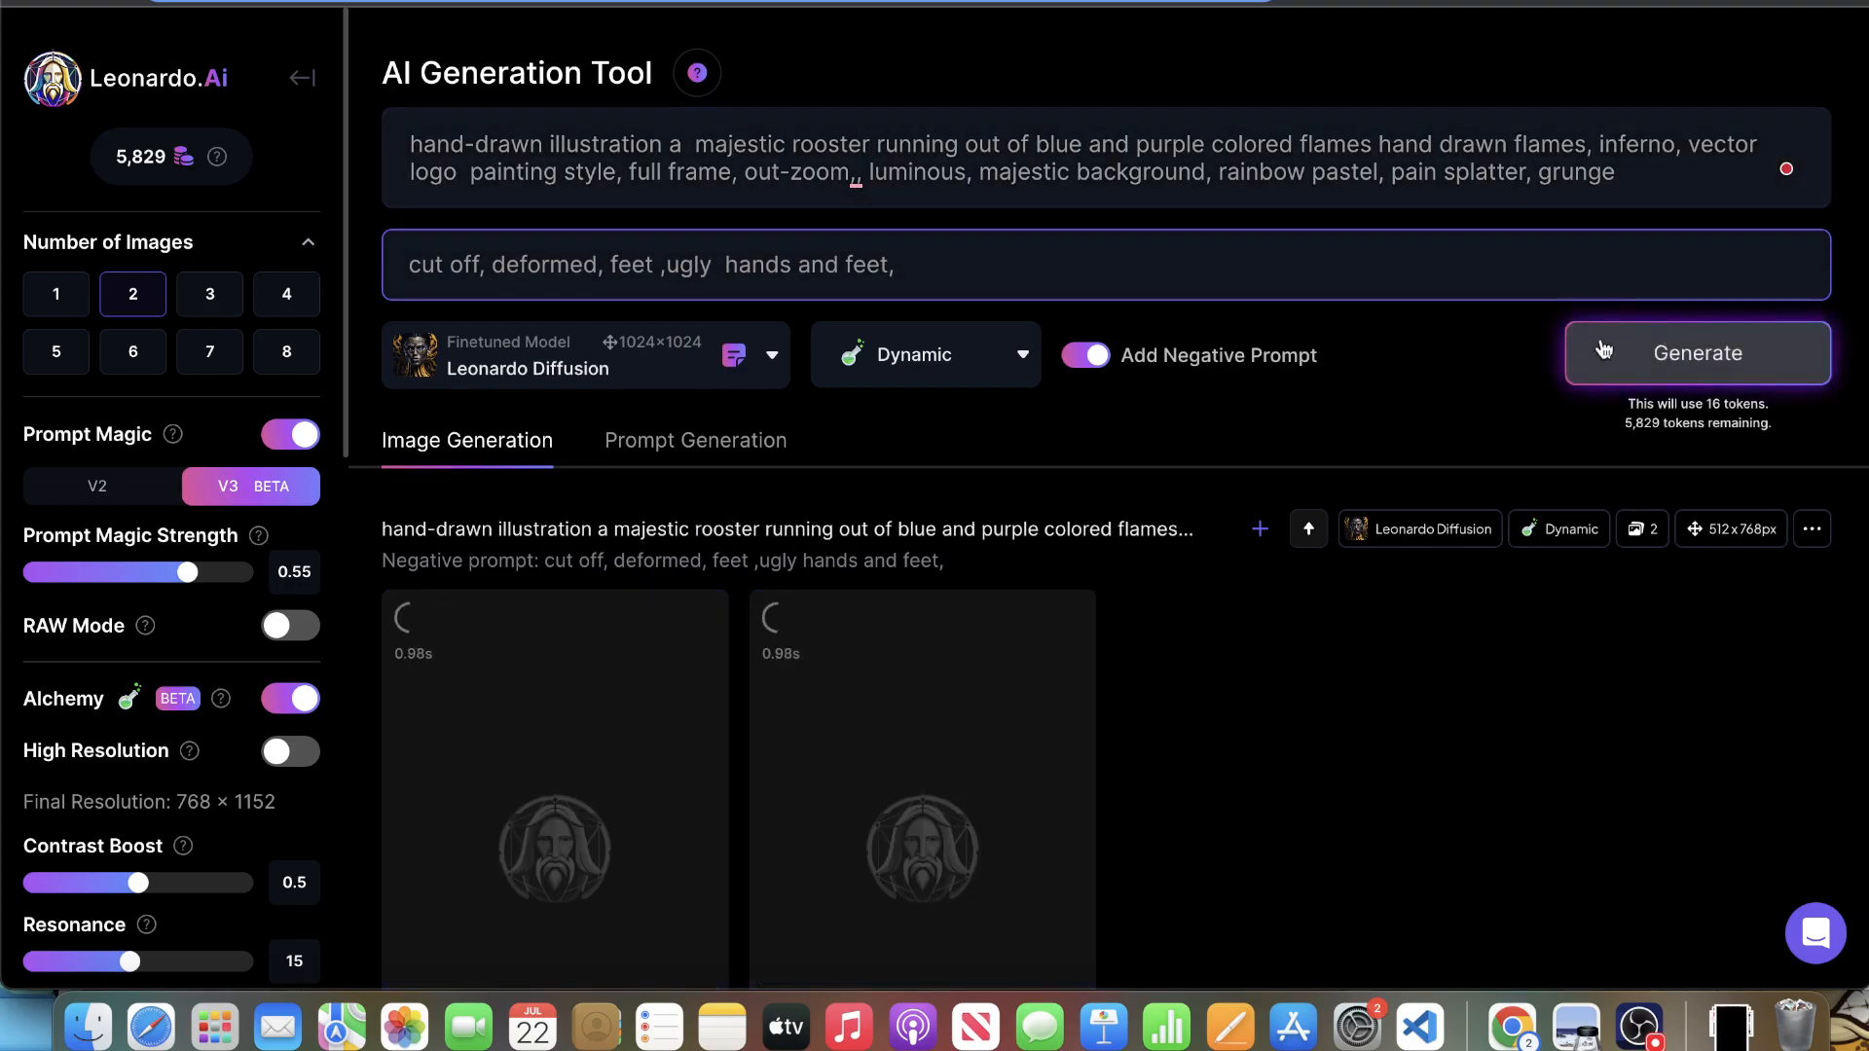
- View the first image of the new rooster generation enlarged, and close the preview
{"action": "scroll", "coordinate": [1255, 389], "scroll_direction": "down", "scroll_amount": 2}
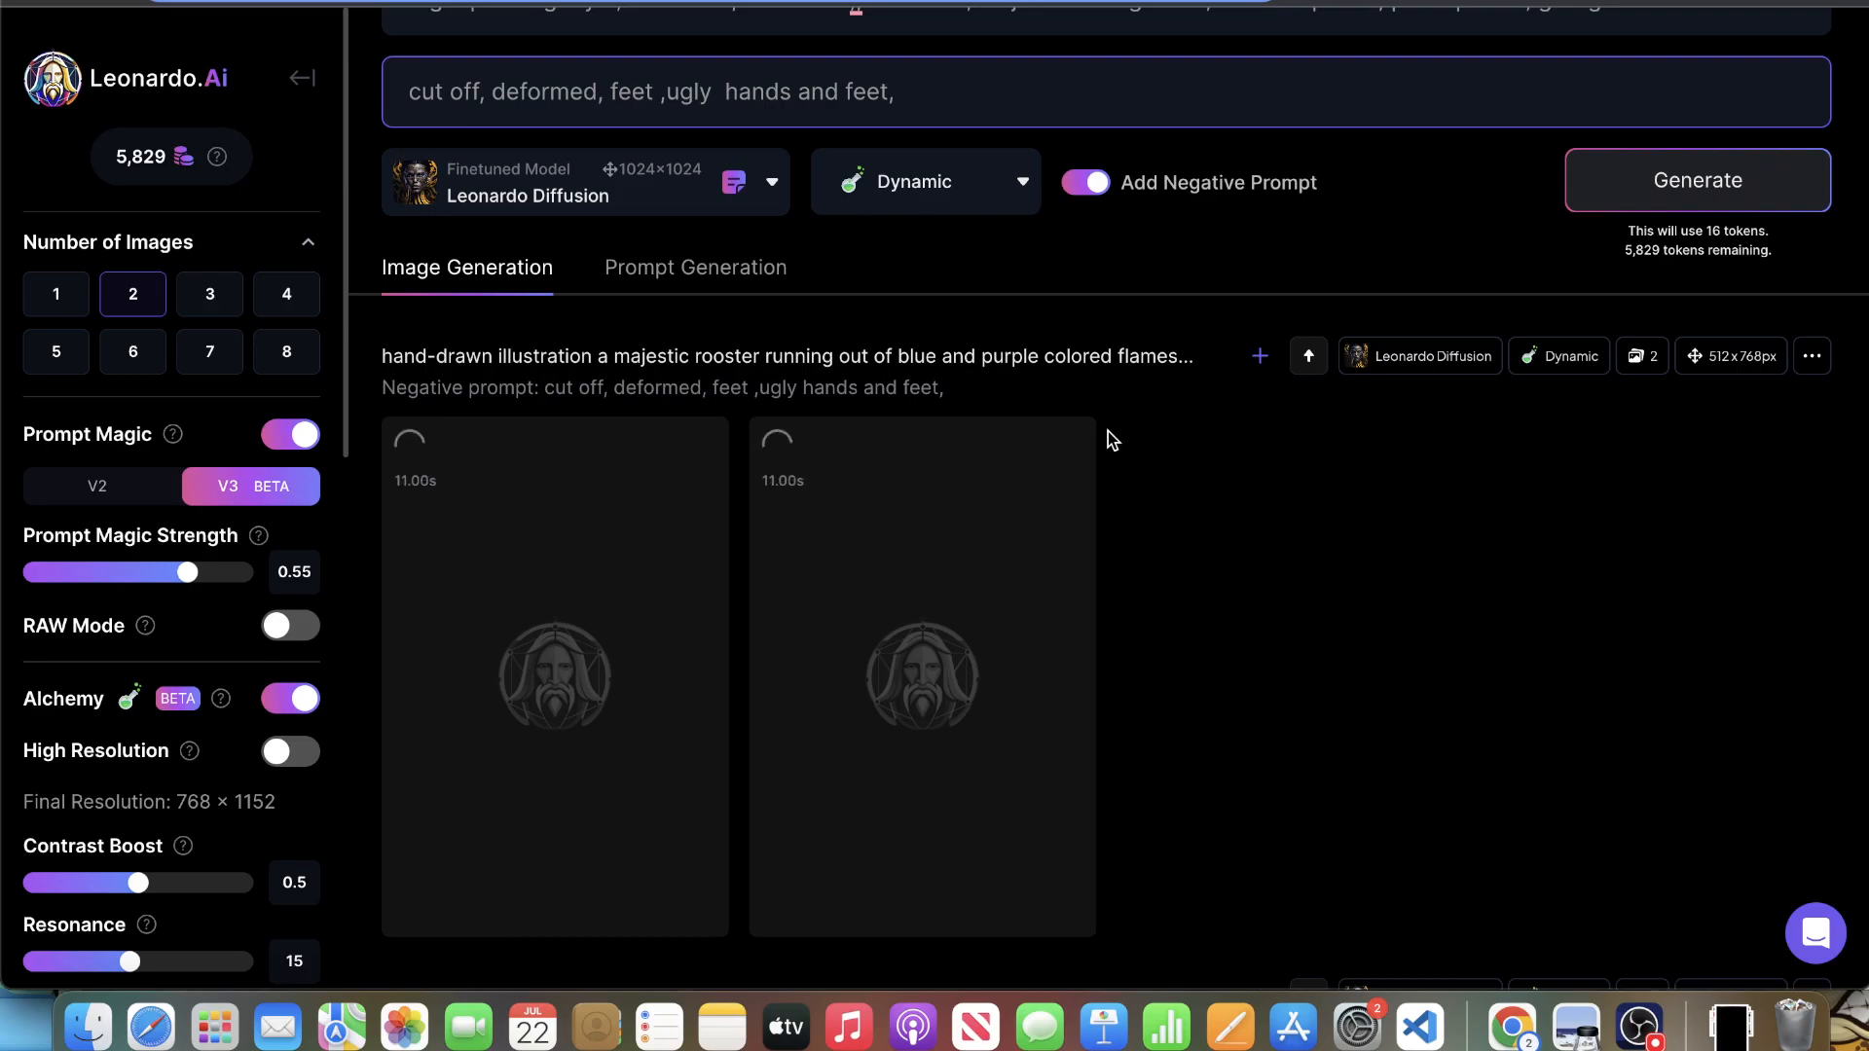
{"action": "scroll", "coordinate": [1076, 471], "scroll_direction": "down", "scroll_amount": 2}
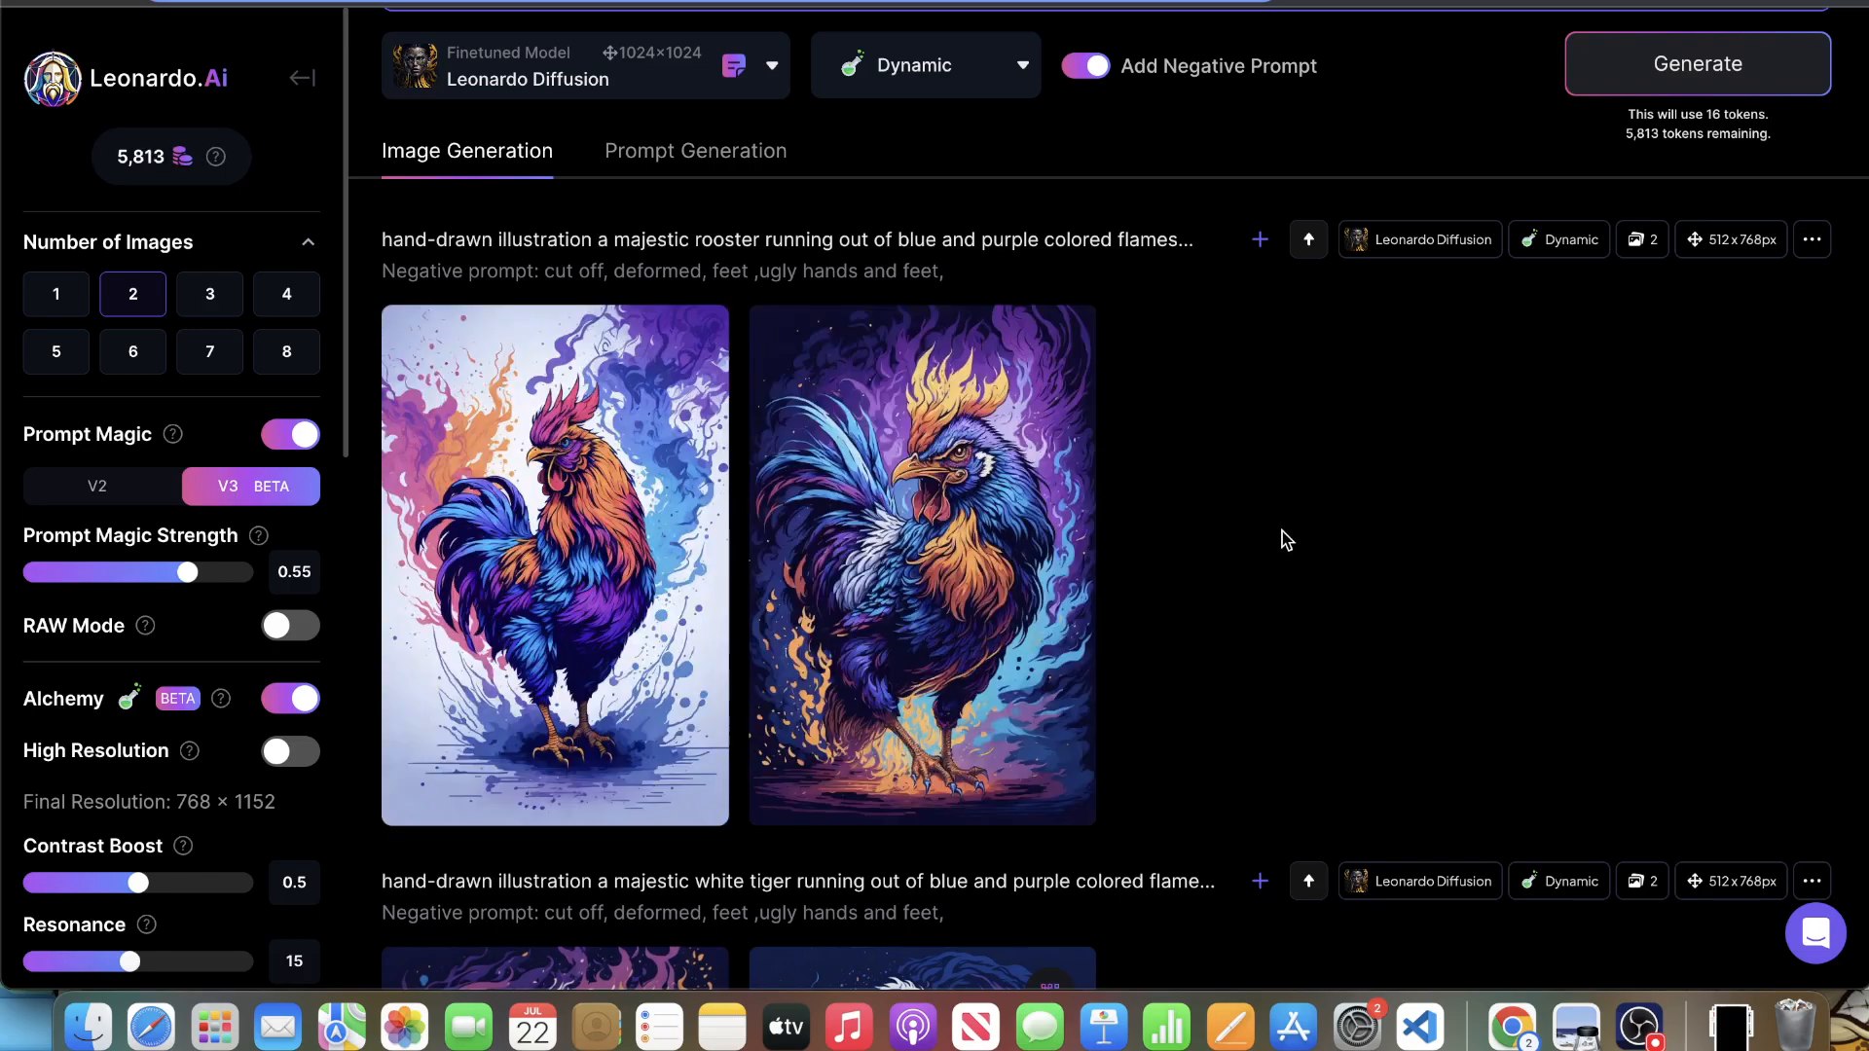
{"action": "scroll", "coordinate": [1266, 555], "scroll_direction": "down", "scroll_amount": 1}
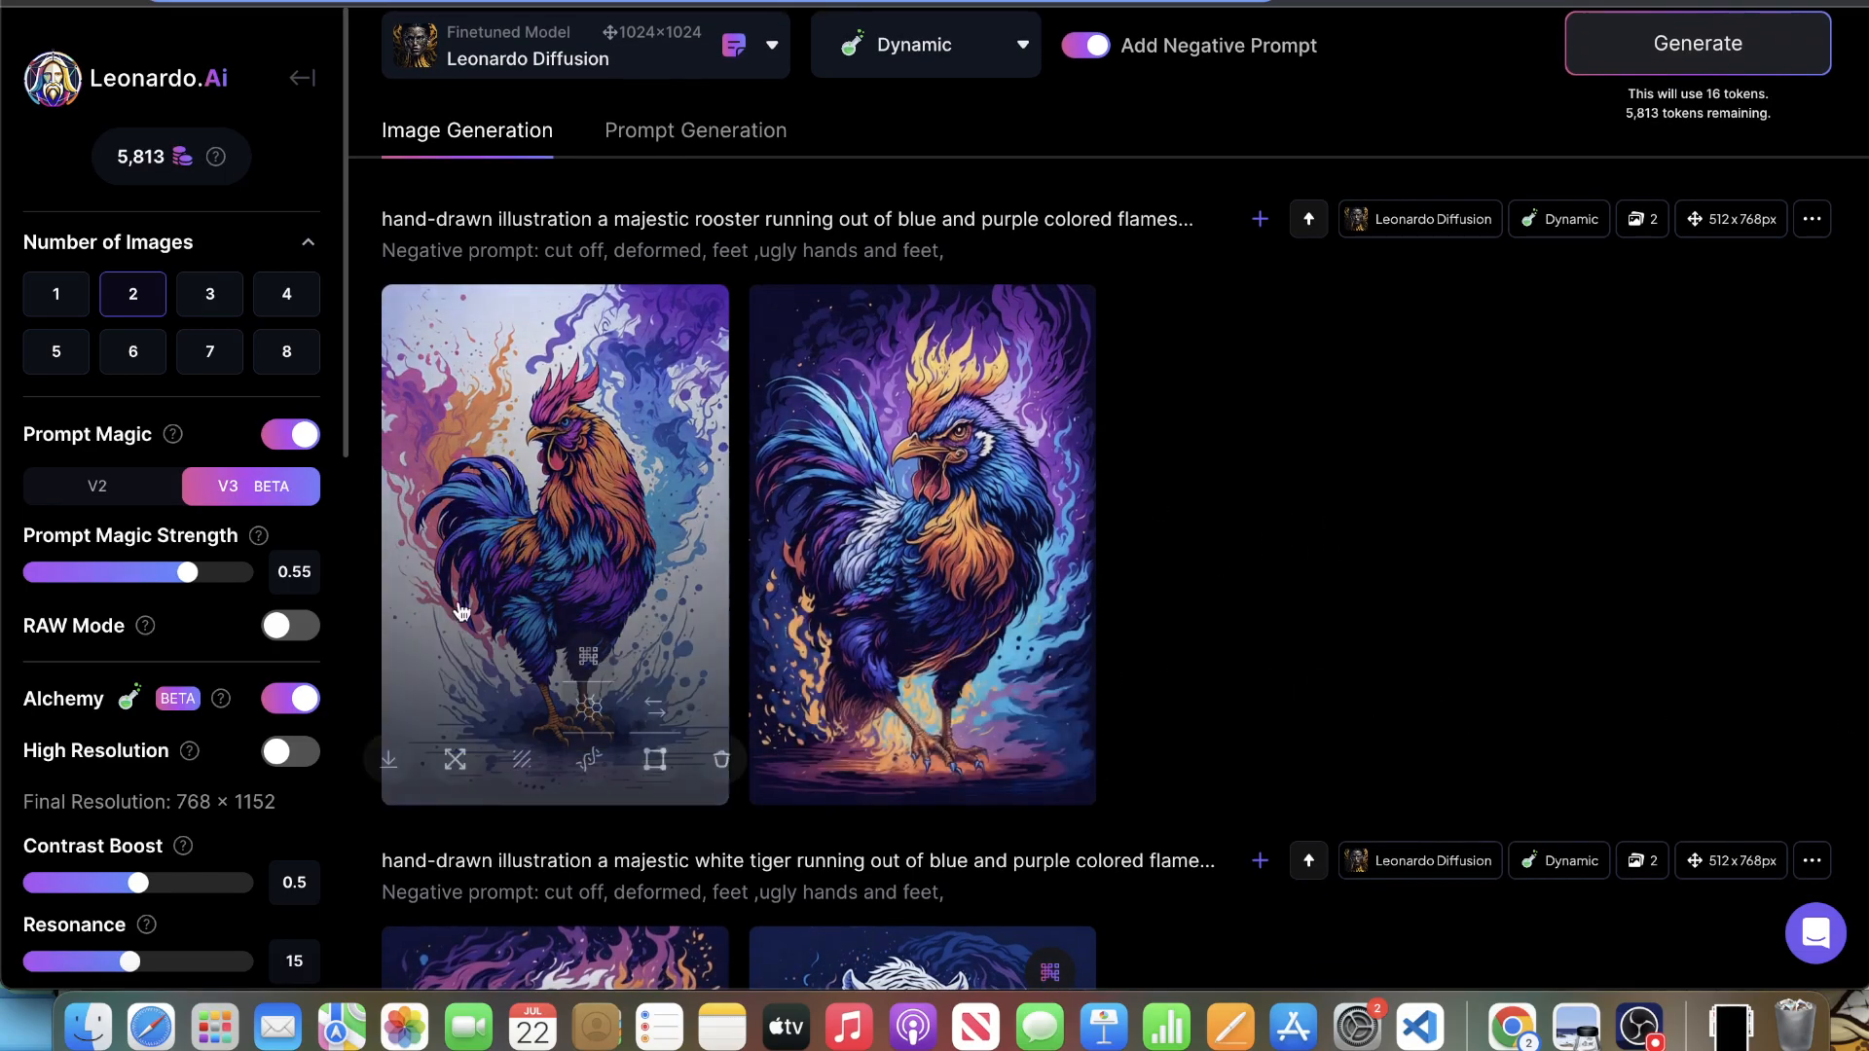
{"action": "left_click", "coordinate": [455, 567]}
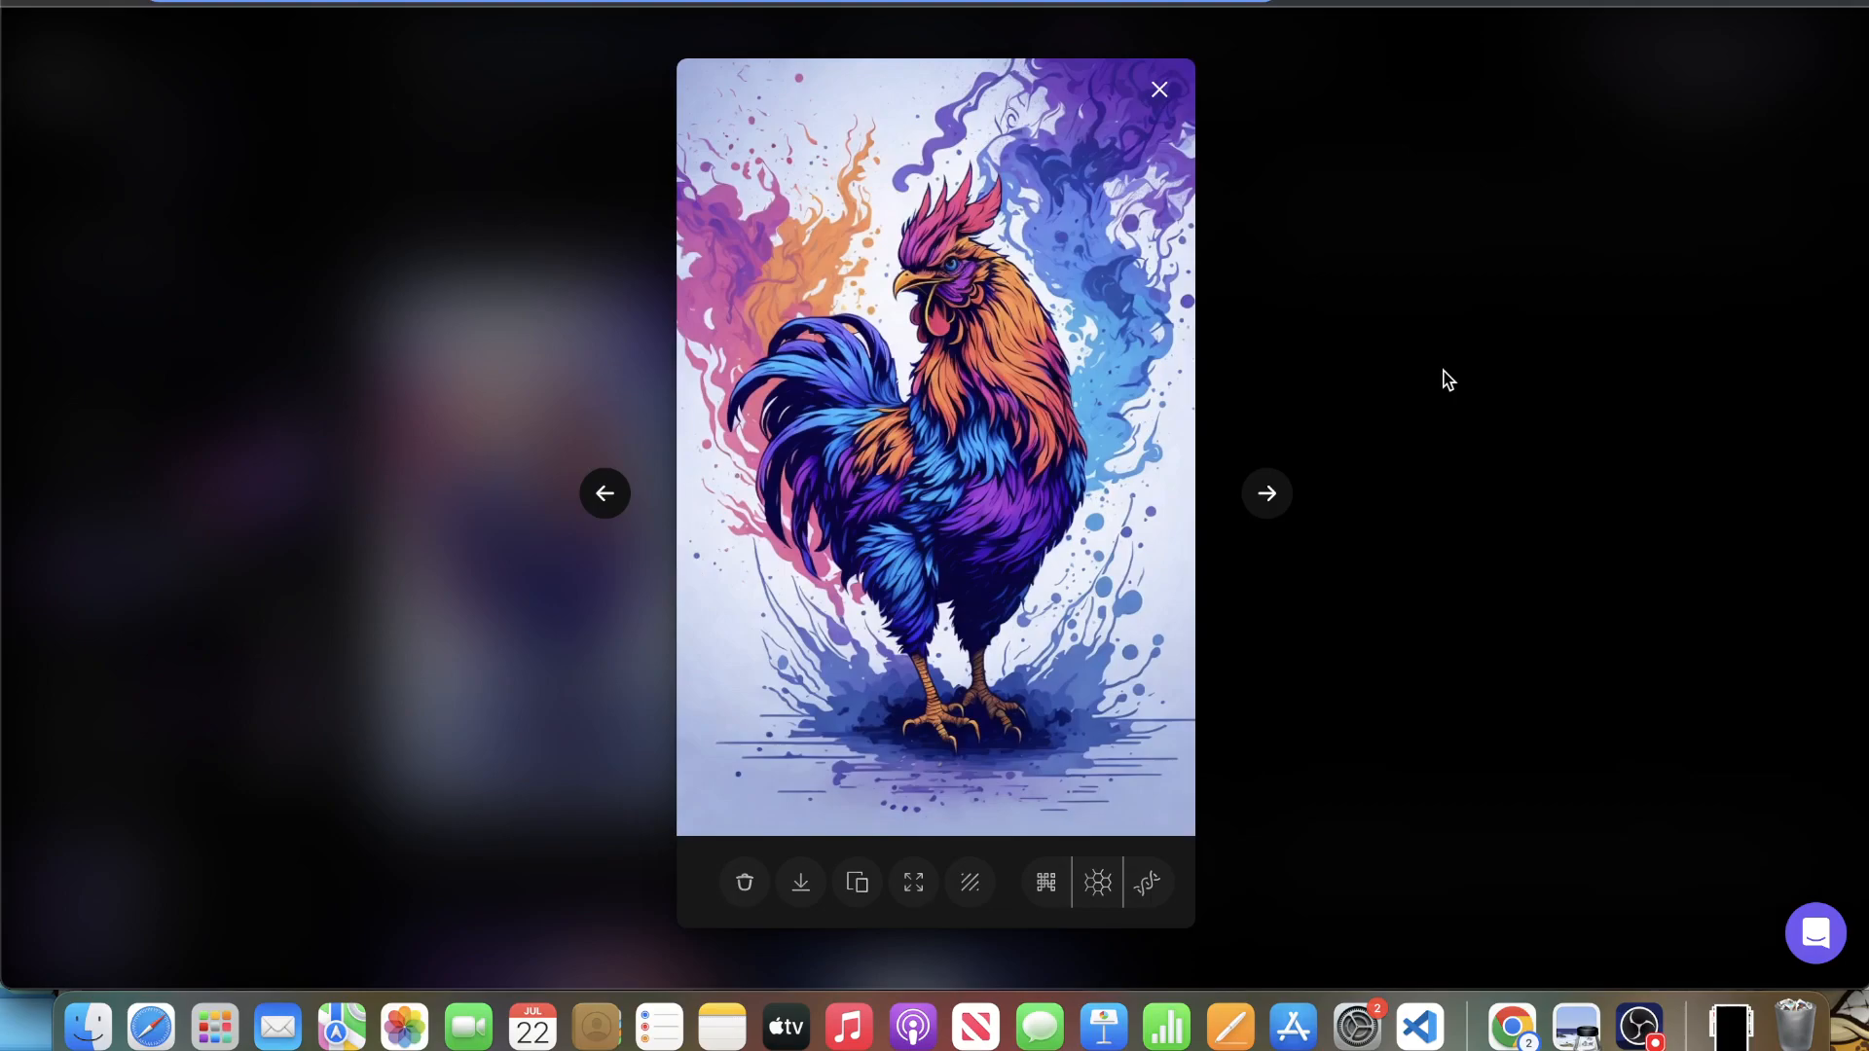
{"action": "left_click", "coordinate": [1470, 380]}
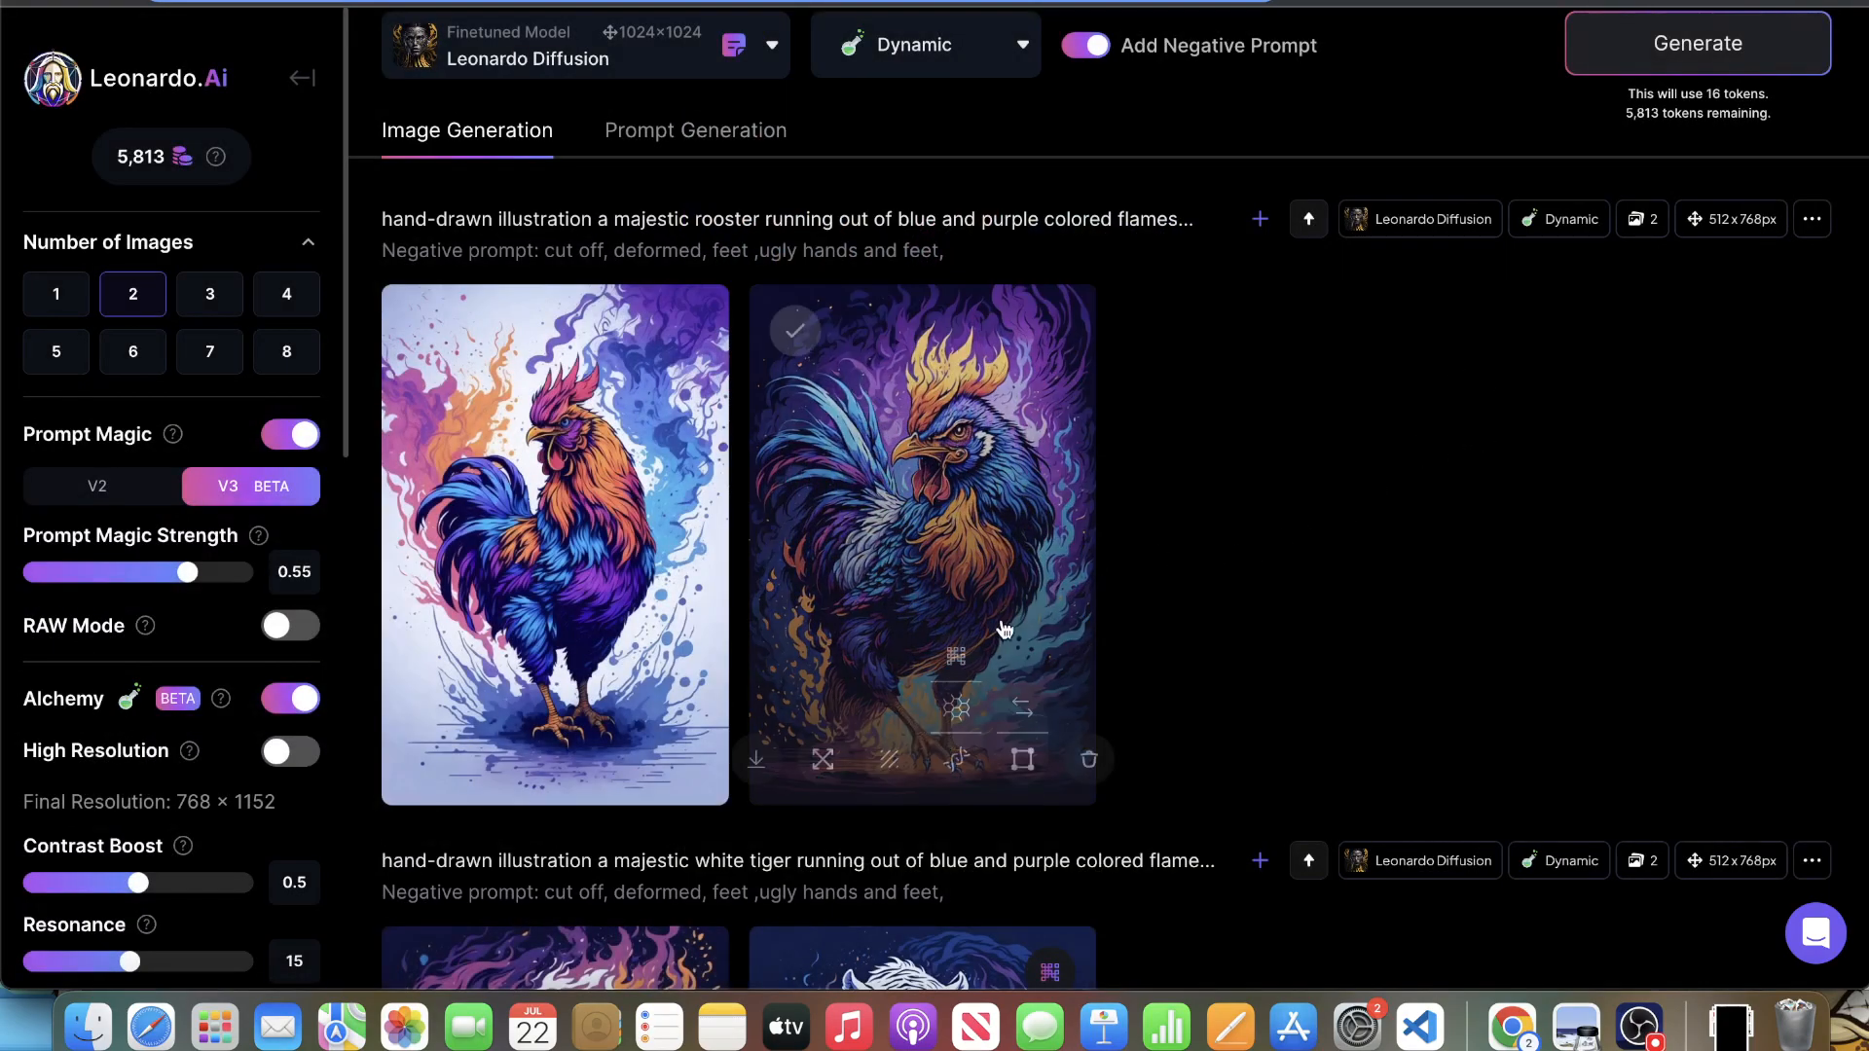
- Apply Creative Upscale to both images of the first rooster generation
{"action": "mouse_move", "coordinate": [848, 656]}
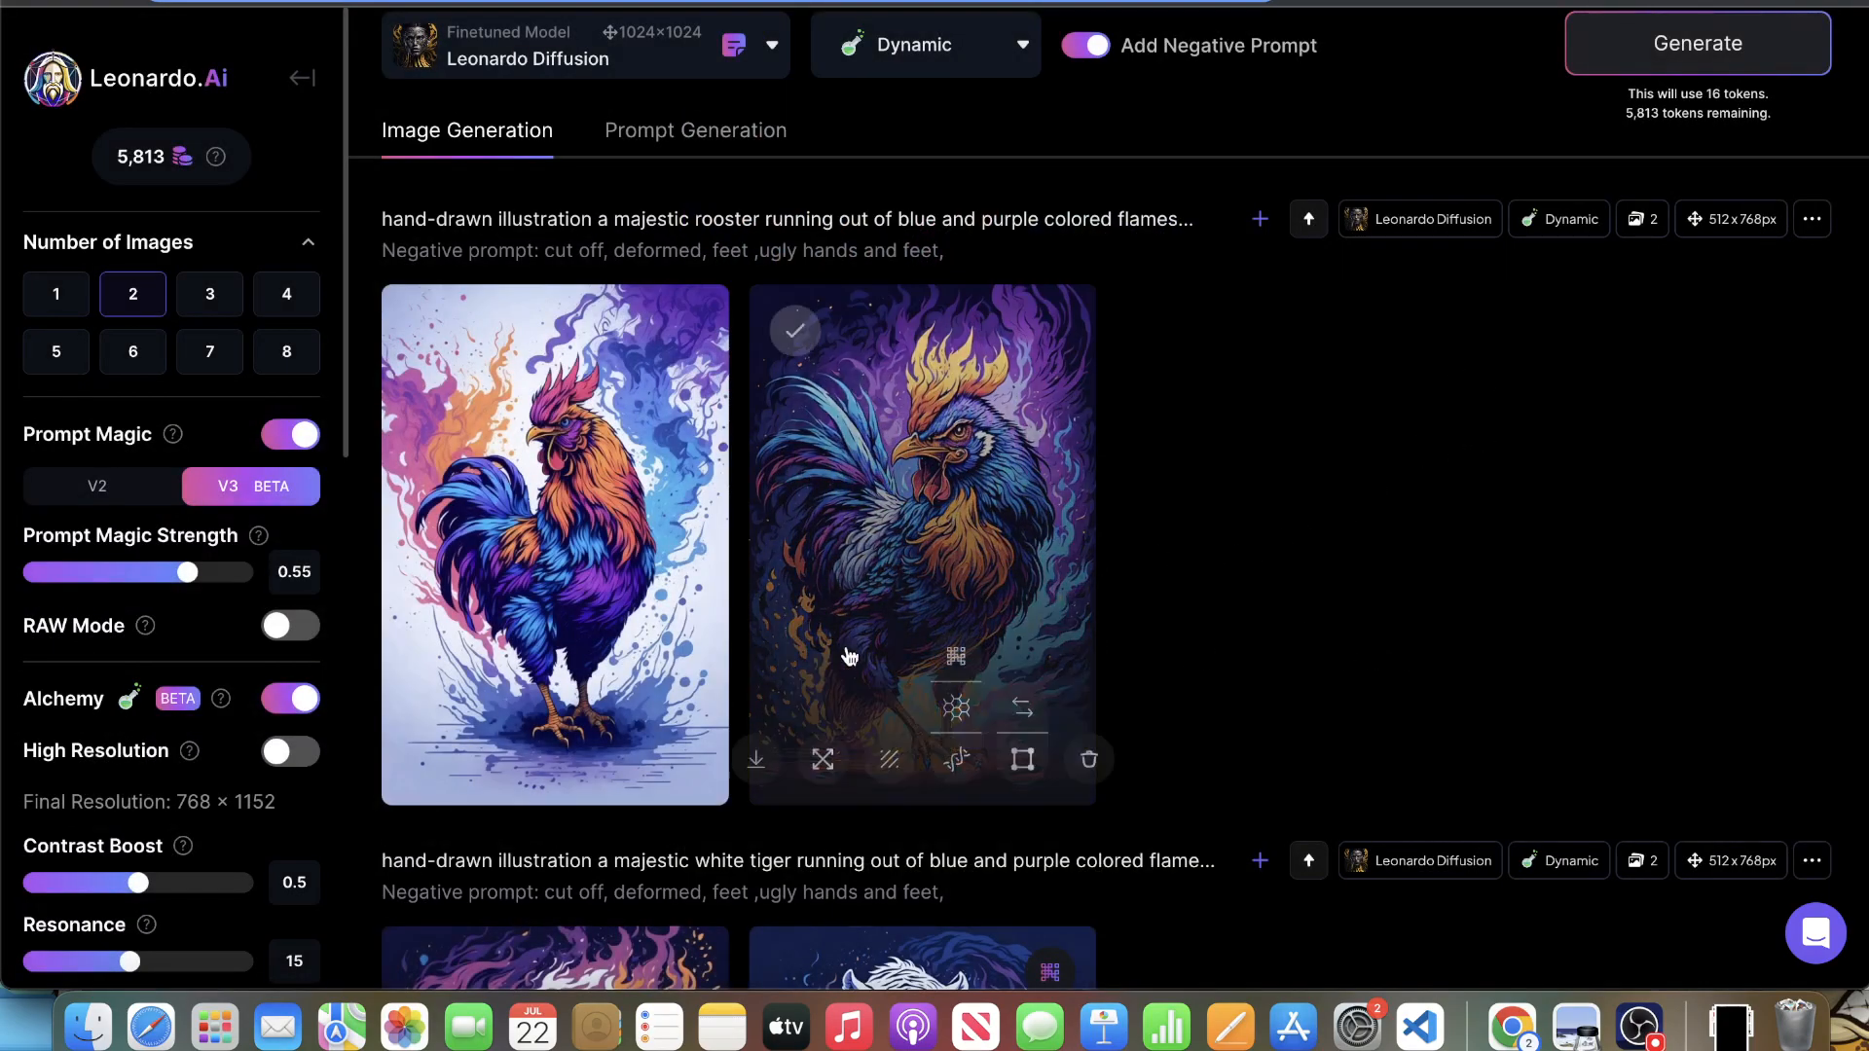
{"action": "left_click", "coordinate": [956, 656]}
{"action": "left_click", "coordinate": [588, 656]}
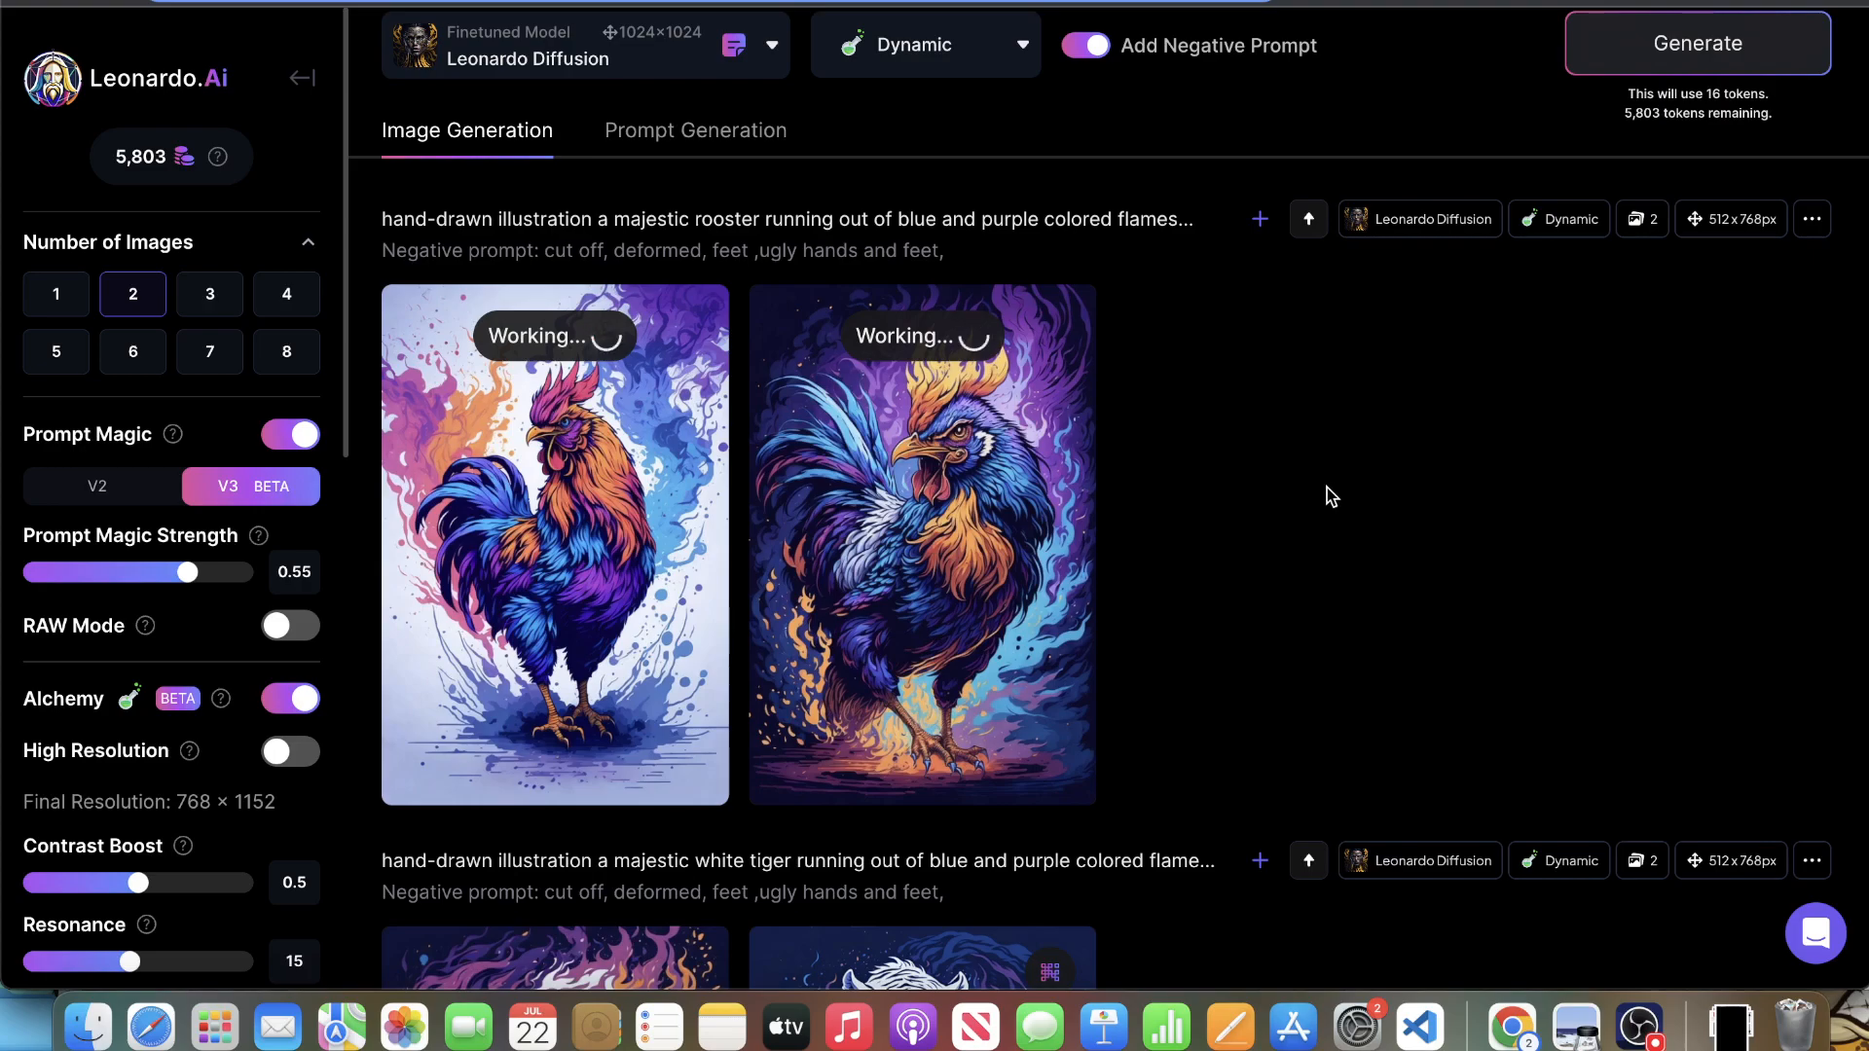
- Generate two more images from the same rooster prompt
{"action": "scroll", "coordinate": [1369, 367], "scroll_direction": "down", "scroll_amount": 8}
{"action": "scroll", "coordinate": [1284, 321], "scroll_direction": "up", "scroll_amount": 5}
{"action": "scroll", "coordinate": [1265, 333], "scroll_direction": "up", "scroll_amount": 2}
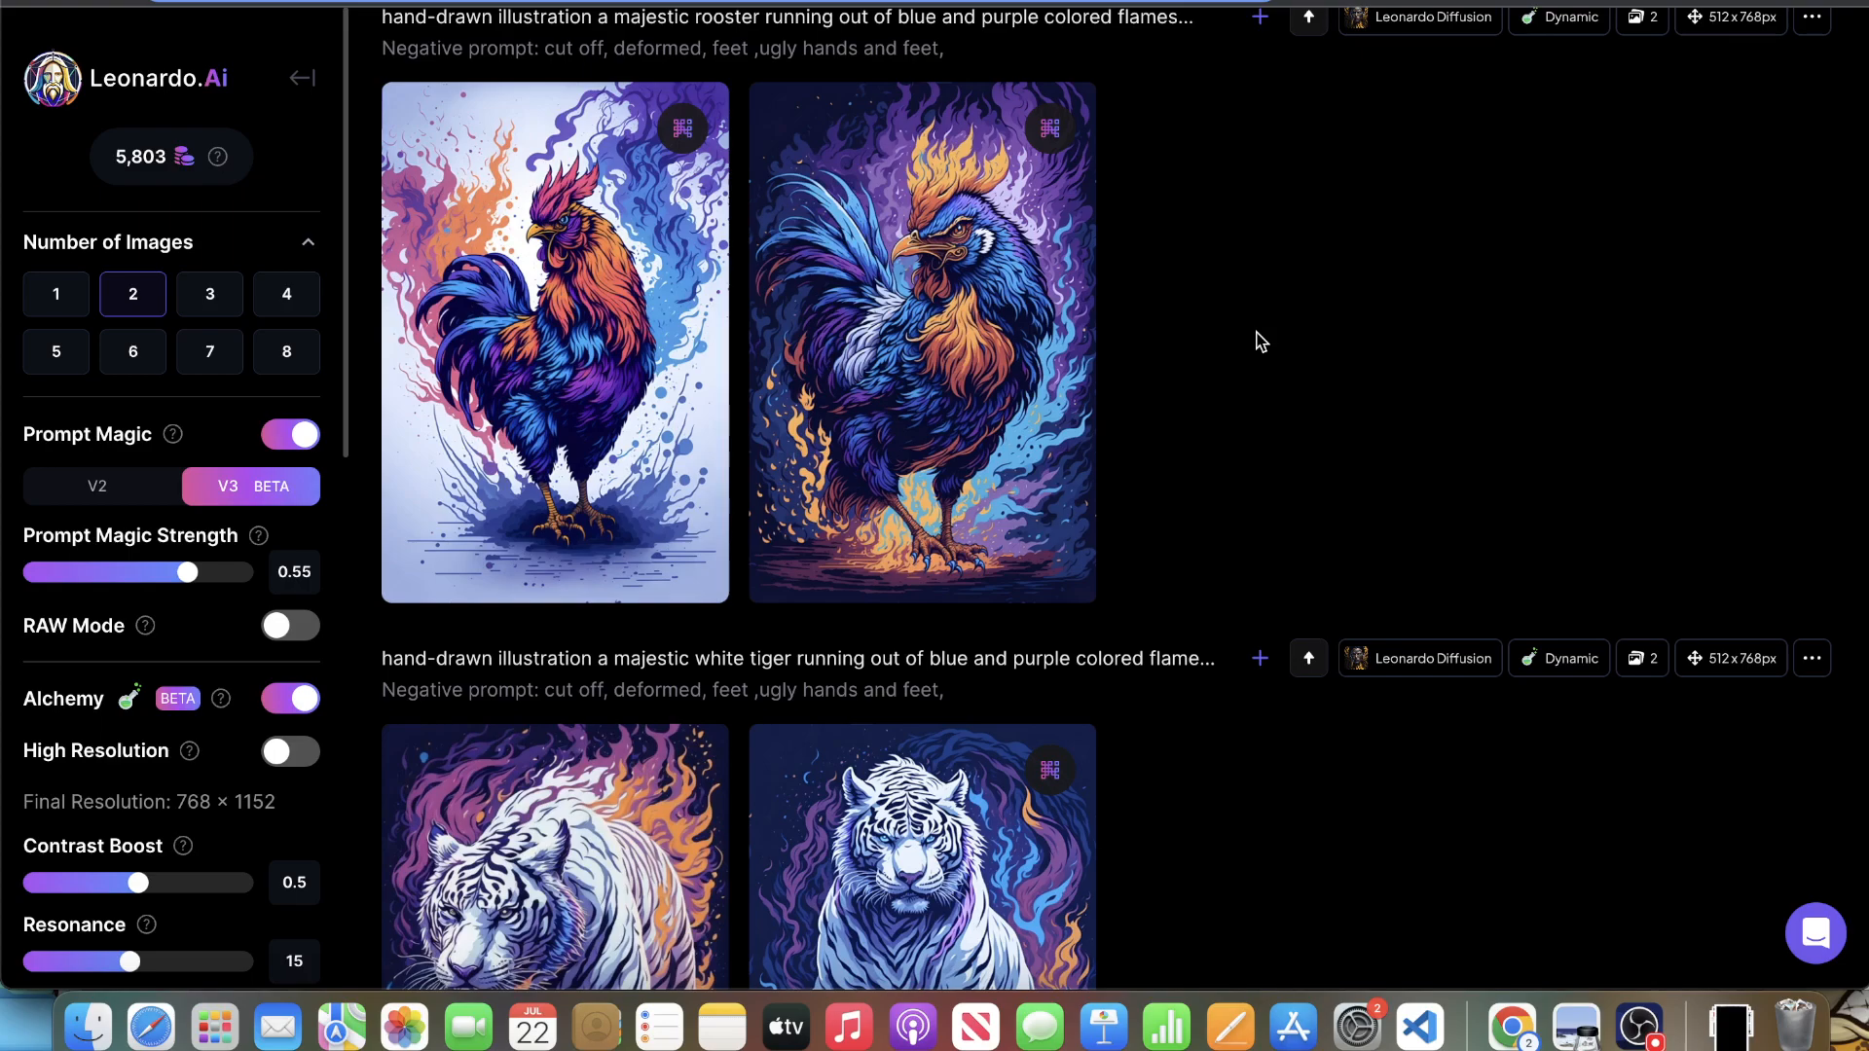
{"action": "scroll", "coordinate": [1255, 345], "scroll_direction": "up", "scroll_amount": 3}
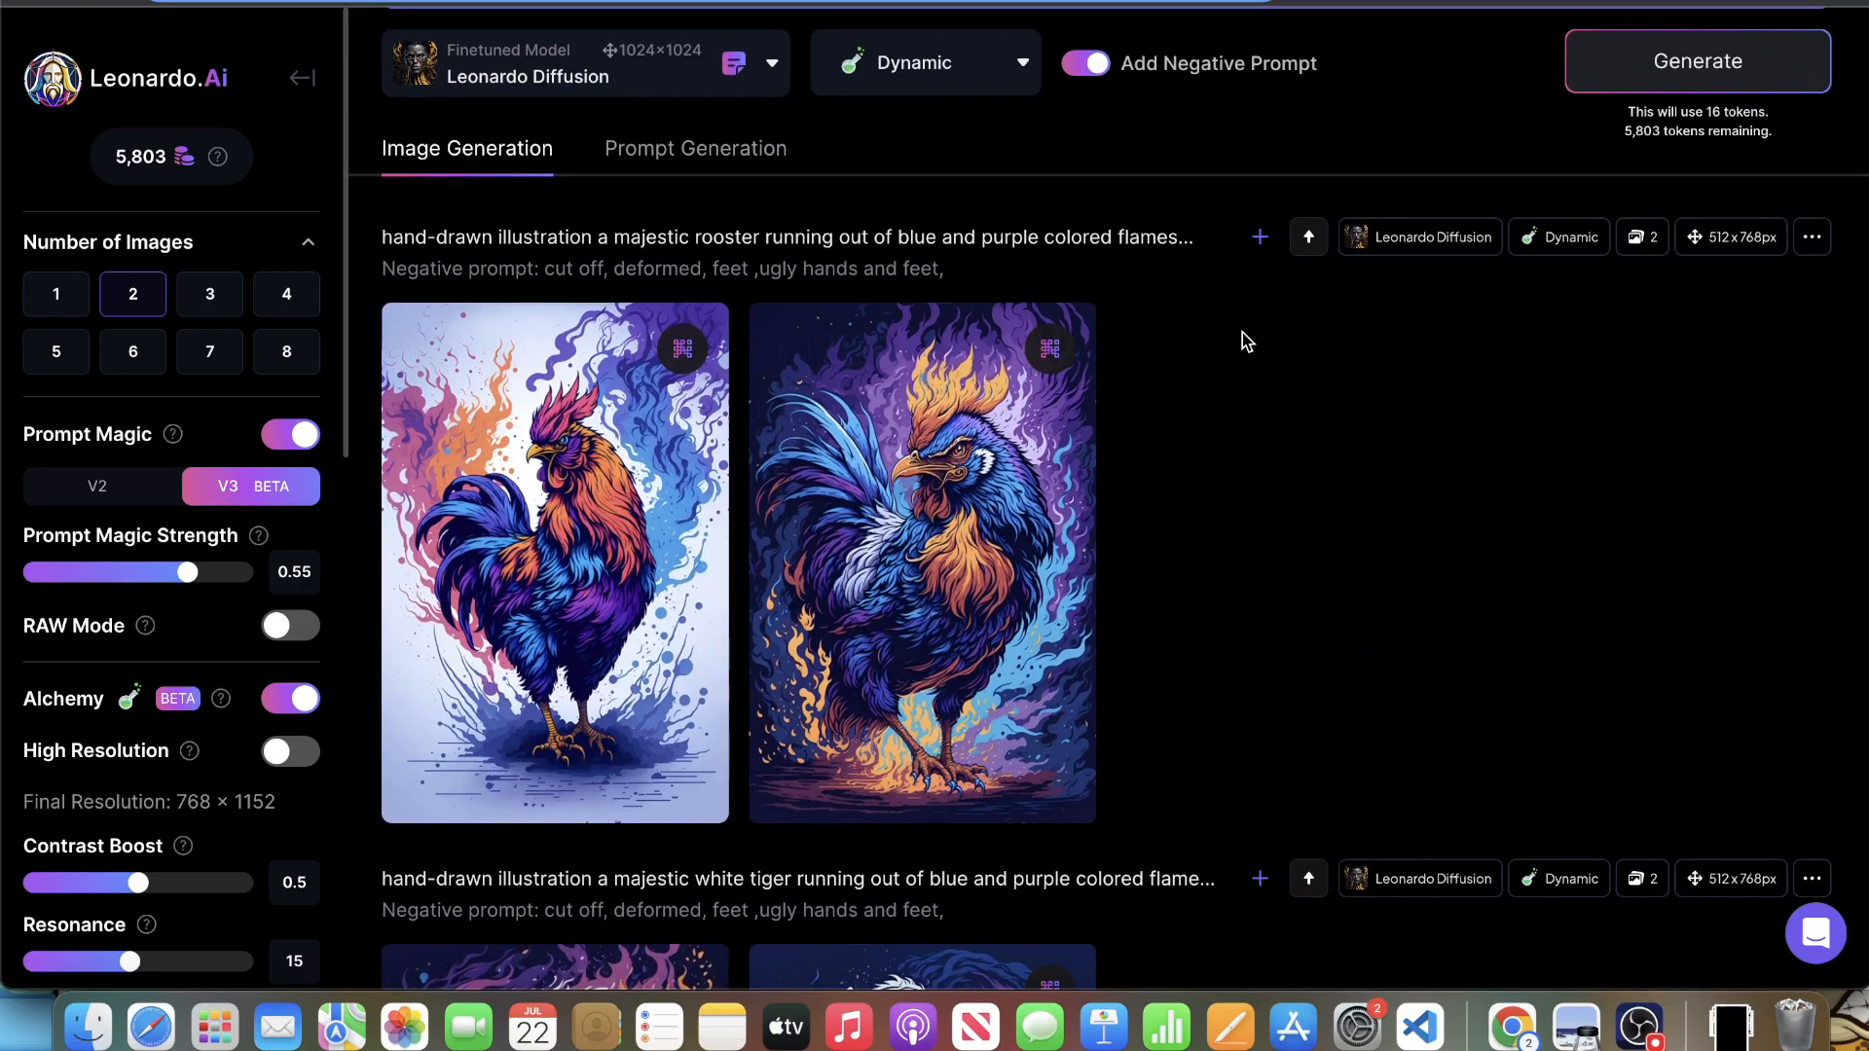
{"action": "scroll", "coordinate": [1261, 341], "scroll_direction": "up", "scroll_amount": 4}
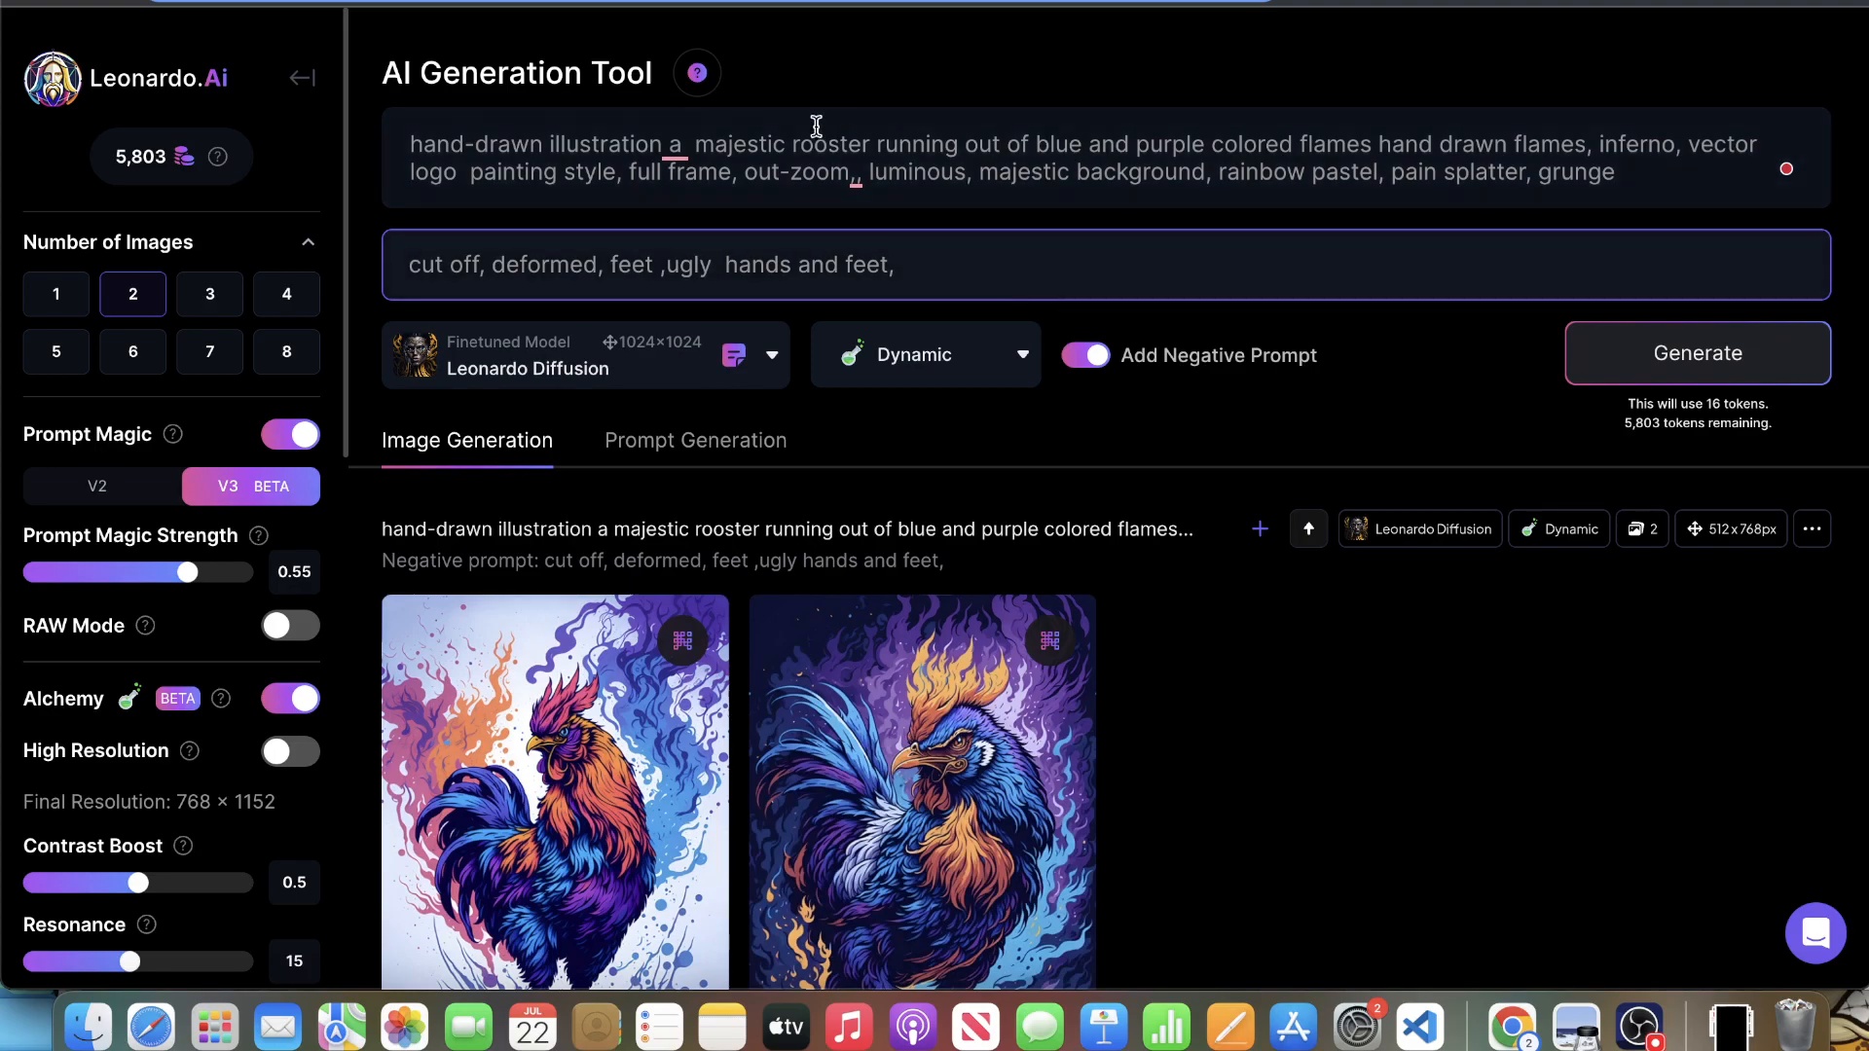
{"action": "left_click", "coordinate": [1679, 362]}
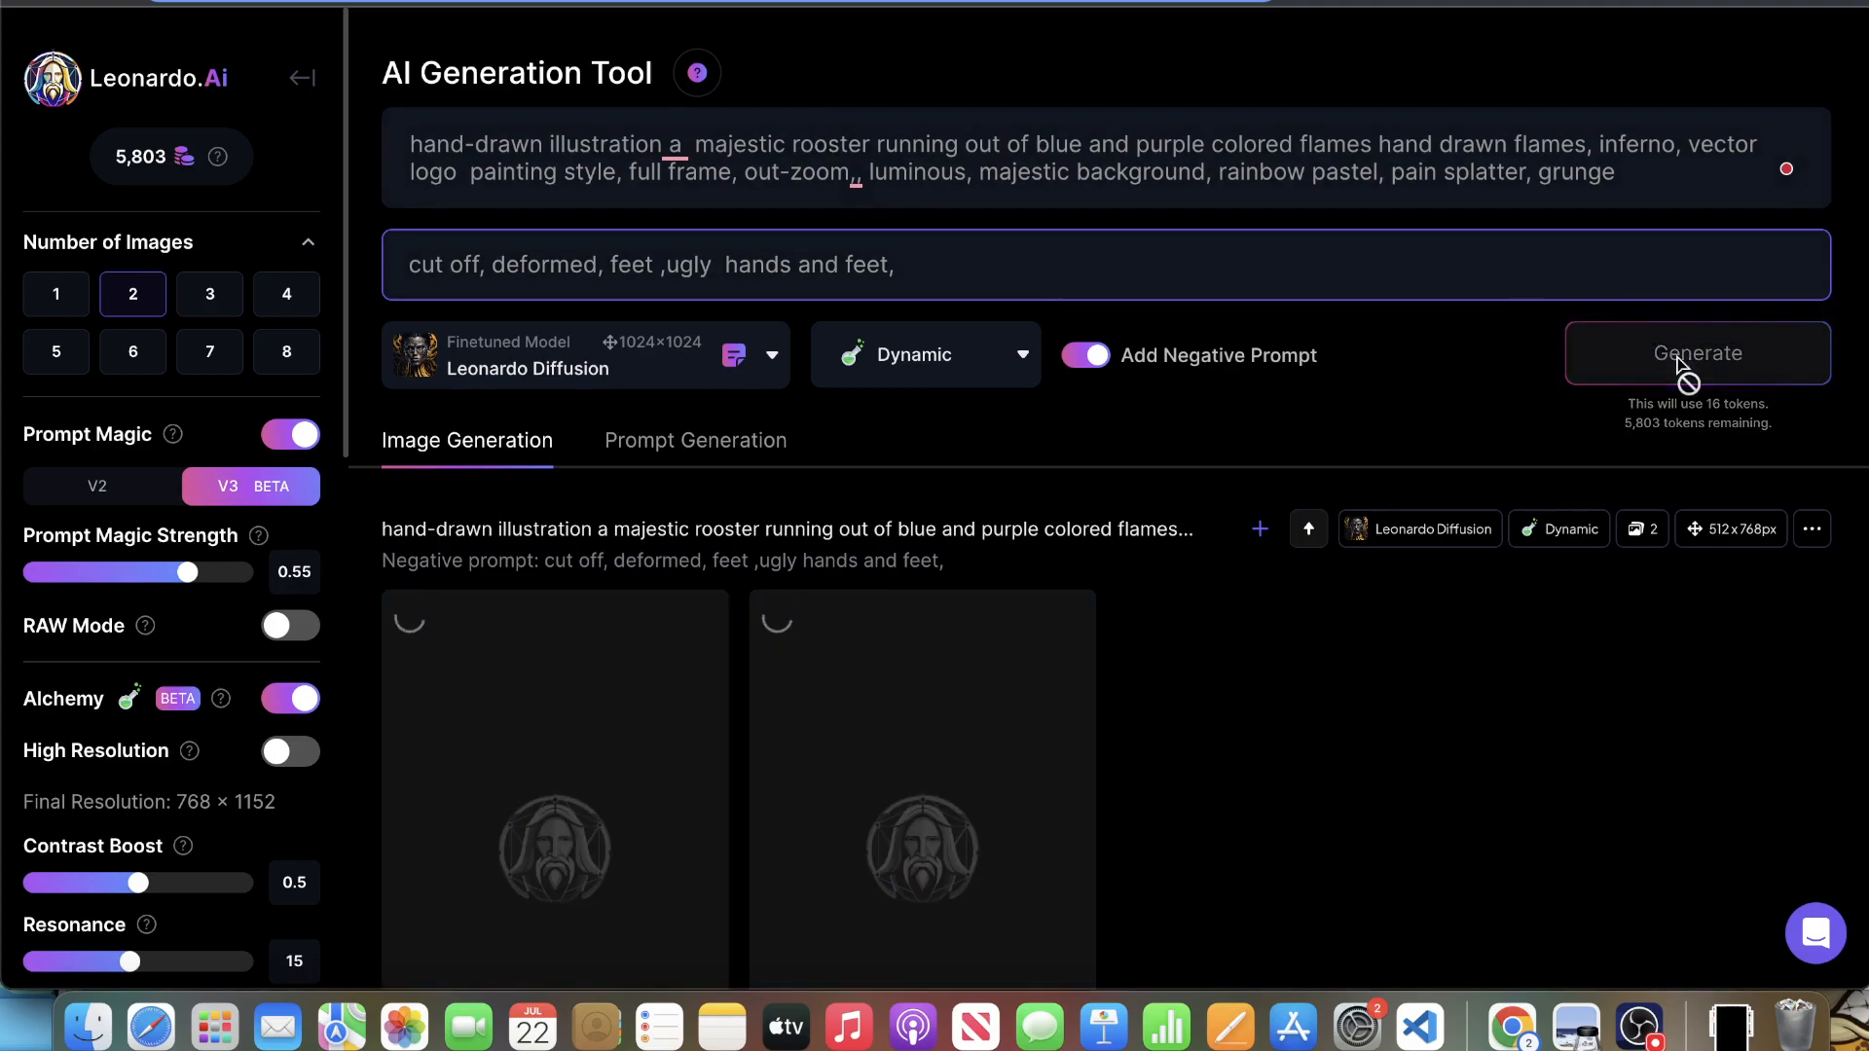
- Replace "rooster" with "panda" in the prompt and generate two images
{"action": "left_click", "coordinate": [847, 144]}
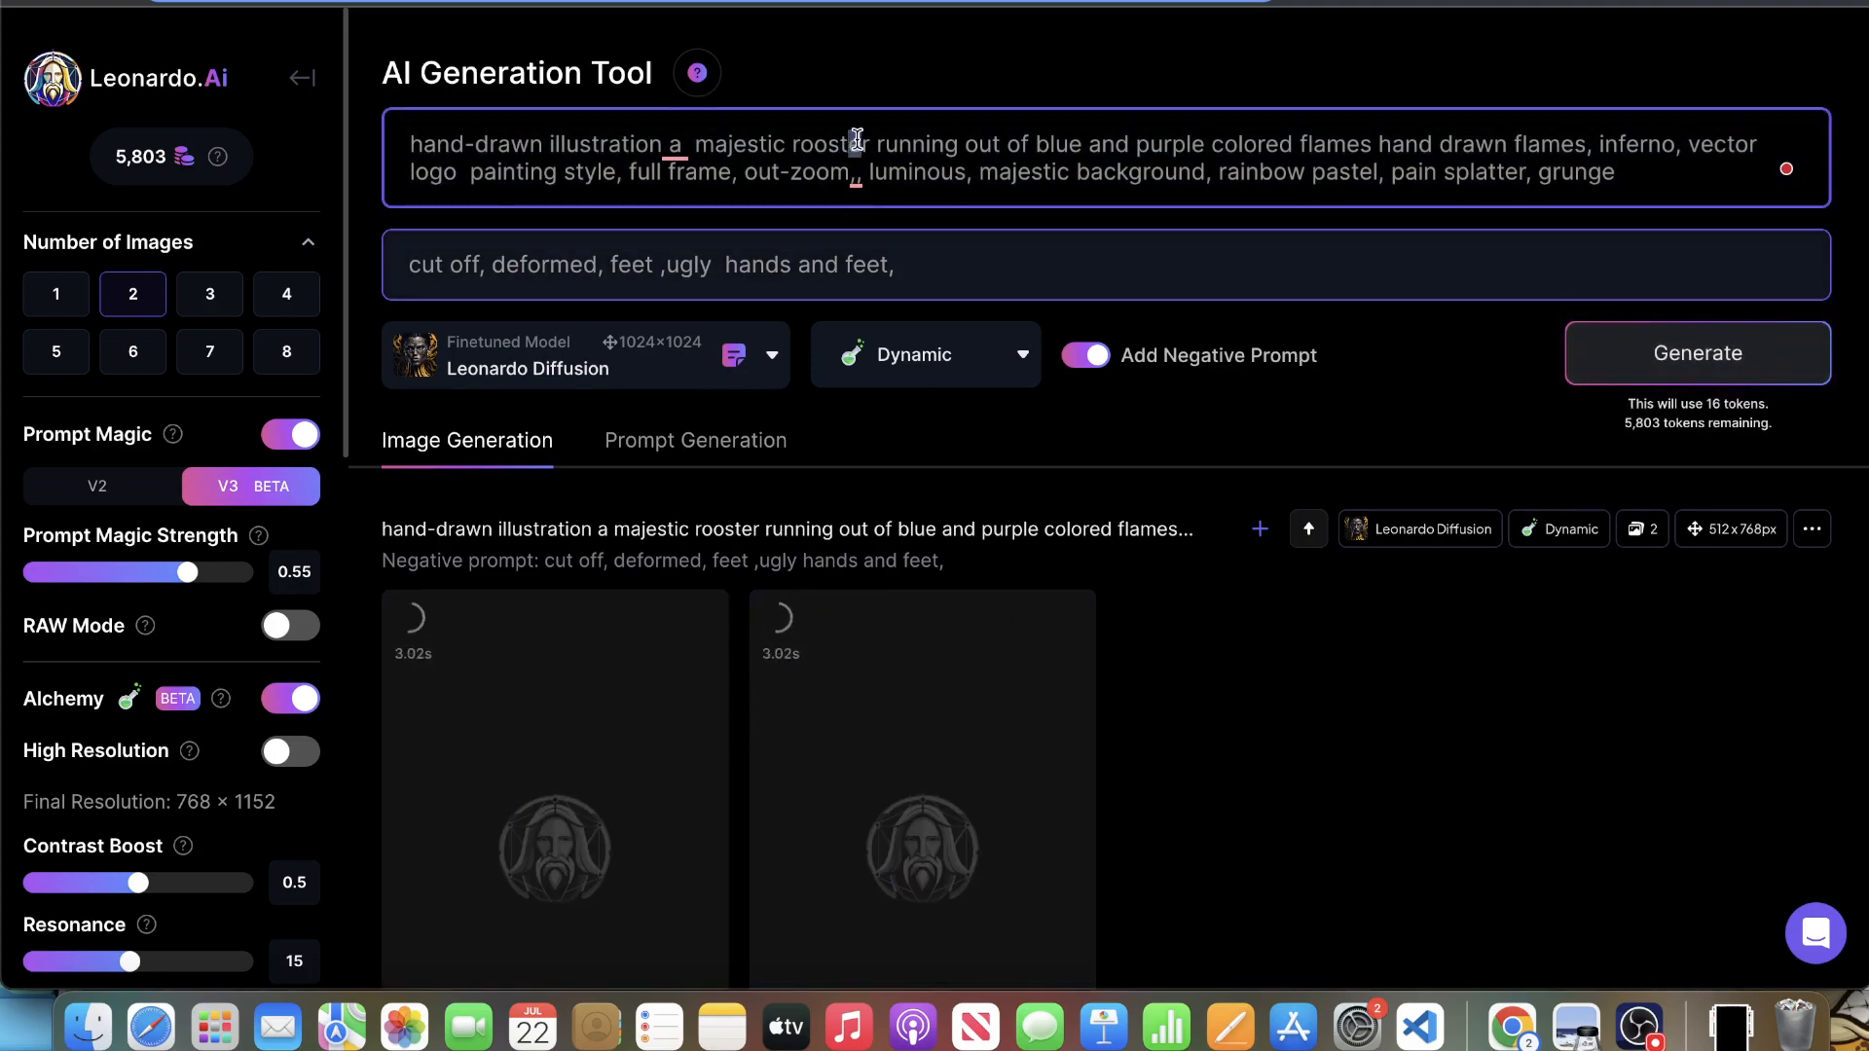
{"action": "double_click", "coordinate": [846, 143]}
{"action": "type", "text": "panda"}
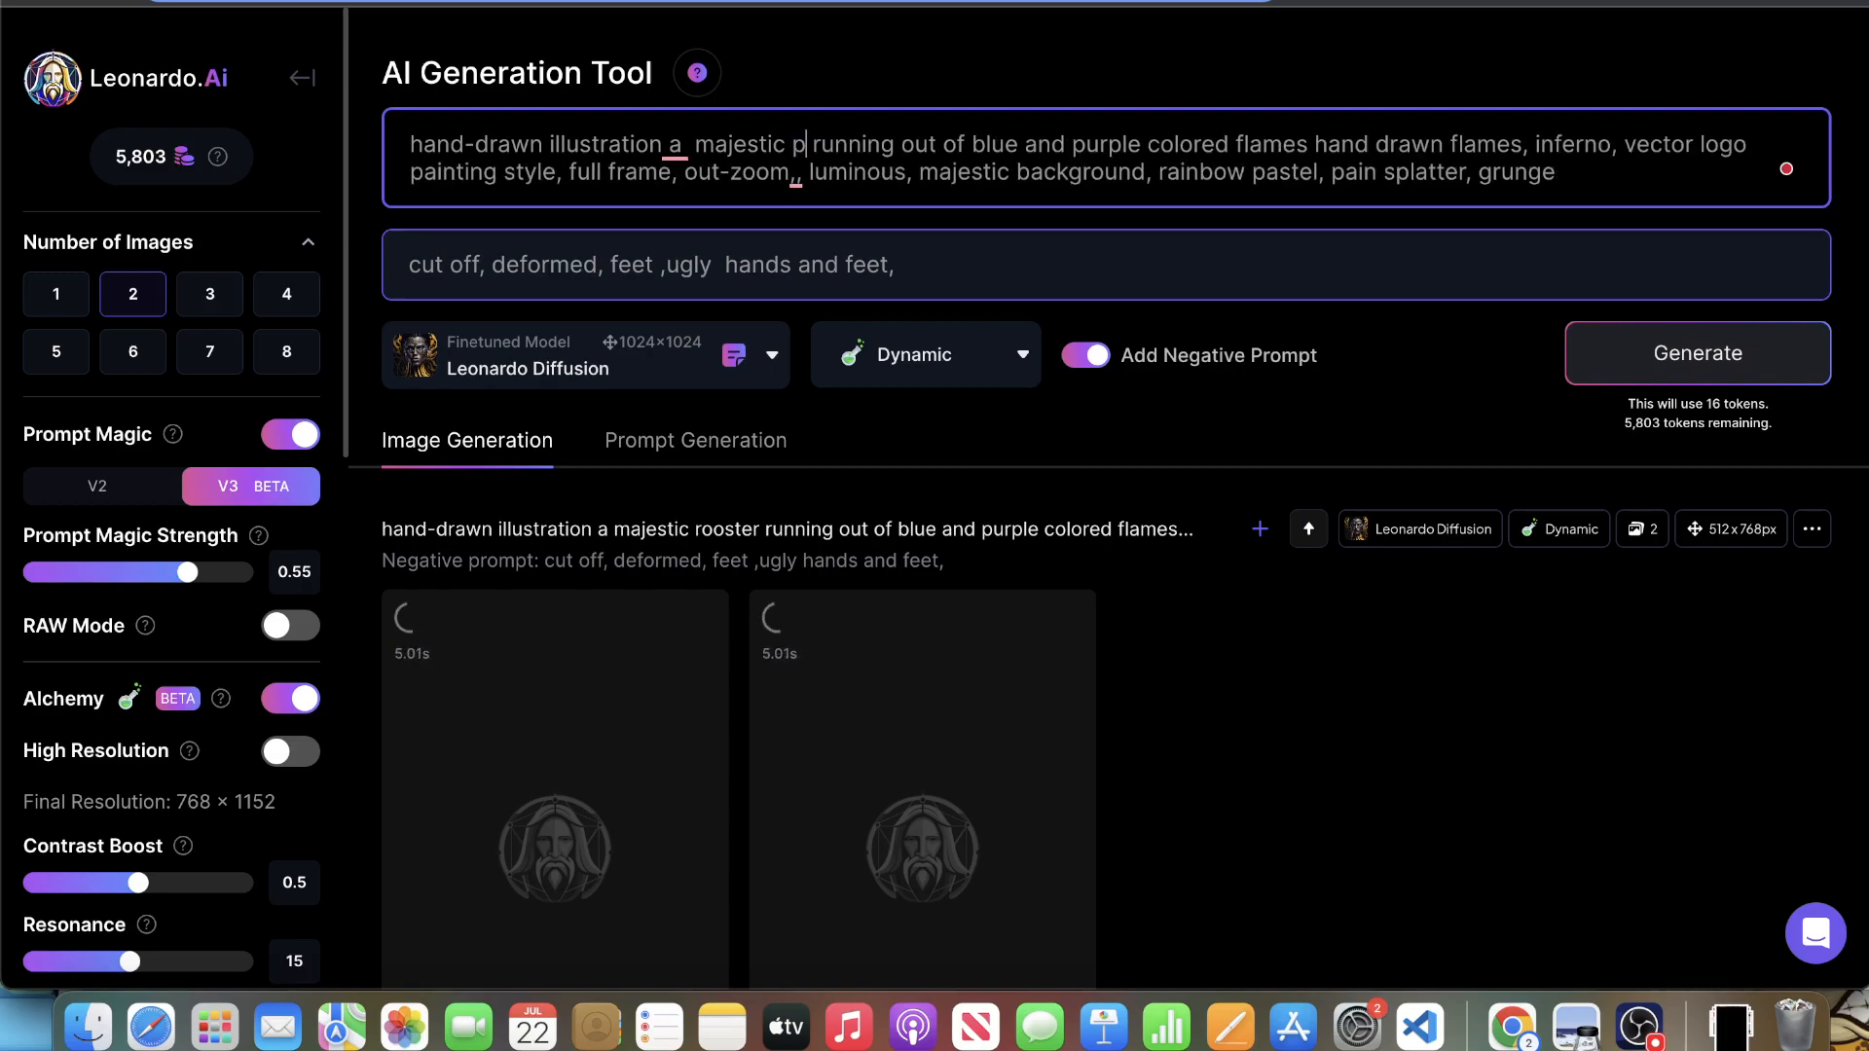
{"action": "scroll", "coordinate": [1651, 360], "scroll_direction": "down", "scroll_amount": 1}
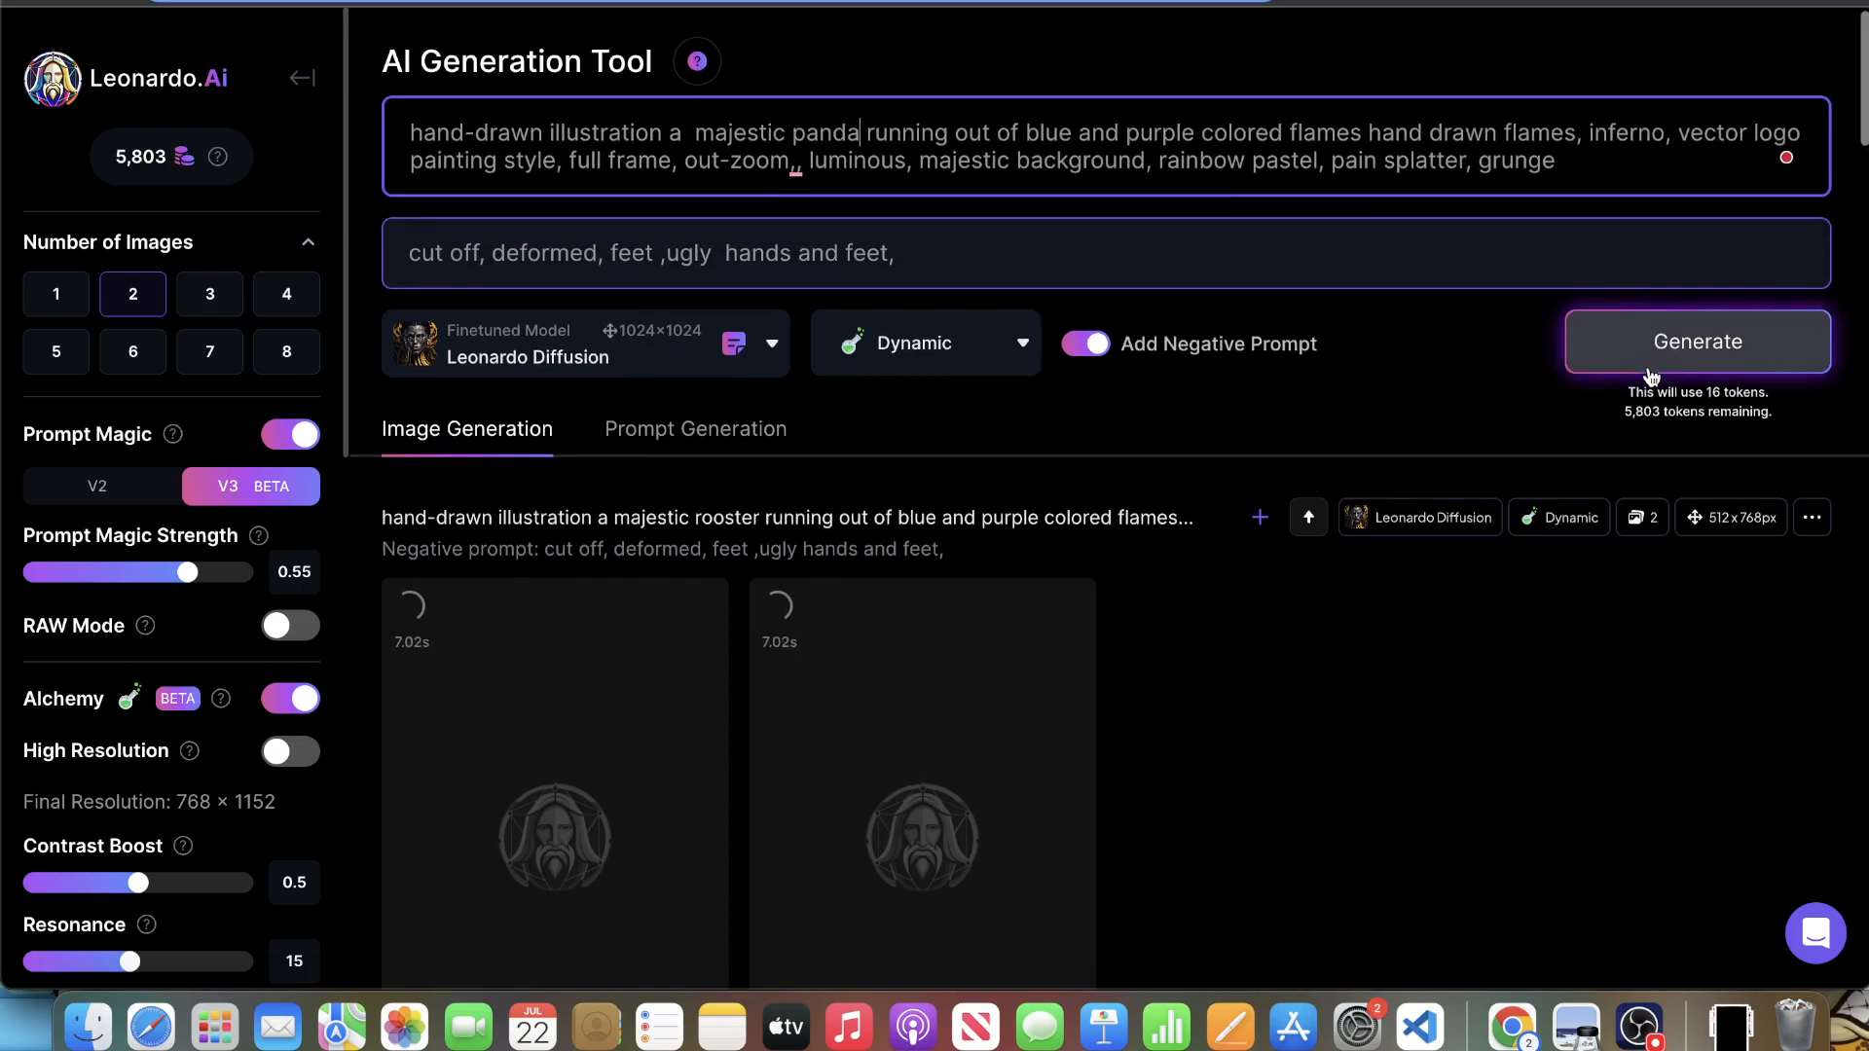
{"action": "left_click", "coordinate": [1645, 375]}
{"action": "left_click", "coordinate": [1652, 366]}
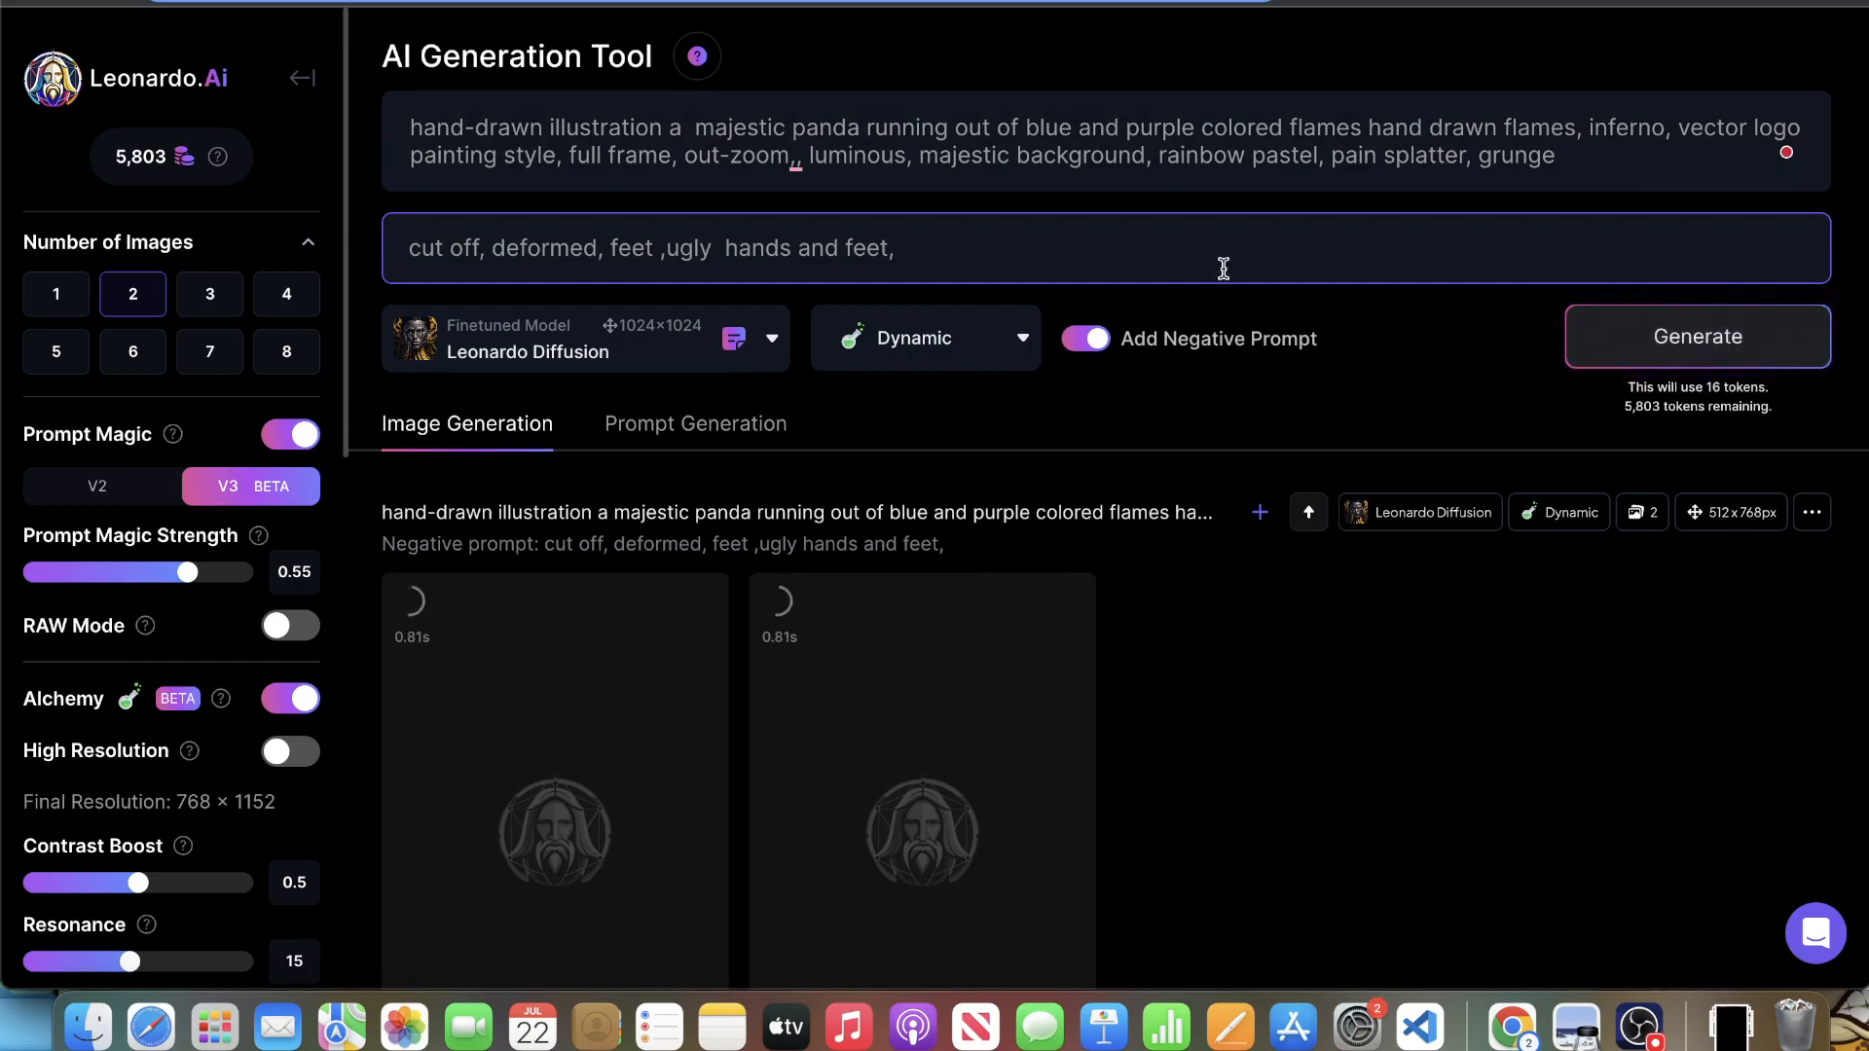
- Apply Creative Upscale to both images of the second rooster generation
{"action": "scroll", "coordinate": [1519, 342], "scroll_direction": "down", "scroll_amount": 10}
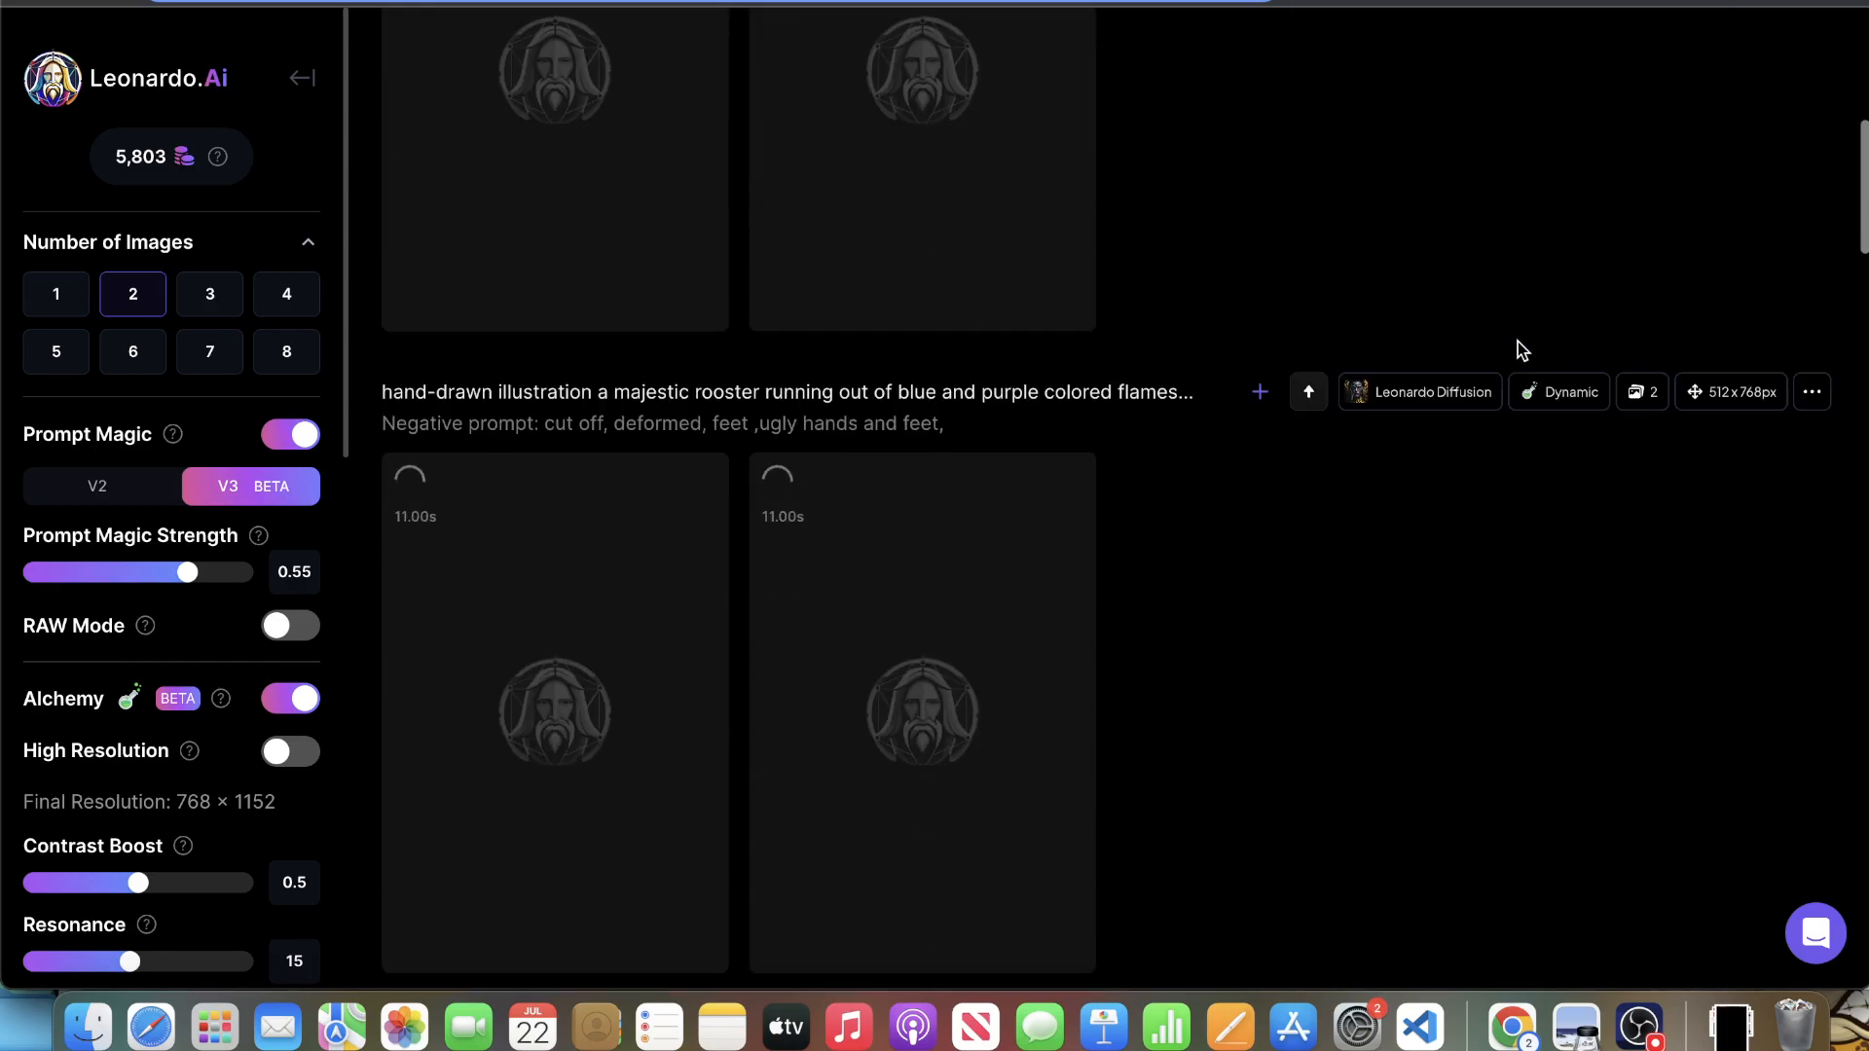
{"action": "scroll", "coordinate": [1504, 351], "scroll_direction": "up", "scroll_amount": 12}
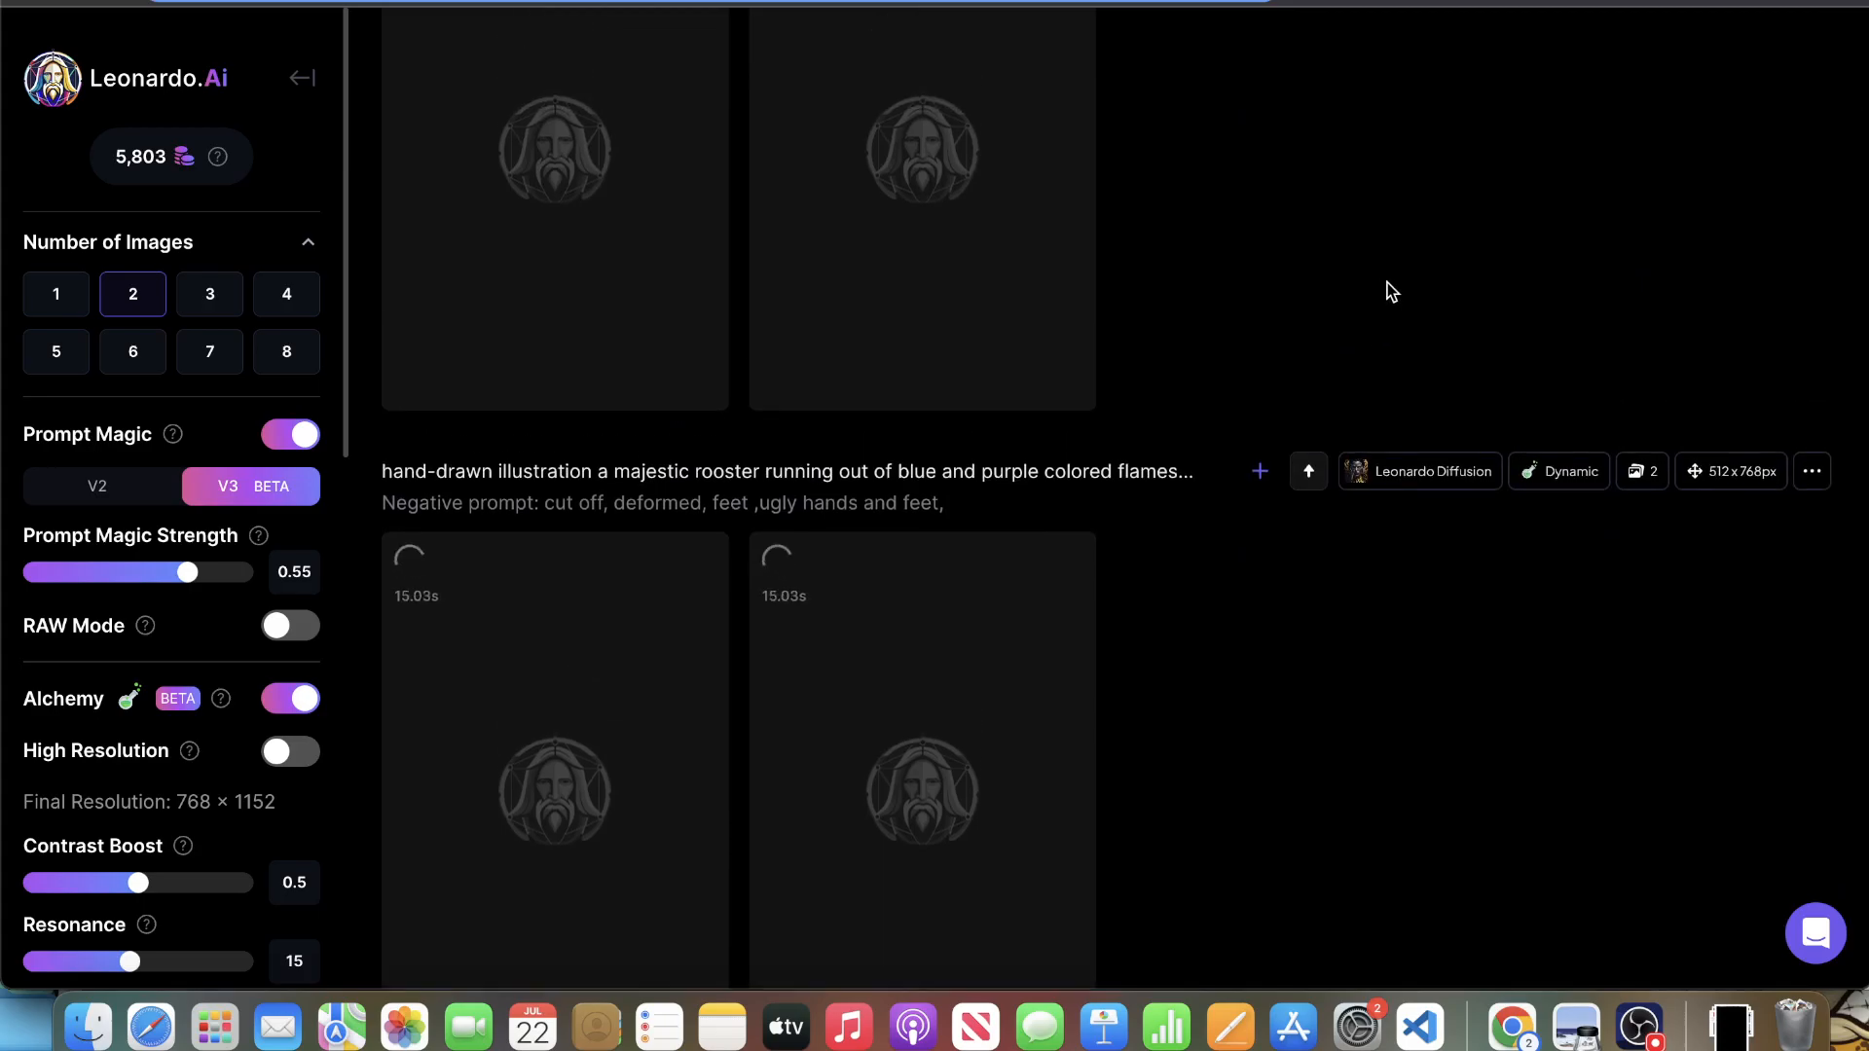
{"action": "scroll", "coordinate": [1372, 284], "scroll_direction": "up", "scroll_amount": 4}
{"action": "scroll", "coordinate": [958, 151], "scroll_direction": "up", "scroll_amount": 4}
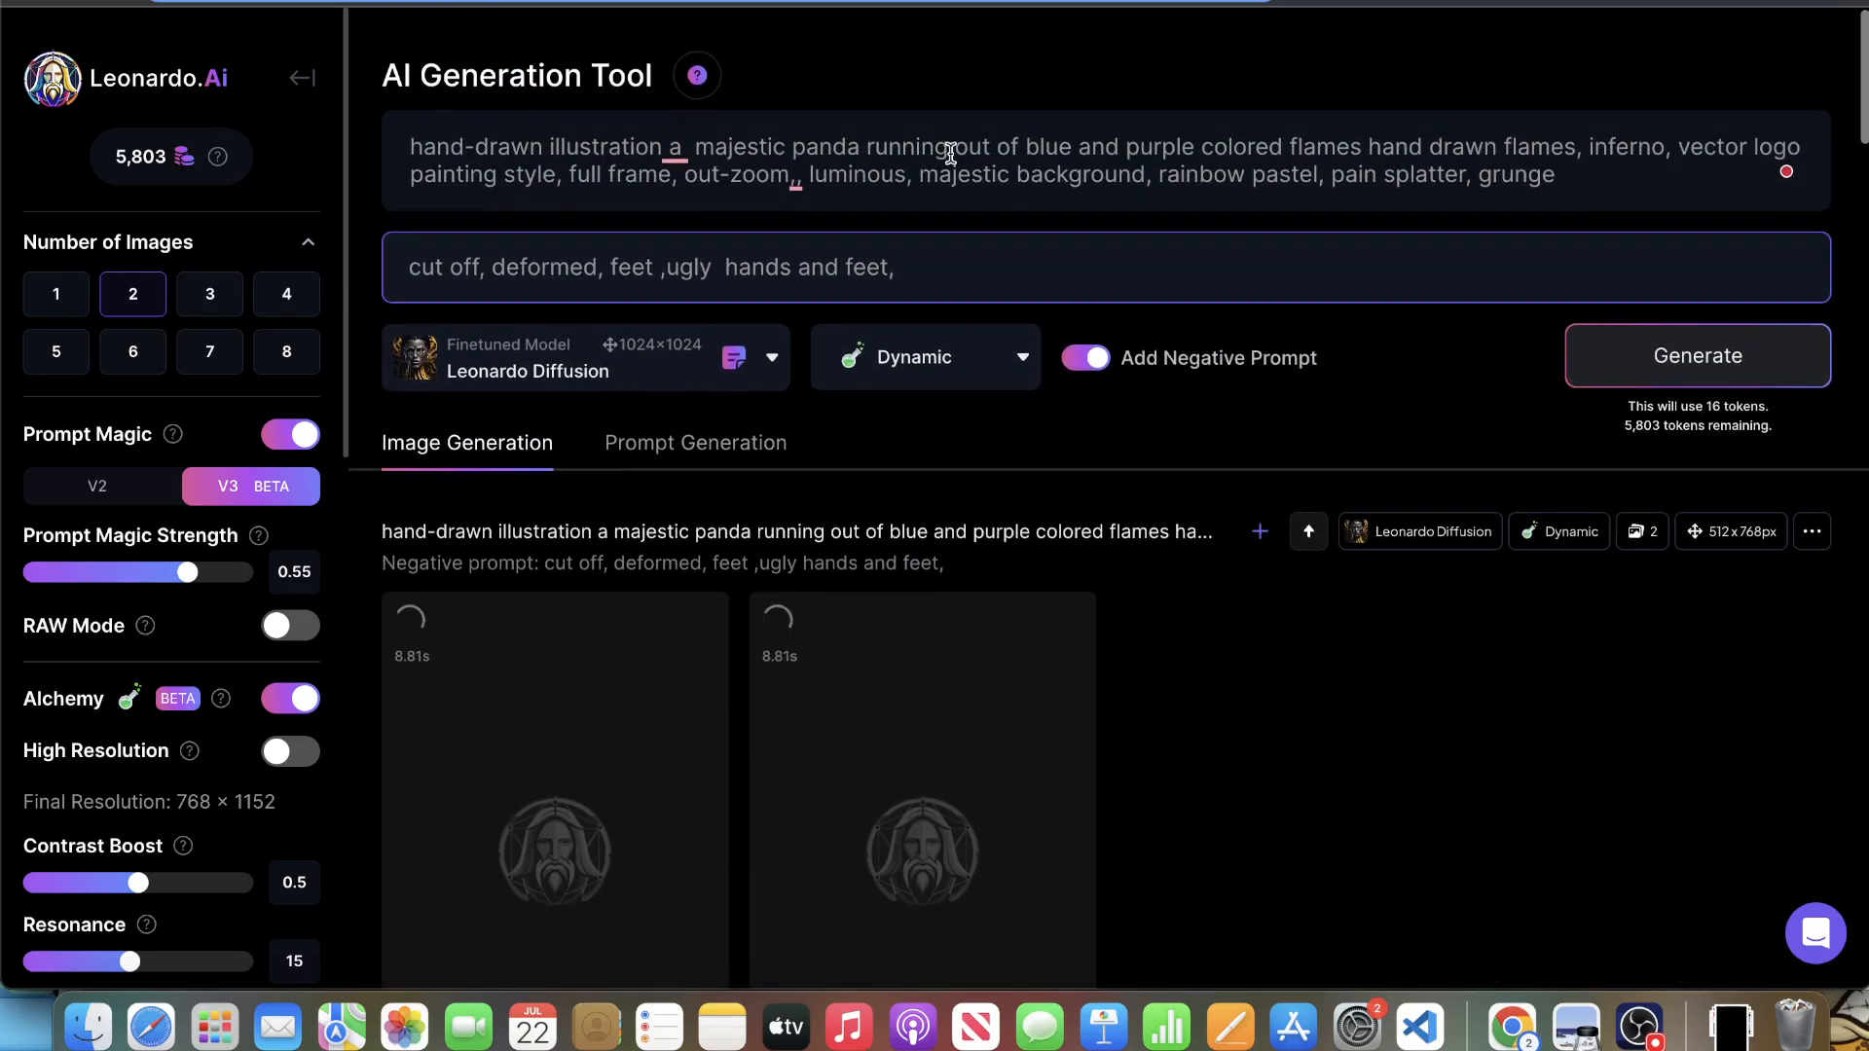
{"action": "scroll", "coordinate": [855, 482], "scroll_direction": "down", "scroll_amount": 3}
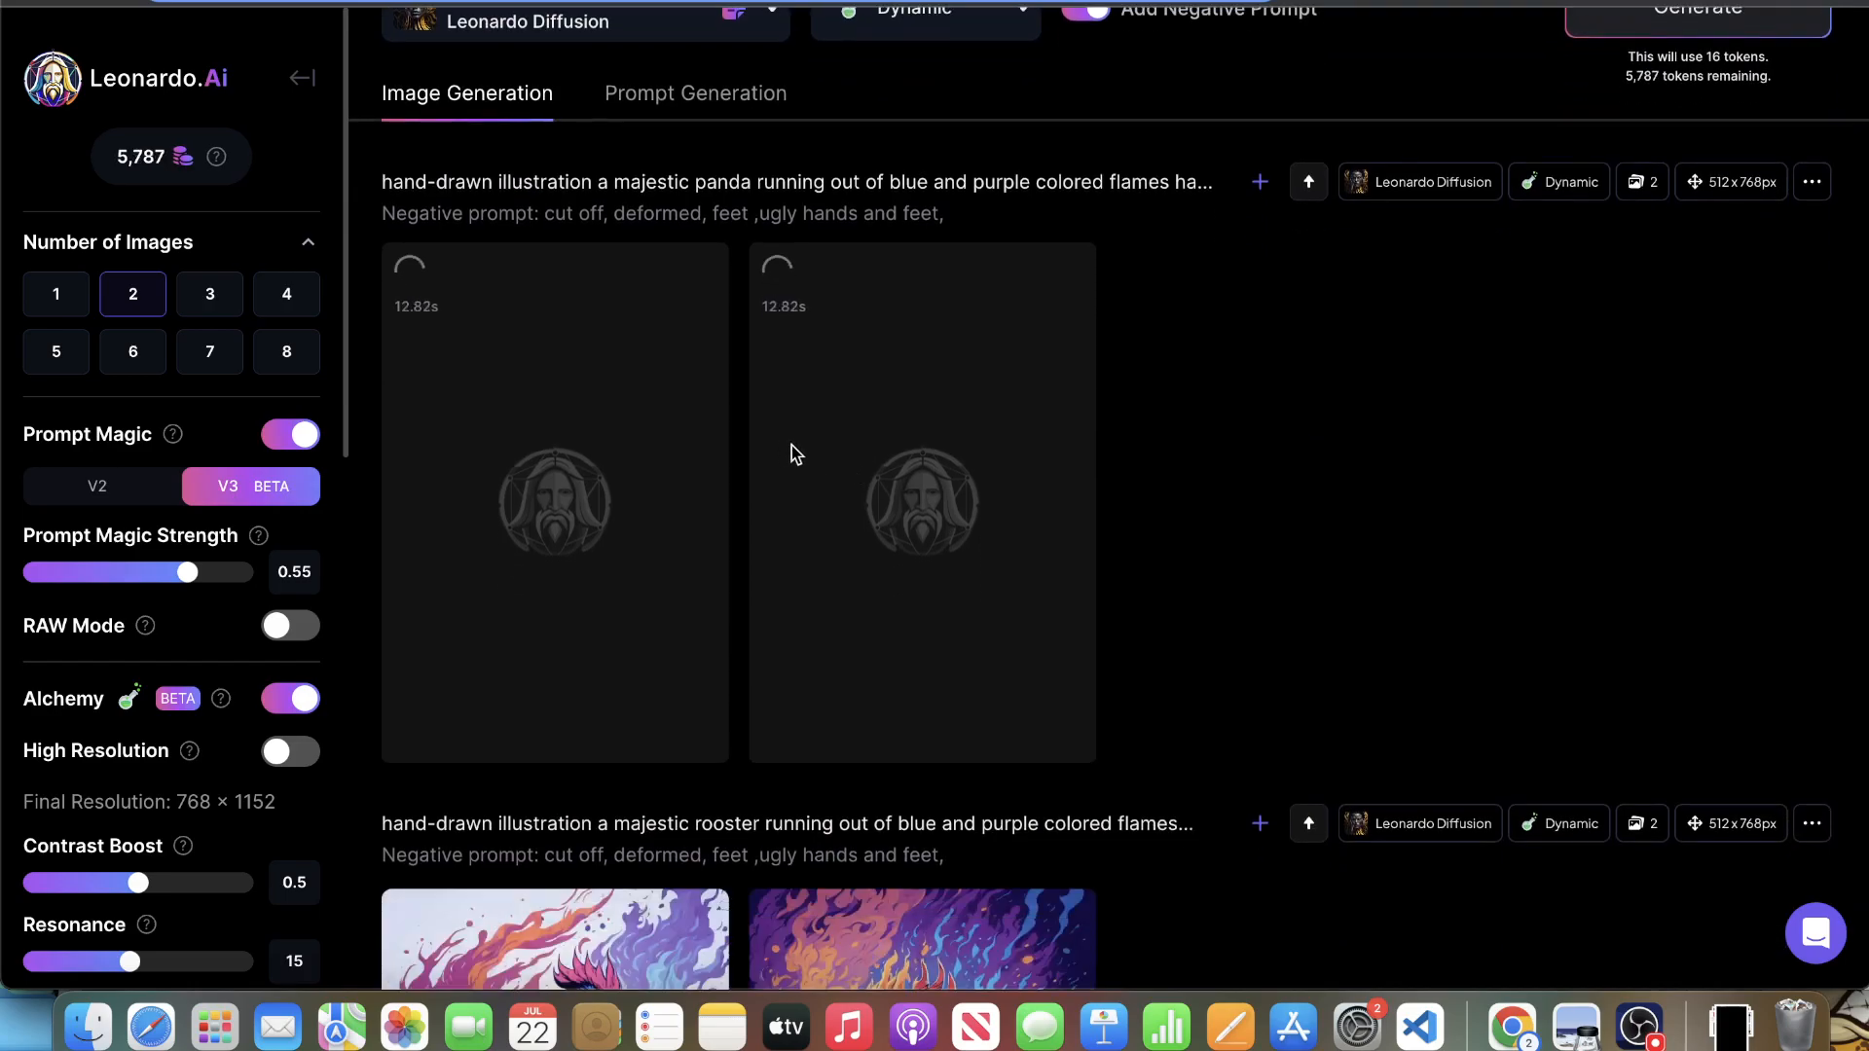
{"action": "scroll", "coordinate": [1273, 467], "scroll_direction": "down", "scroll_amount": 6}
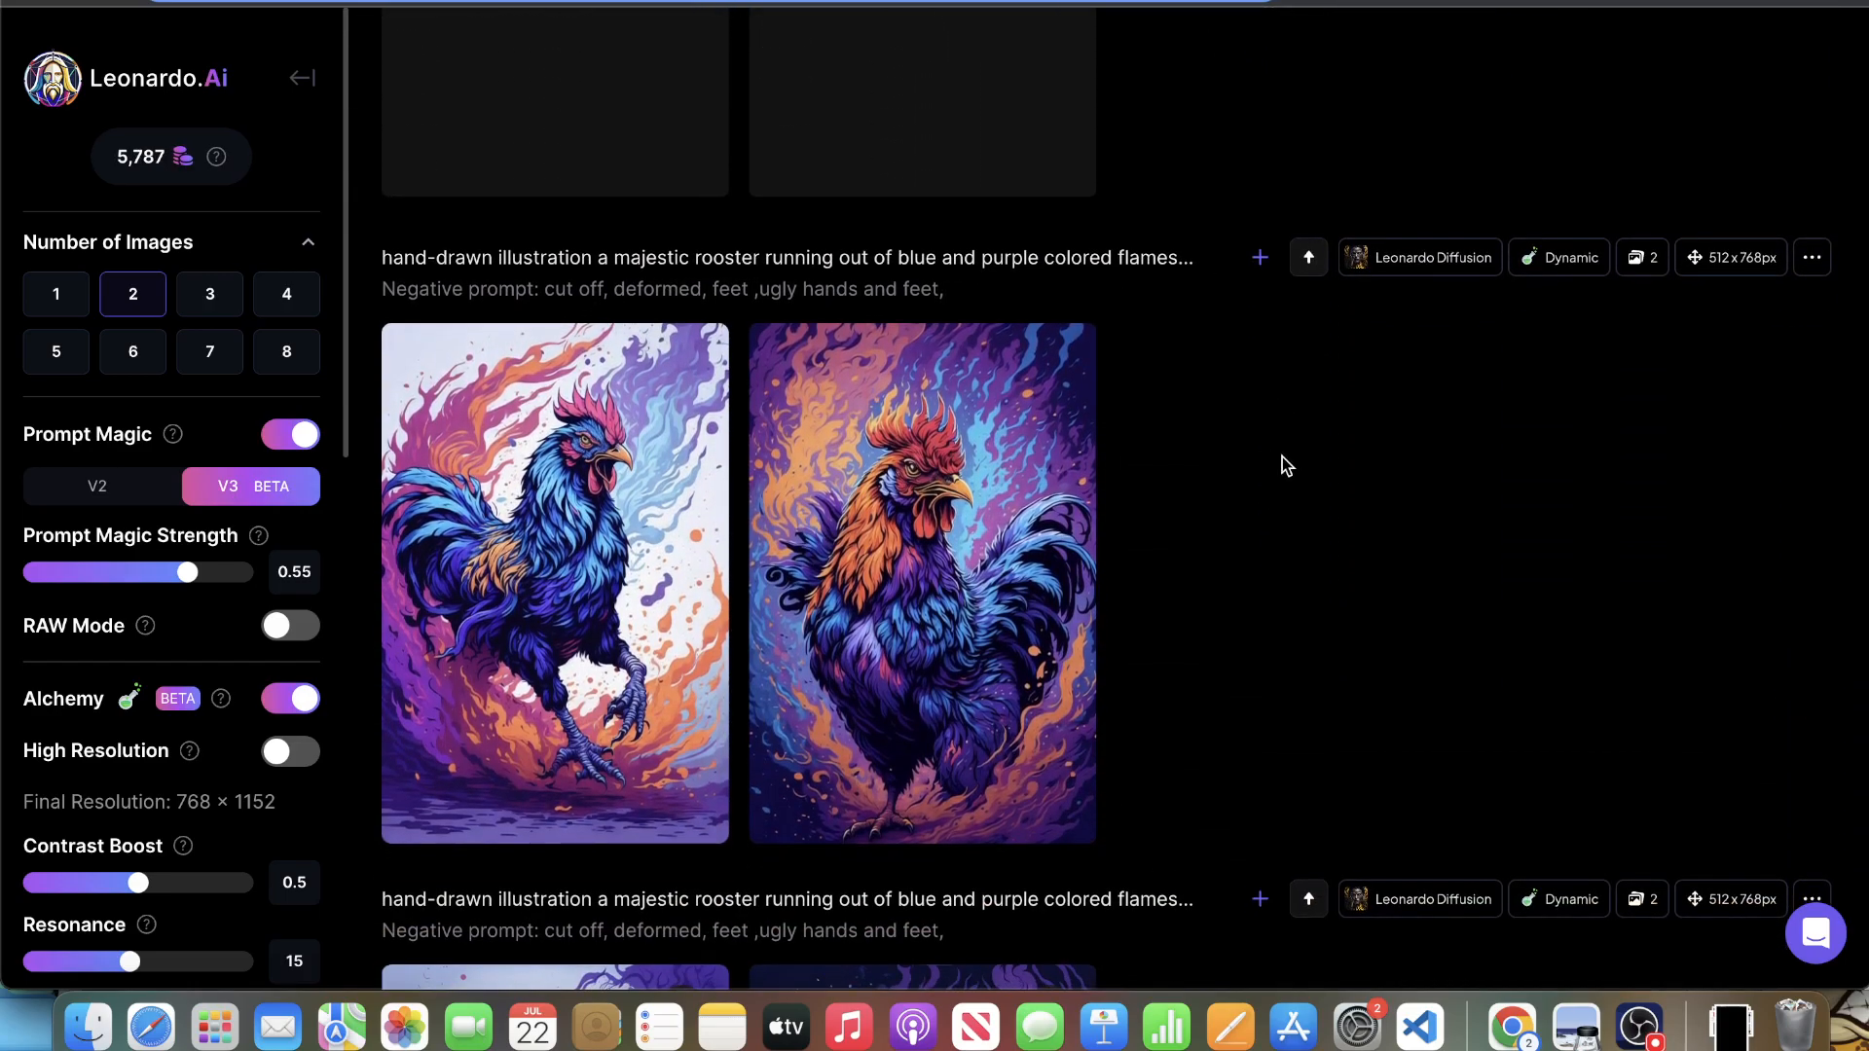
{"action": "mouse_move", "coordinate": [898, 735]}
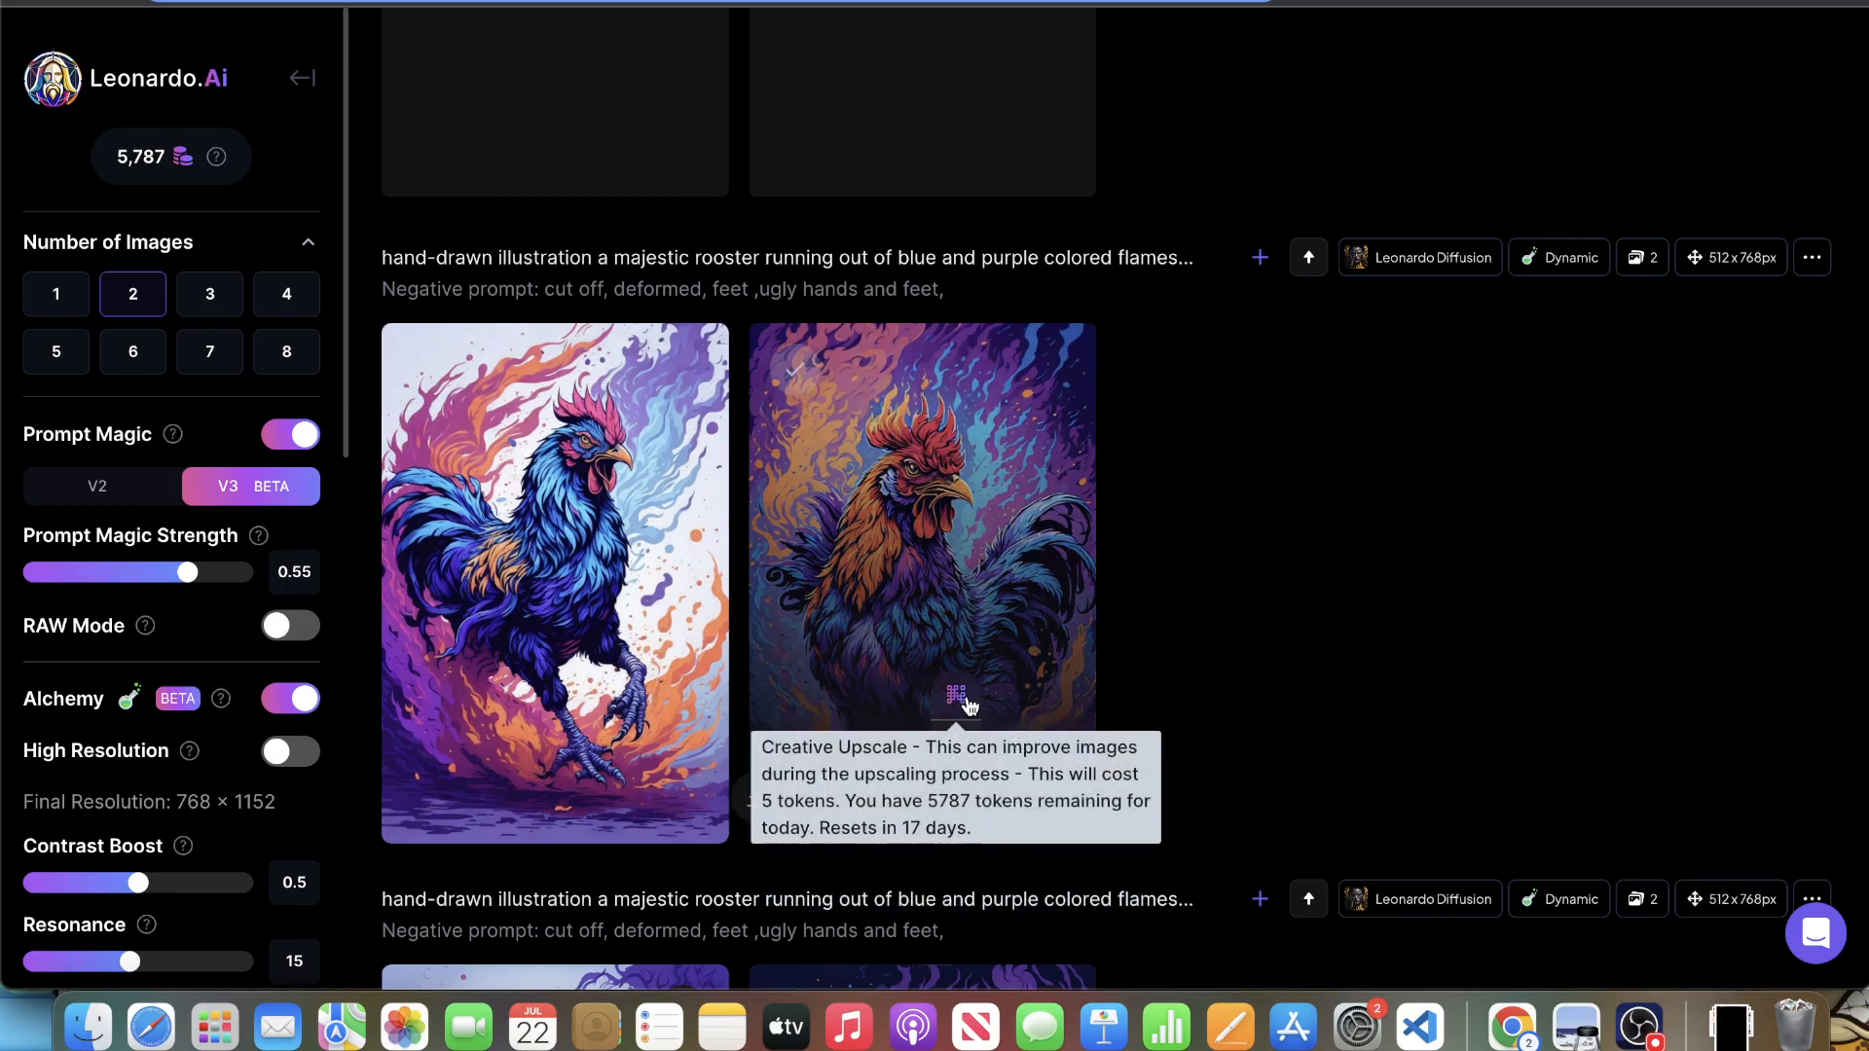
{"action": "left_click", "coordinate": [955, 746]}
{"action": "left_click", "coordinate": [588, 745]}
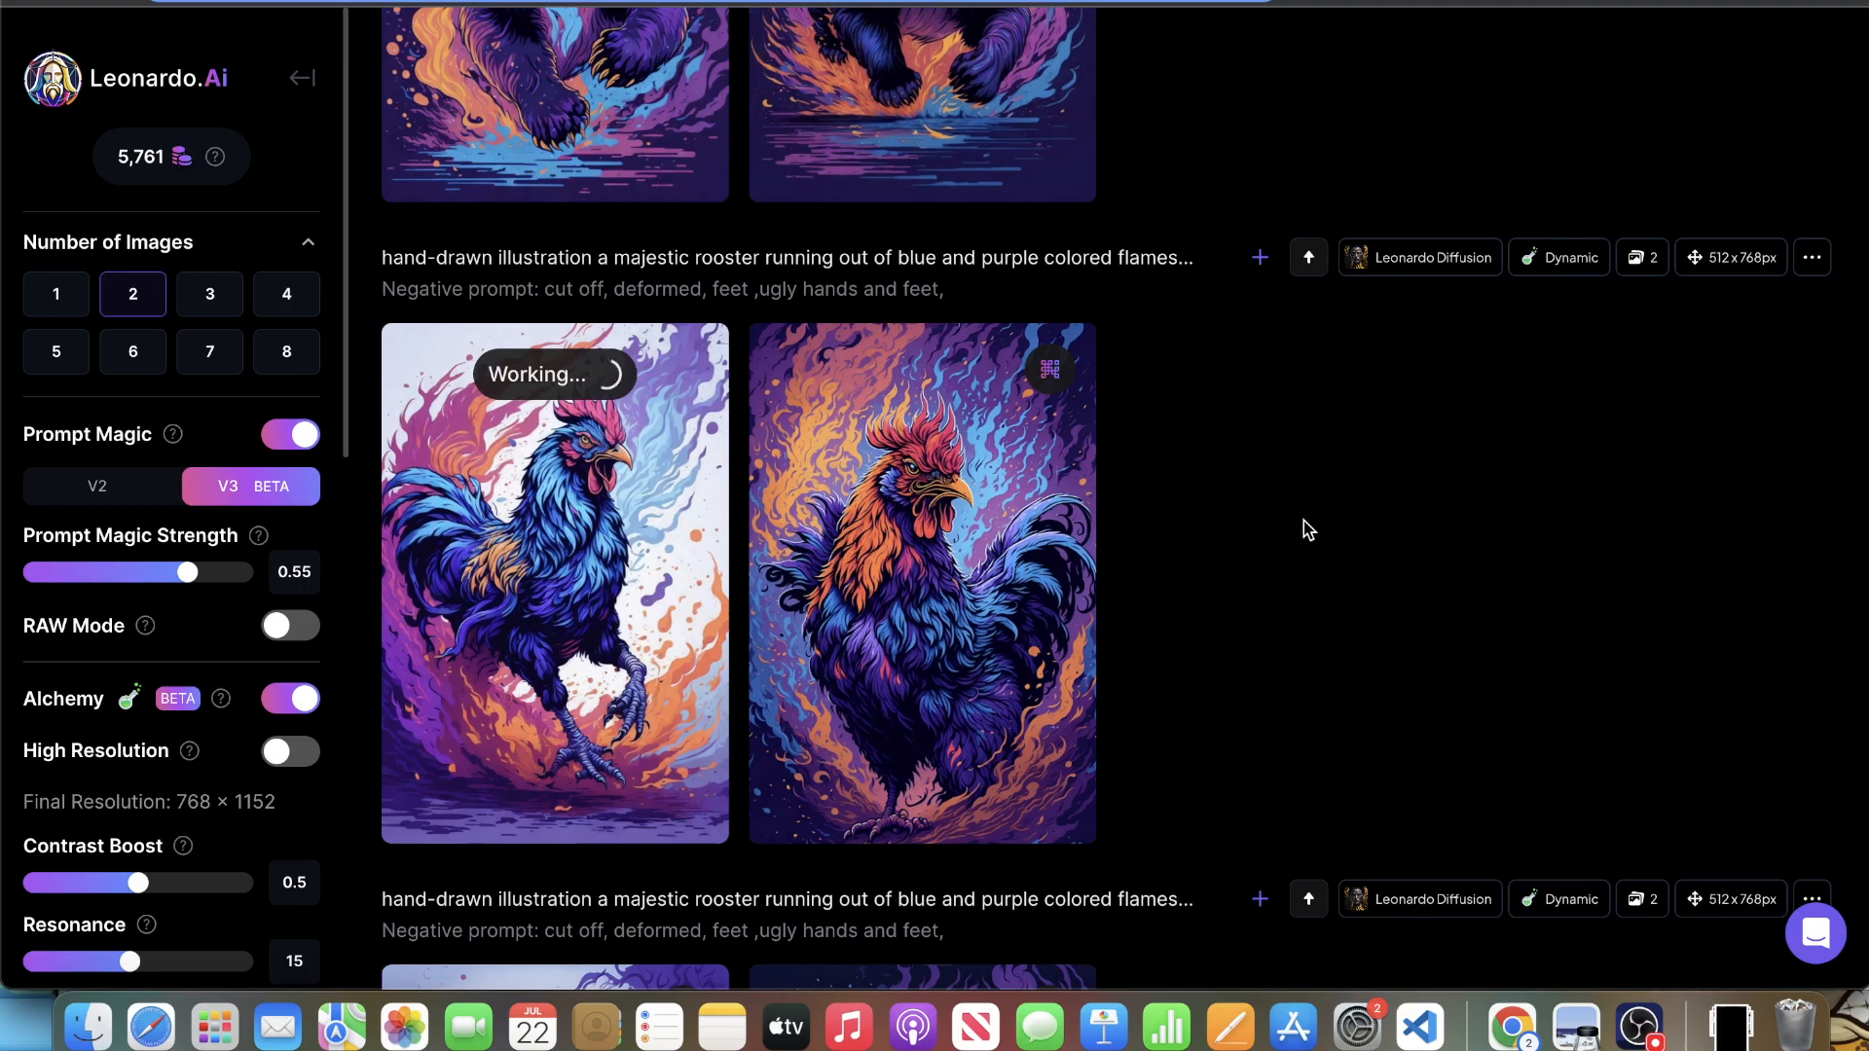
- Apply Creative Upscale to the first image of the panda generation
{"action": "scroll", "coordinate": [1304, 526], "scroll_direction": "up", "scroll_amount": 4}
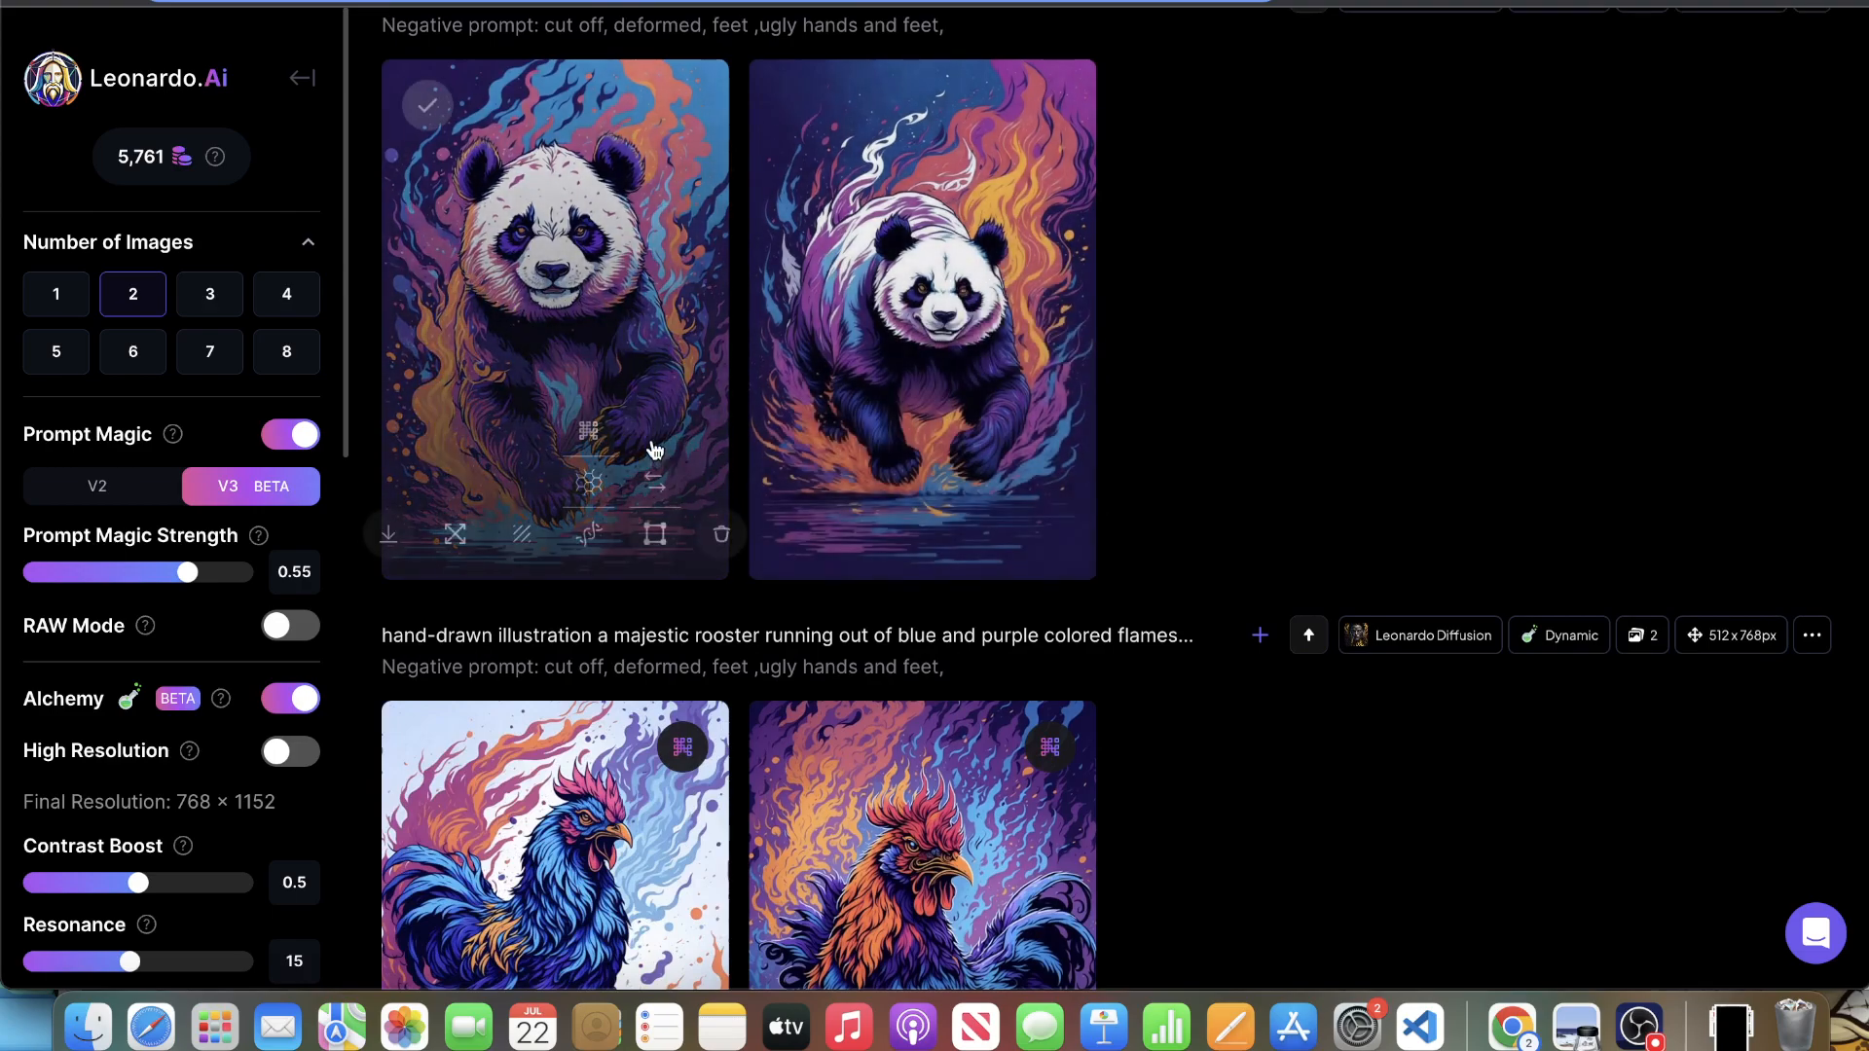
{"action": "left_click", "coordinate": [590, 432]}
{"action": "scroll", "coordinate": [943, 348], "scroll_direction": "up", "scroll_amount": 3}
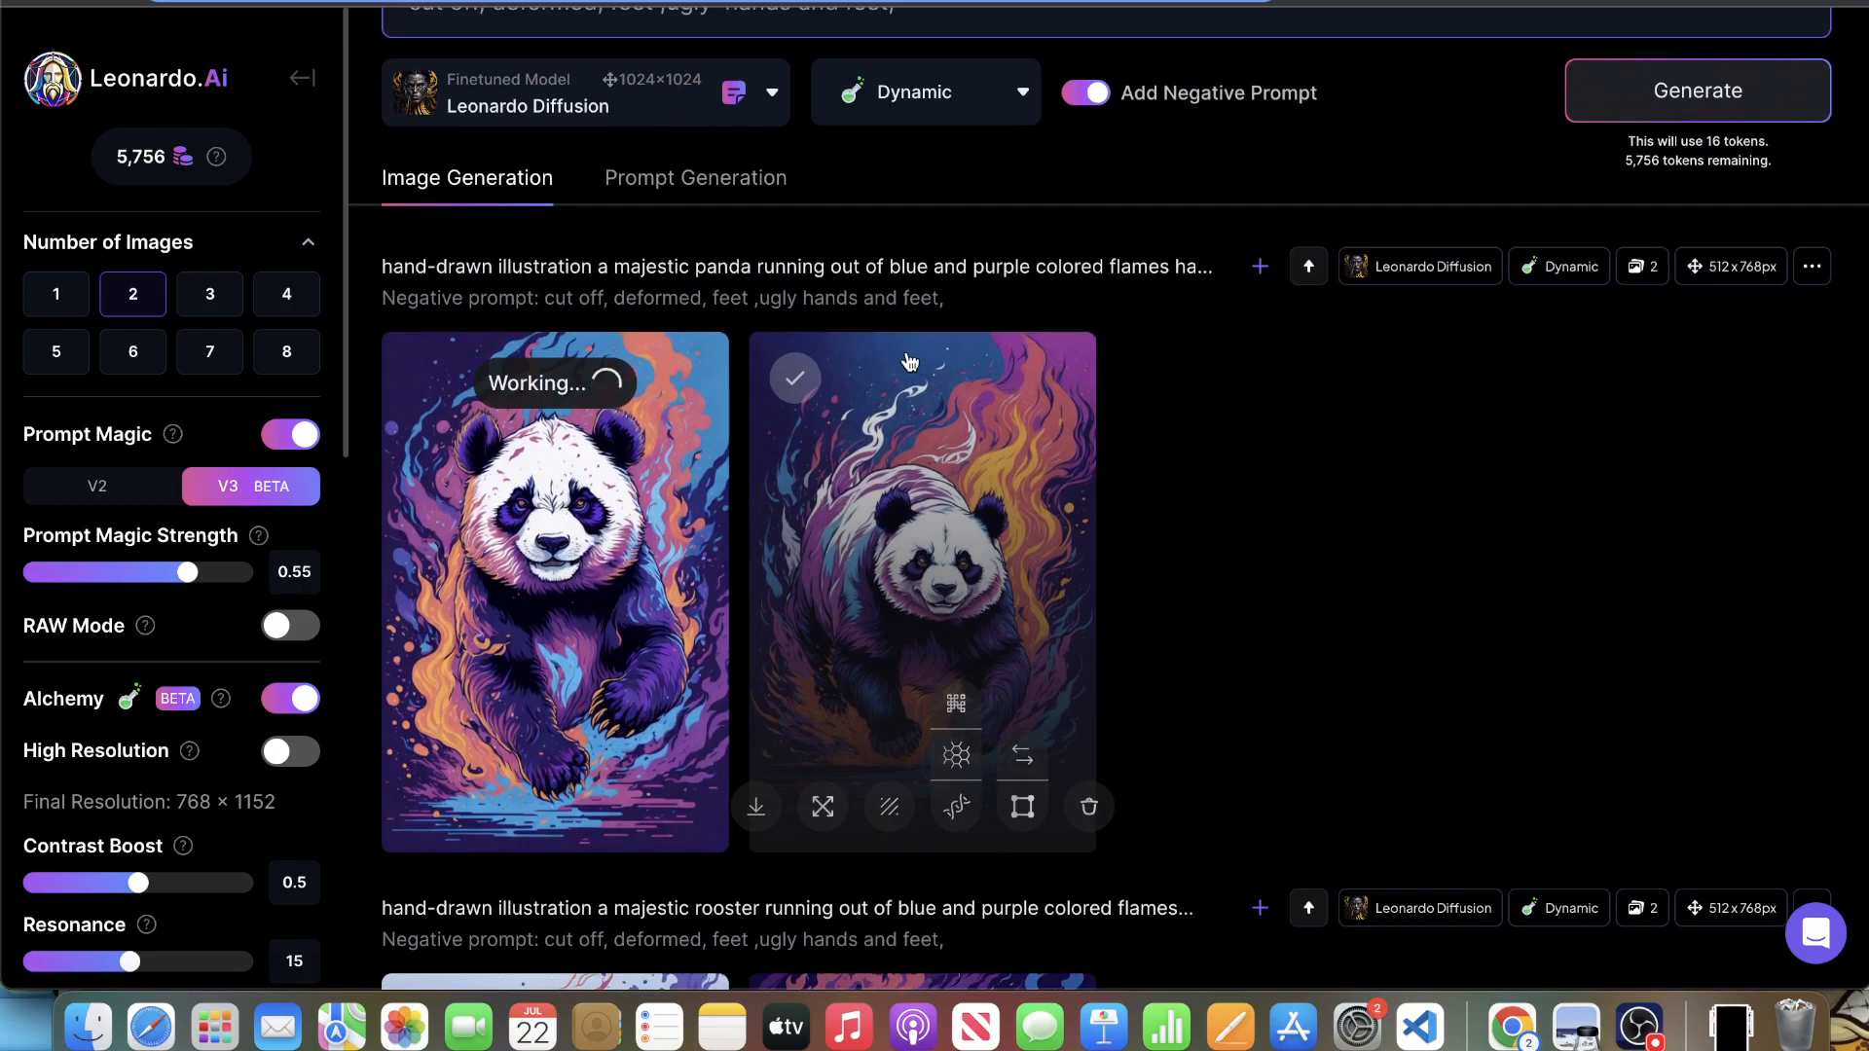
- Insert "fit" before "panda" and remove "running" in the prompt, and generate two images
{"action": "scroll", "coordinate": [921, 363], "scroll_direction": "up", "scroll_amount": 3}
{"action": "left_click", "coordinate": [787, 144]}
{"action": "type", "text": "fit"}
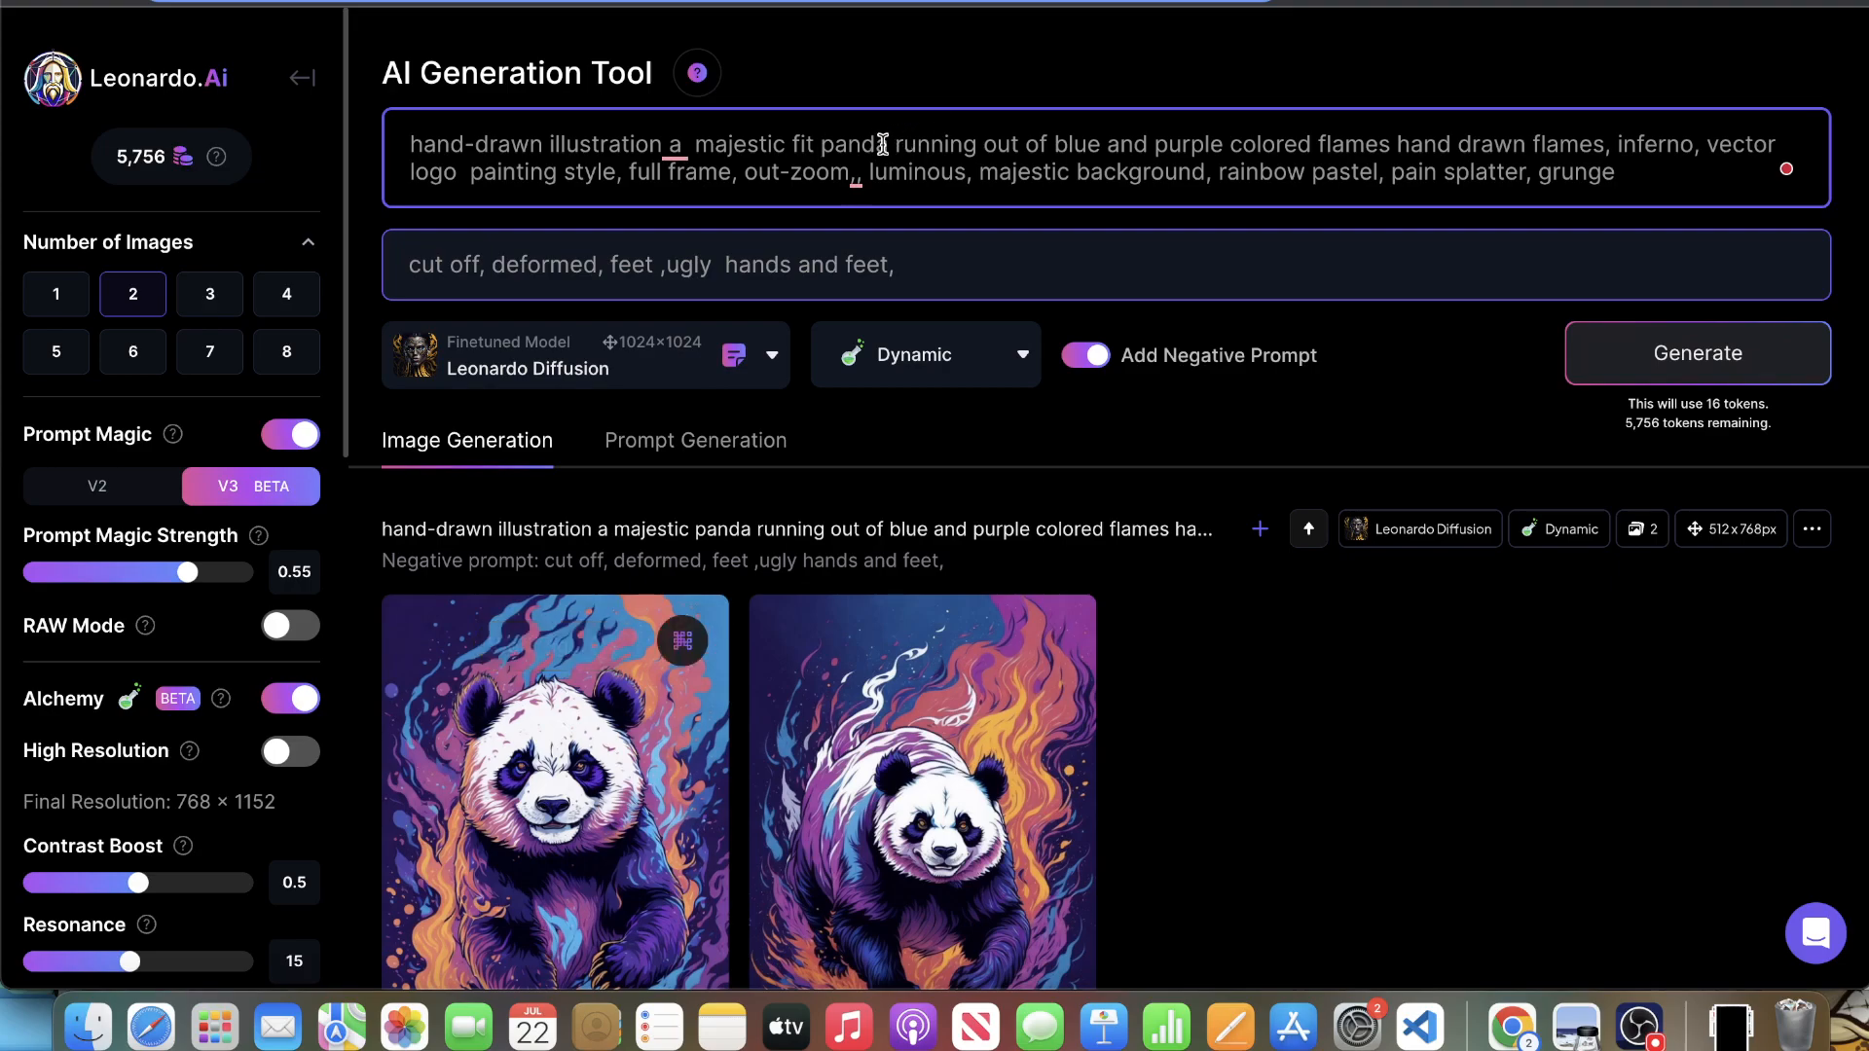
{"action": "double_click", "coordinate": [919, 148]}
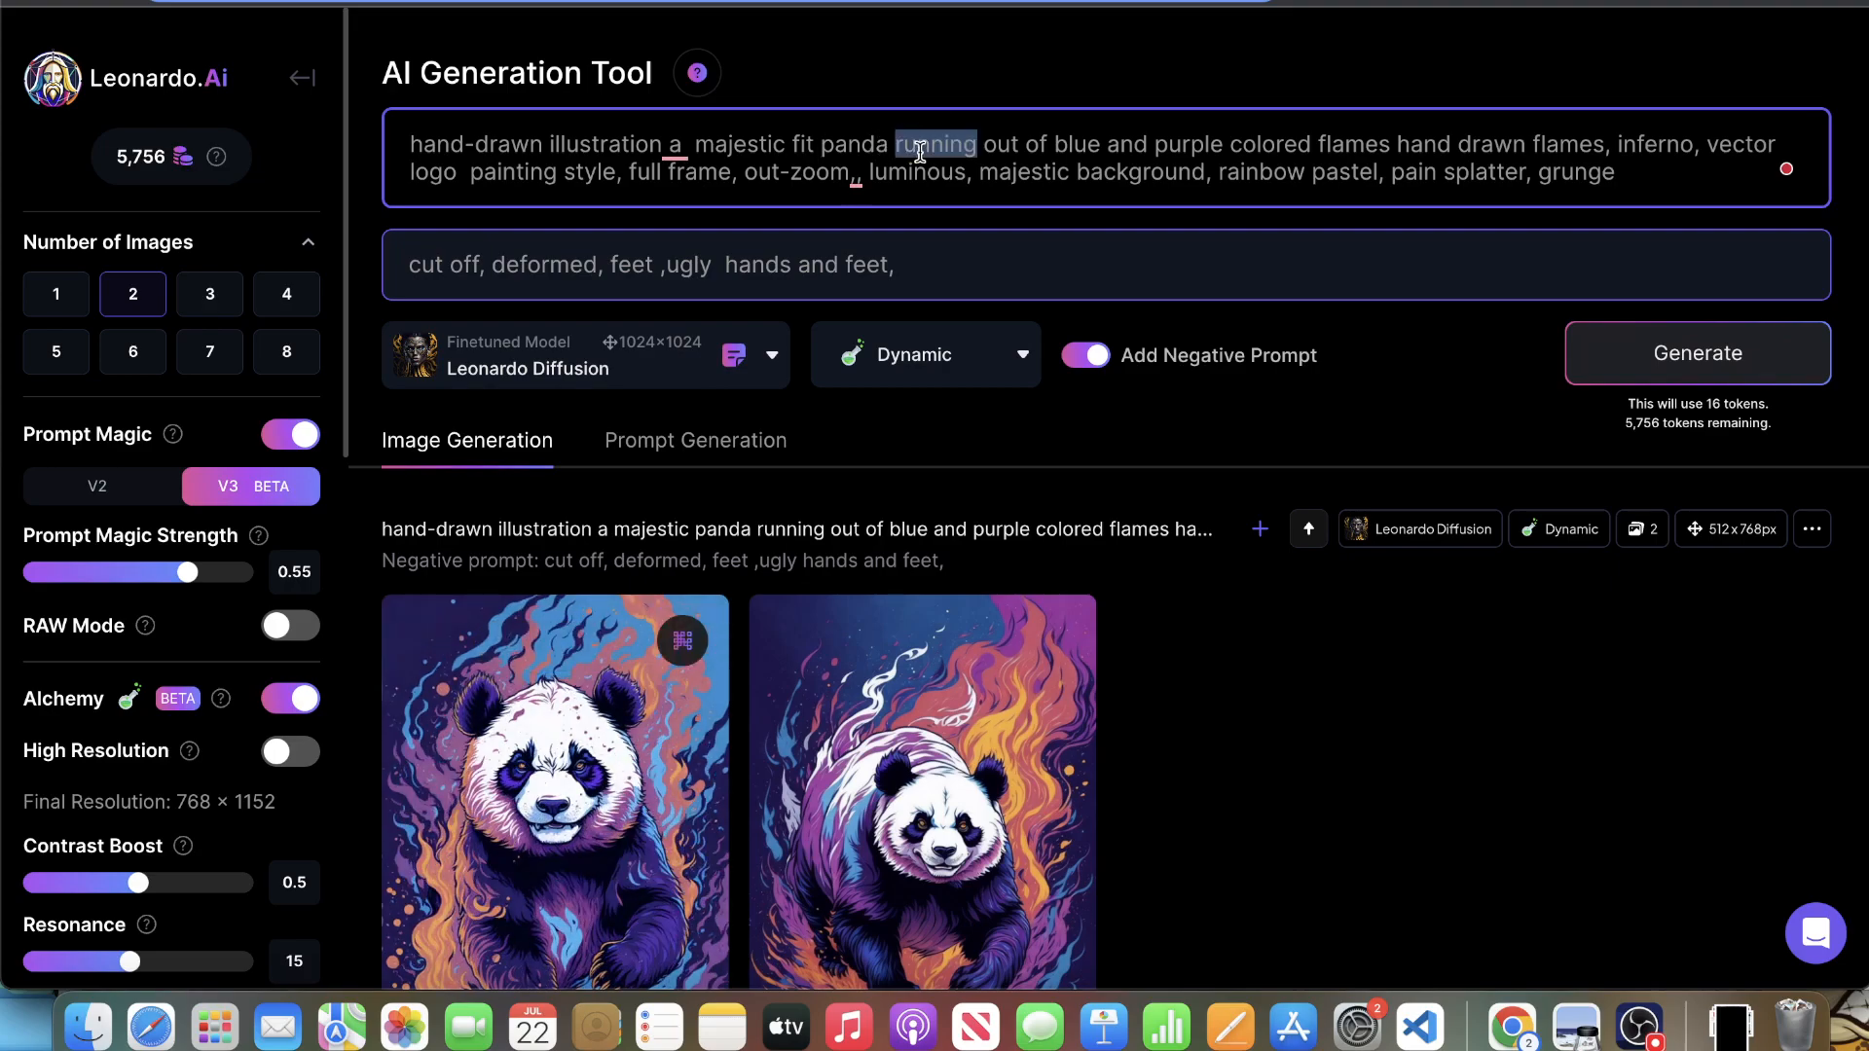
{"action": "key", "text": "BackSpace"}
{"action": "type", "text": "s"}
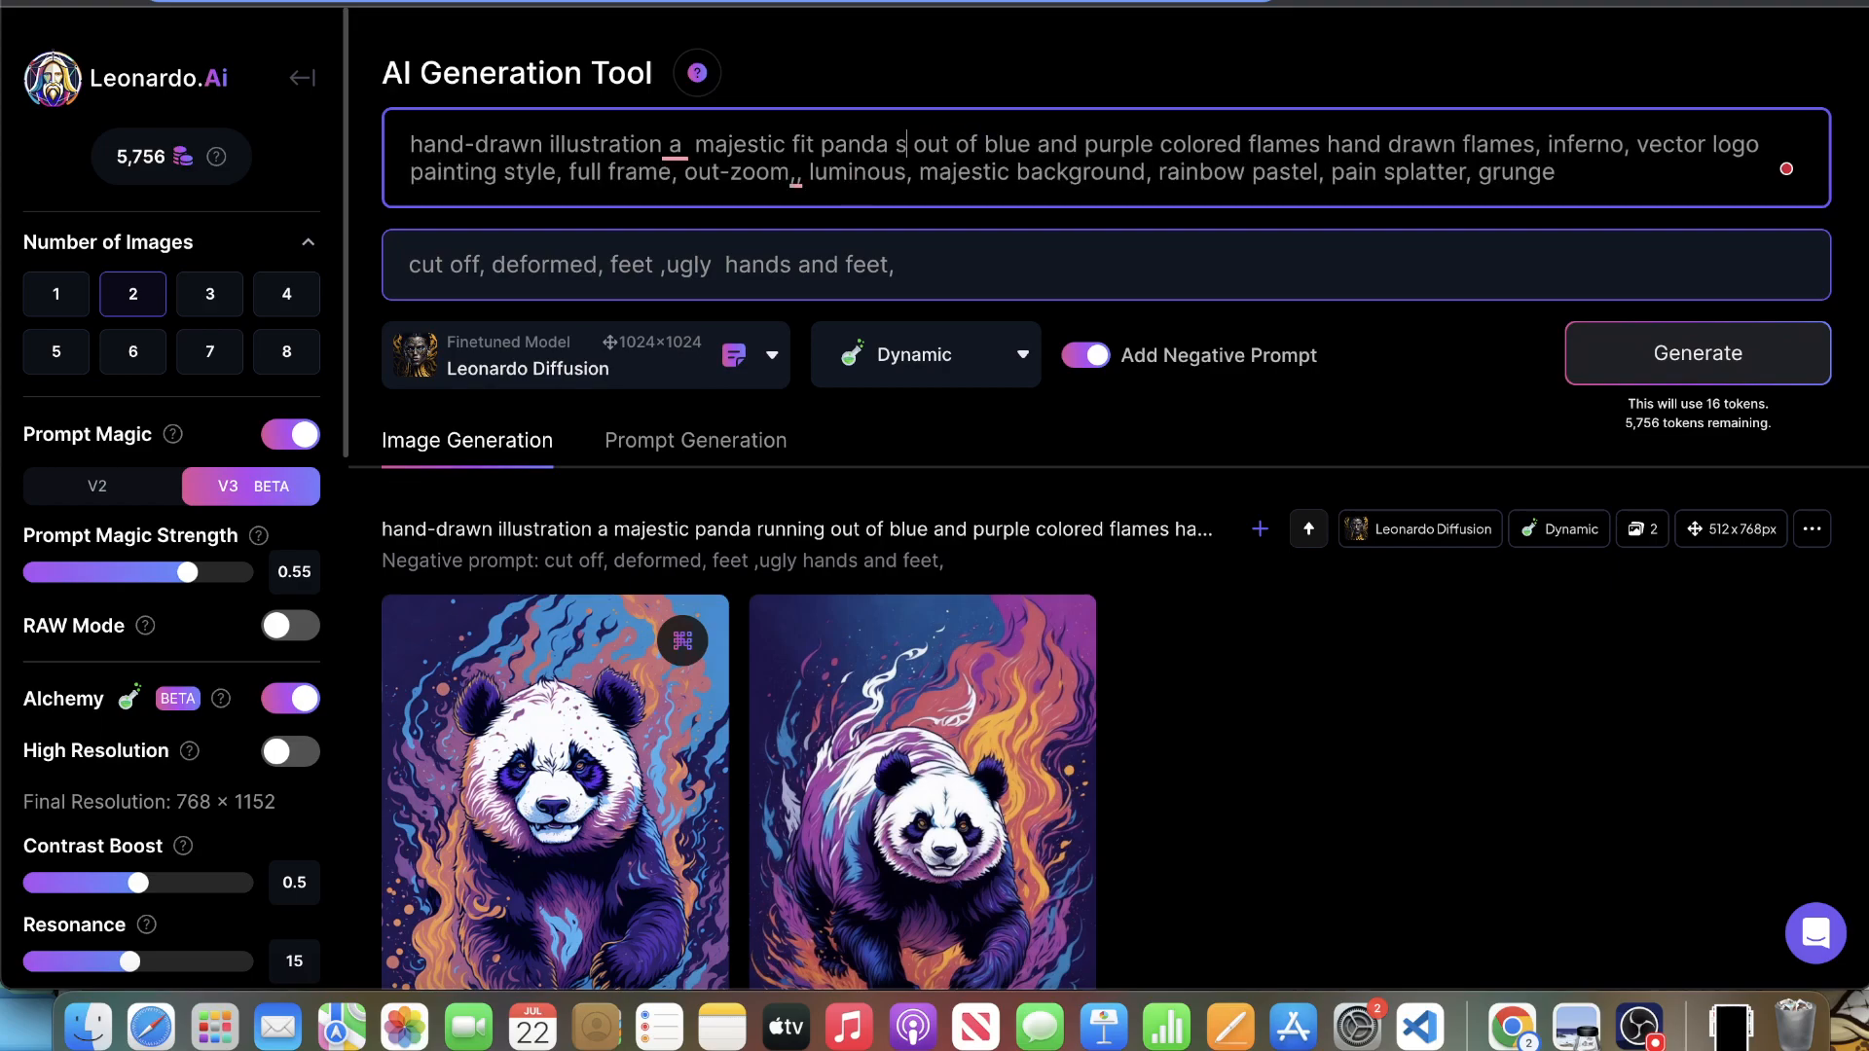
{"action": "key", "text": "BackSpace"}
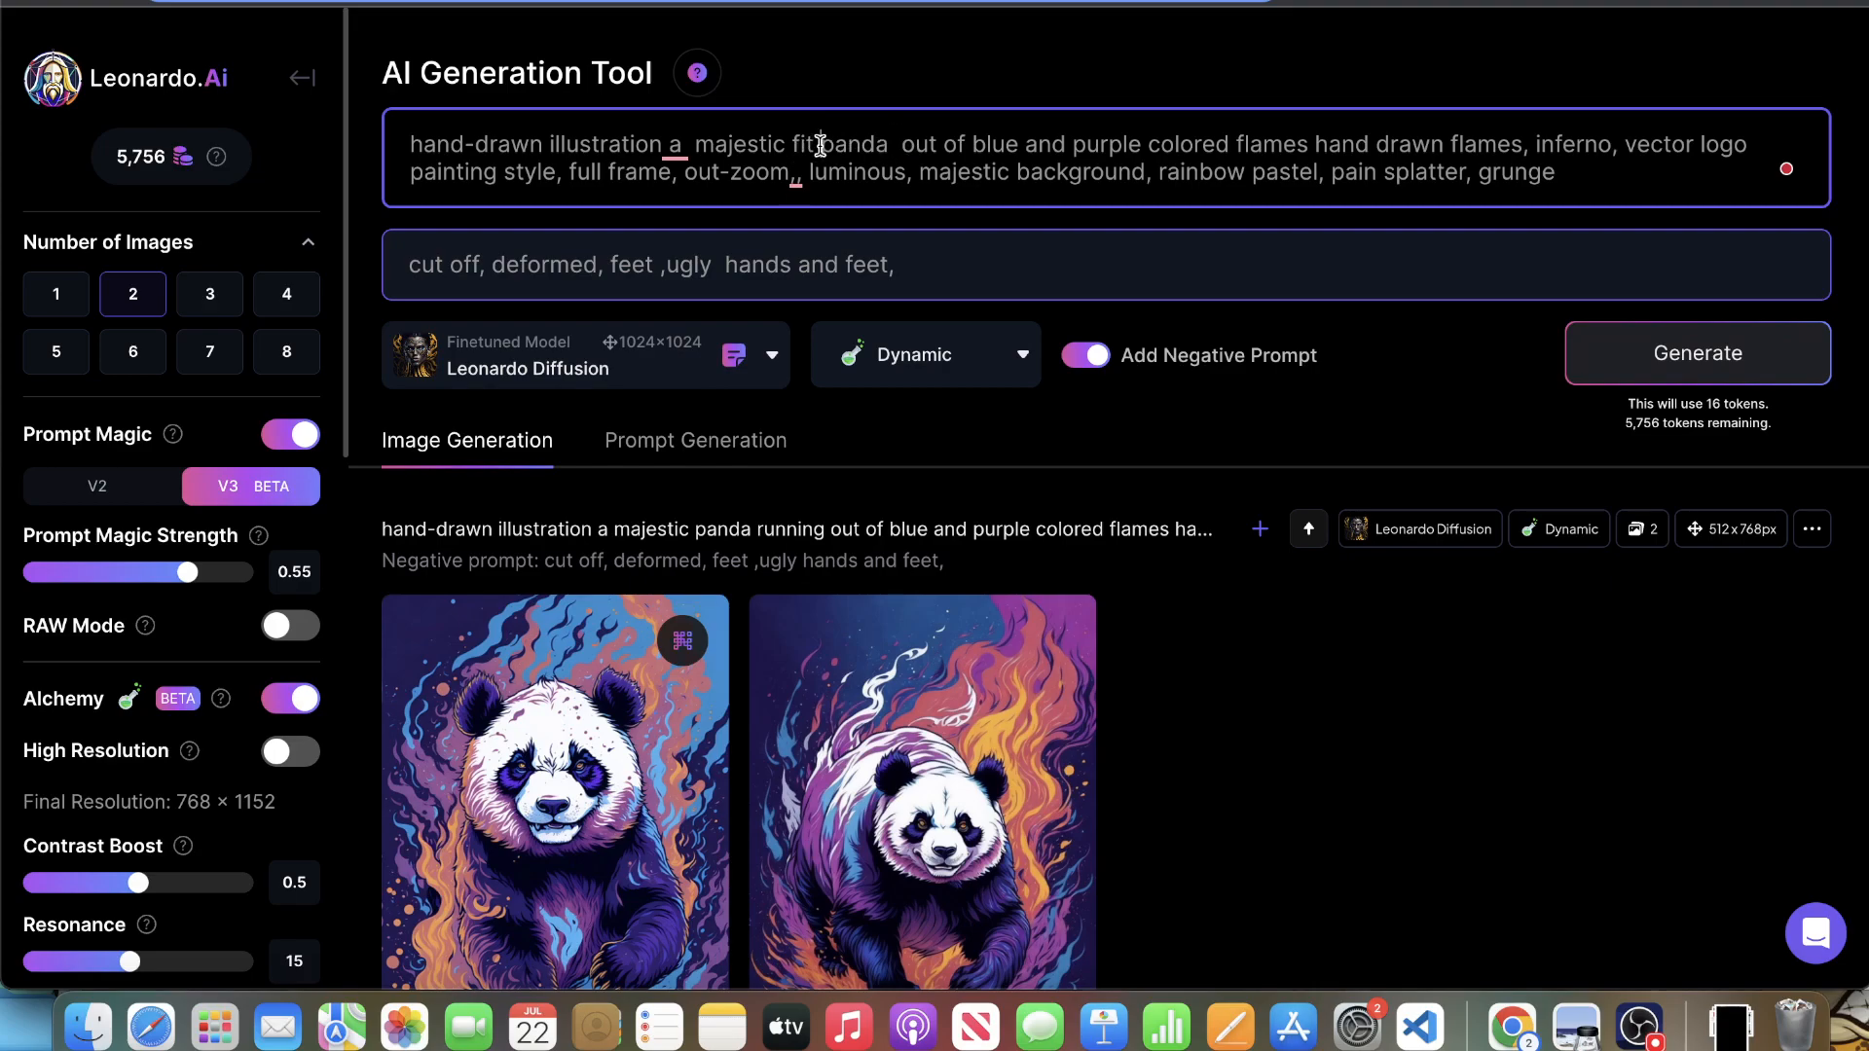
{"action": "key", "text": "BackSpace"}
{"action": "left_click", "coordinate": [1697, 352]}
- View the second image of the earlier running-panda generation enlarged
{"action": "scroll", "coordinate": [1279, 208], "scroll_direction": "down", "scroll_amount": 5}
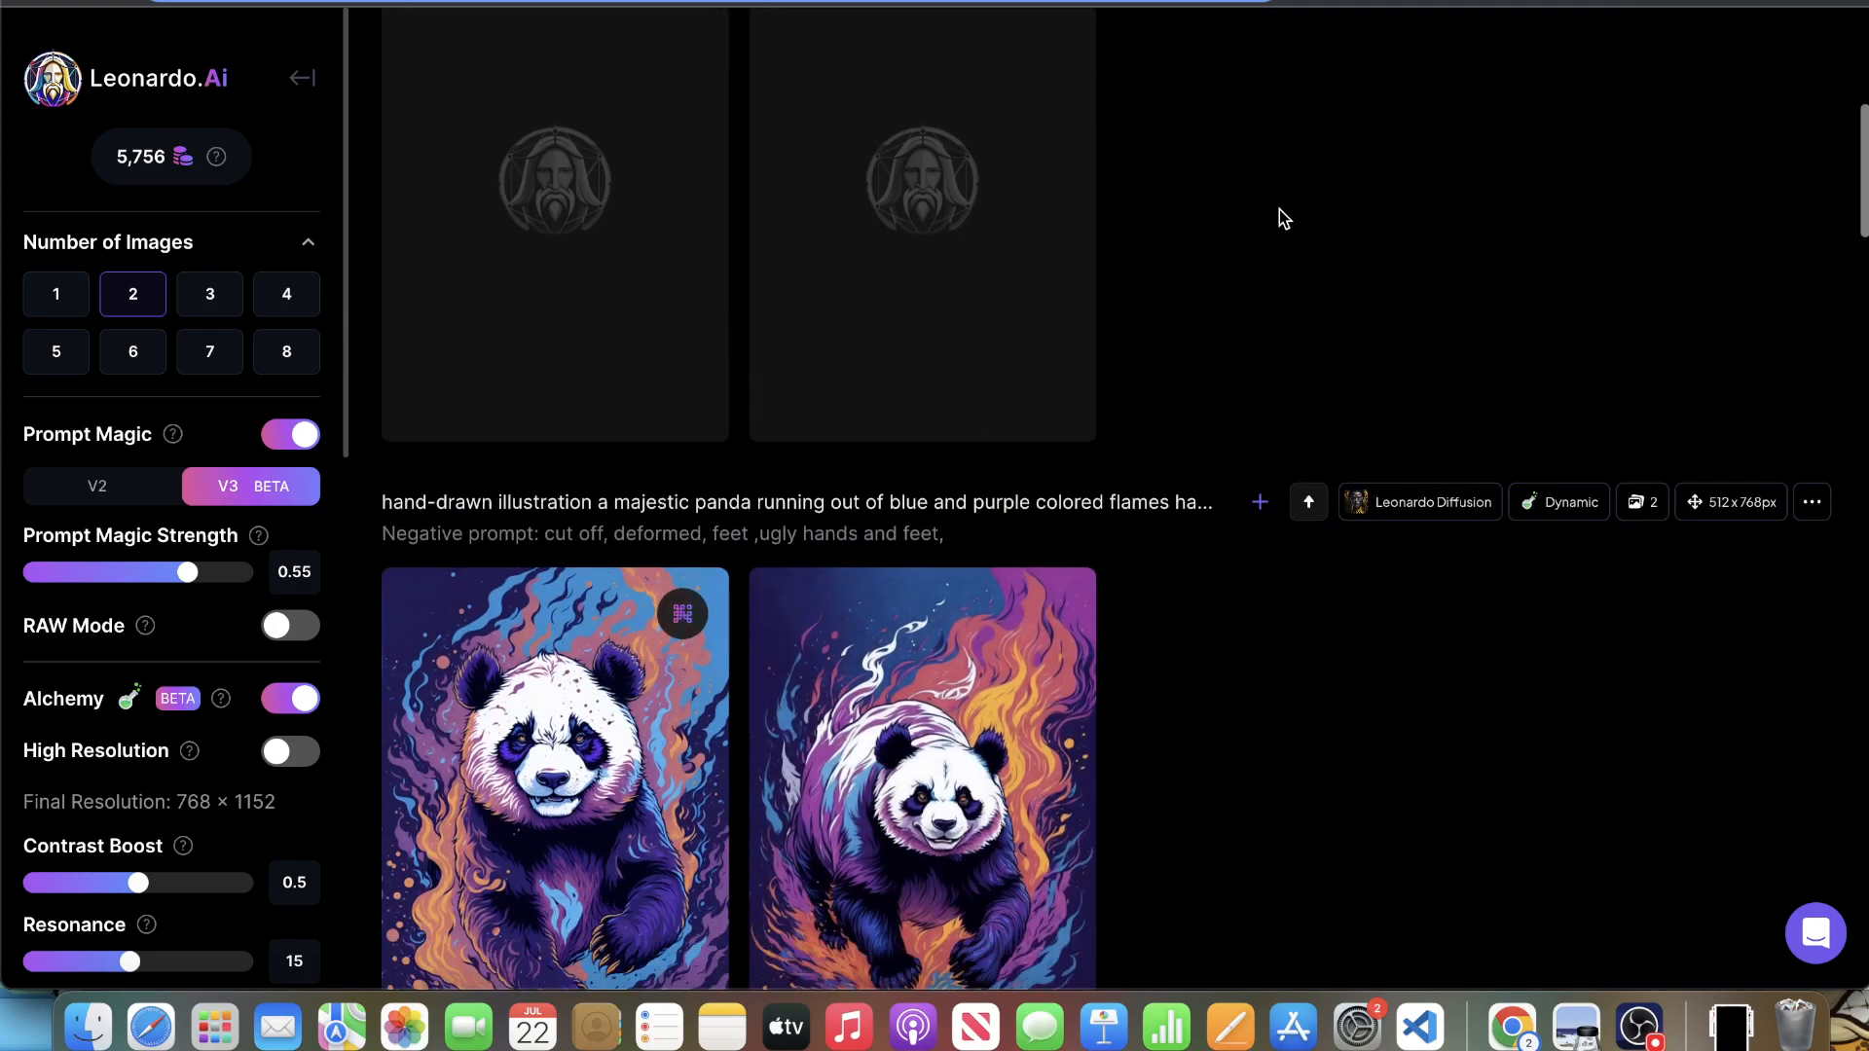
{"action": "scroll", "coordinate": [1193, 142], "scroll_direction": "down", "scroll_amount": 2}
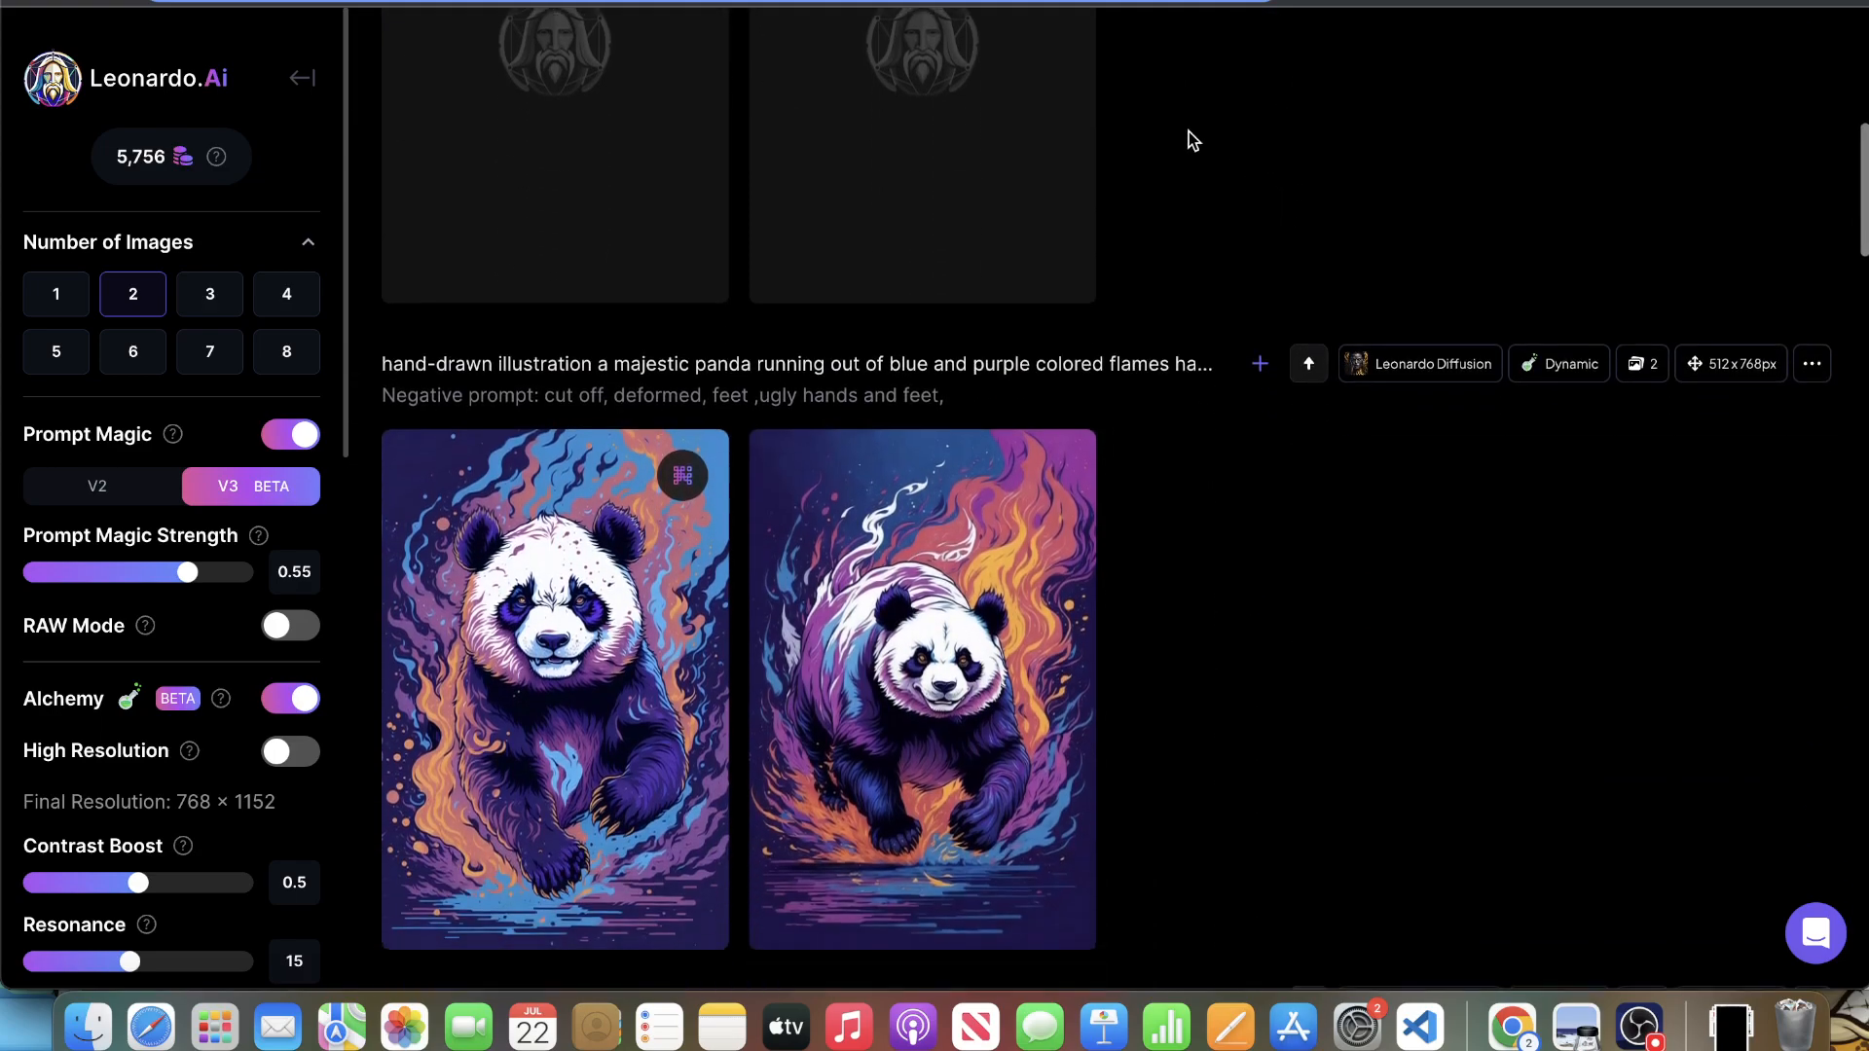
{"action": "scroll", "coordinate": [1148, 137], "scroll_direction": "up", "scroll_amount": 6}
{"action": "scroll", "coordinate": [867, 185], "scroll_direction": "down", "scroll_amount": 8}
{"action": "left_click", "coordinate": [942, 479]}
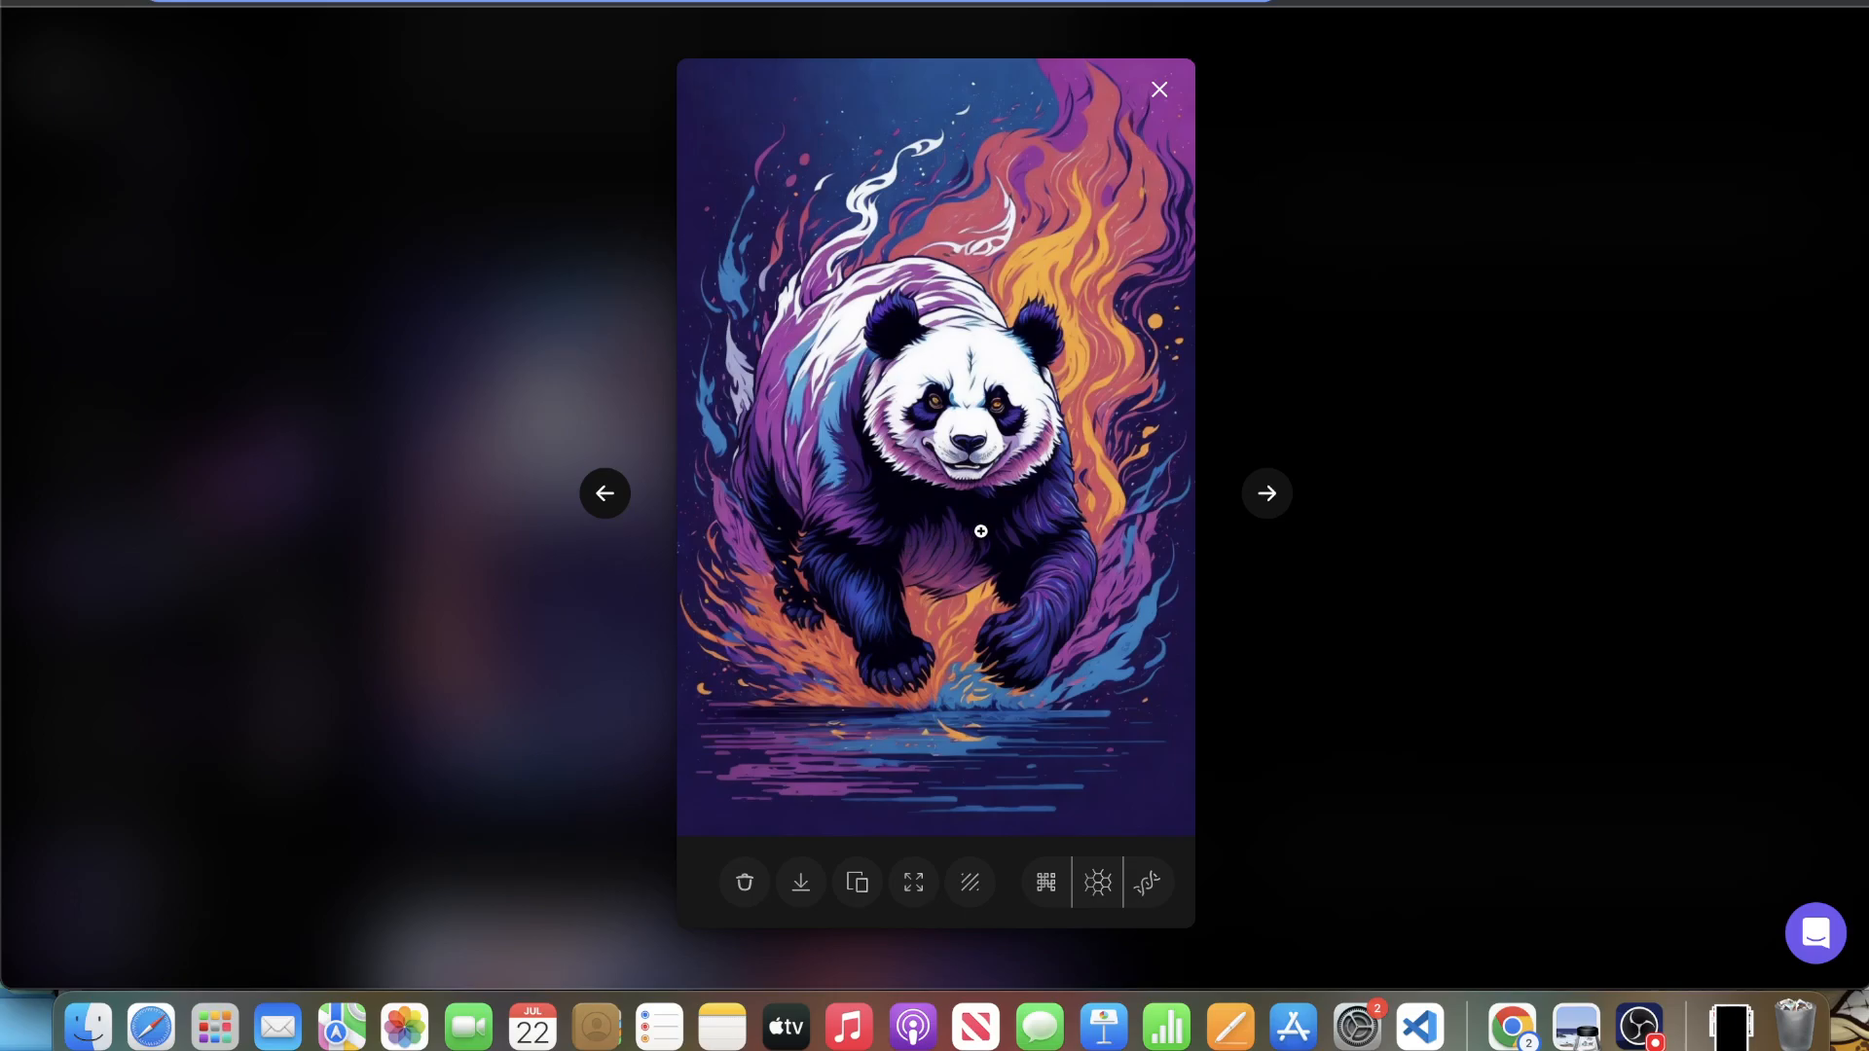
- View the creatively upscaled first image of the running-panda generation enlarged, and close the preview
{"action": "left_click", "coordinate": [1581, 445]}
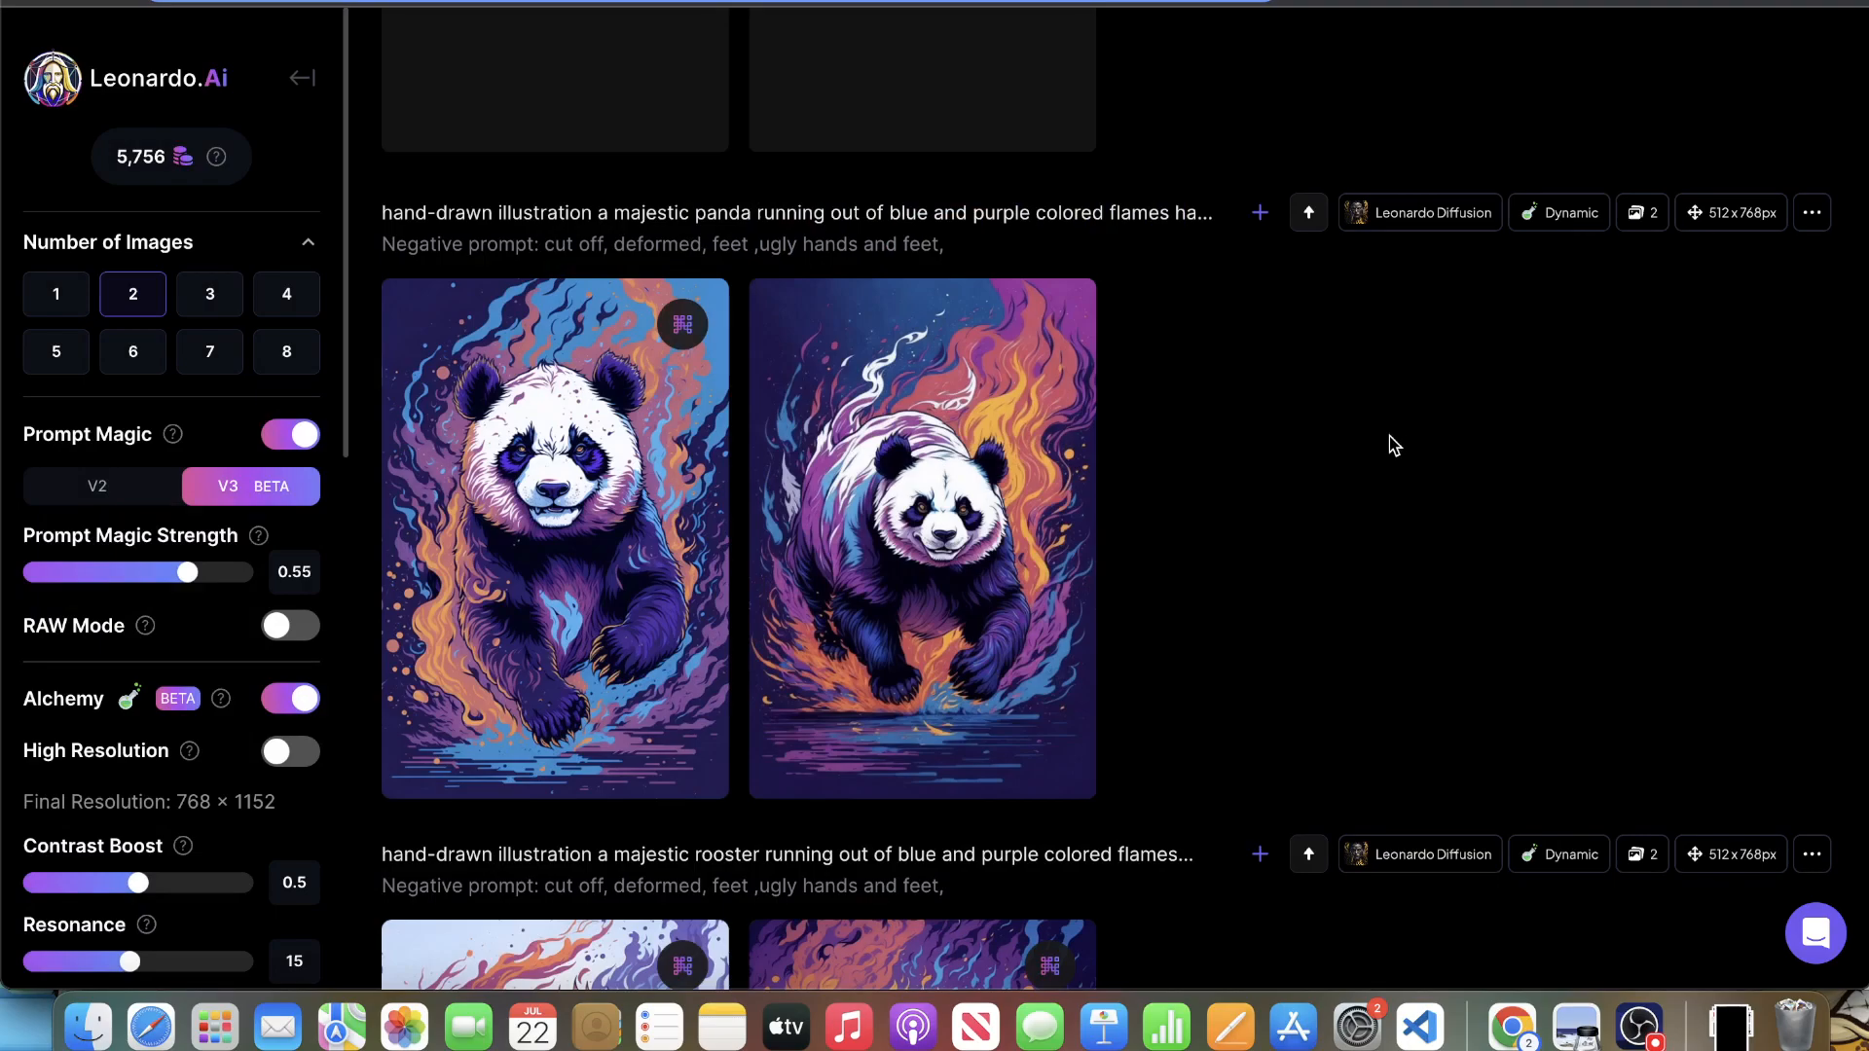
{"action": "left_click", "coordinate": [651, 455]}
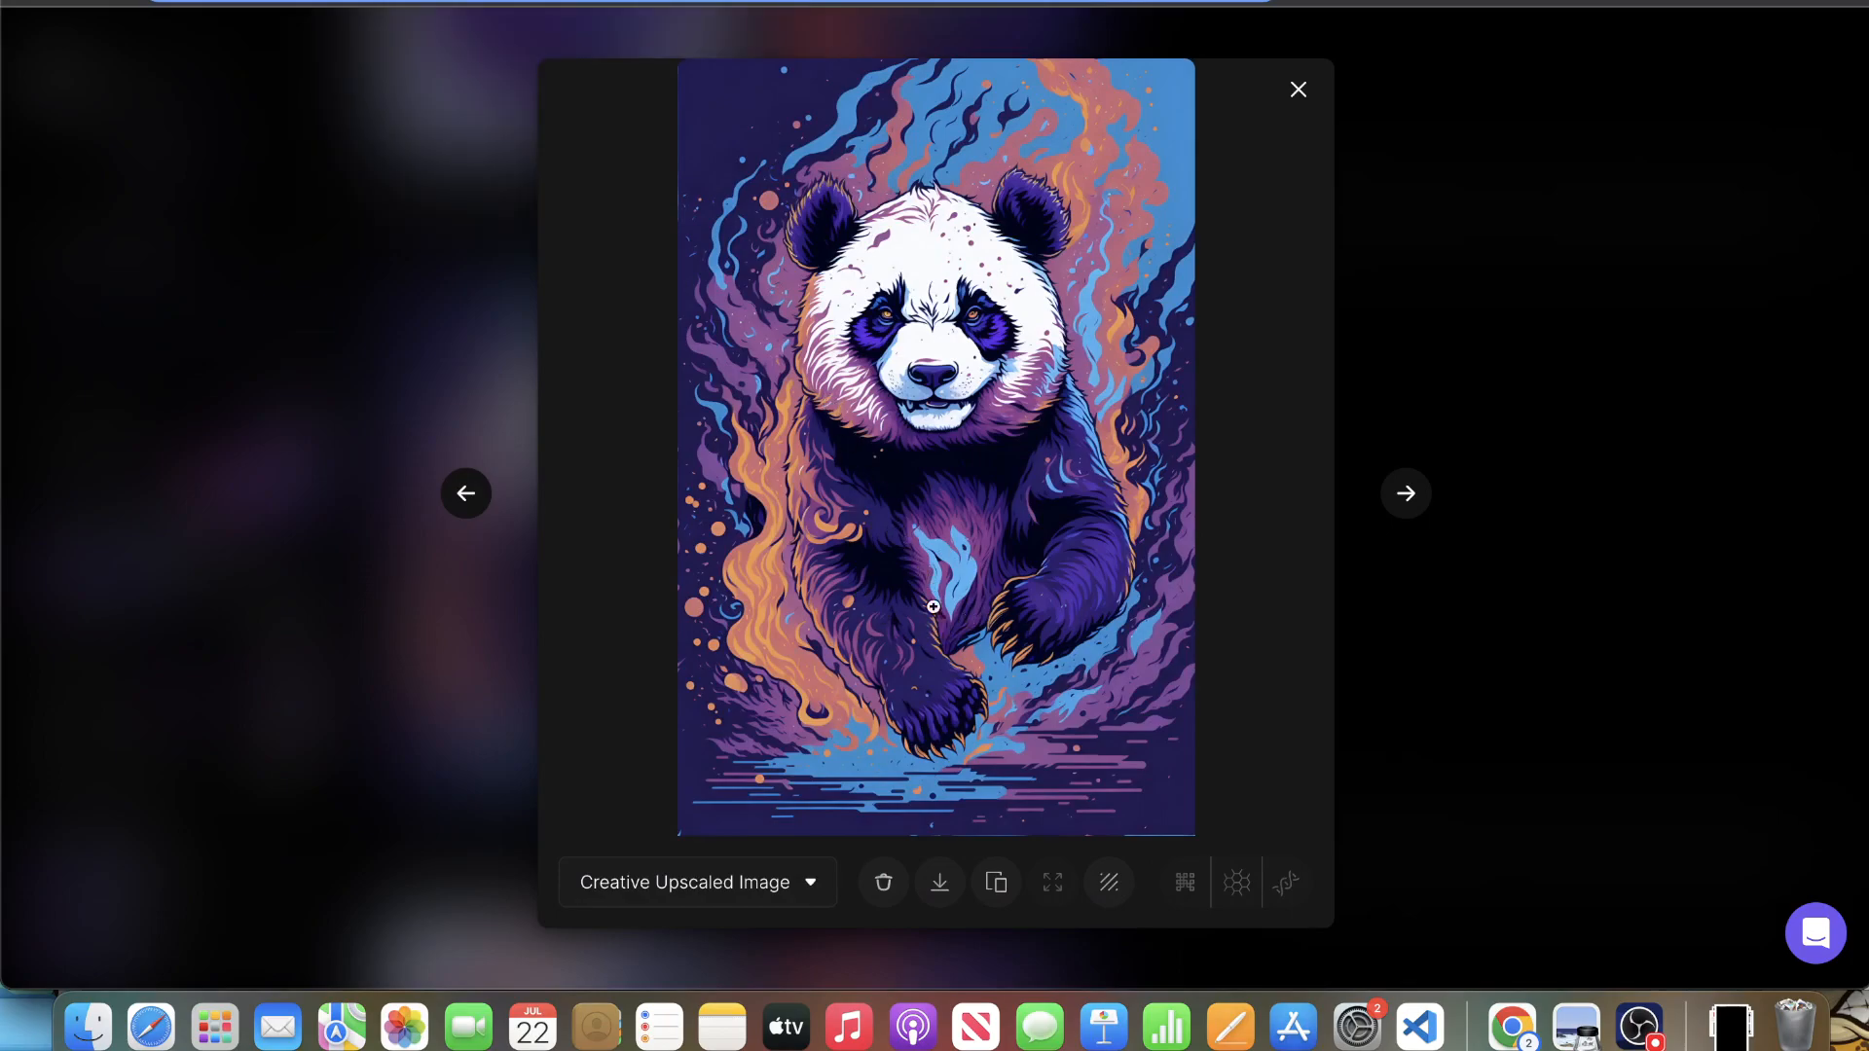
{"action": "left_click", "coordinate": [1728, 381]}
- Apply Creative Upscale to both images of the first fit-panda generation
{"action": "scroll", "coordinate": [1727, 380], "scroll_direction": "up", "scroll_amount": 5}
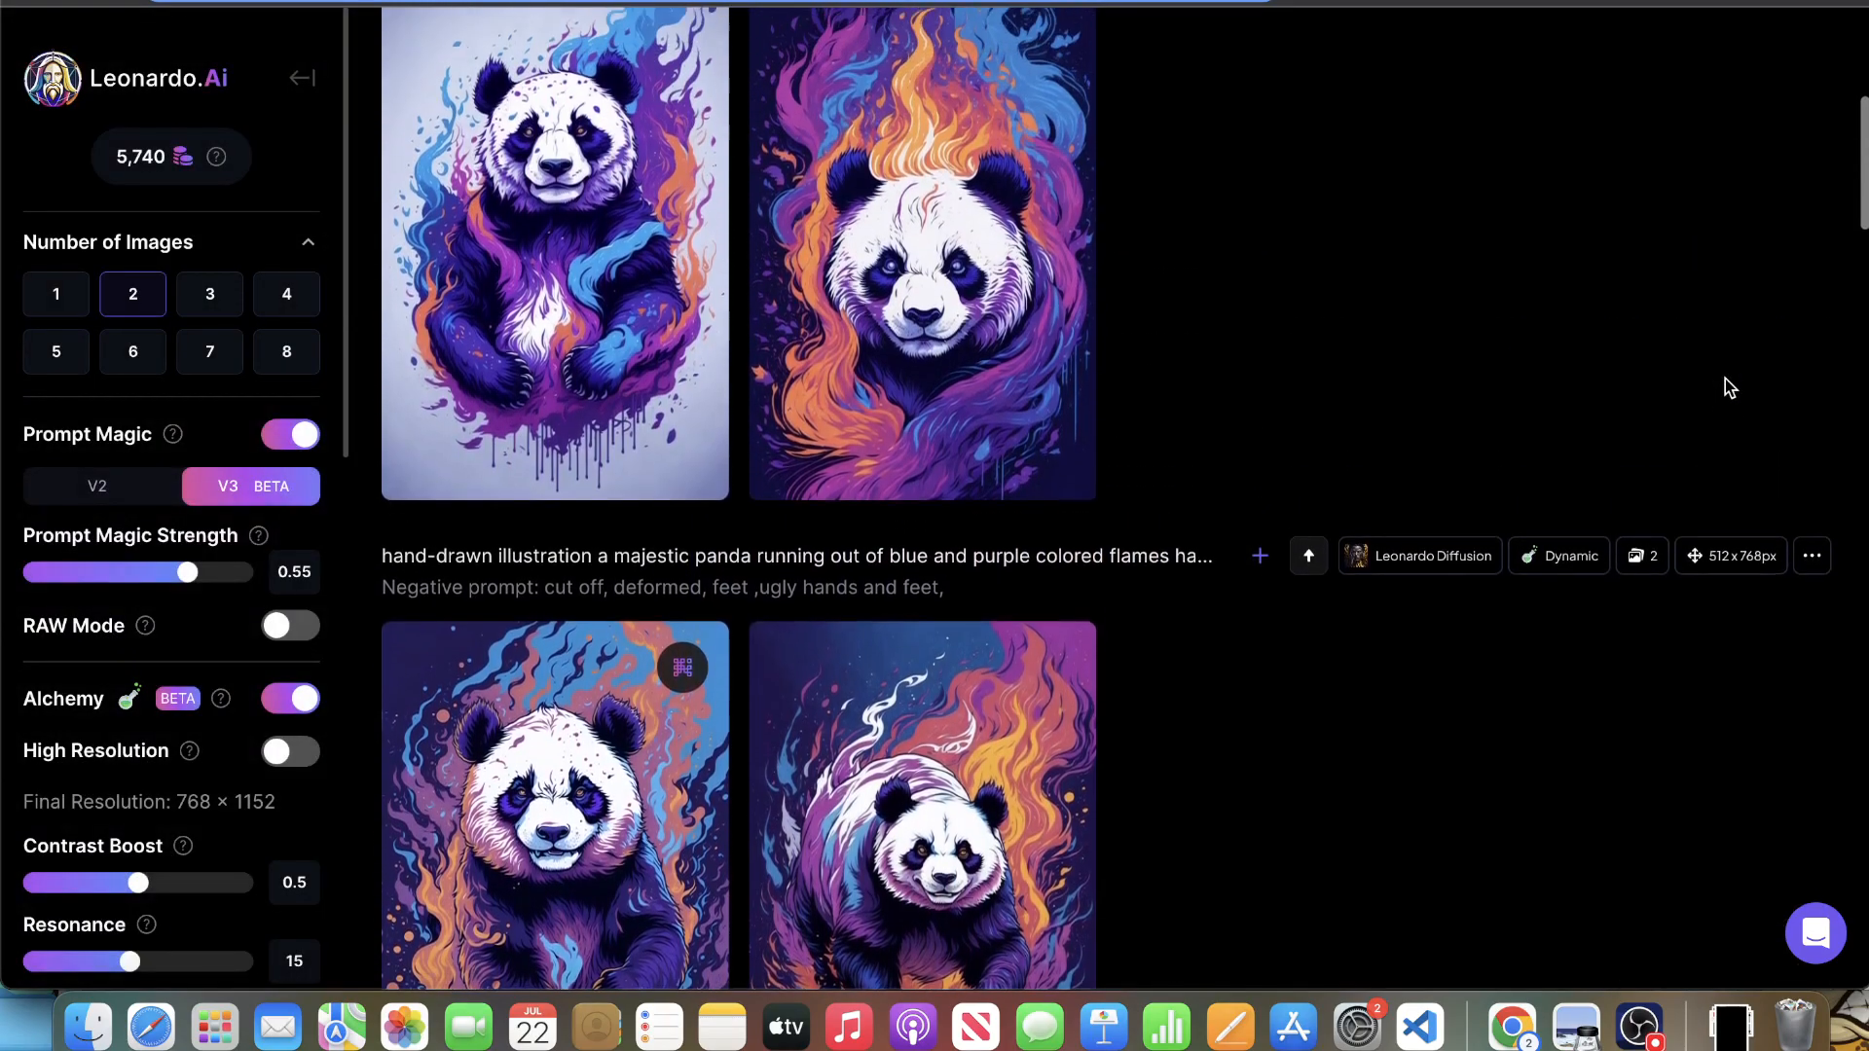
{"action": "left_click", "coordinate": [588, 417]}
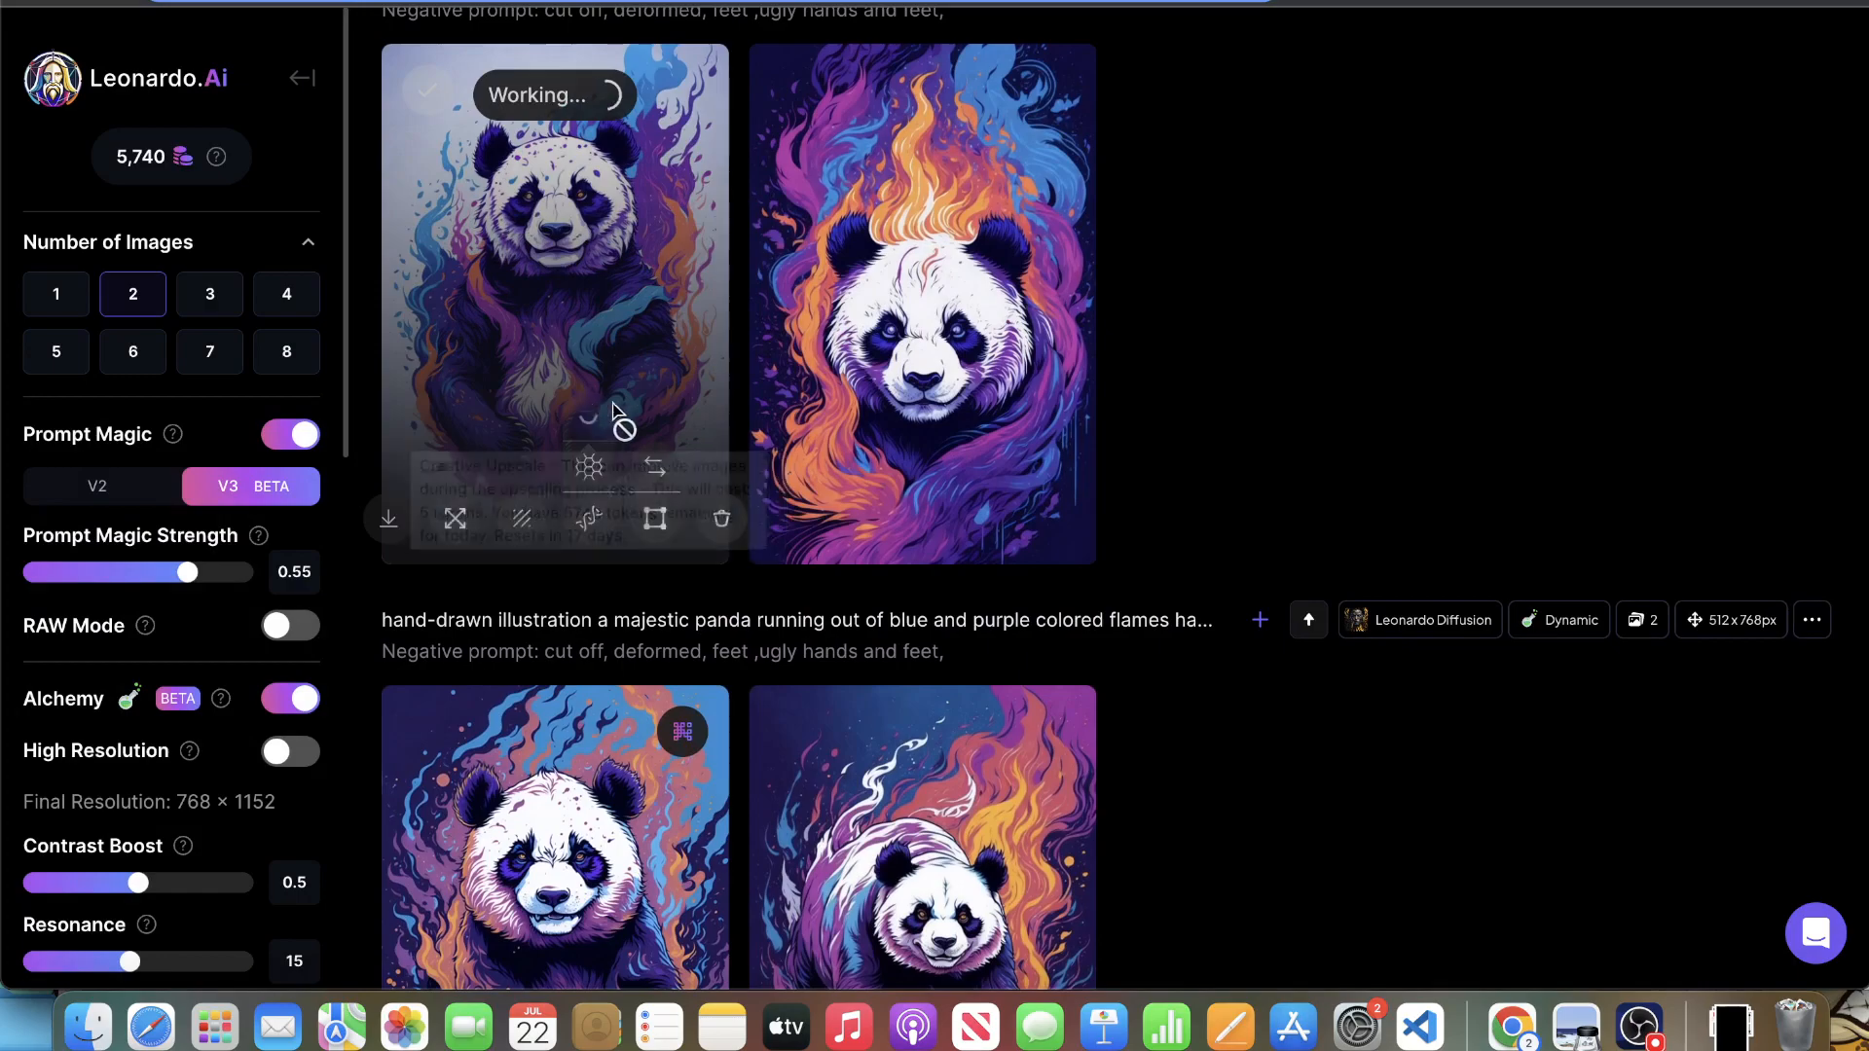
{"action": "left_click", "coordinate": [955, 438]}
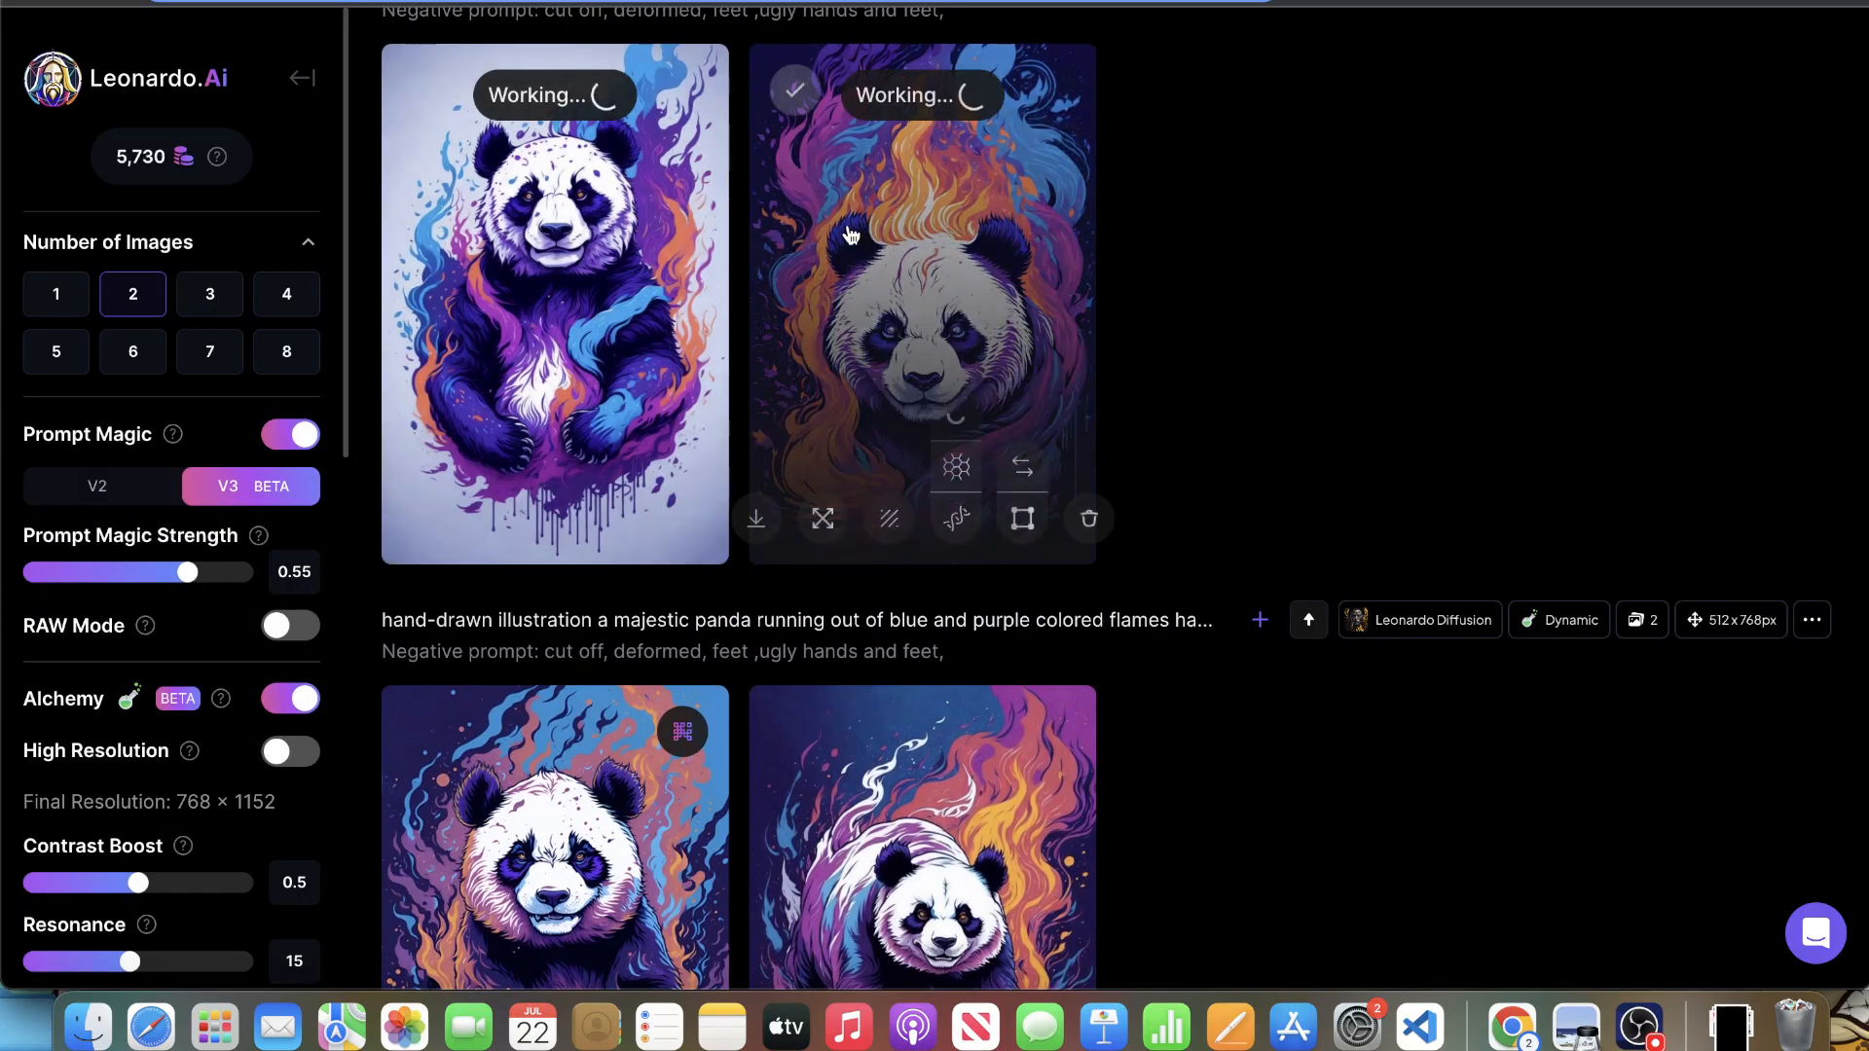
- Generate two more images with the same fit-panda prompt
{"action": "scroll", "coordinate": [1071, 258], "scroll_direction": "up", "scroll_amount": 2}
{"action": "scroll", "coordinate": [1631, 246], "scroll_direction": "up", "scroll_amount": 4}
{"action": "left_click", "coordinate": [1645, 352]}
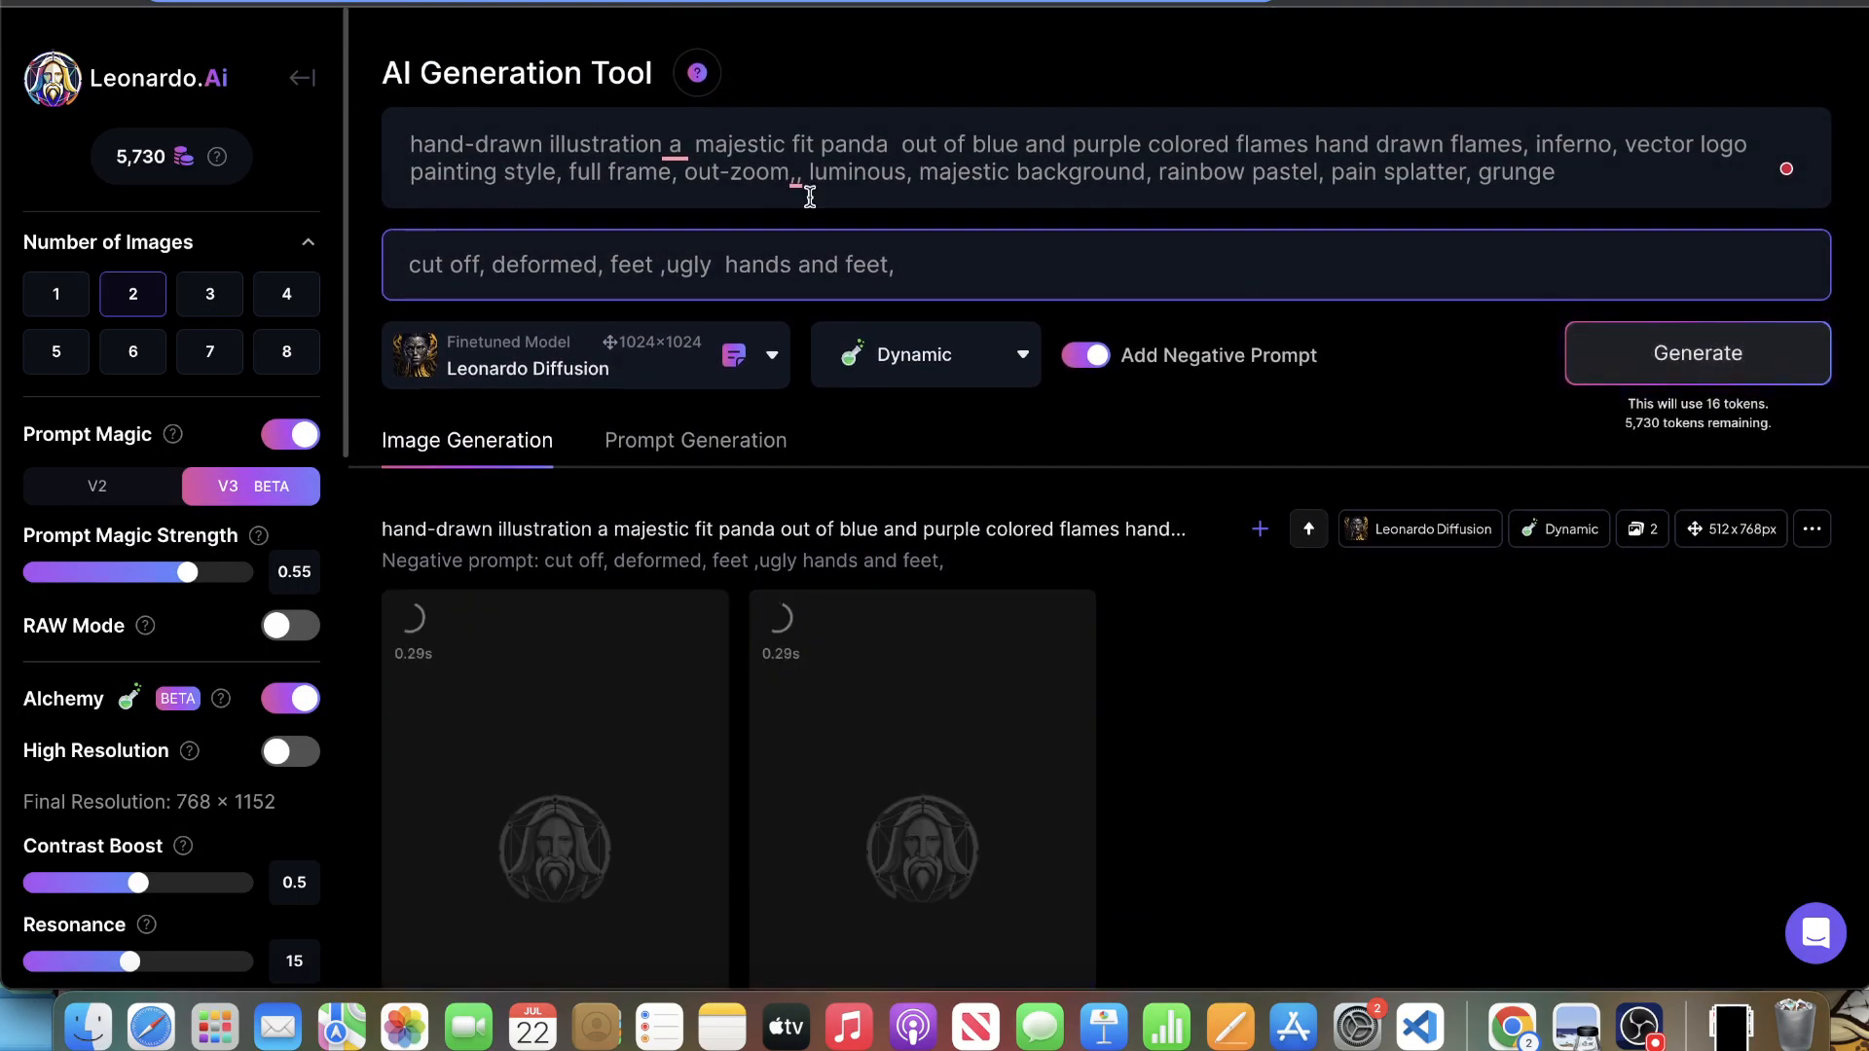
- Insert "white cute" before "panda" in the prompt, and generate two images
{"action": "left_click", "coordinate": [888, 148]}
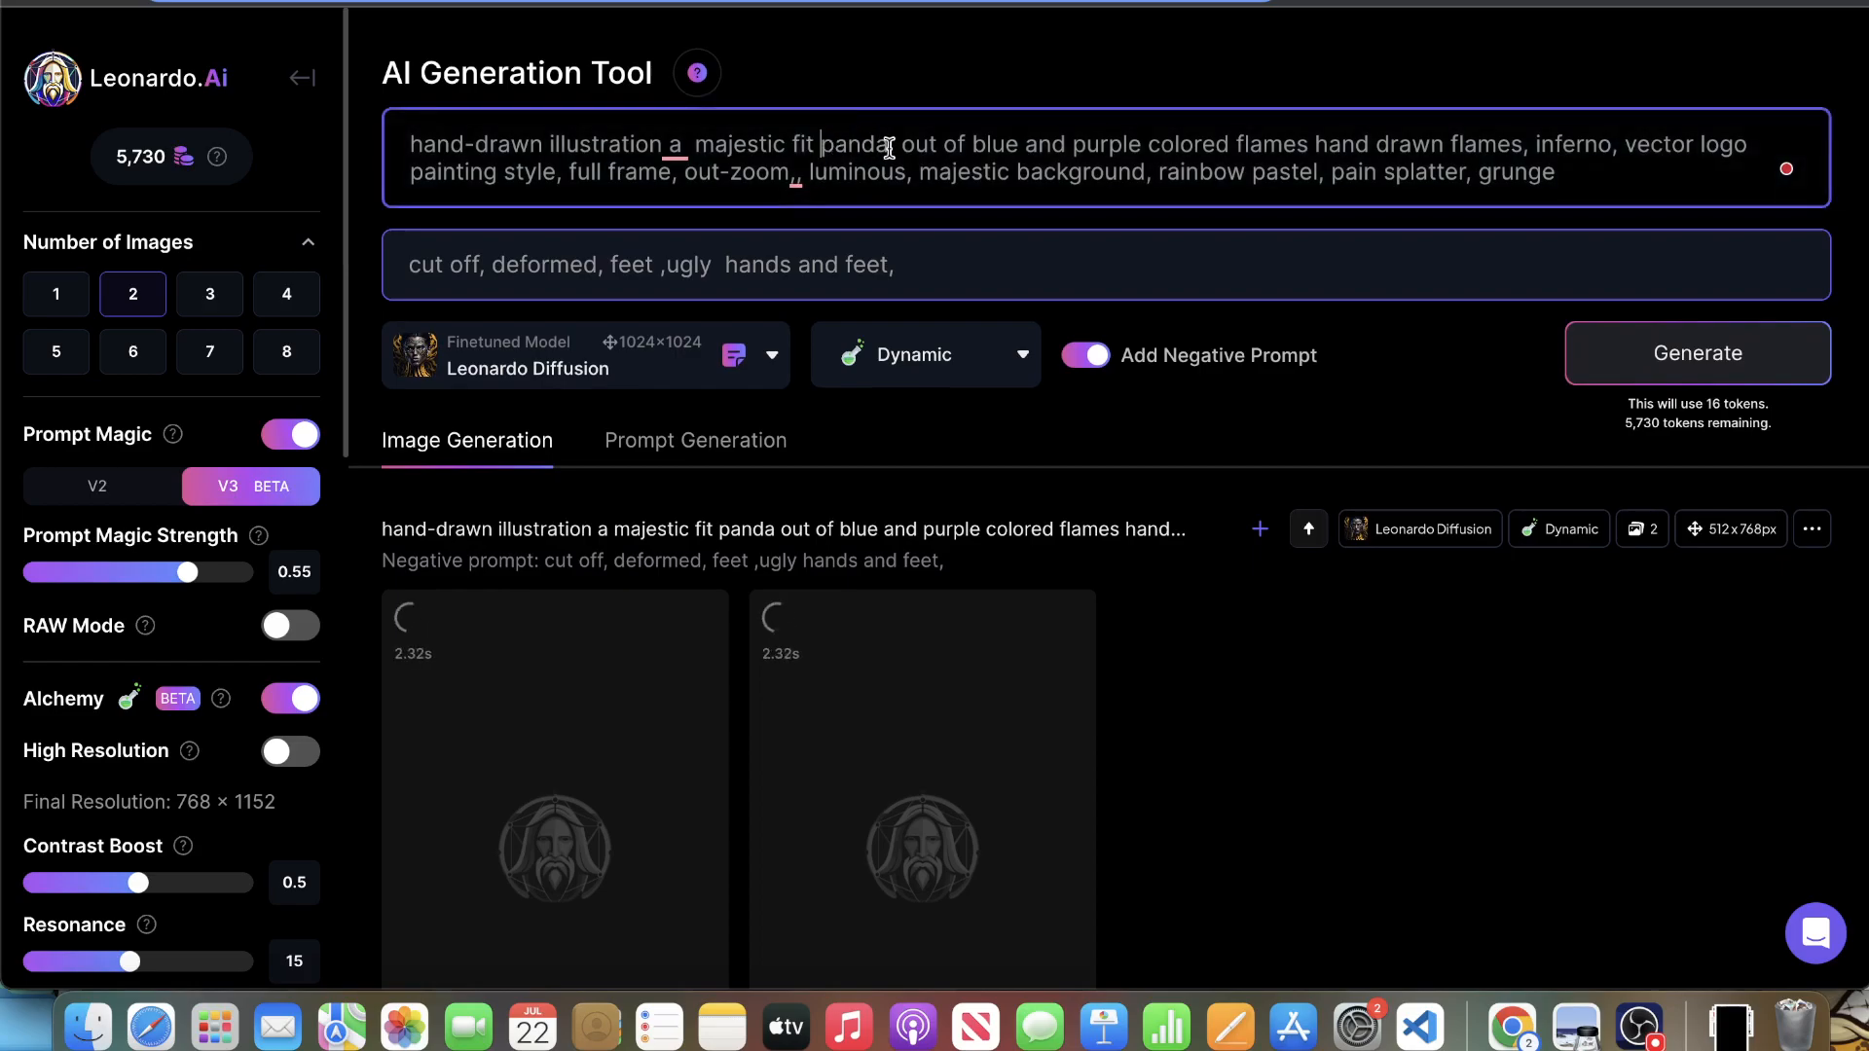
{"action": "type", "text": "white cute"}
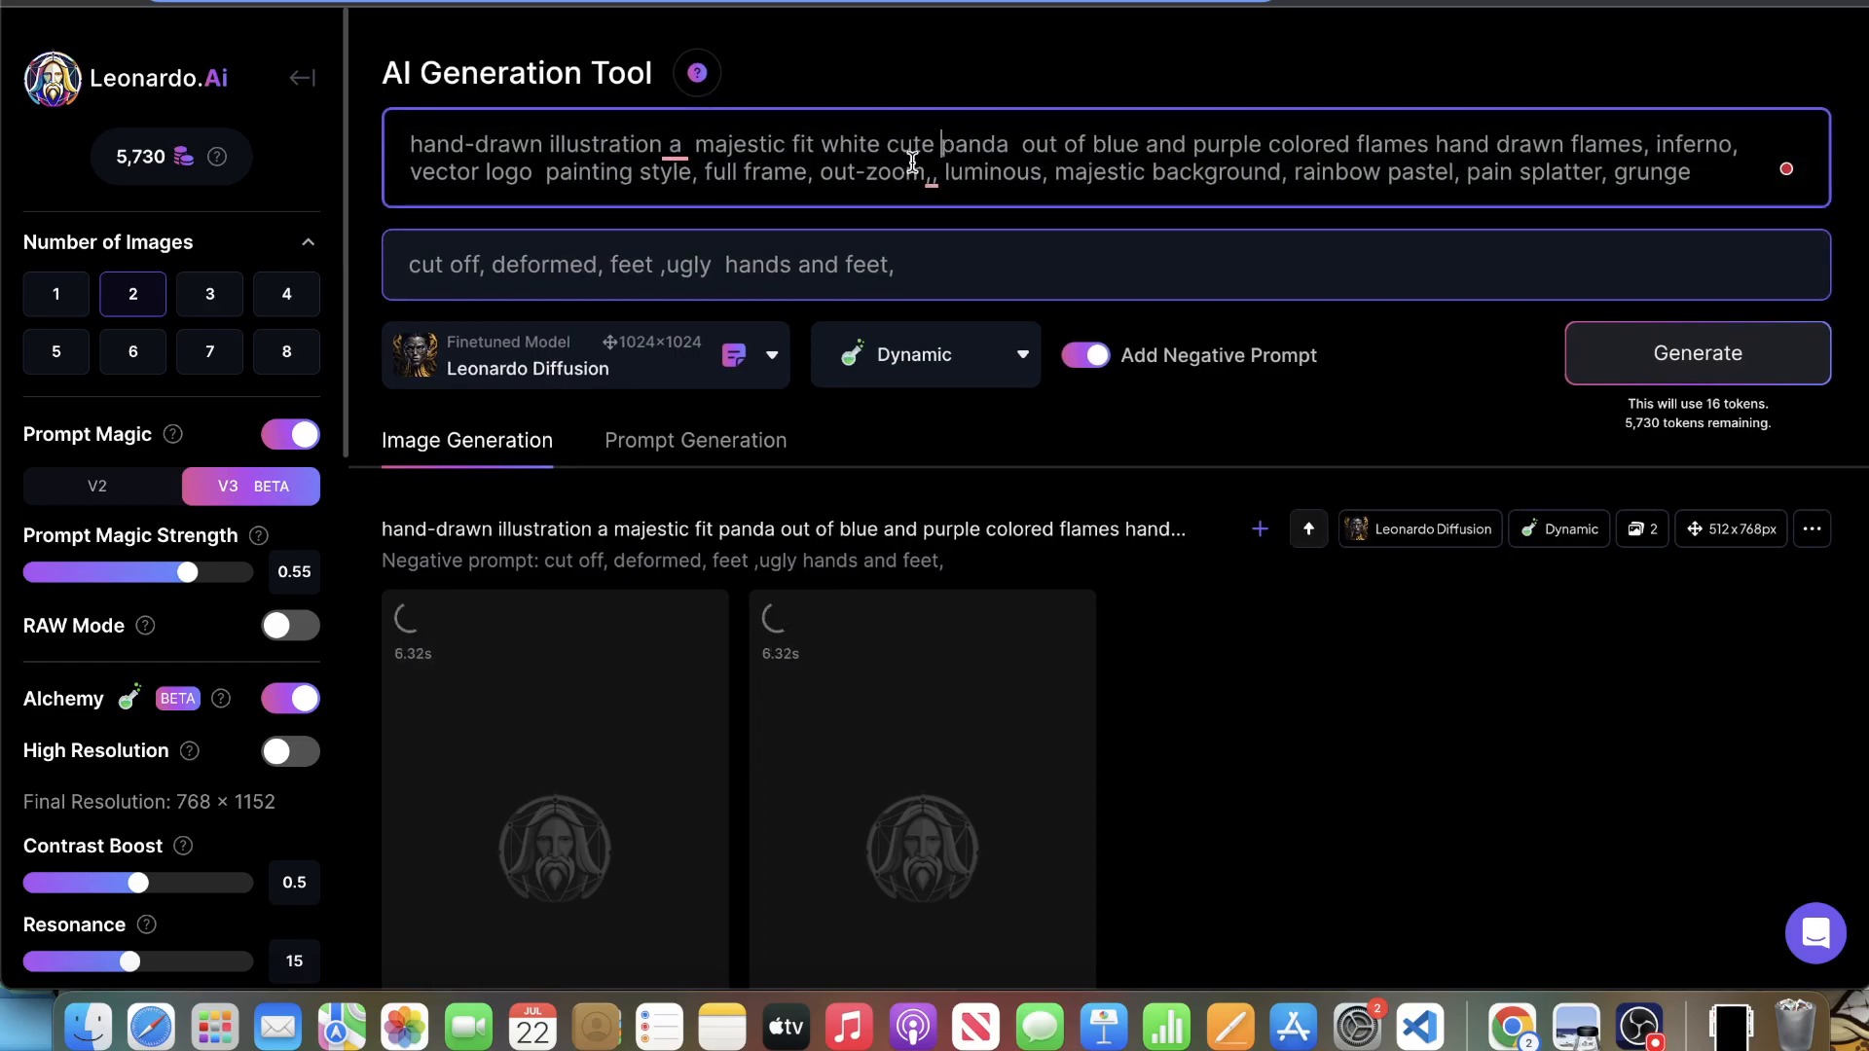
{"action": "left_click", "coordinate": [1690, 352]}
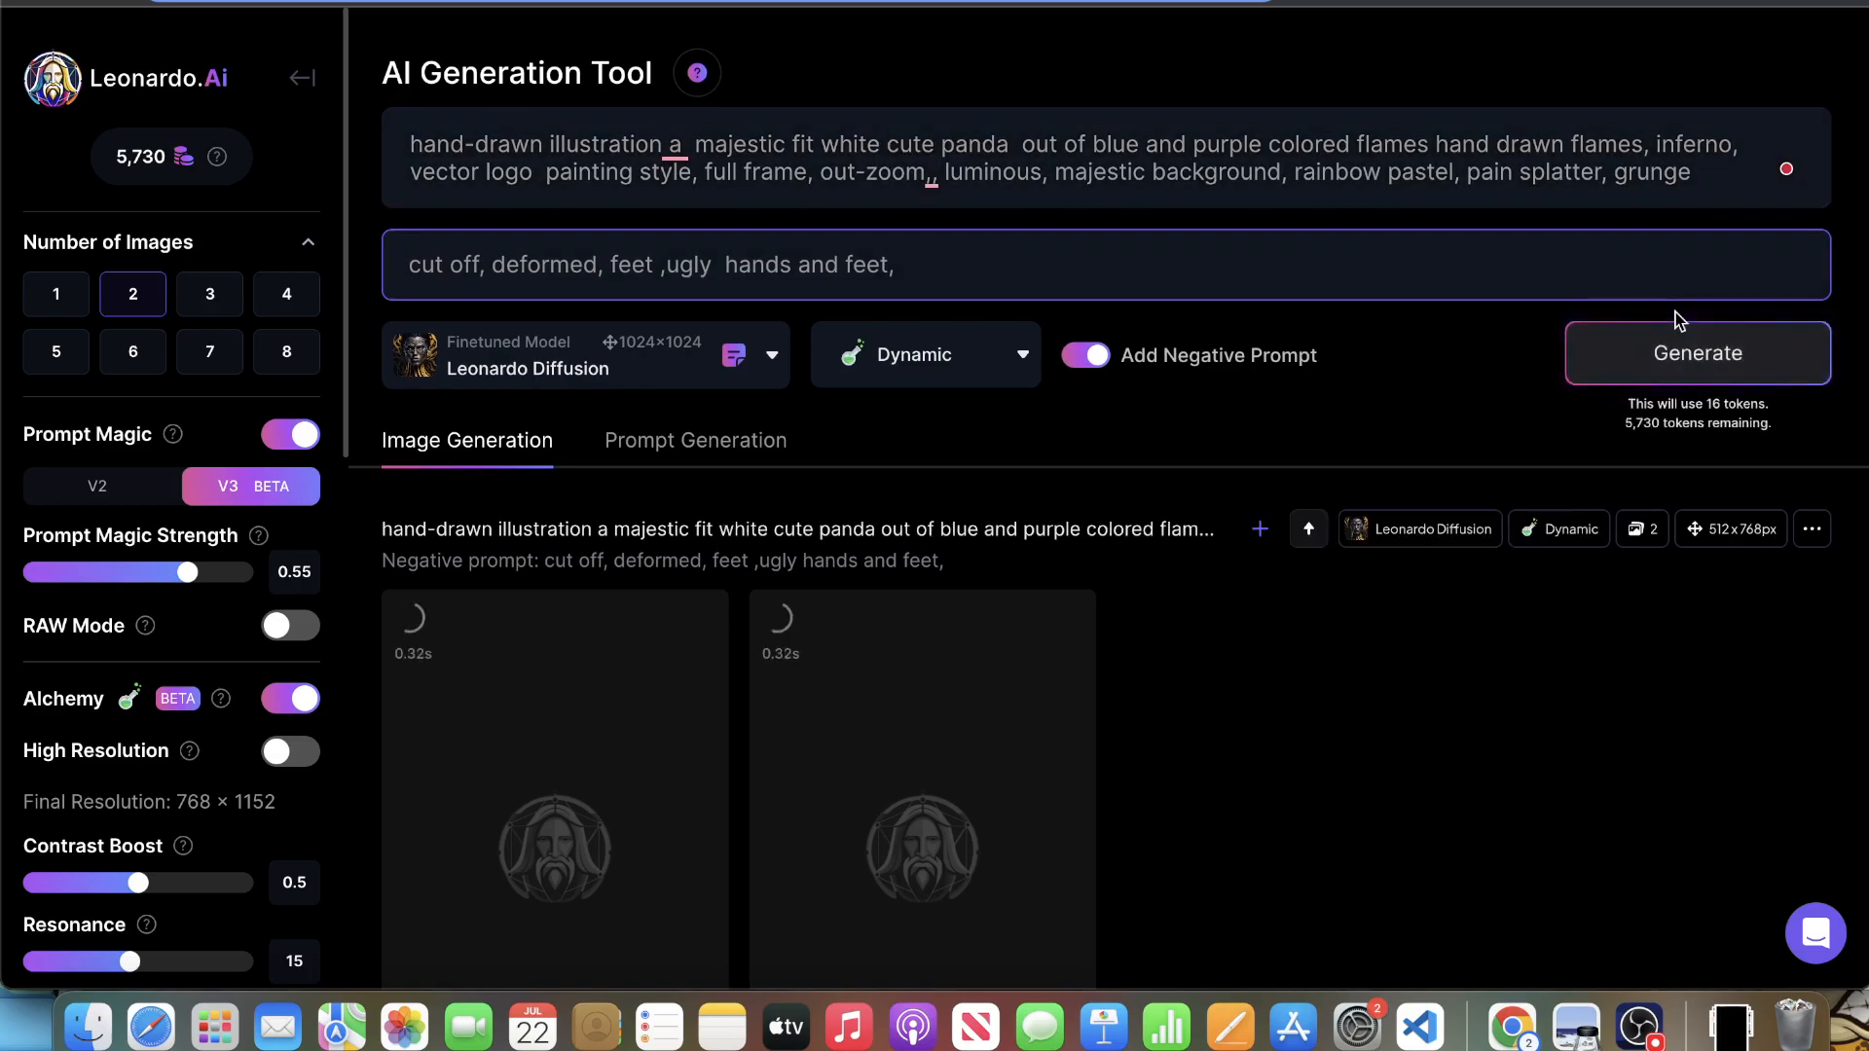
- Apply Creative Upscale to both images of the second fit-panda generation
{"action": "scroll", "coordinate": [1477, 336], "scroll_direction": "down", "scroll_amount": 2}
{"action": "scroll", "coordinate": [1253, 301], "scroll_direction": "down", "scroll_amount": 7}
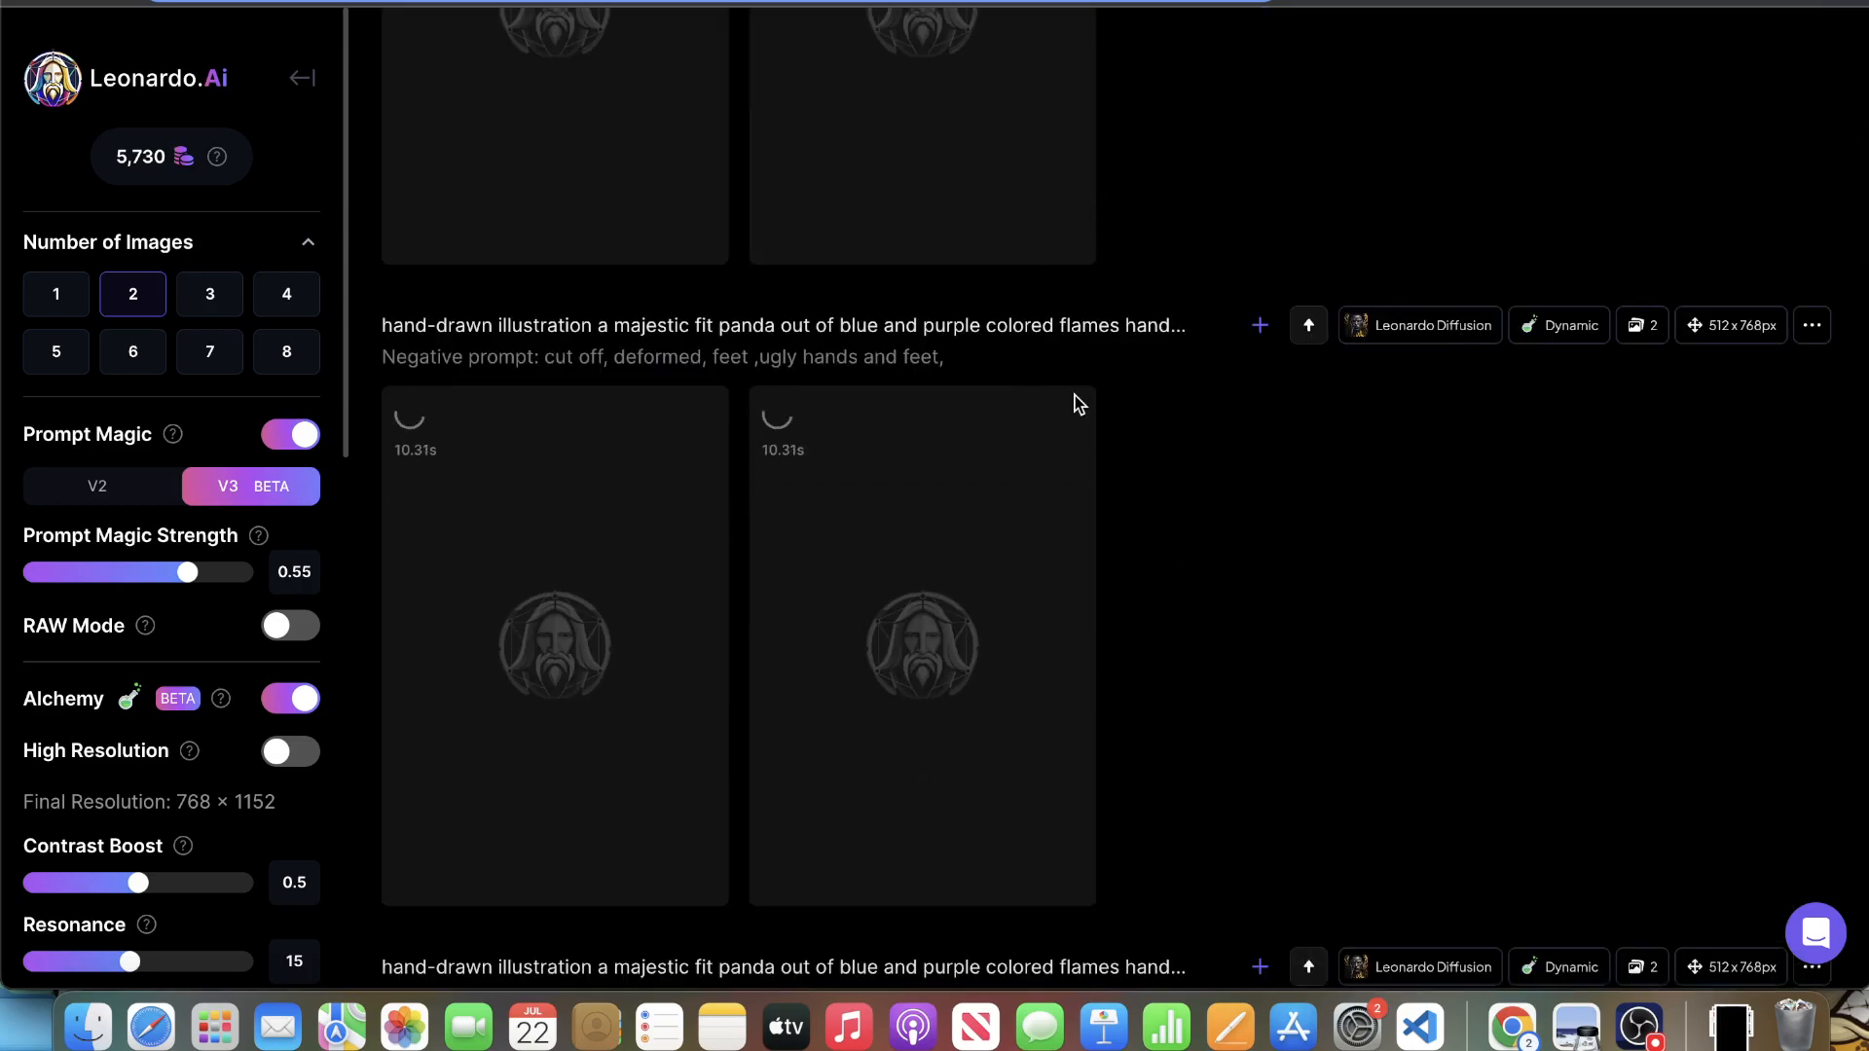
{"action": "scroll", "coordinate": [1083, 362], "scroll_direction": "down", "scroll_amount": 2}
{"action": "scroll", "coordinate": [1167, 281], "scroll_direction": "up", "scroll_amount": 2}
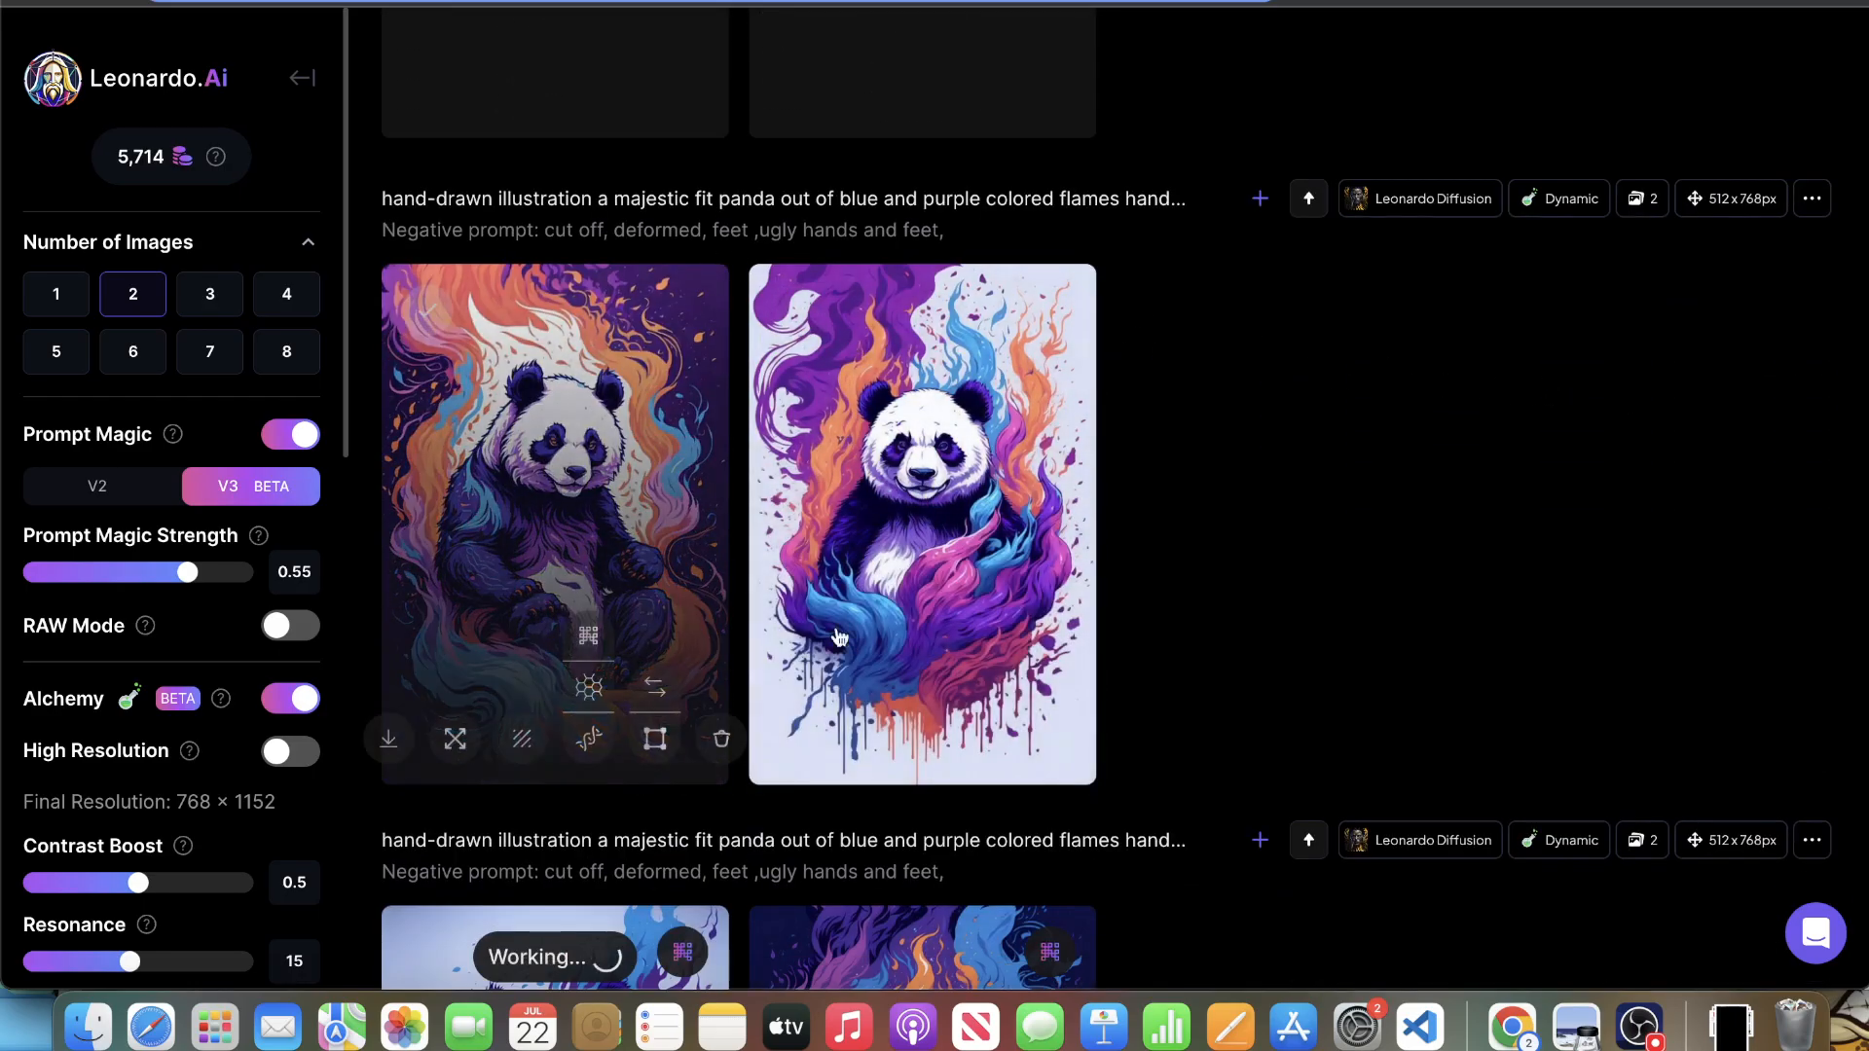
{"action": "left_click", "coordinate": [588, 637]}
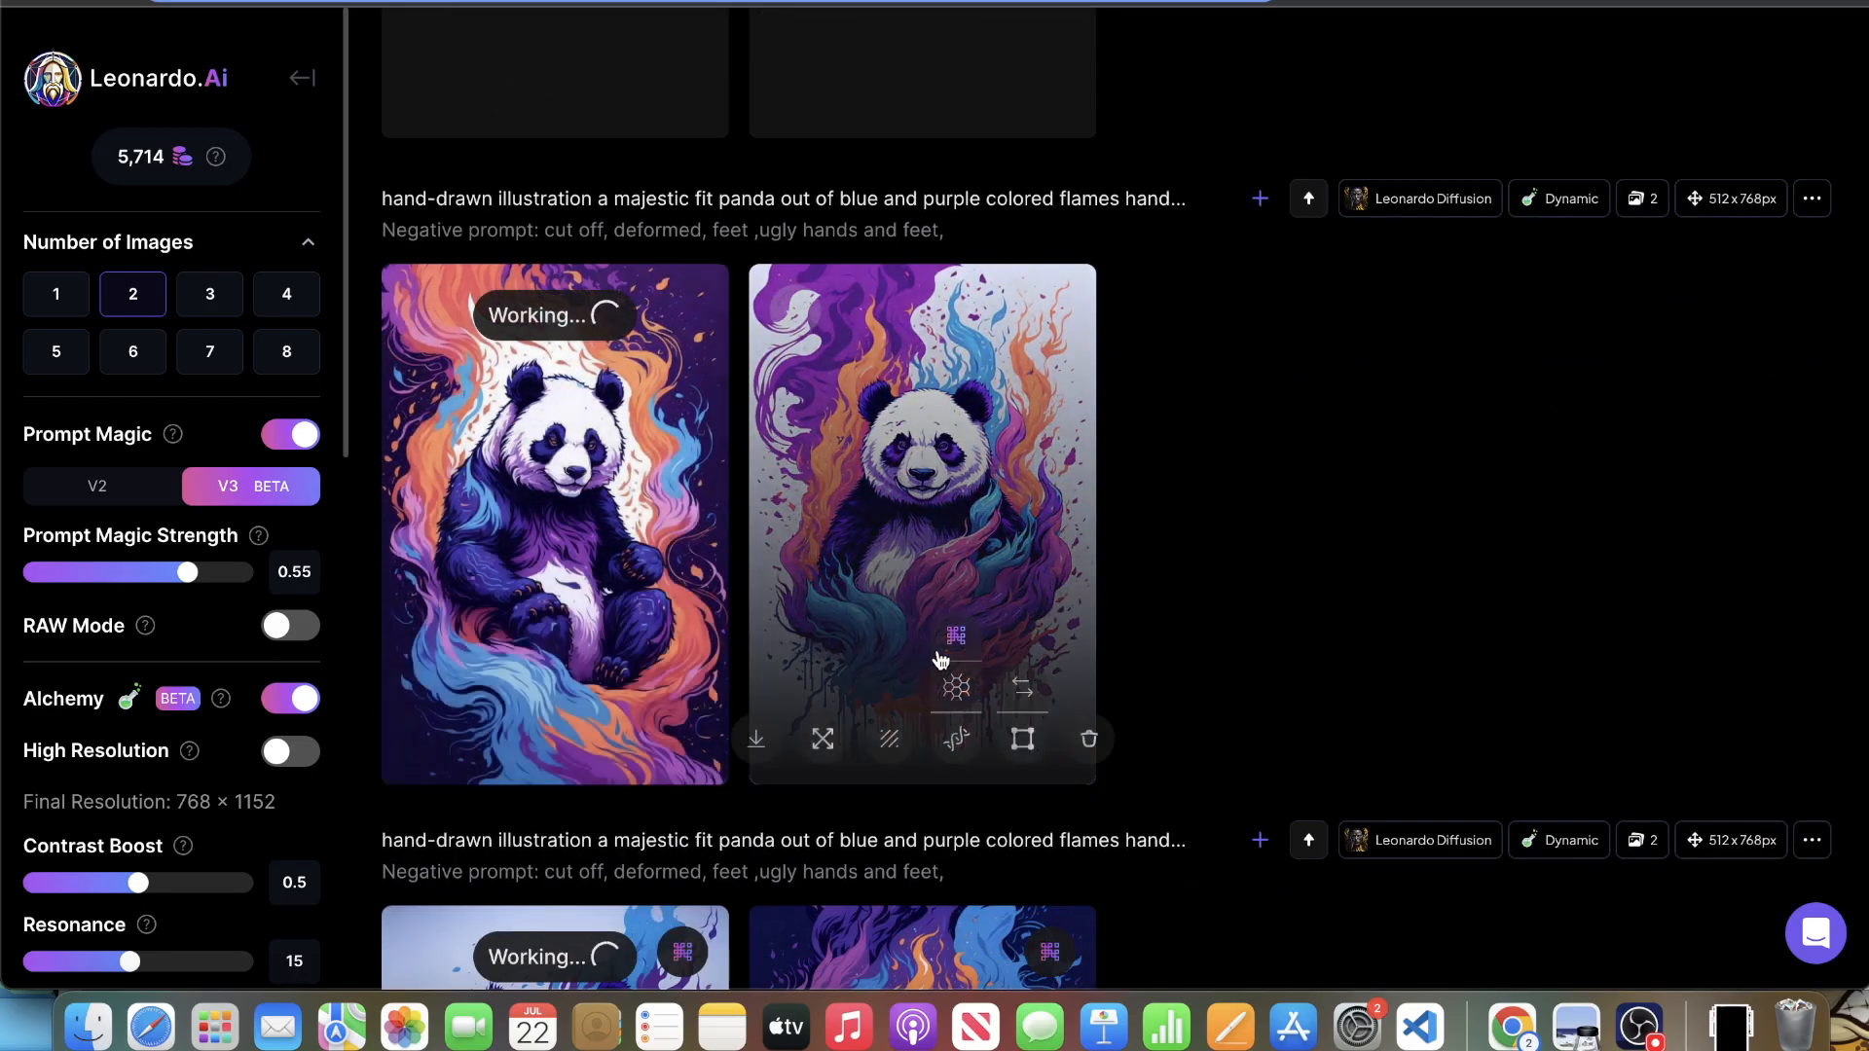
{"action": "left_click", "coordinate": [959, 642]}
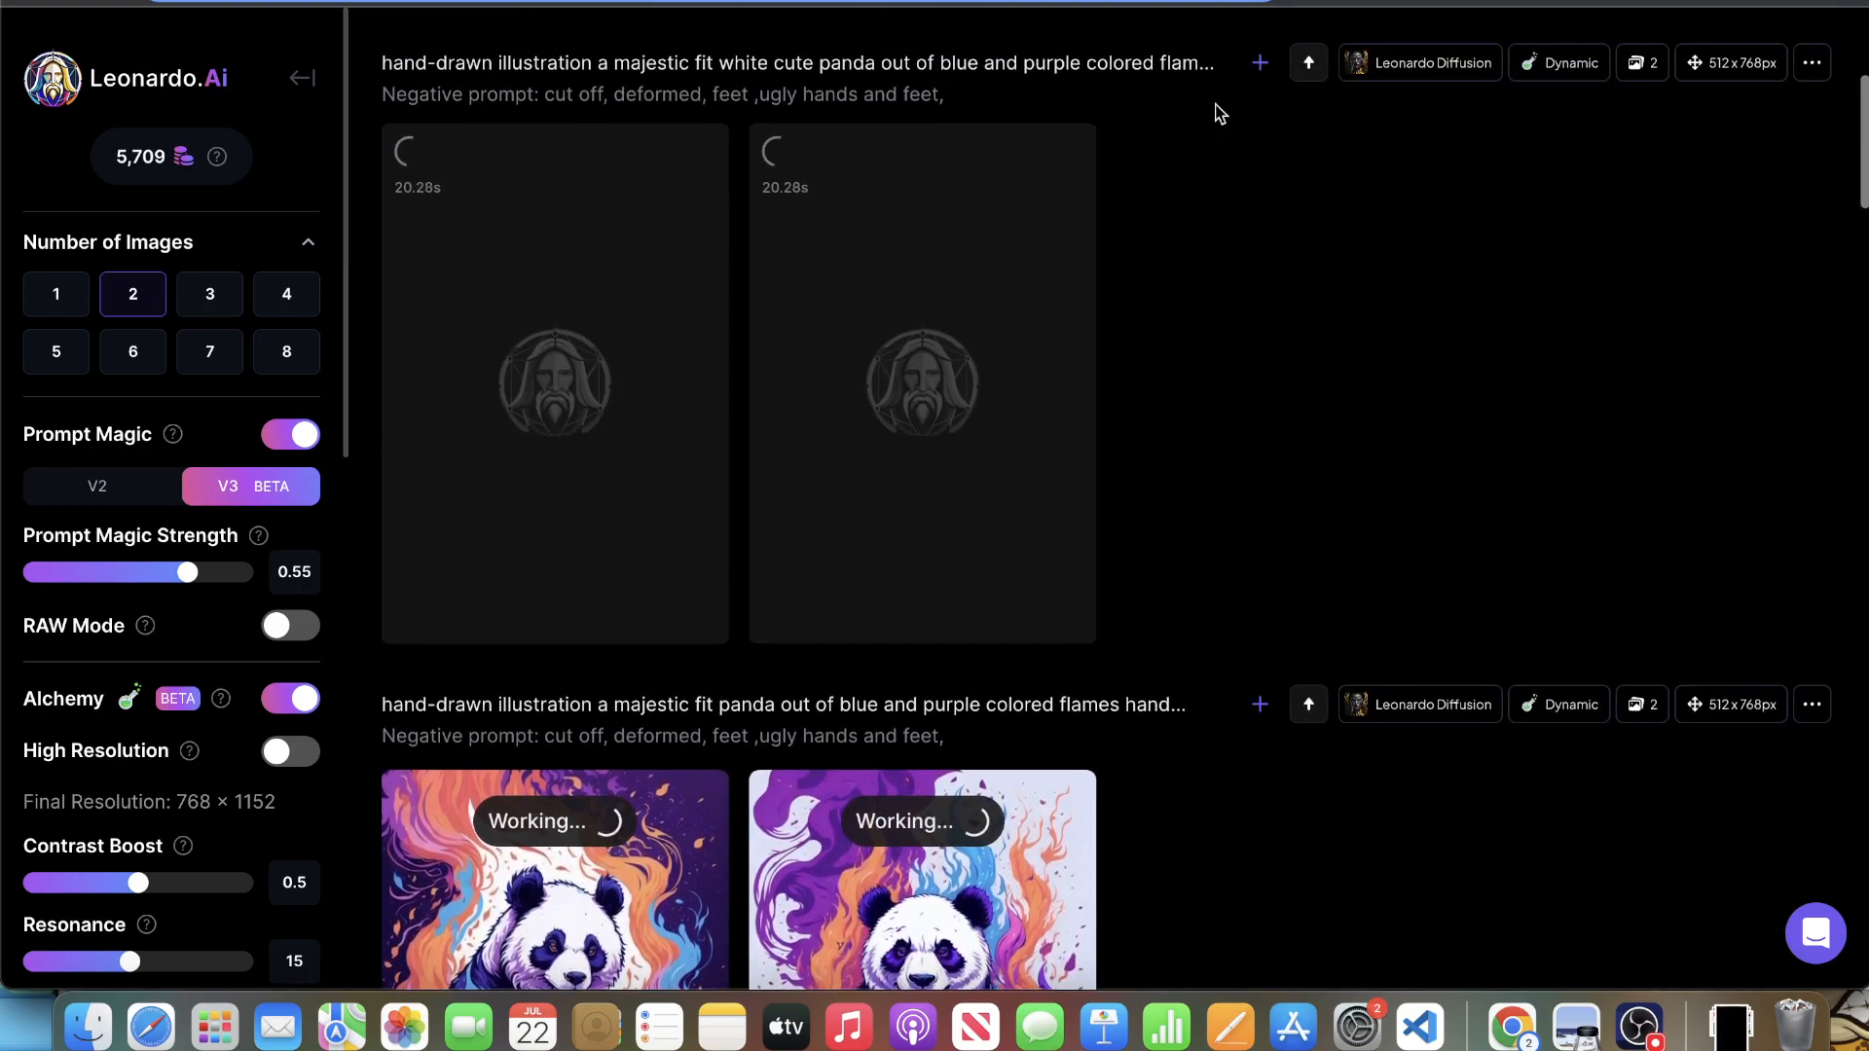
- Apply Creative Upscale to both images of the white cute panda generation
{"action": "scroll", "coordinate": [861, 164], "scroll_direction": "up", "scroll_amount": 3}
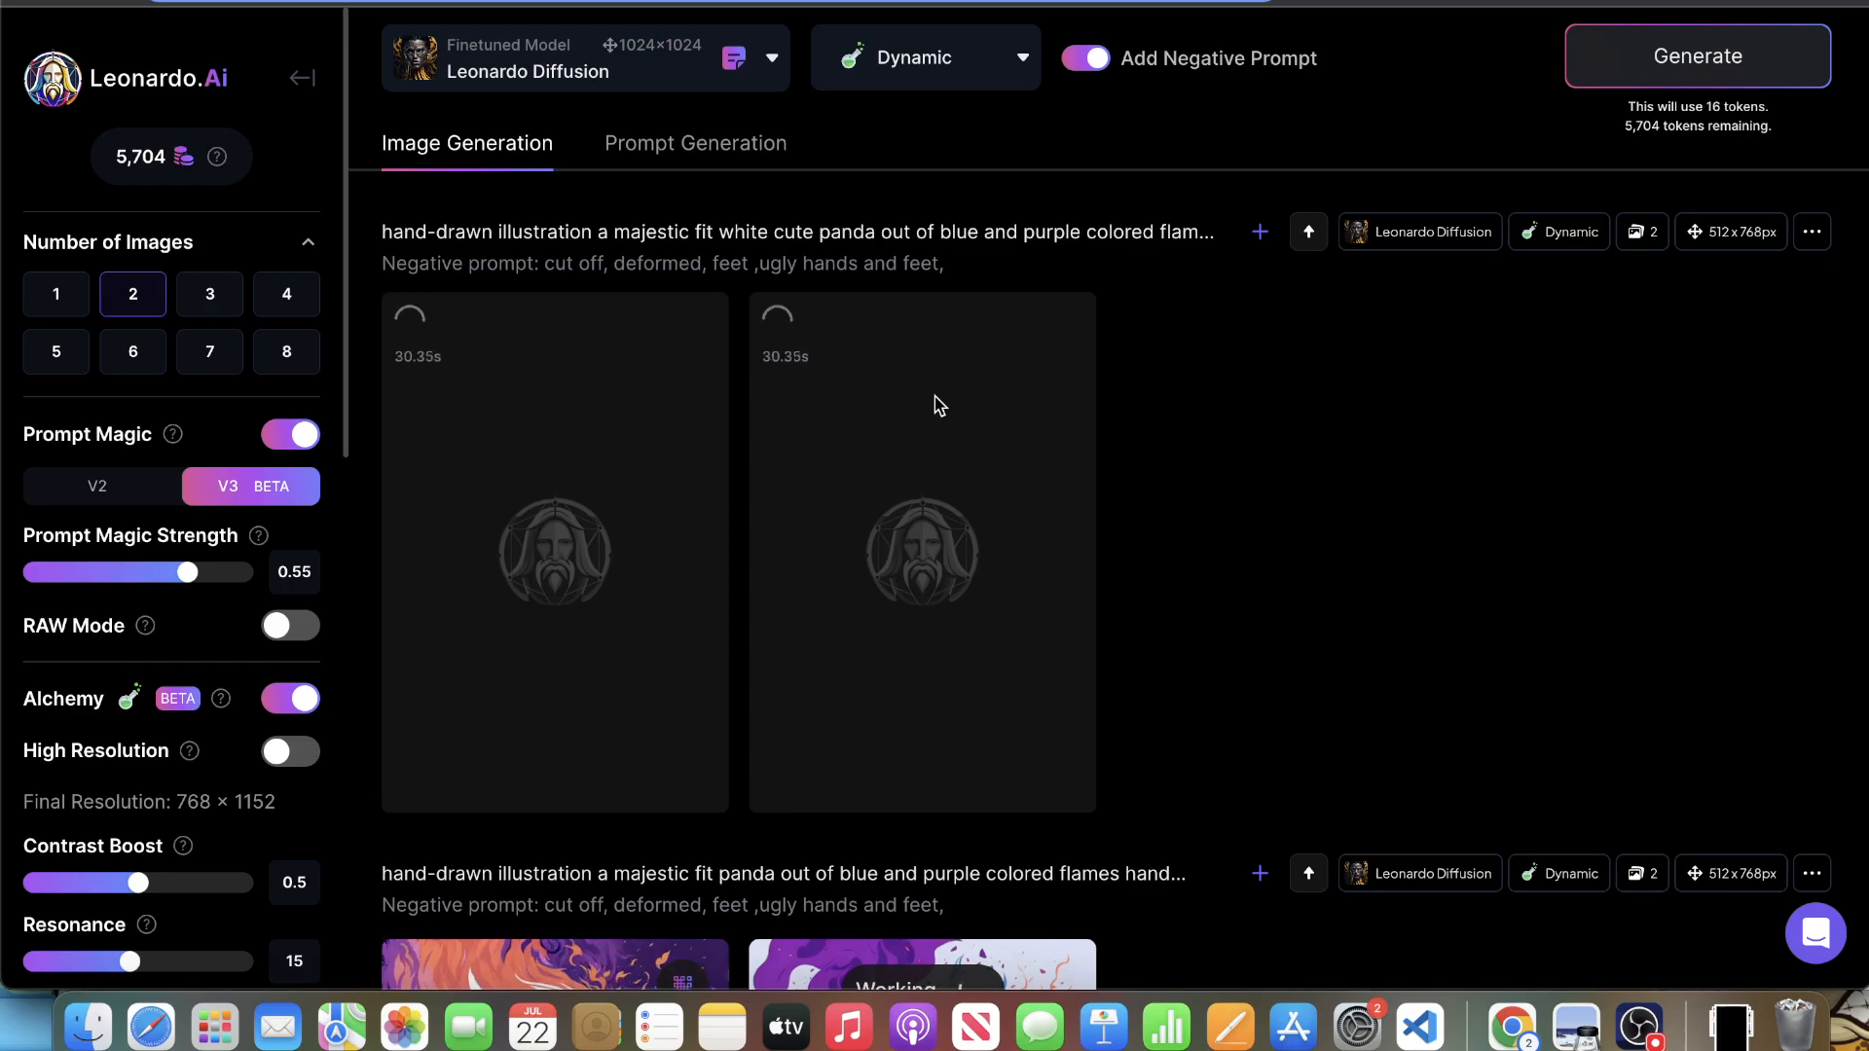
{"action": "scroll", "coordinate": [937, 405], "scroll_direction": "down", "scroll_amount": 5}
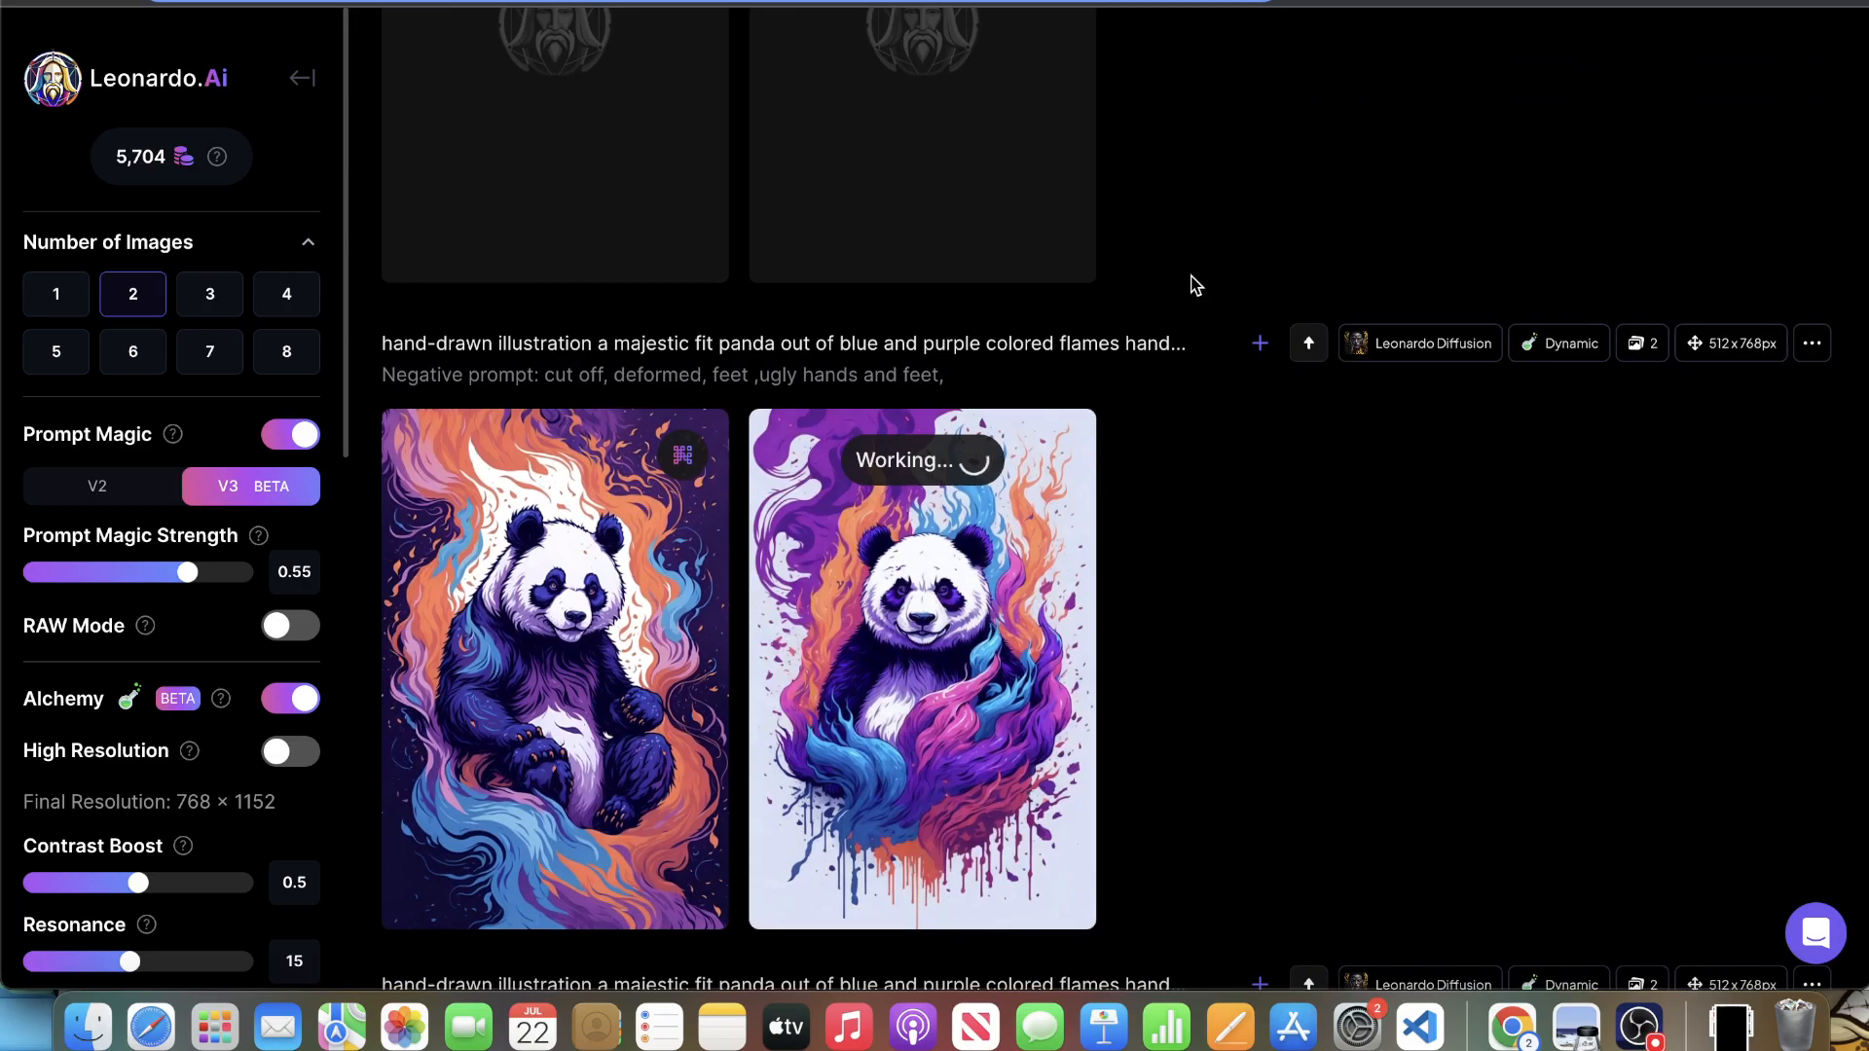
{"action": "scroll", "coordinate": [1129, 288], "scroll_direction": "up", "scroll_amount": 4}
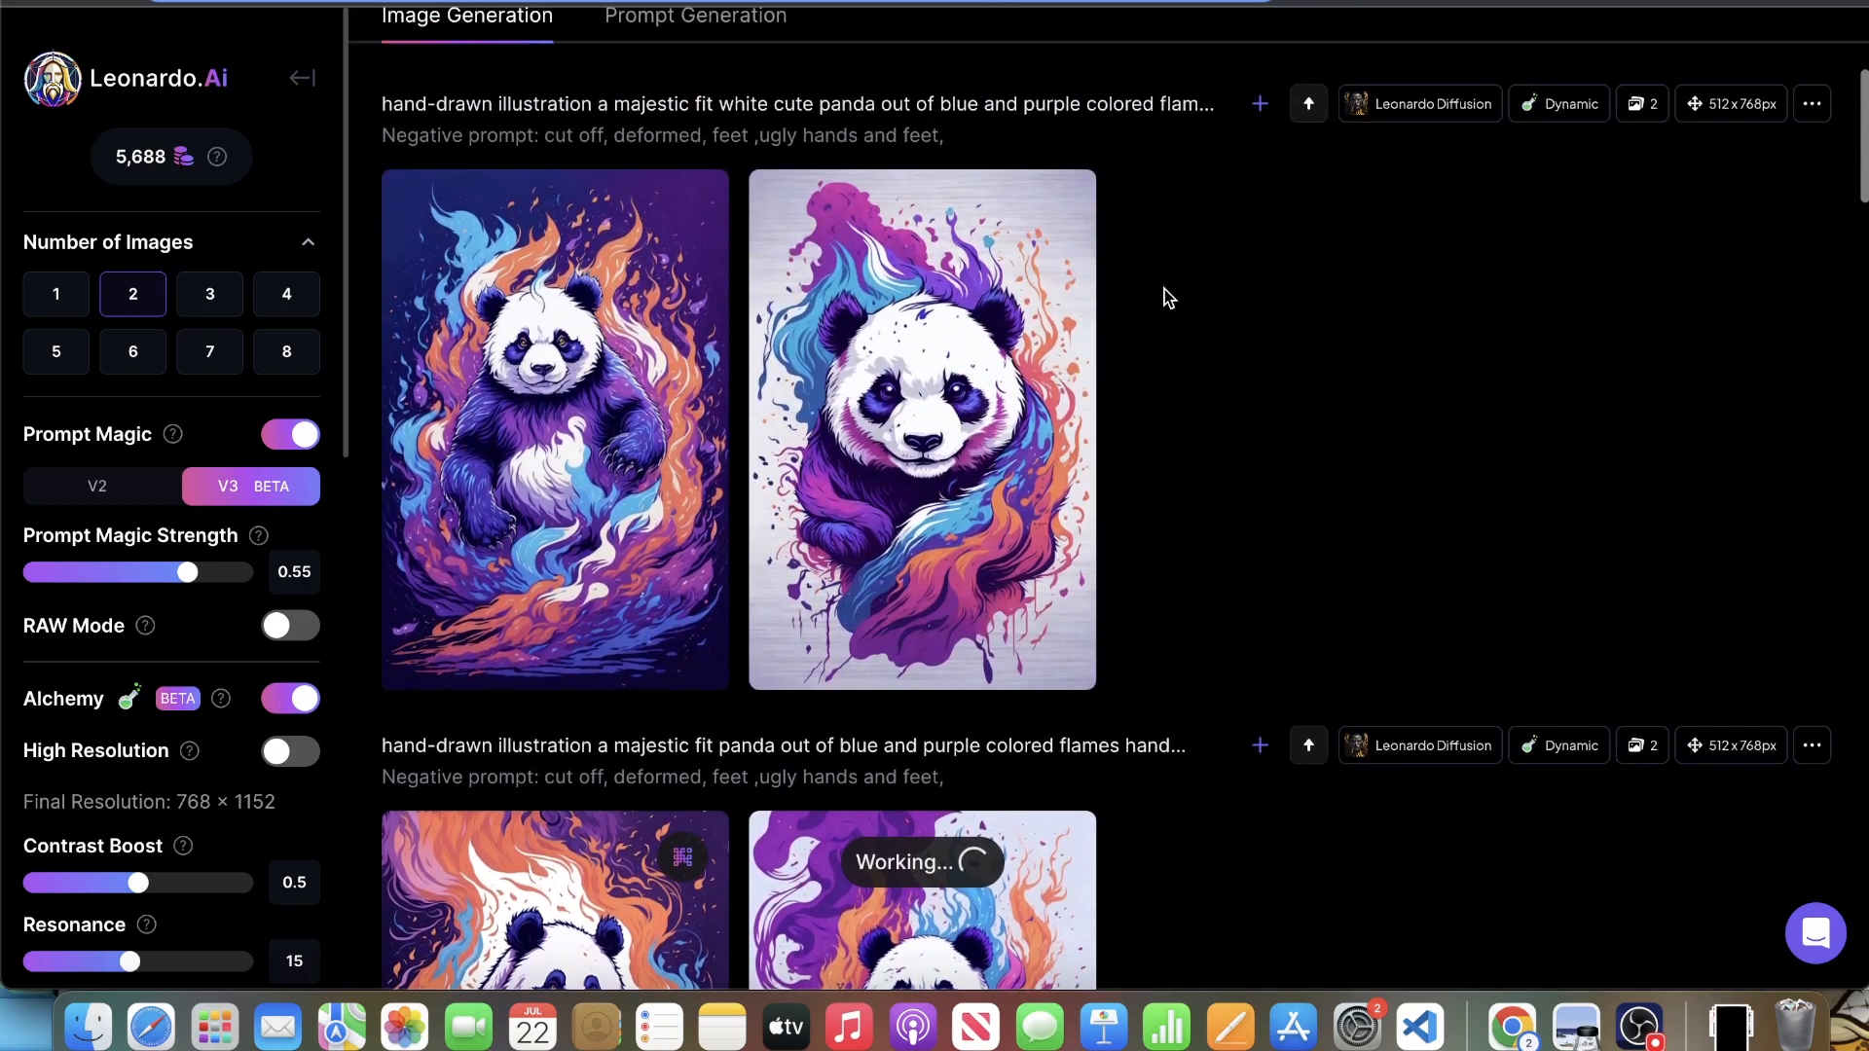
{"action": "left_click", "coordinate": [954, 542]}
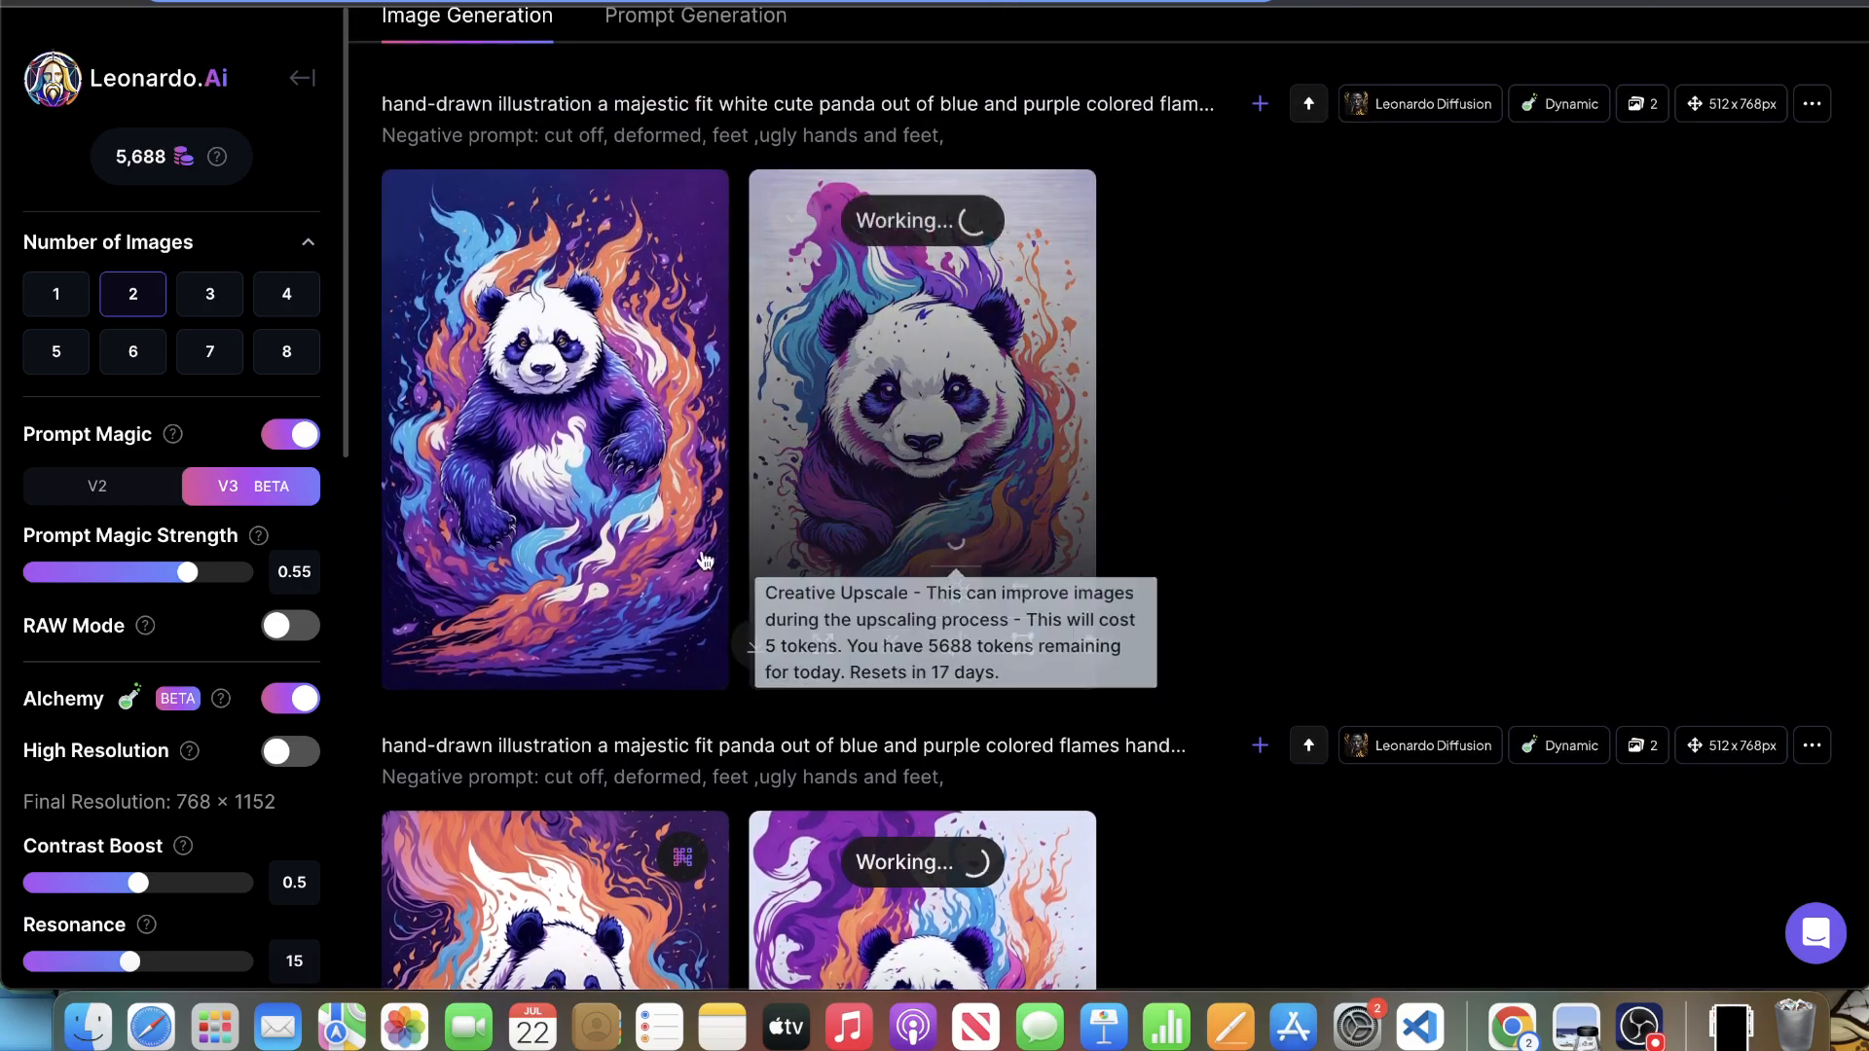
{"action": "left_click", "coordinate": [588, 542]}
- Replace "fit white cute panda" with "cute t-rex" in the prompt, and generate two images
{"action": "scroll", "coordinate": [780, 156], "scroll_direction": "up", "scroll_amount": 4}
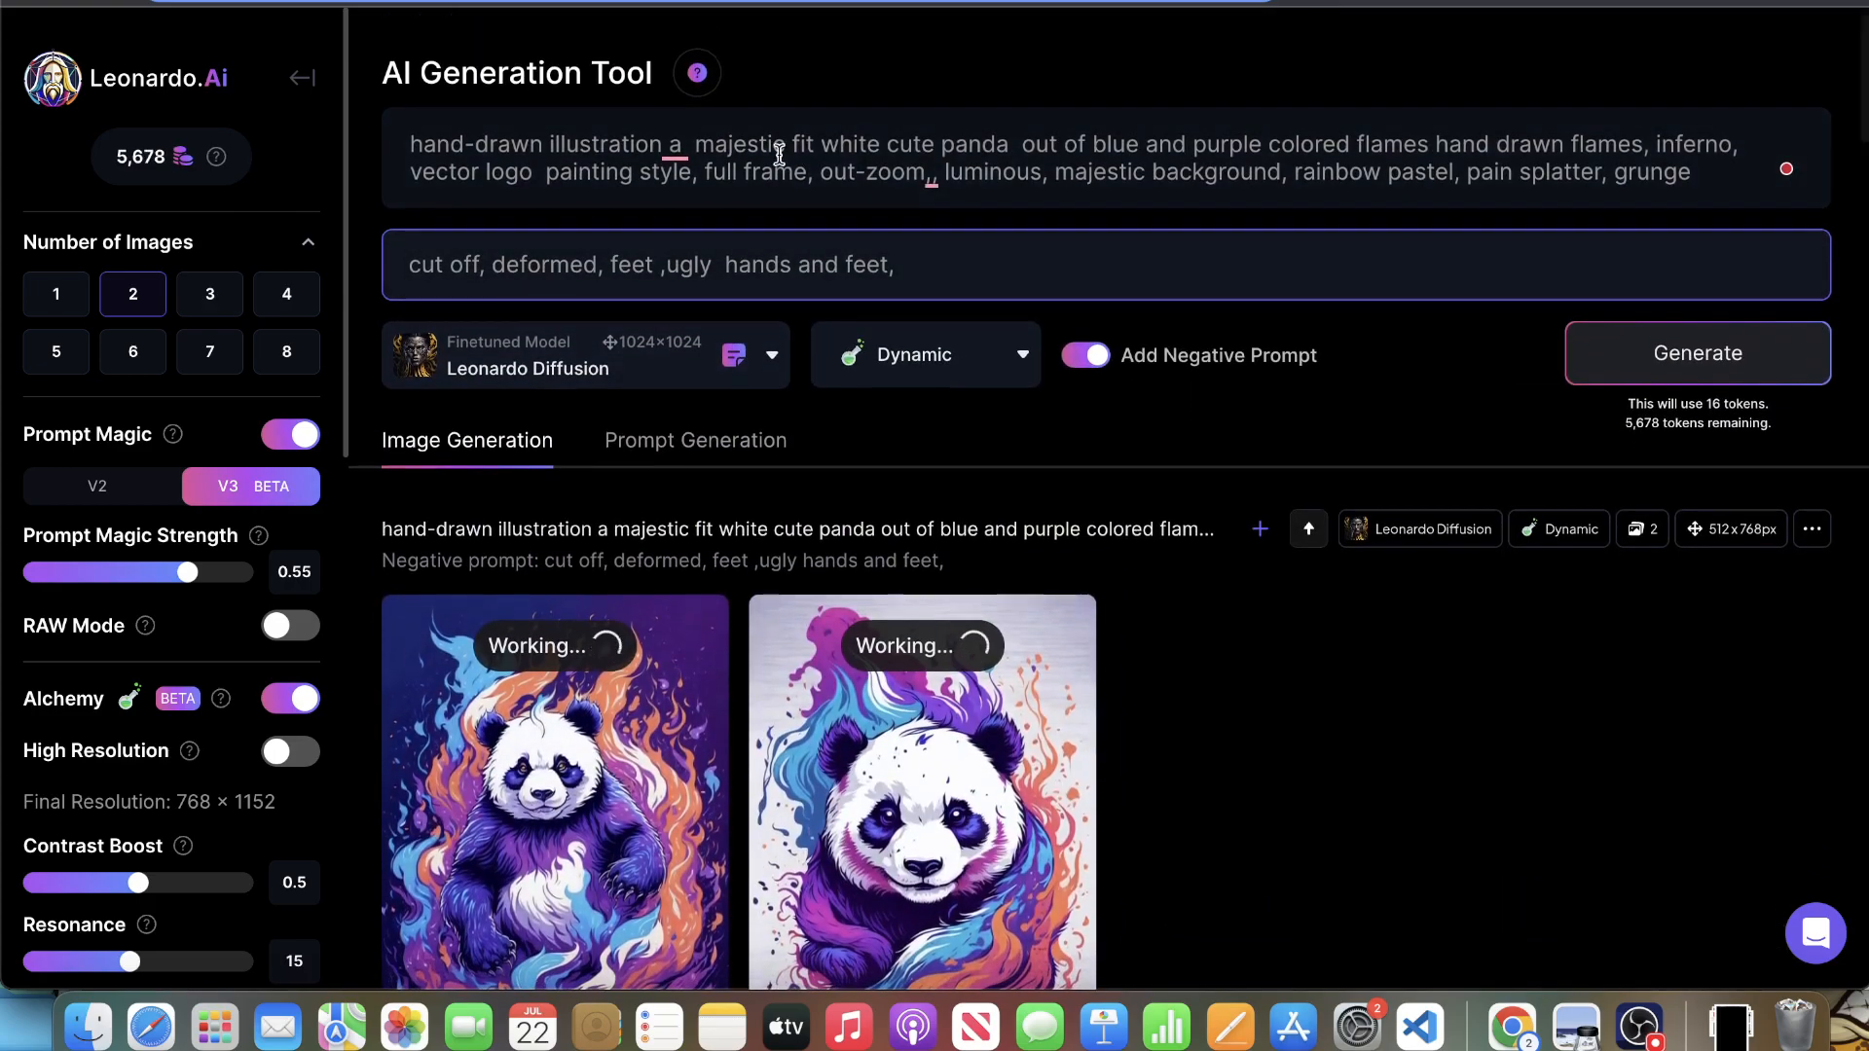
{"action": "double_click", "coordinate": [958, 143]}
{"action": "key", "text": "BackSpace"}
{"action": "type", "text": "t rex"}
{"action": "key", "text": "BackSpace"}
{"action": "key", "text": "BackSpace"}
{"action": "key", "text": "BackSpace"}
{"action": "key", "text": "BackSpace"}
{"action": "key", "text": "BackSpace"}
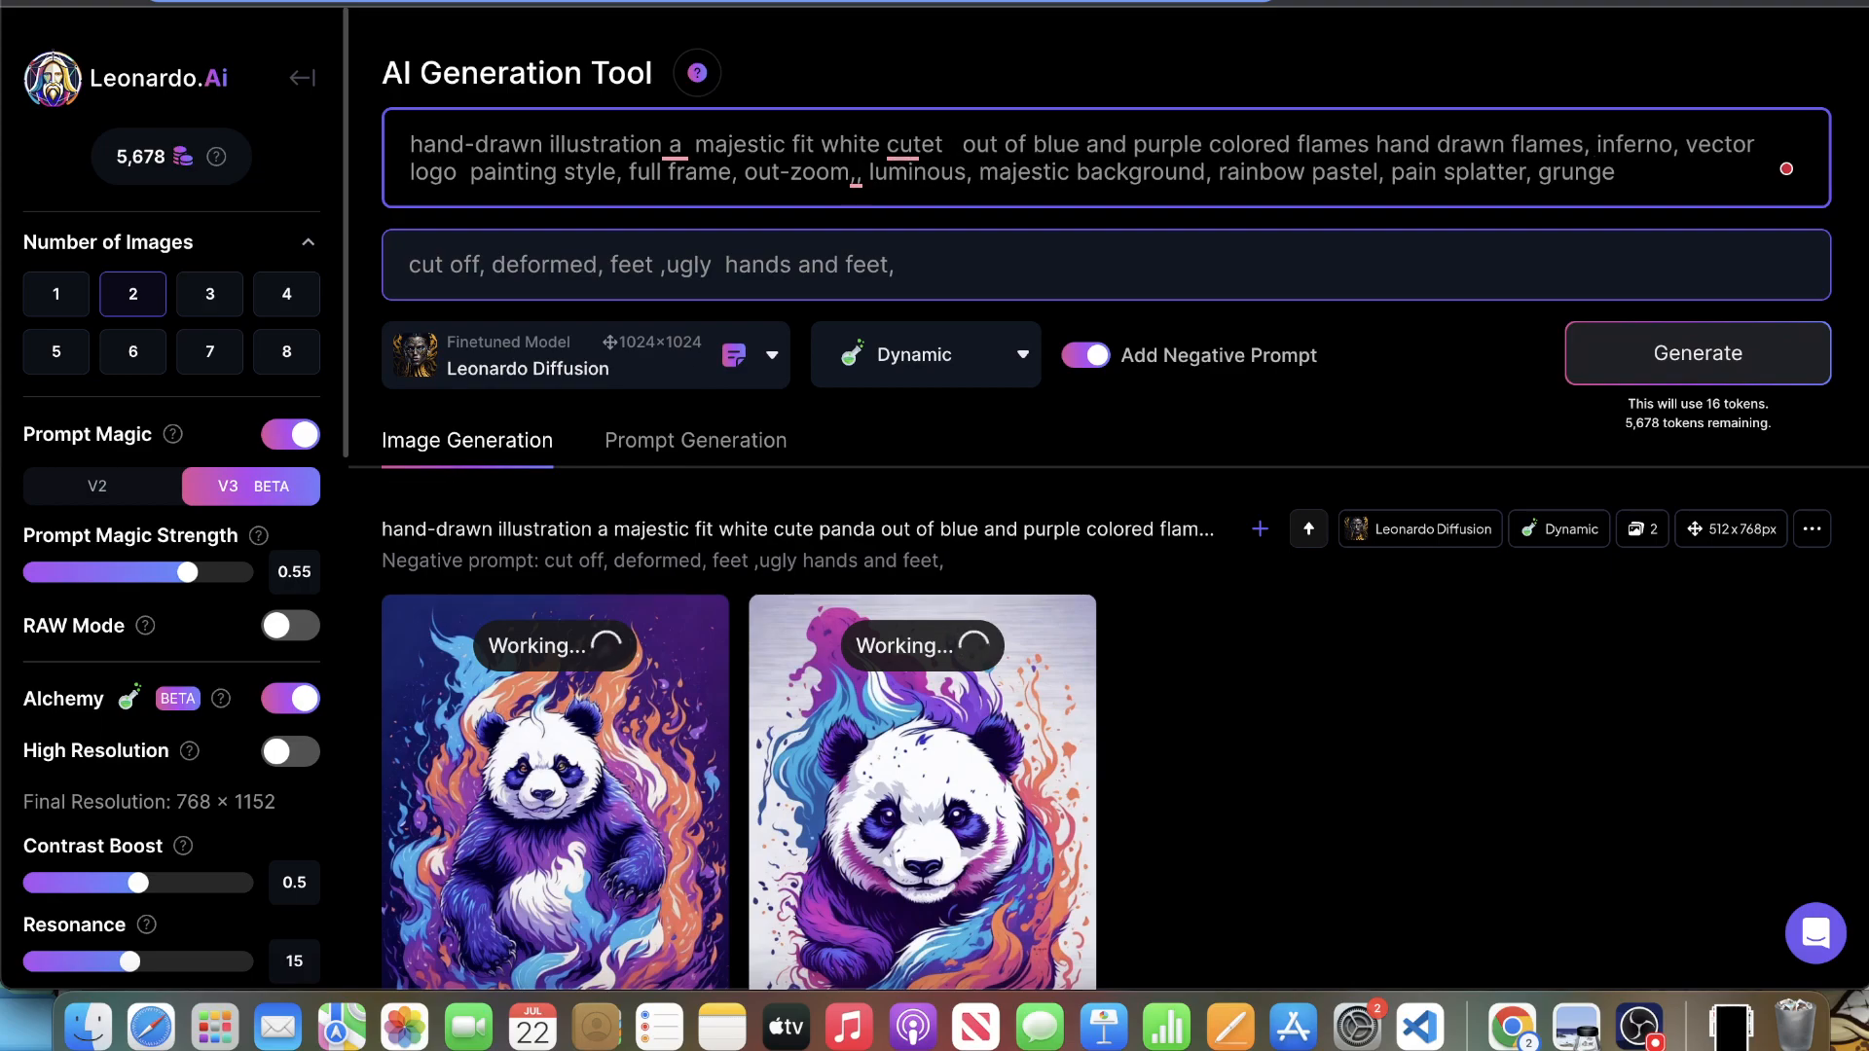
{"action": "key", "text": "BackSpace"}
{"action": "key", "text": "BackSpace"}
{"action": "key", "text": "BackSpace"}
{"action": "key", "text": "BackSpace"}
{"action": "key", "text": "BackSpace"}
{"action": "key", "text": "BackSpace"}
{"action": "key", "text": "BackSpace"}
{"action": "key", "text": "BackSpace"}
{"action": "key", "text": "BackSpace"}
{"action": "key", "text": "BackSpace"}
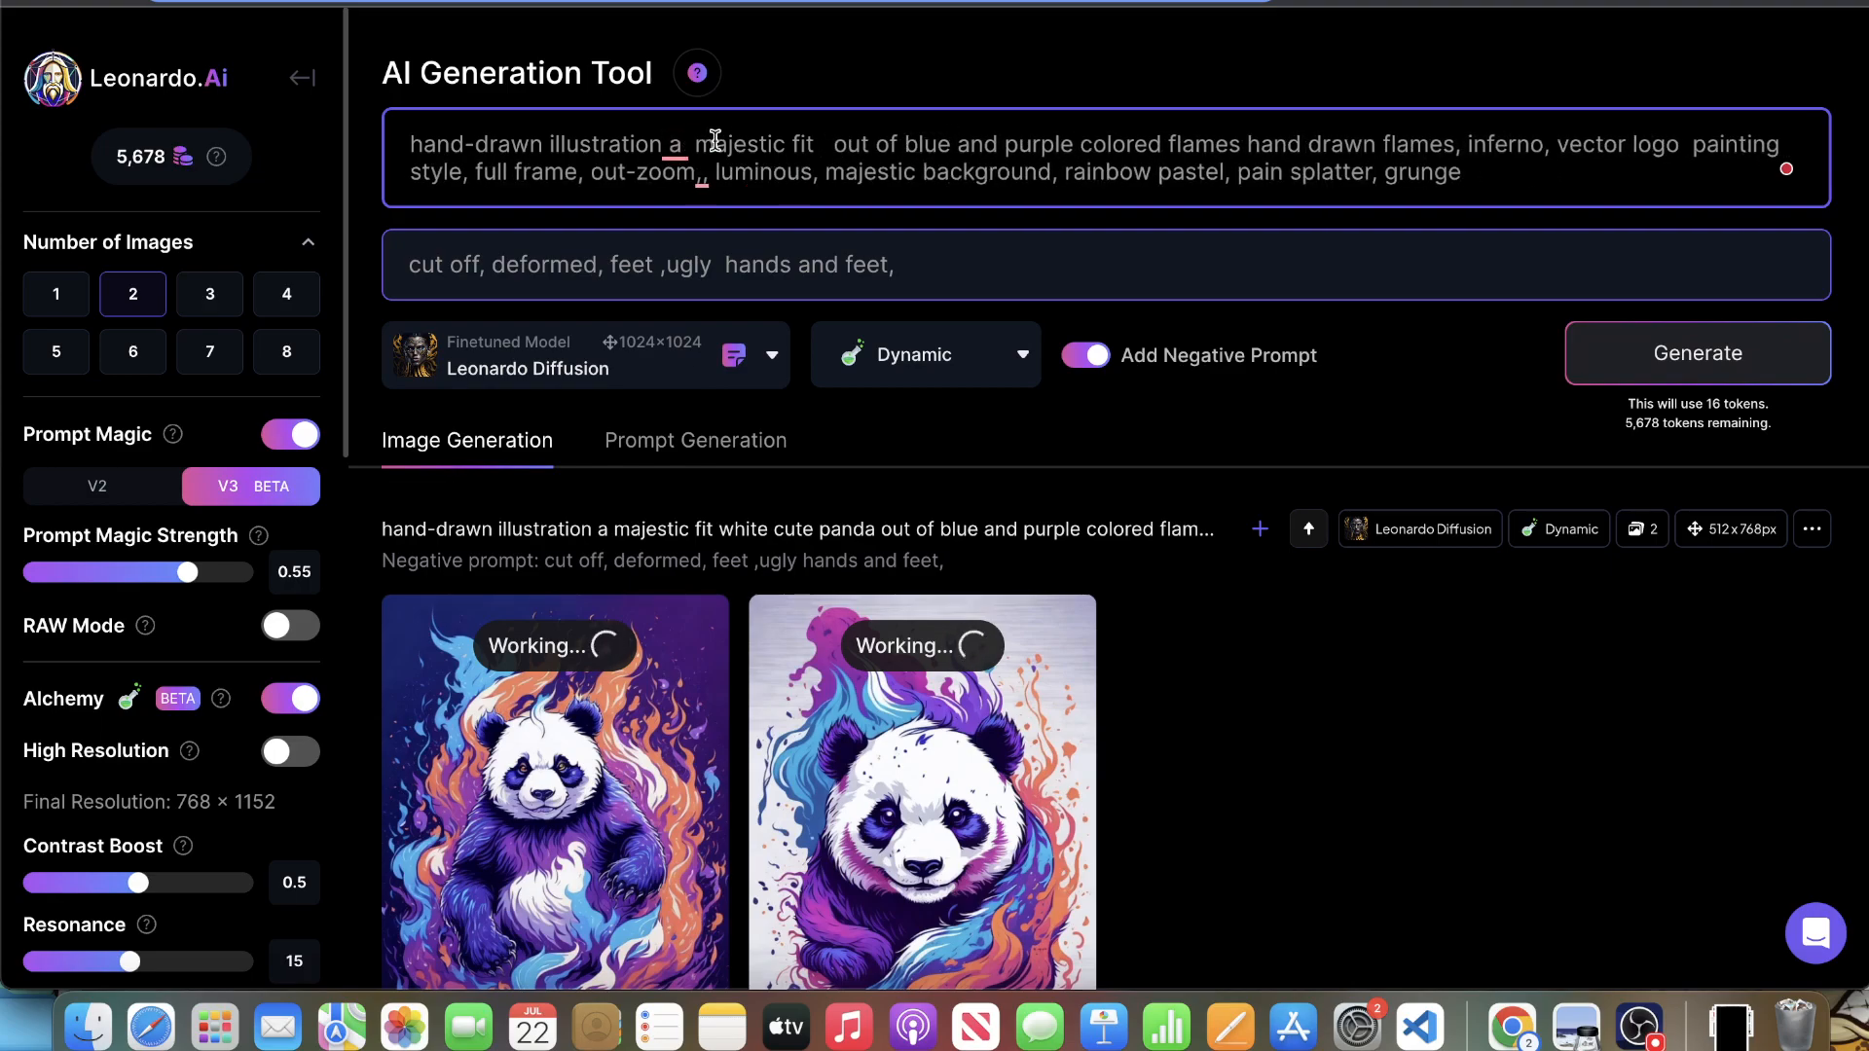
{"action": "key", "text": "BackSpace"}
{"action": "key", "text": "BackSpace"}
{"action": "key", "text": "BackSpace"}
{"action": "key", "text": "BackSpace"}
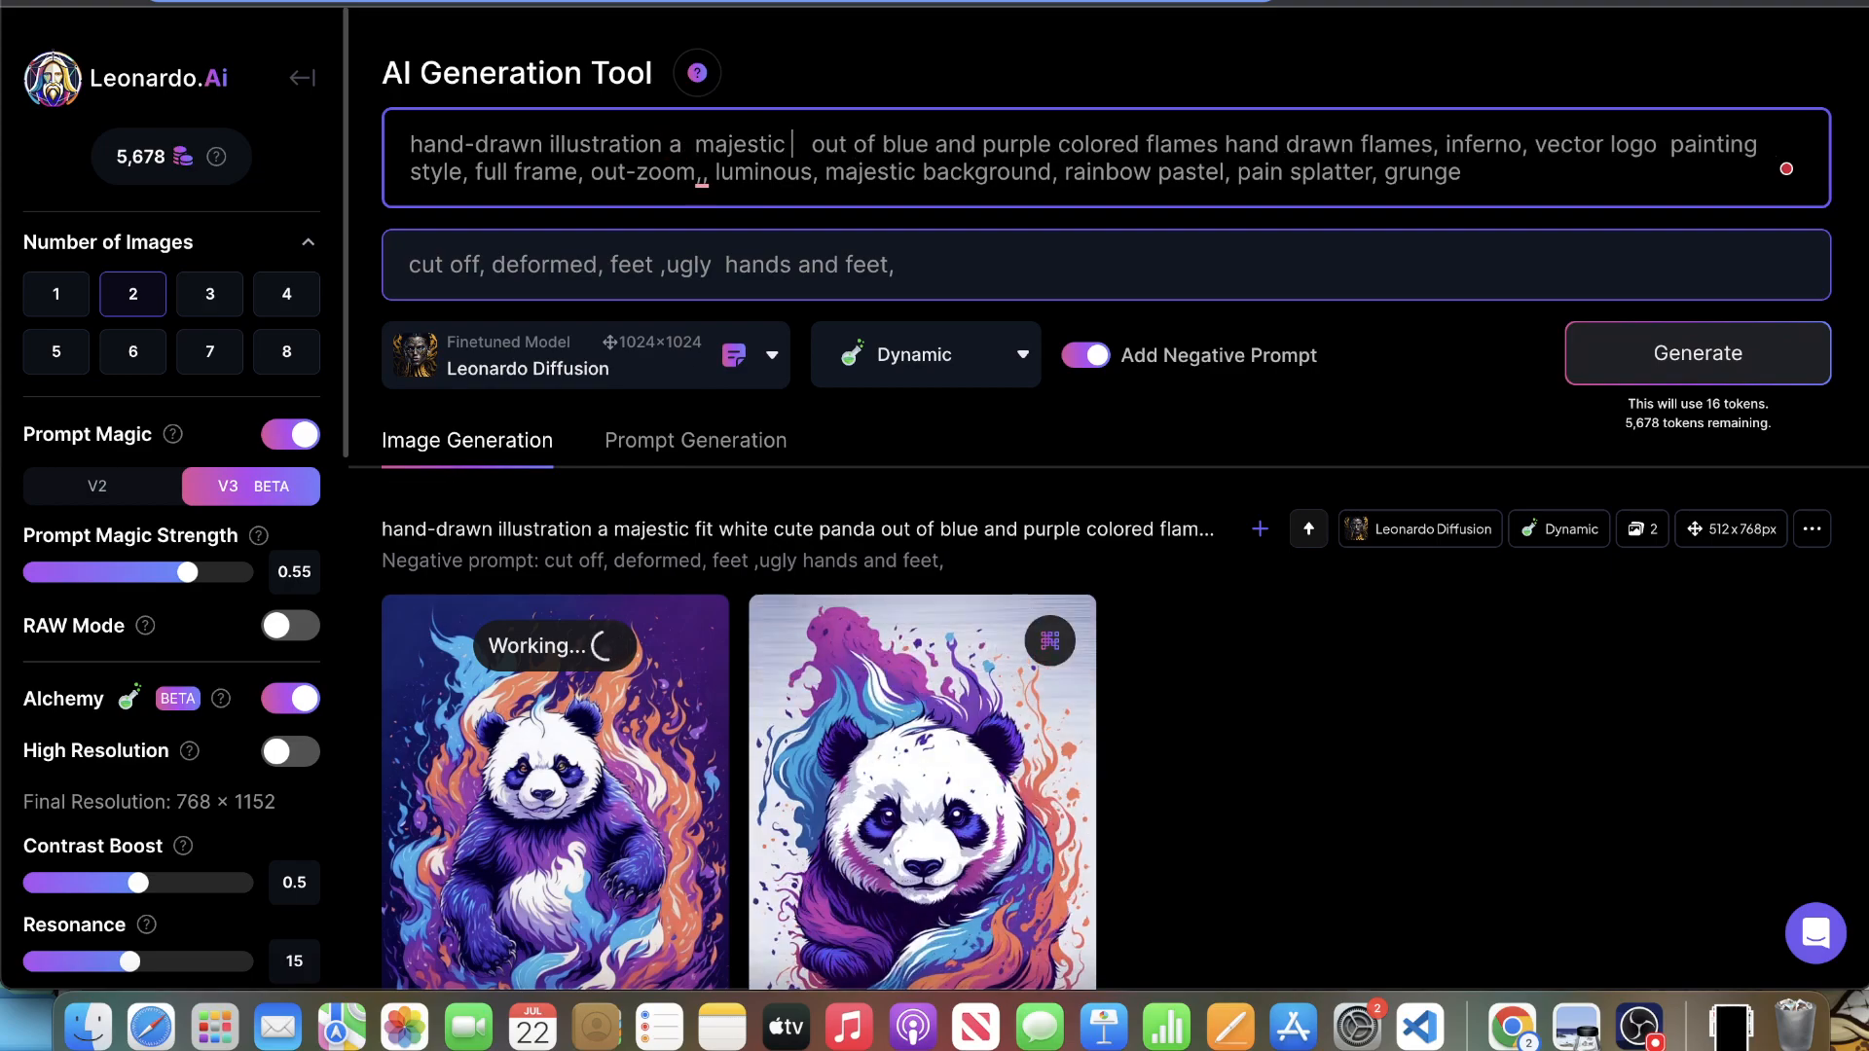
{"action": "type", "text": "cute "}
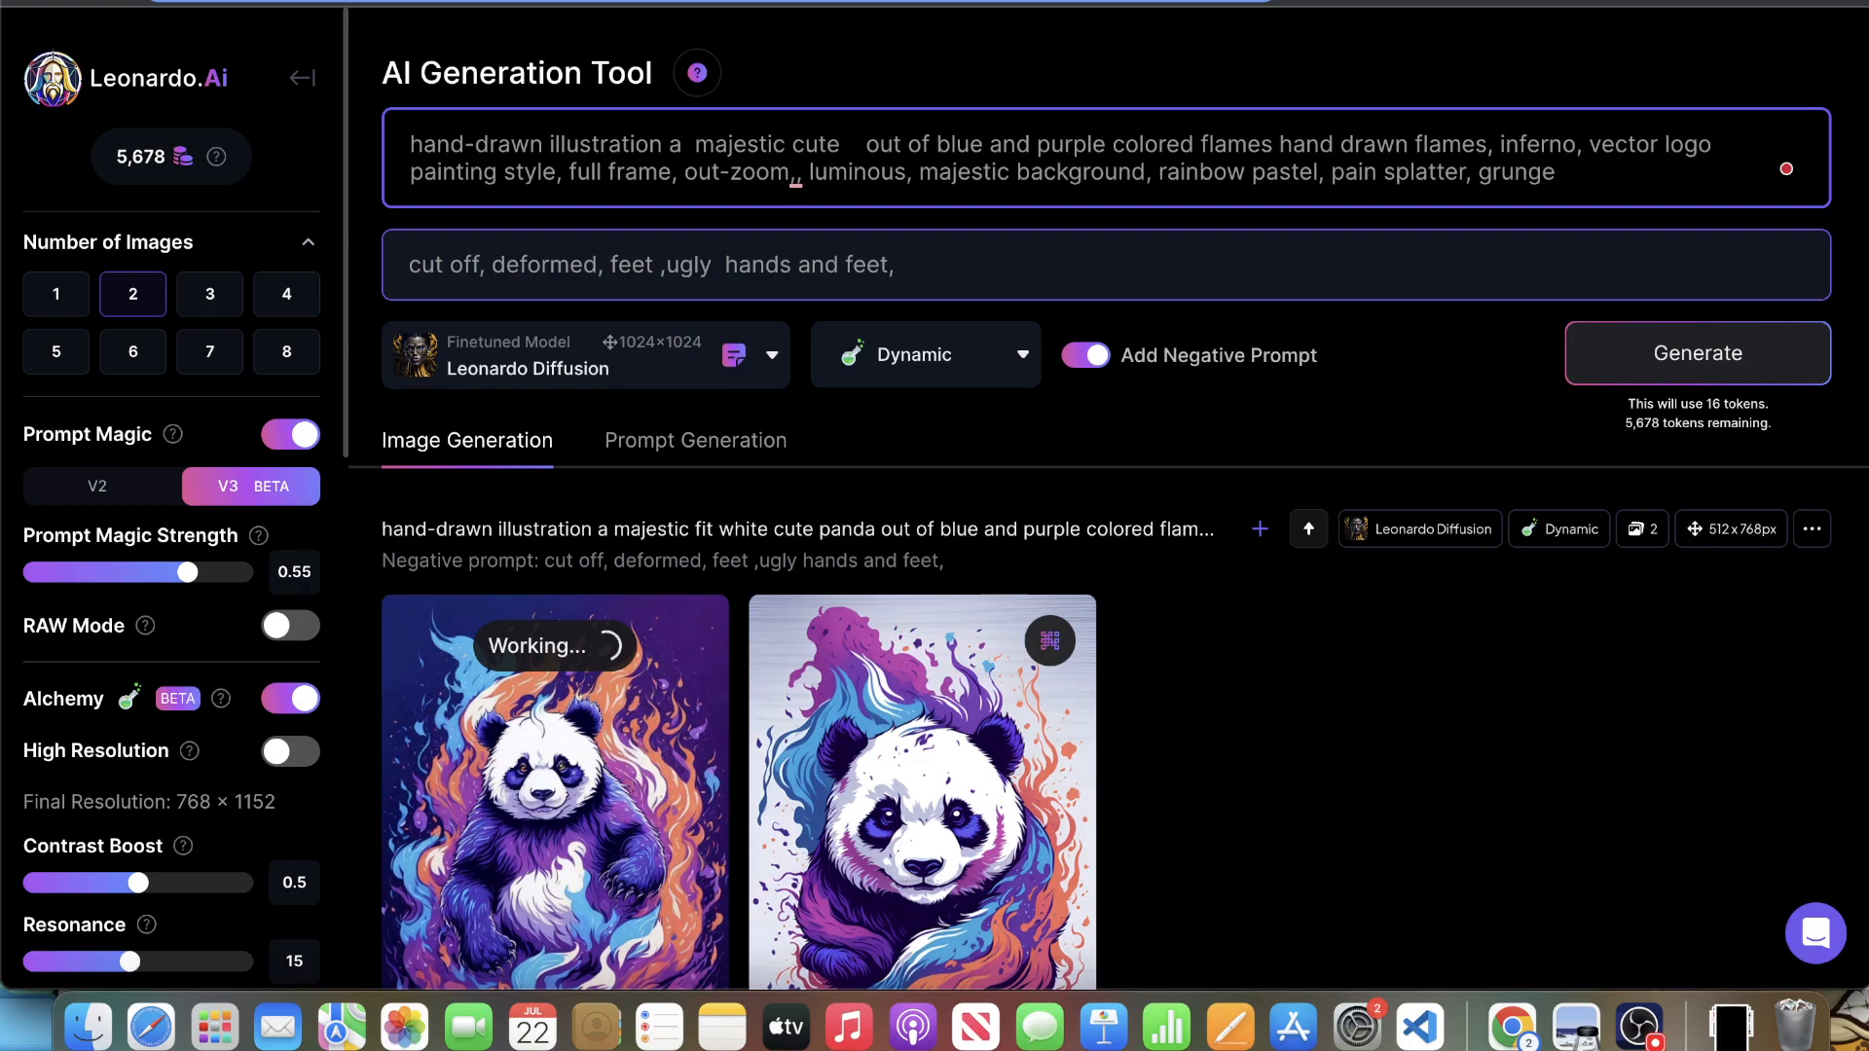
{"action": "type", "text": "t-rex"}
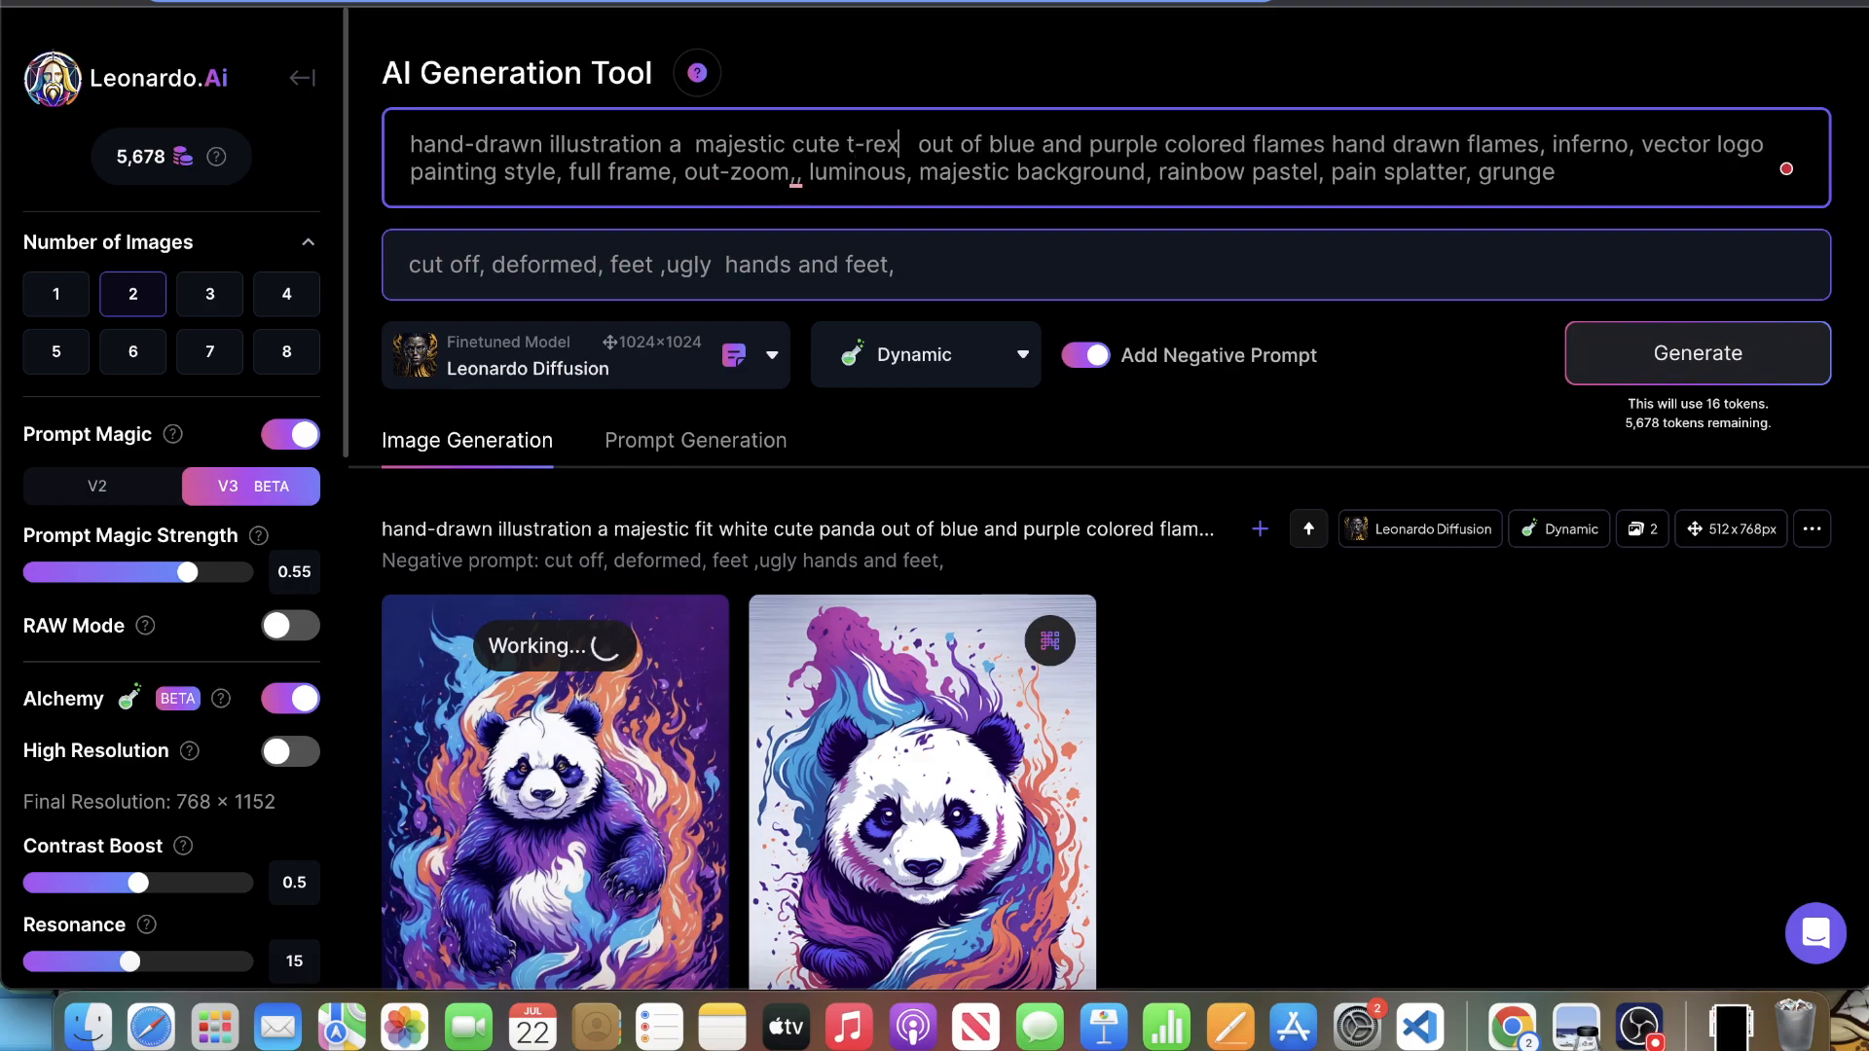
{"action": "key", "text": "Delete"}
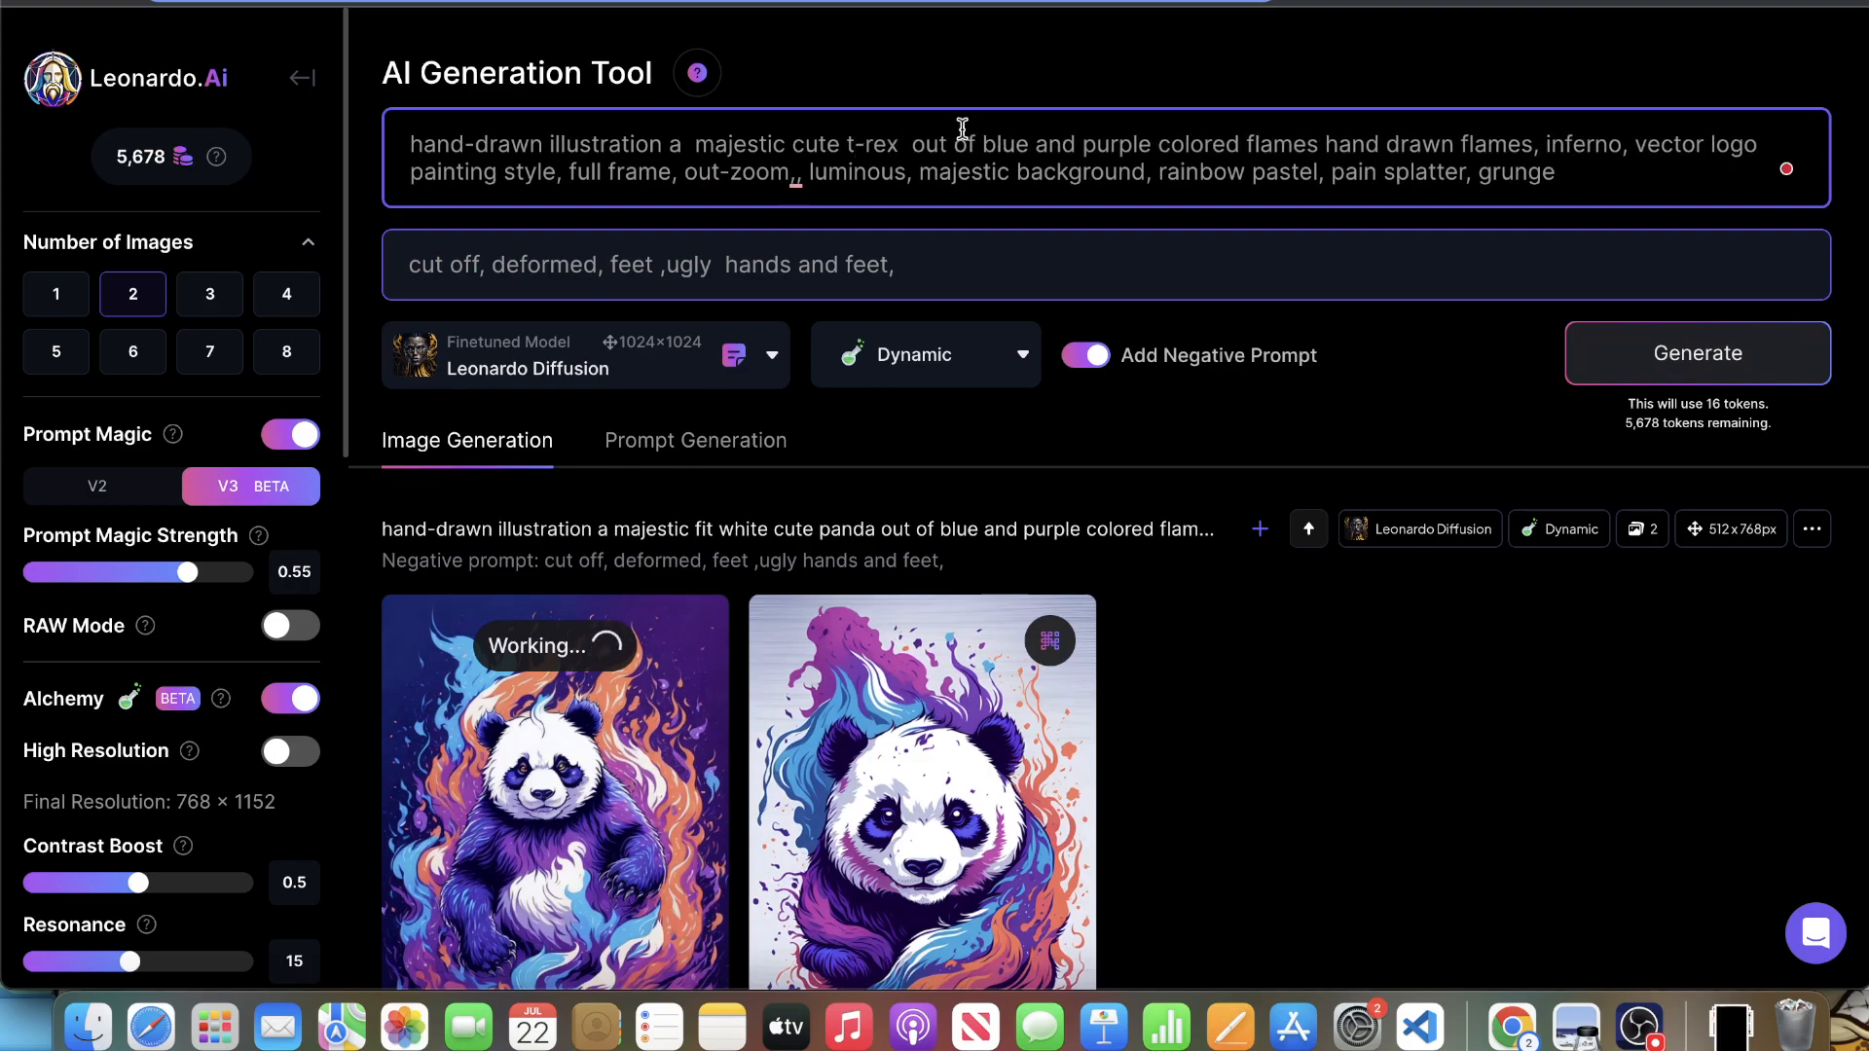
{"action": "left_click", "coordinate": [1601, 337]}
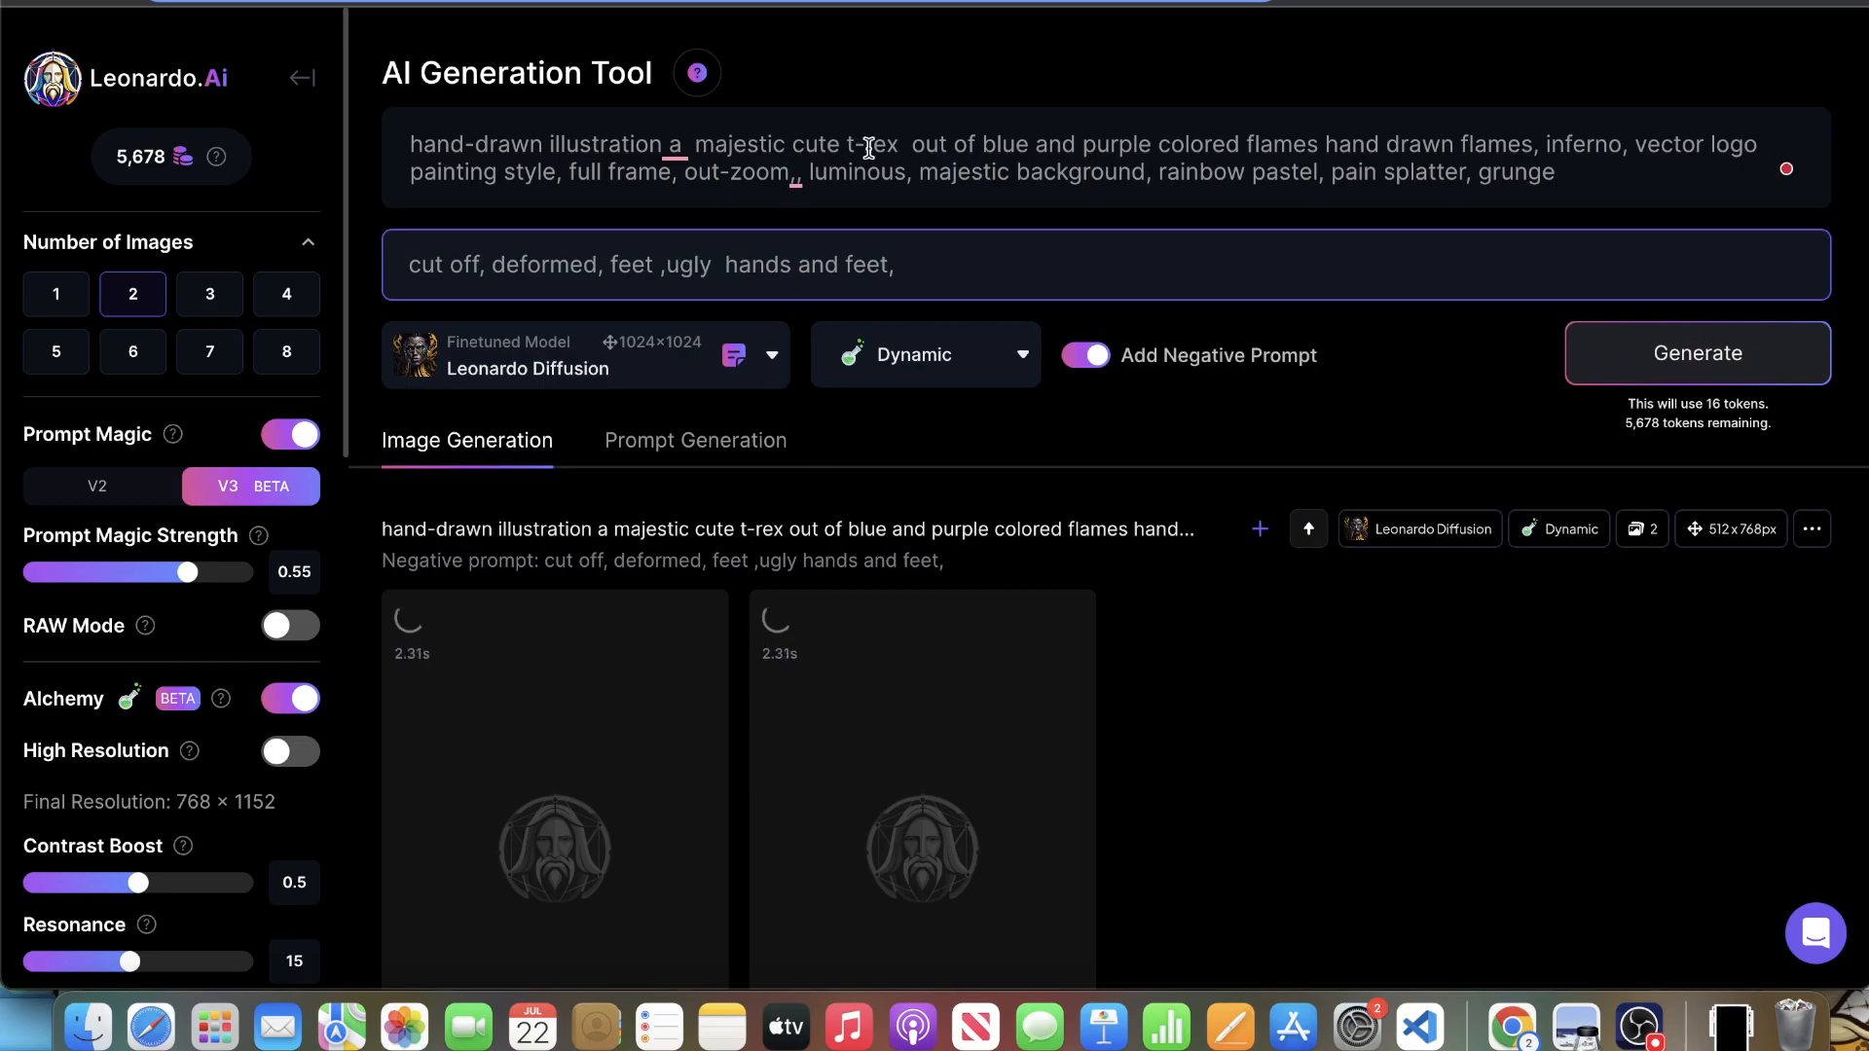
- Insert "running" after "t-rex" in the prompt, and generate two images
{"action": "left_click", "coordinate": [905, 146]}
{"action": "type", "text": "running"}
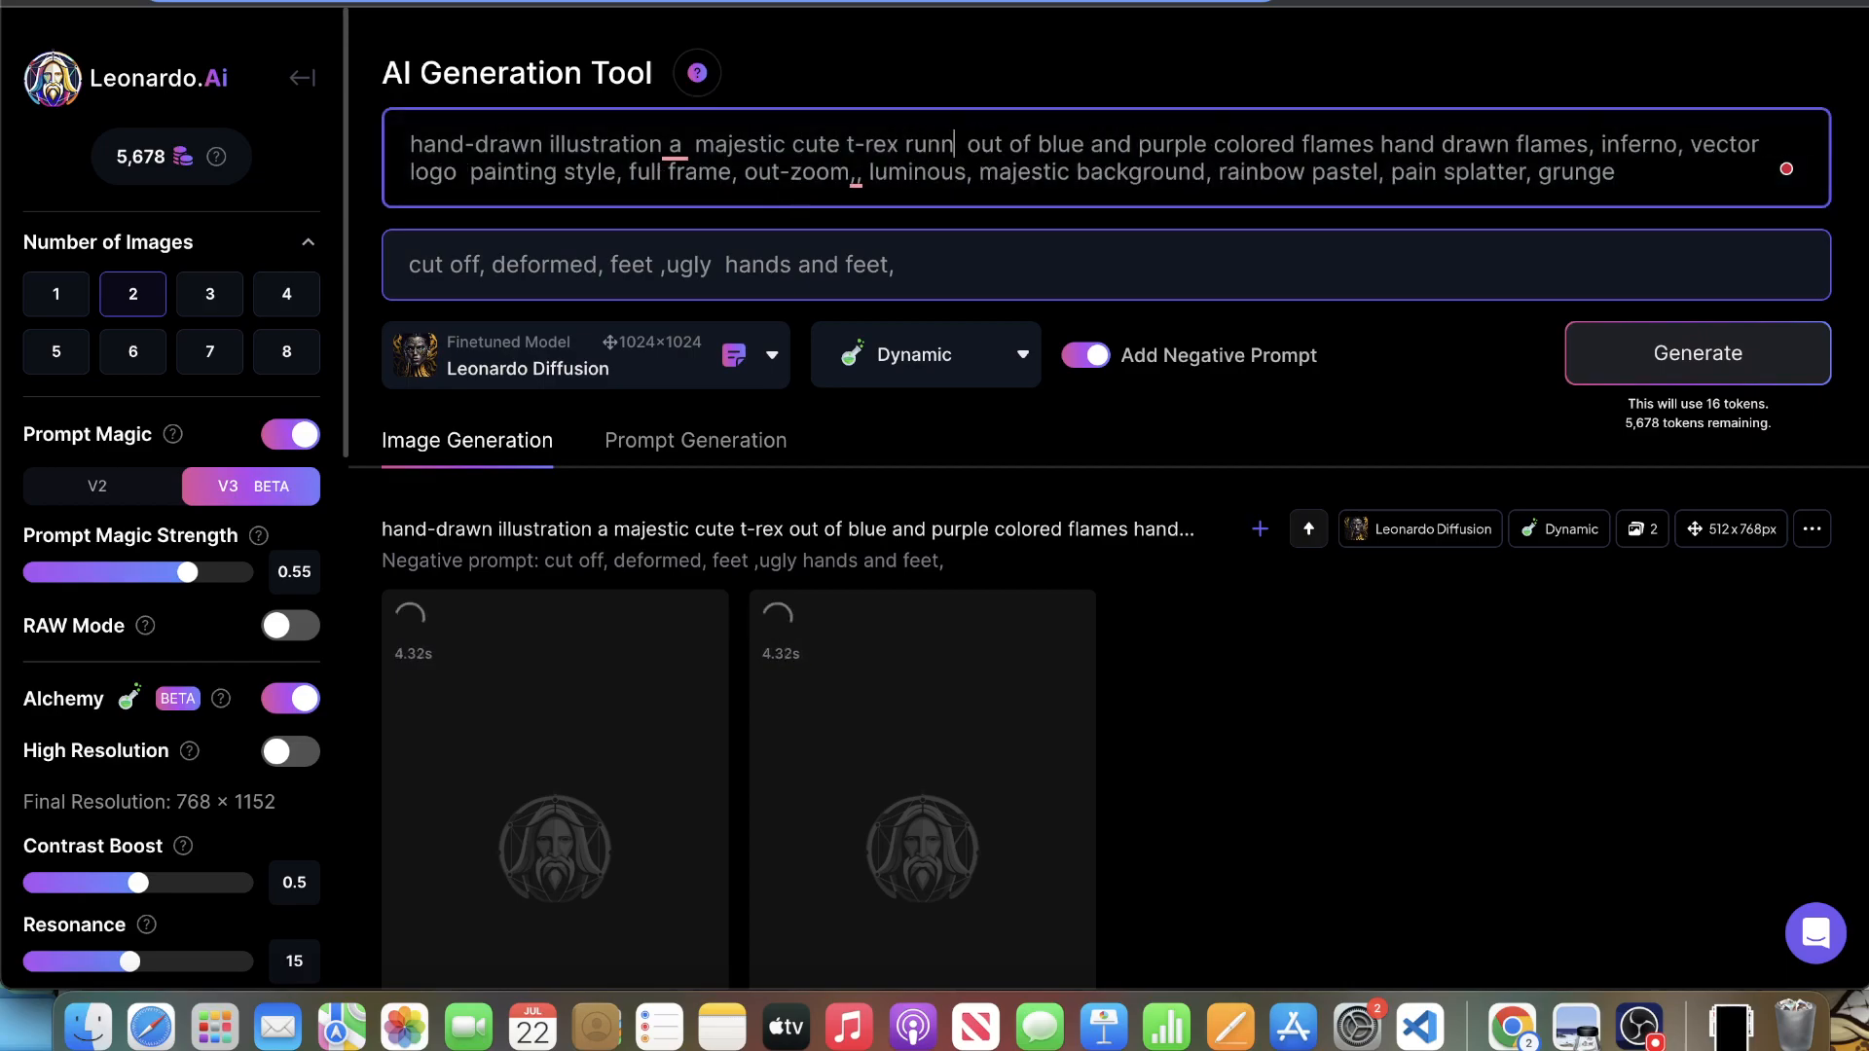
{"action": "left_click", "coordinate": [1636, 346]}
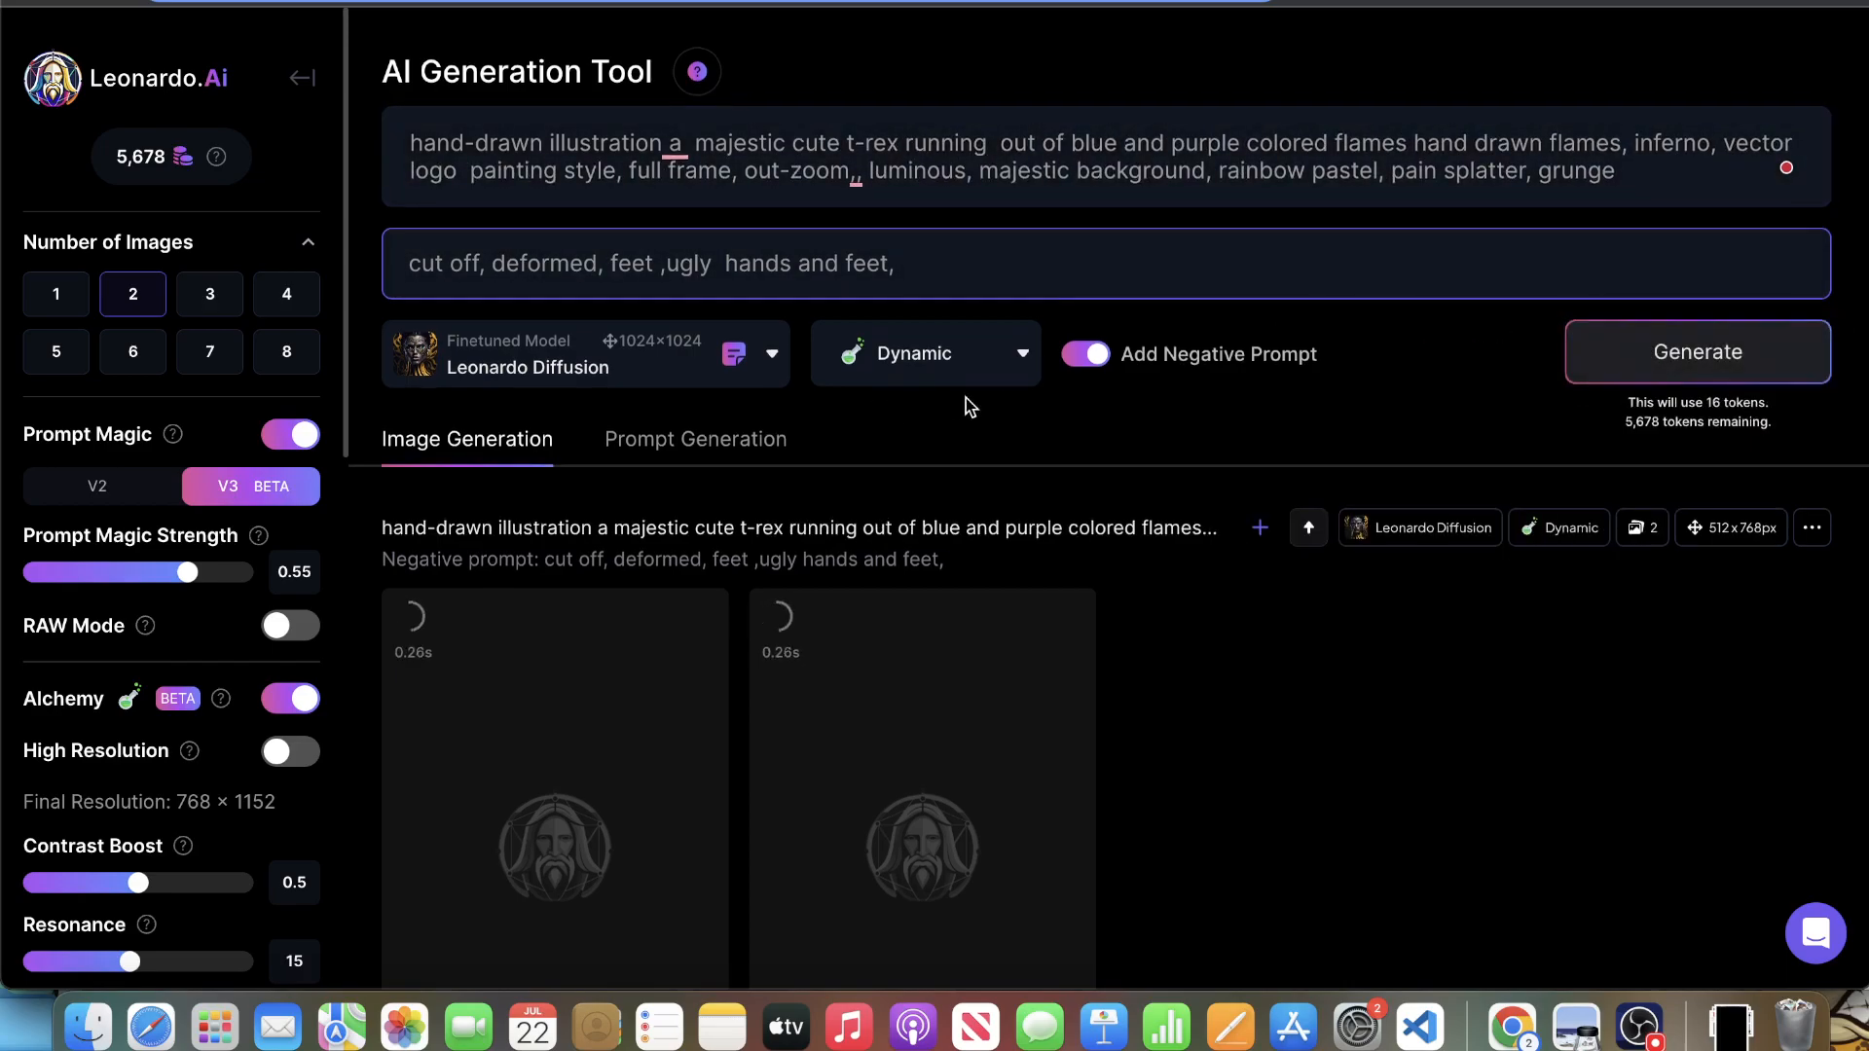
- Apply Creative Upscale to the second image of the first cute t-rex generation
{"action": "scroll", "coordinate": [1005, 392], "scroll_direction": "down", "scroll_amount": 8}
{"action": "scroll", "coordinate": [1029, 377], "scroll_direction": "up", "scroll_amount": 6}
{"action": "scroll", "coordinate": [1019, 356], "scroll_direction": "up", "scroll_amount": 3}
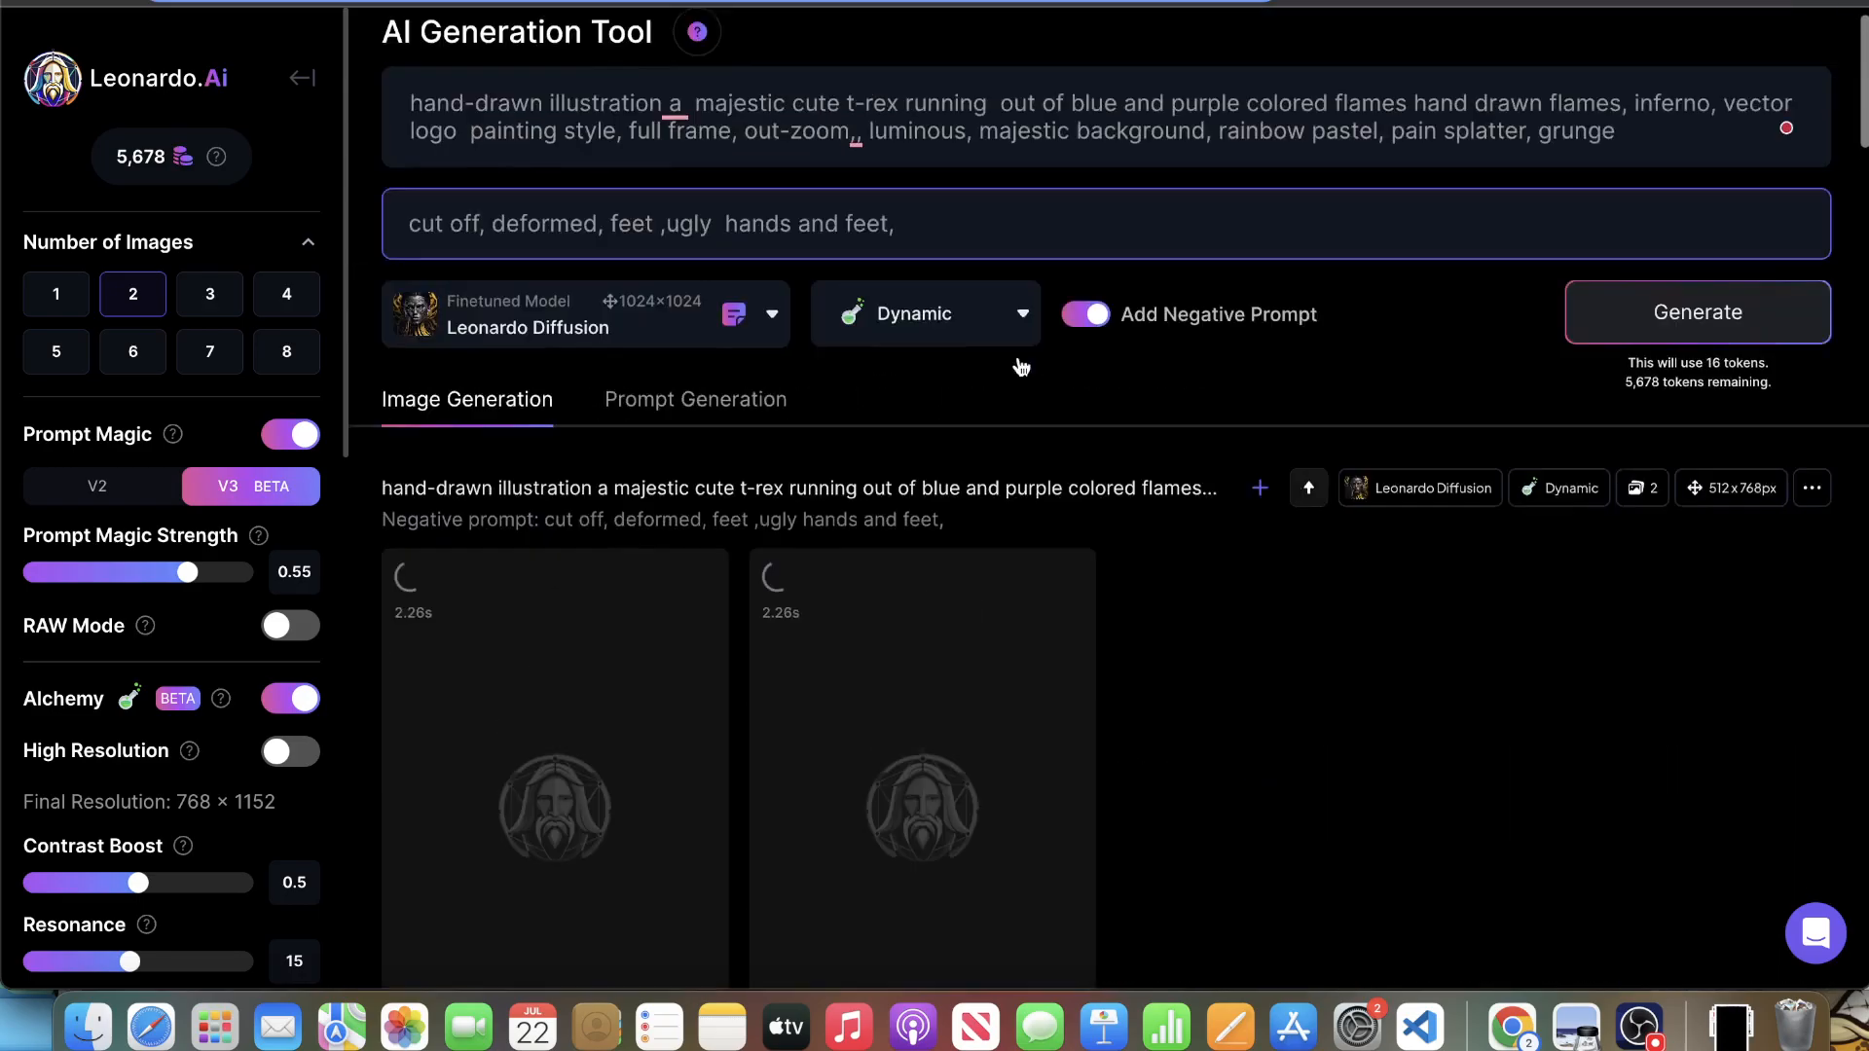
{"action": "scroll", "coordinate": [876, 350], "scroll_direction": "down", "scroll_amount": 5}
{"action": "scroll", "coordinate": [749, 352], "scroll_direction": "down", "scroll_amount": 6}
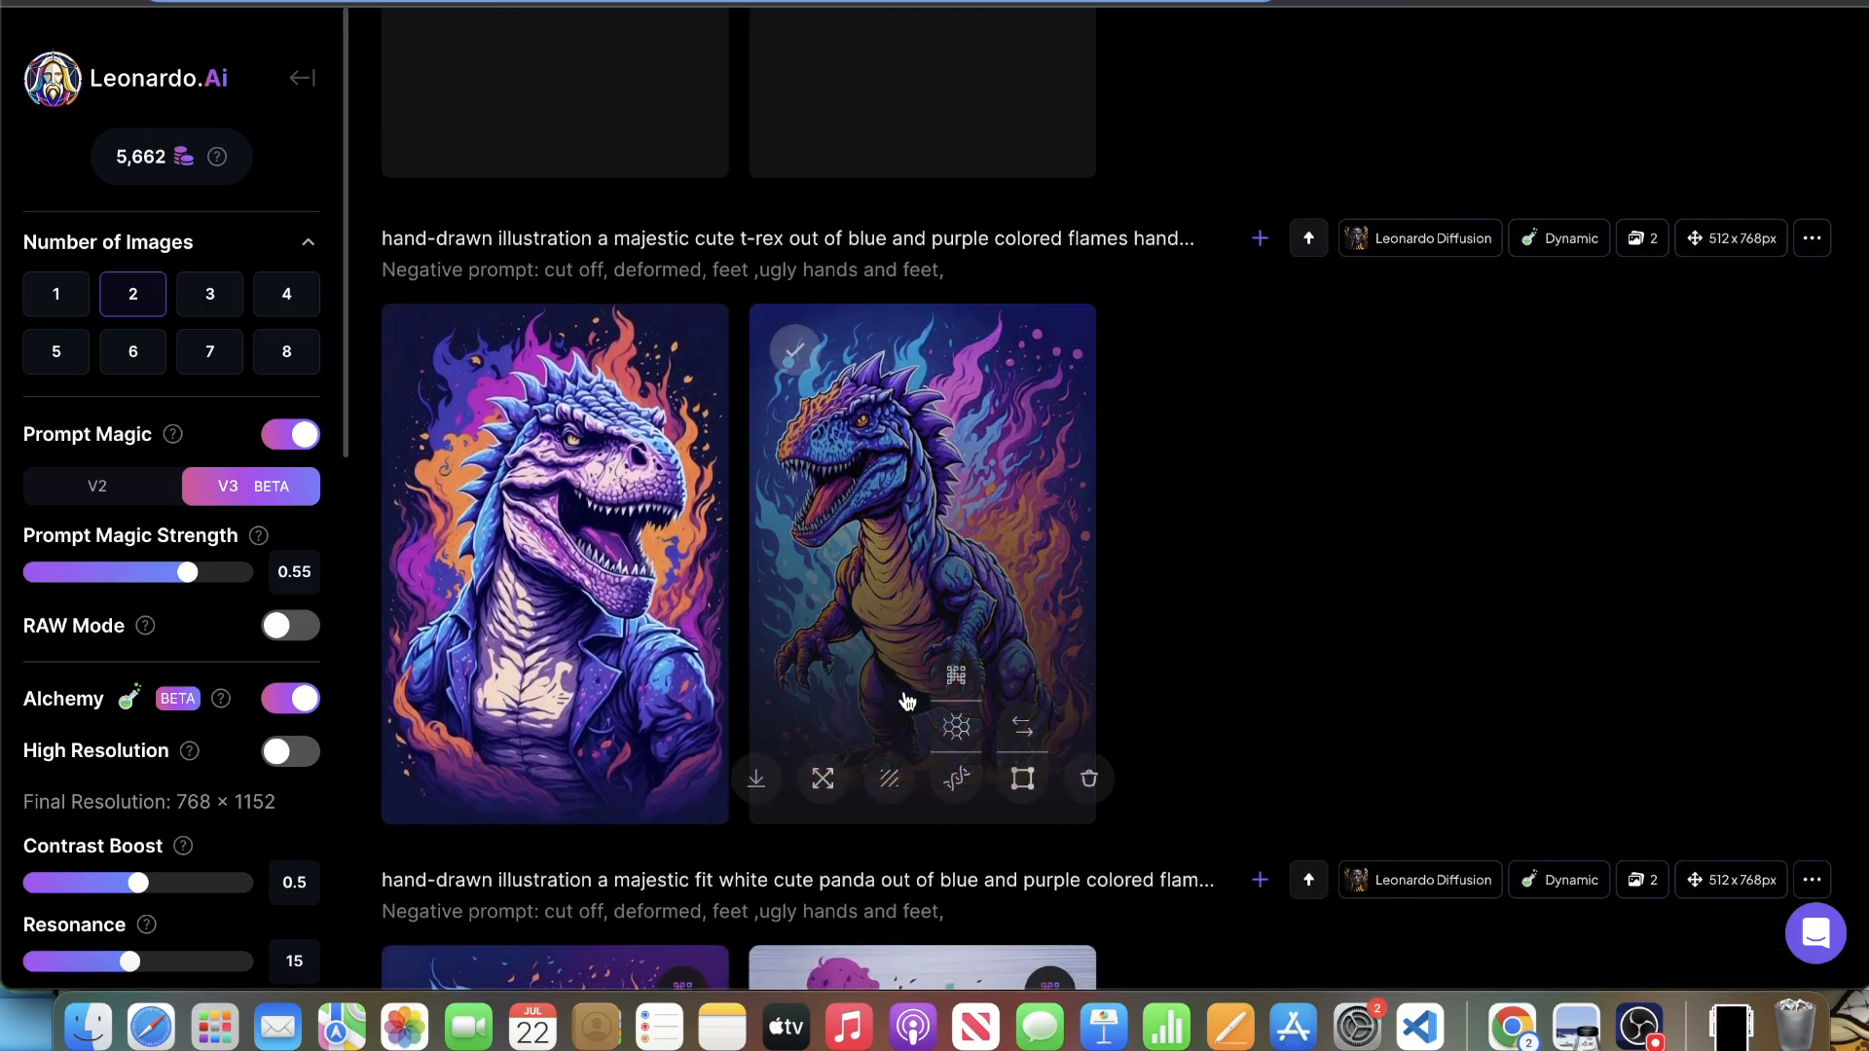
{"action": "left_click", "coordinate": [955, 674]}
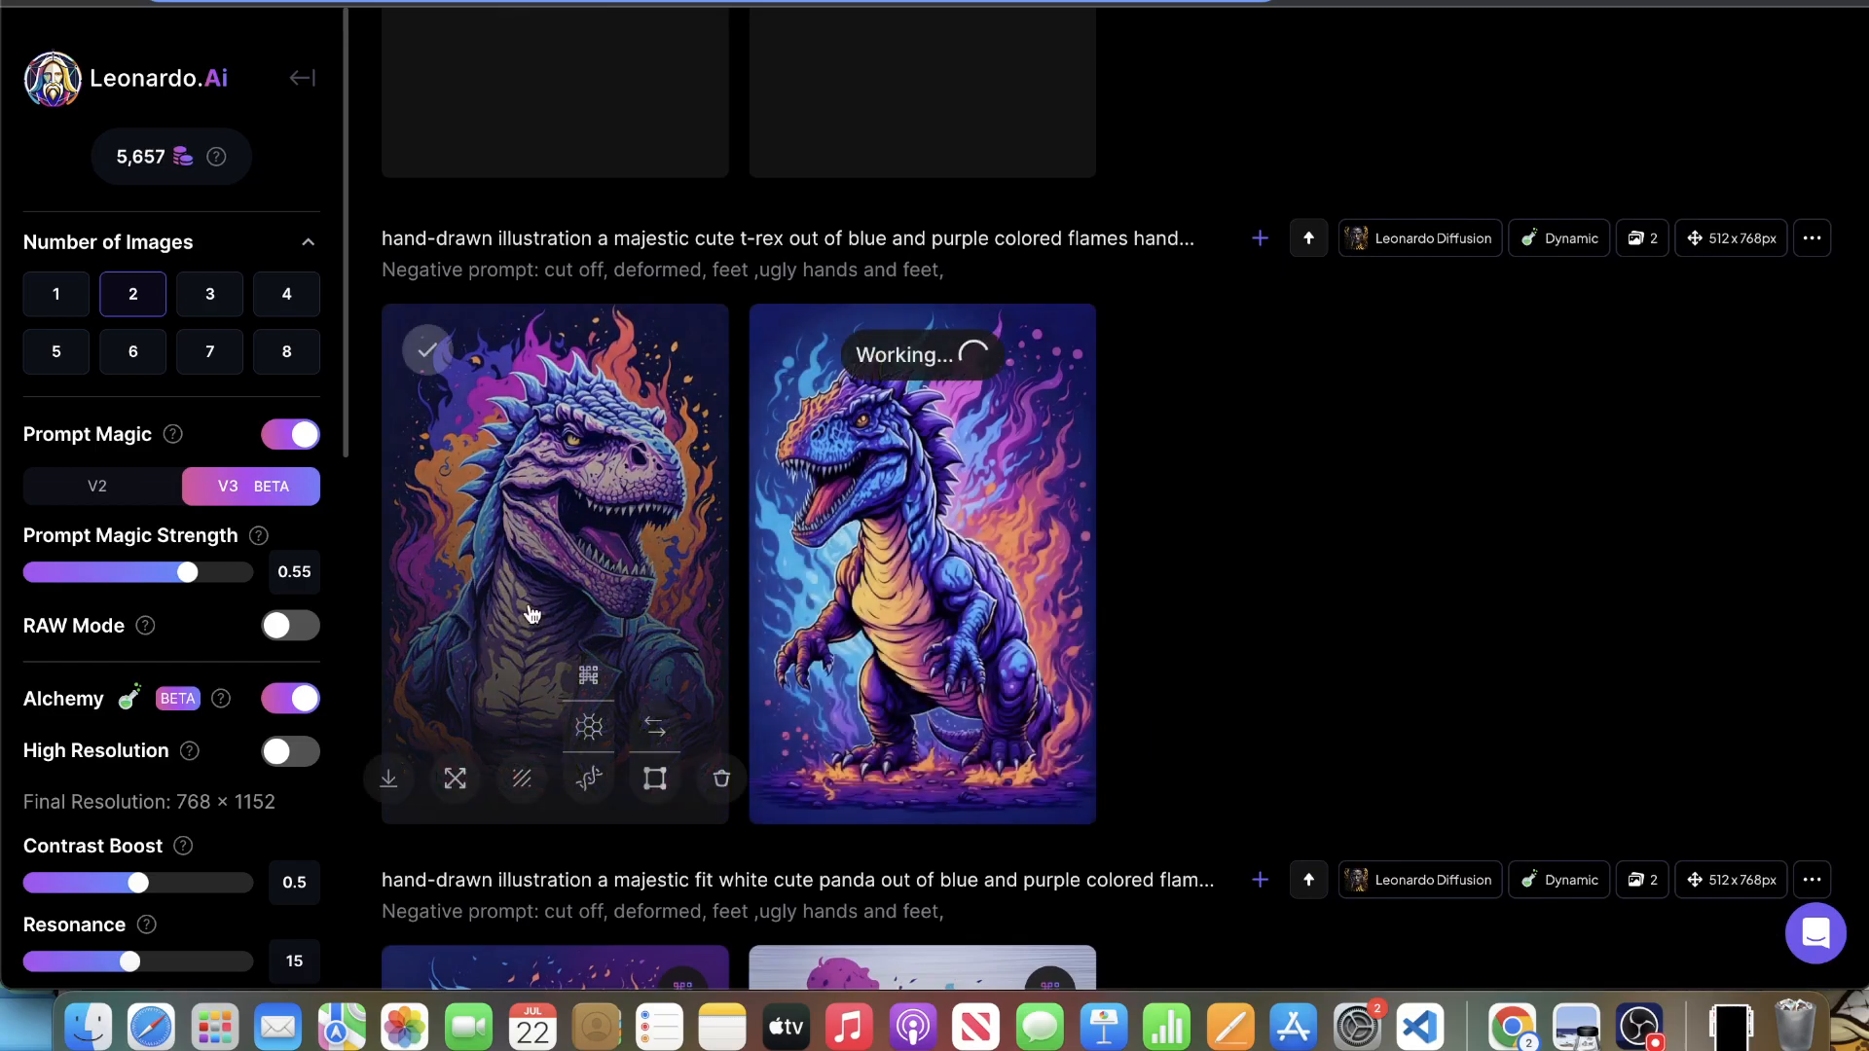
- View the first image and the upscaled second image of the first cute t-rex generation enlarged
{"action": "left_click", "coordinate": [596, 521]}
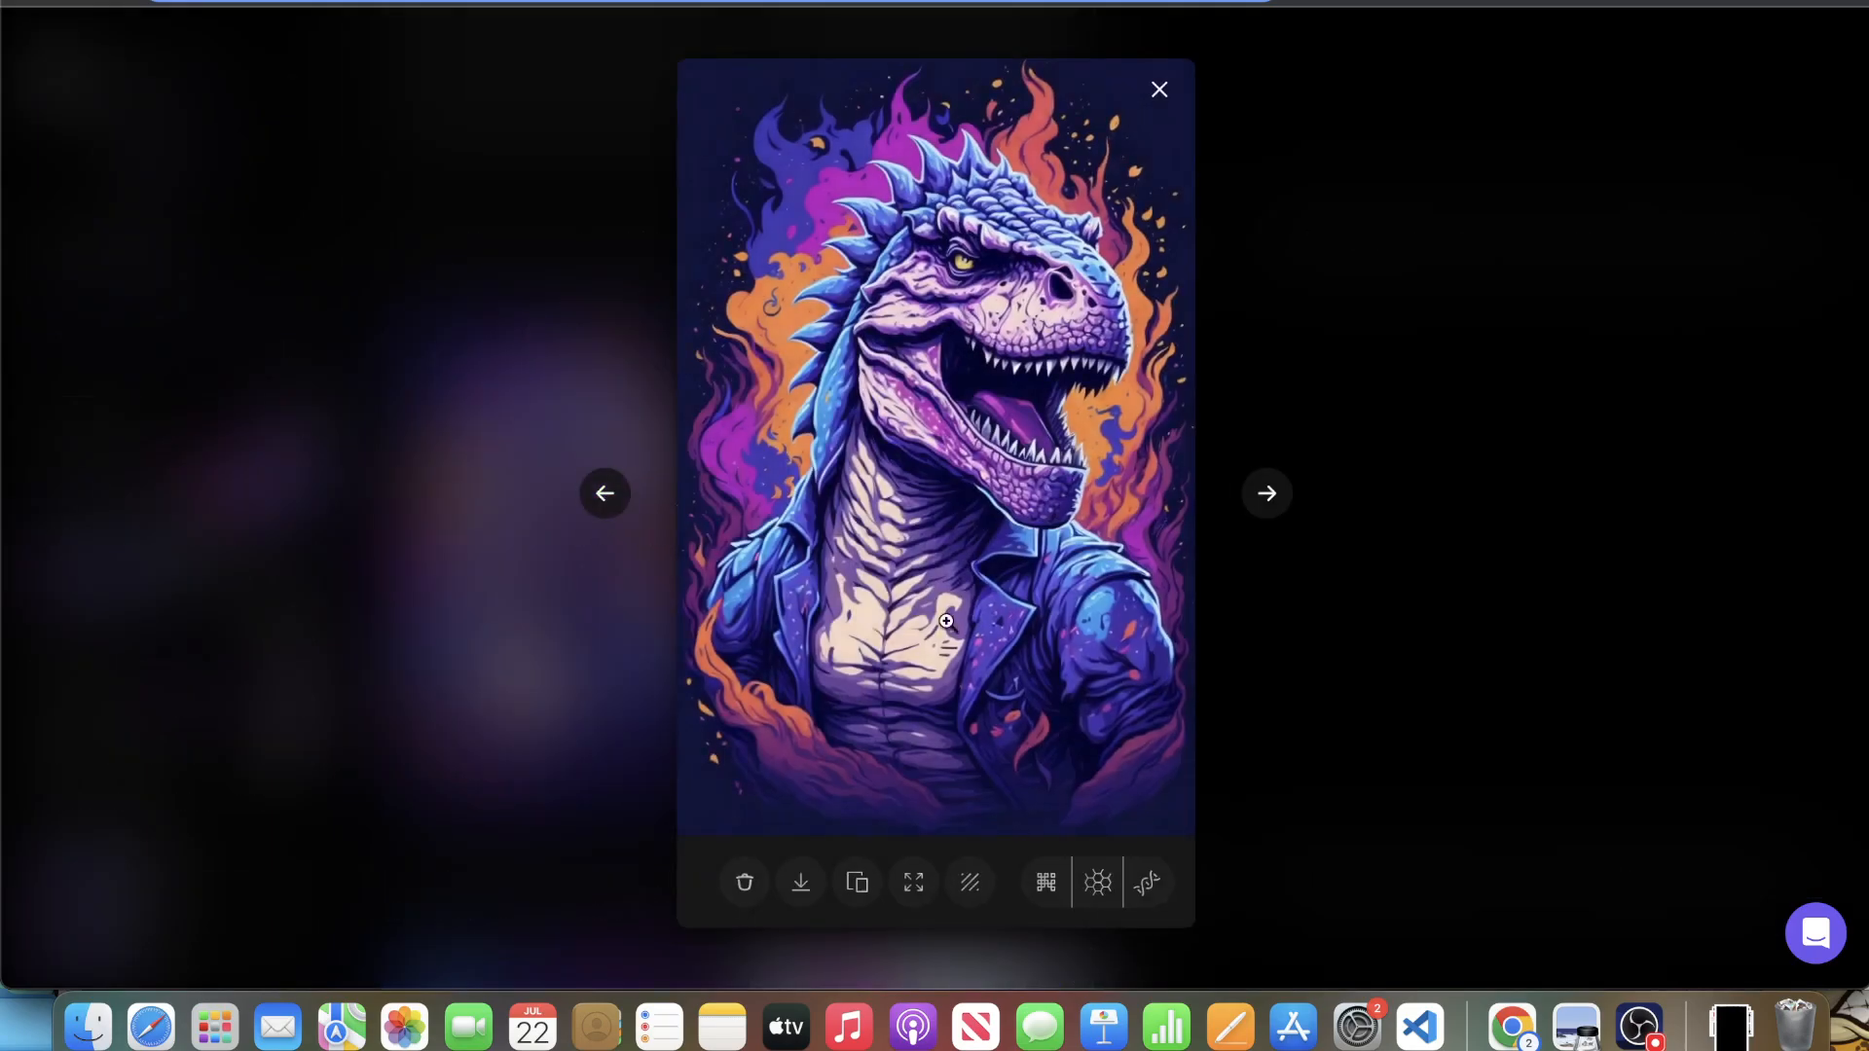
{"action": "left_click", "coordinate": [1505, 668]}
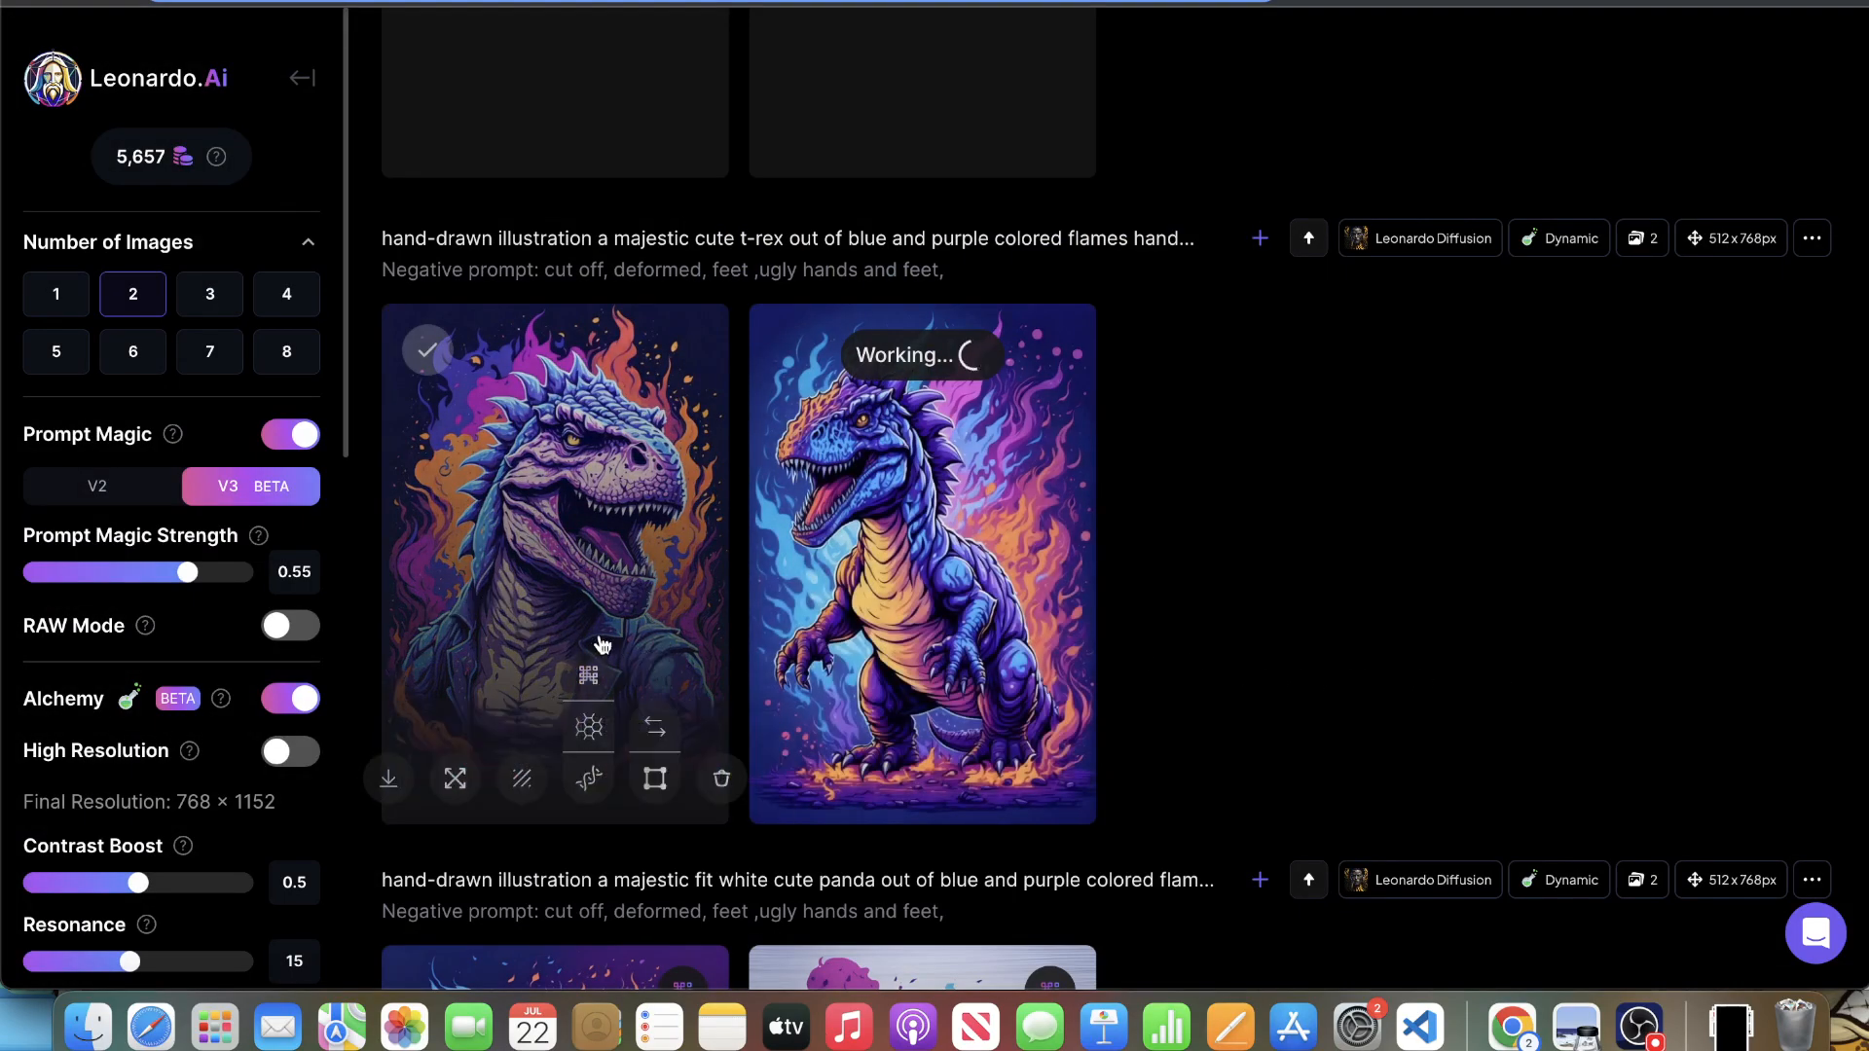
{"action": "scroll", "coordinate": [1485, 504], "scroll_direction": "up", "scroll_amount": 5}
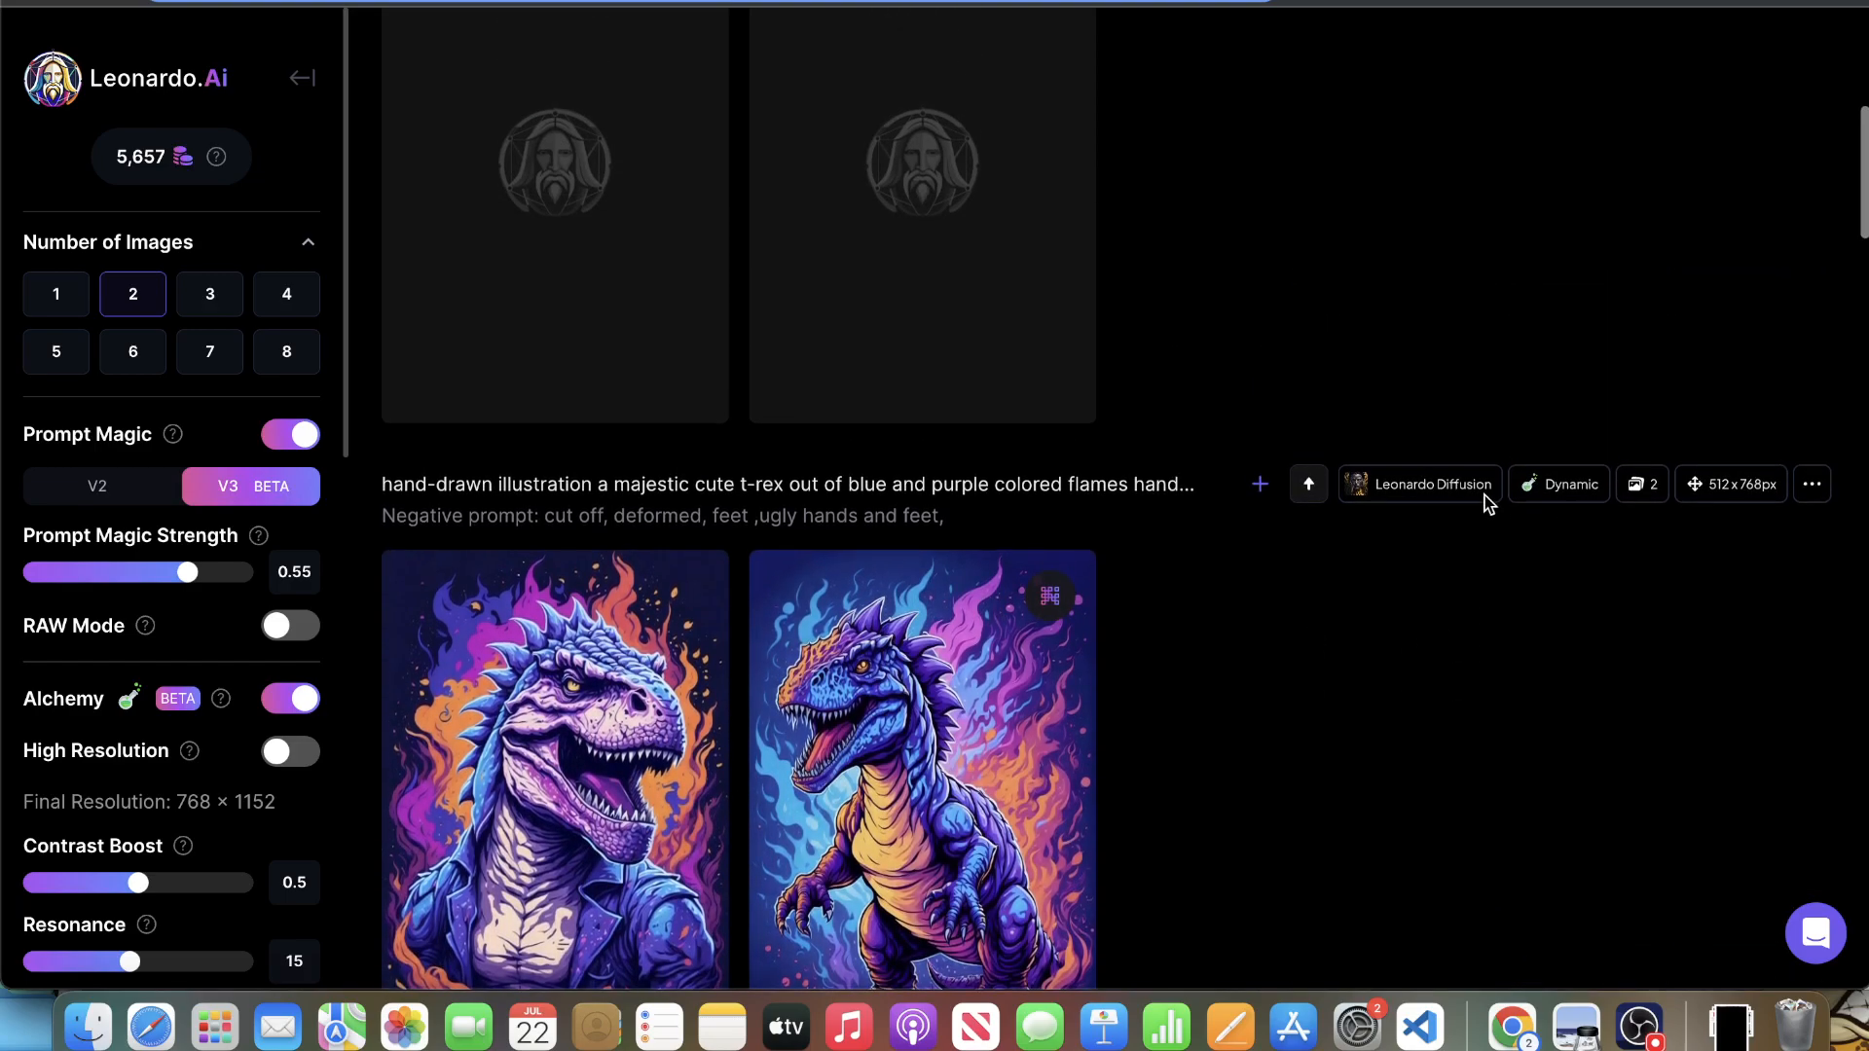
{"action": "scroll", "coordinate": [1440, 493], "scroll_direction": "down", "scroll_amount": 4}
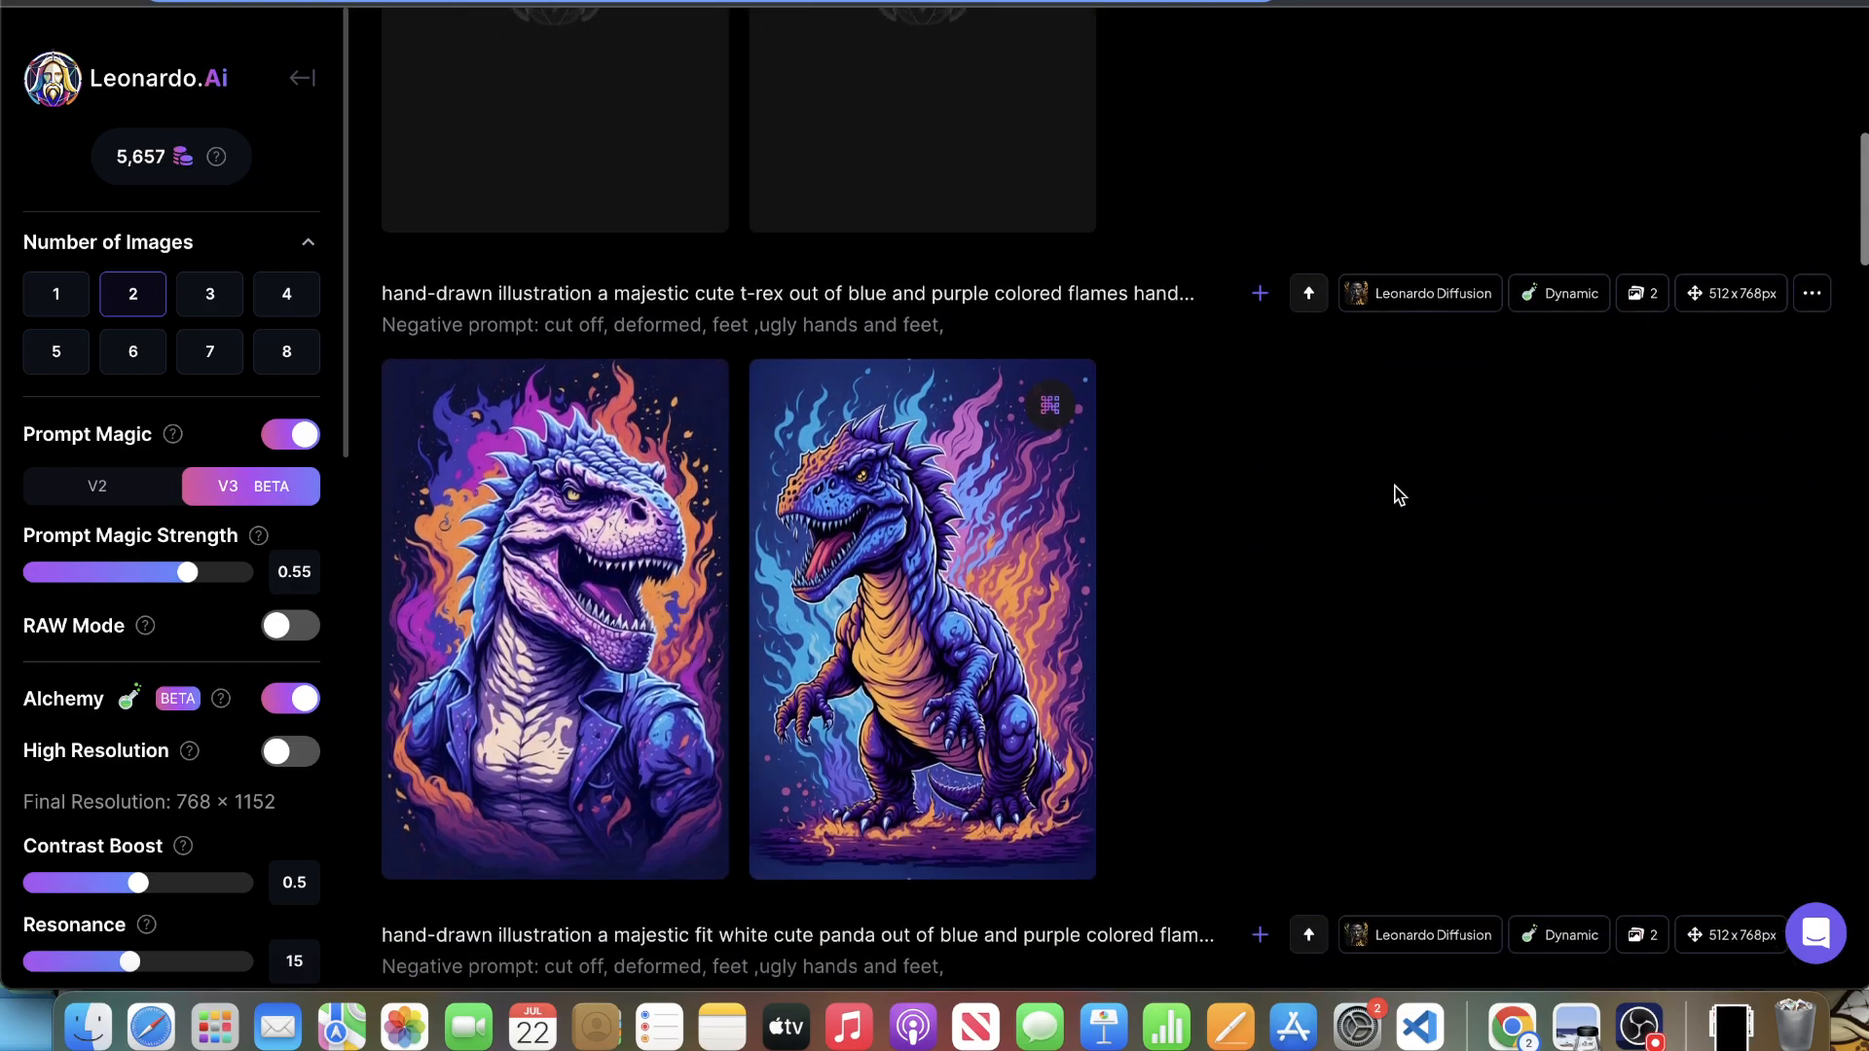
{"action": "left_click", "coordinate": [989, 385]}
{"action": "left_click", "coordinate": [1773, 554]}
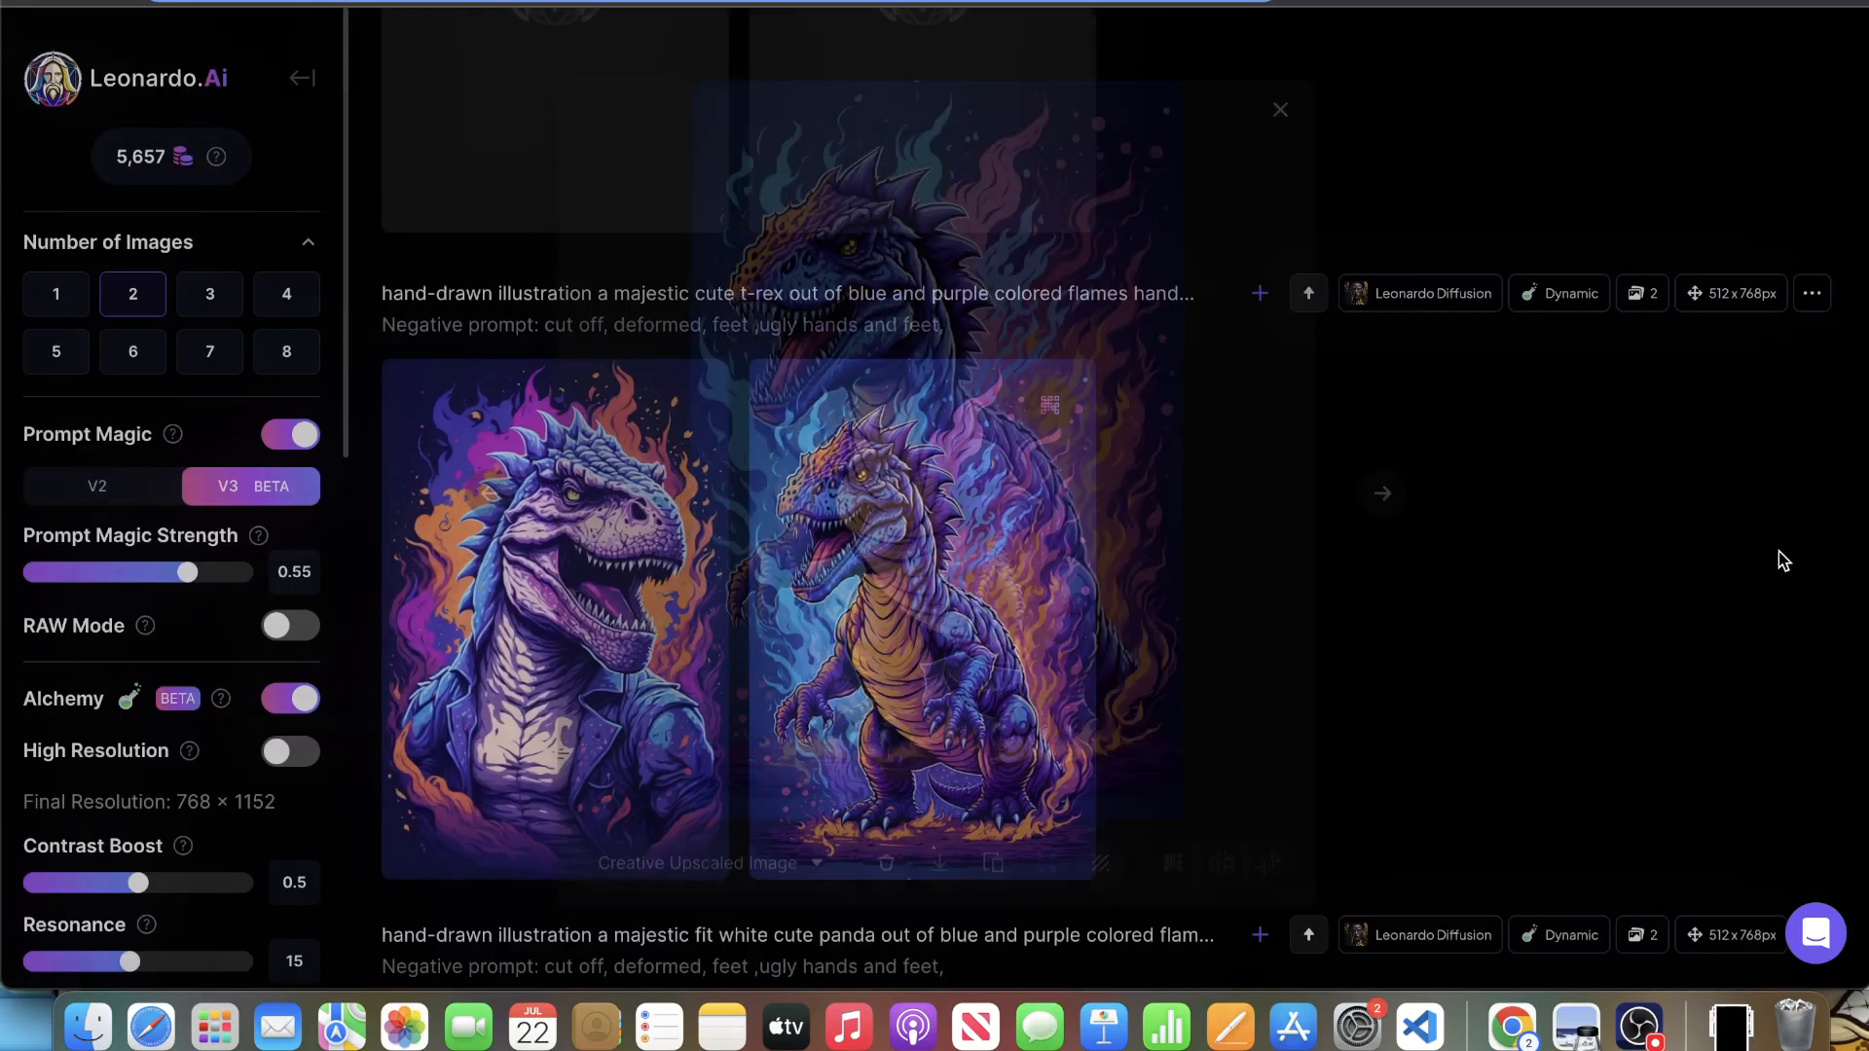
- View the first running t-rex image enlarged, and apply Creative Upscale to the second image of that generation
{"action": "scroll", "coordinate": [1560, 517], "scroll_direction": "up", "scroll_amount": 6}
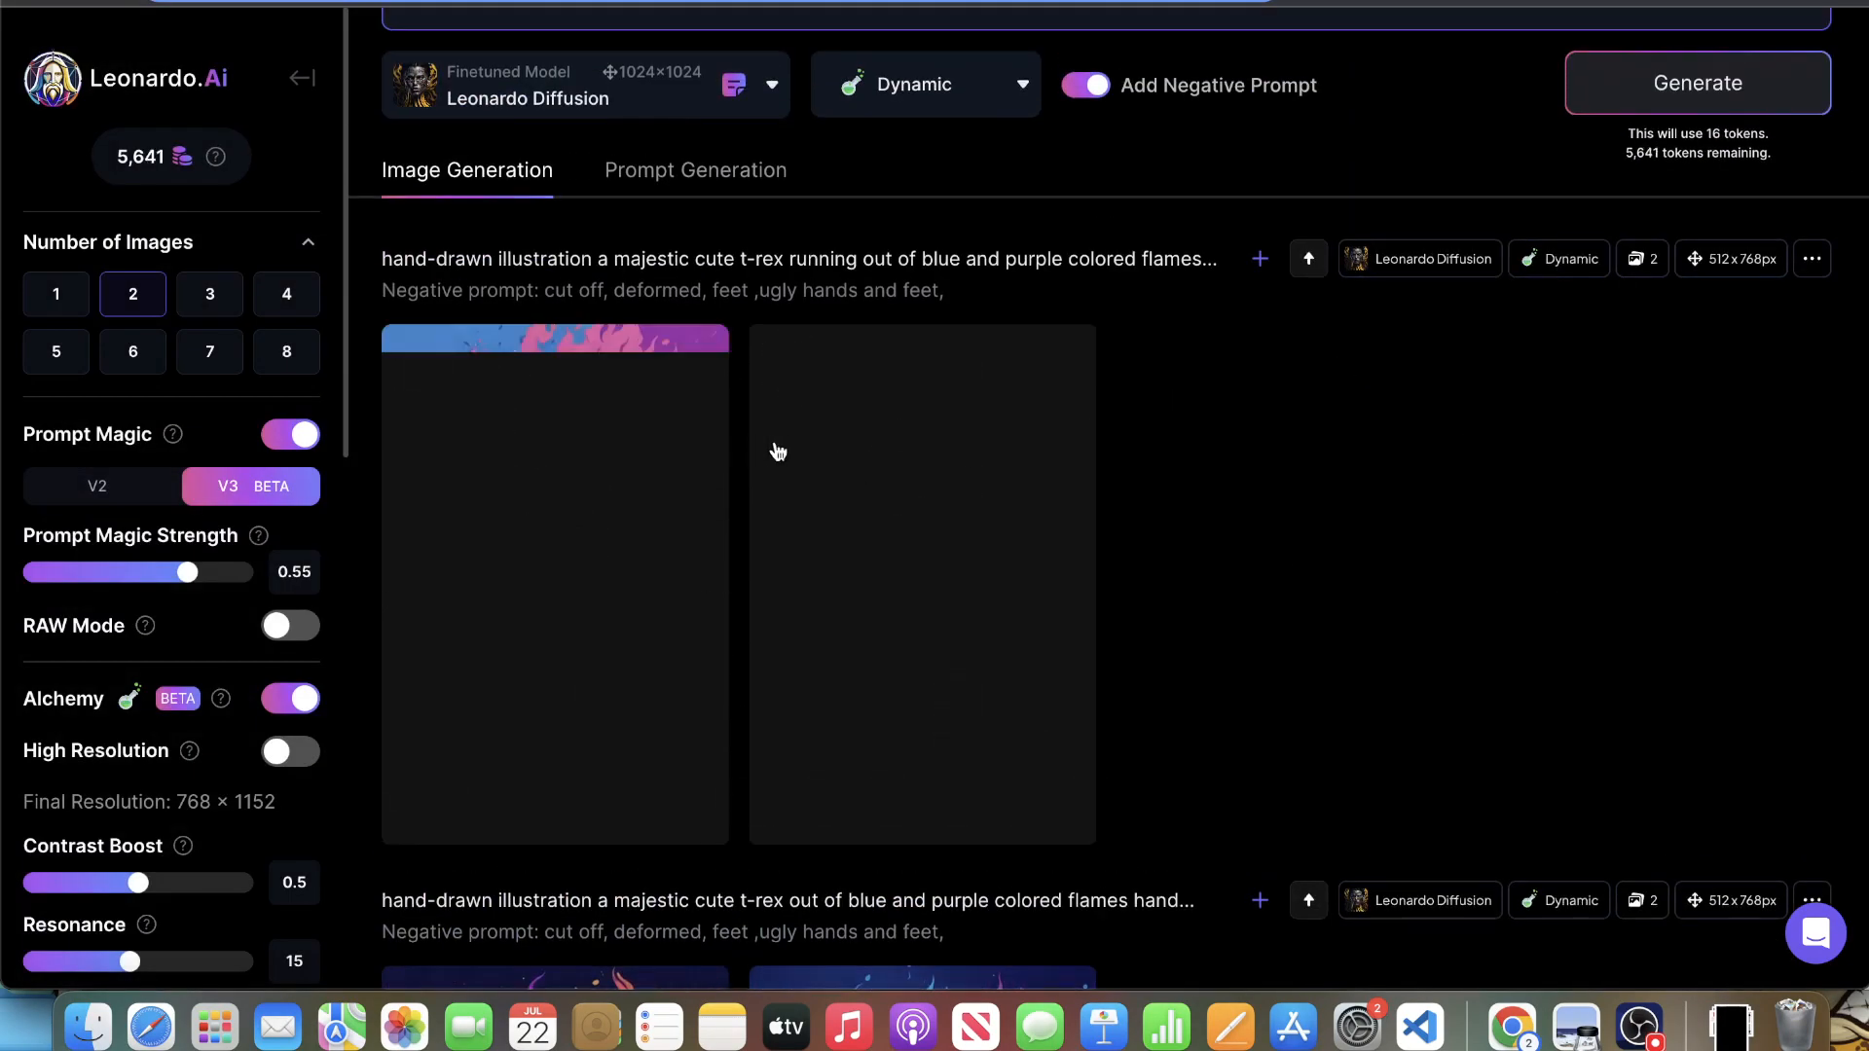
{"action": "left_click", "coordinate": [488, 522]}
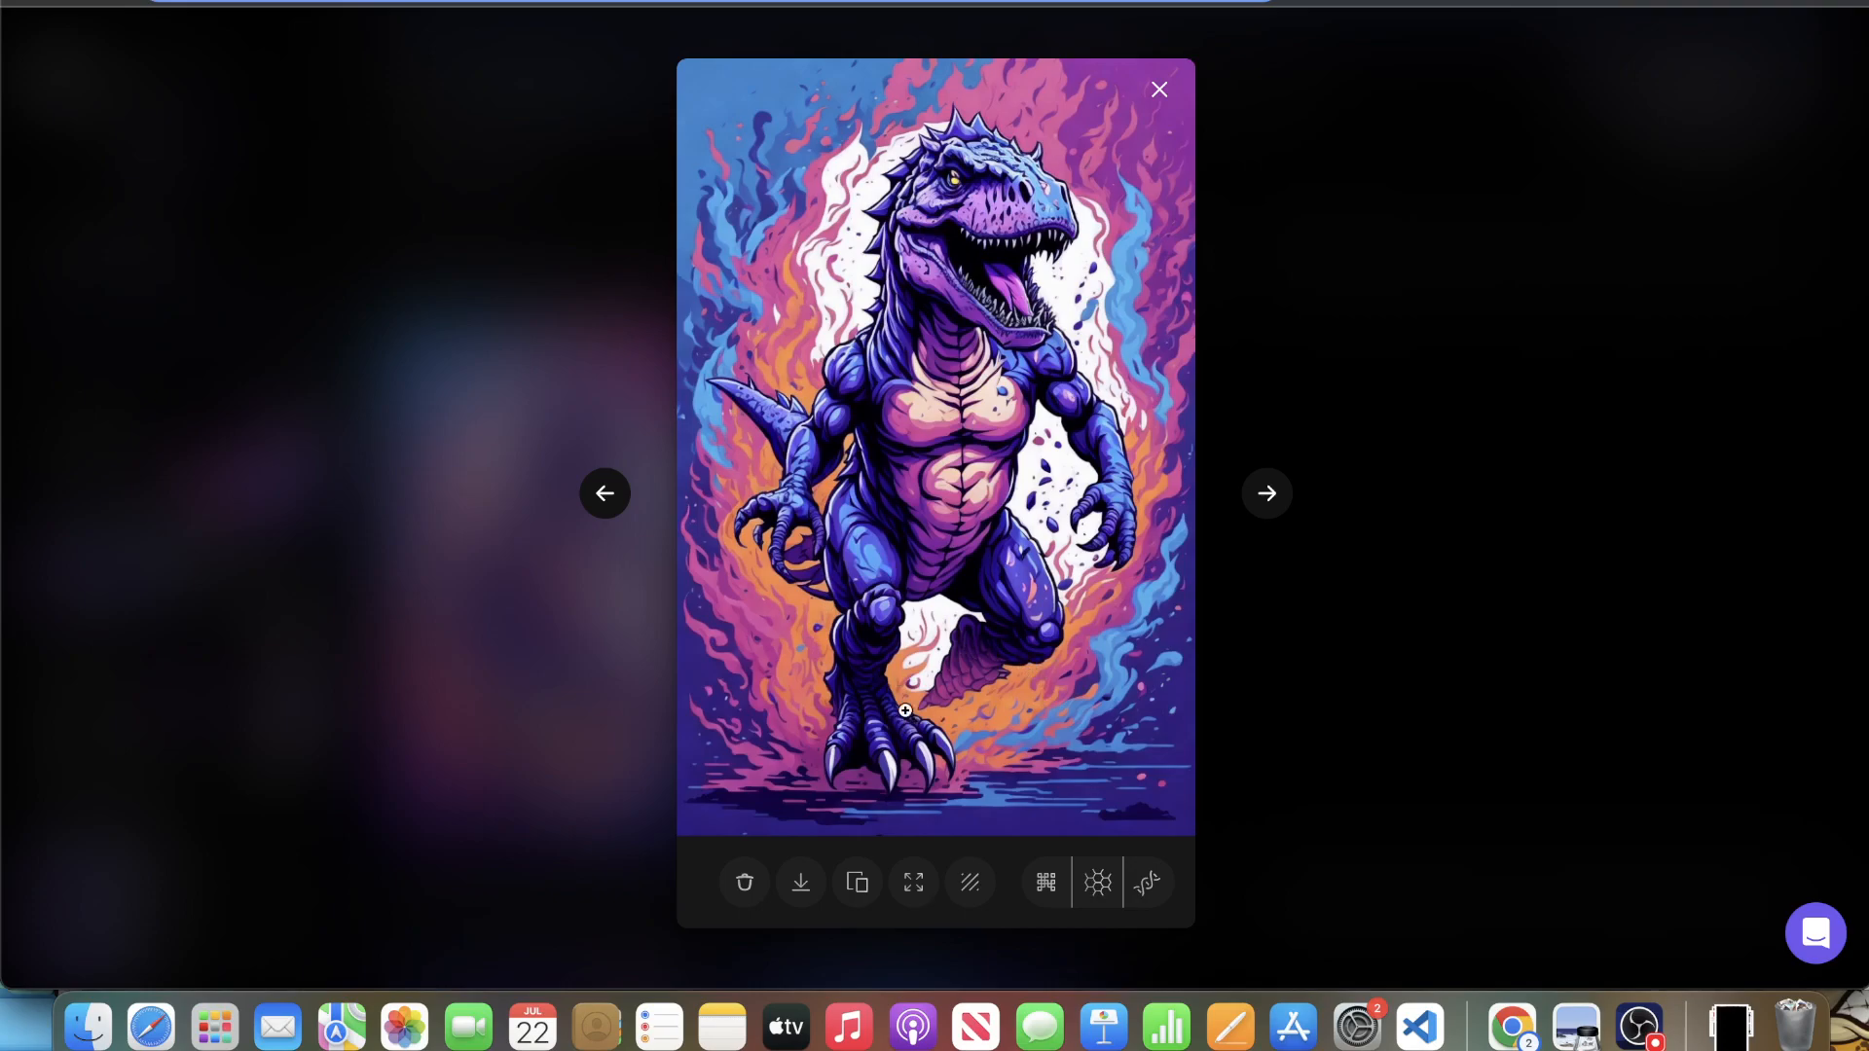
{"action": "left_click", "coordinate": [1414, 605]}
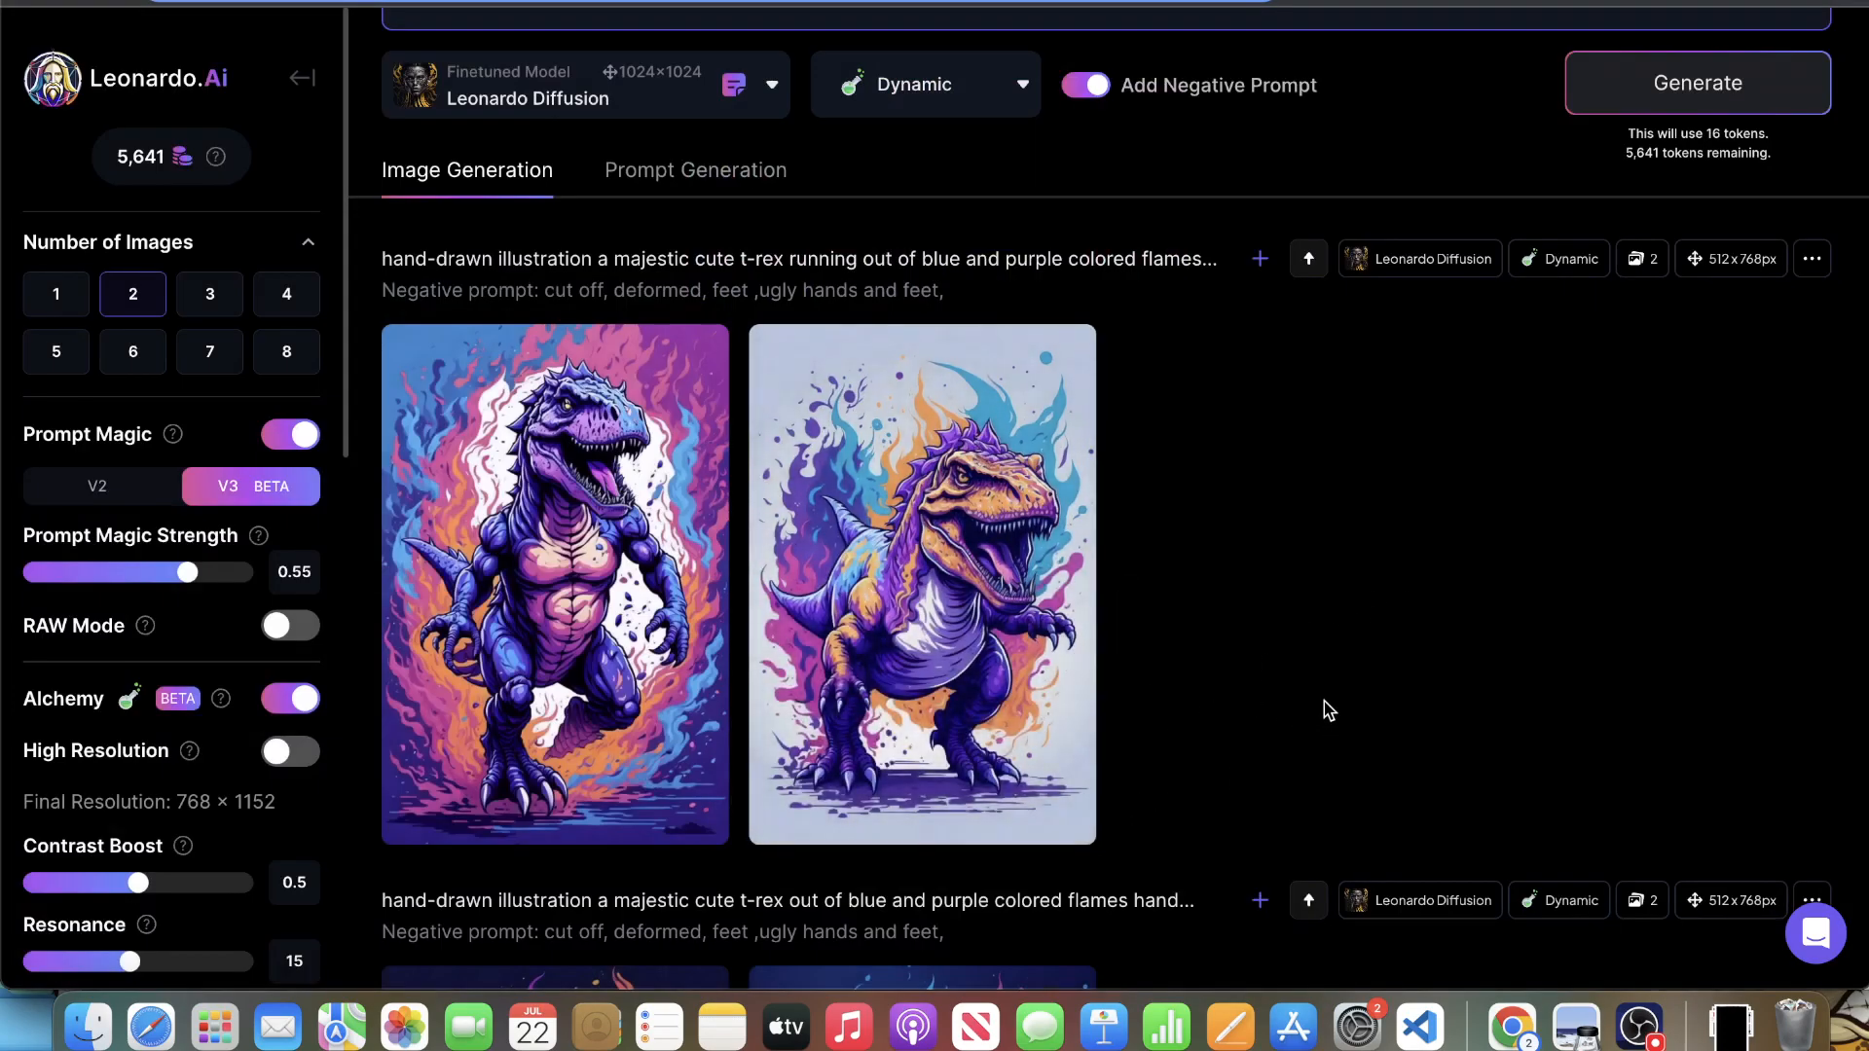
{"action": "mouse_move", "coordinate": [929, 625]}
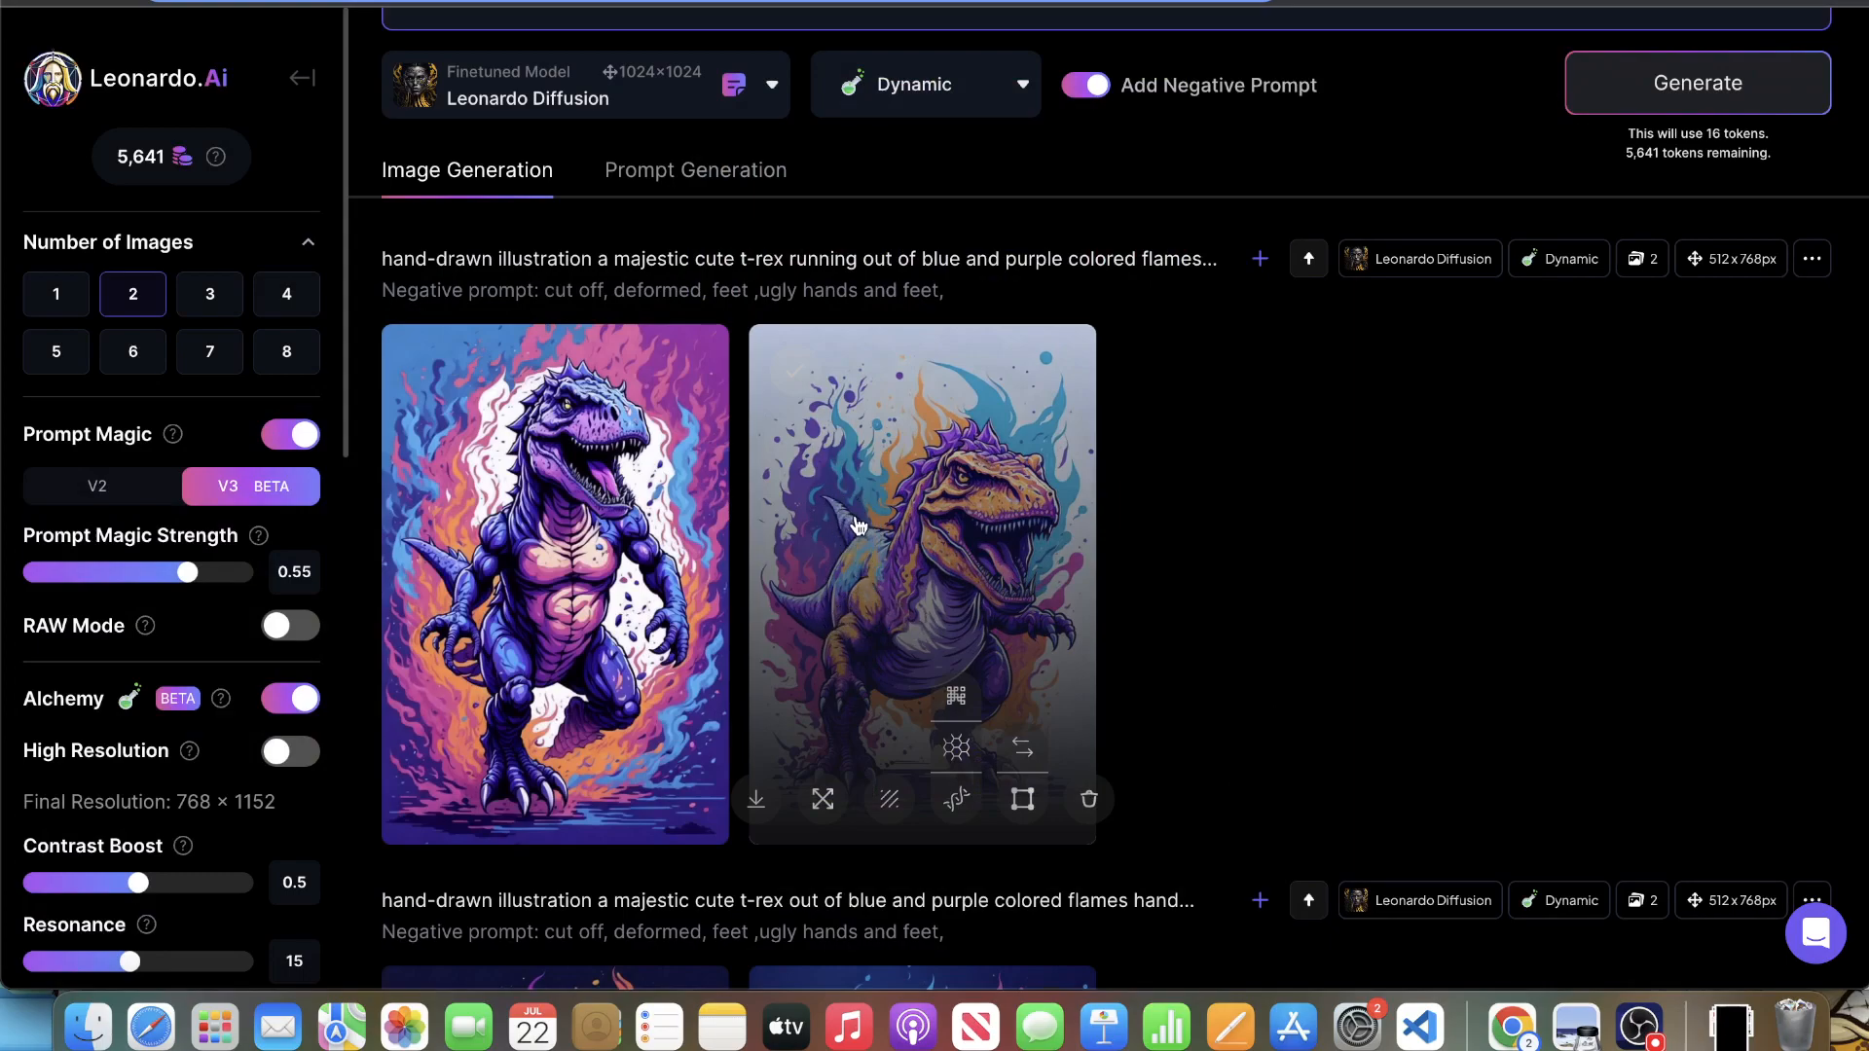
{"action": "left_click", "coordinate": [956, 695]}
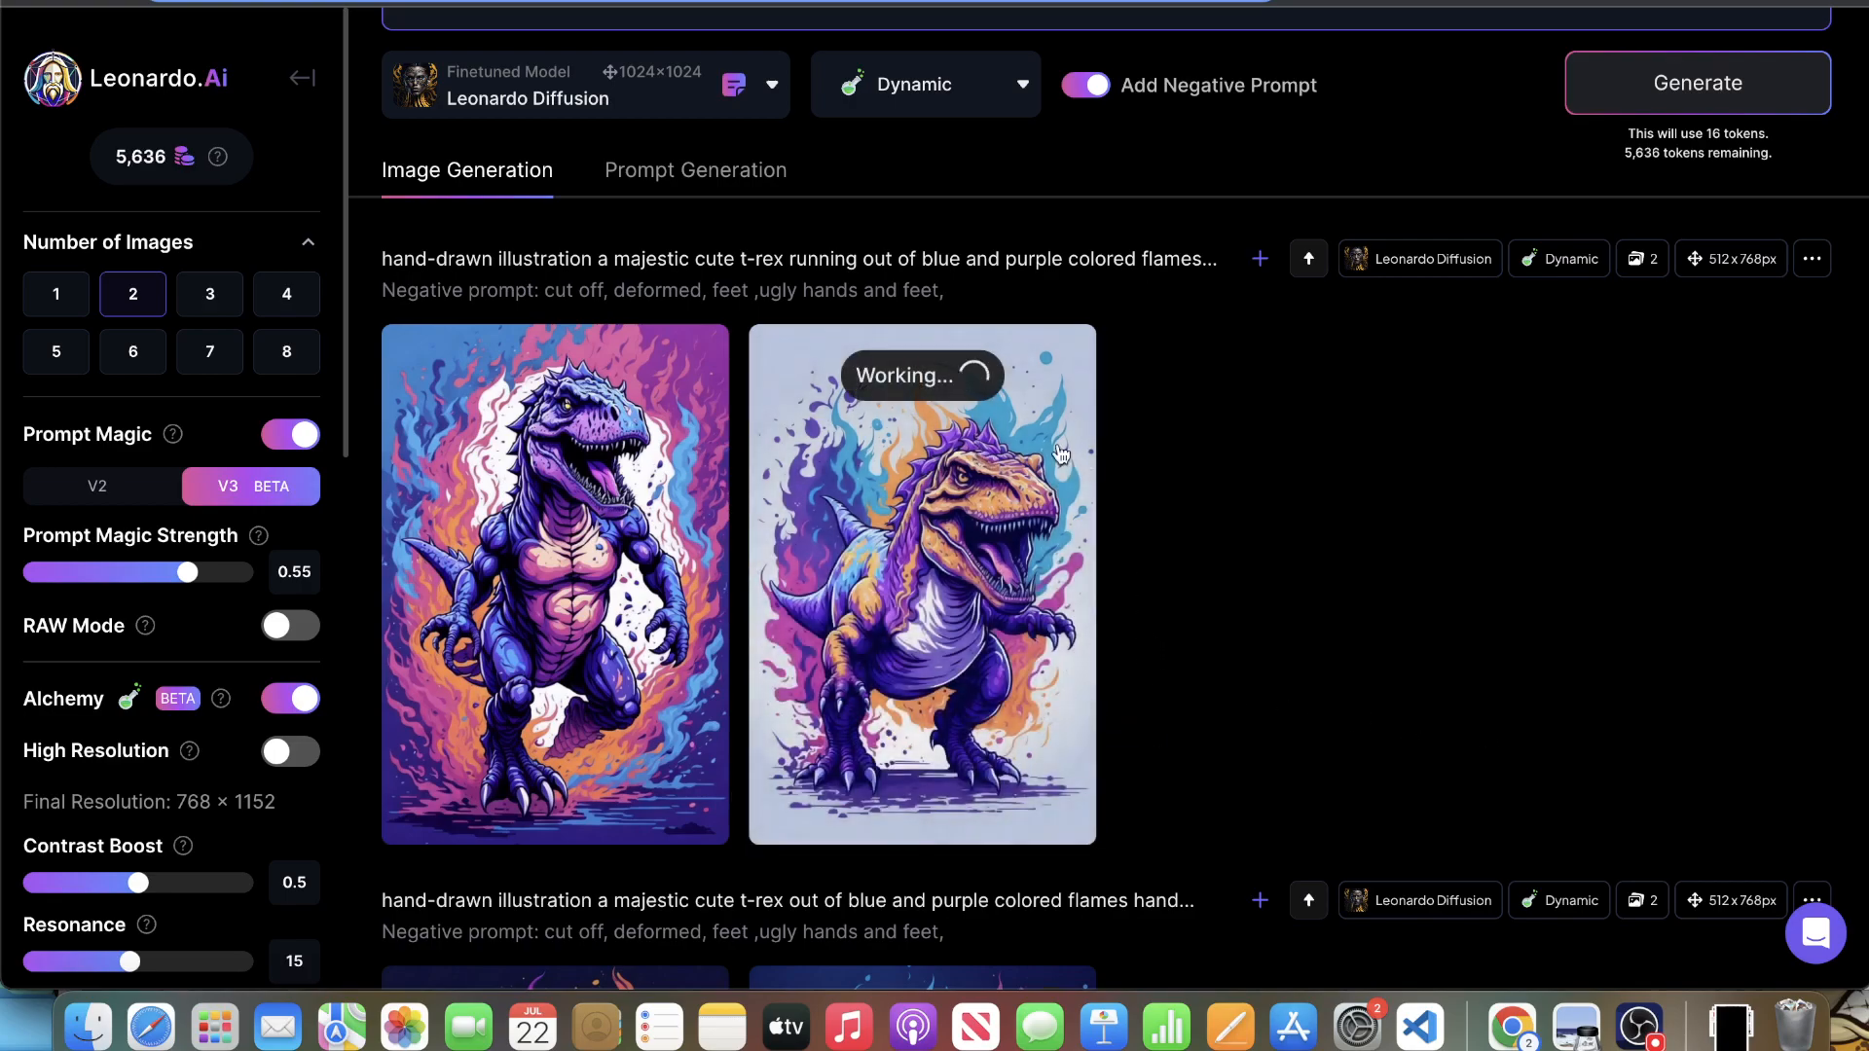
{"action": "mouse_move", "coordinate": [888, 596]}
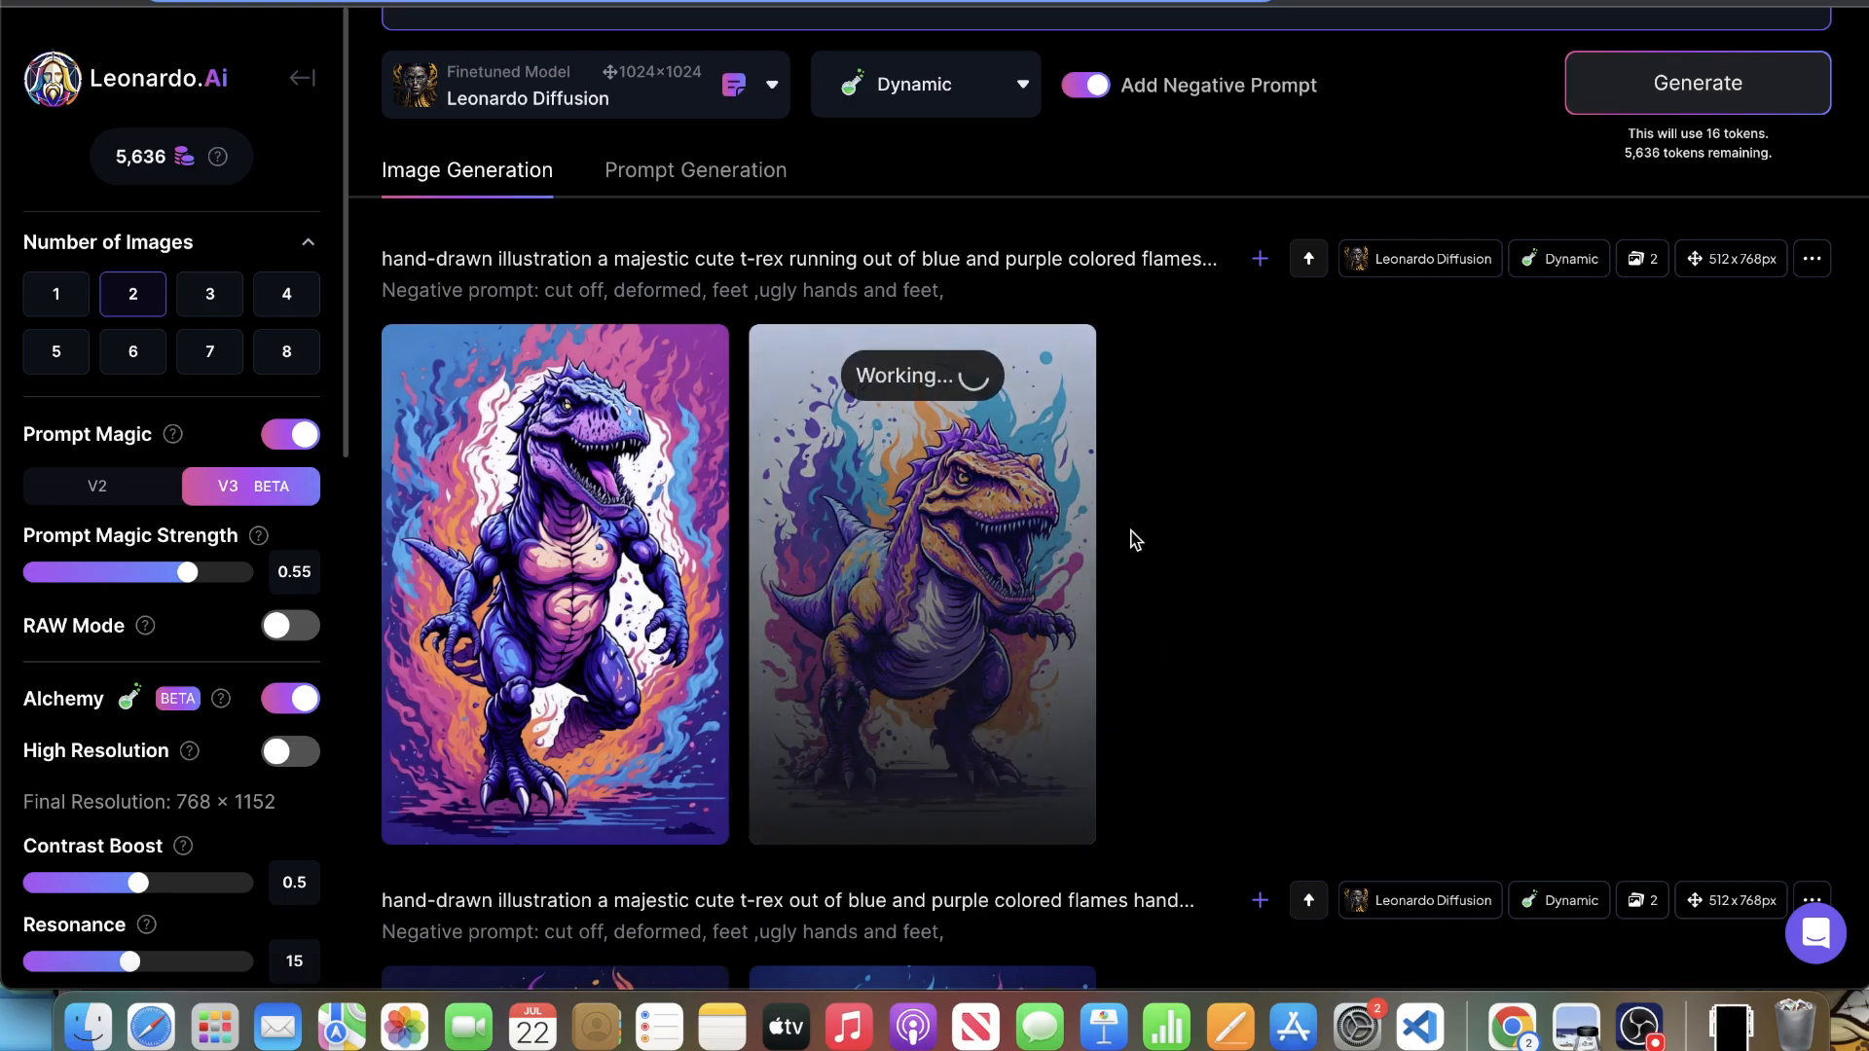
- Generate two more images with the same running t-rex prompt
{"action": "mouse_move", "coordinate": [615, 785]}
{"action": "scroll", "coordinate": [1184, 448], "scroll_direction": "up", "scroll_amount": 5}
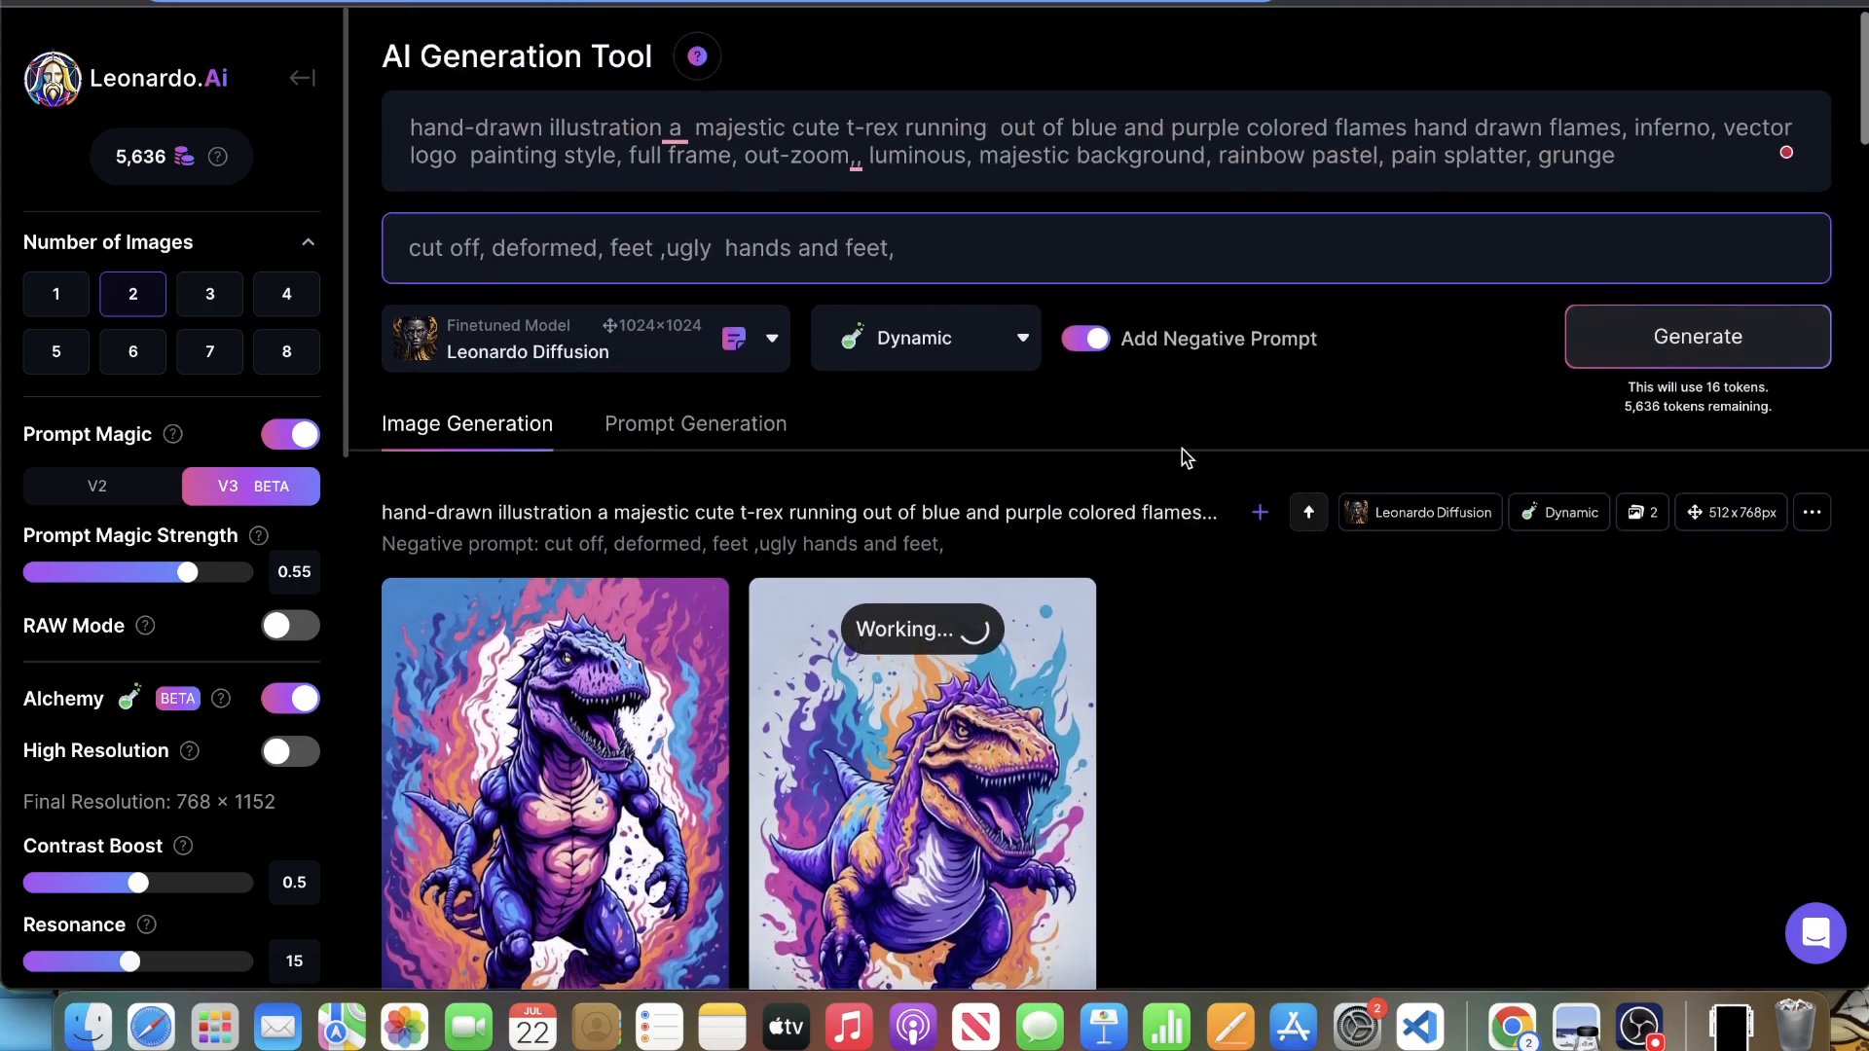
{"action": "left_click", "coordinate": [1718, 356]}
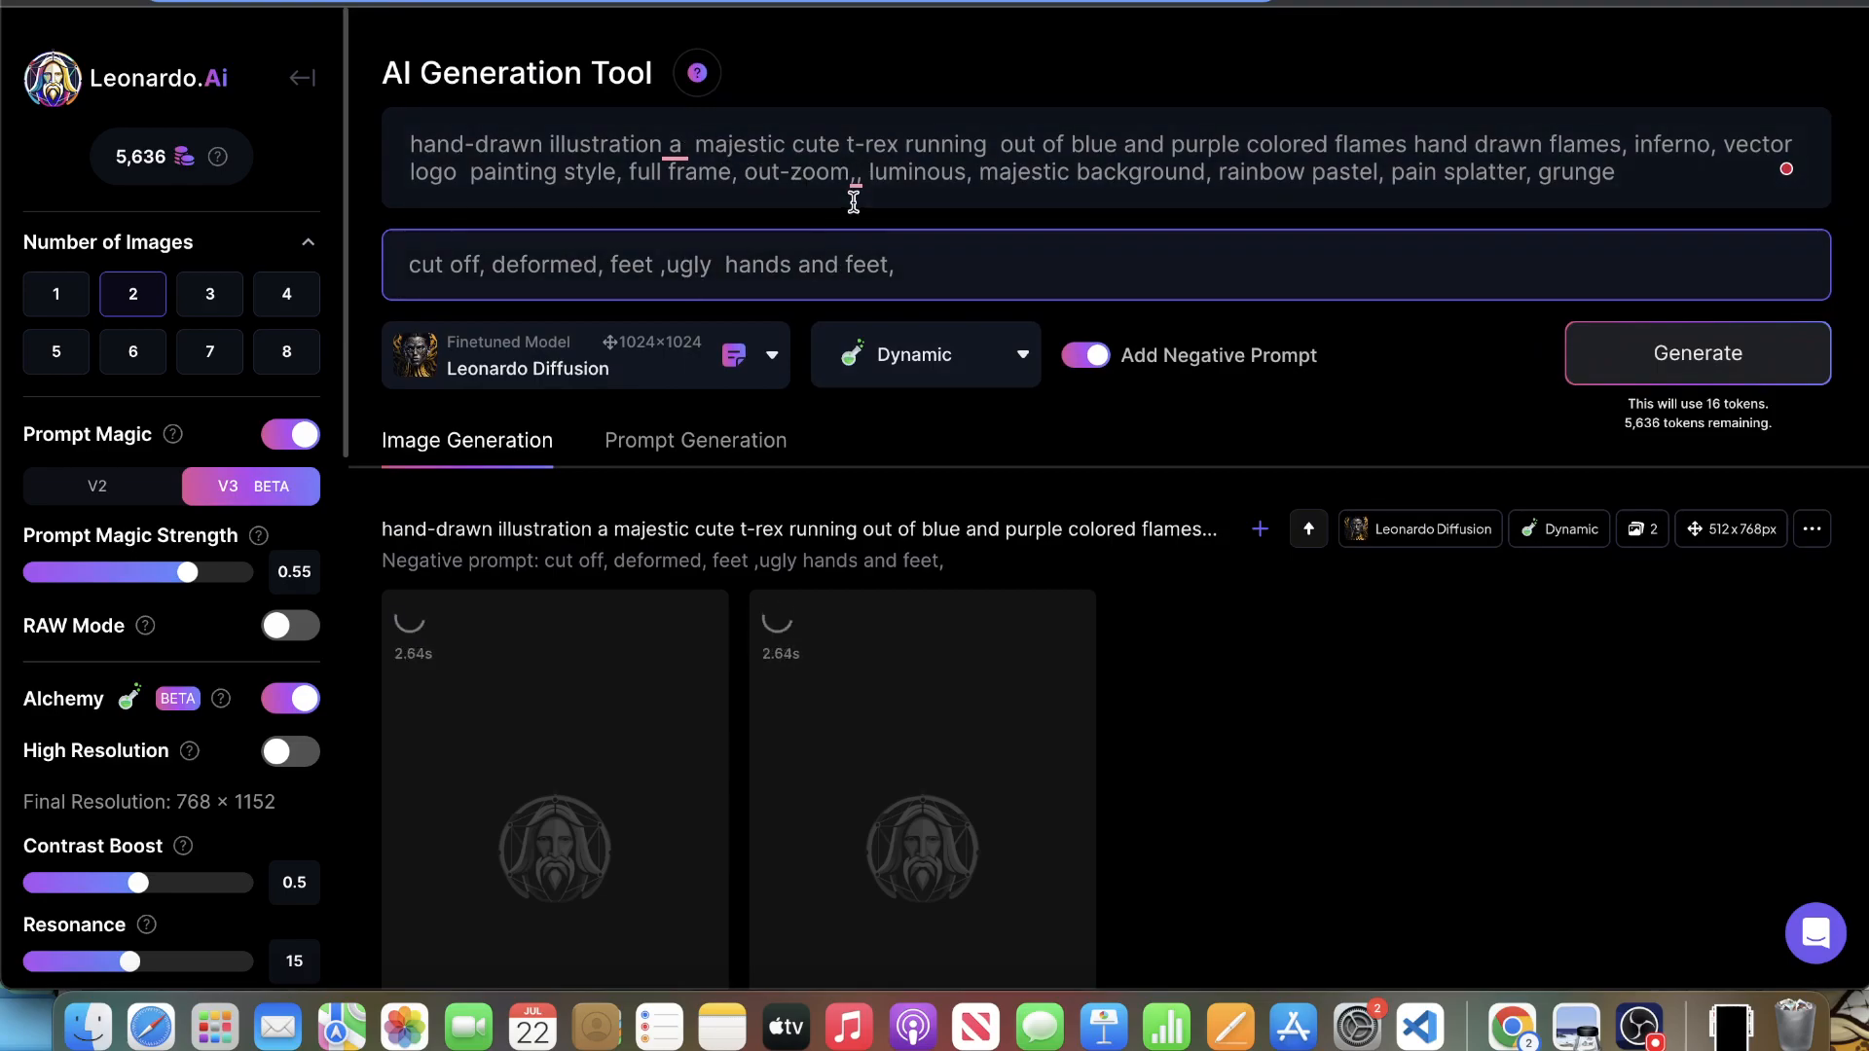
- Insert "red and black" before "t-rex" in the prompt, and generate two images
{"action": "left_click", "coordinate": [850, 143]}
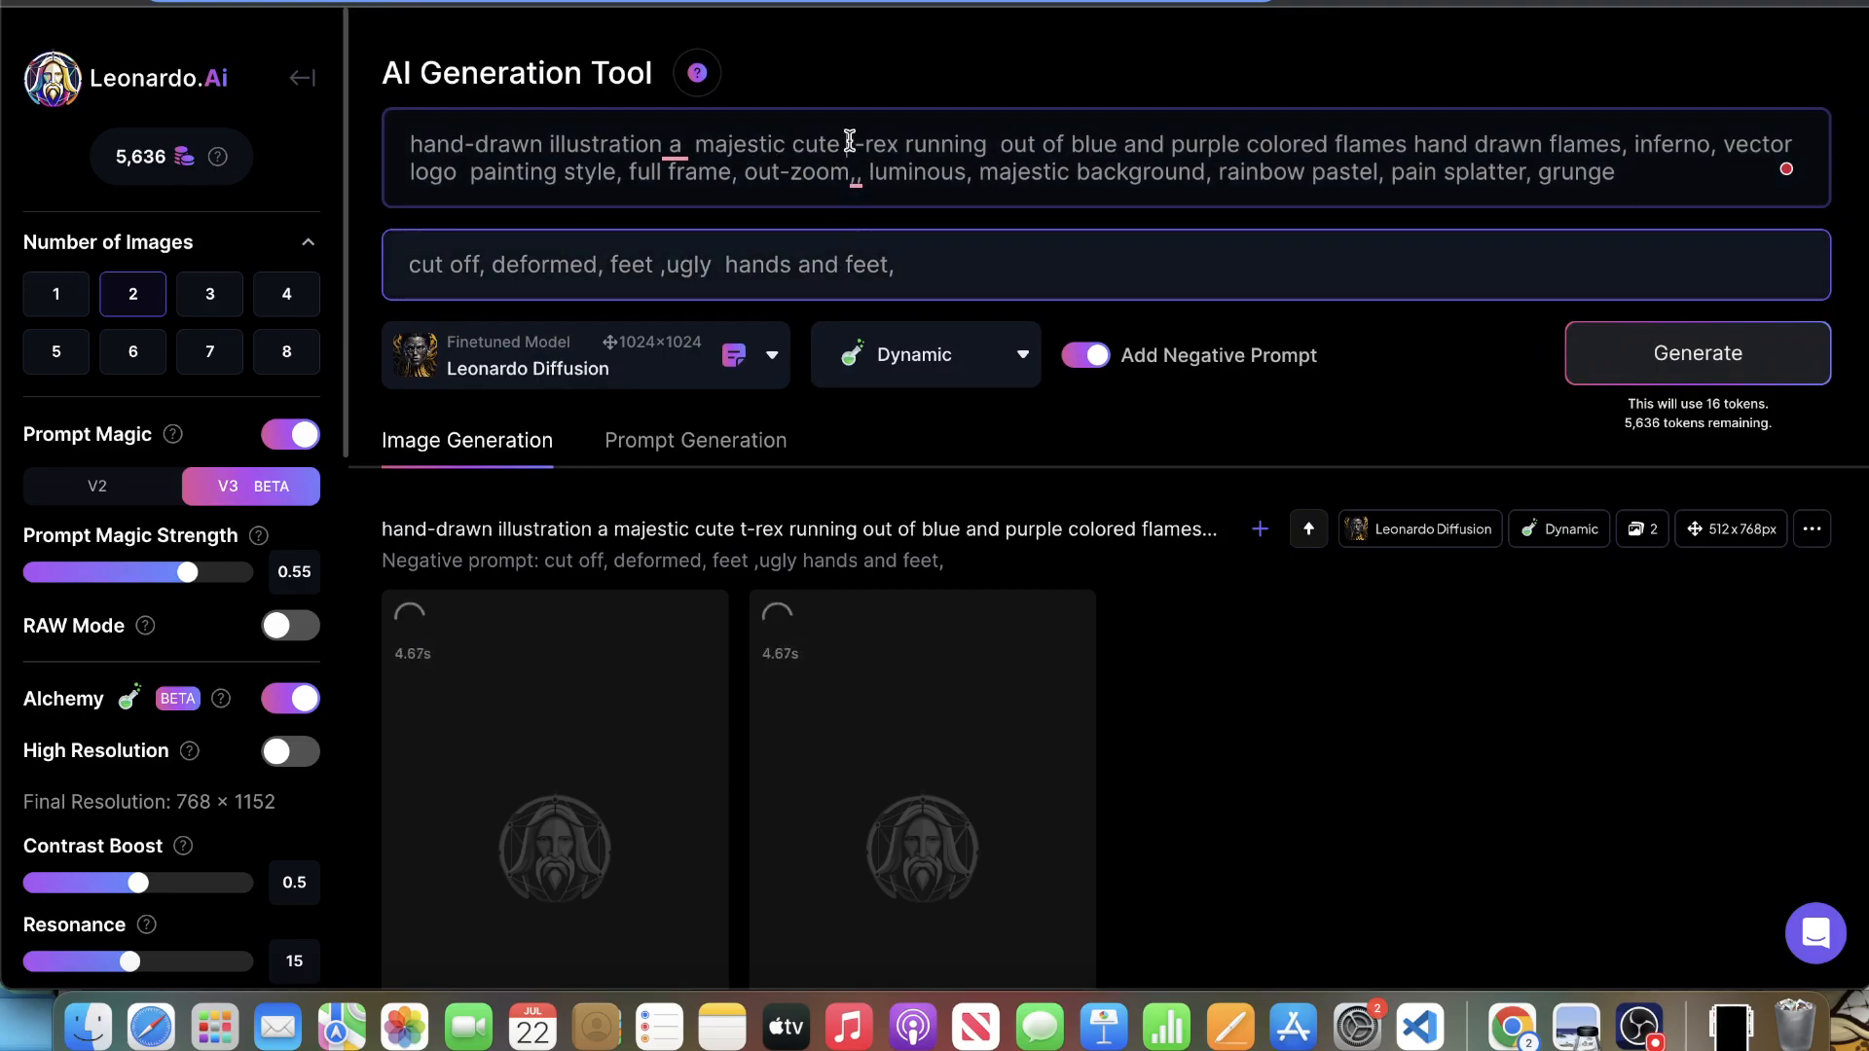
{"action": "type", "text": "red and blac"}
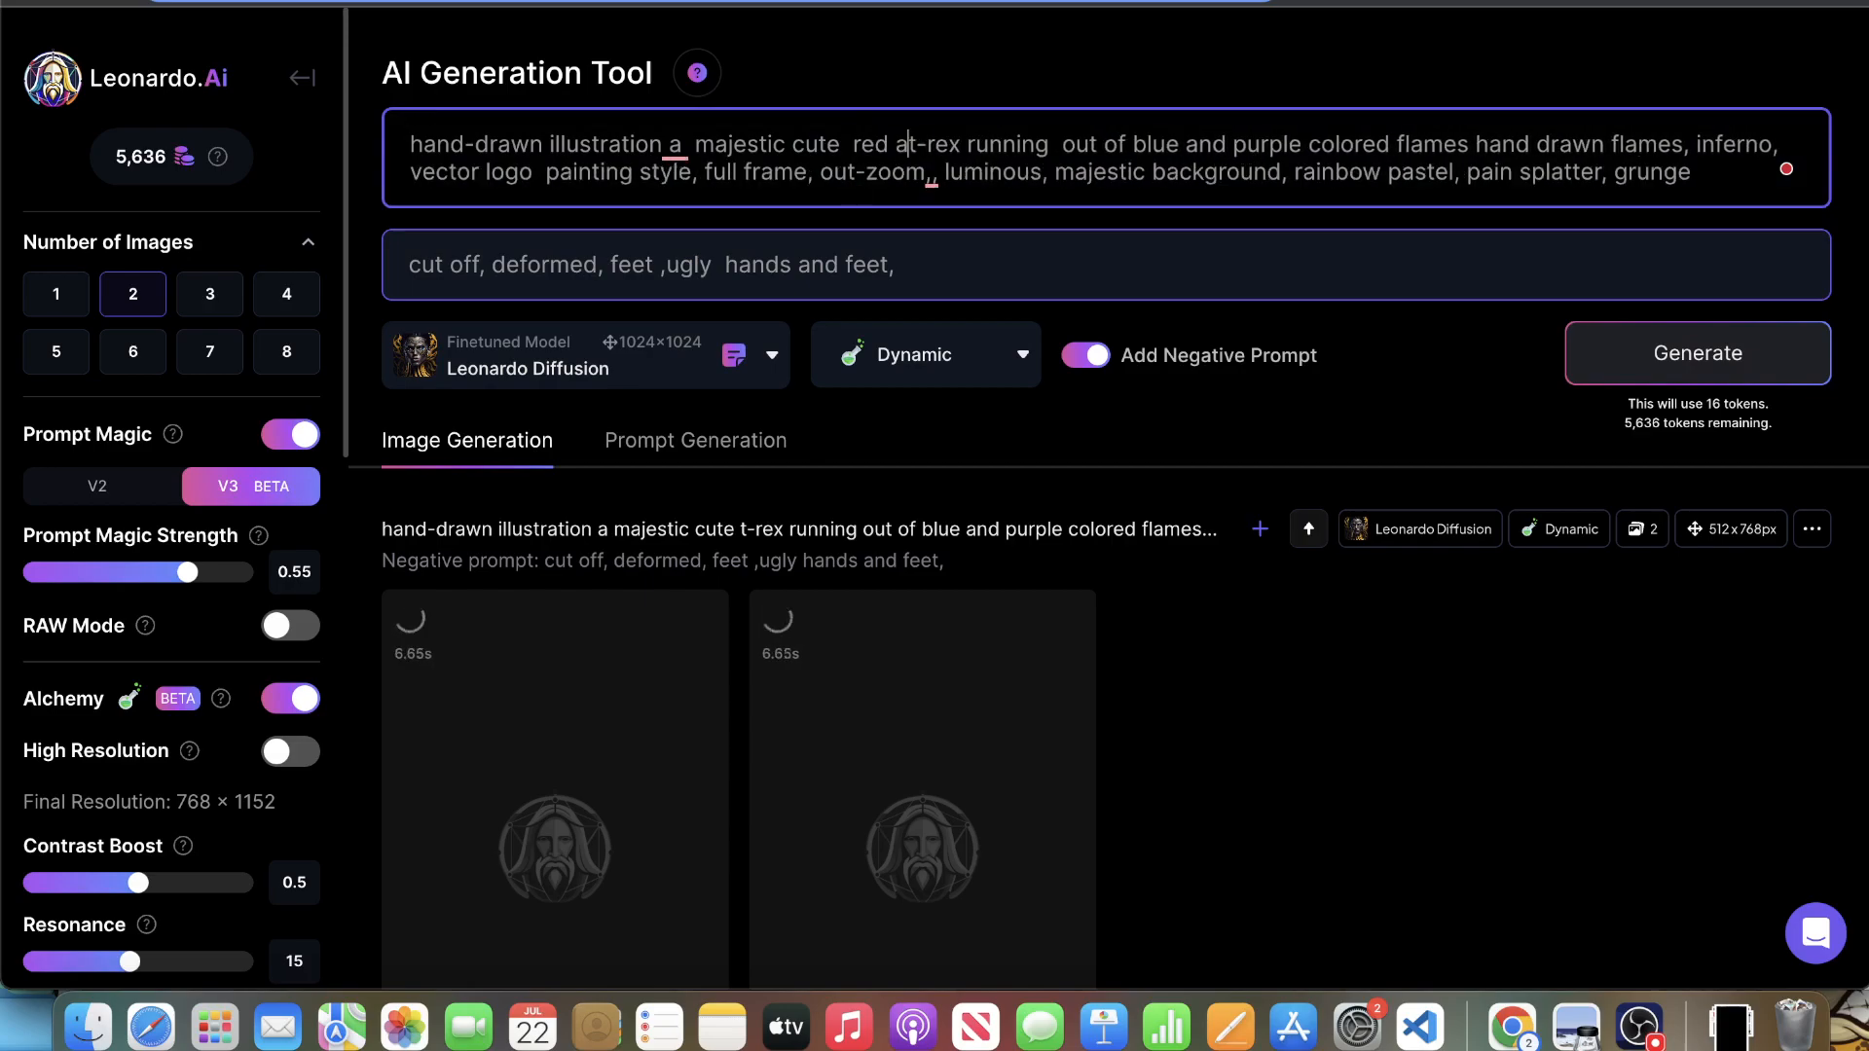
{"action": "type", "text": "k"}
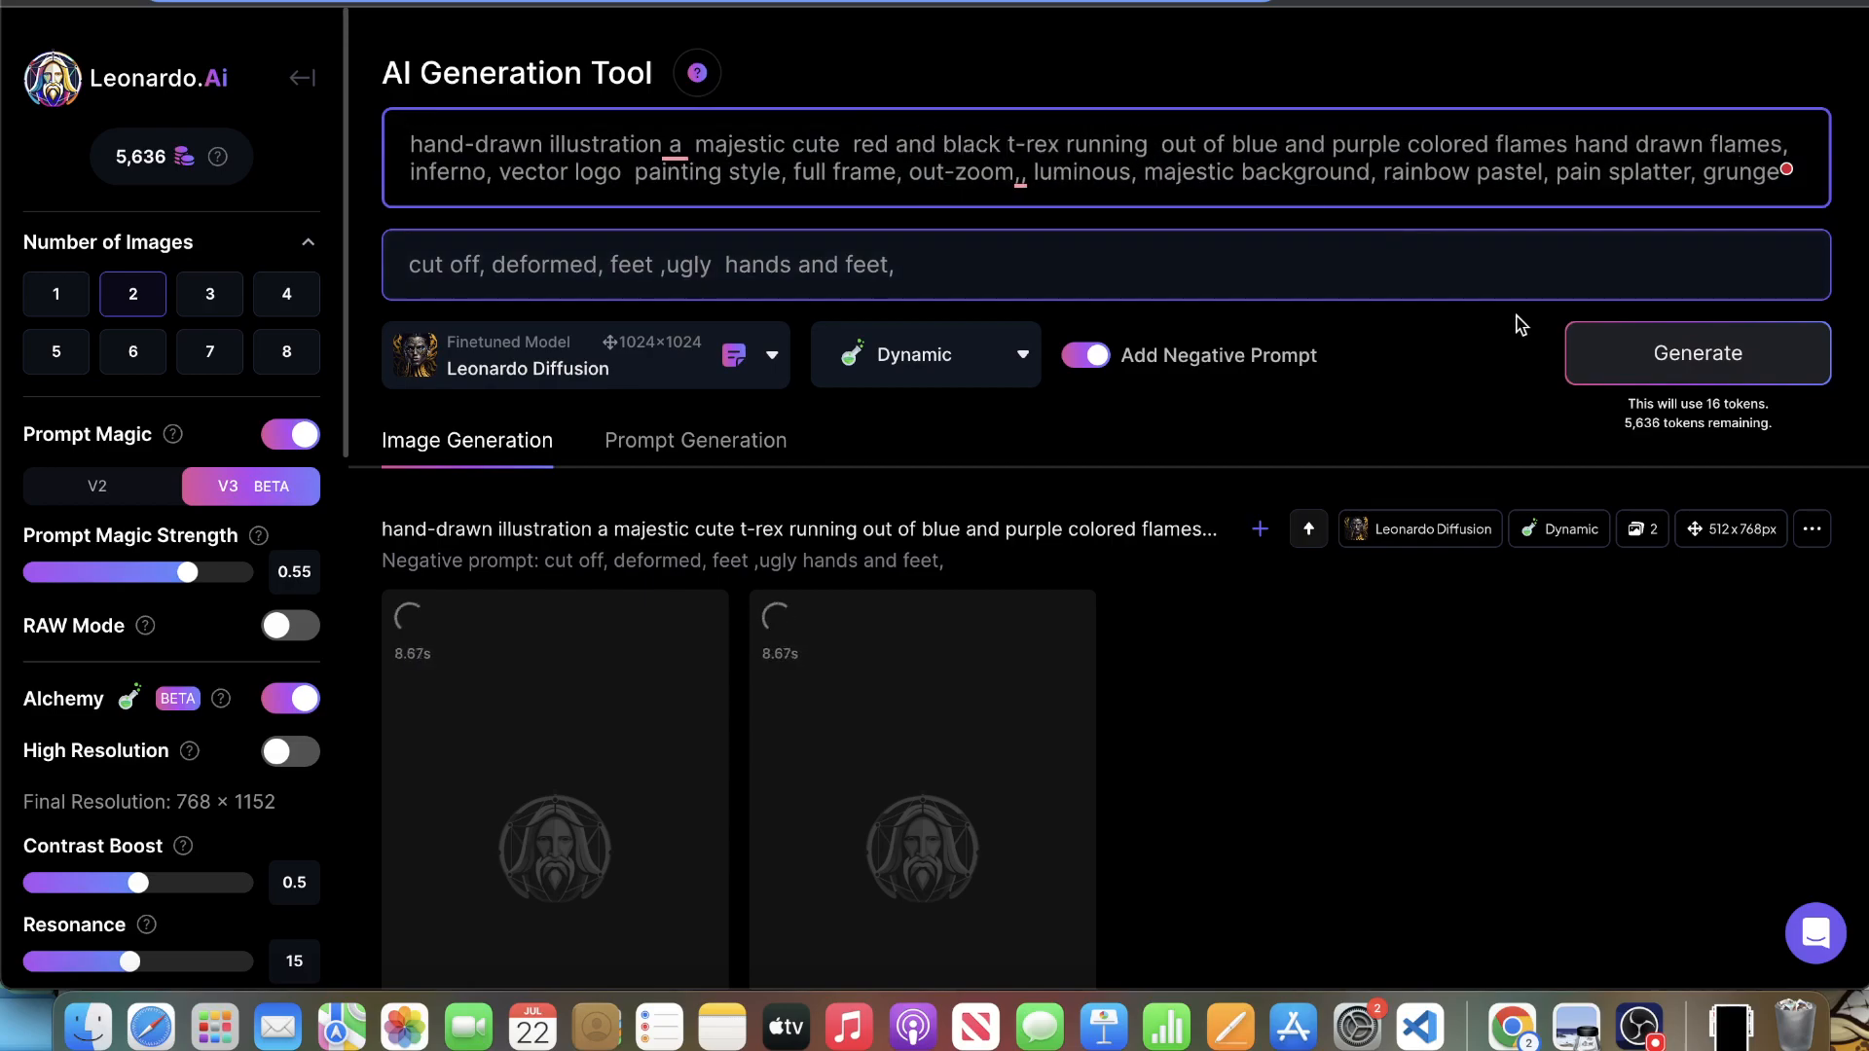
{"action": "left_click", "coordinate": [1681, 368]}
- Replace "red and black" with "green" in the t-rex prompt, and generate two images
{"action": "left_click_drag", "start_coordinate": [853, 143], "coordinate": [998, 151]}
{"action": "key", "text": "BackSpace"}
{"action": "type", "text": "lime"}
{"action": "key", "text": "BackSpace"}
{"action": "key", "text": "BackSpace"}
{"action": "key", "text": "BackSpace"}
{"action": "key", "text": "BackSpace"}
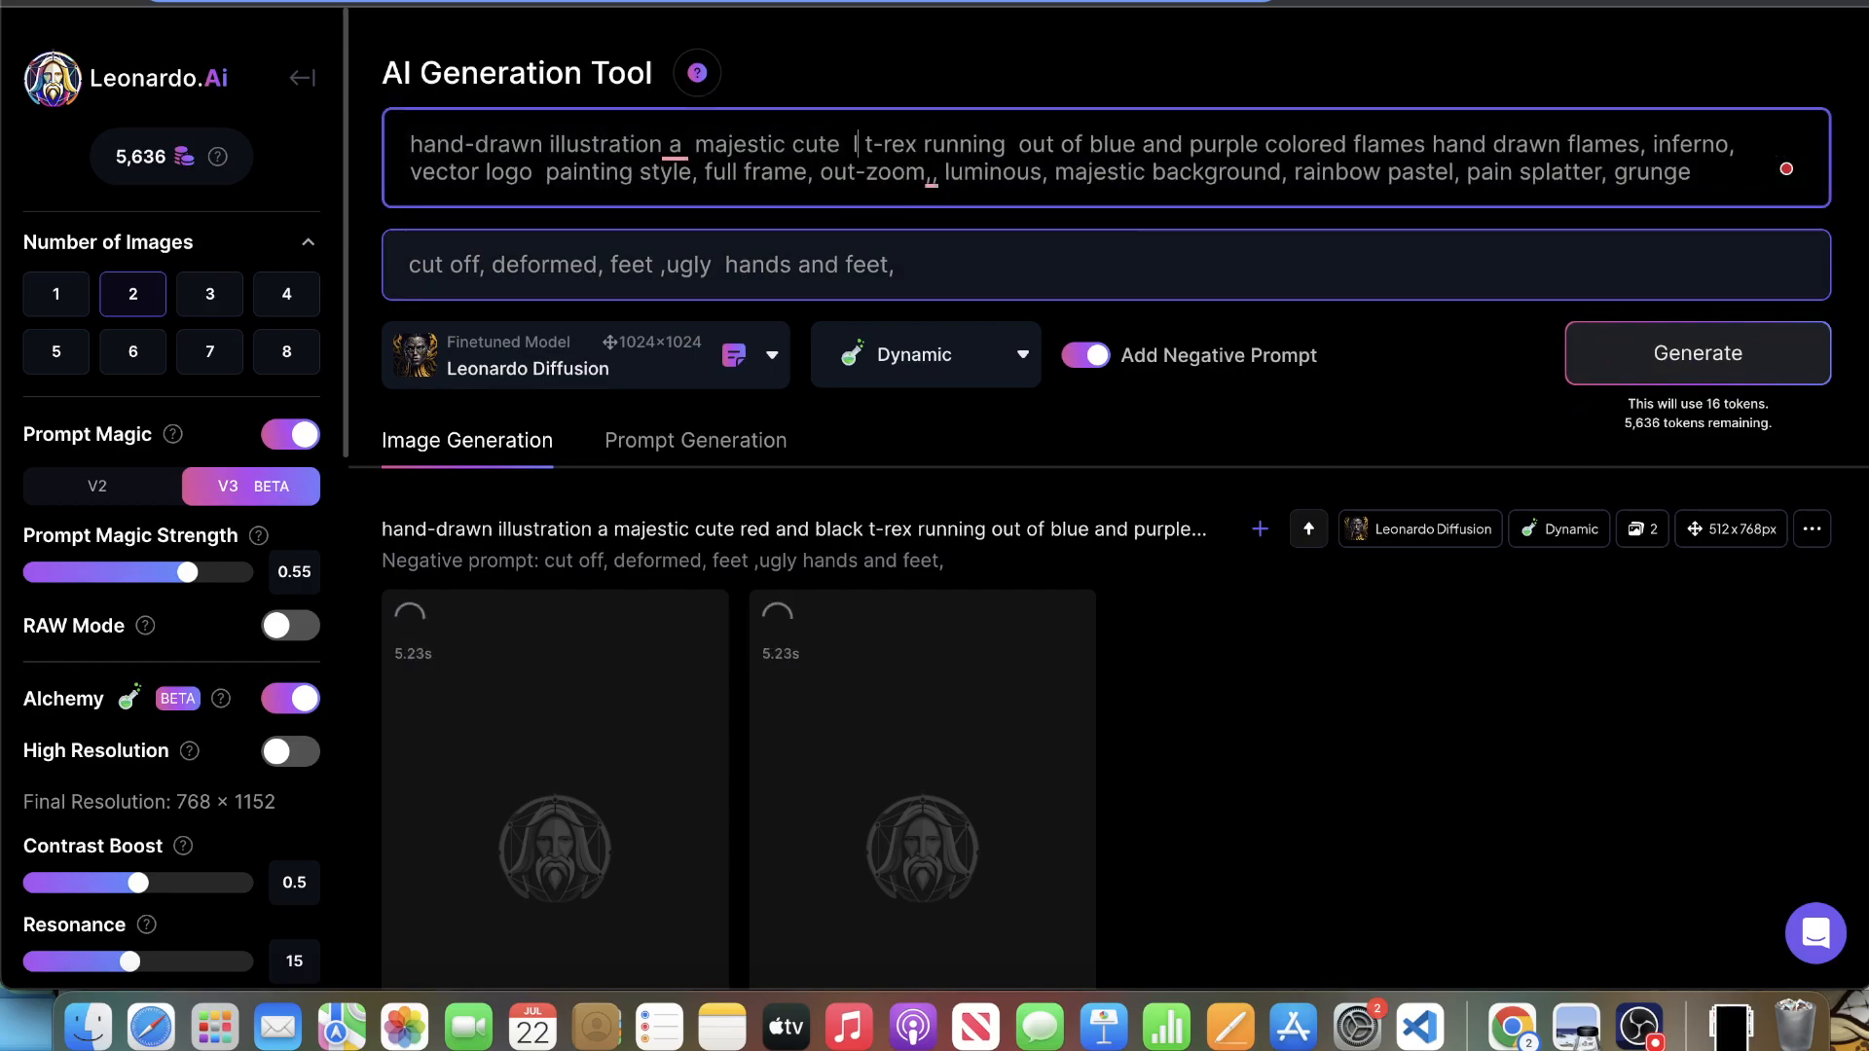
{"action": "type", "text": "green"}
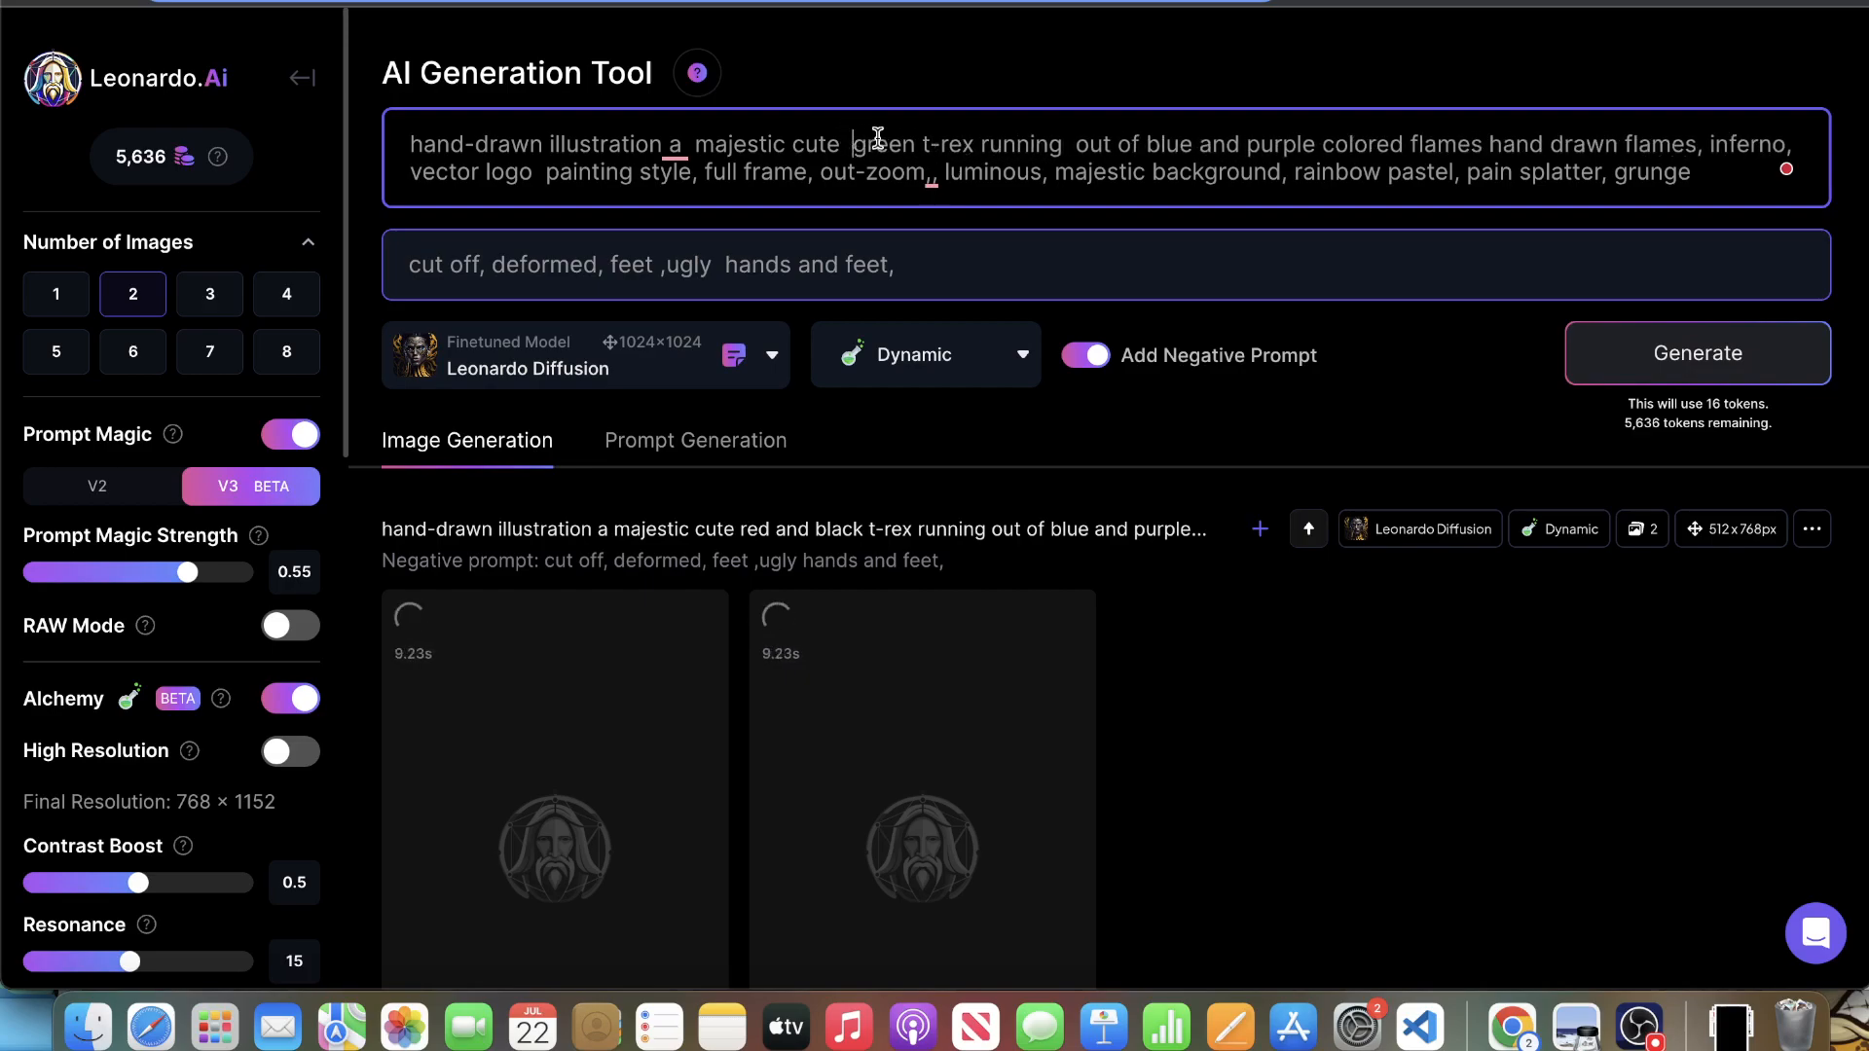
{"action": "key", "text": "BackSpace"}
{"action": "left_click", "coordinate": [1710, 356]}
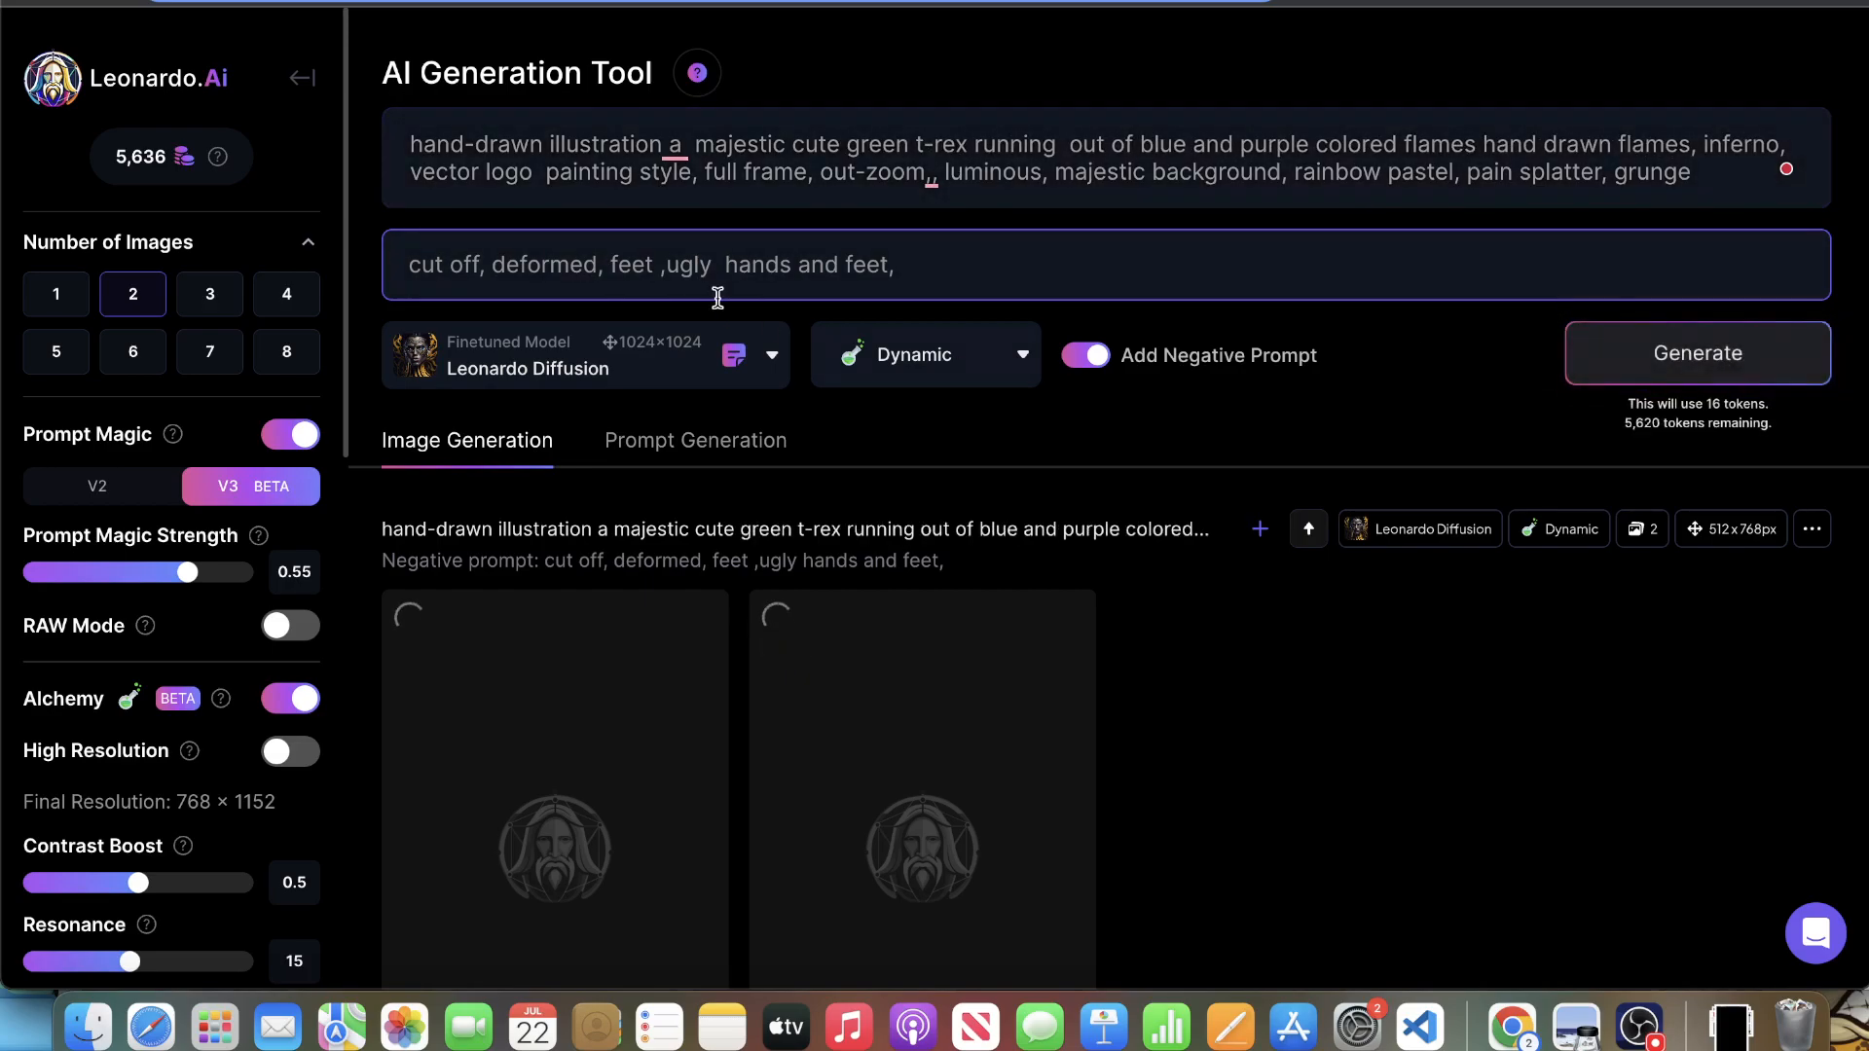
- Review the t-rex generations, and apply Creative Upscale to the first image of the second running t-rex generation
{"action": "scroll", "coordinate": [806, 356], "scroll_direction": "down", "scroll_amount": 10}
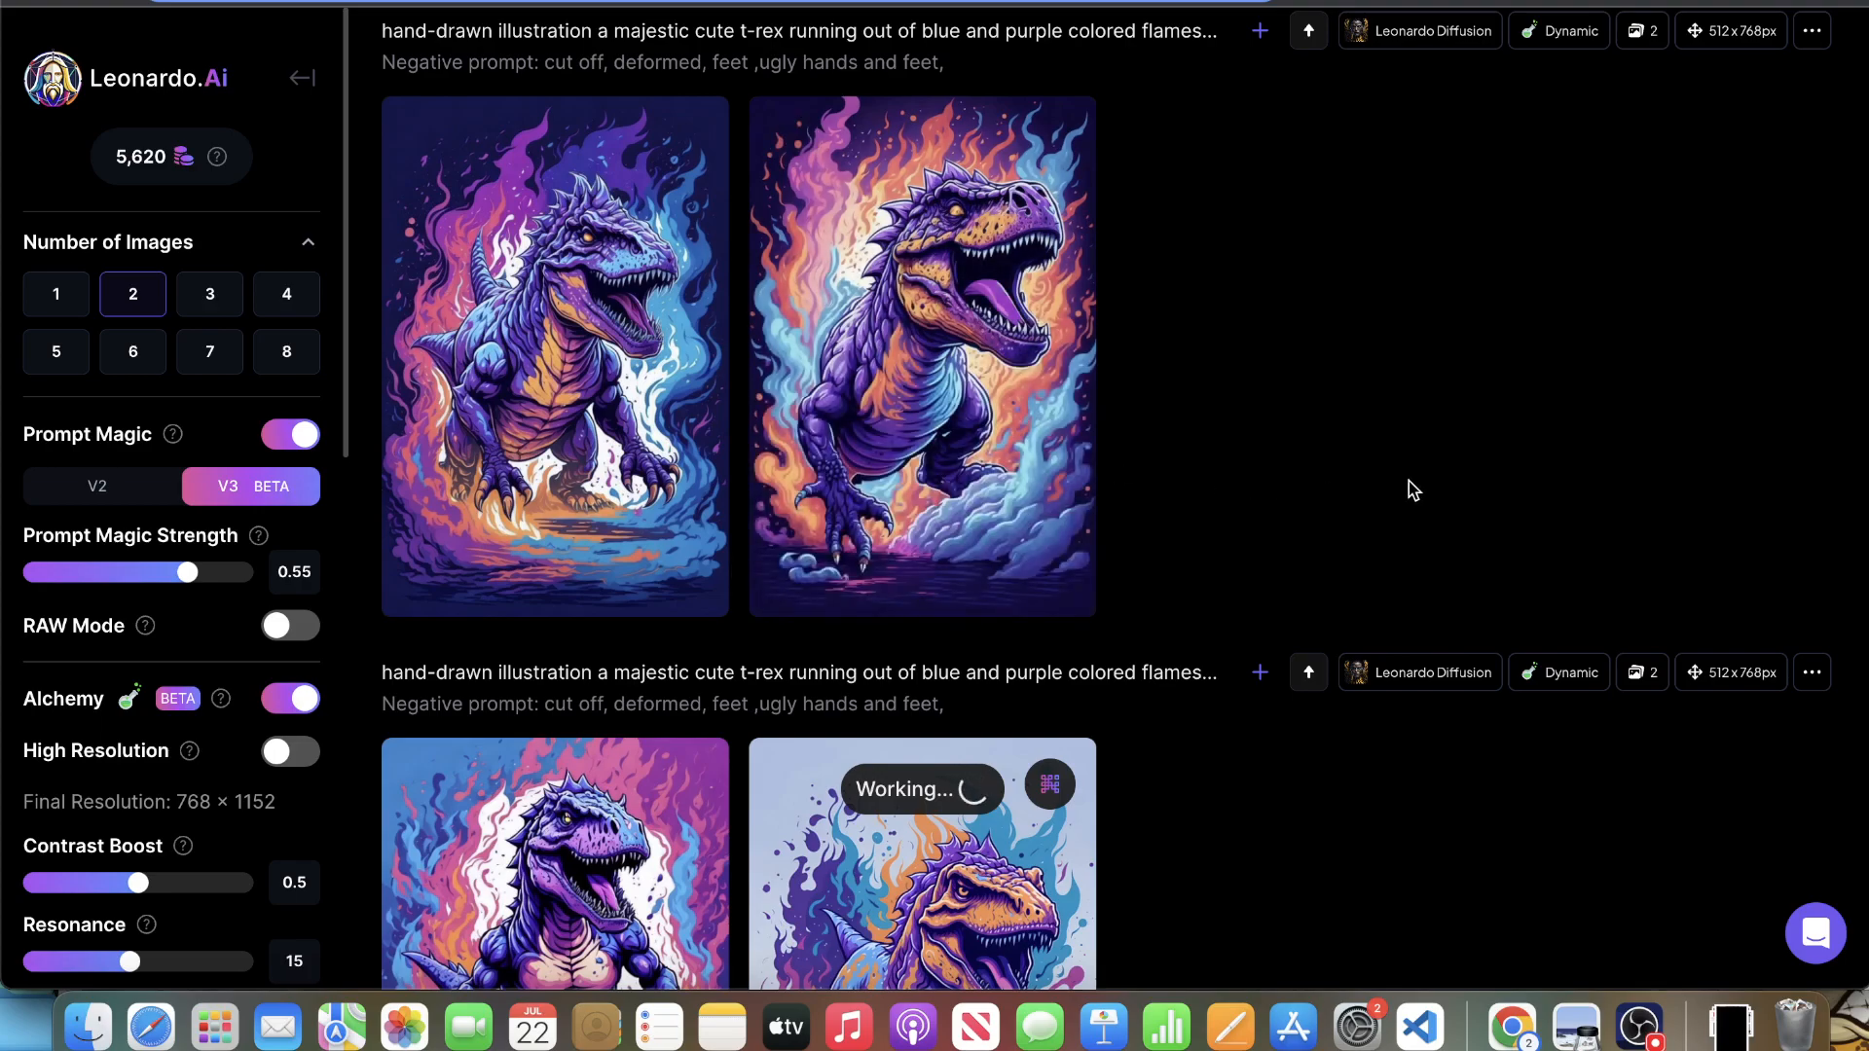
{"action": "scroll", "coordinate": [1236, 442], "scroll_direction": "down", "scroll_amount": 1}
{"action": "scroll", "coordinate": [1238, 443], "scroll_direction": "up", "scroll_amount": 1}
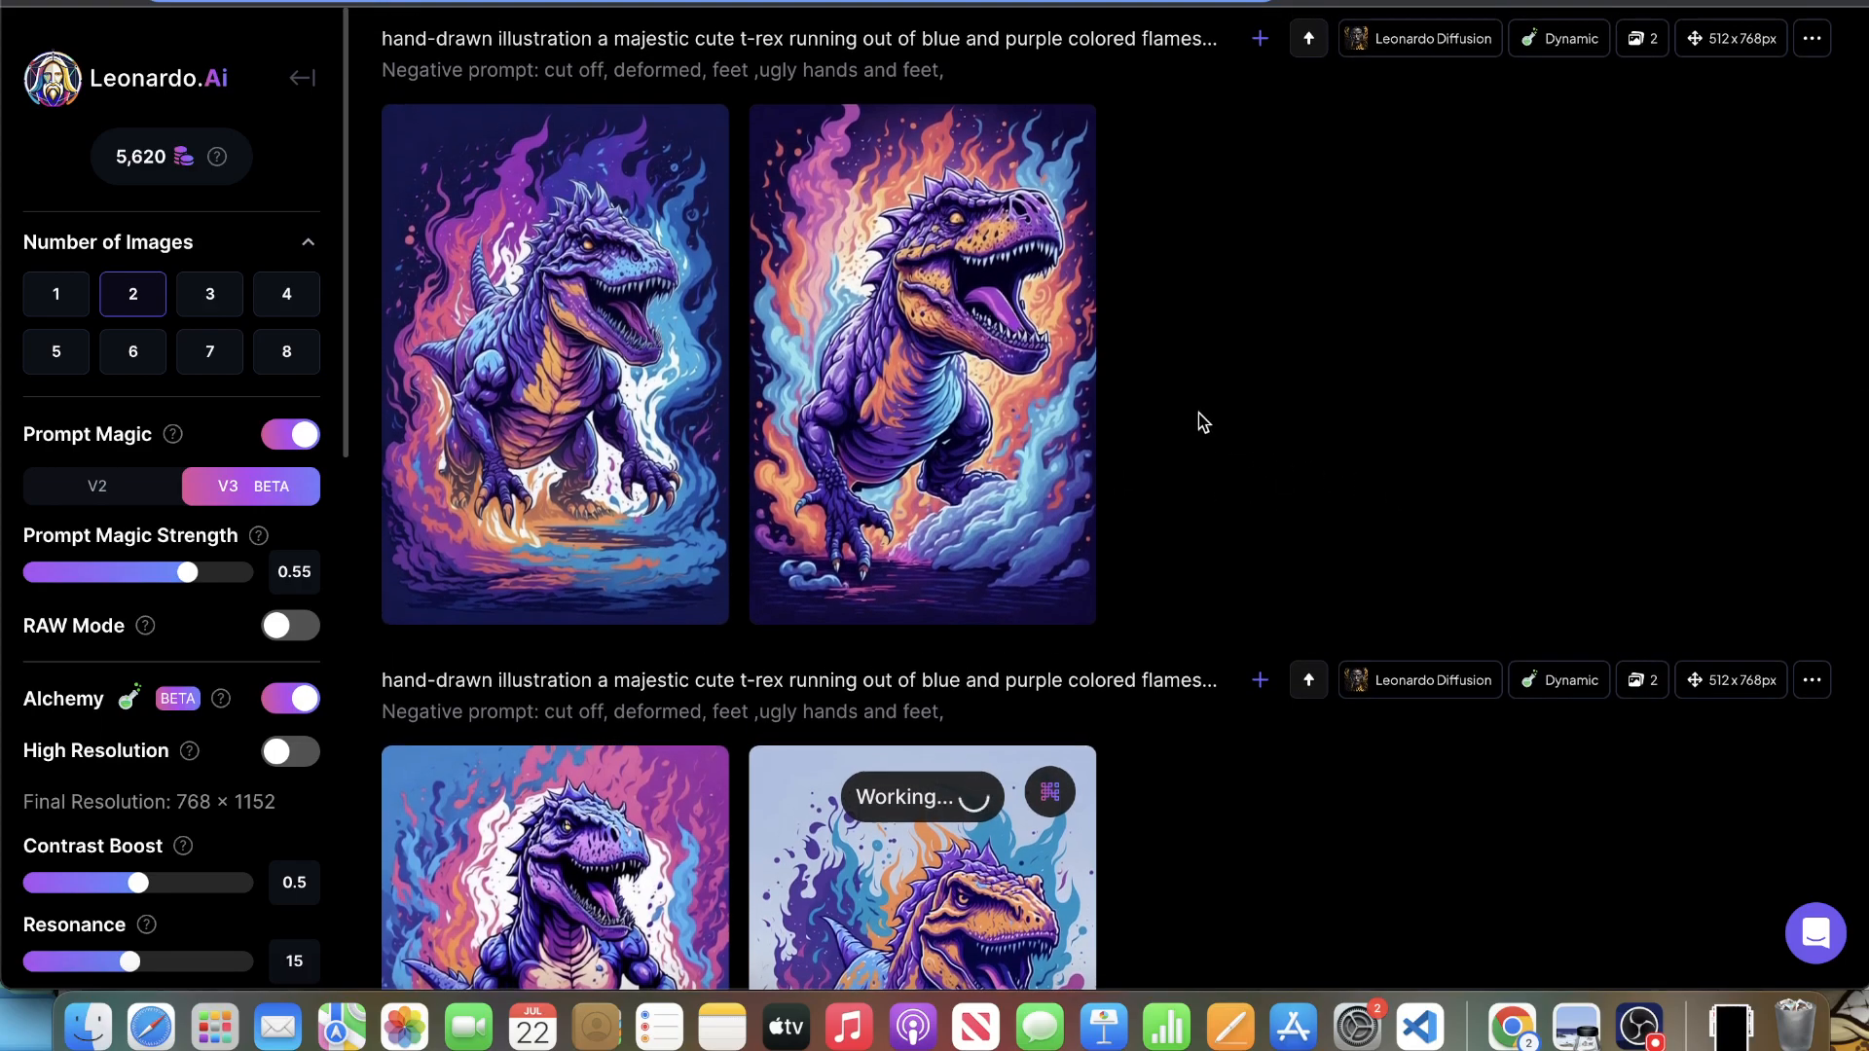
{"action": "scroll", "coordinate": [1168, 423], "scroll_direction": "down", "scroll_amount": 2}
{"action": "scroll", "coordinate": [1125, 432], "scroll_direction": "down", "scroll_amount": 2}
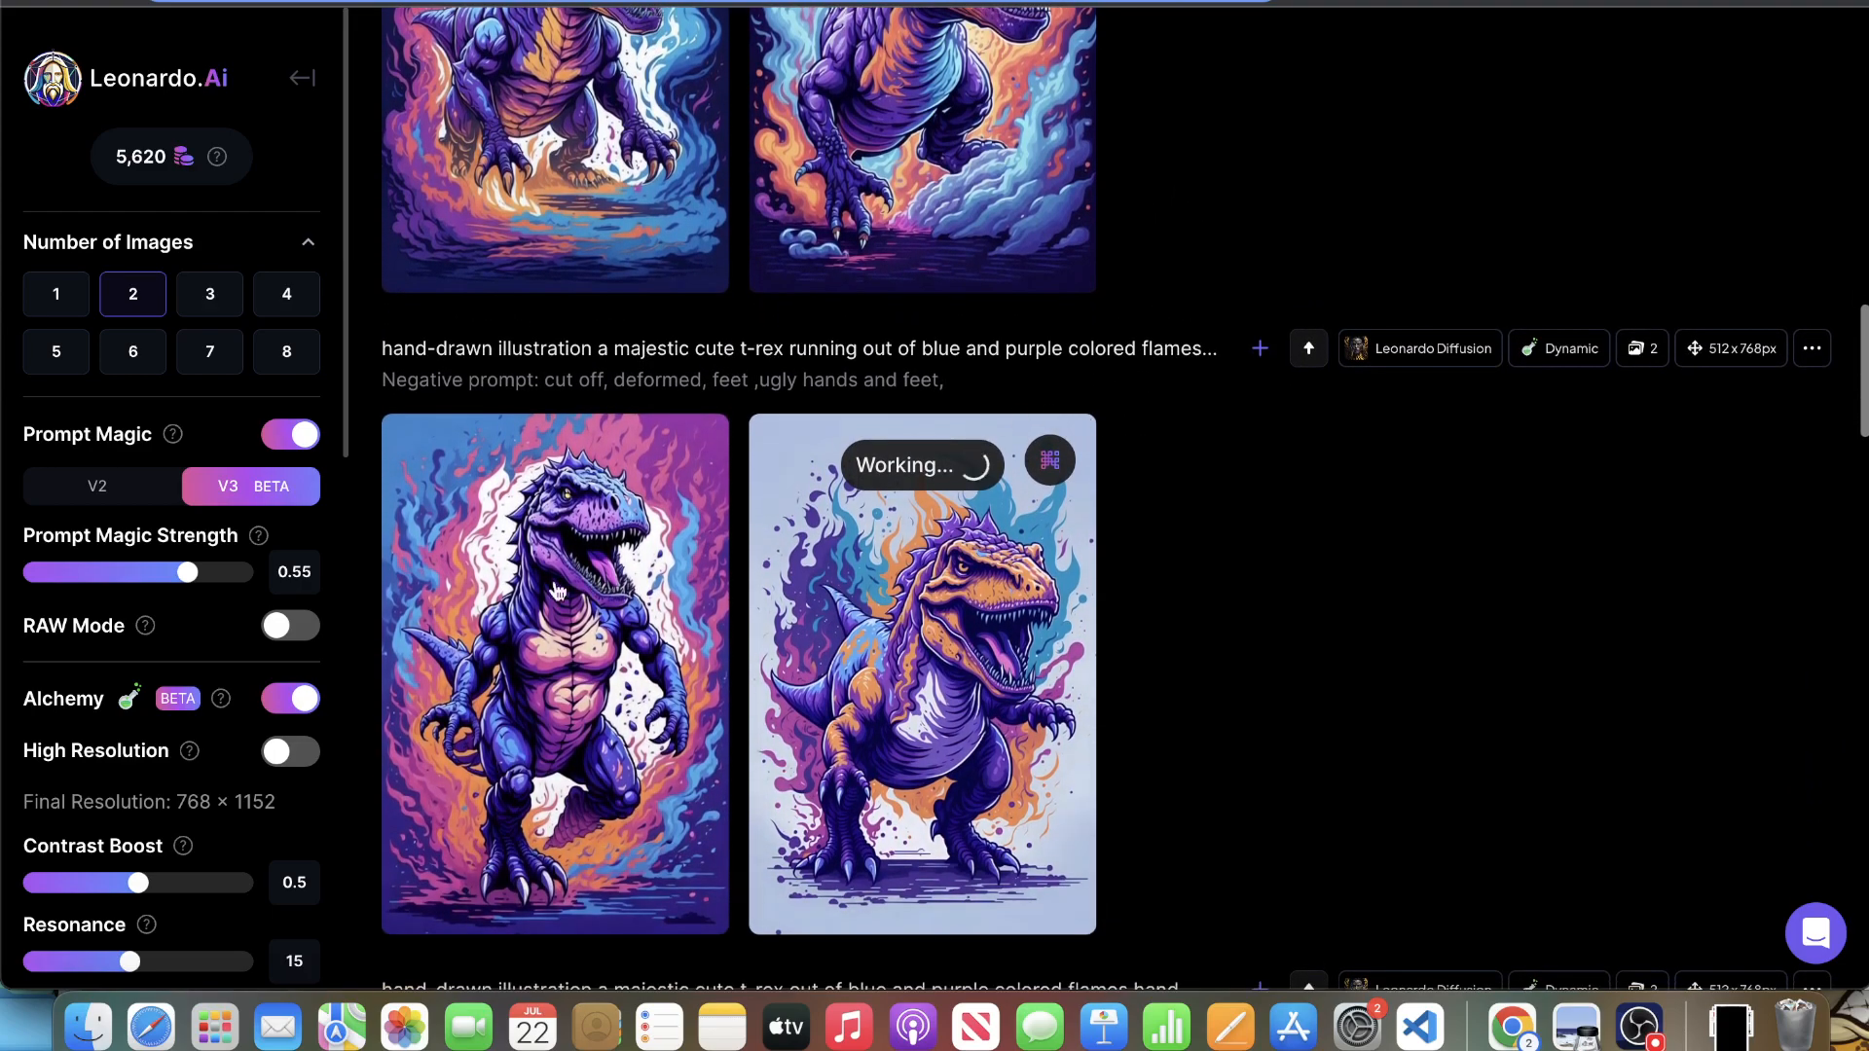
{"action": "scroll", "coordinate": [717, 498], "scroll_direction": "down", "scroll_amount": 8}
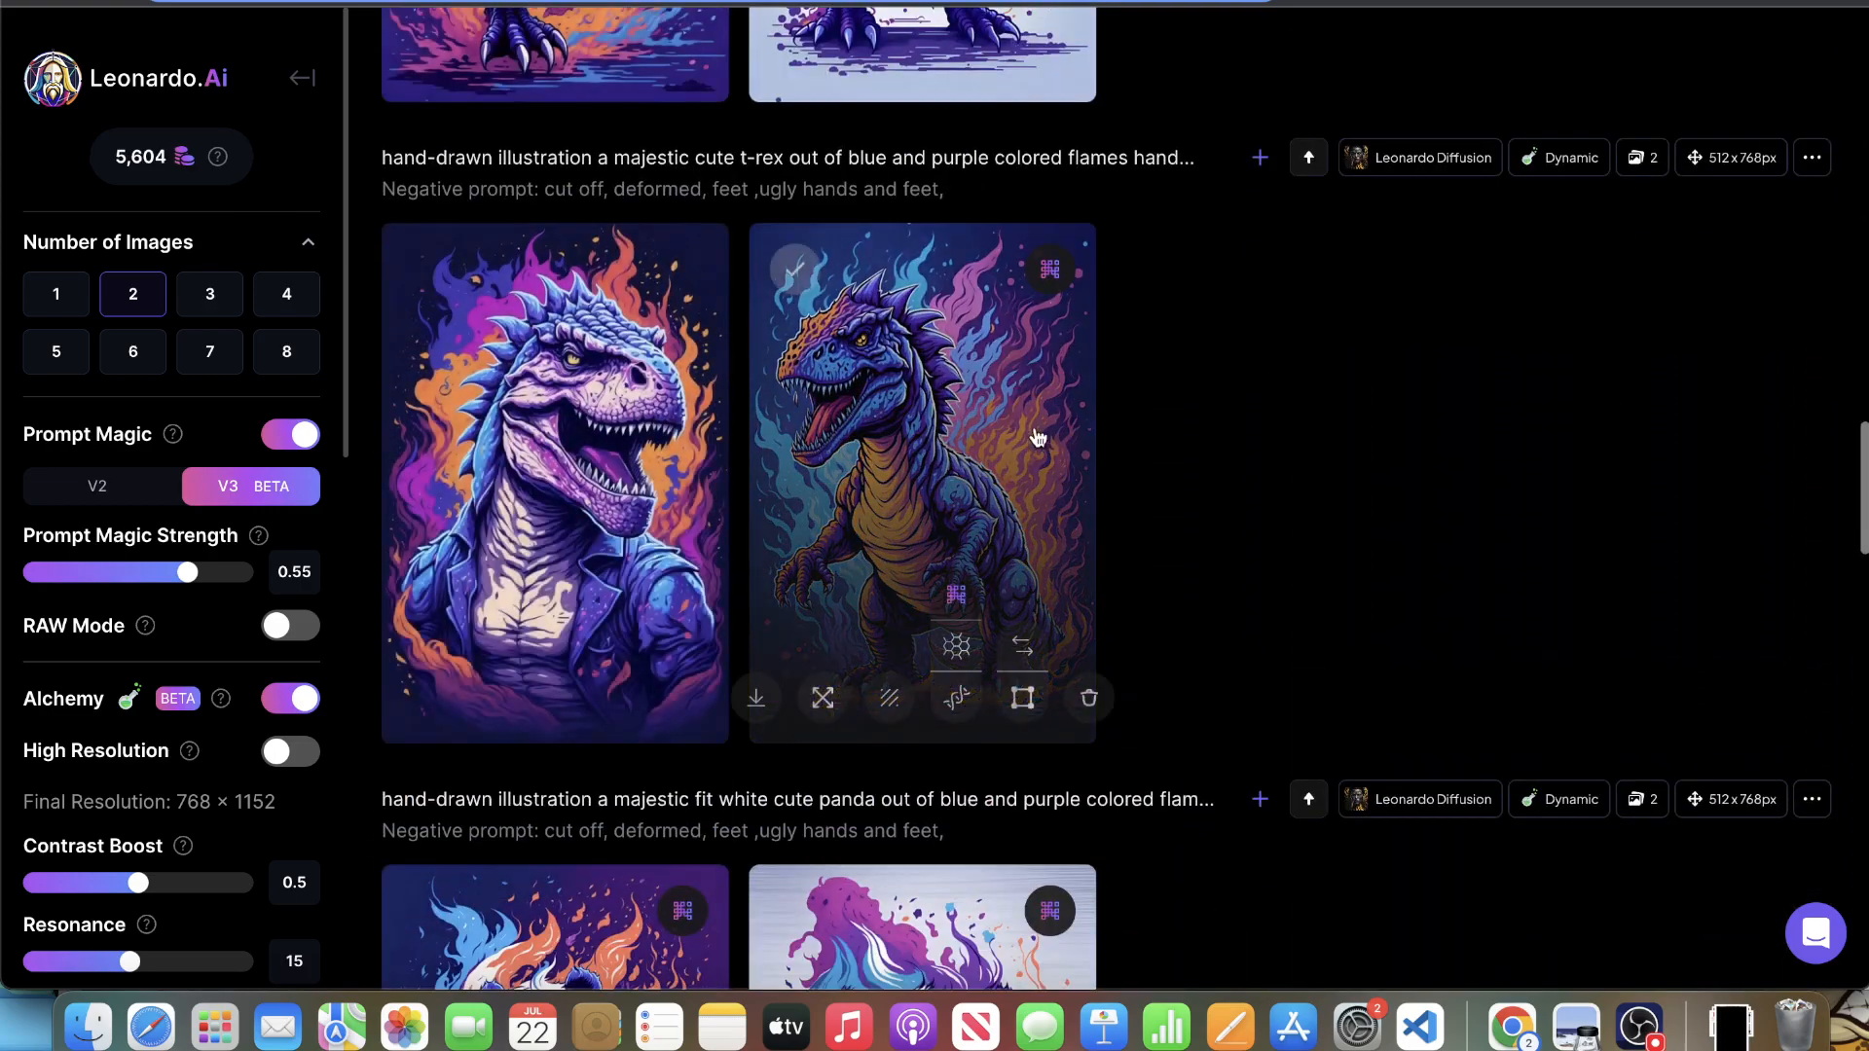
{"action": "scroll", "coordinate": [1038, 436], "scroll_direction": "up", "scroll_amount": 12}
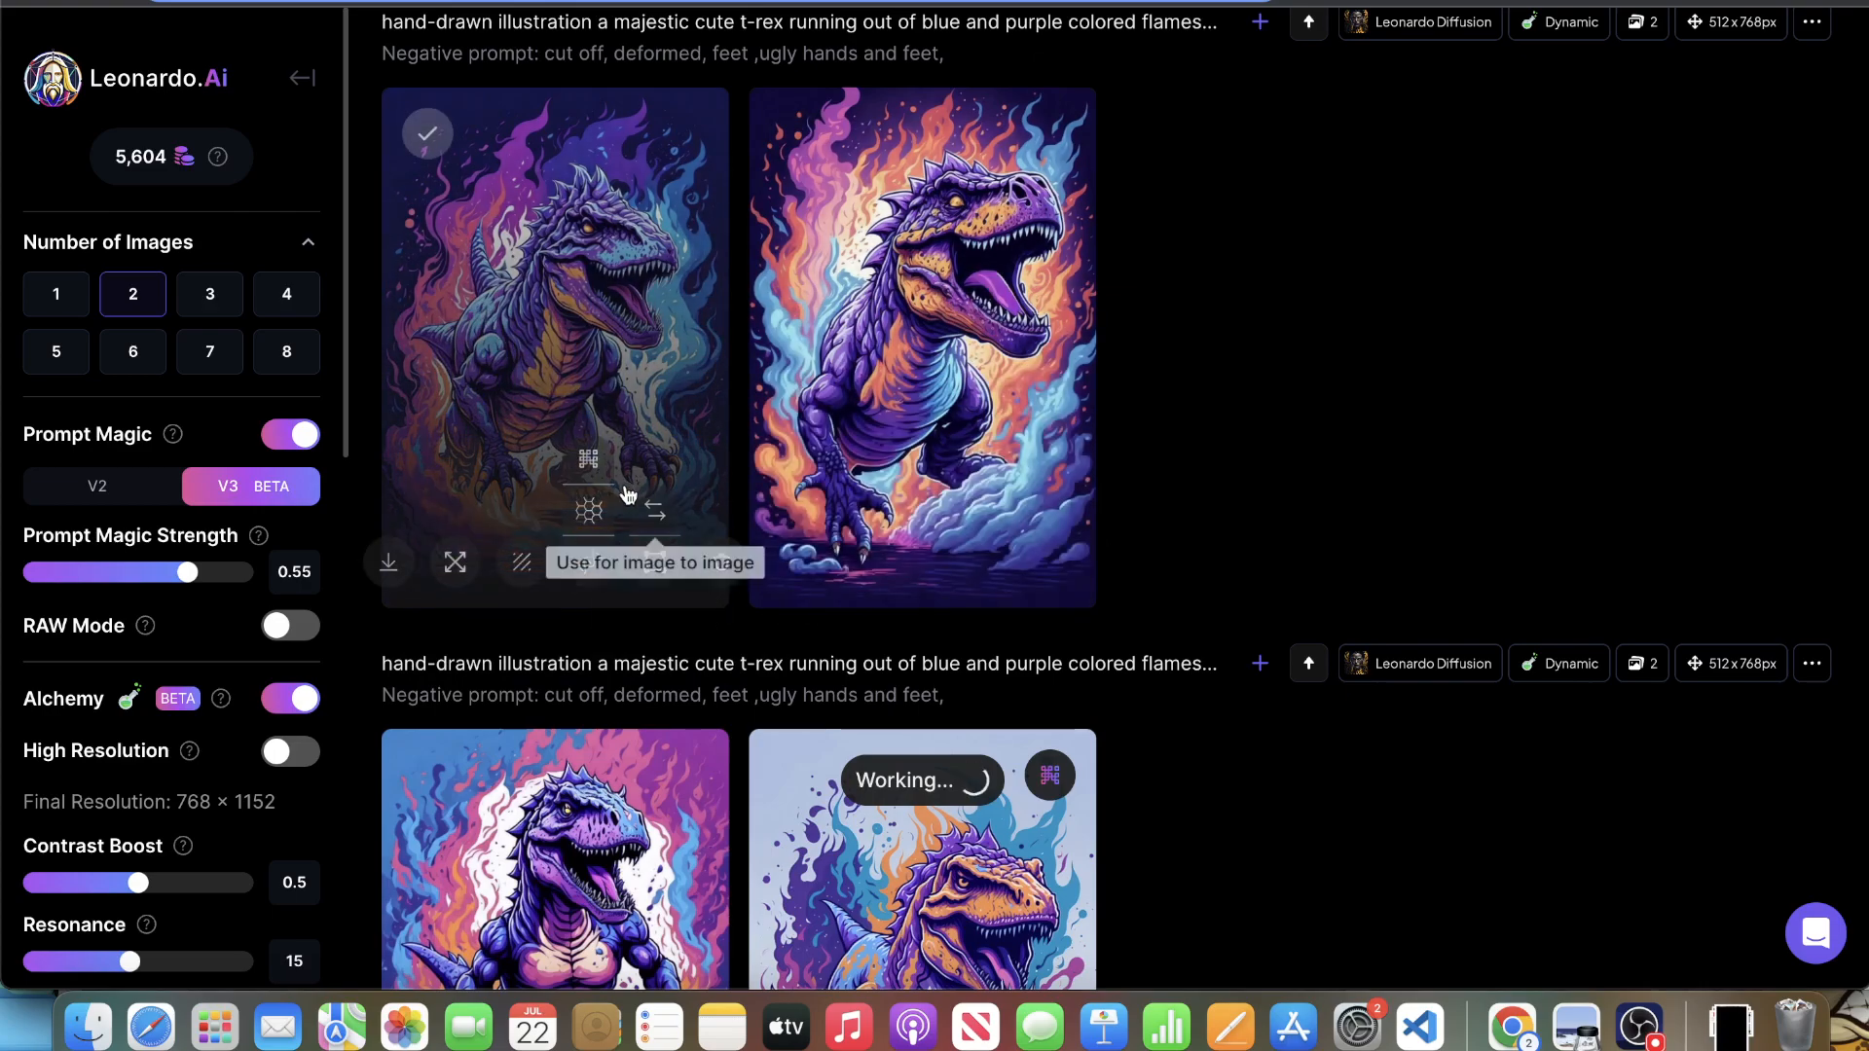
{"action": "left_click", "coordinate": [588, 459]}
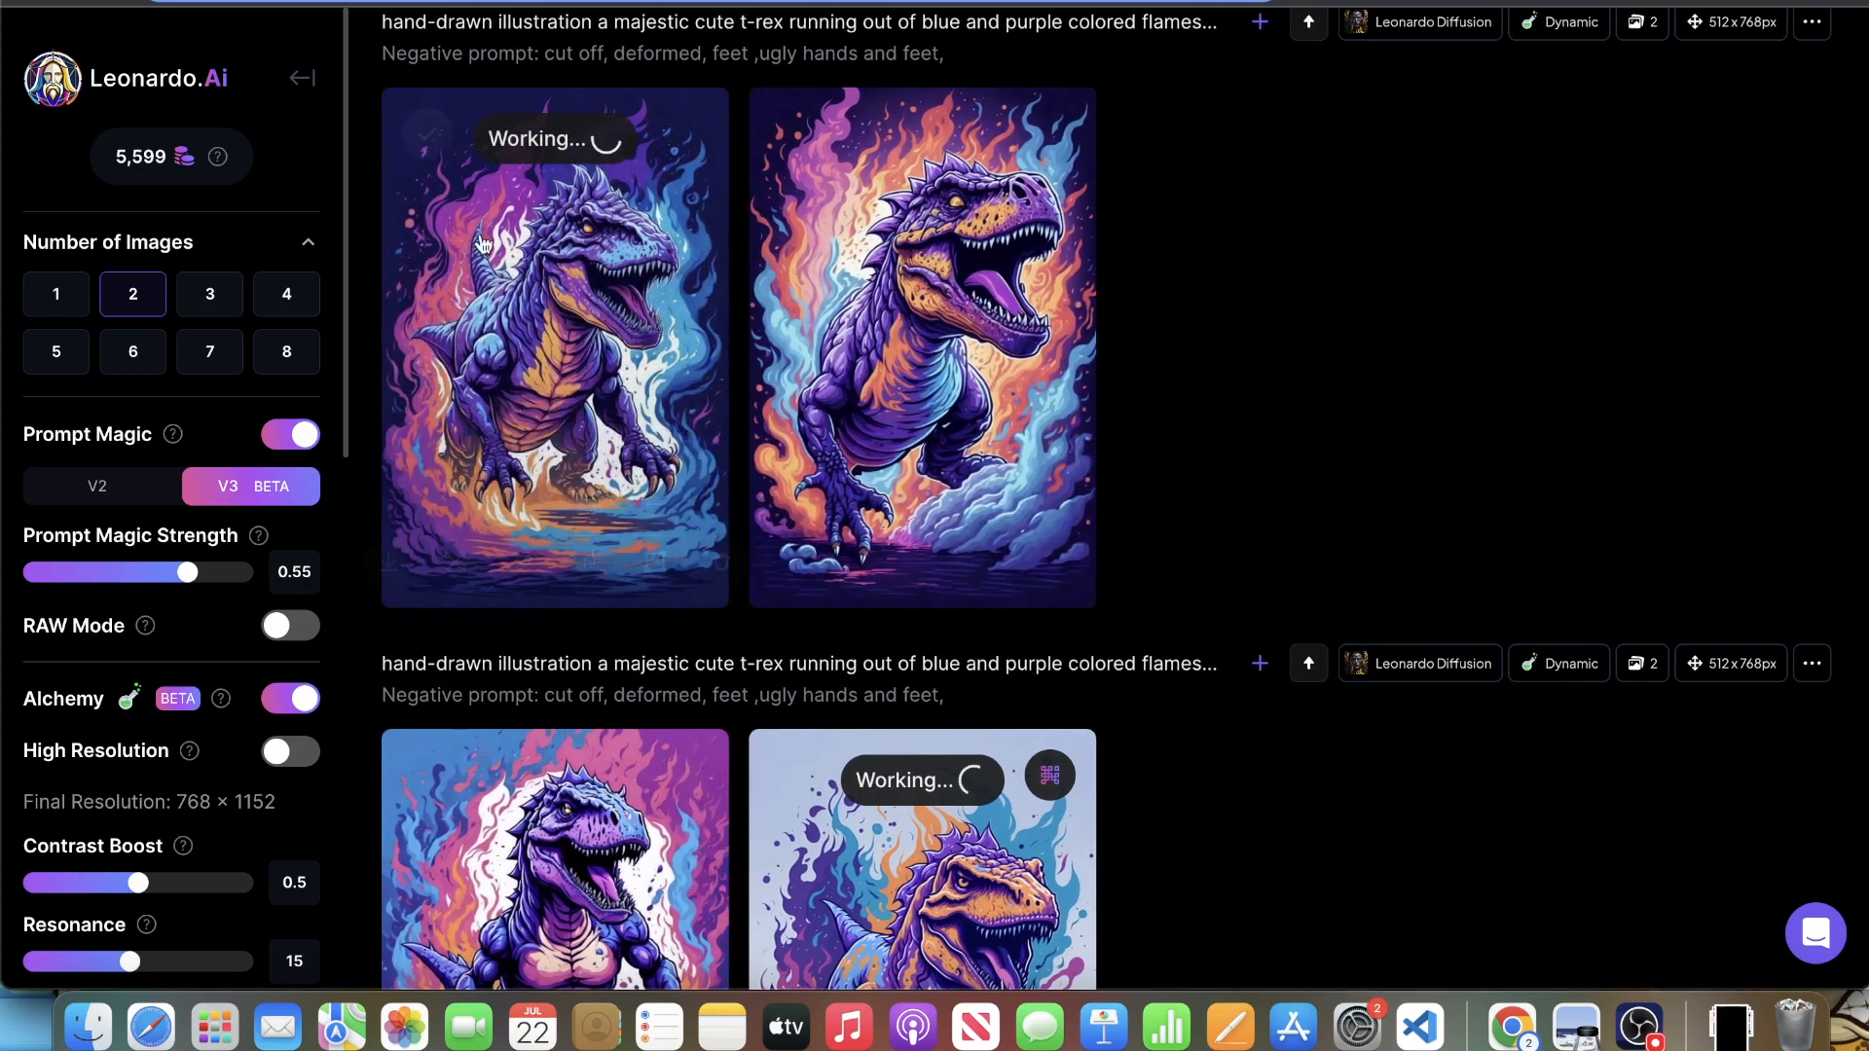
- Apply Creative Upscale to both images of the red and black t-rex generation, viewing the second one enlarged
{"action": "scroll", "coordinate": [1555, 382], "scroll_direction": "up", "scroll_amount": 5}
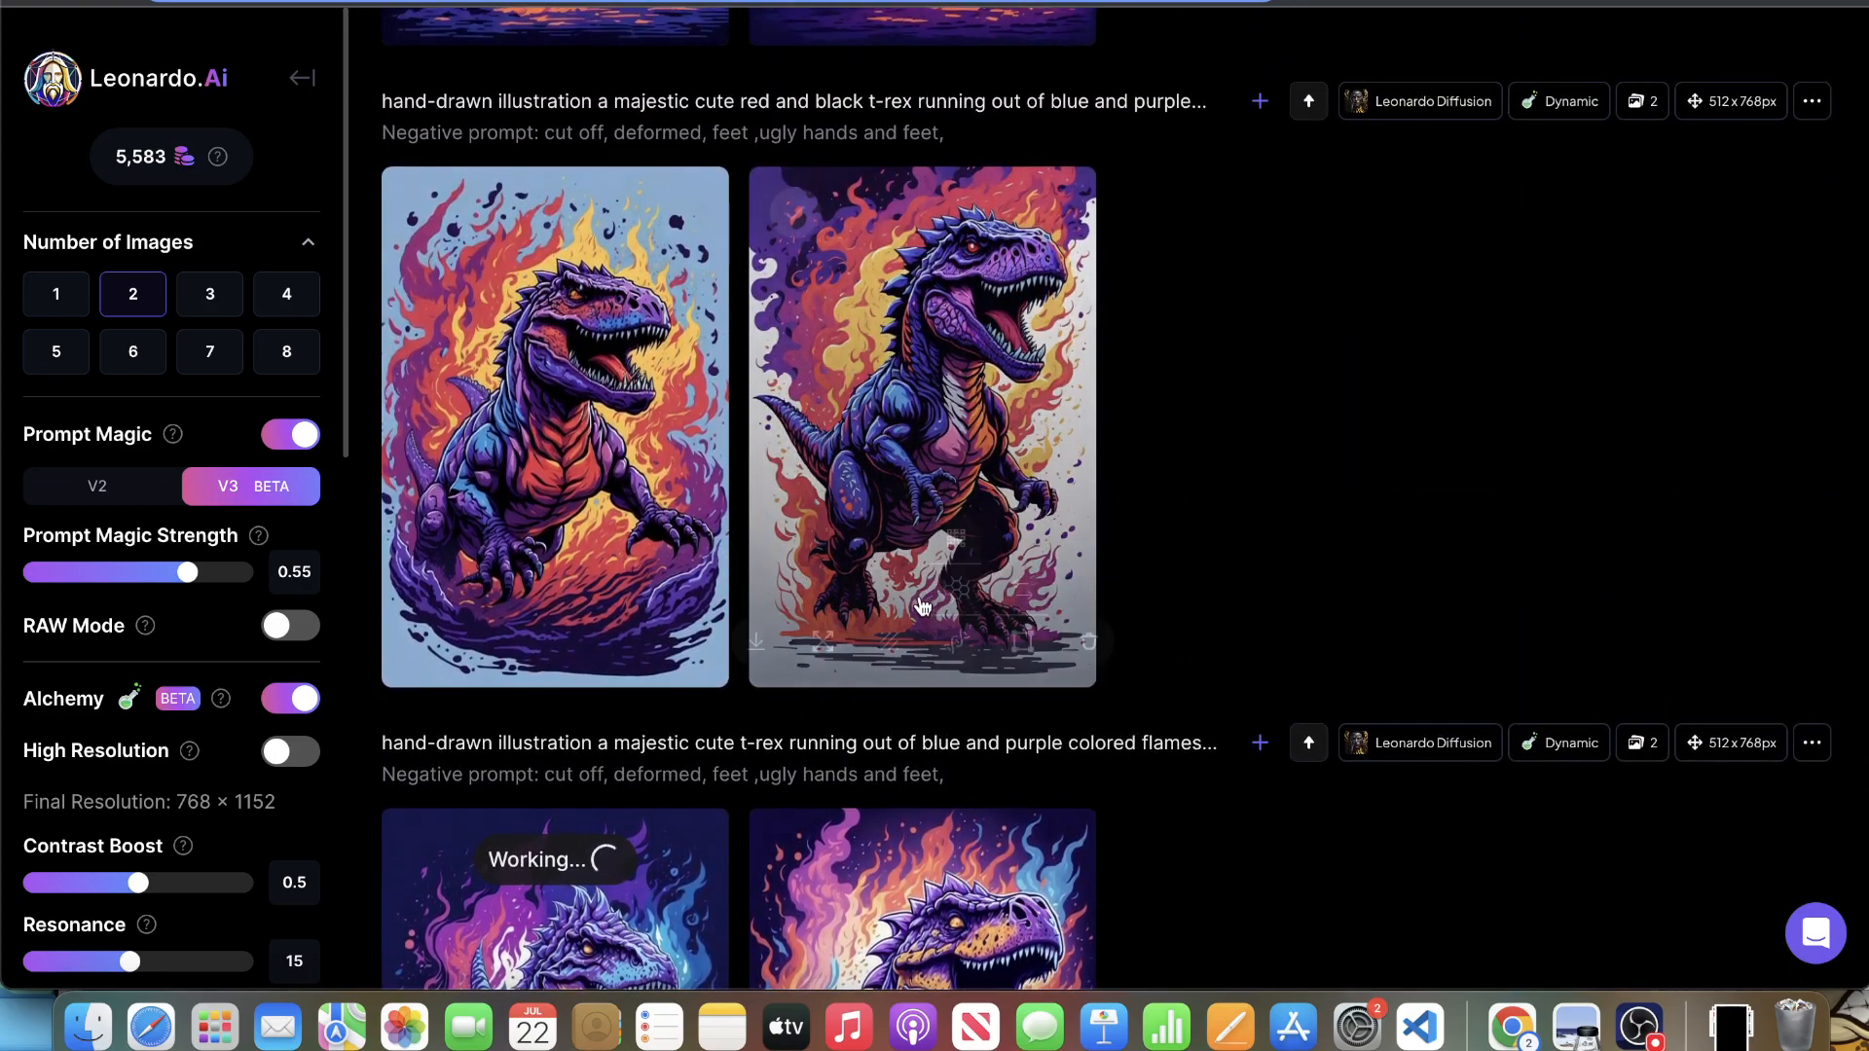
{"action": "left_click", "coordinate": [955, 543]}
{"action": "left_click", "coordinate": [823, 389]}
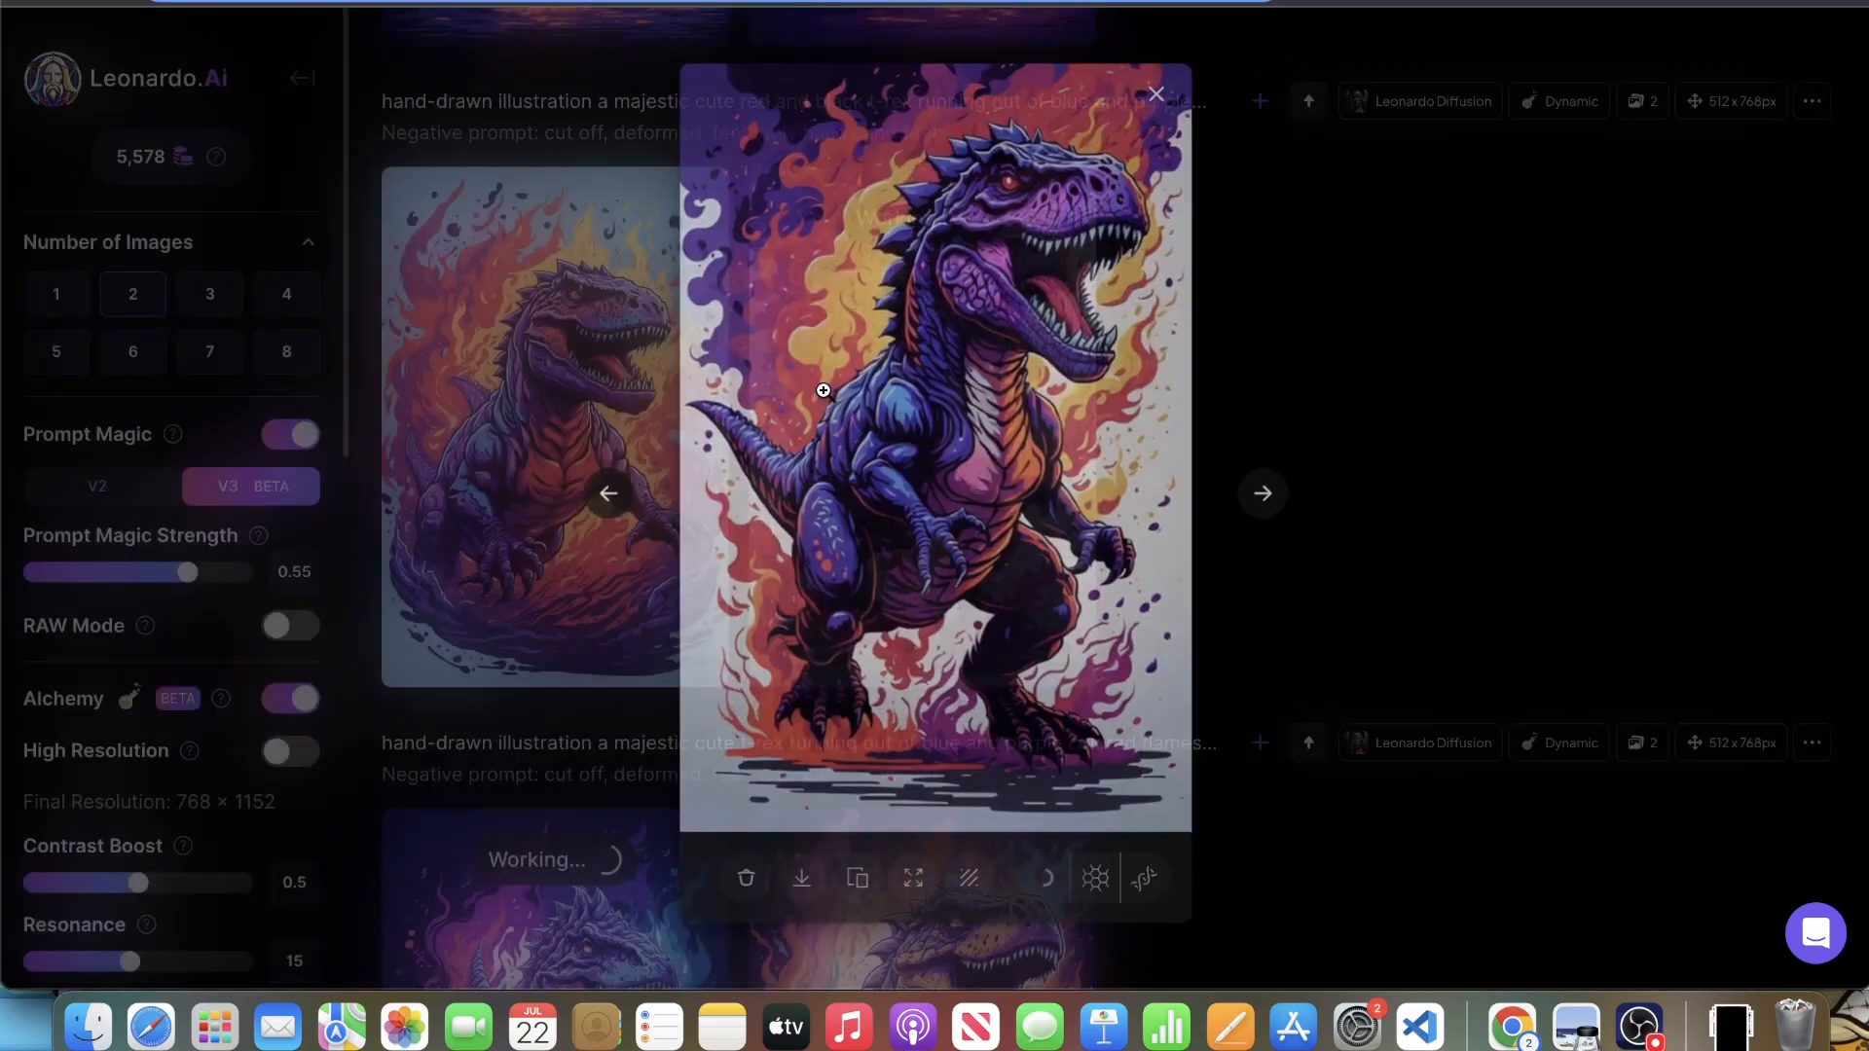
{"action": "left_click", "coordinate": [1400, 628]}
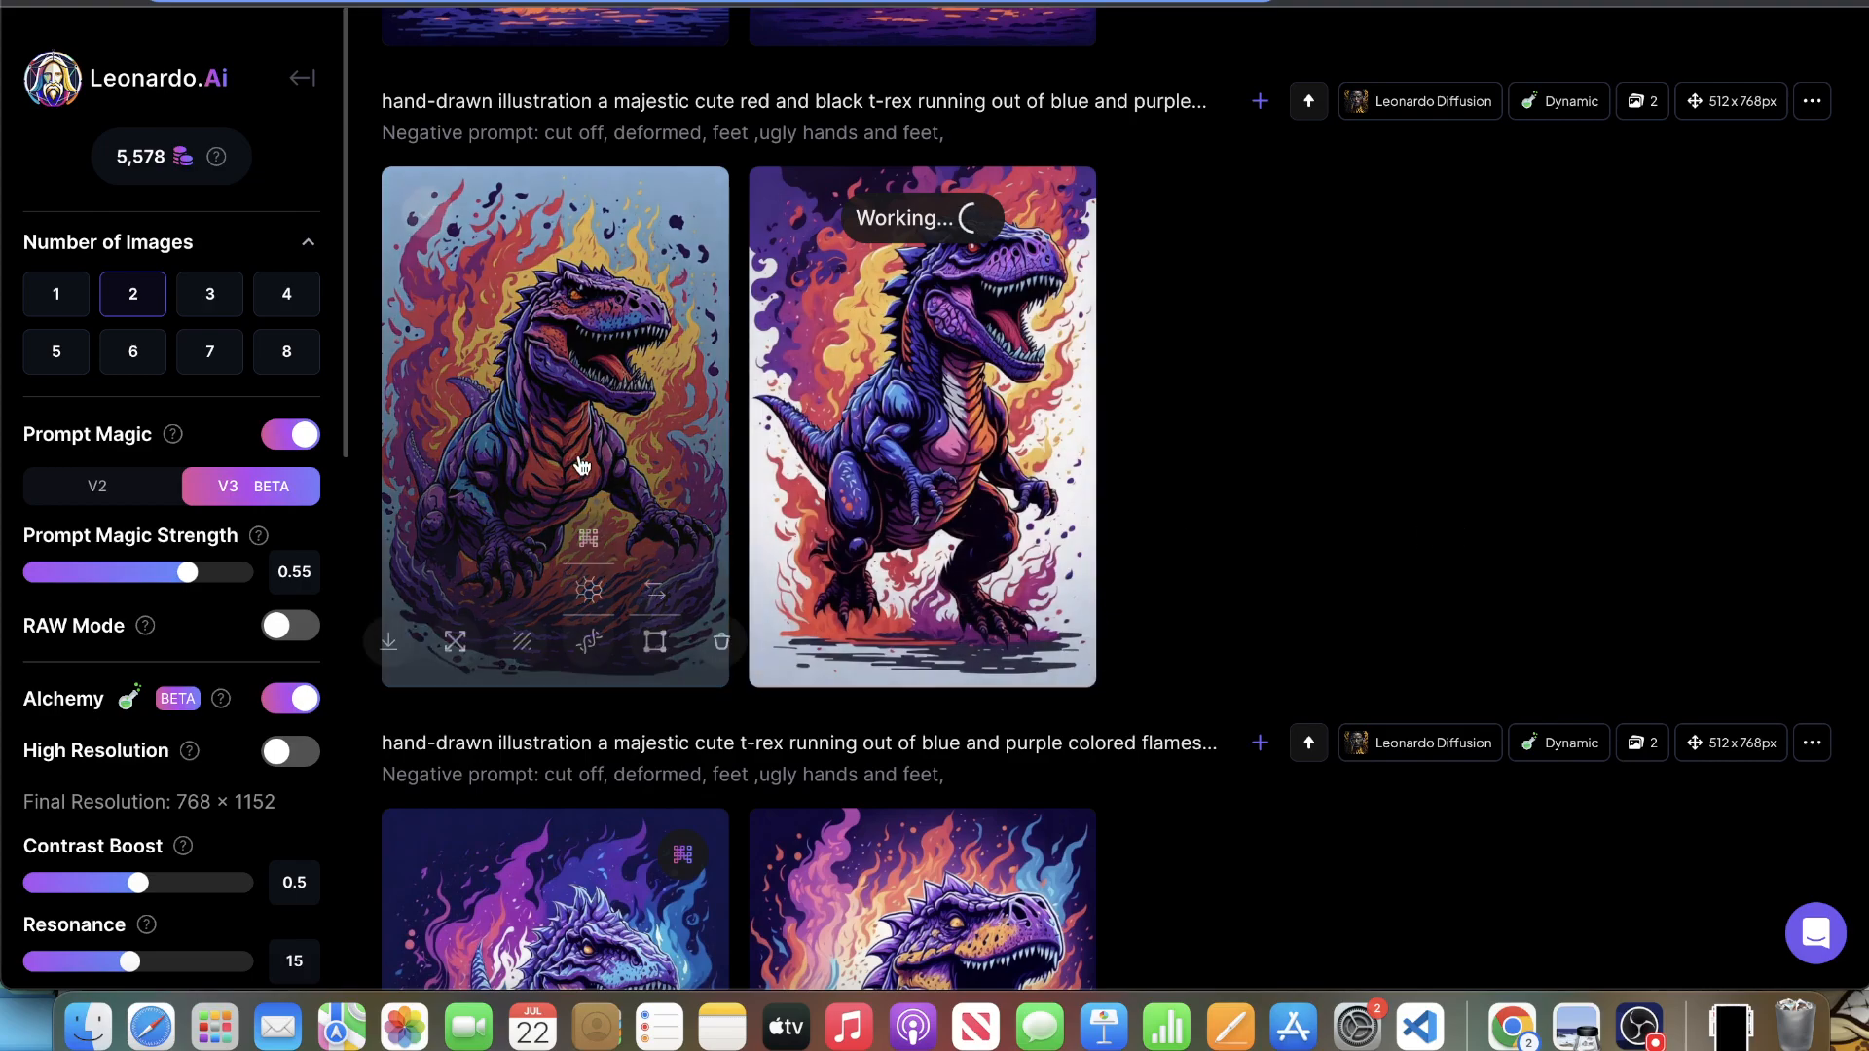
{"action": "left_click", "coordinate": [574, 534]}
- Apply Creative Upscale to the second green t-rex image, and view the first green t-rex image enlarged
{"action": "scroll", "coordinate": [574, 534], "scroll_direction": "up", "scroll_amount": 2}
{"action": "scroll", "coordinate": [574, 534], "scroll_direction": "up", "scroll_amount": 4}
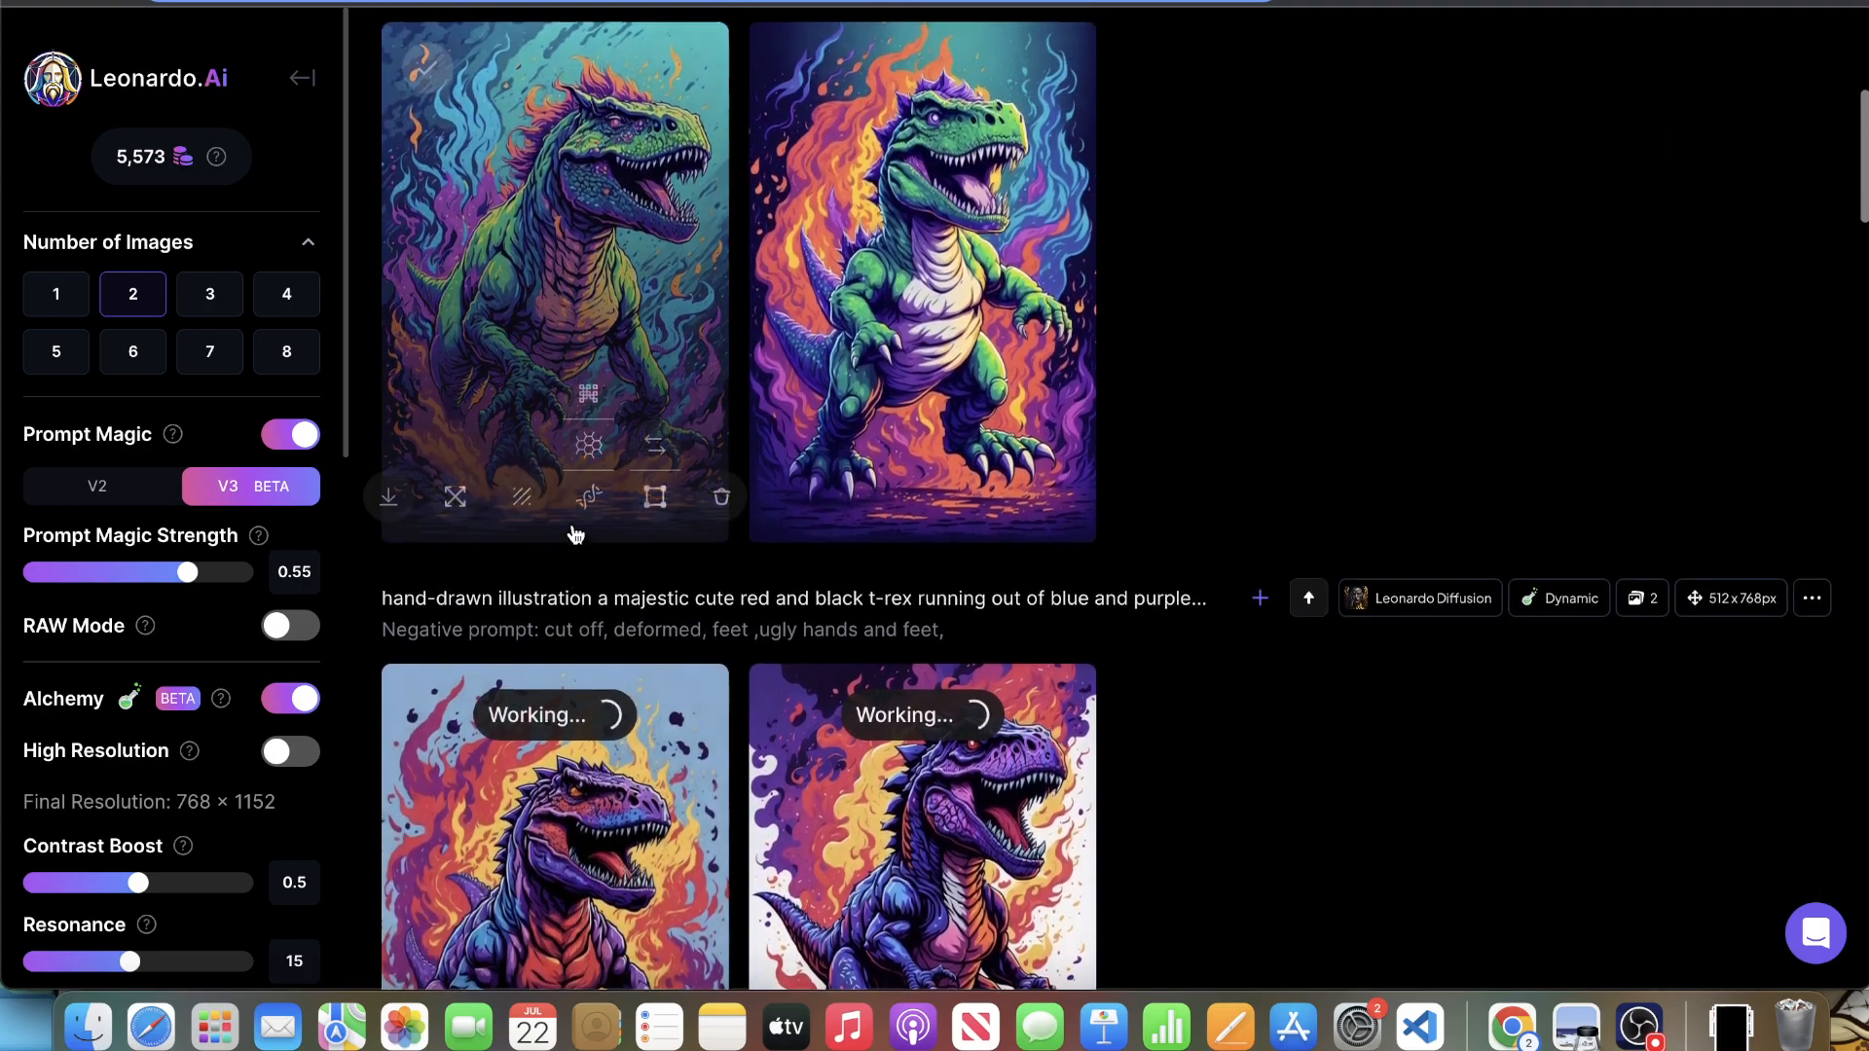
{"action": "scroll", "coordinate": [1689, 481], "scroll_direction": "up", "scroll_amount": 1}
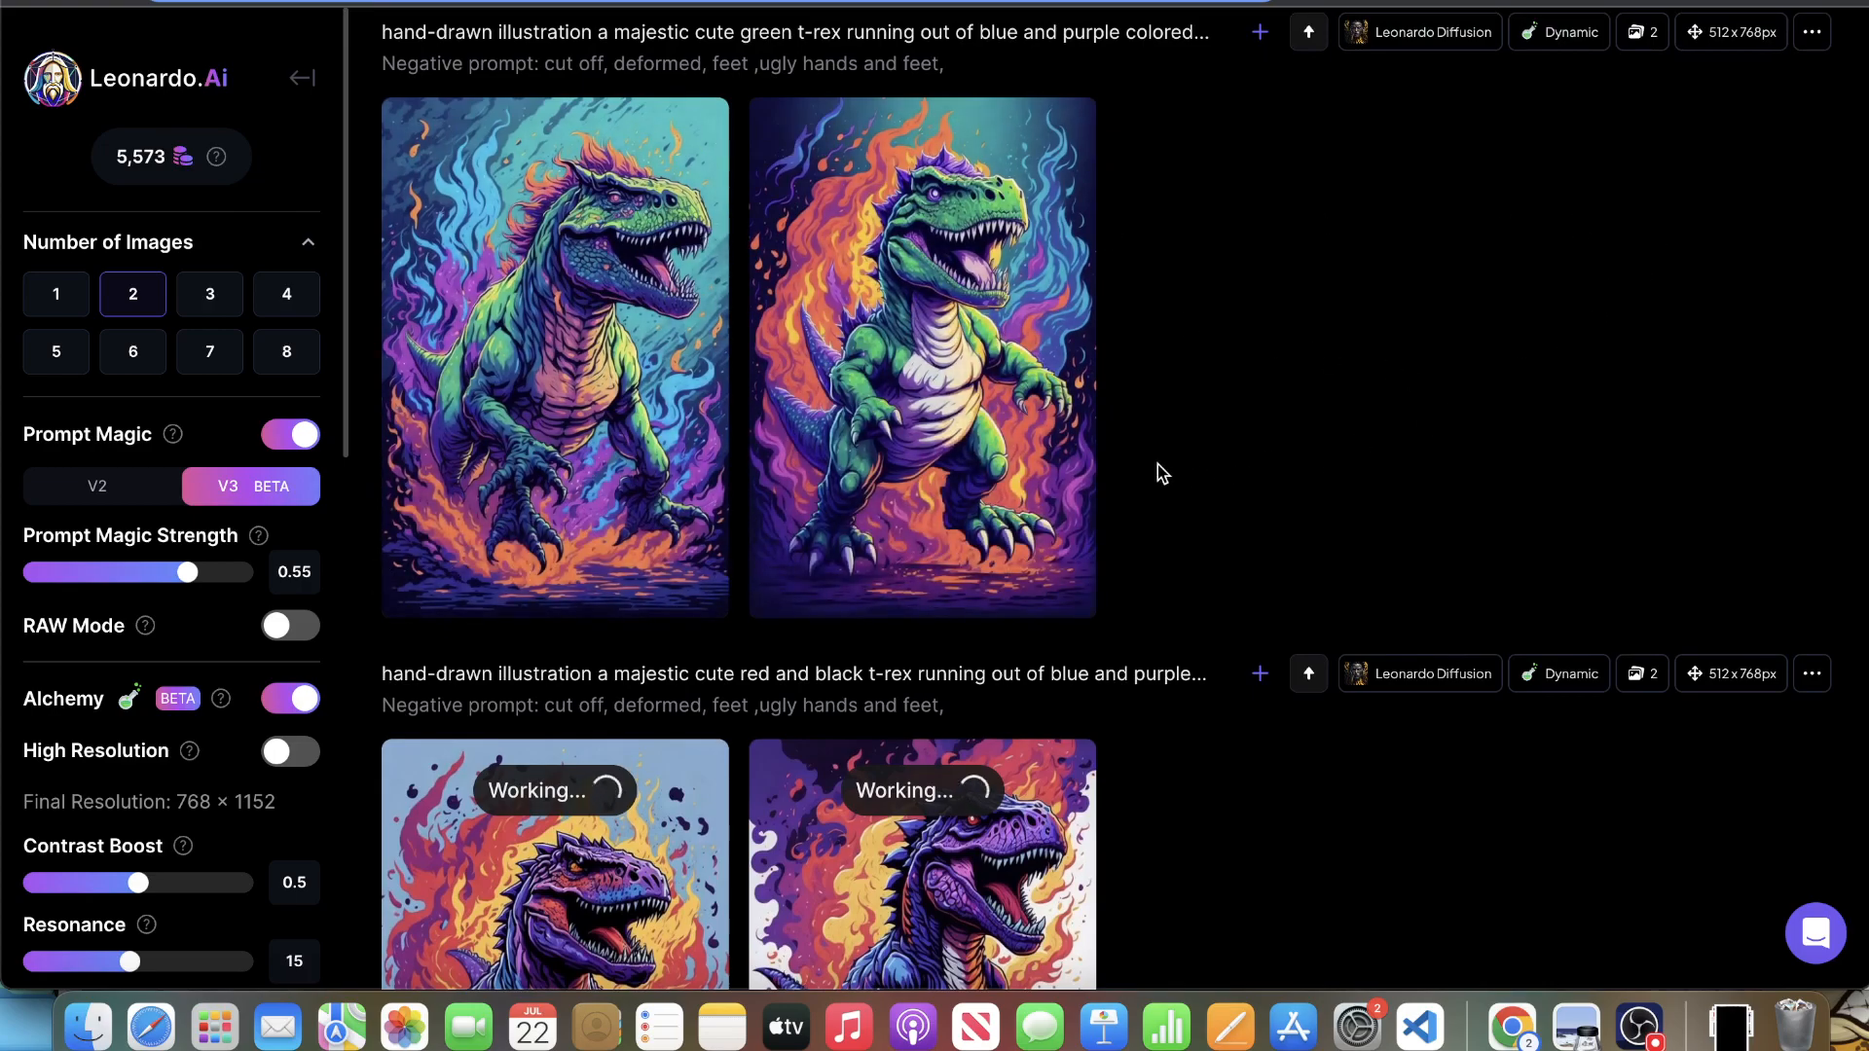
{"action": "left_click", "coordinate": [956, 474]}
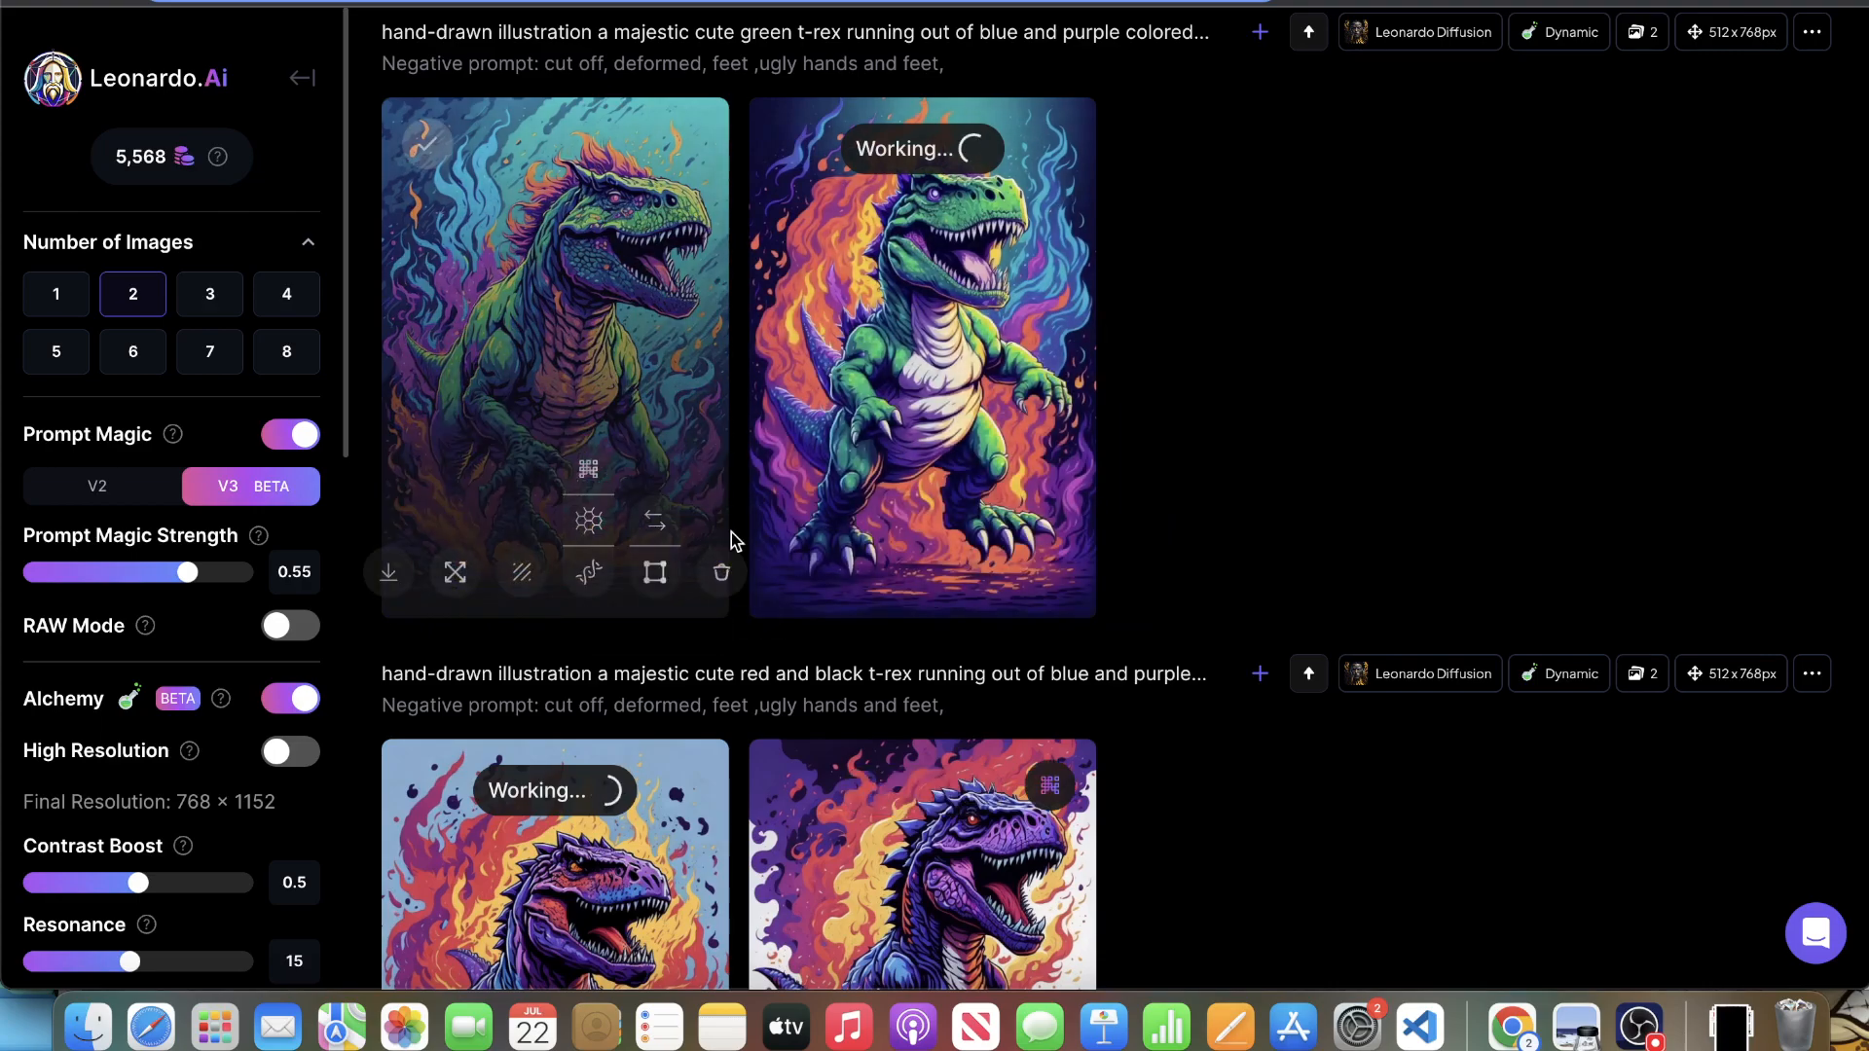
{"action": "left_click", "coordinate": [634, 368]}
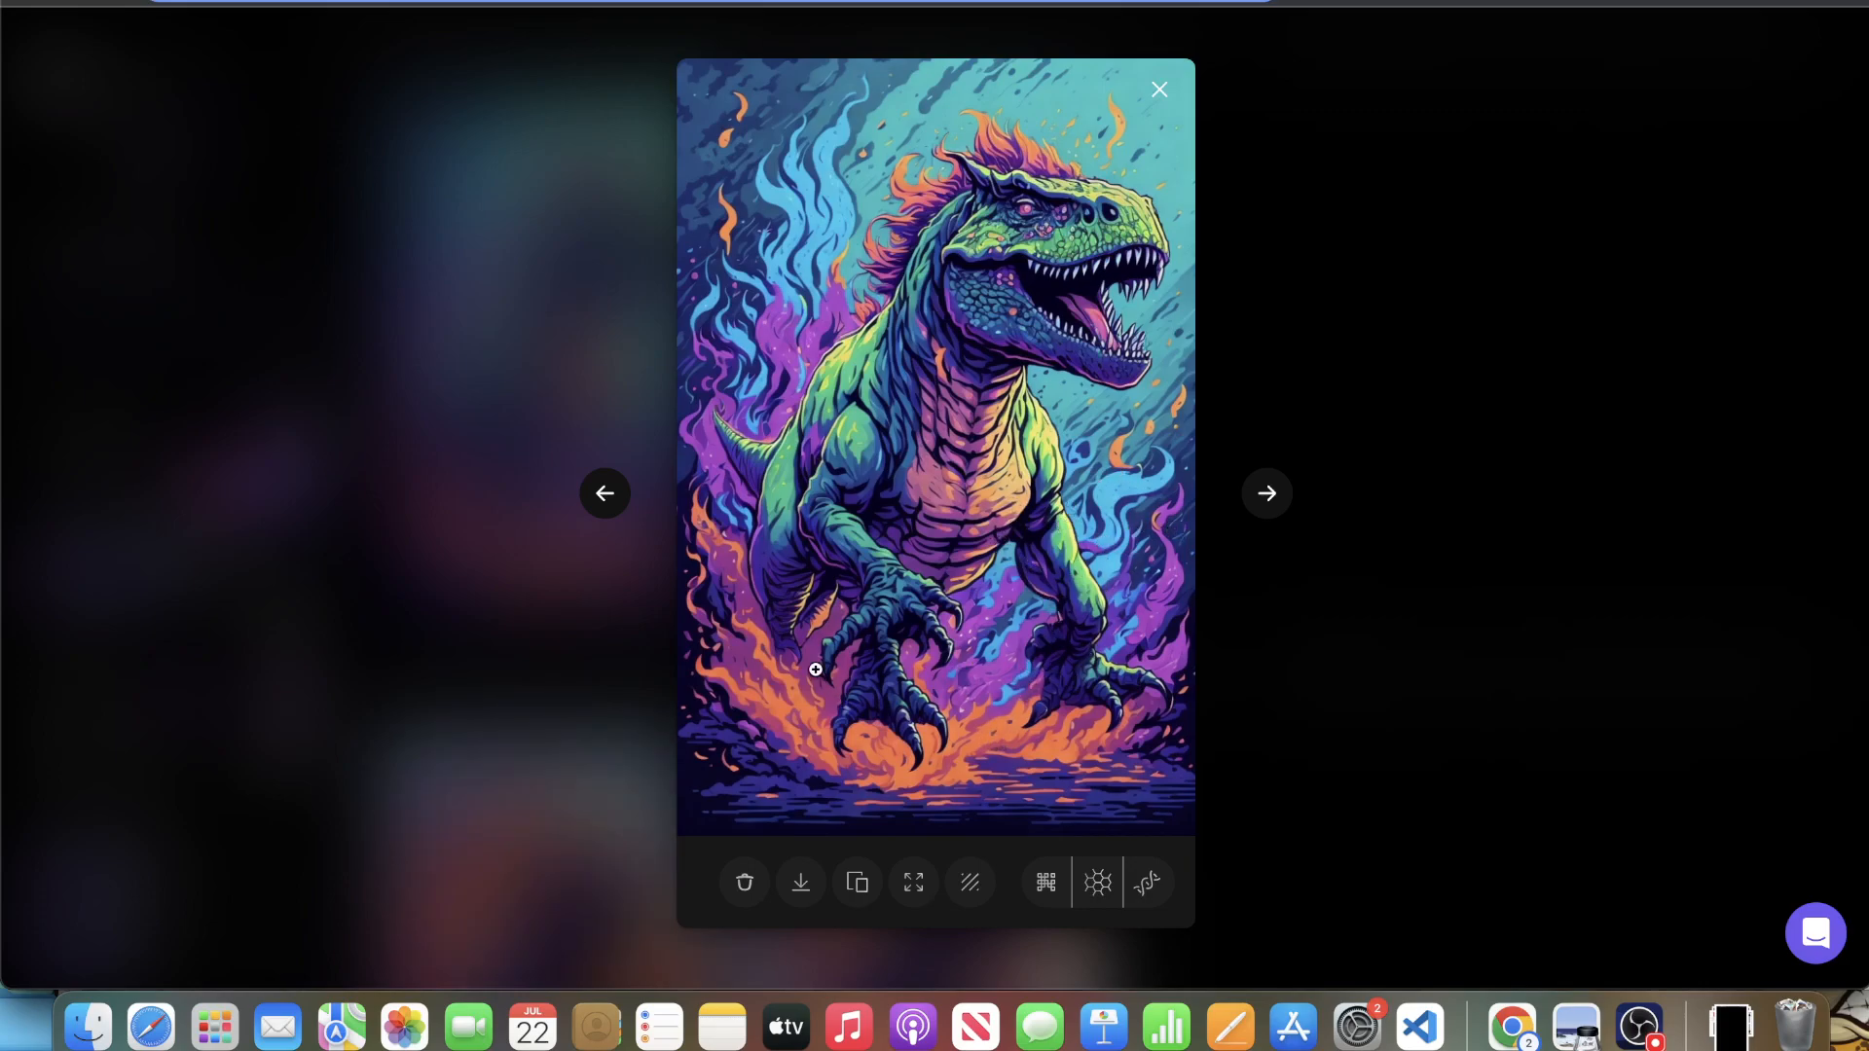
{"action": "left_click", "coordinate": [1674, 397]}
- Replace "cute green t-rex" with "karate bunny" in the prompt, and generate two images
{"action": "scroll", "coordinate": [1672, 395], "scroll_direction": "up", "scroll_amount": 5}
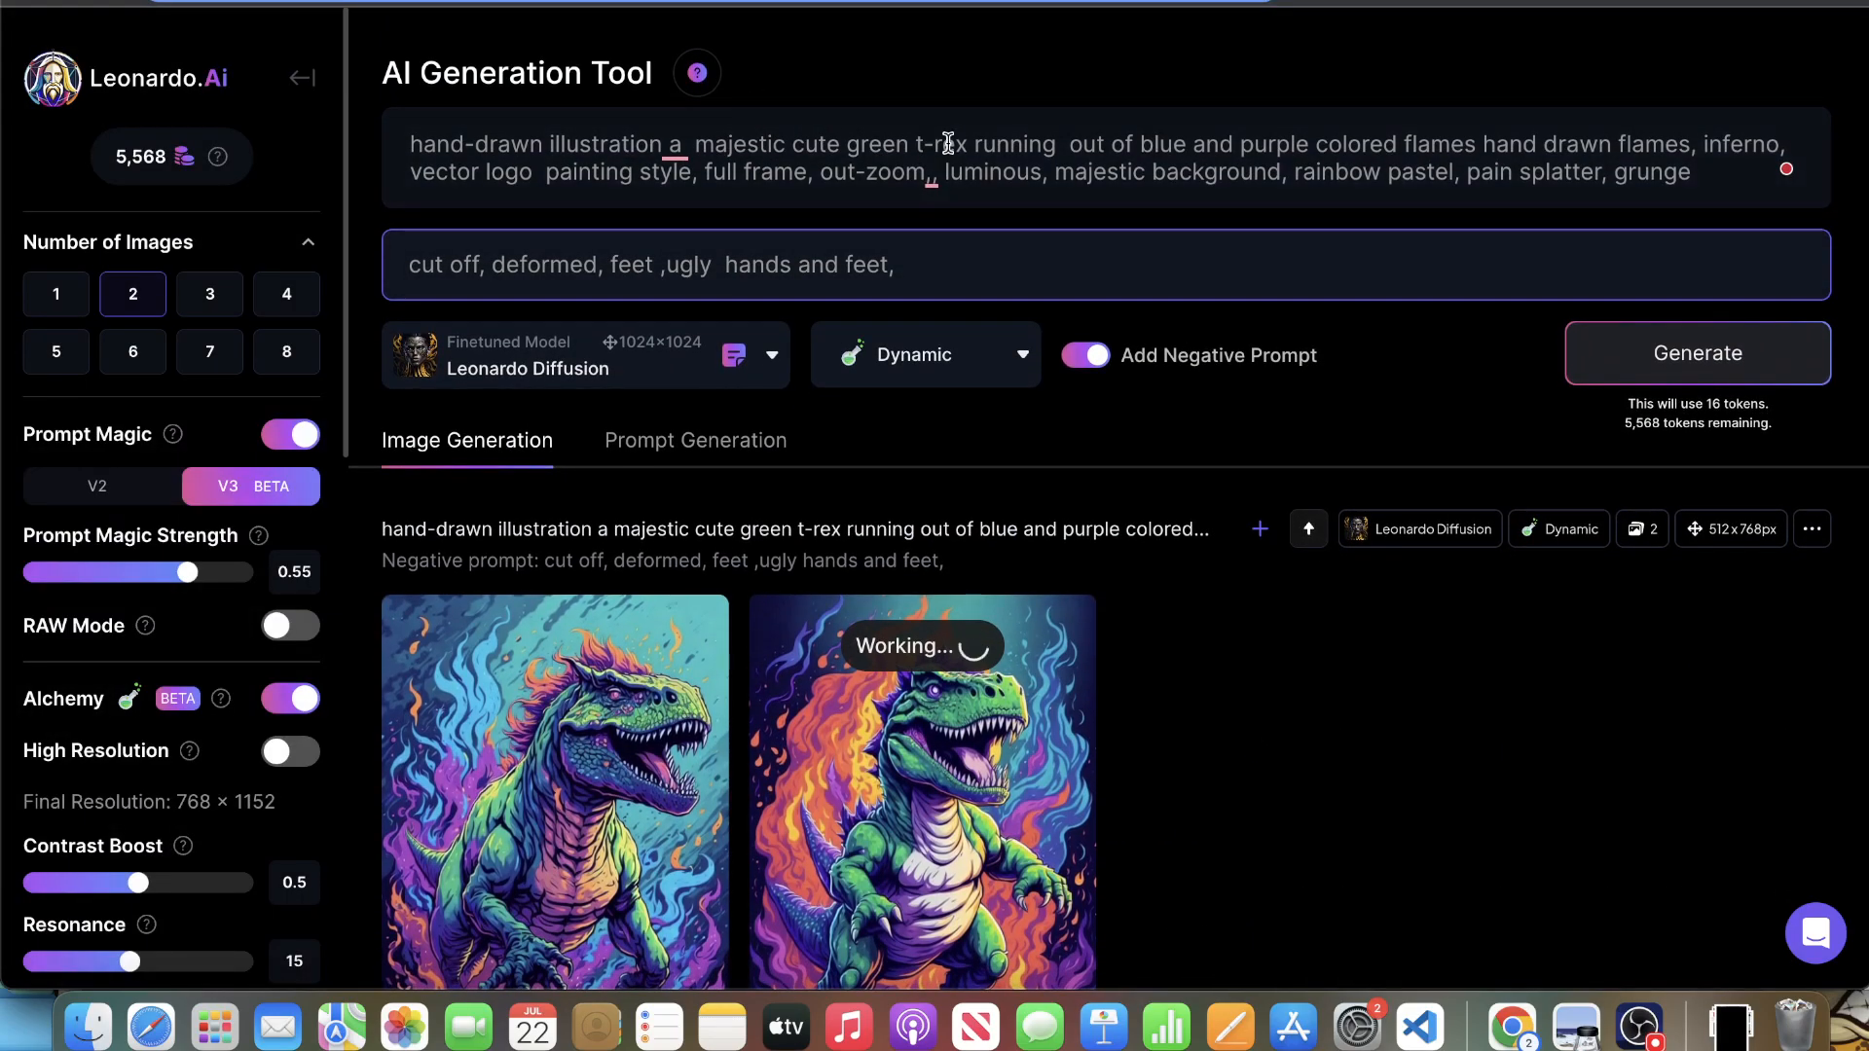
{"action": "double_click", "coordinate": [947, 143]}
{"action": "key", "text": "BackSpace"}
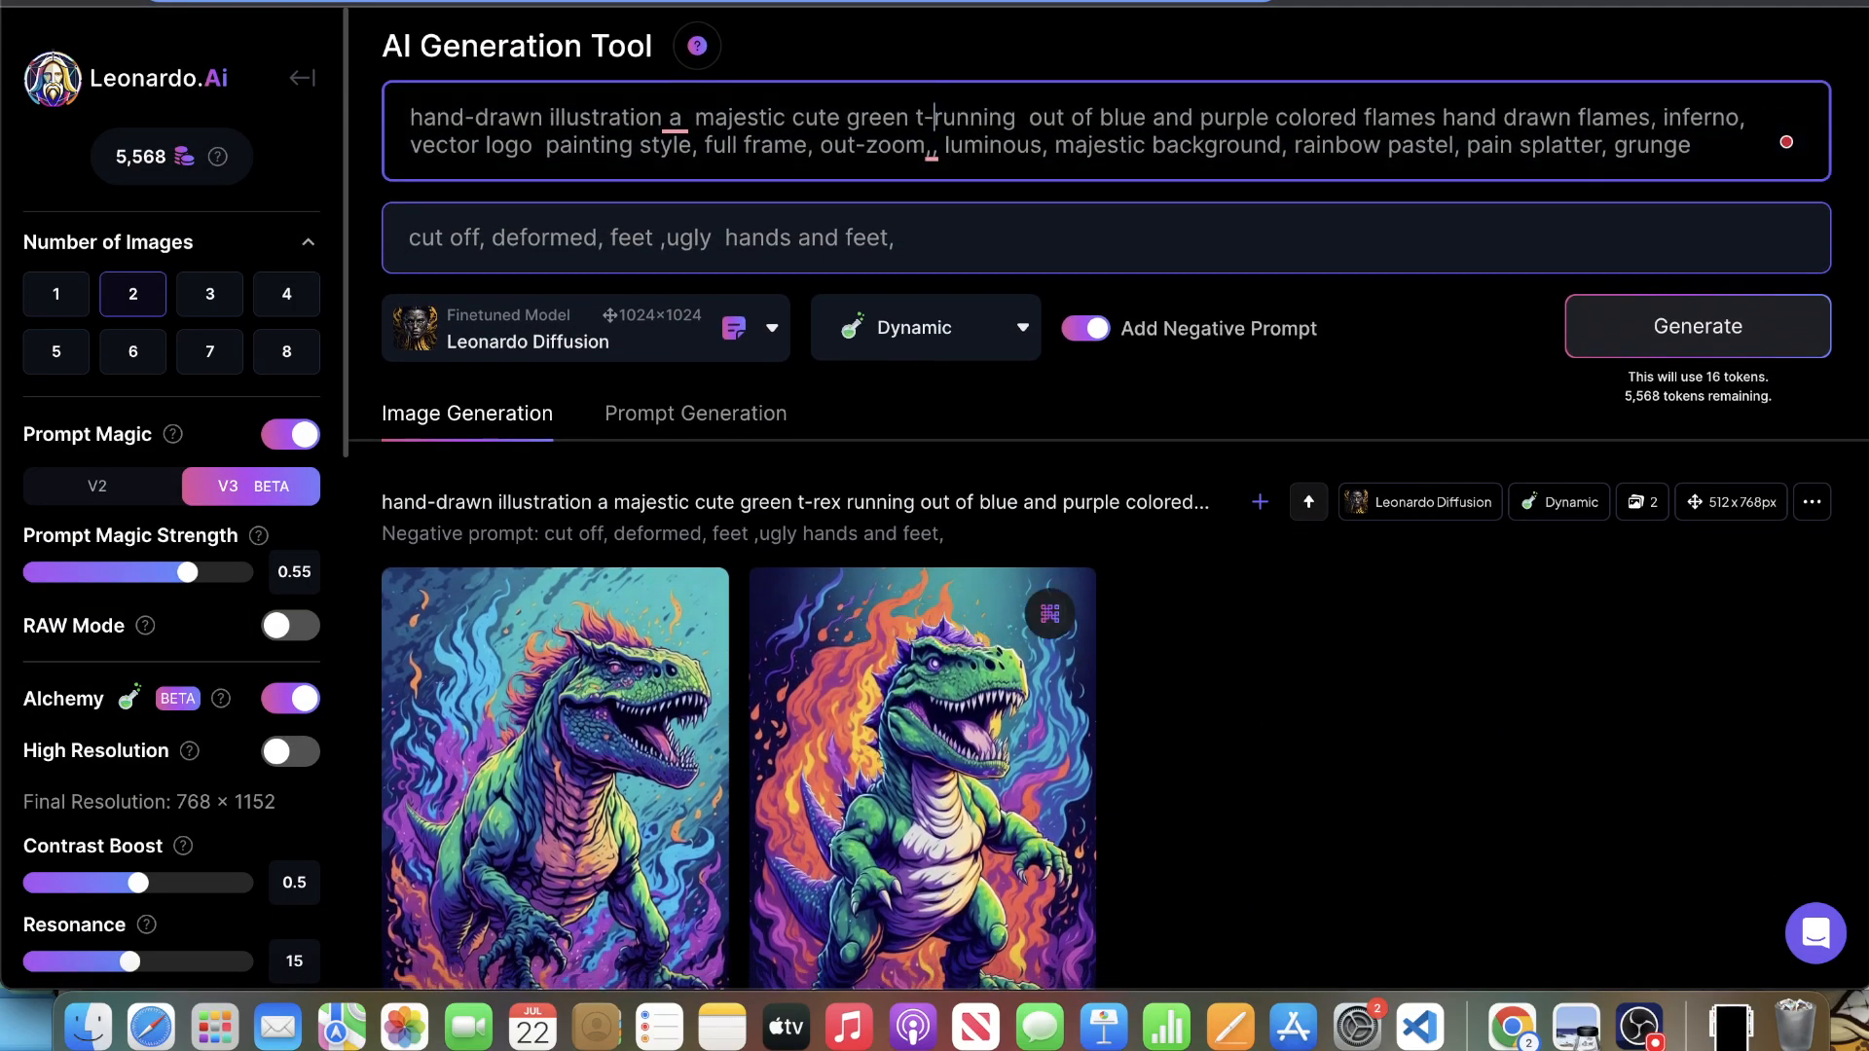
{"action": "key", "text": "BackSpace"}
{"action": "key", "text": "BackSpace"}
{"action": "key", "text": "BackSpace"}
{"action": "key", "text": "BackSpace"}
{"action": "key", "text": "BackSpace"}
{"action": "key", "text": "BackSpace"}
{"action": "key", "text": "BackSpace"}
{"action": "key", "text": "BackSpace"}
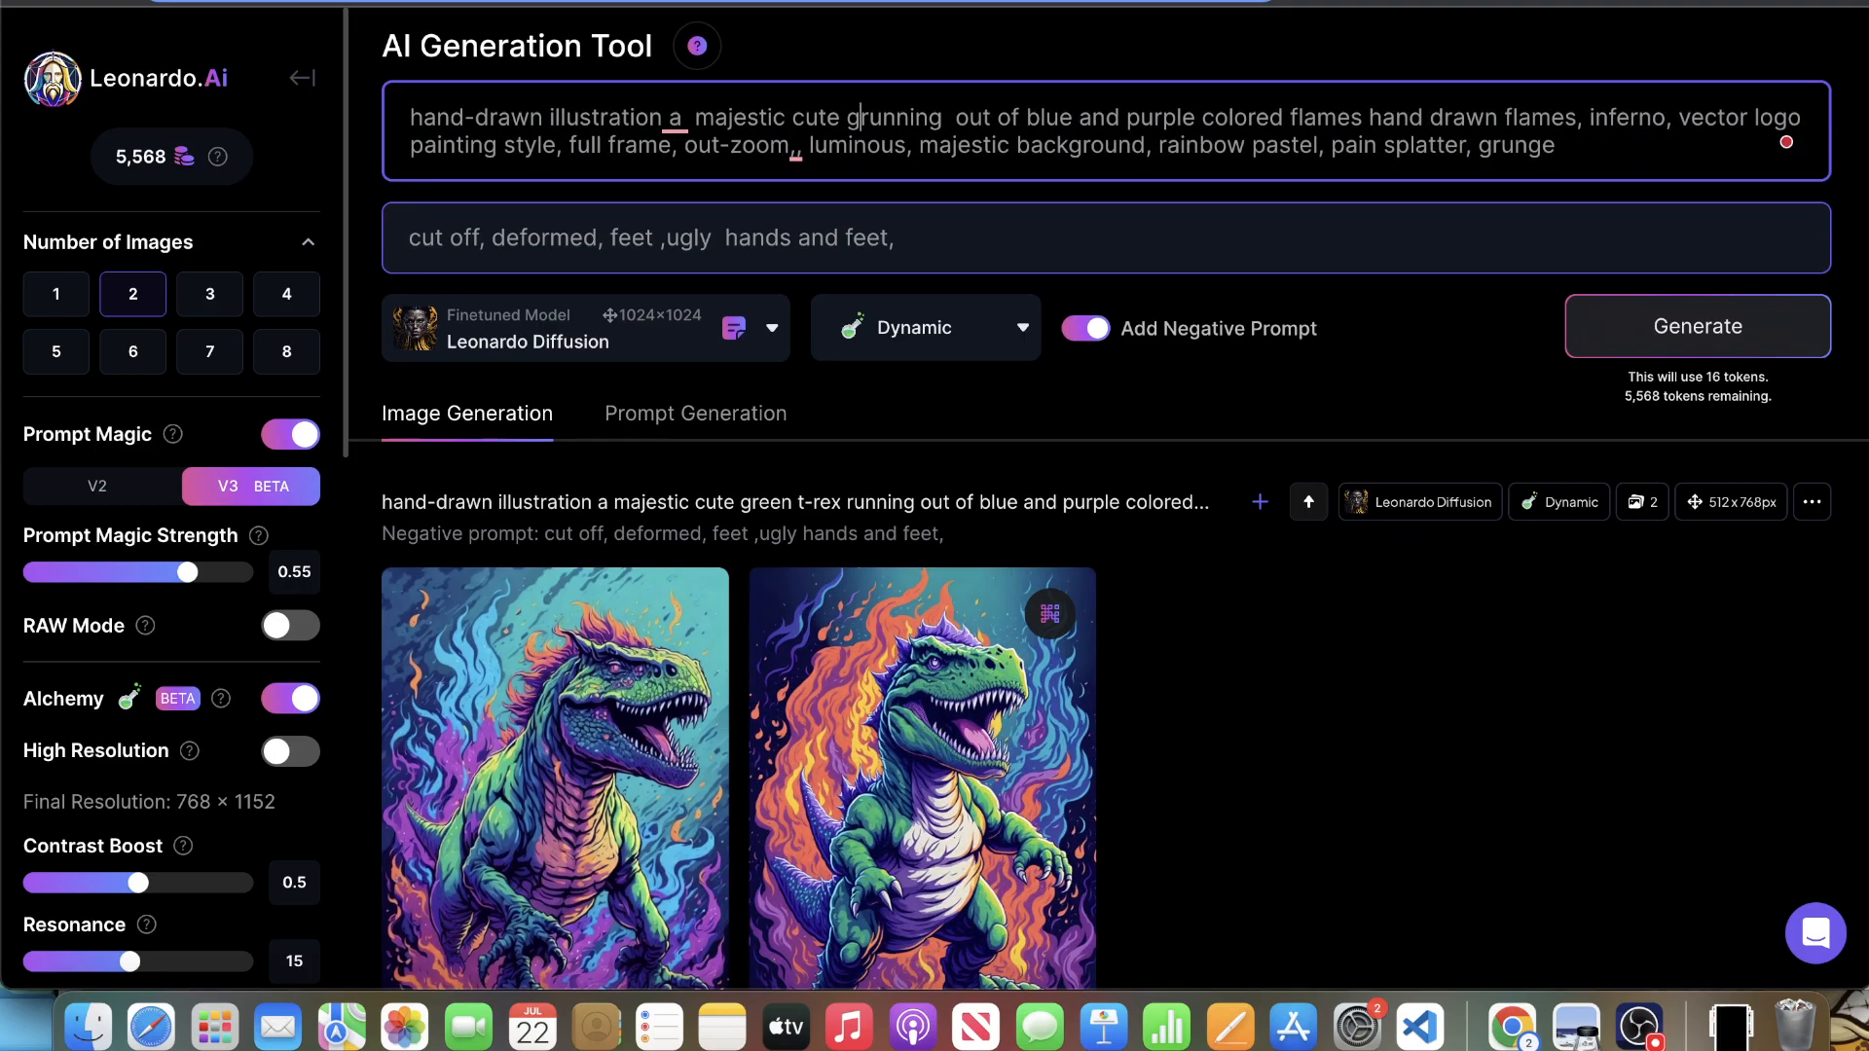
{"action": "key", "text": "BackSpace"}
{"action": "key", "text": "BackSpace"}
{"action": "key", "text": "BackSpace"}
{"action": "key", "text": "BackSpace"}
{"action": "key", "text": "BackSpace"}
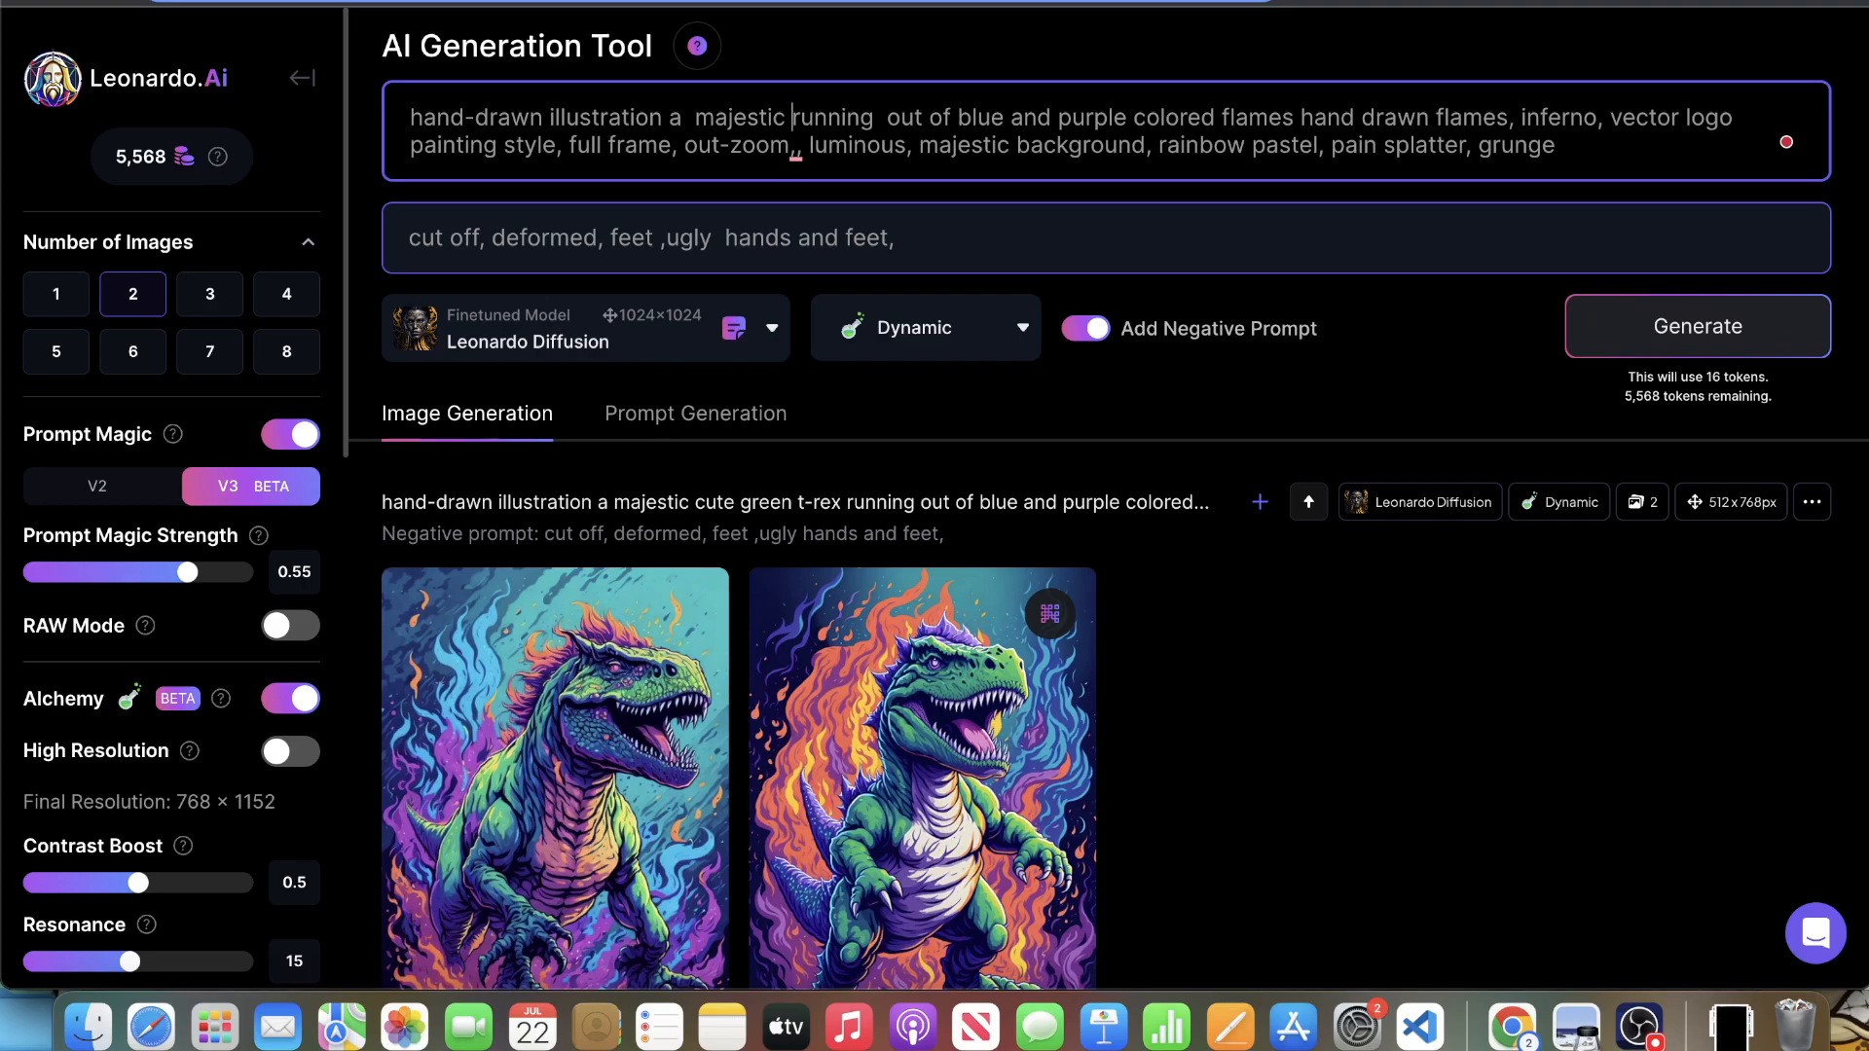
{"action": "type", "text": "karate b"}
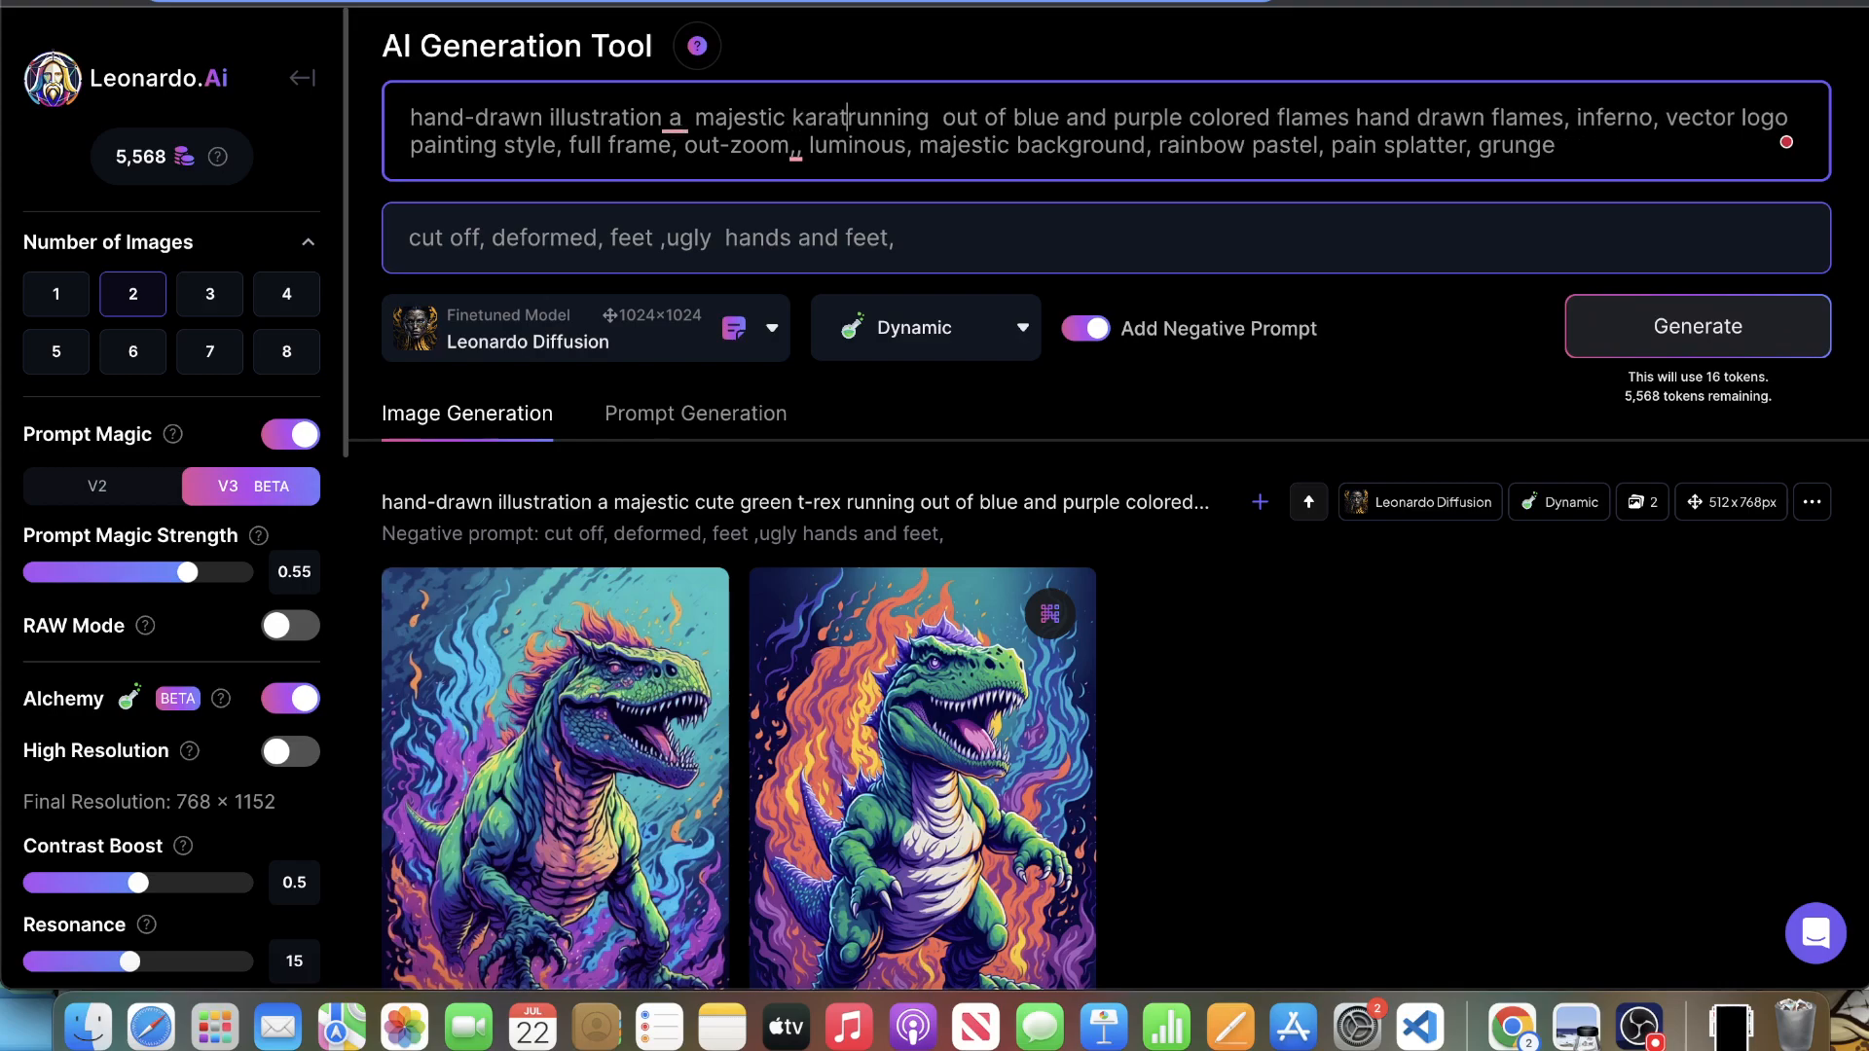
{"action": "type", "text": "unny"}
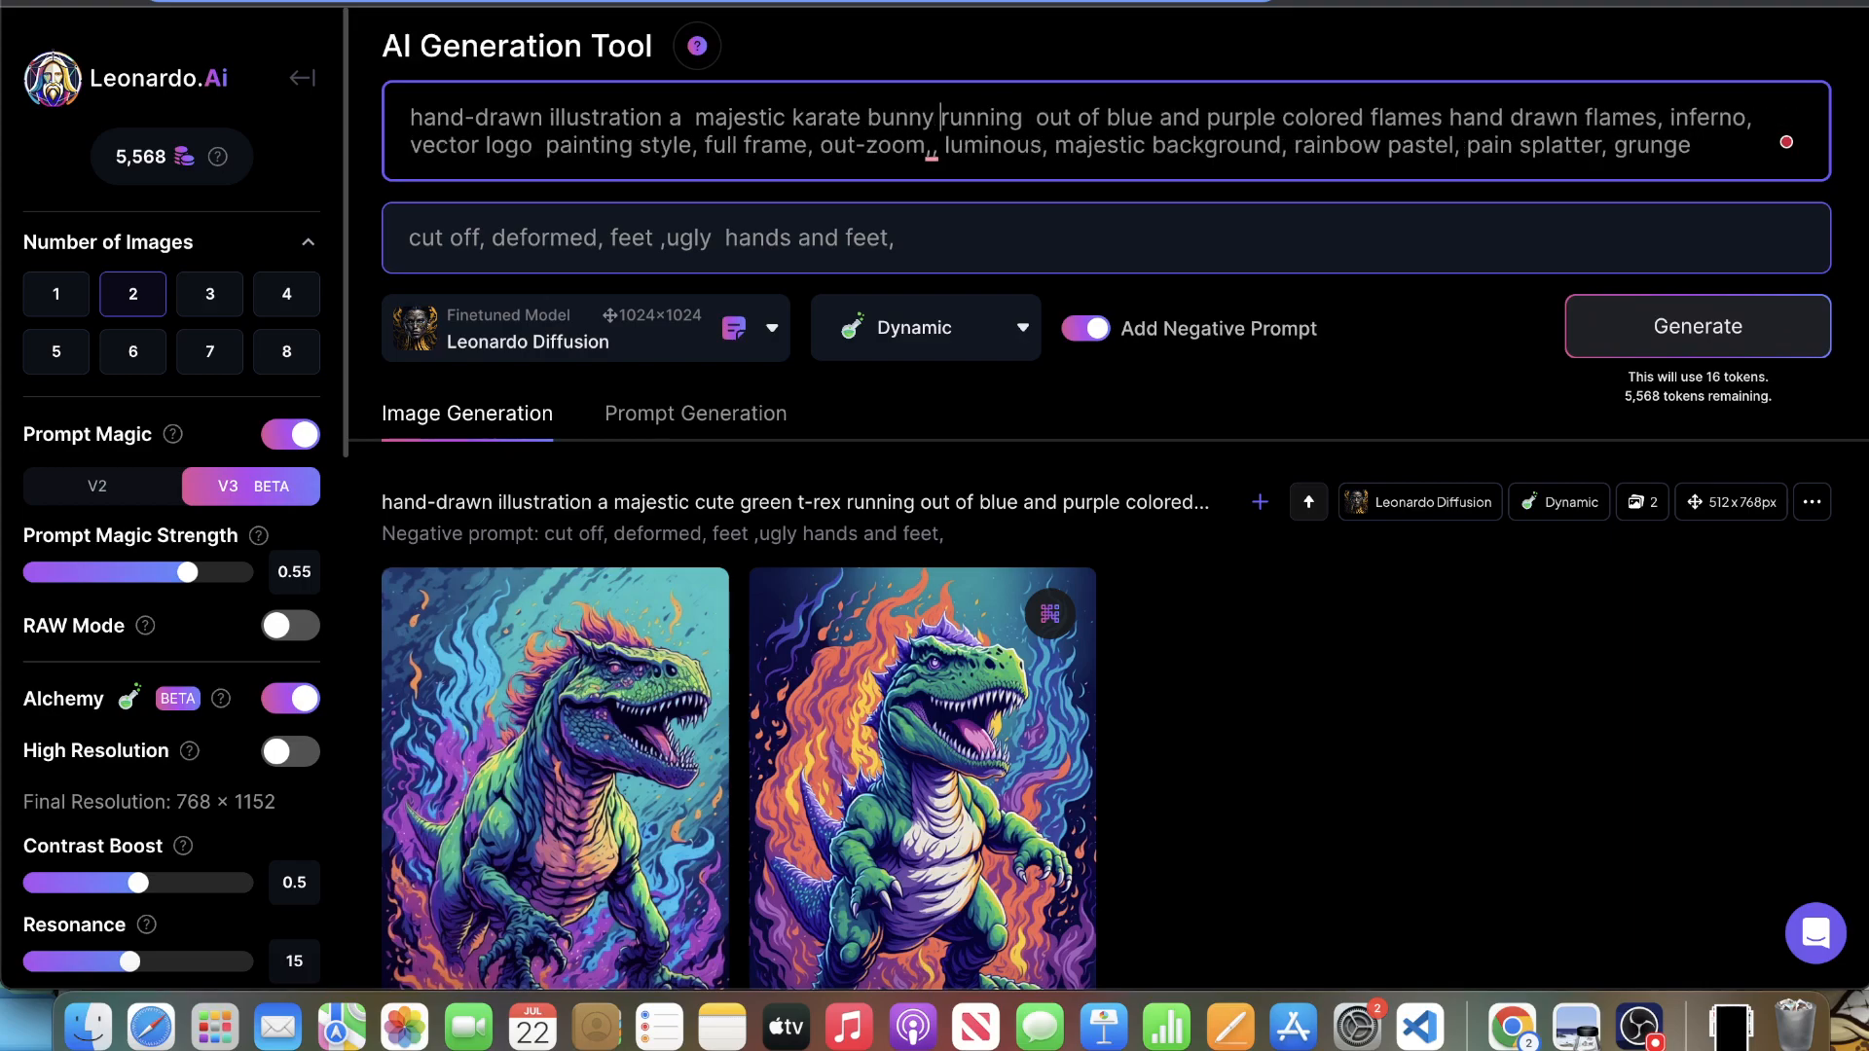
{"action": "left_click", "coordinate": [1610, 326]}
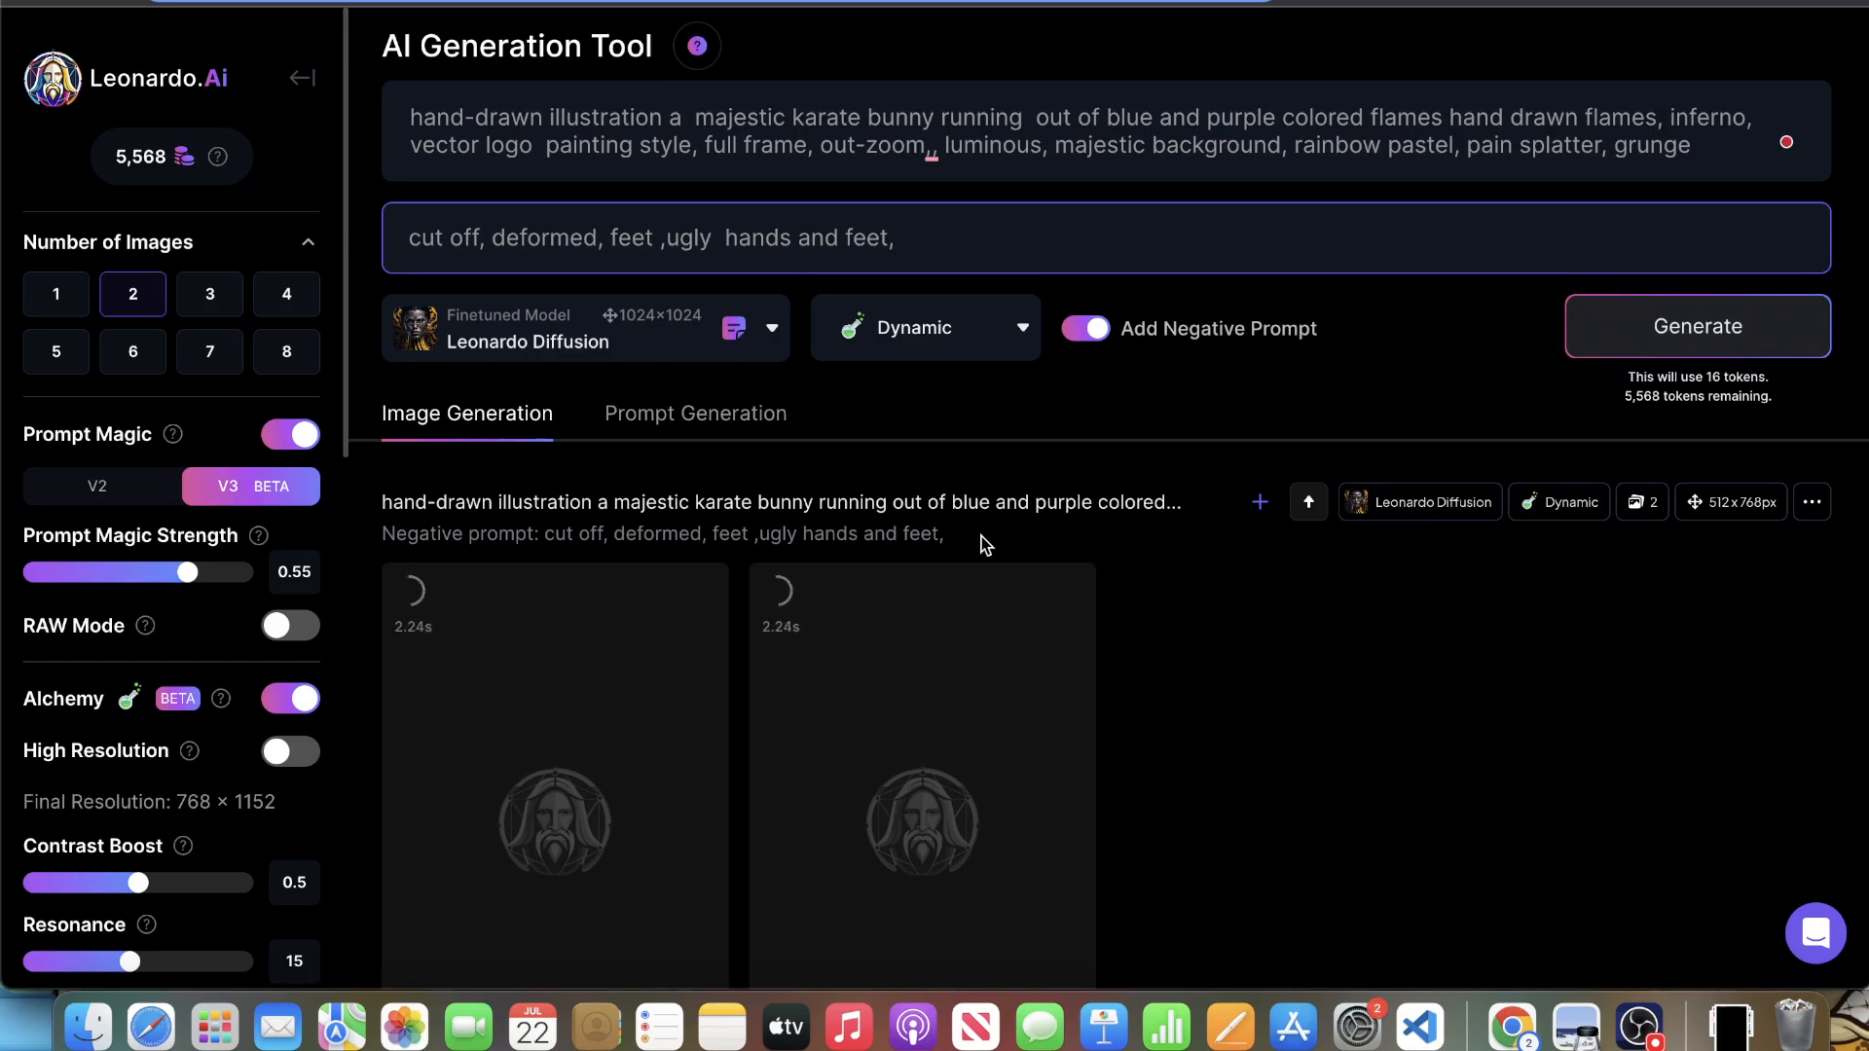
{"action": "scroll", "coordinate": [1009, 543], "scroll_direction": "down", "scroll_amount": 2}
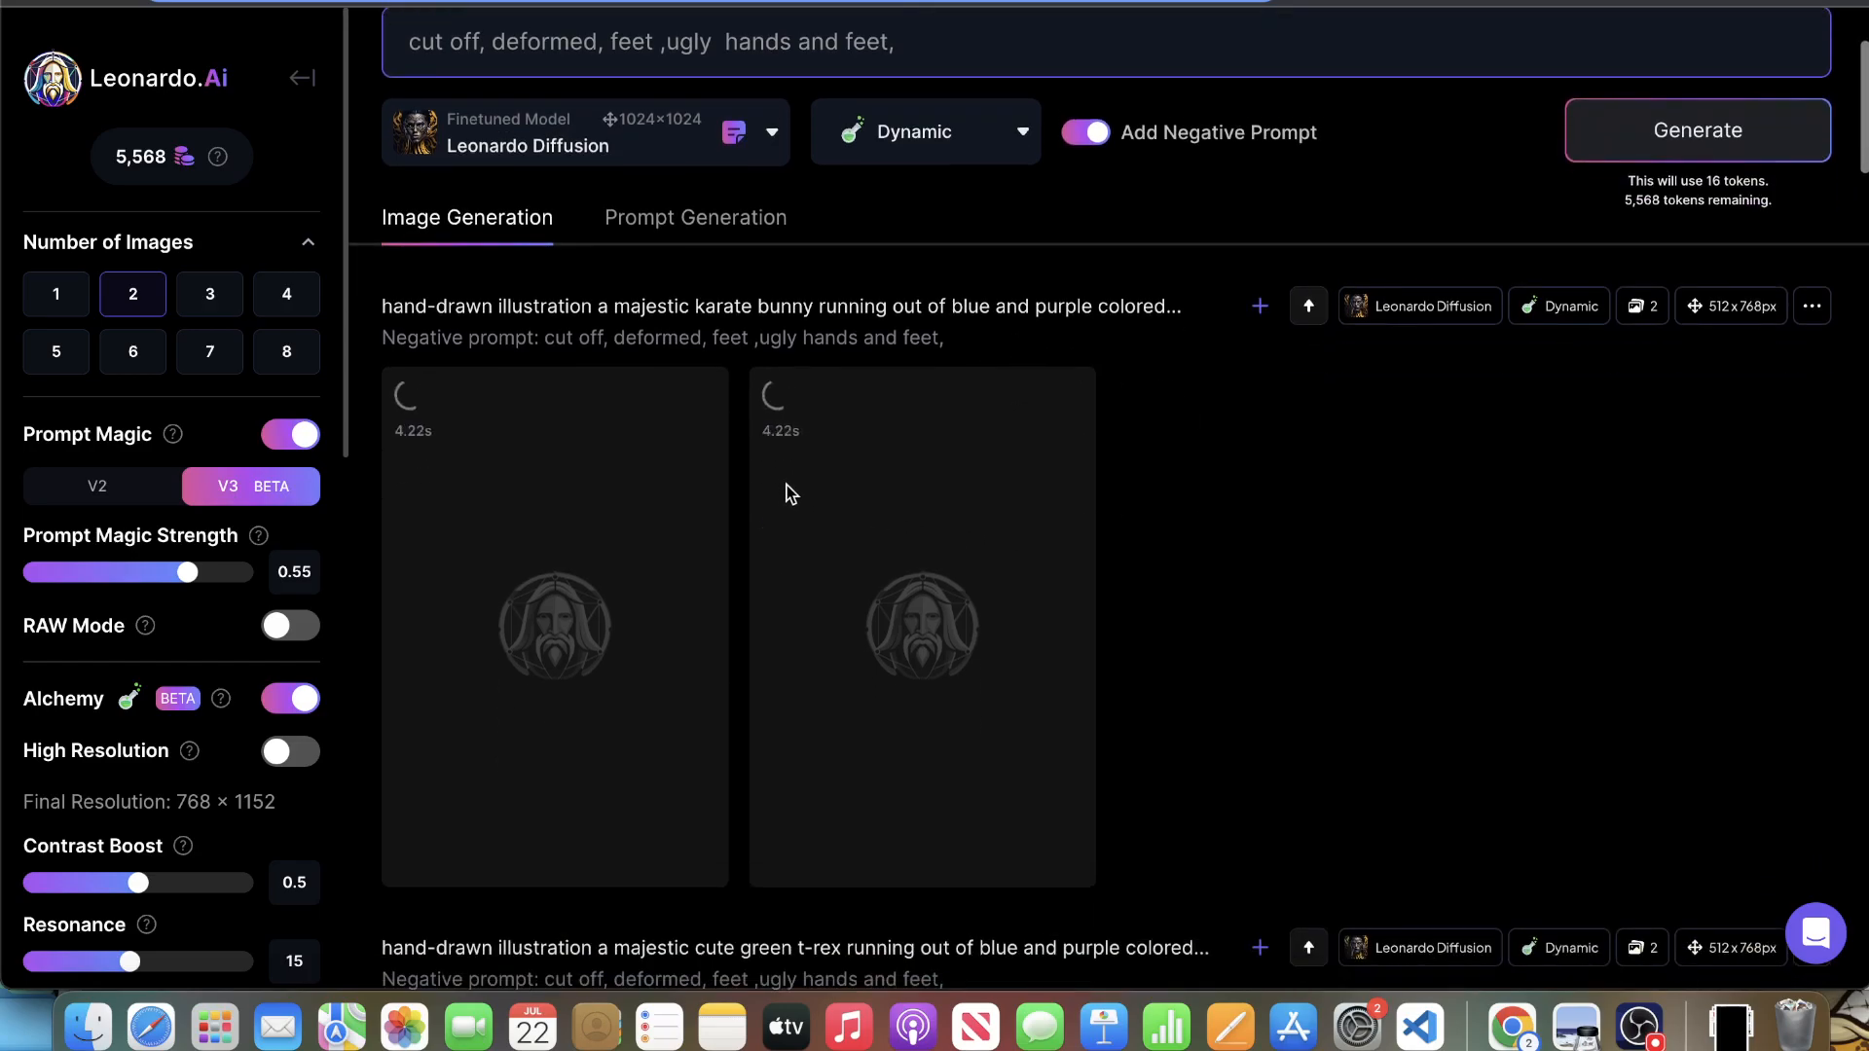
- Apply Creative Upscale to both generated karate bunny images
{"action": "scroll", "coordinate": [785, 489], "scroll_direction": "up", "scroll_amount": 3}
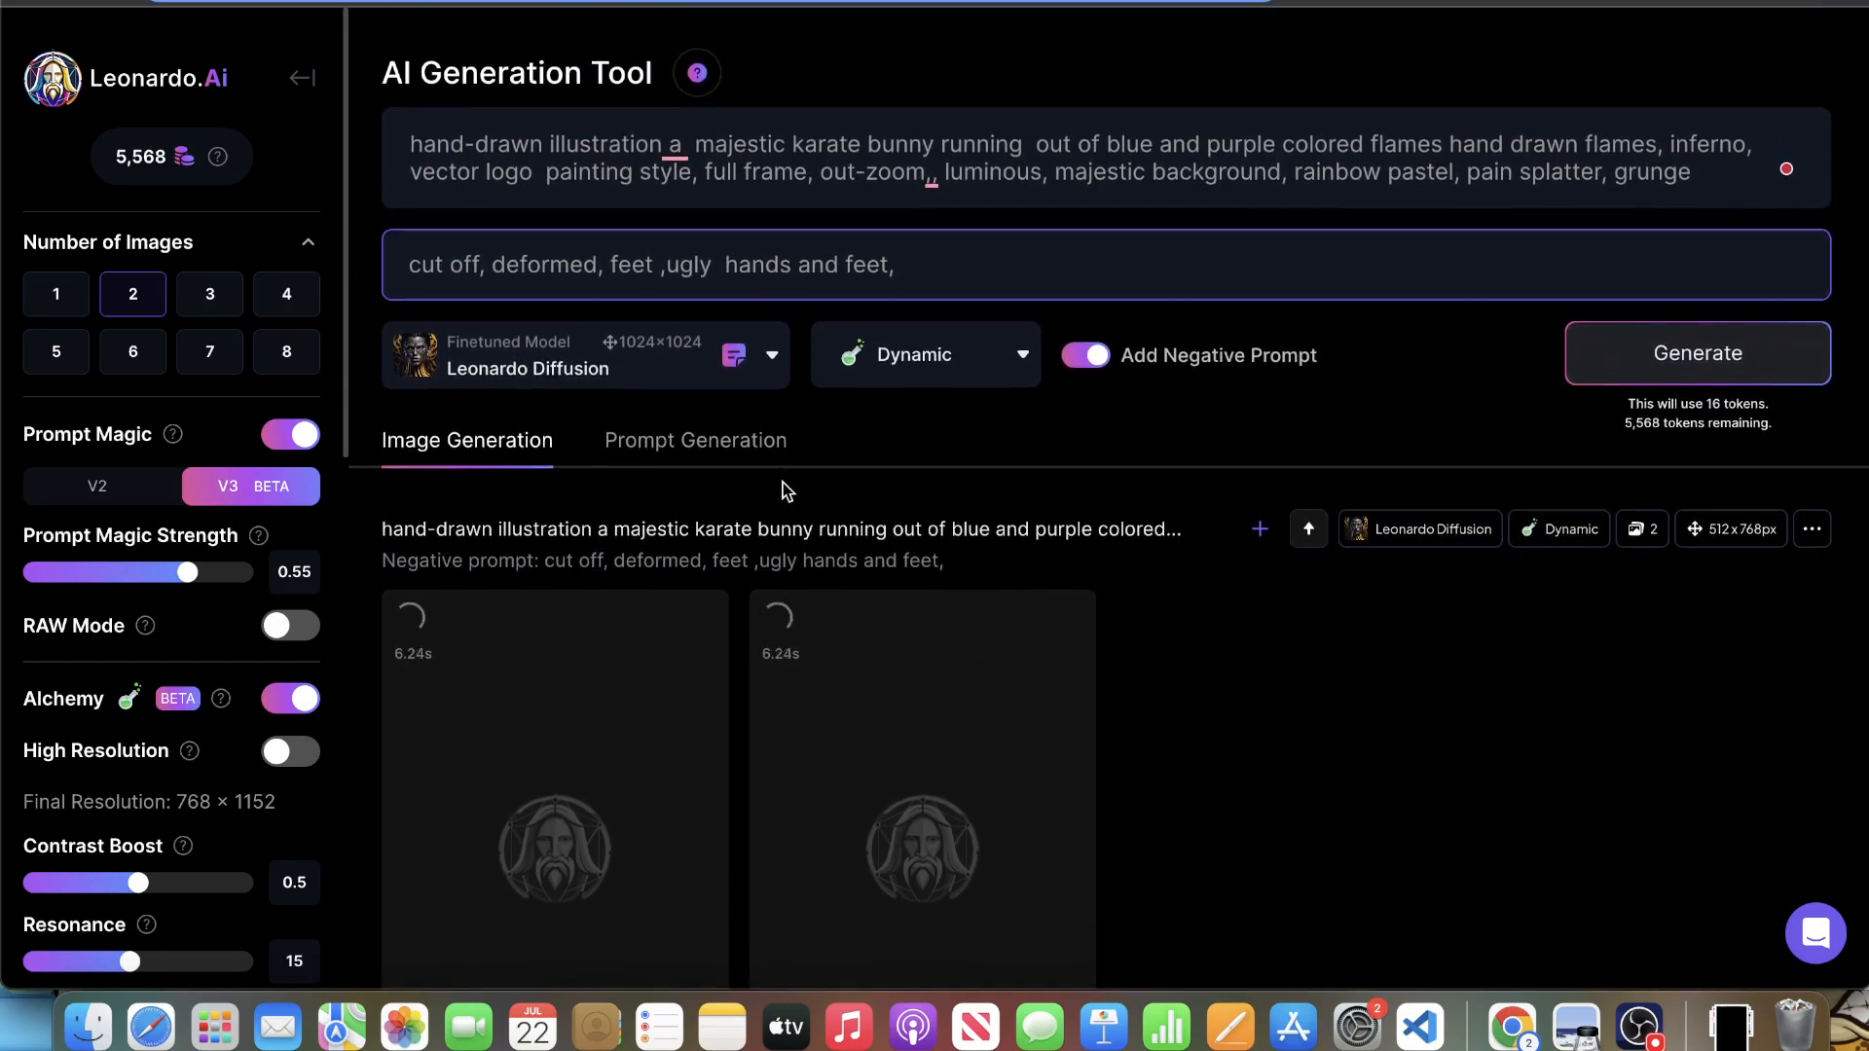
{"action": "left_click", "coordinate": [932, 146]}
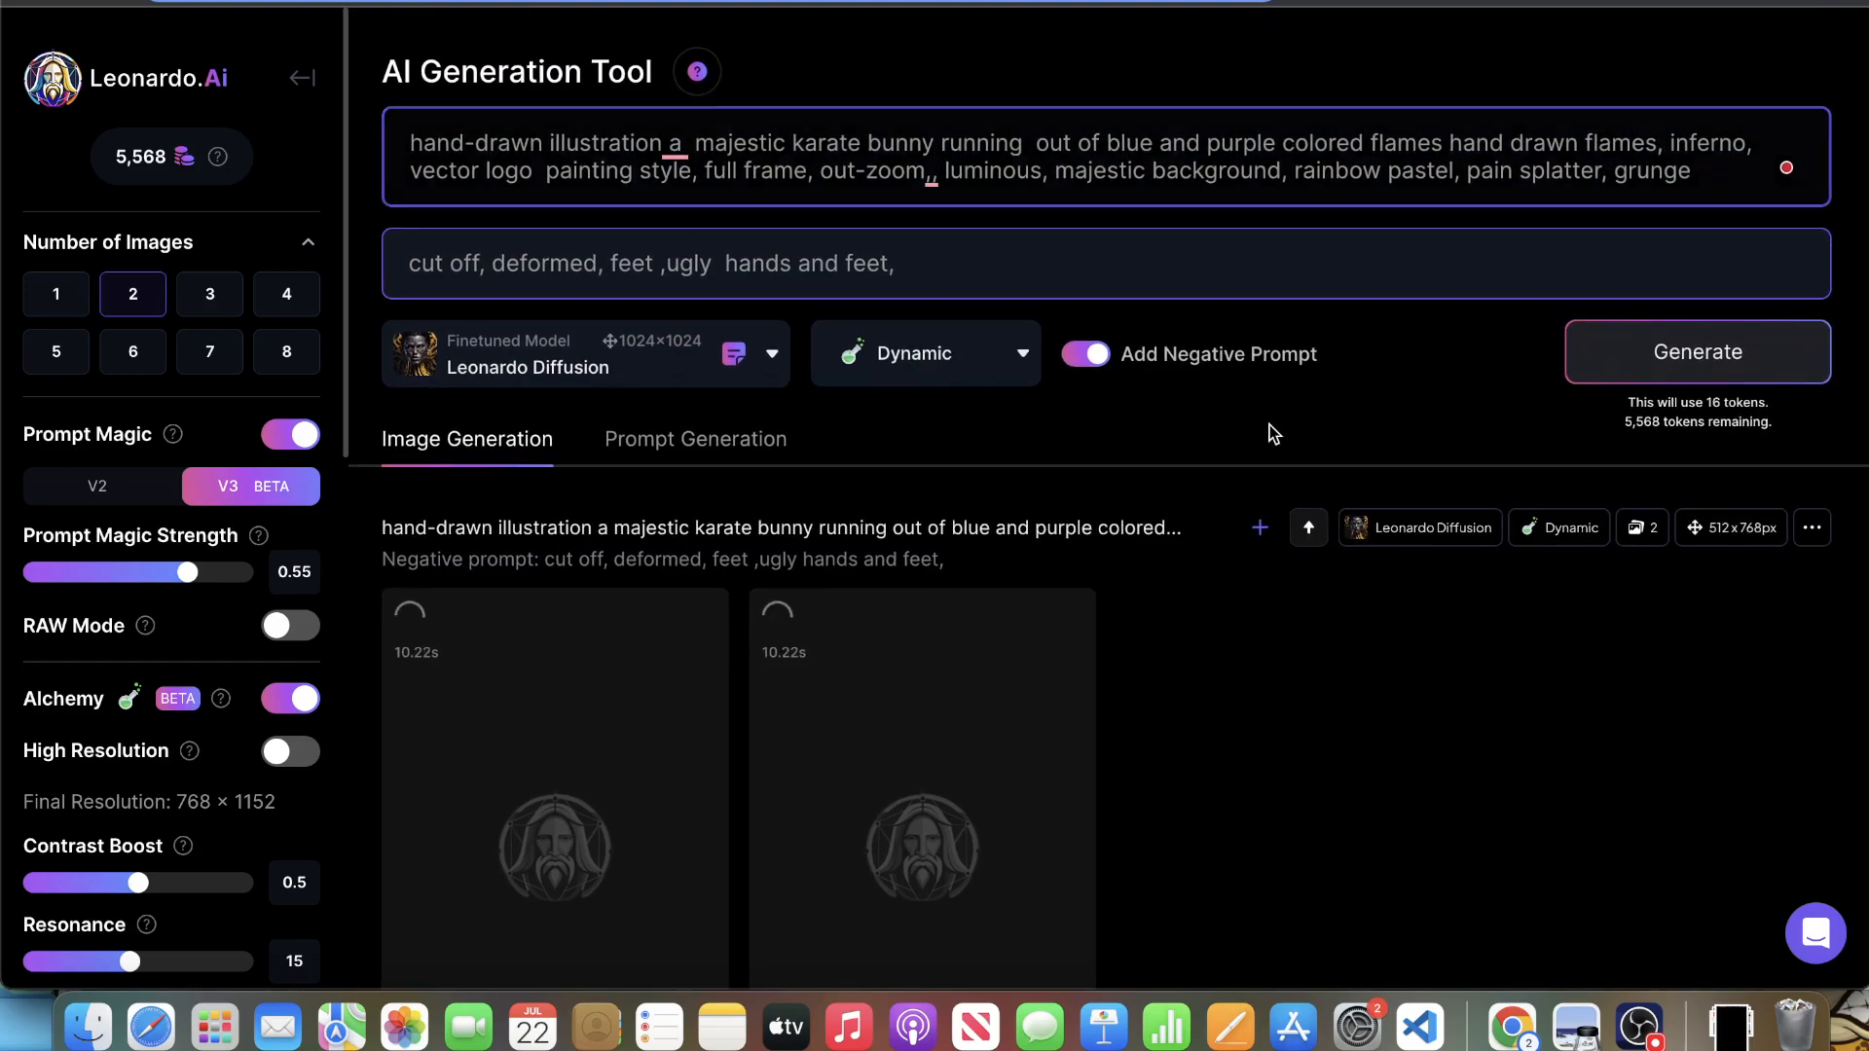
{"action": "scroll", "coordinate": [1266, 433], "scroll_direction": "down", "scroll_amount": 6}
{"action": "scroll", "coordinate": [1070, 435], "scroll_direction": "up", "scroll_amount": 3}
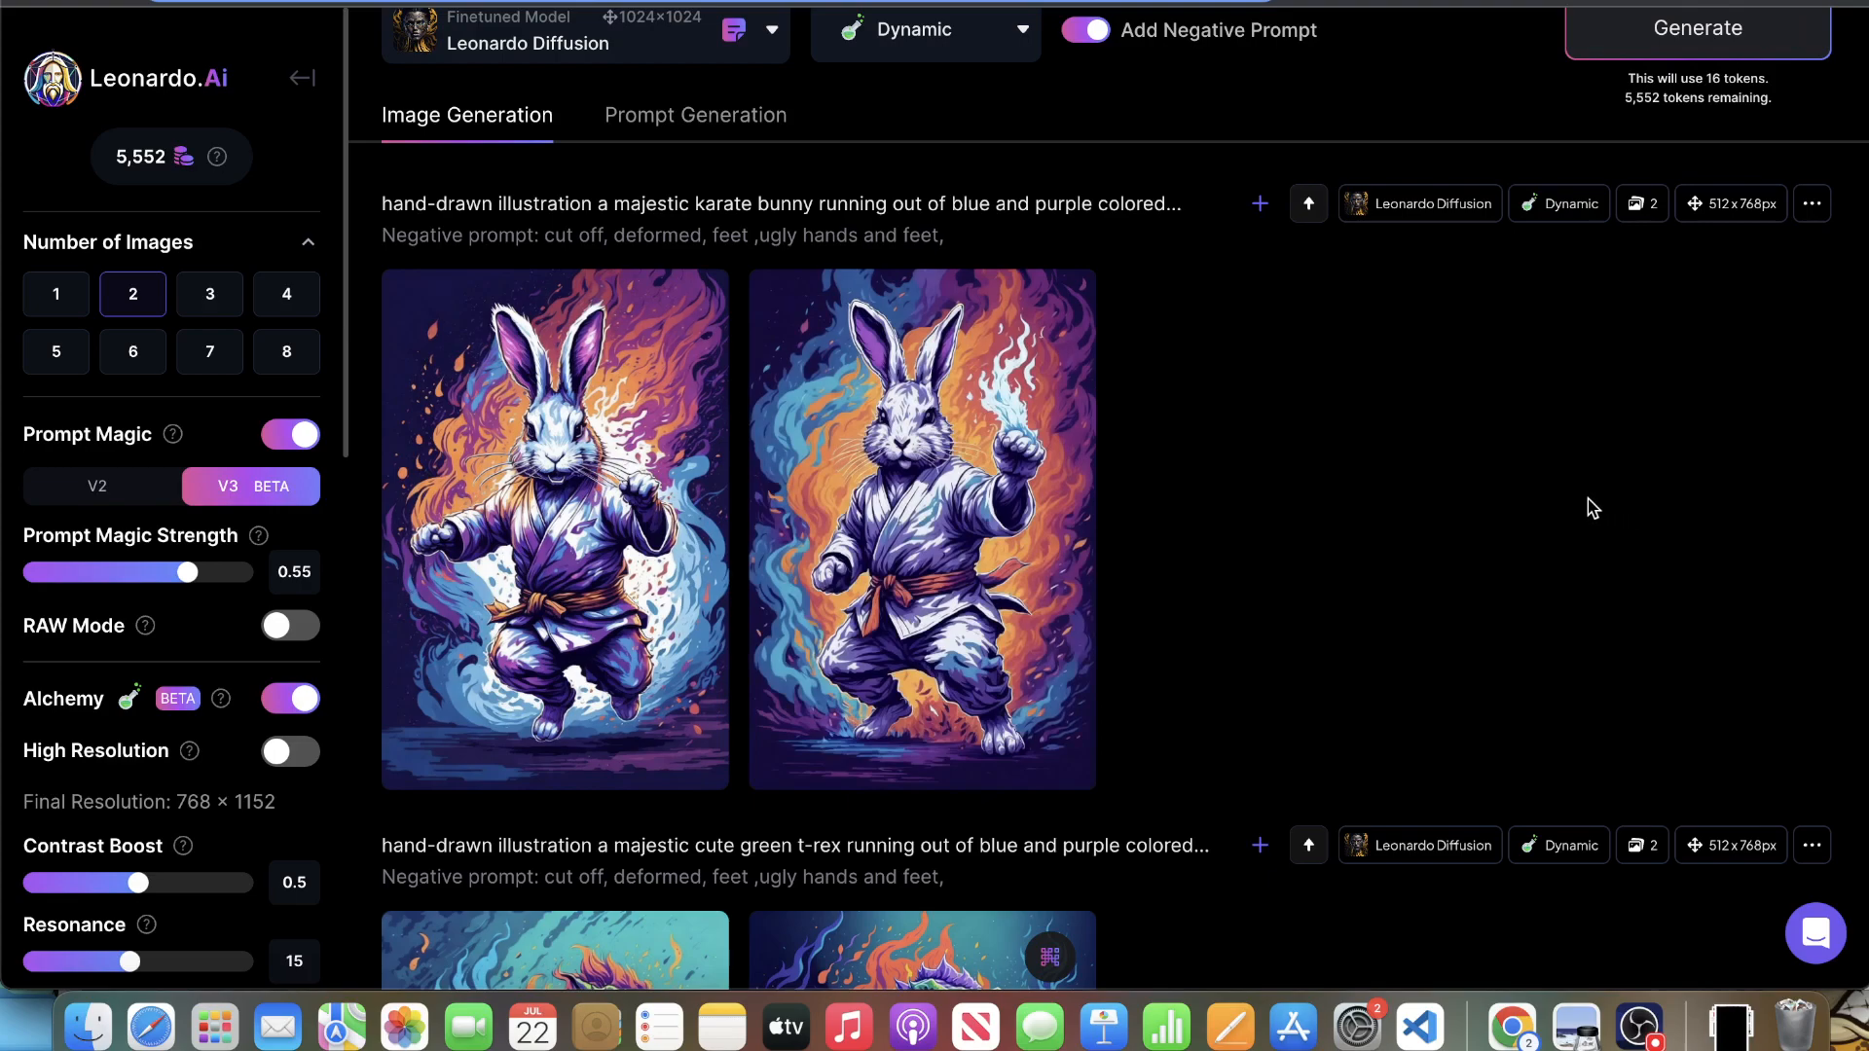
{"action": "left_click", "coordinate": [964, 642]}
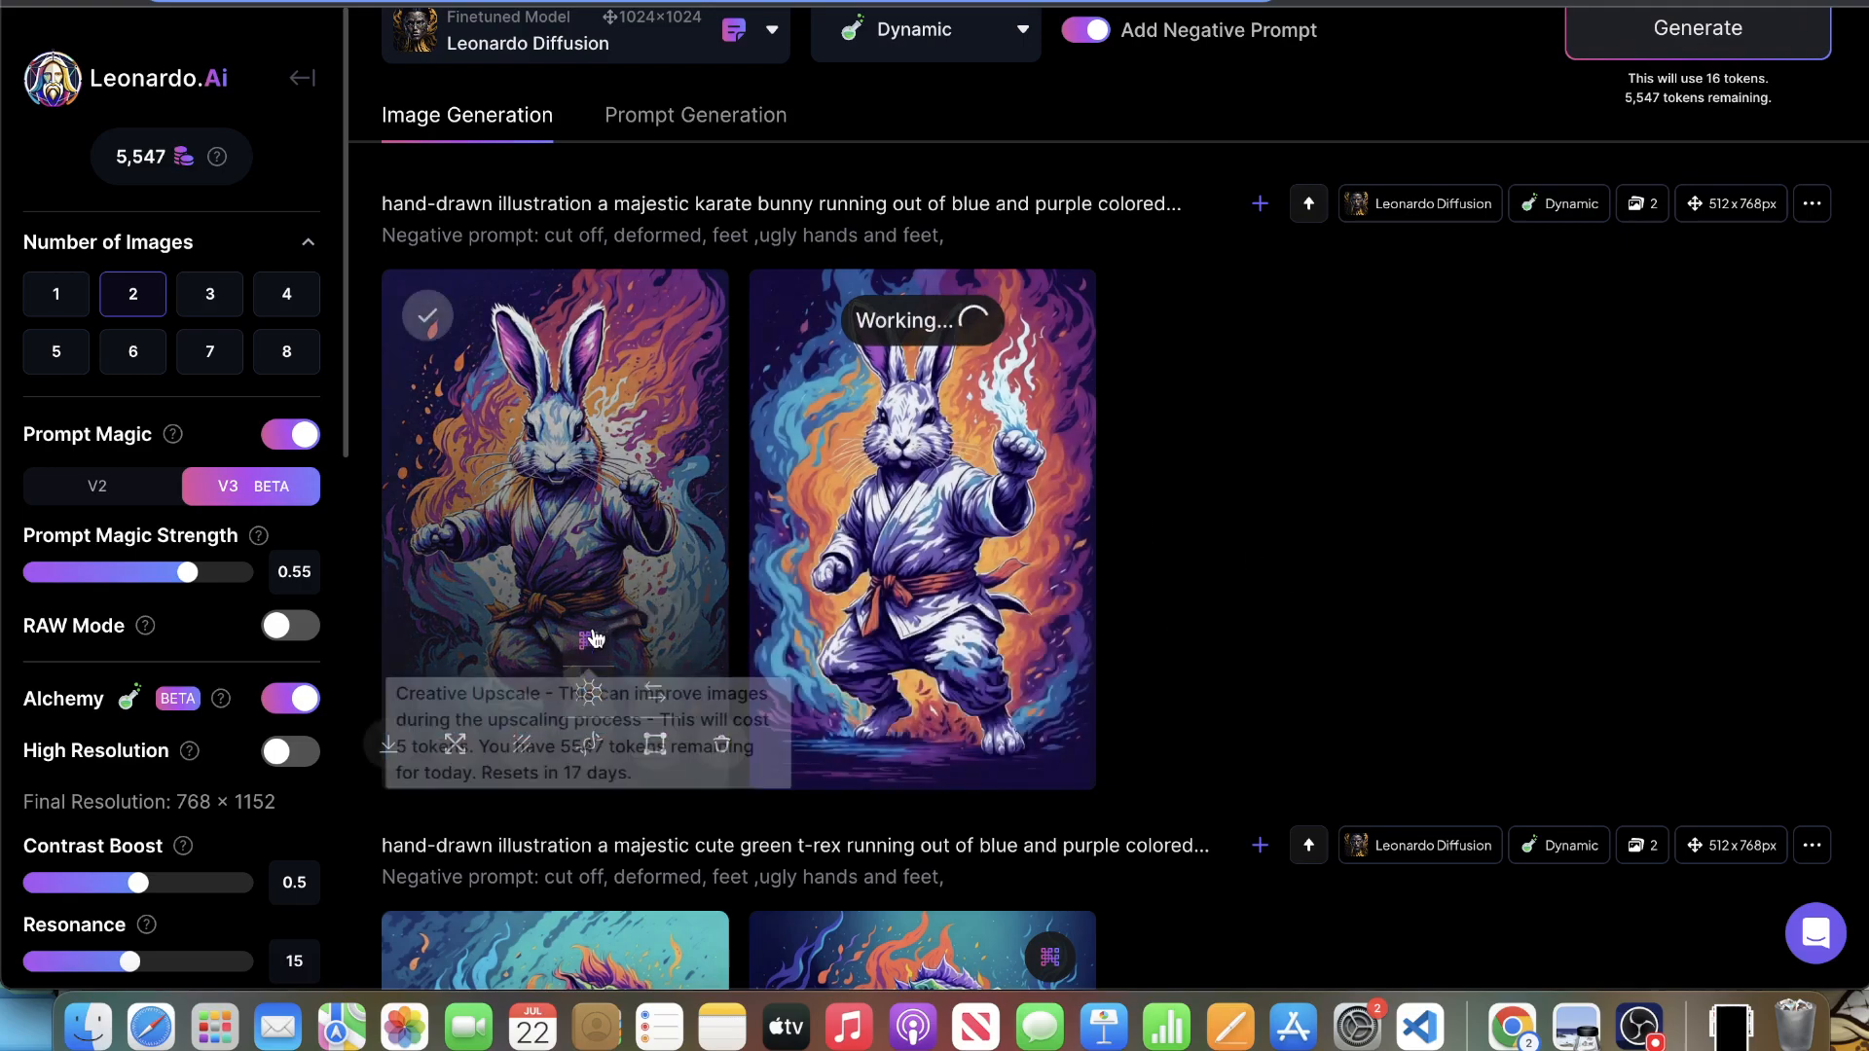
{"action": "left_click", "coordinate": [593, 639]}
- Replace "bunny" with "panda" in the prompt, and generate two karate panda images
{"action": "scroll", "coordinate": [1199, 405], "scroll_direction": "up", "scroll_amount": 4}
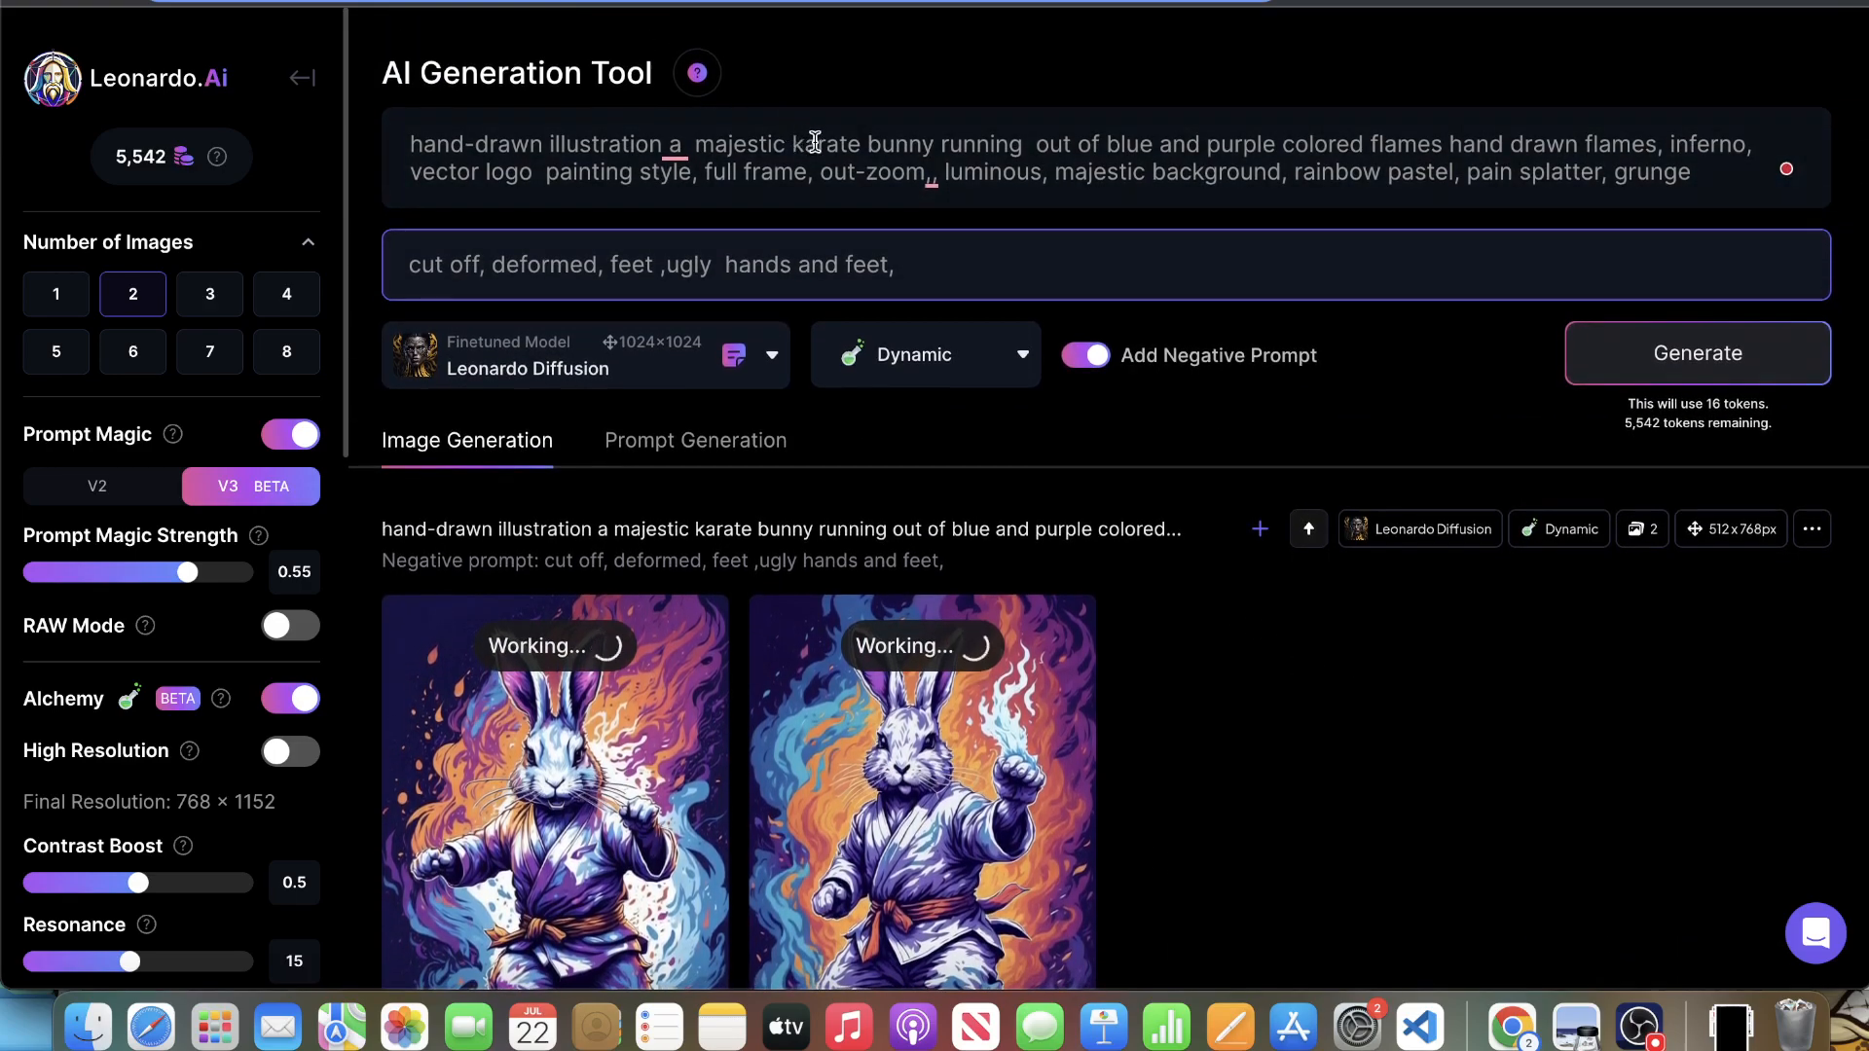
{"action": "left_click", "coordinate": [889, 137]}
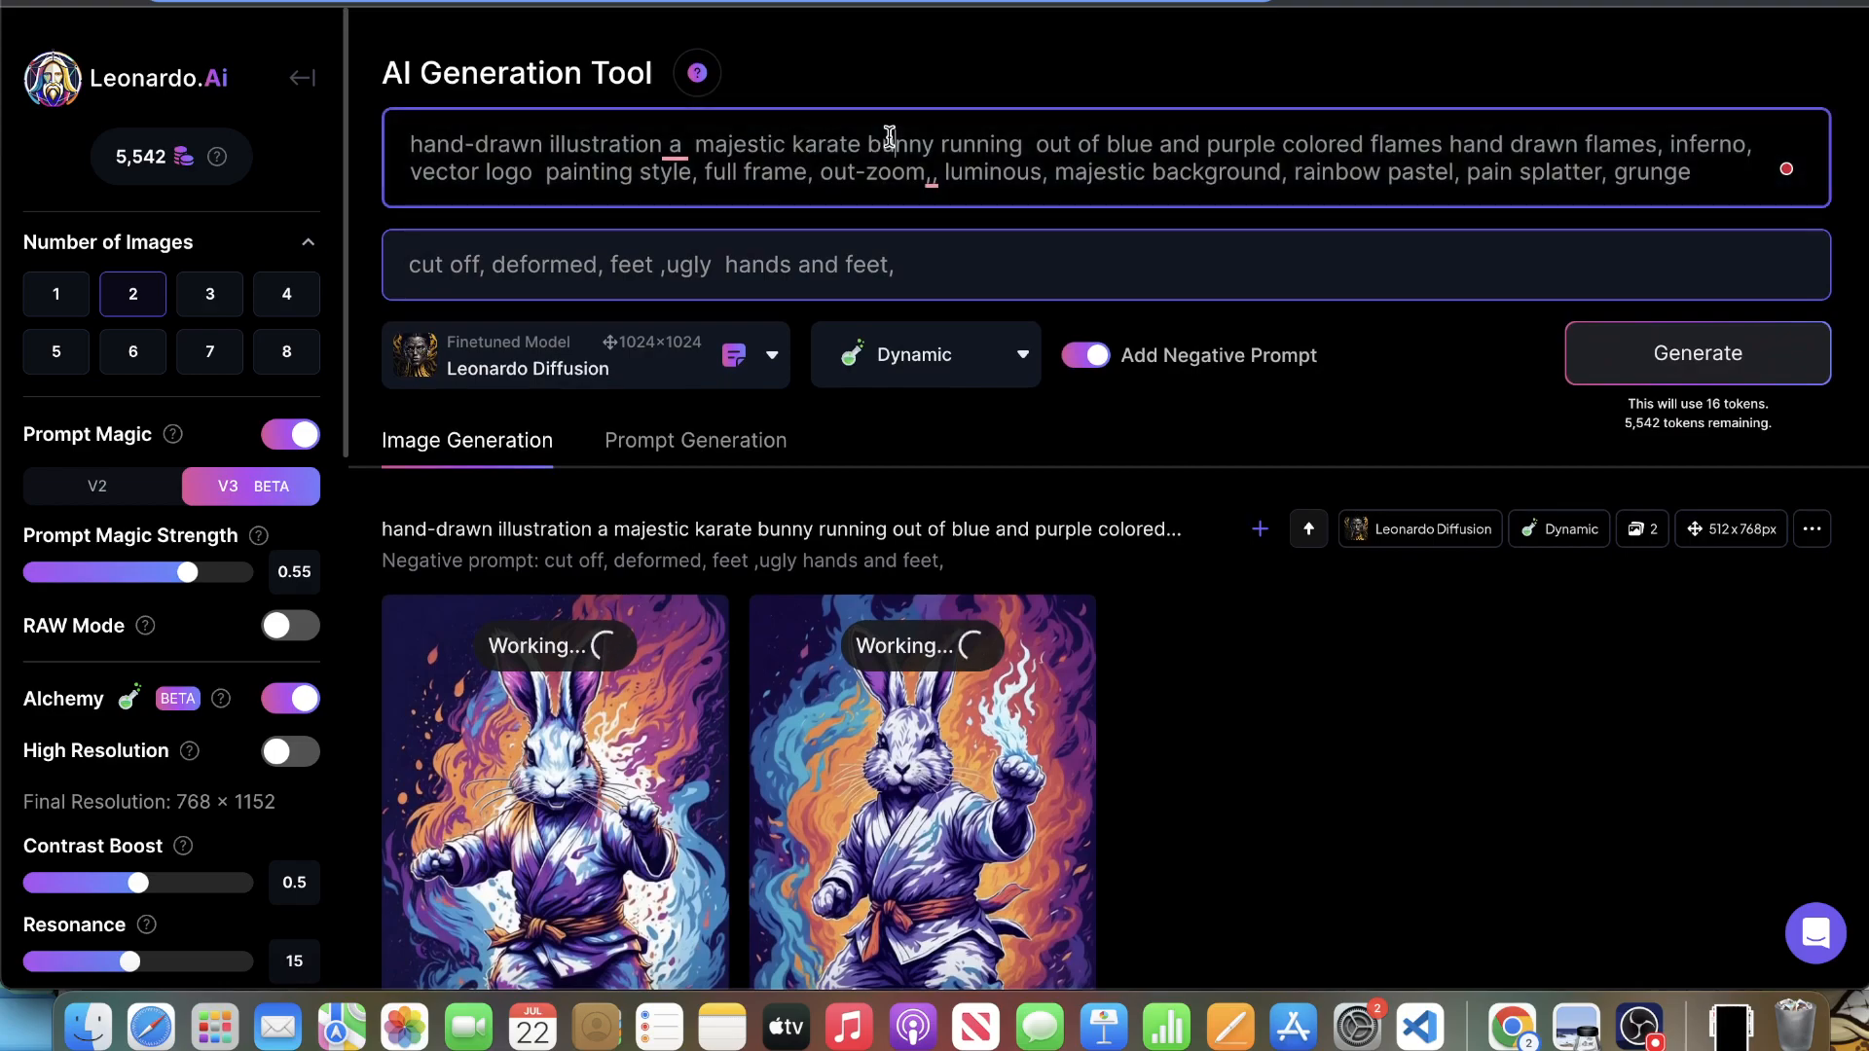
{"action": "double_click", "coordinate": [891, 144]}
{"action": "type", "text": "panda"}
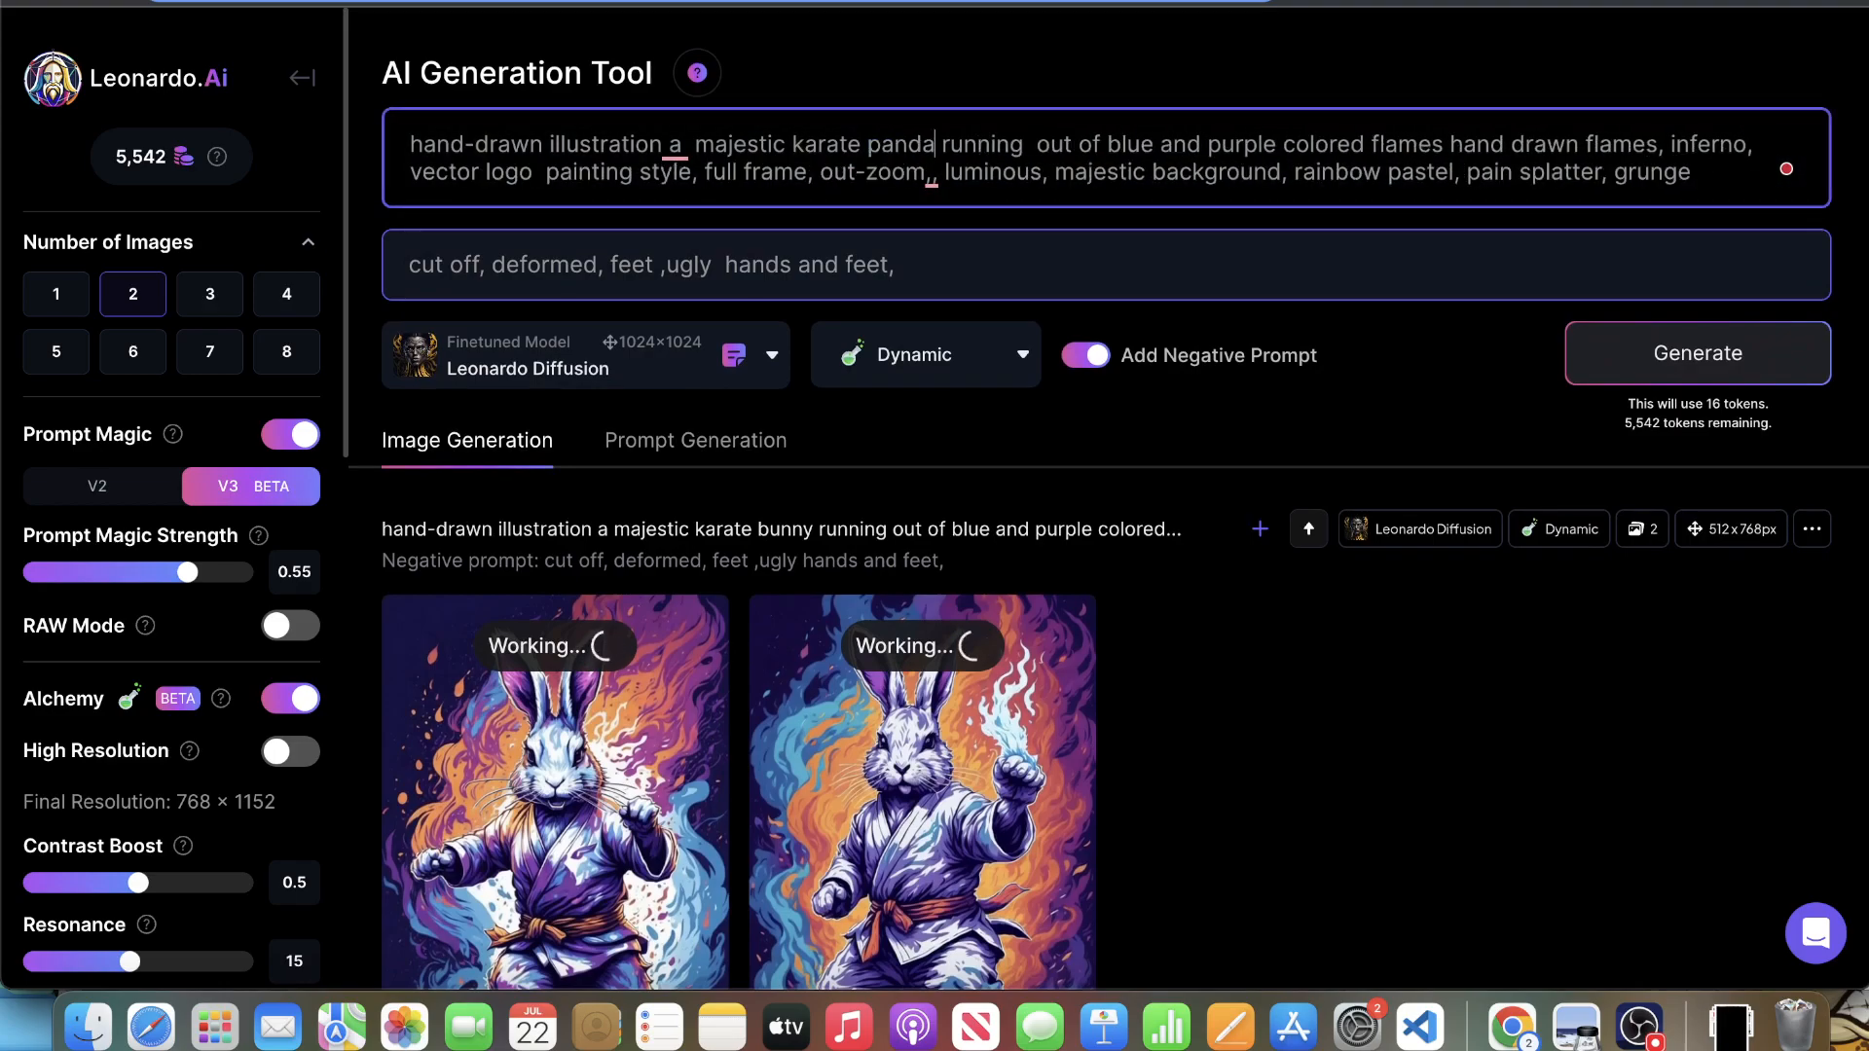
{"action": "left_click", "coordinate": [1693, 356]}
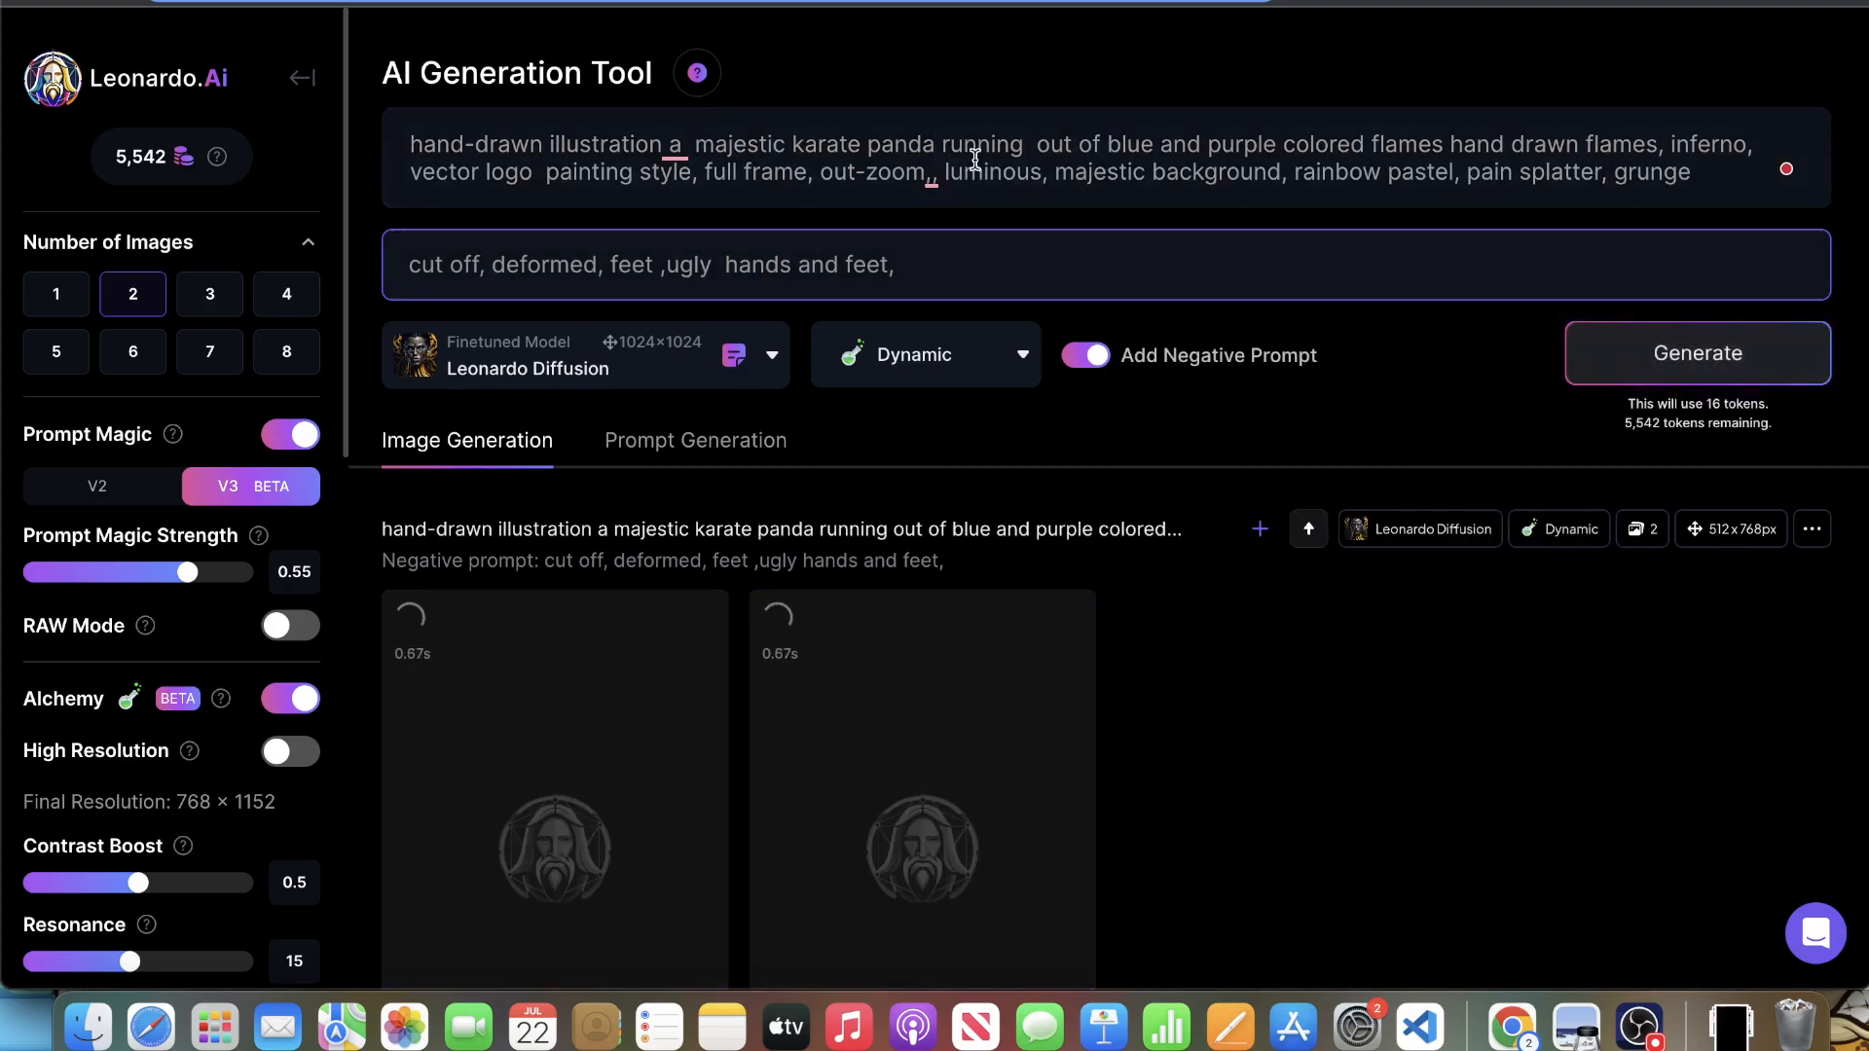
- Replace "panda" with "viper" in the prompt, and generate two karate viper images
{"action": "double_click", "coordinate": [903, 148]}
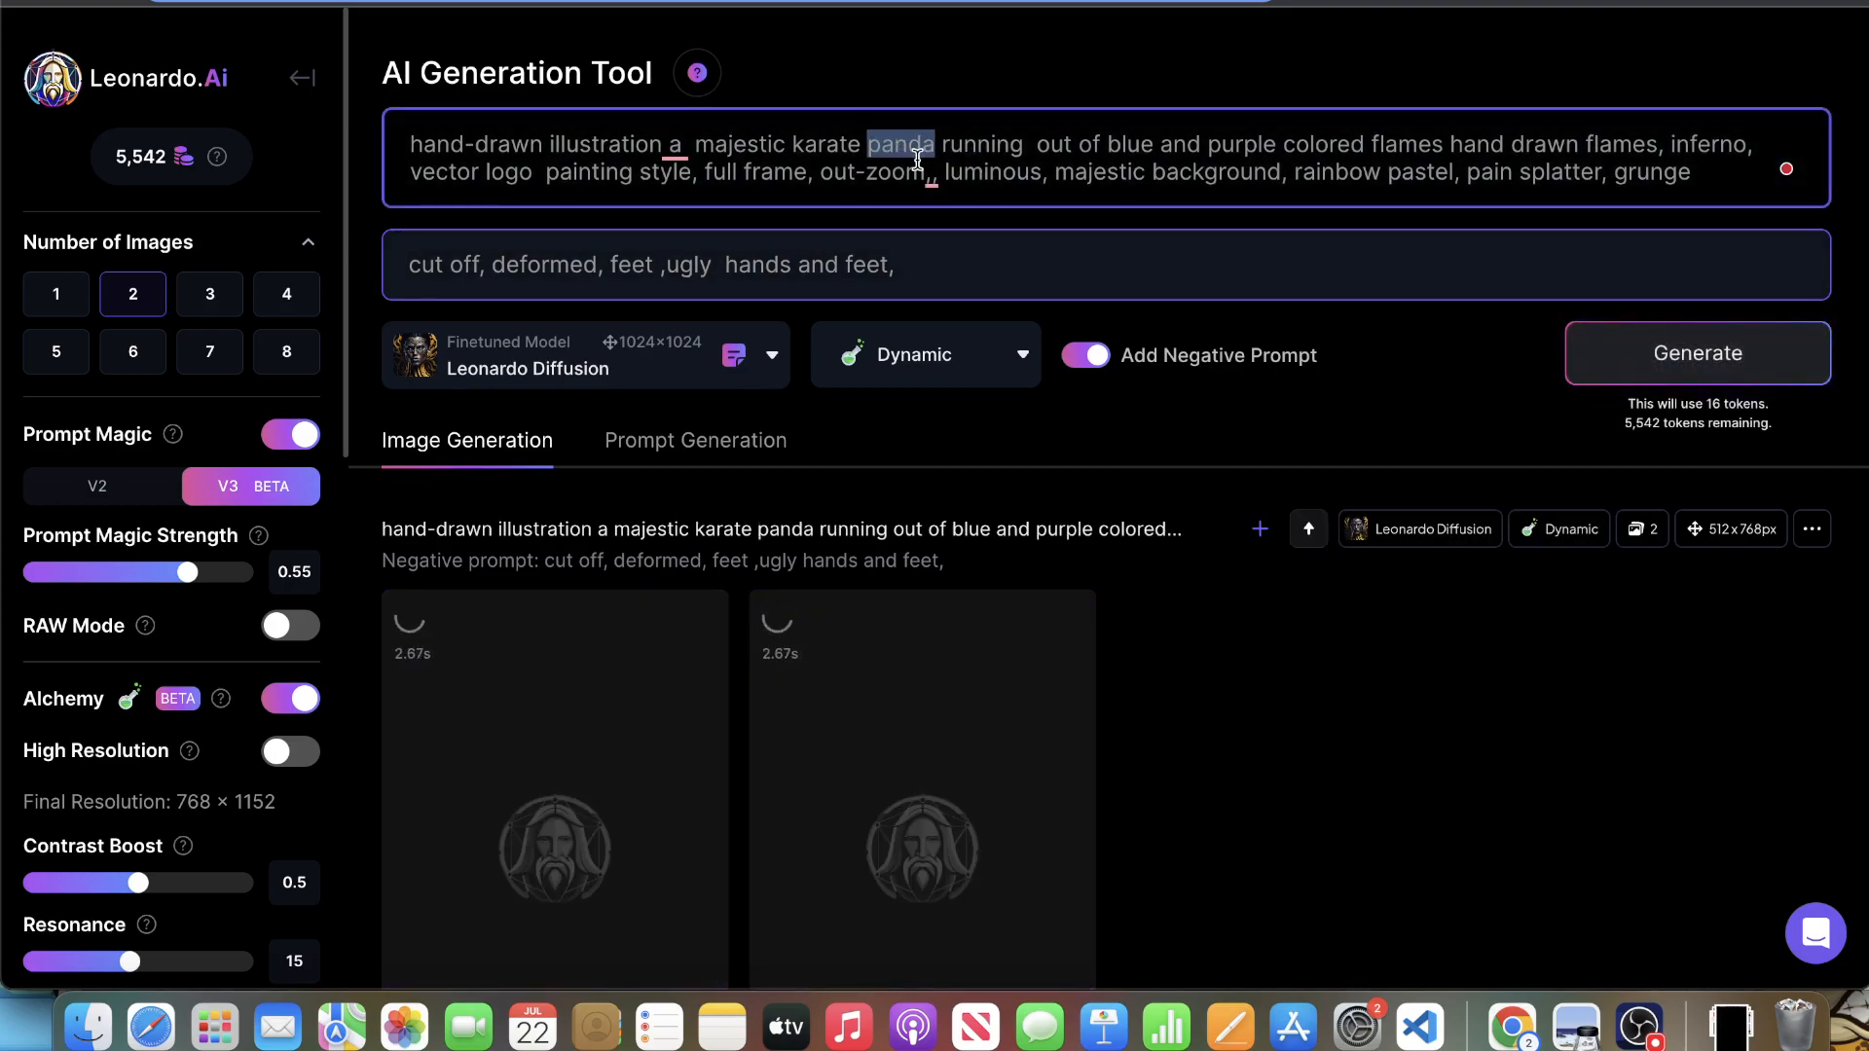
{"action": "key", "text": "BackSpace"}
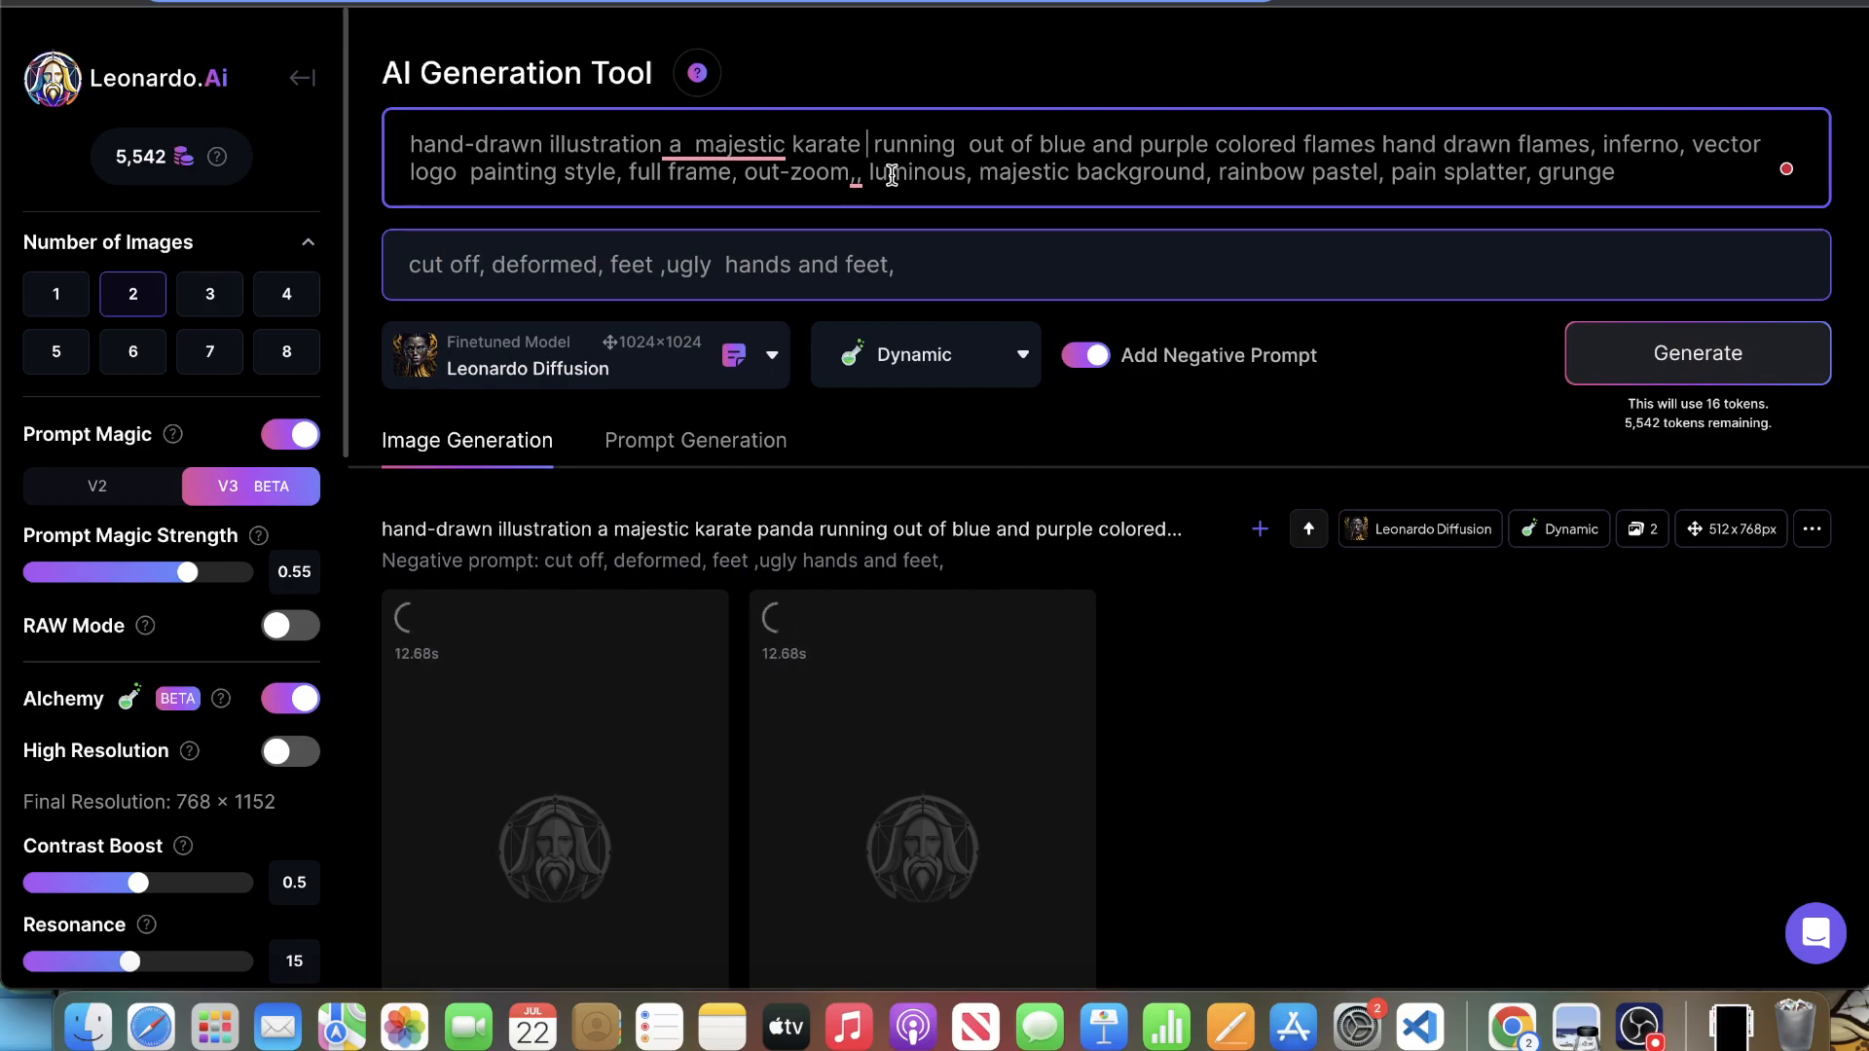
{"action": "type", "text": "viper"}
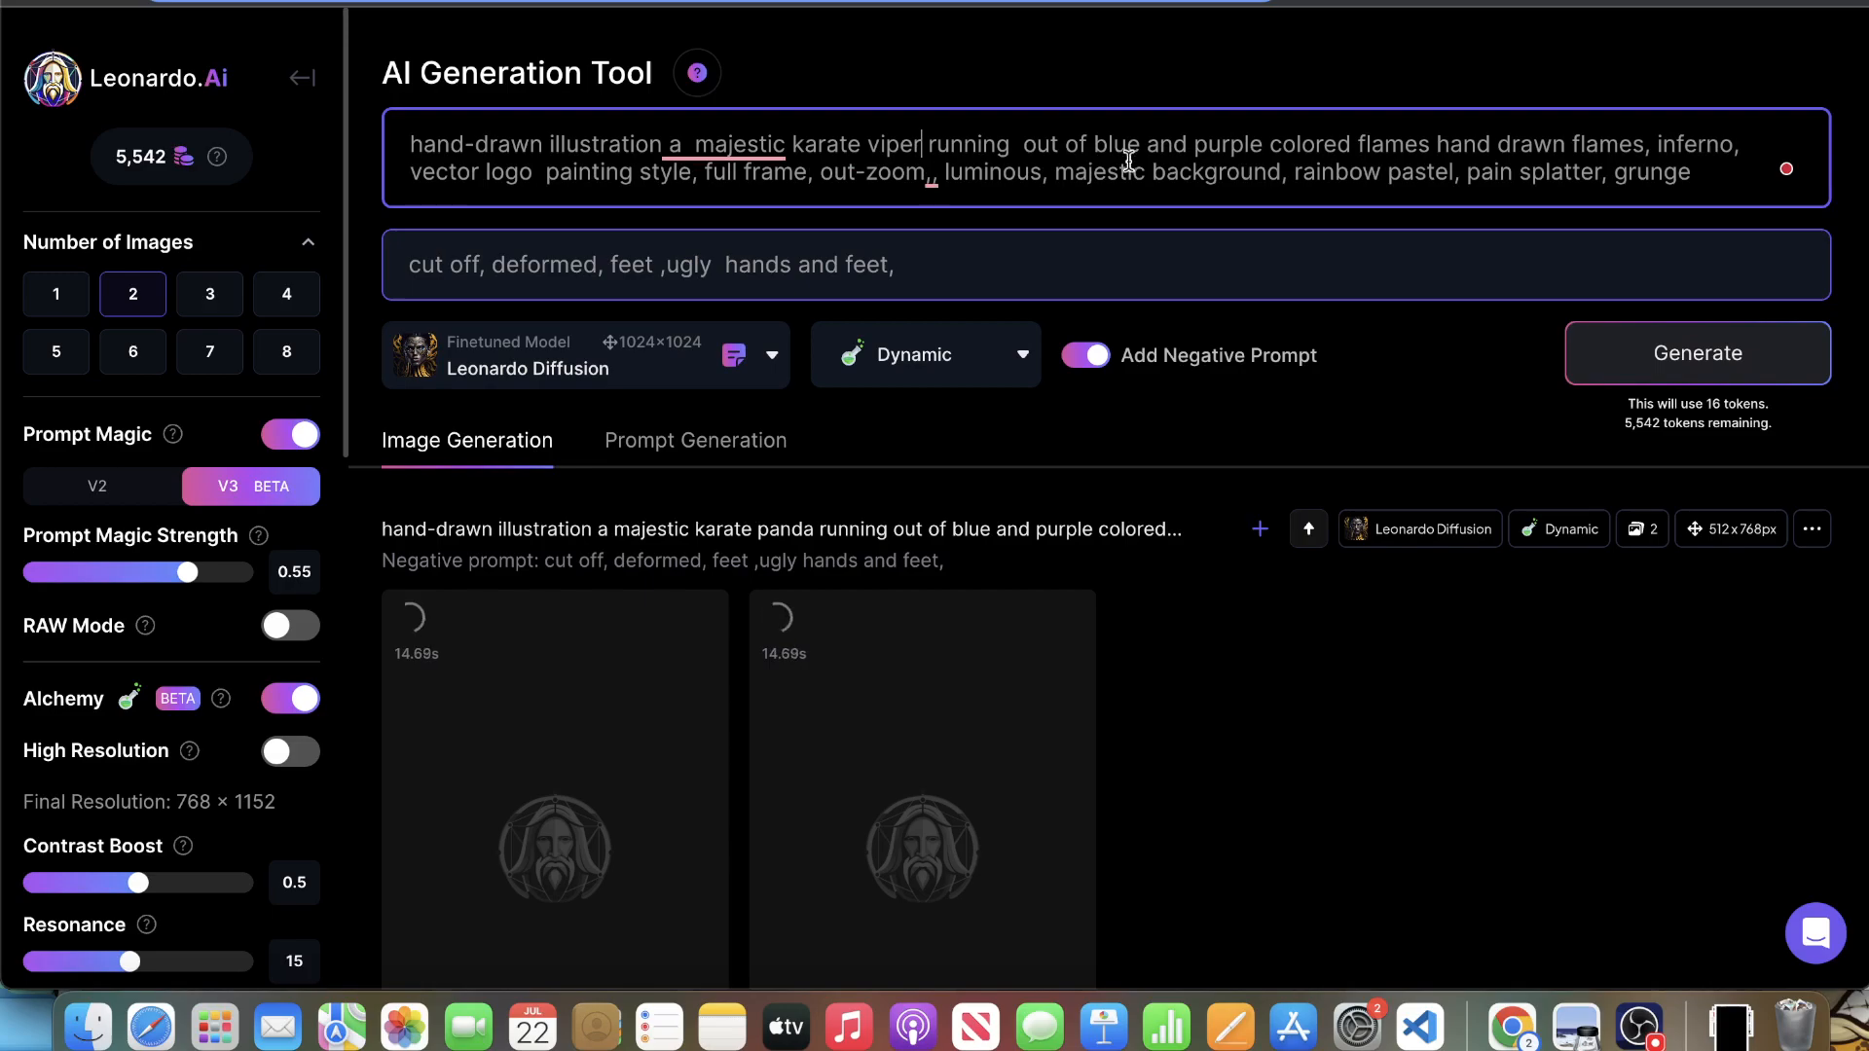
{"action": "left_click", "coordinate": [1698, 352]}
- Apply Creative Upscale to both generated karate panda images
{"action": "scroll", "coordinate": [1508, 284], "scroll_direction": "down", "scroll_amount": 9}
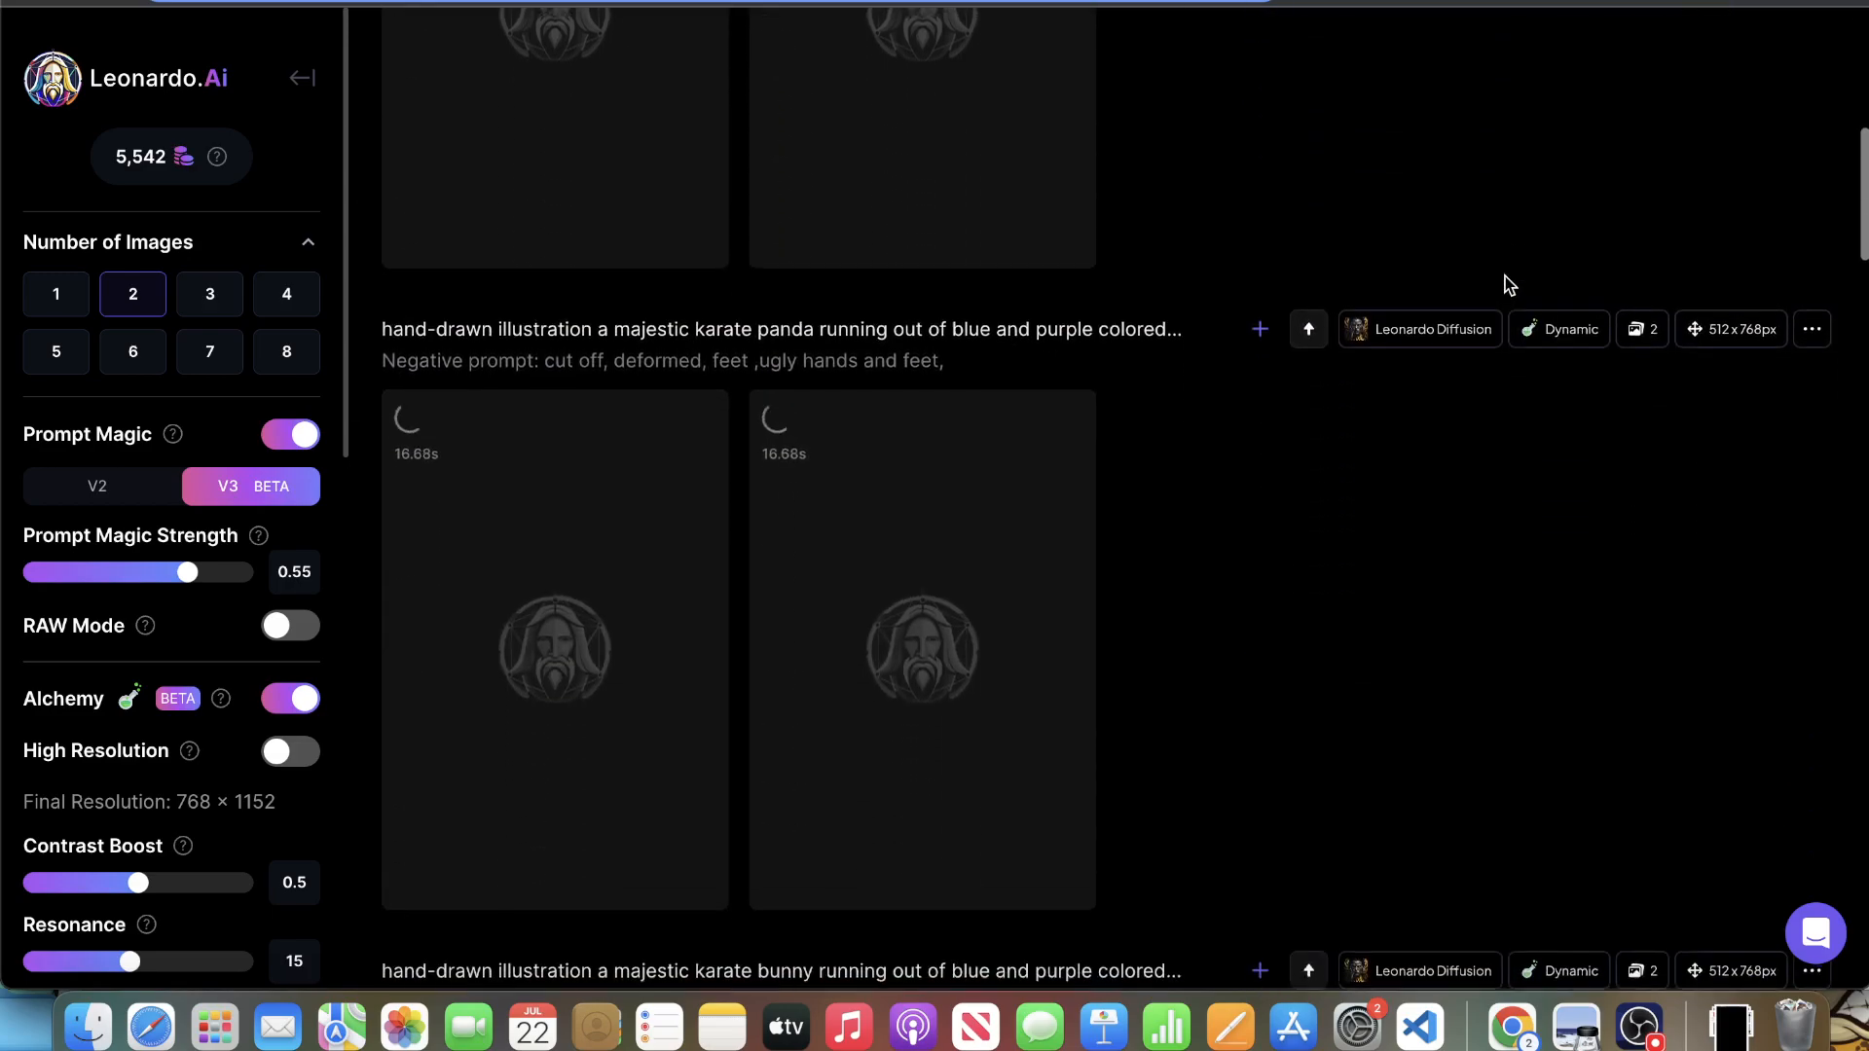
{"action": "scroll", "coordinate": [1507, 282], "scroll_direction": "up", "scroll_amount": 6}
{"action": "scroll", "coordinate": [1497, 273], "scroll_direction": "down", "scroll_amount": 12}
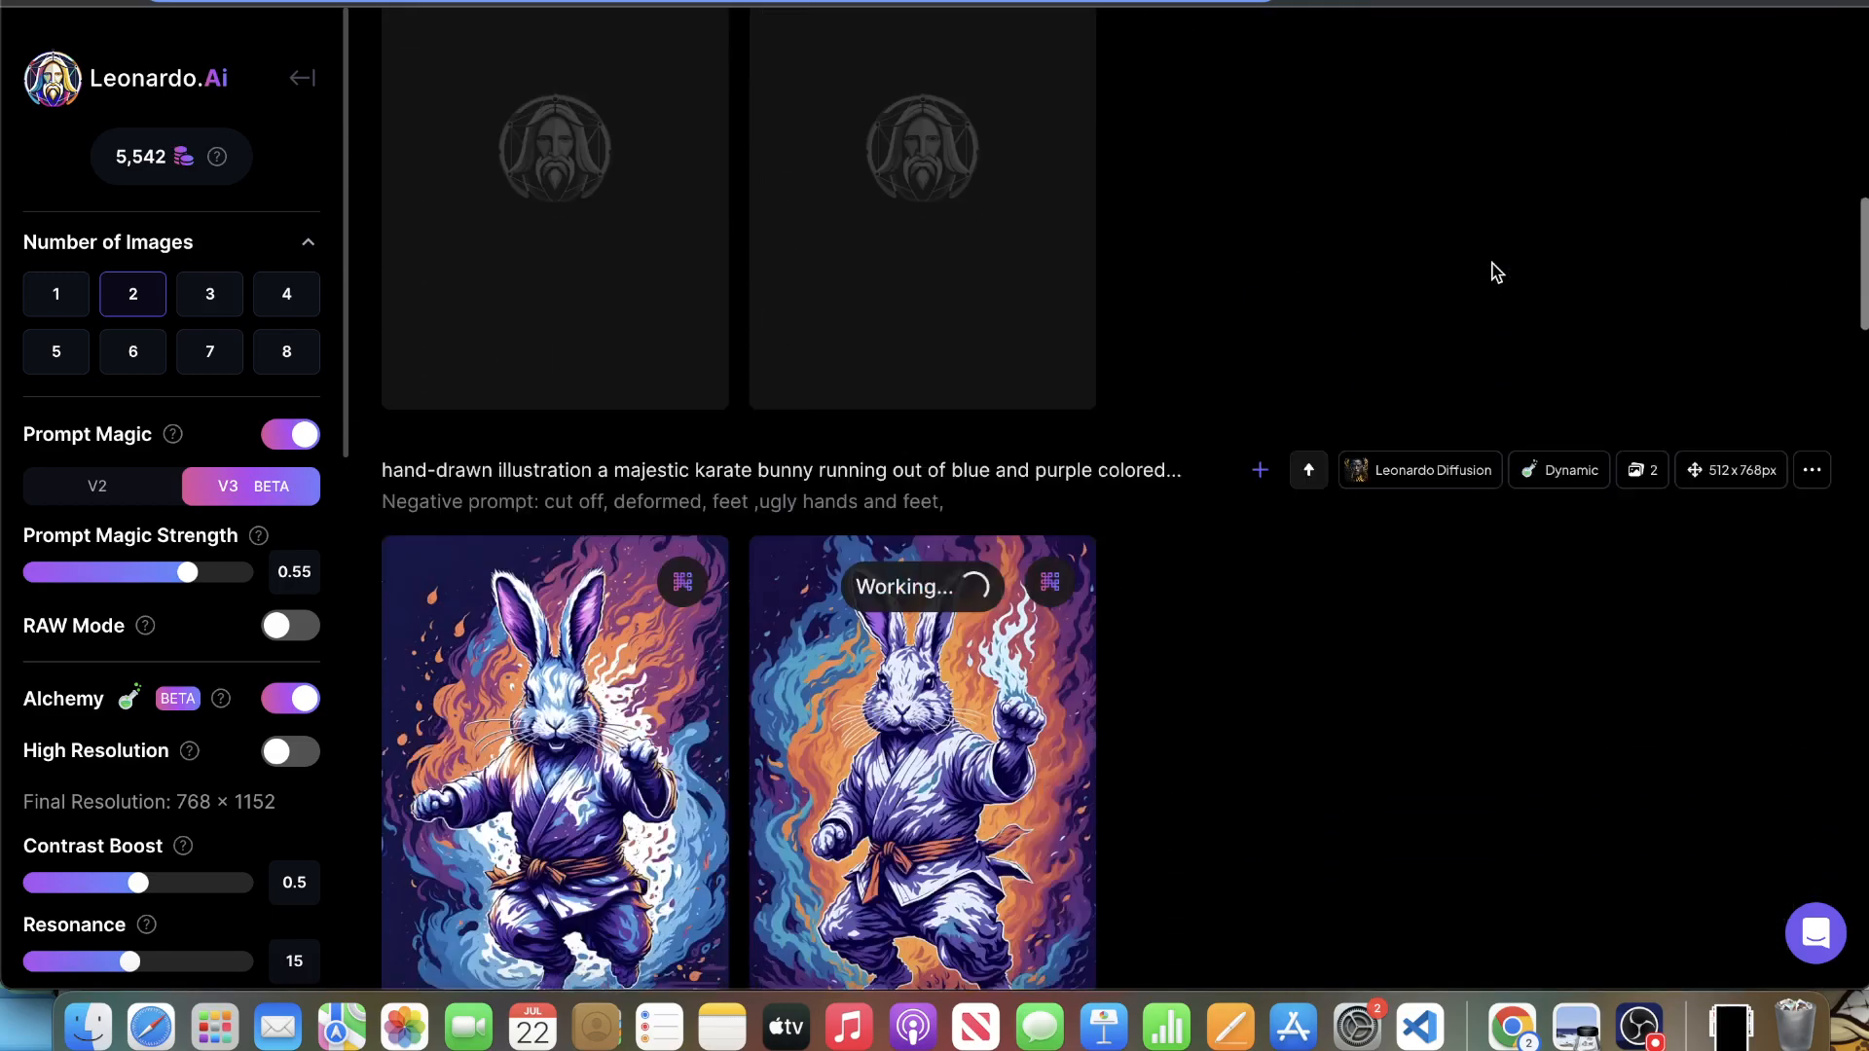
{"action": "scroll", "coordinate": [1411, 341], "scroll_direction": "up", "scroll_amount": 15}
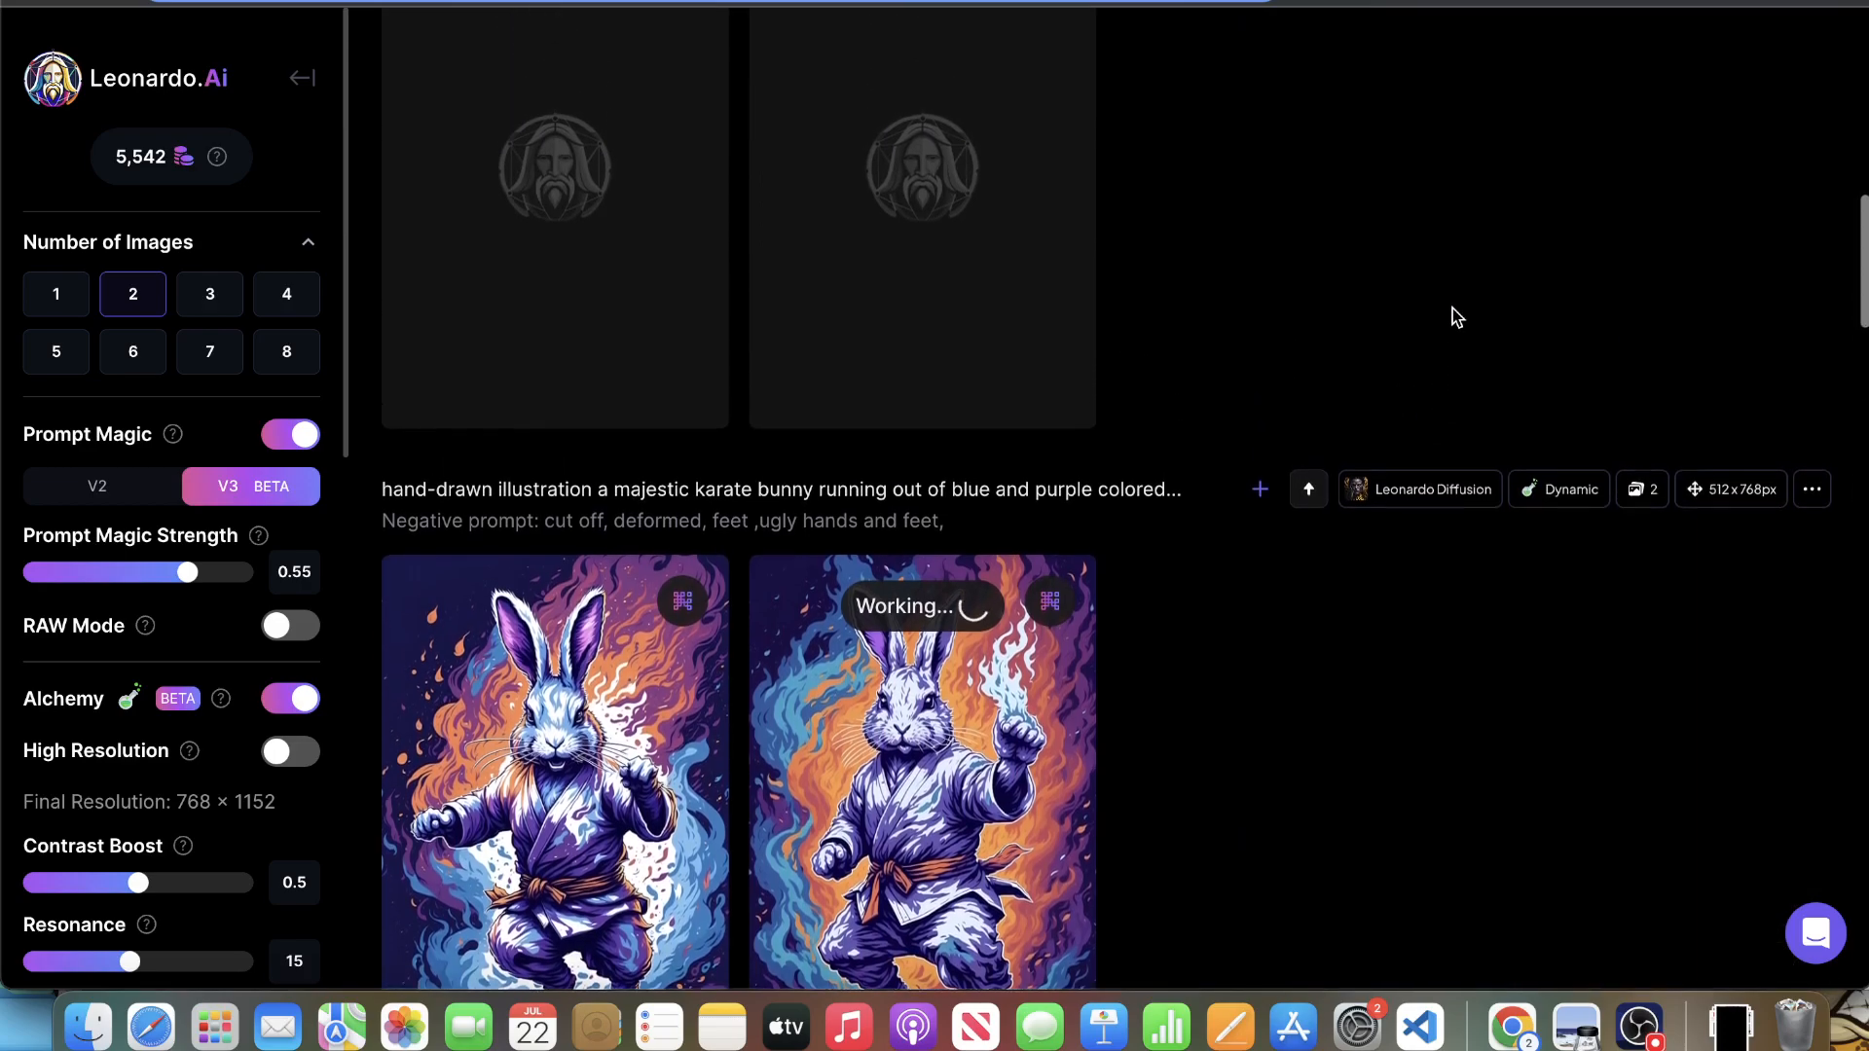
{"action": "scroll", "coordinate": [1439, 313], "scroll_direction": "down", "scroll_amount": 10}
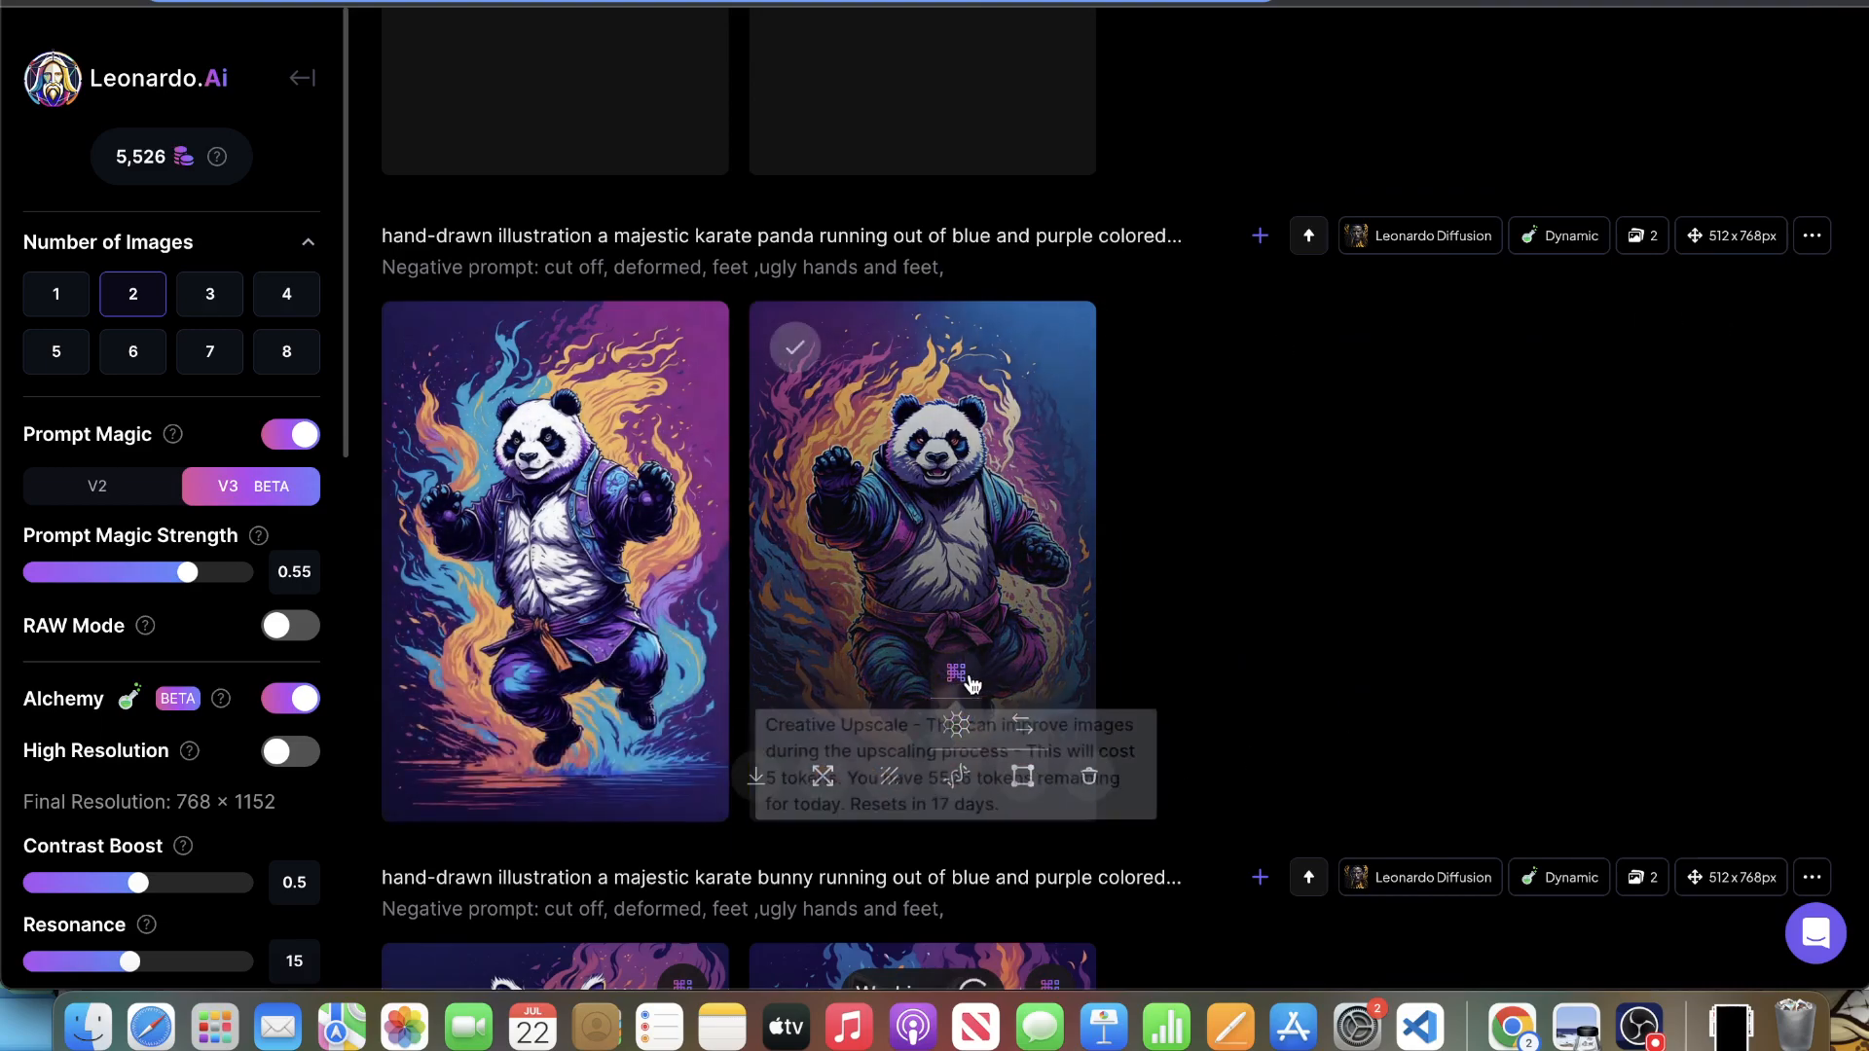
{"action": "left_click", "coordinate": [958, 774]}
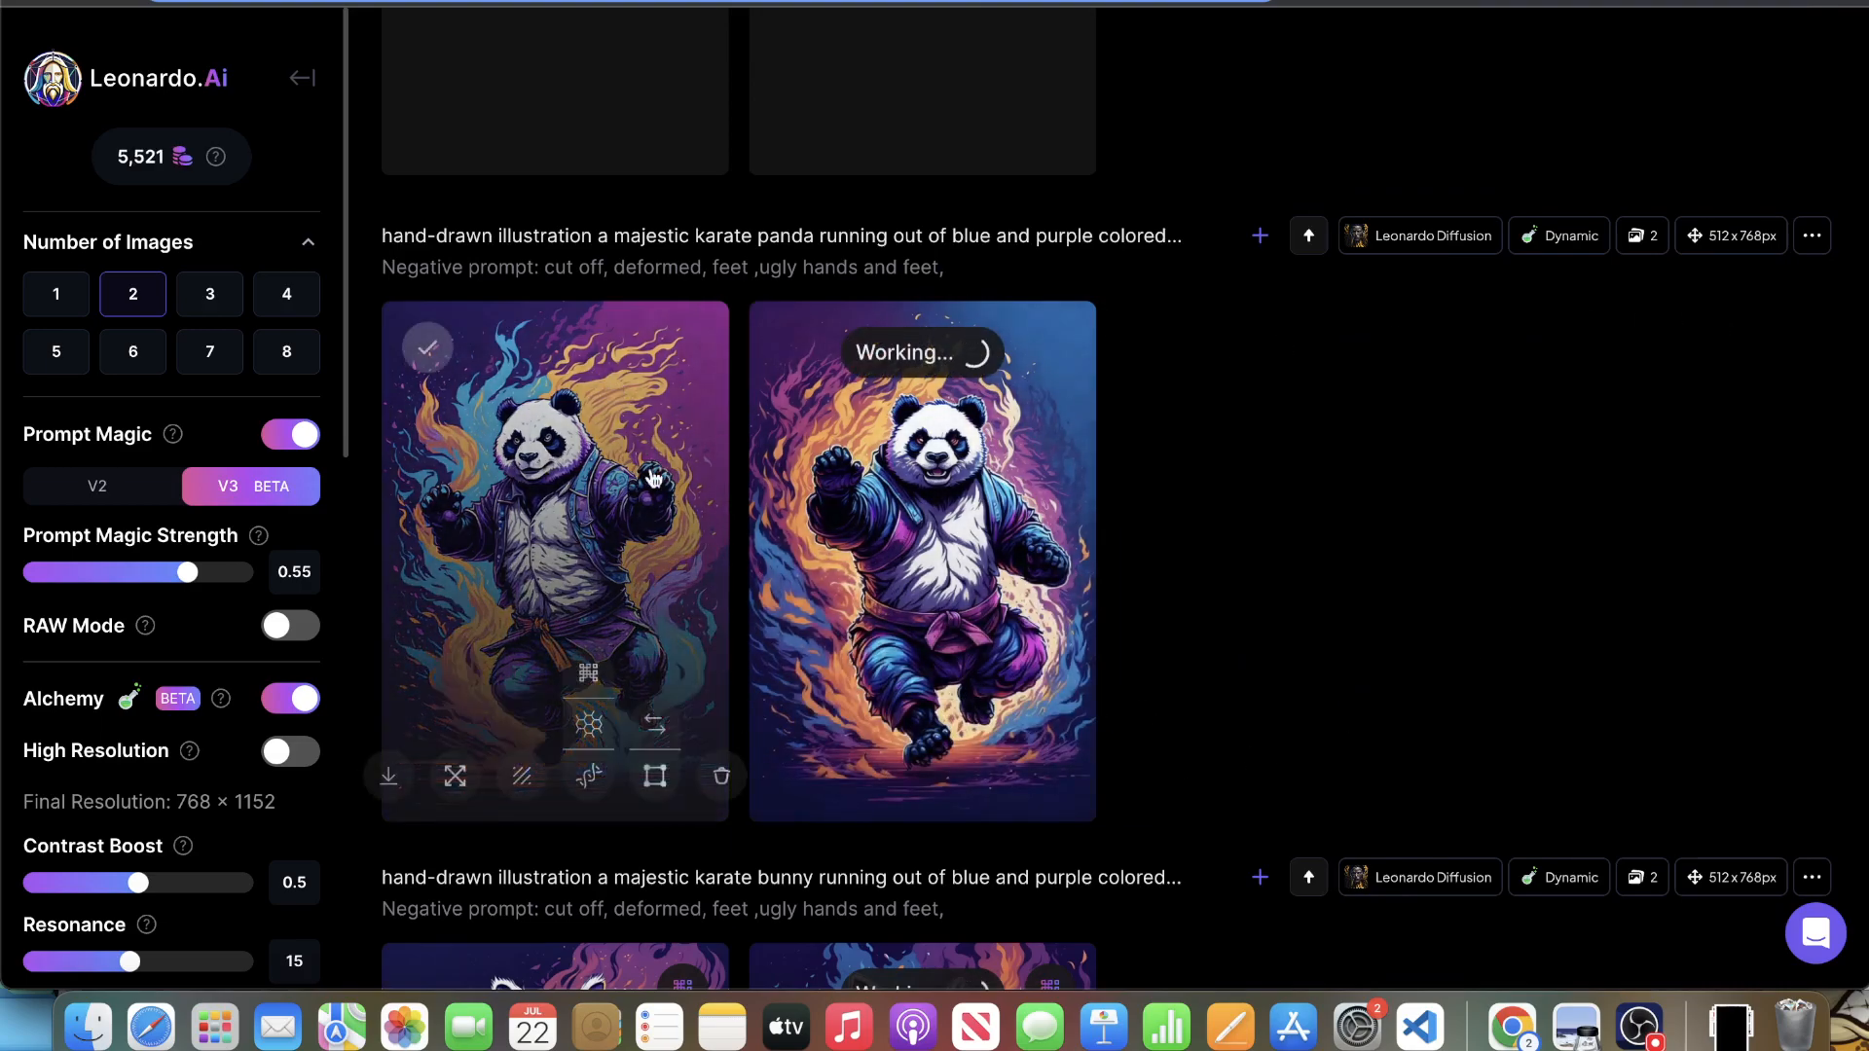
{"action": "left_click", "coordinate": [589, 776]}
- Look over the karate panda and karate bunny images and check the progress of the karate viper generation
{"action": "scroll", "coordinate": [1480, 405], "scroll_direction": "down", "scroll_amount": 2}
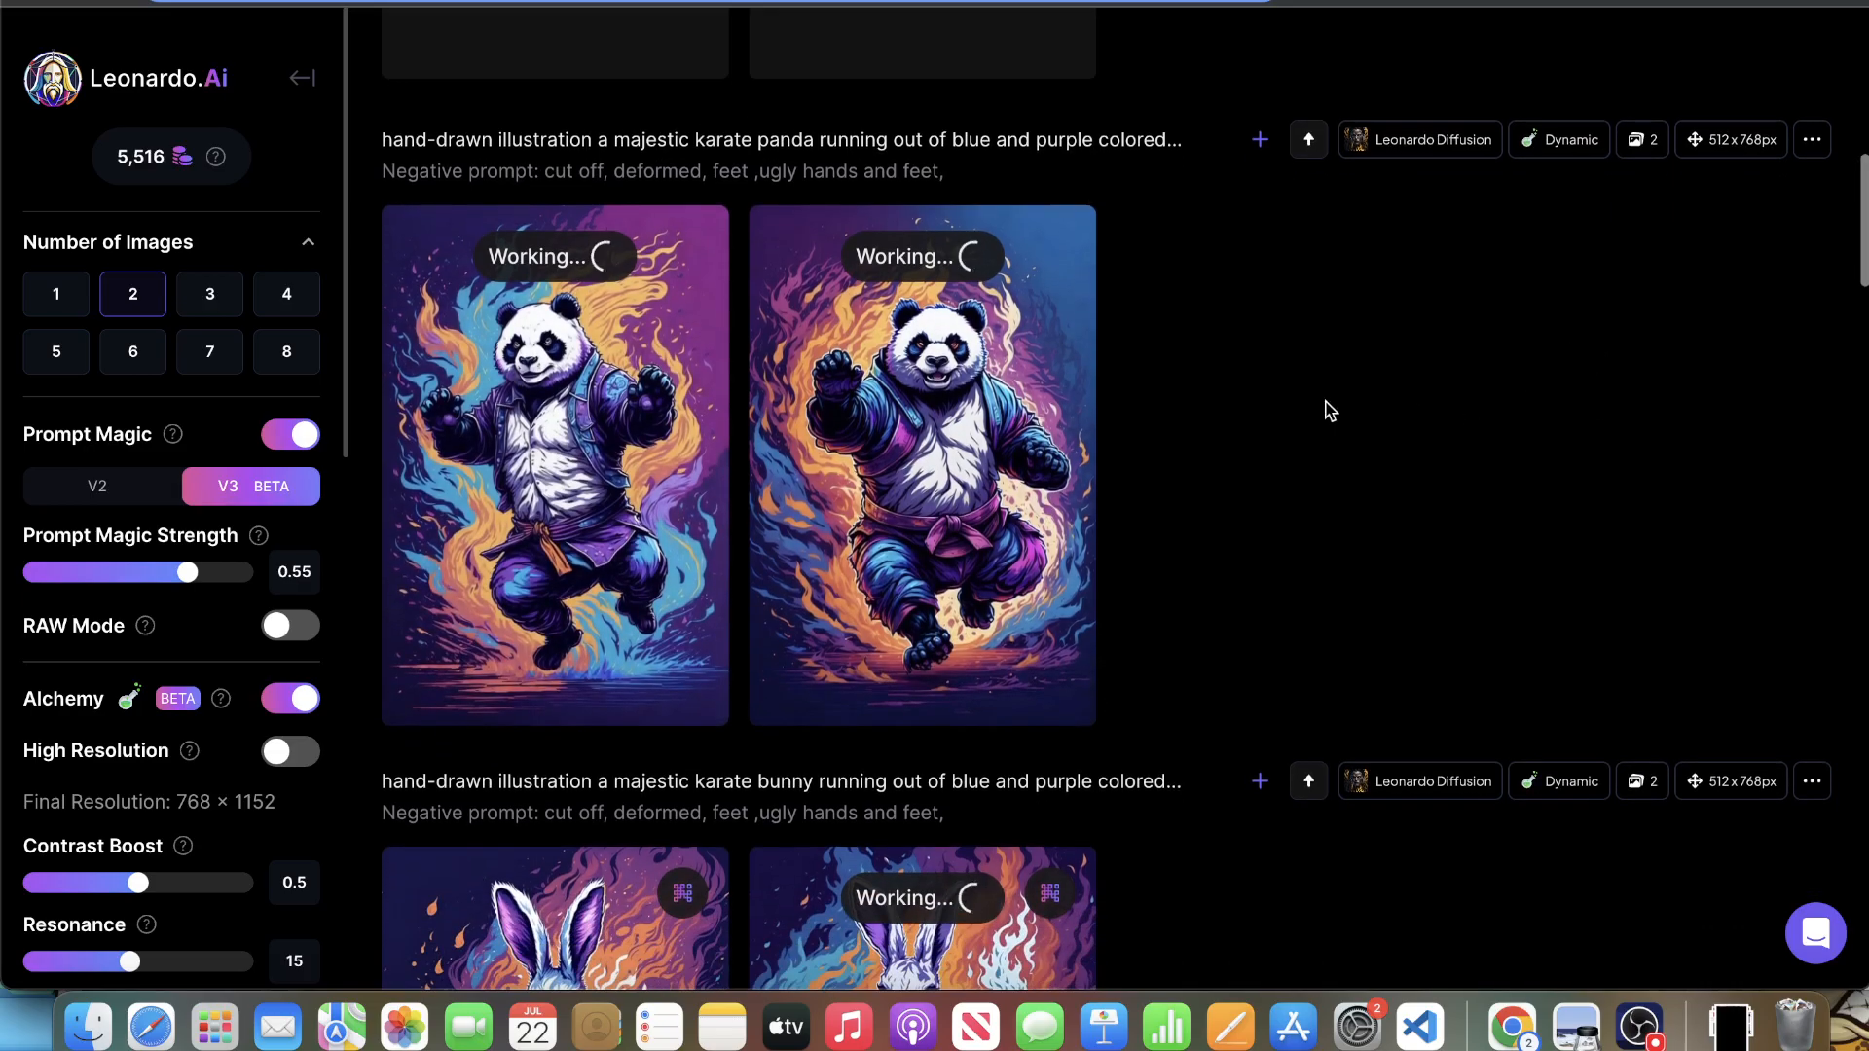
{"action": "scroll", "coordinate": [1309, 429], "scroll_direction": "down", "scroll_amount": 7}
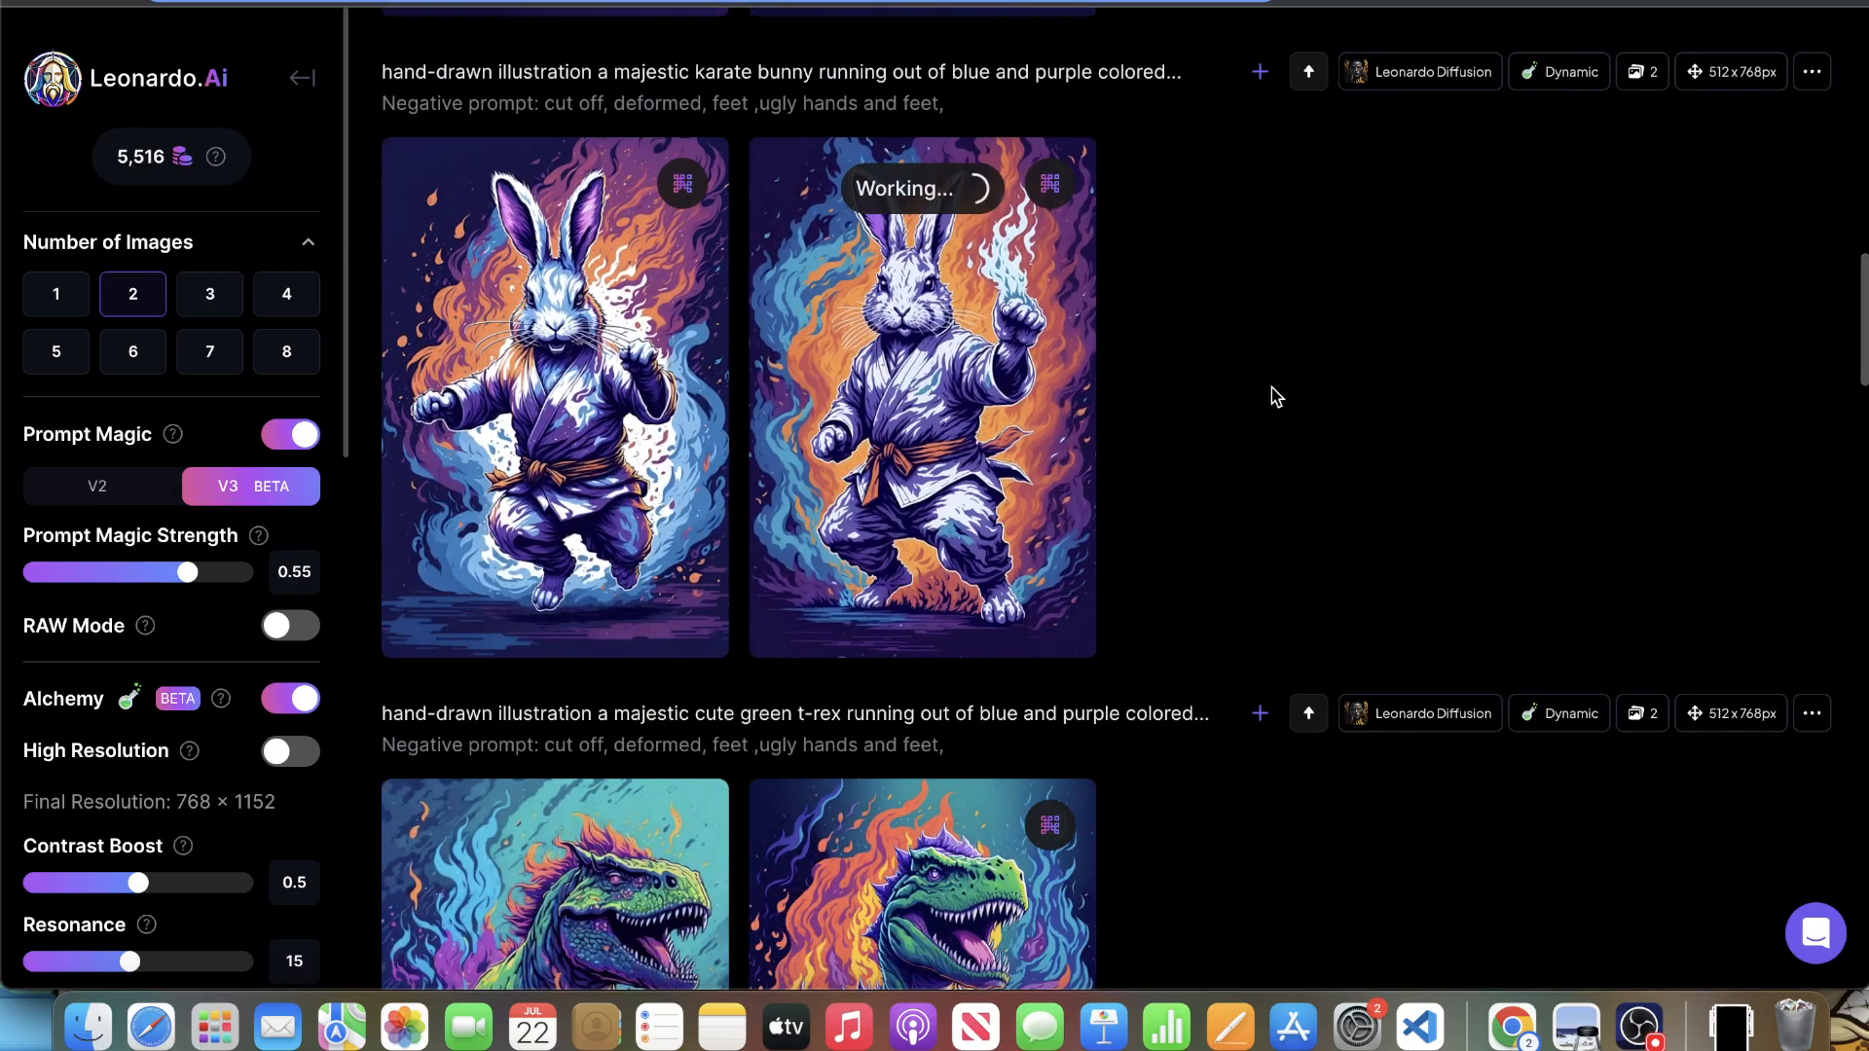
{"action": "scroll", "coordinate": [1279, 375], "scroll_direction": "up", "scroll_amount": 12}
{"action": "scroll", "coordinate": [1281, 382], "scroll_direction": "up", "scroll_amount": 5}
{"action": "scroll", "coordinate": [1284, 383], "scroll_direction": "down", "scroll_amount": 7}
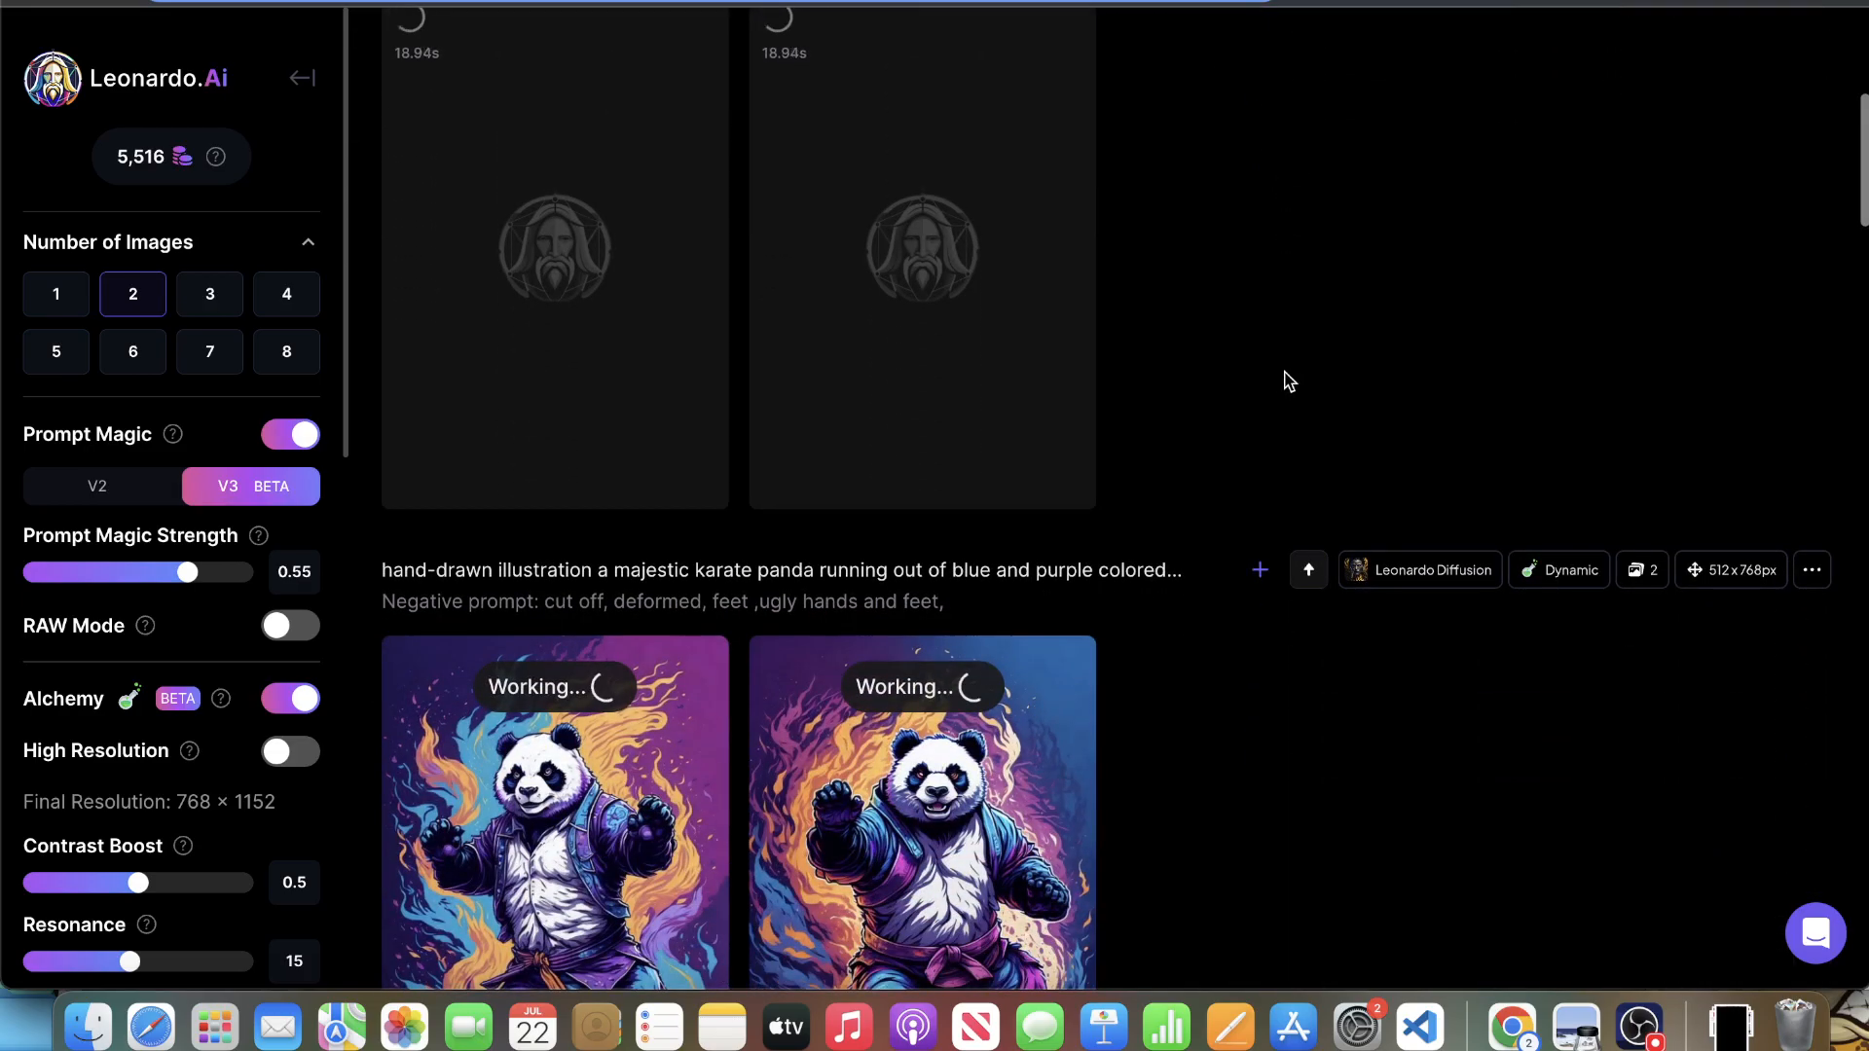
{"action": "scroll", "coordinate": [896, 292], "scroll_direction": "up", "scroll_amount": 4}
{"action": "scroll", "coordinate": [905, 284], "scroll_direction": "up", "scroll_amount": 3}
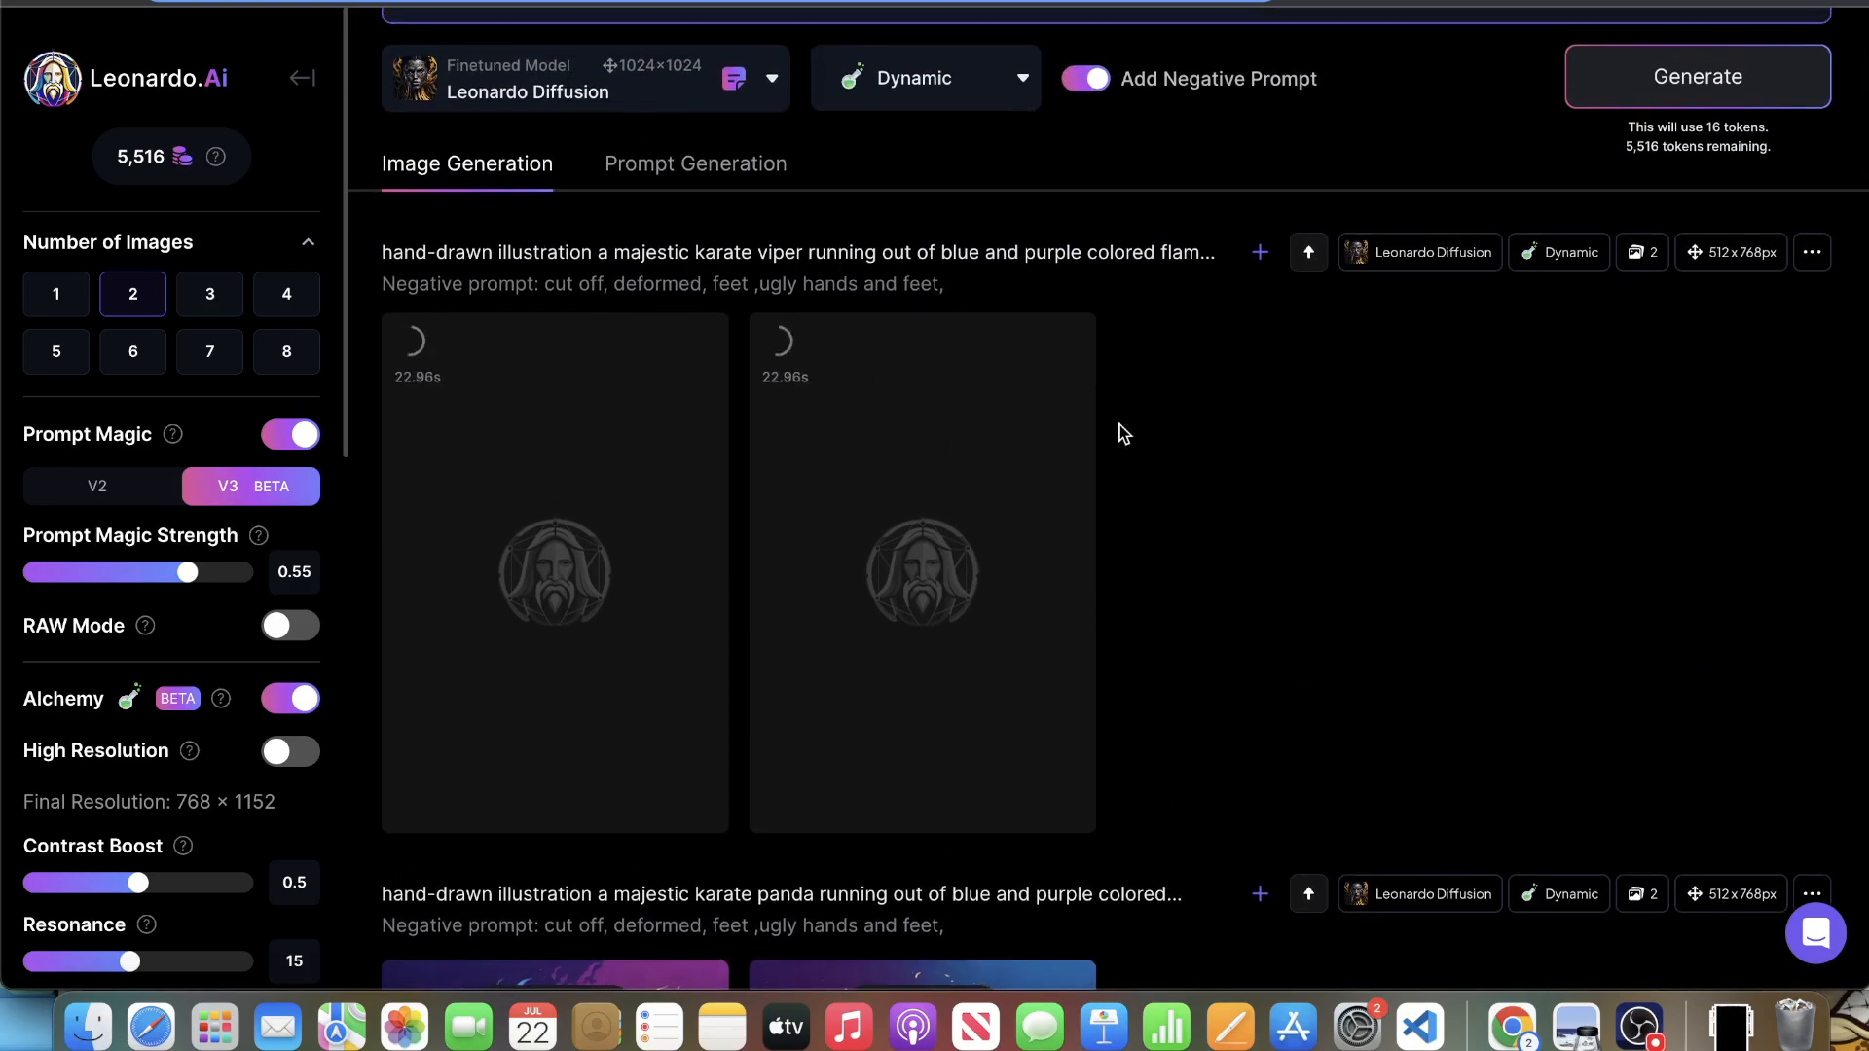
- Change "karate viper" to "karateox" in the prompt, and generate two images
{"action": "scroll", "coordinate": [1035, 387], "scroll_direction": "up", "scroll_amount": 6}
{"action": "double_click", "coordinate": [891, 143]}
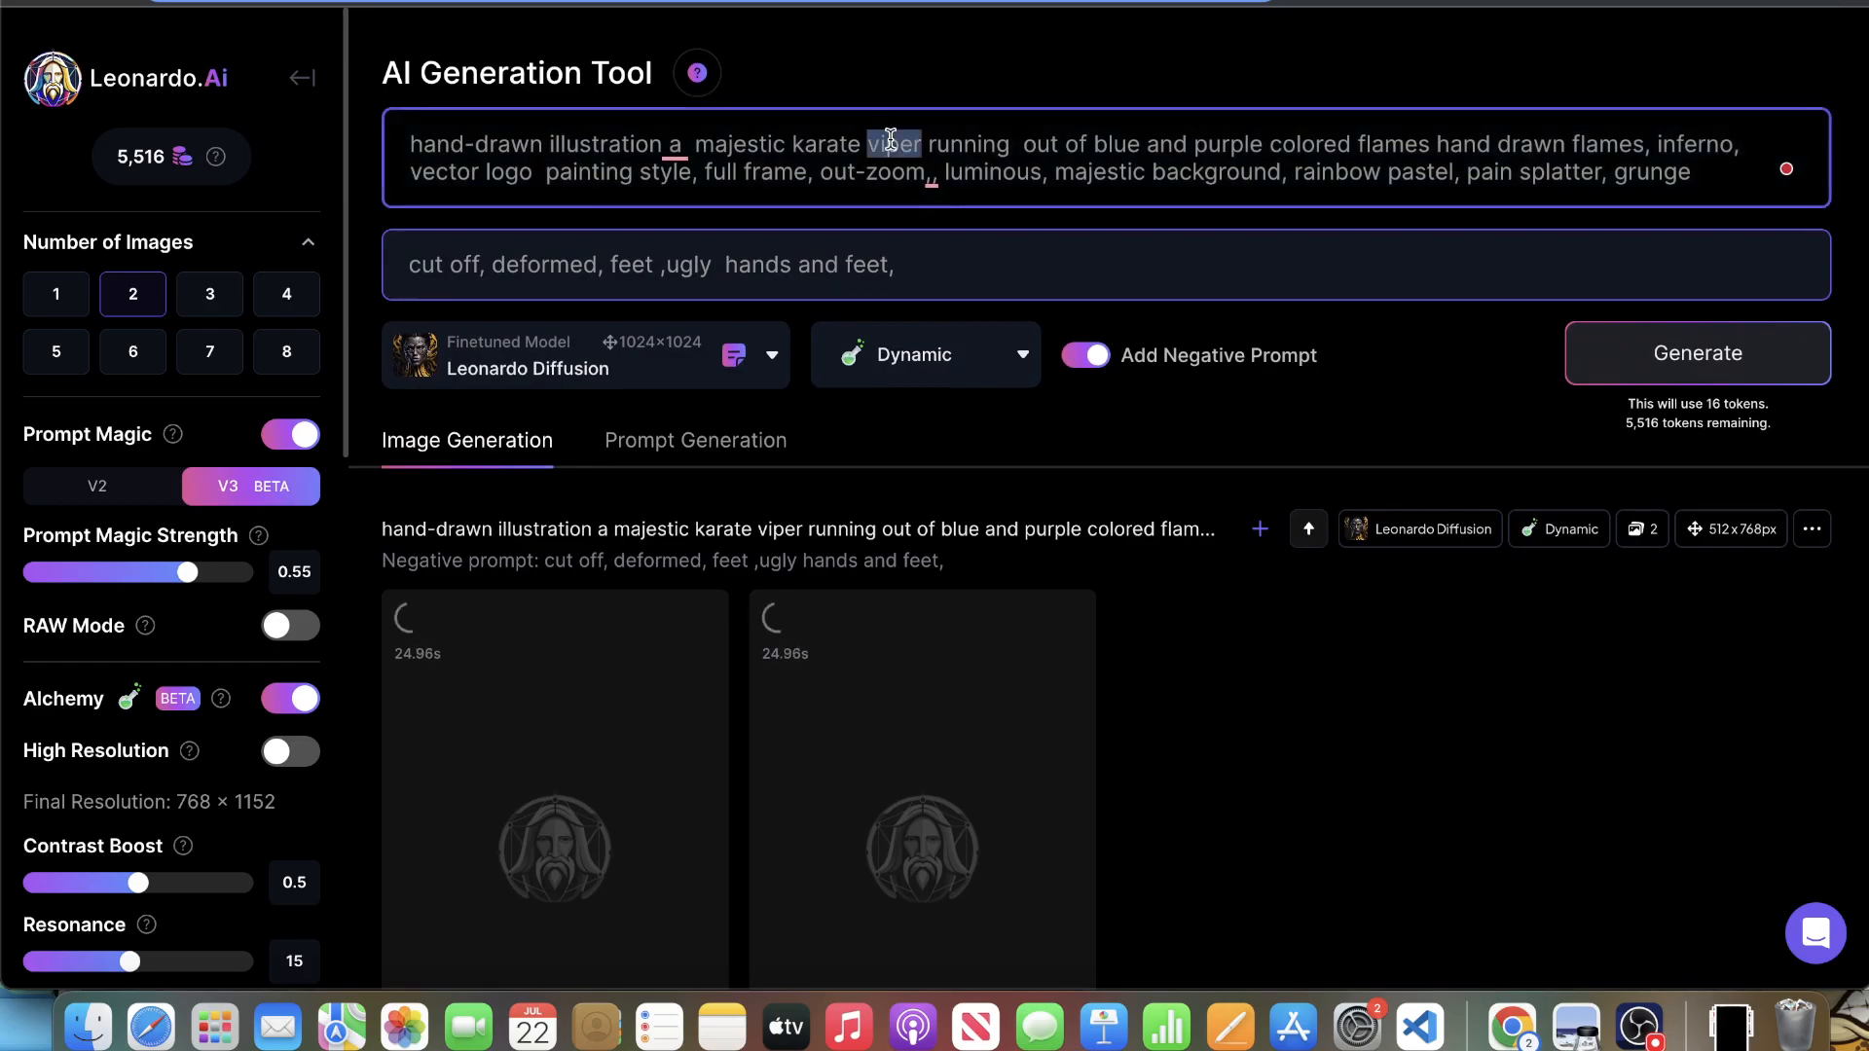
{"action": "key", "text": "BackSpace"}
{"action": "type", "text": "d"}
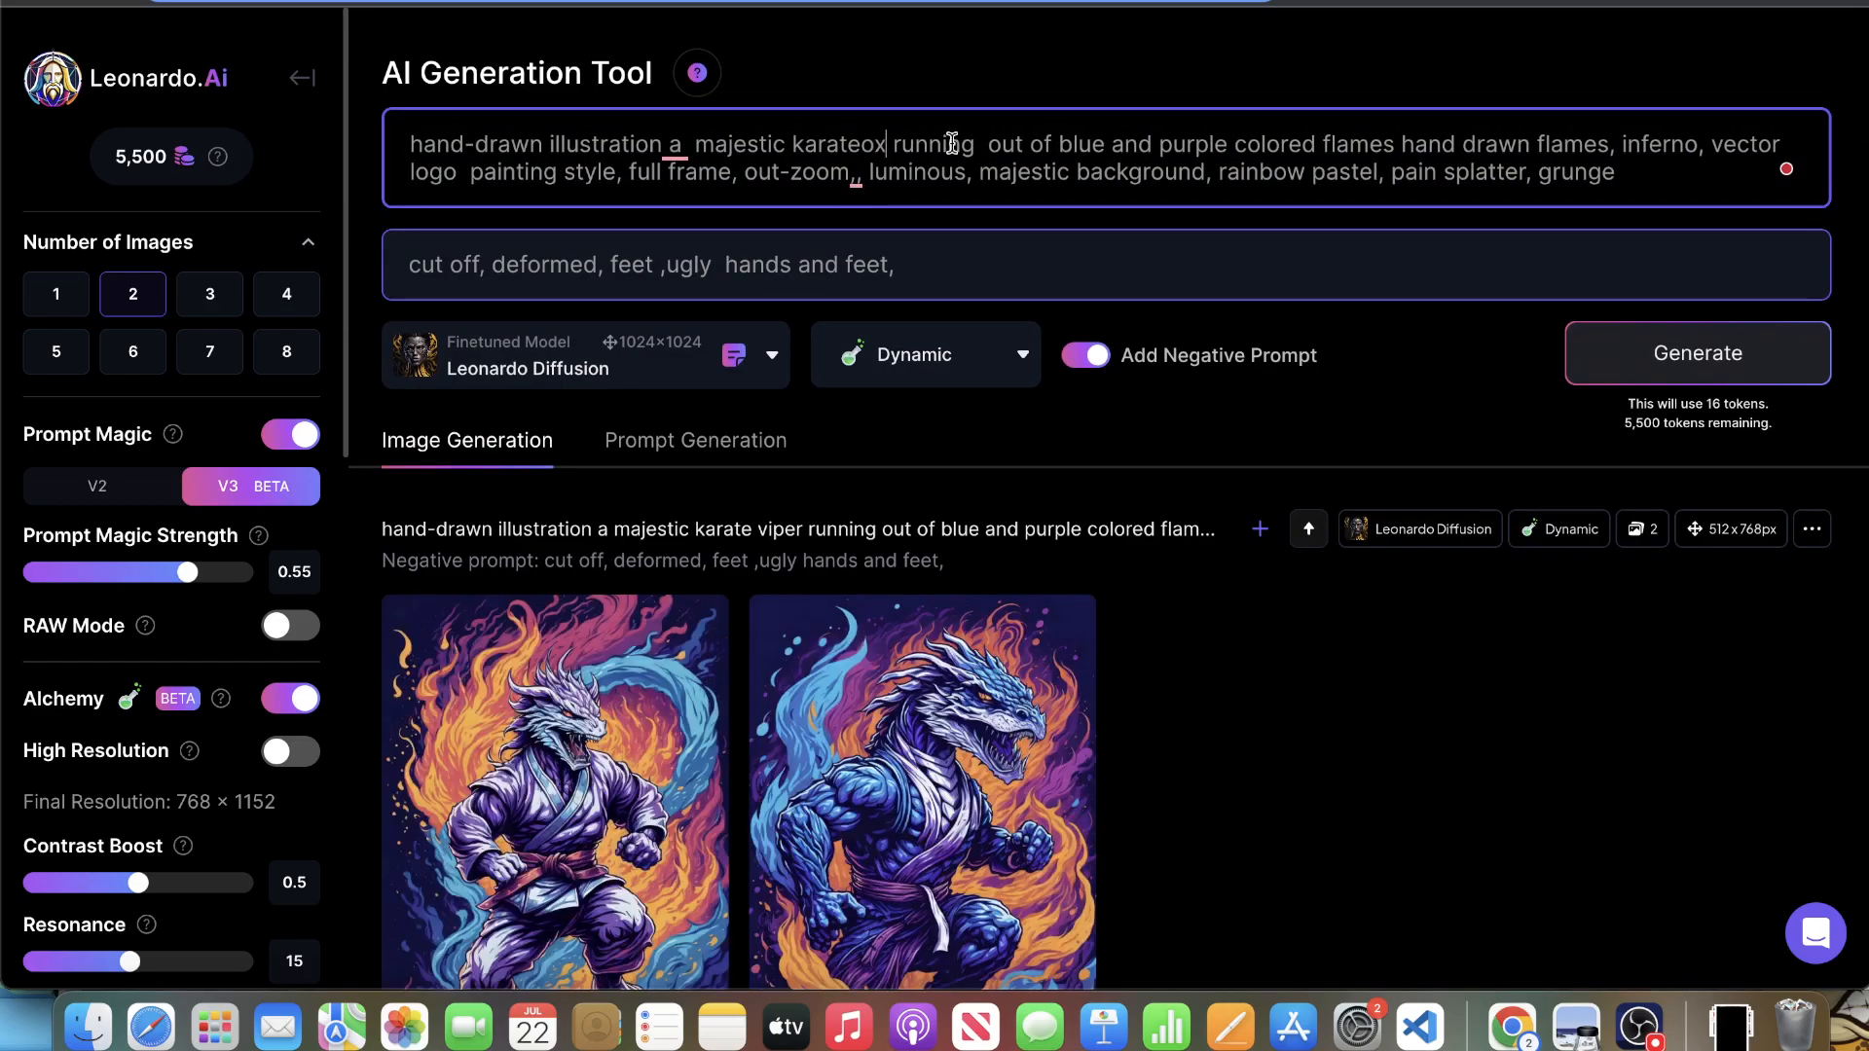
{"action": "scroll", "coordinate": [1487, 477], "scroll_direction": "down", "scroll_amount": 3}
{"action": "left_click", "coordinate": [1694, 157]}
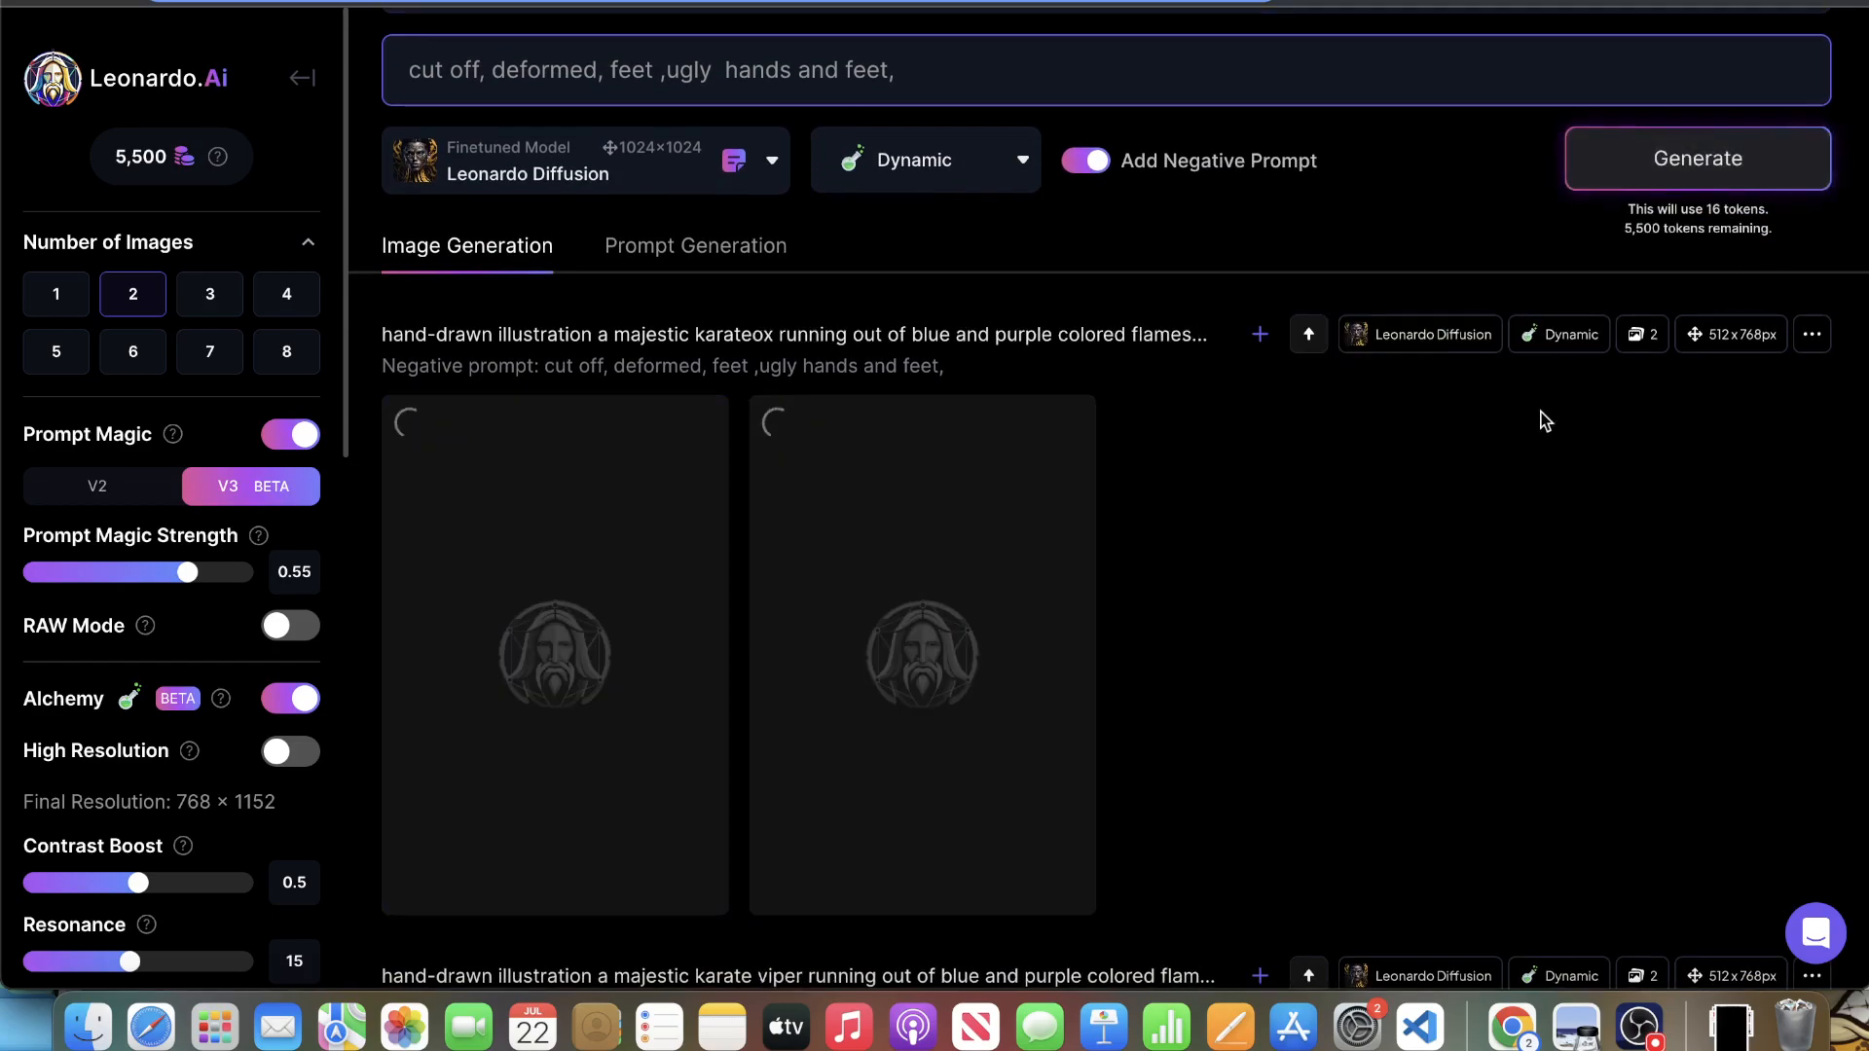
- View the first karate viper image enlarged, and close it again
{"action": "scroll", "coordinate": [1293, 483], "scroll_direction": "down", "scroll_amount": 8}
{"action": "scroll", "coordinate": [1293, 484], "scroll_direction": "down", "scroll_amount": 4}
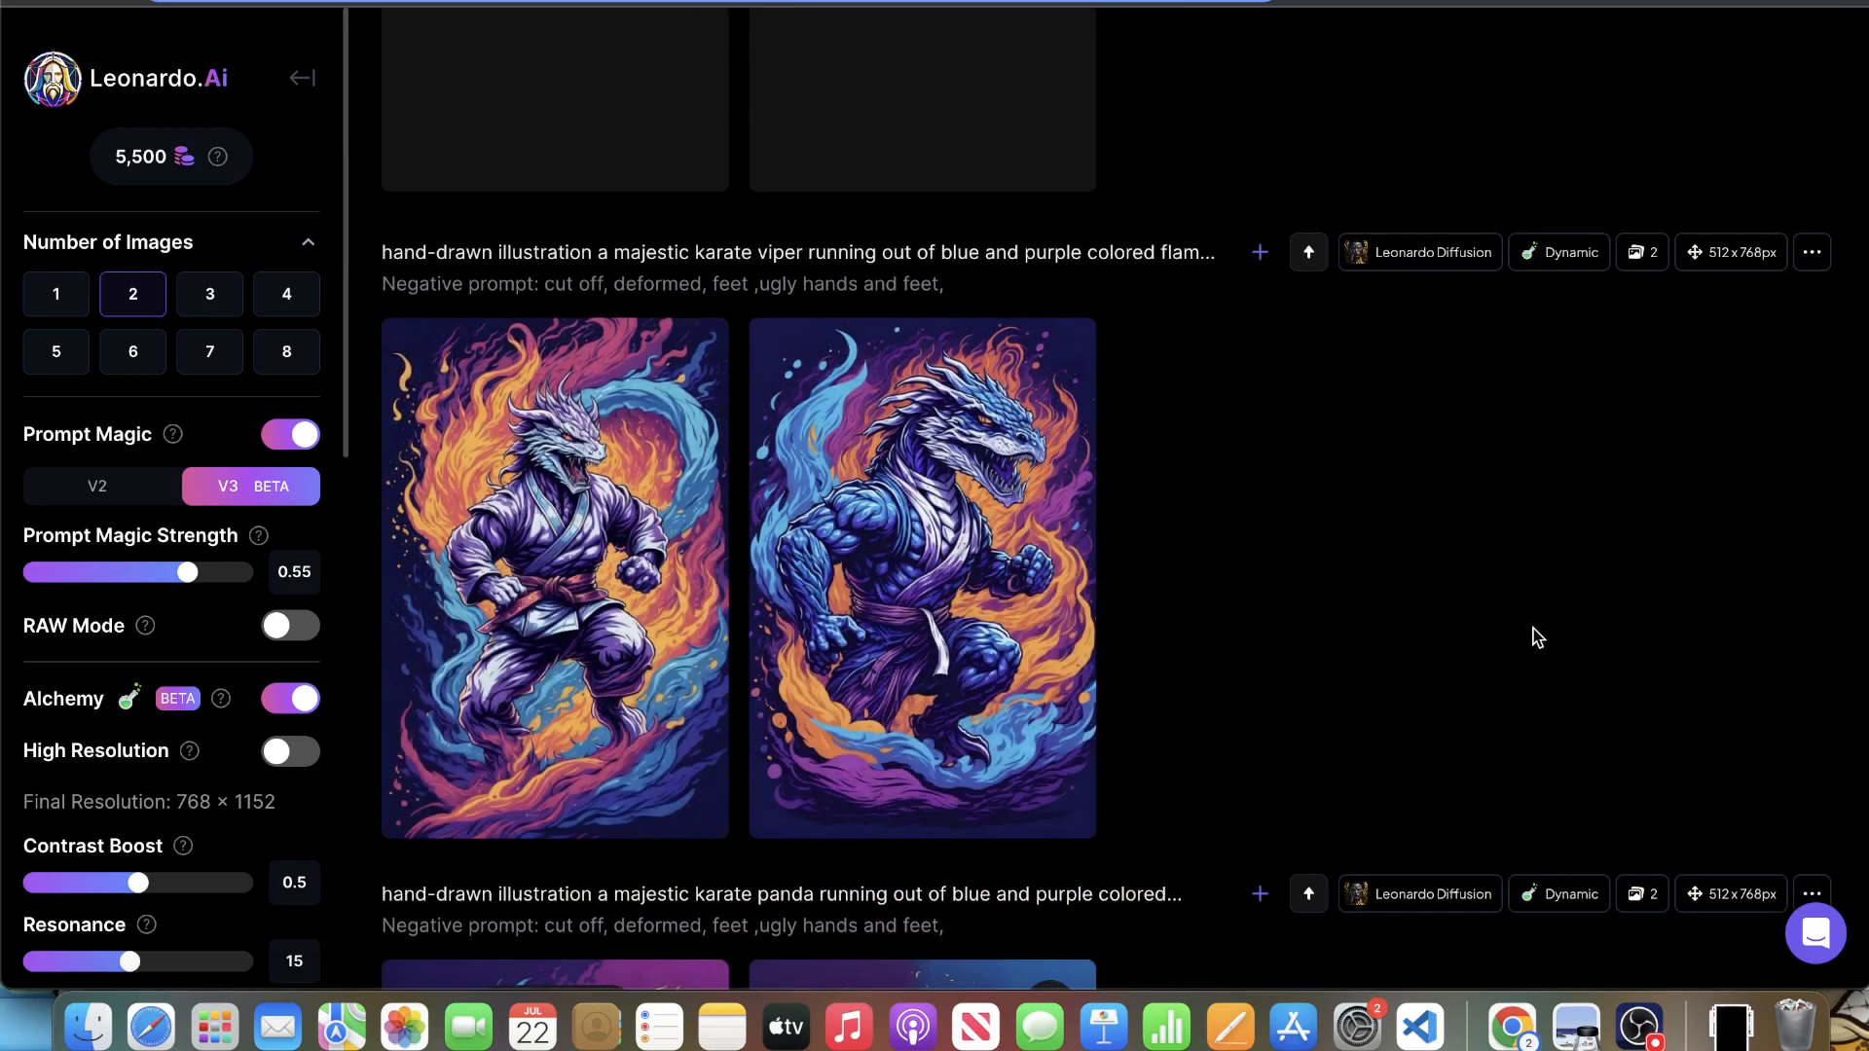
{"action": "left_click", "coordinate": [623, 563]}
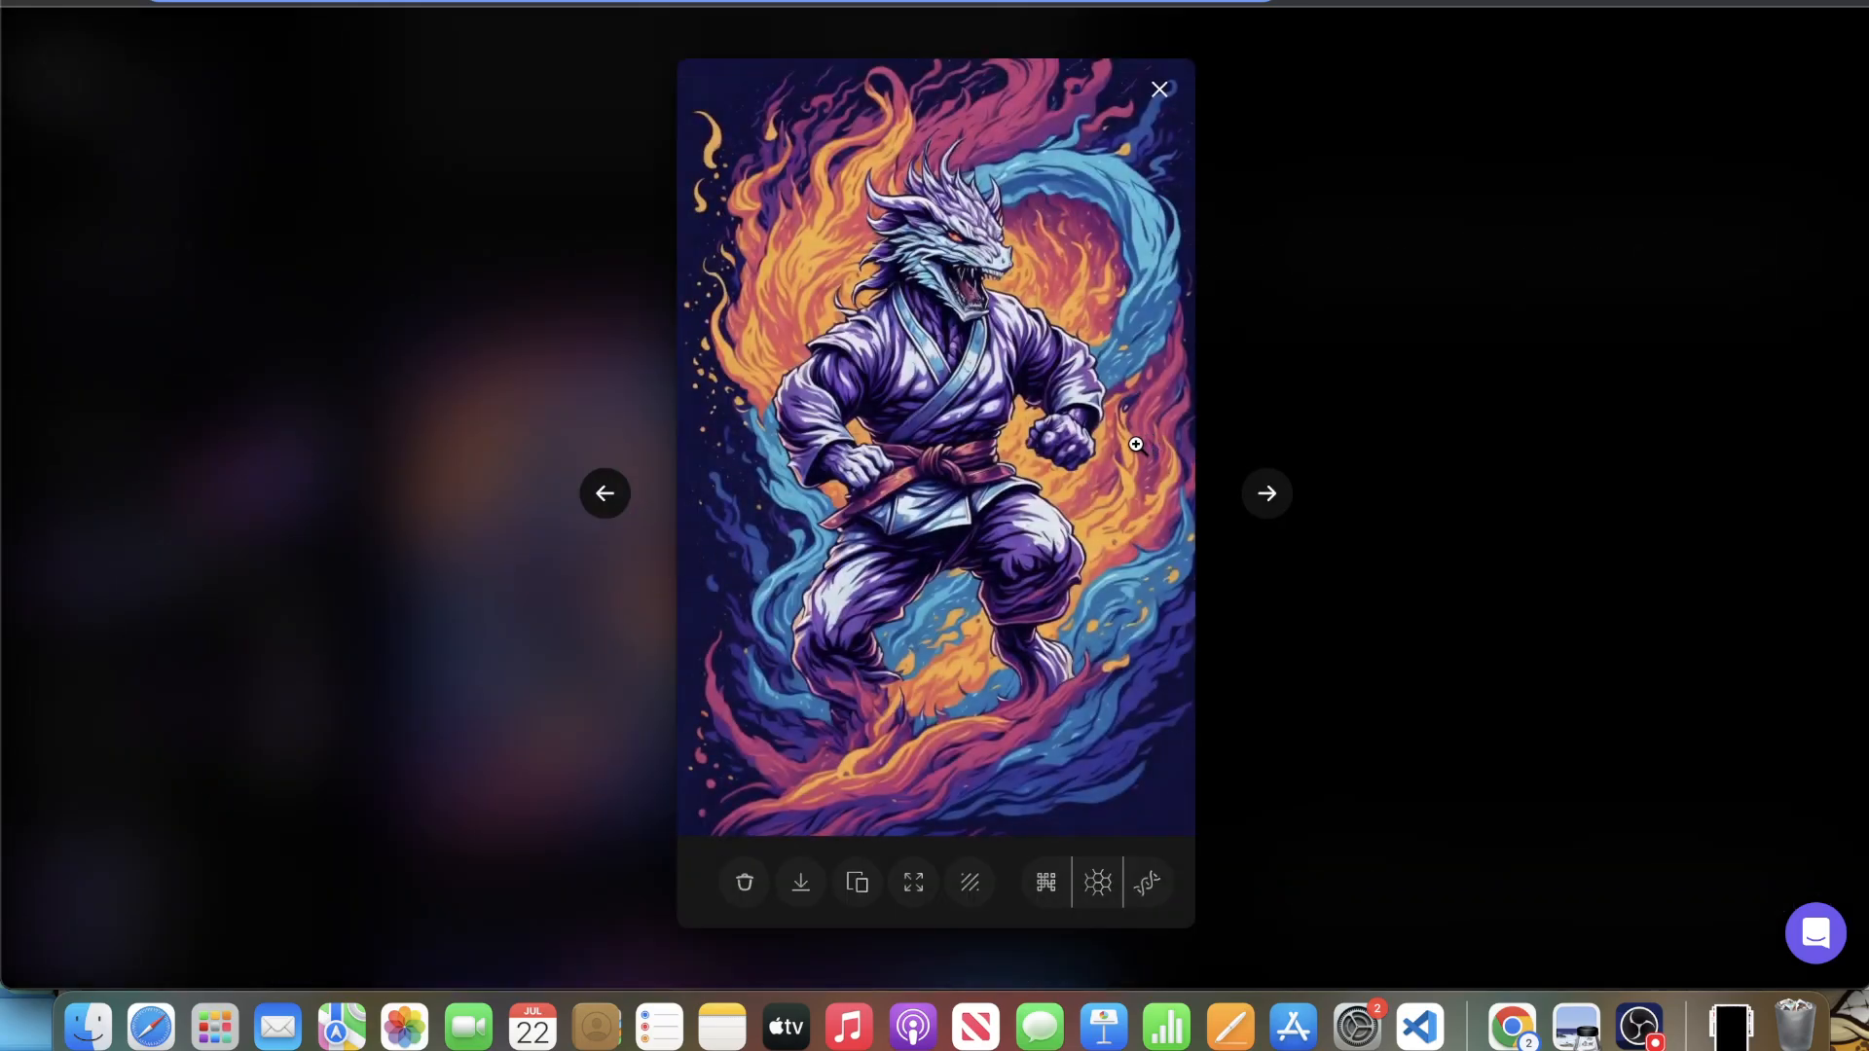
{"action": "left_click", "coordinate": [1386, 508]}
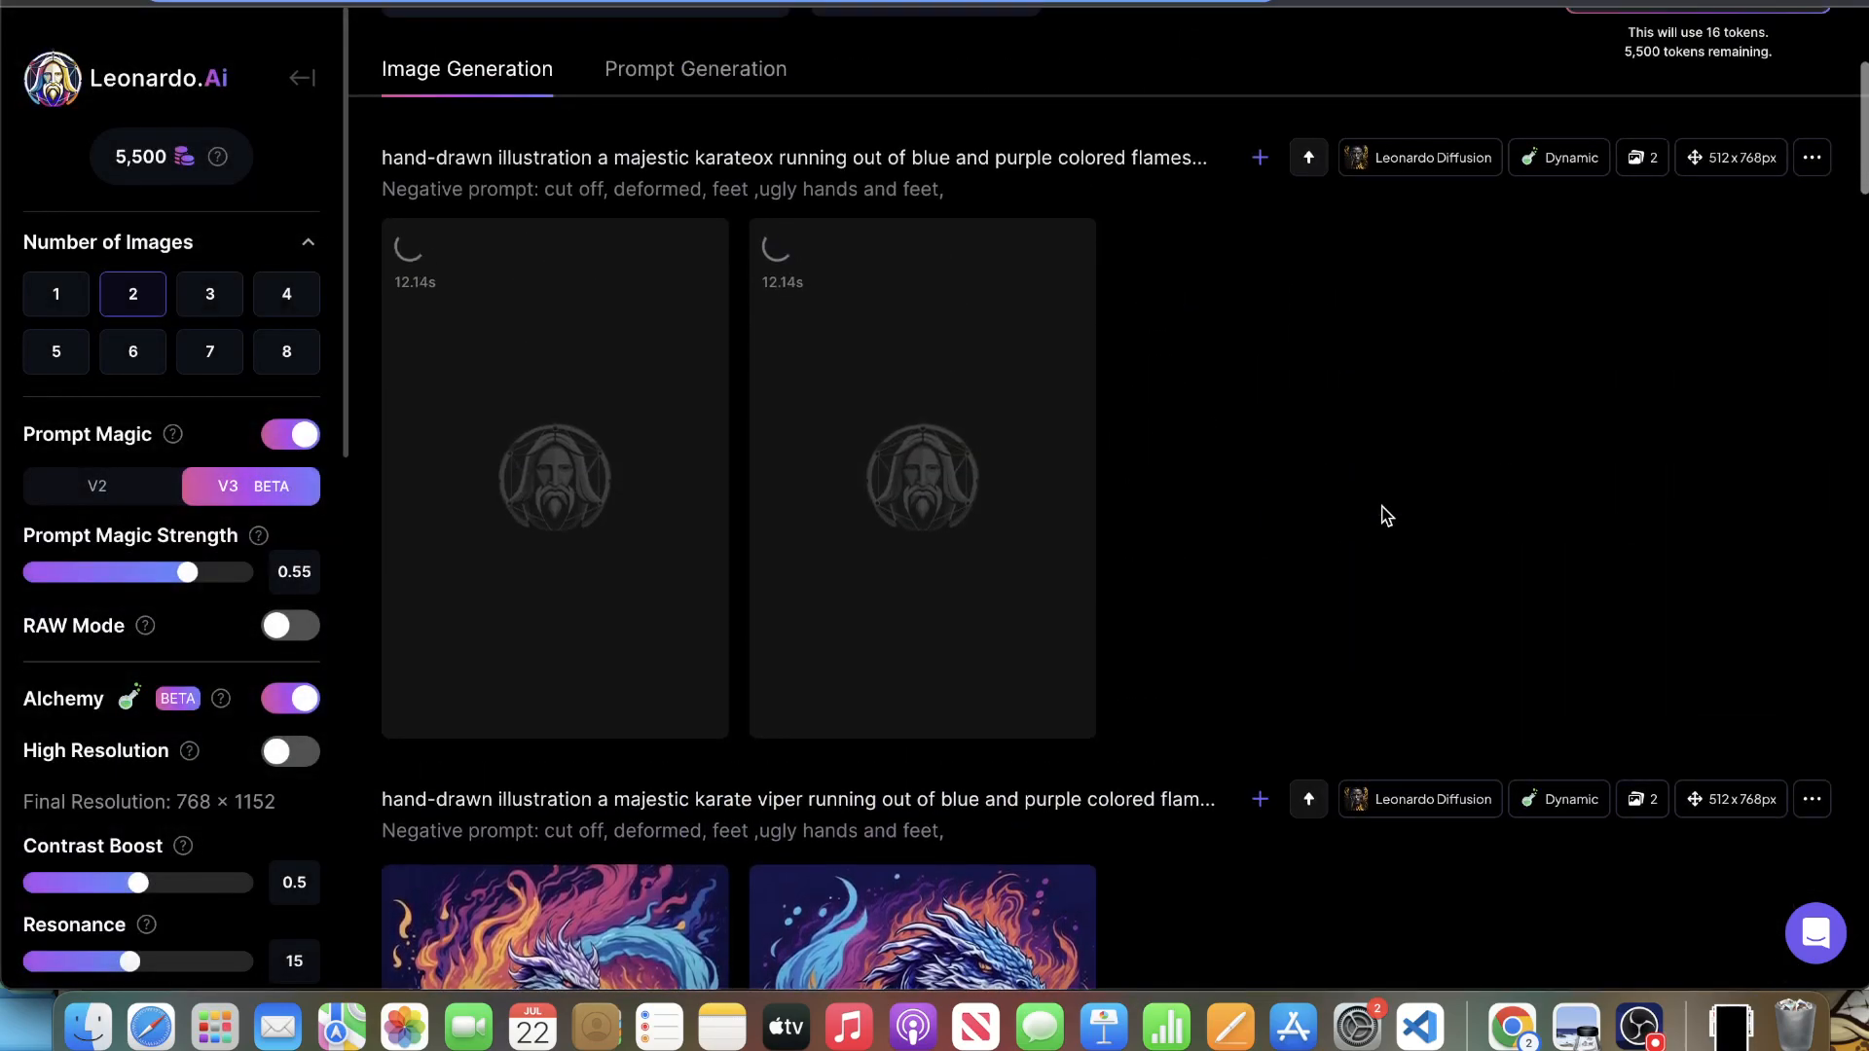
- Split "karateox" into "karate ox" in the prompt, and generate two images
{"action": "scroll", "coordinate": [1376, 508], "scroll_direction": "up", "scroll_amount": 5}
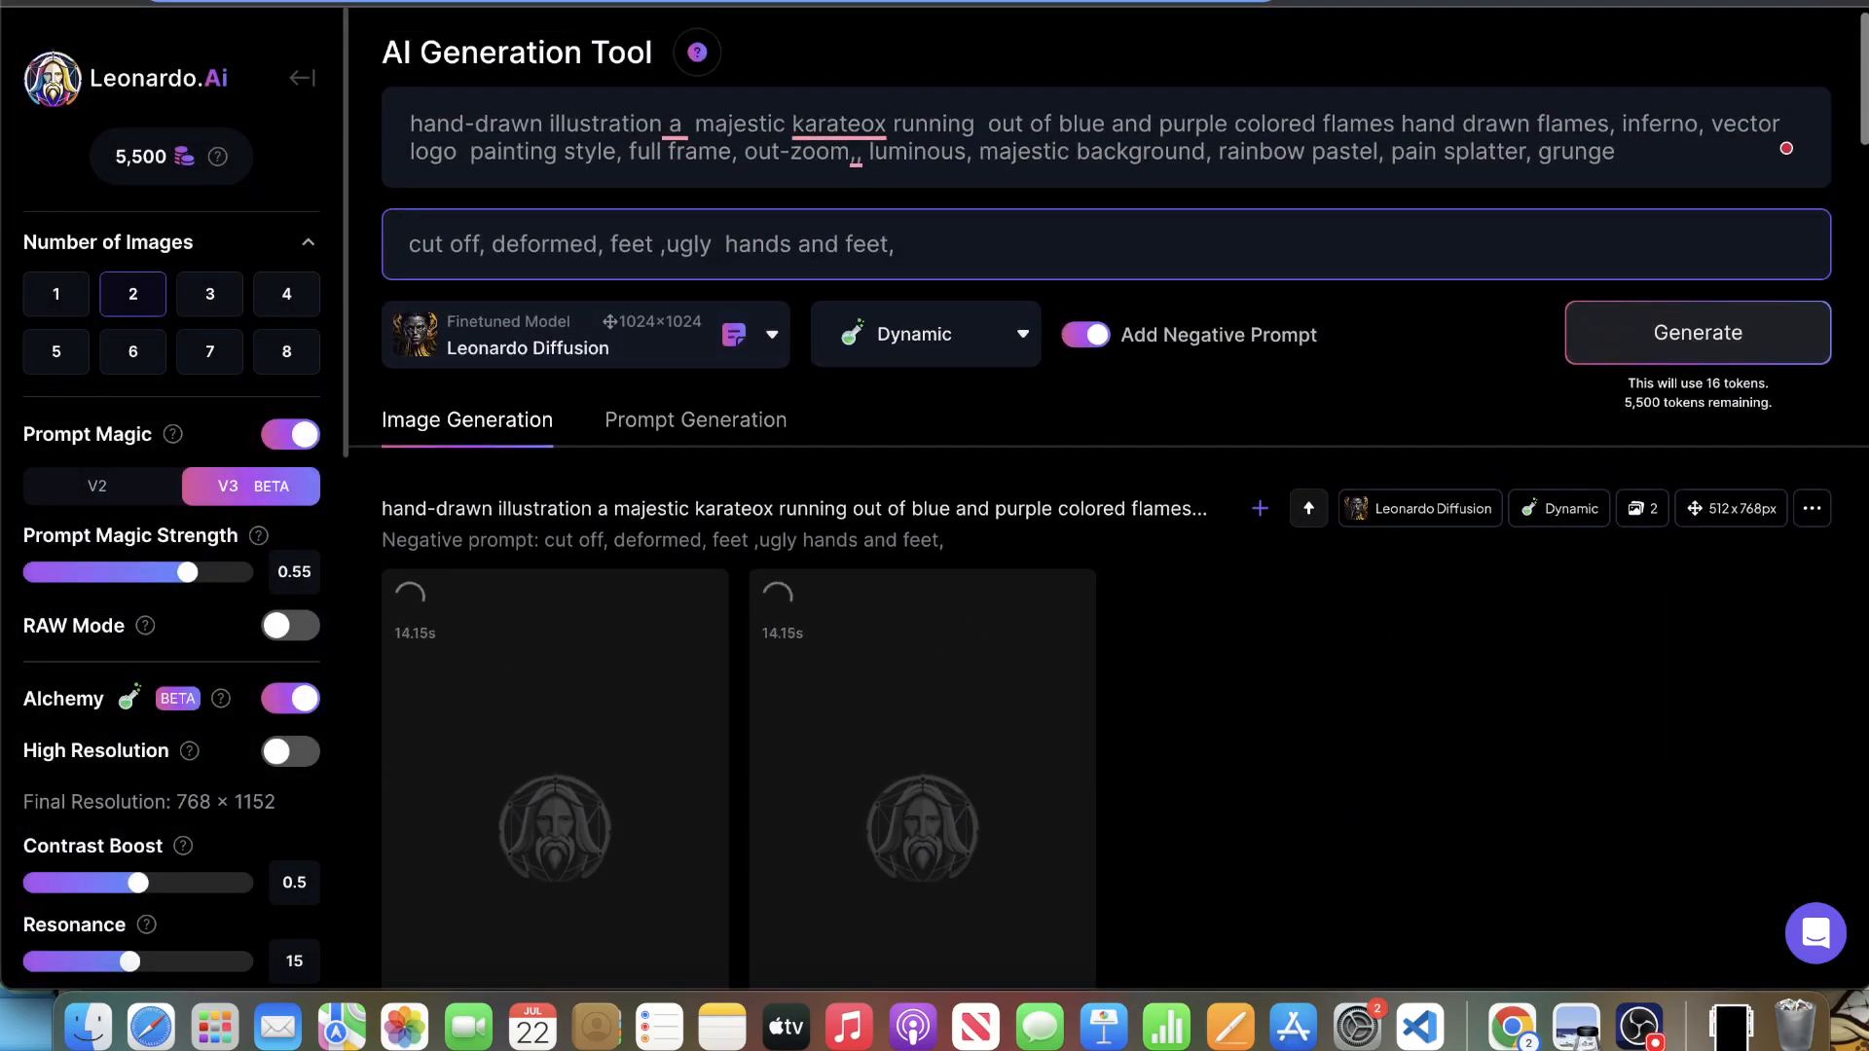
{"action": "left_click", "coordinate": [866, 123]}
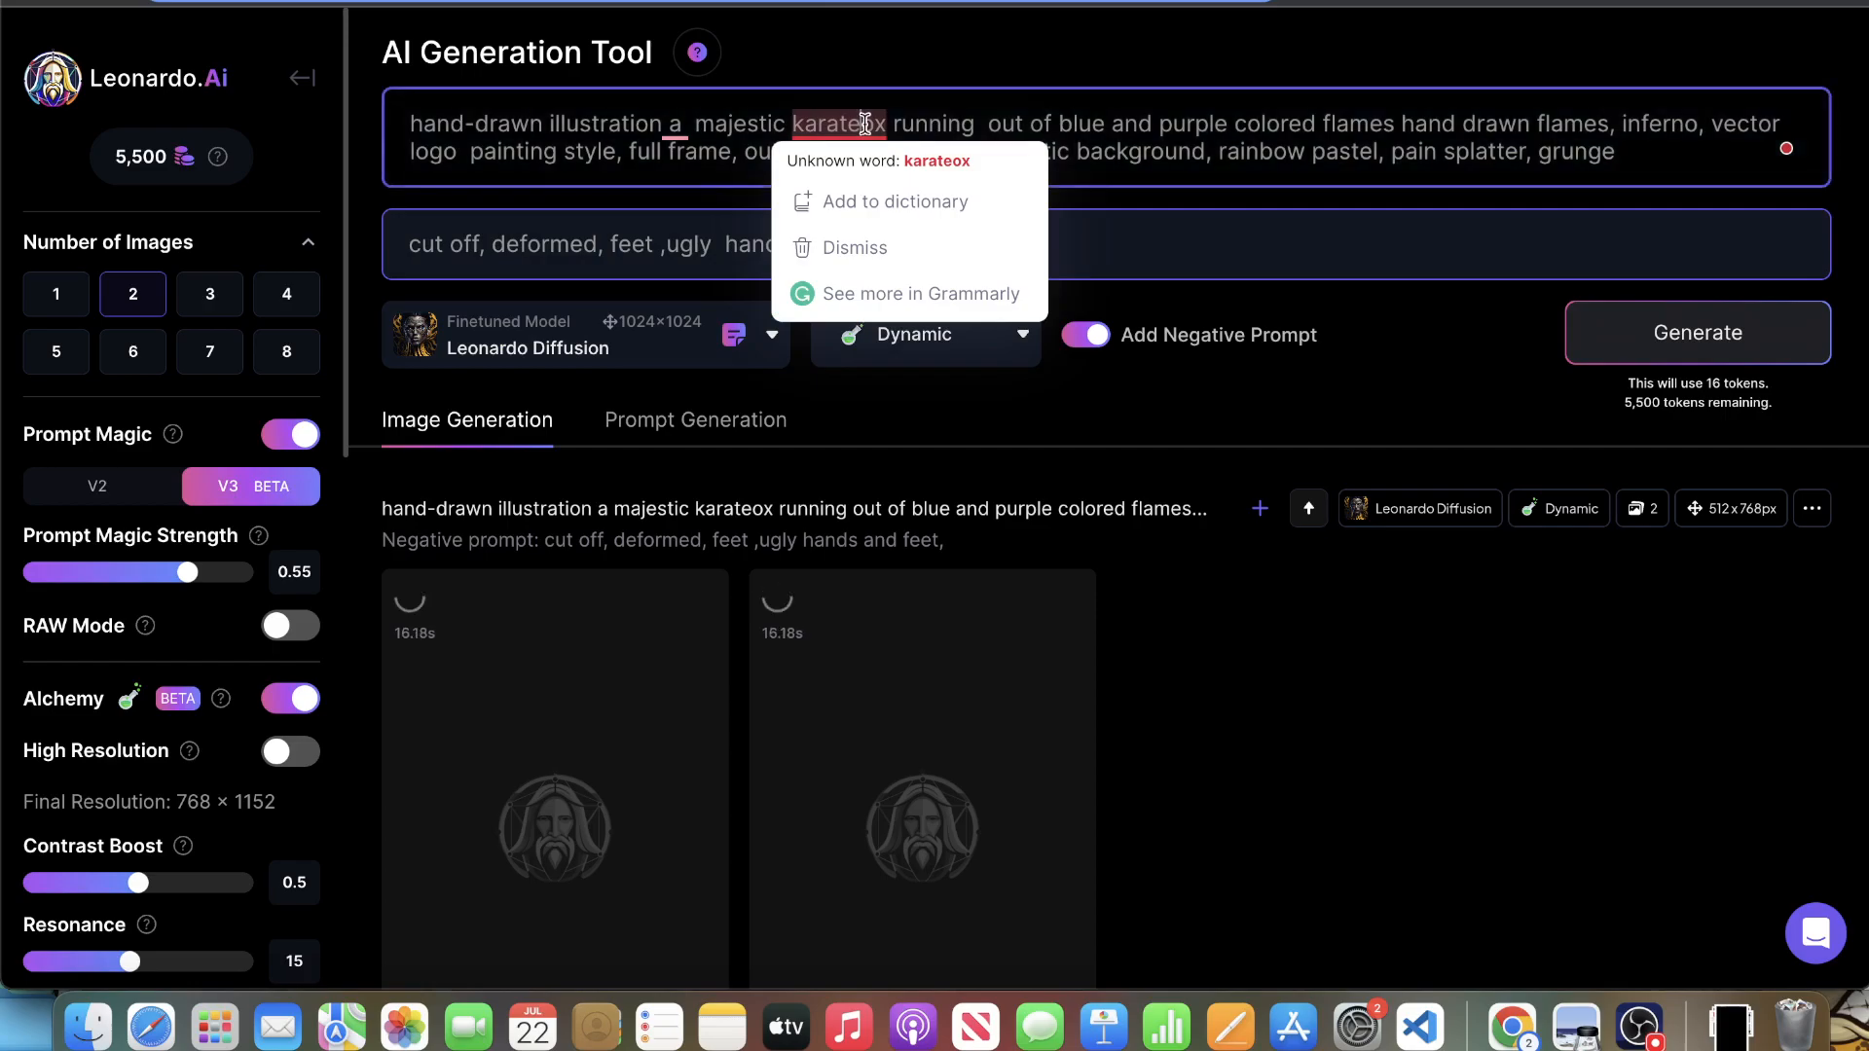
{"action": "left_click", "coordinate": [1690, 332]}
- Review the two images of the karateox generation, viewing the second one enlarged
{"action": "scroll", "coordinate": [1270, 434], "scroll_direction": "down", "scroll_amount": 10}
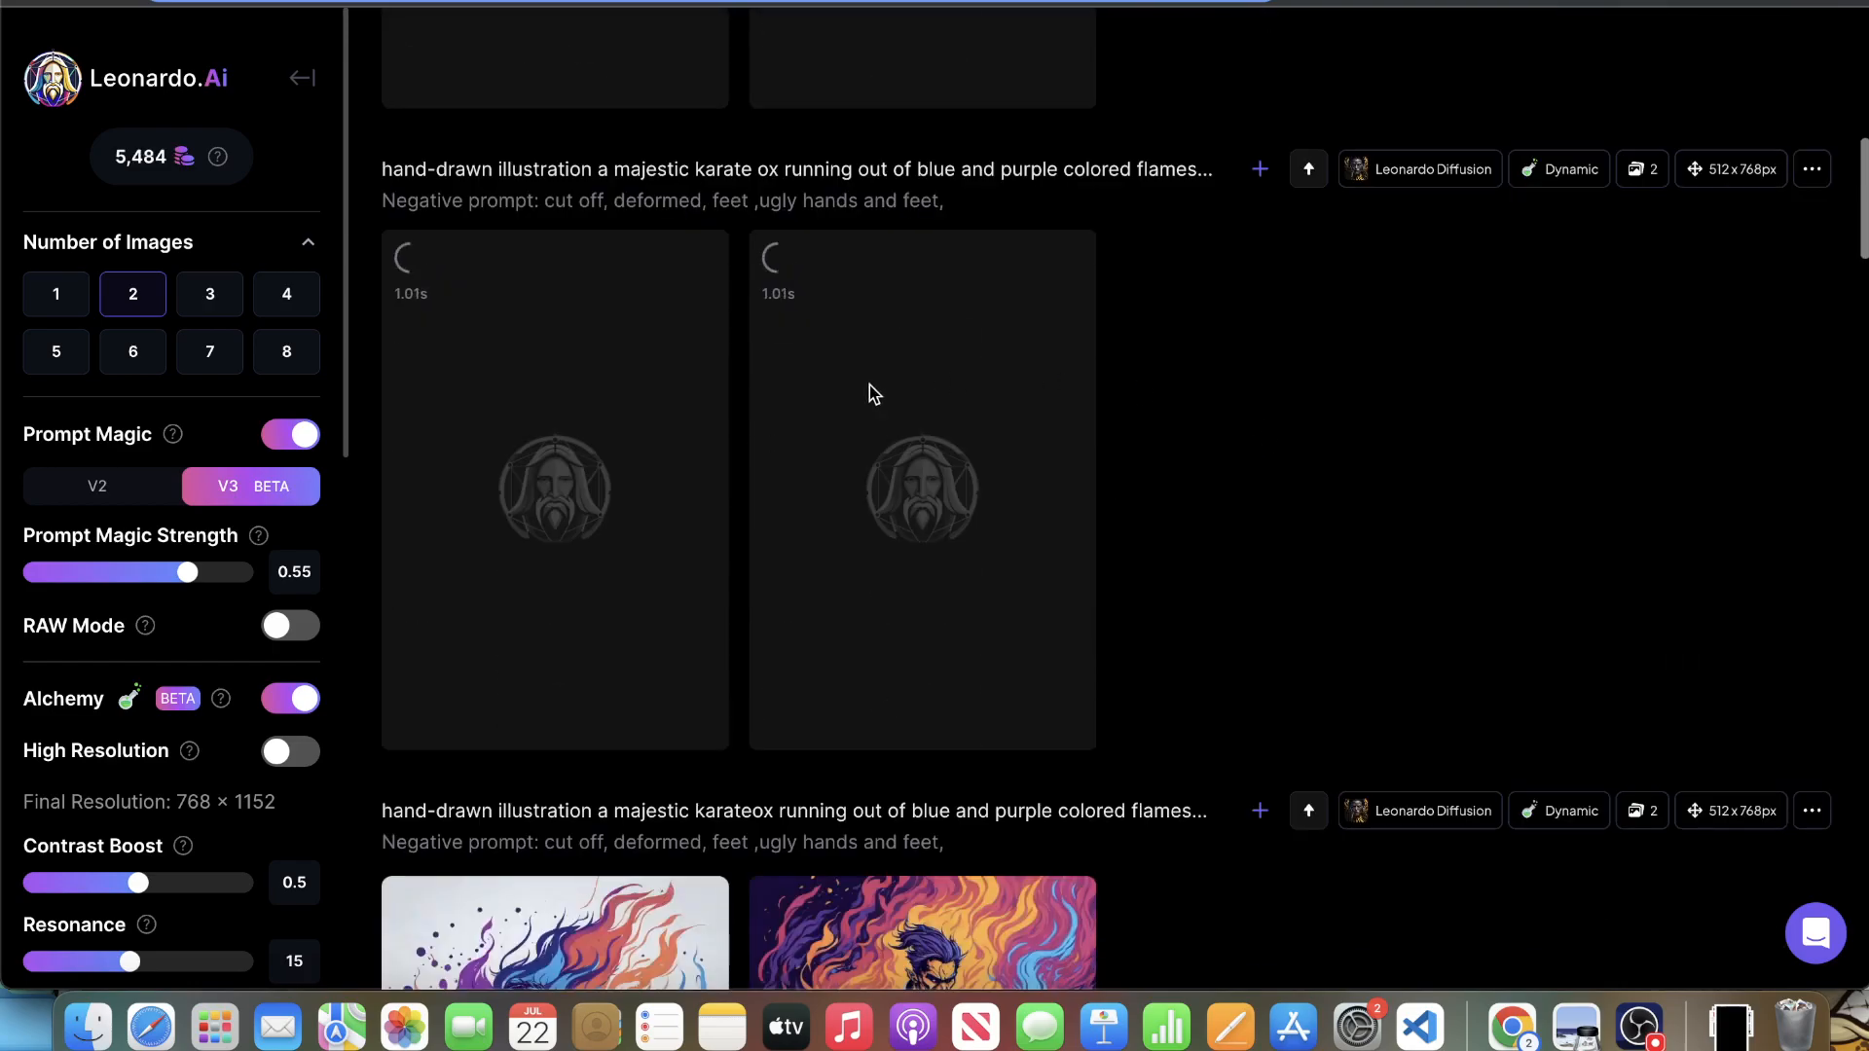
{"action": "scroll", "coordinate": [1009, 382], "scroll_direction": "down", "scroll_amount": 1}
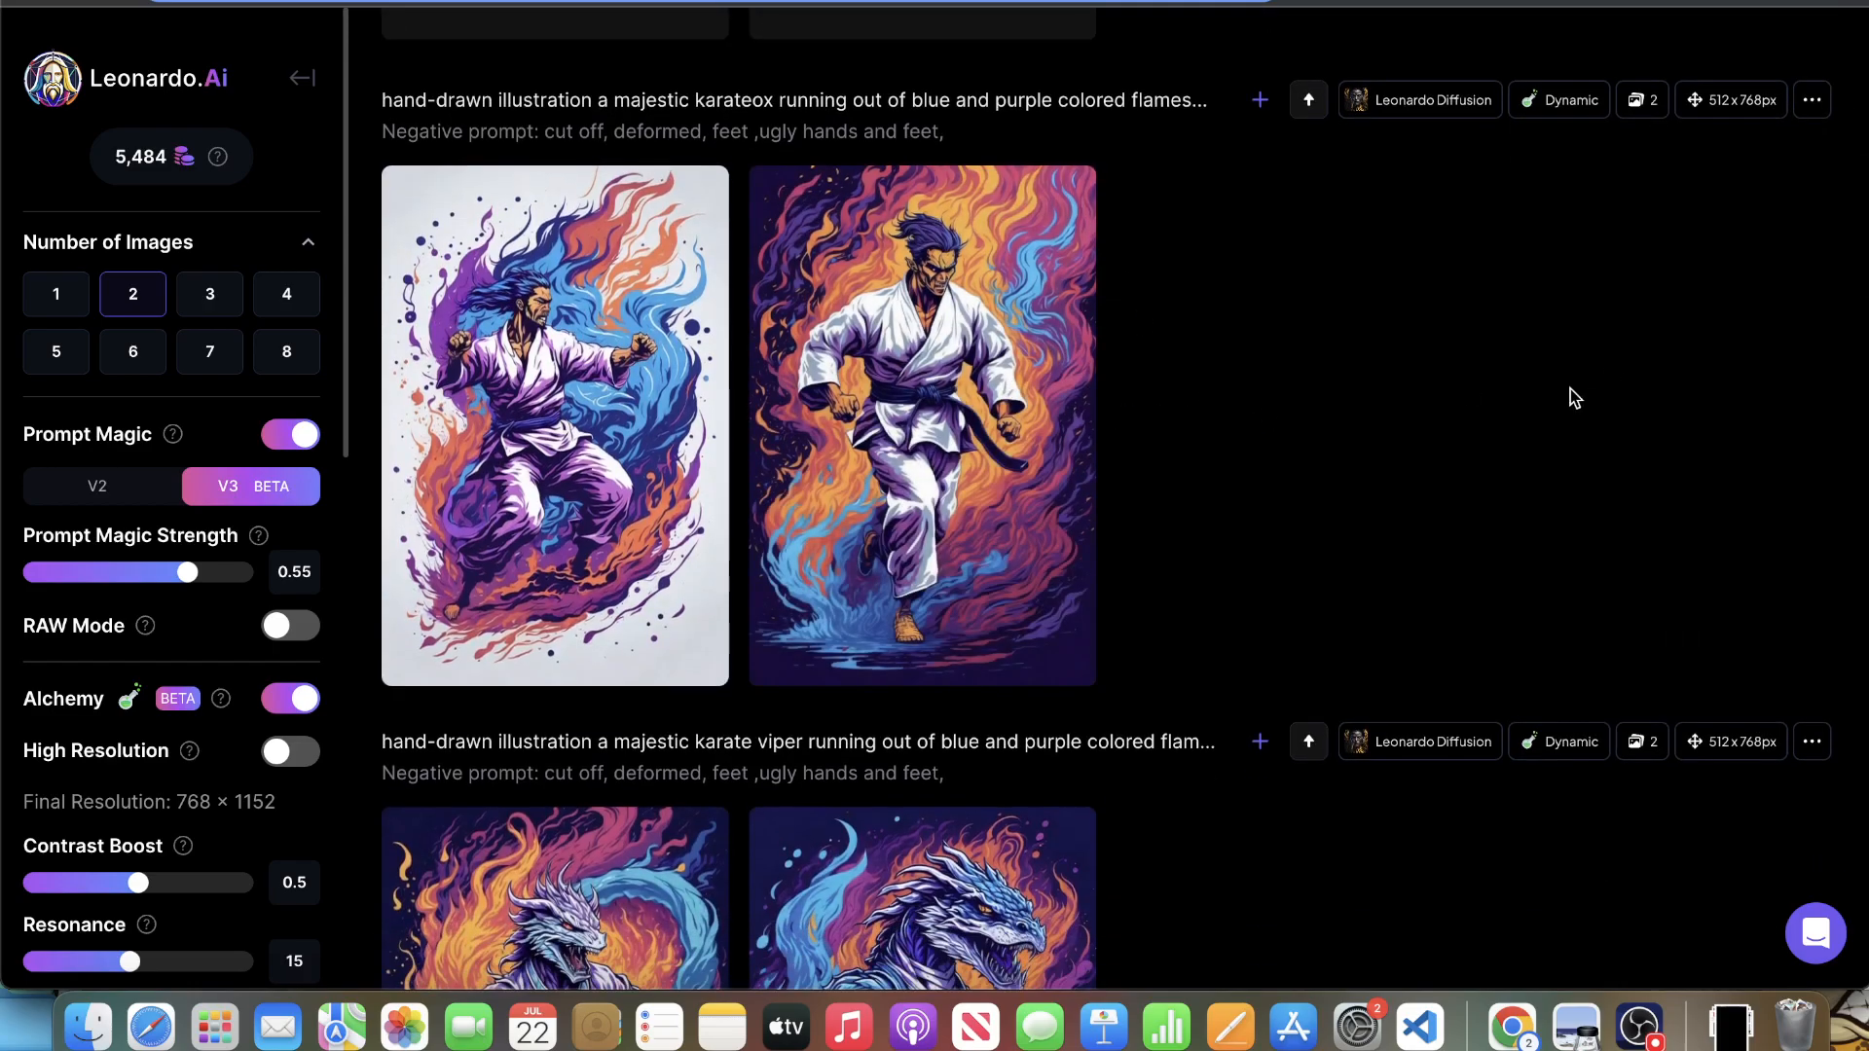
{"action": "scroll", "coordinate": [1258, 434], "scroll_direction": "up", "scroll_amount": 4}
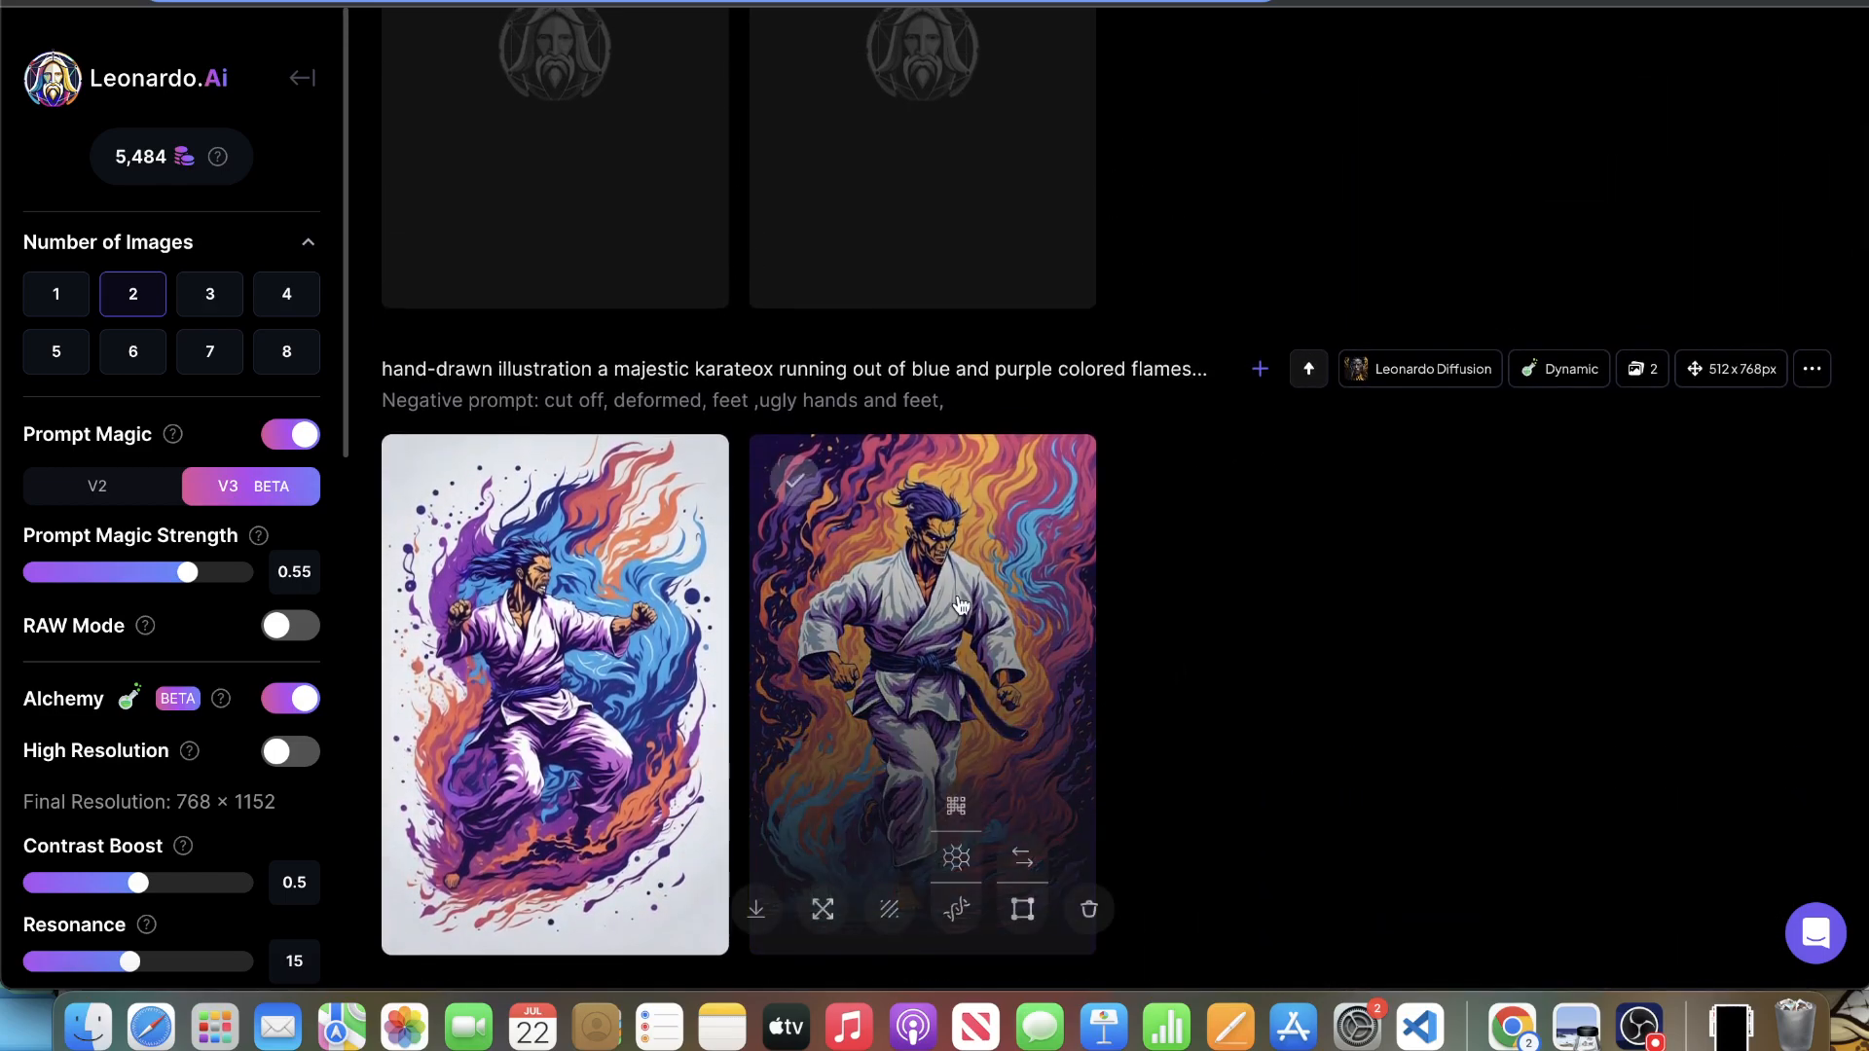
{"action": "left_click", "coordinate": [962, 595]}
{"action": "left_click", "coordinate": [1546, 530]}
- Replace "karate ox" with "shoalin monk" in the image prompt
{"action": "scroll", "coordinate": [933, 481], "scroll_direction": "up", "scroll_amount": 5}
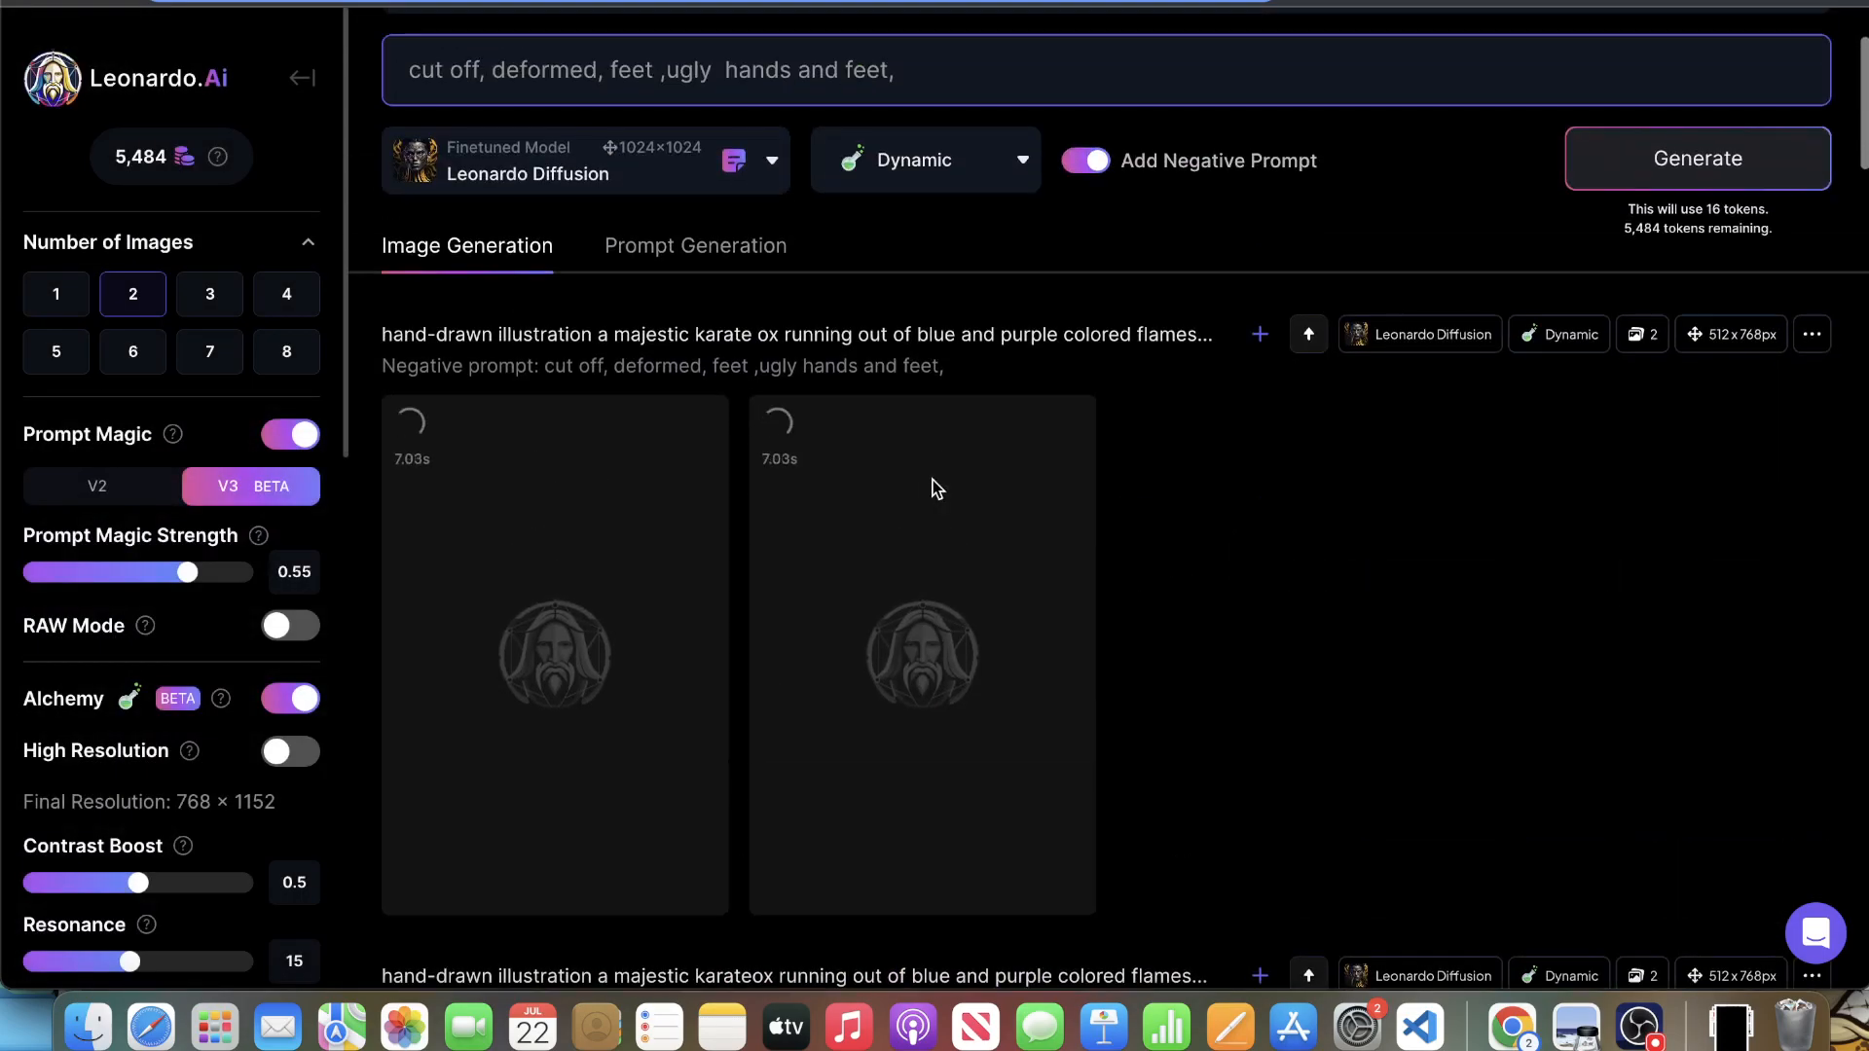
{"action": "scroll", "coordinate": [957, 412], "scroll_direction": "up", "scroll_amount": 2}
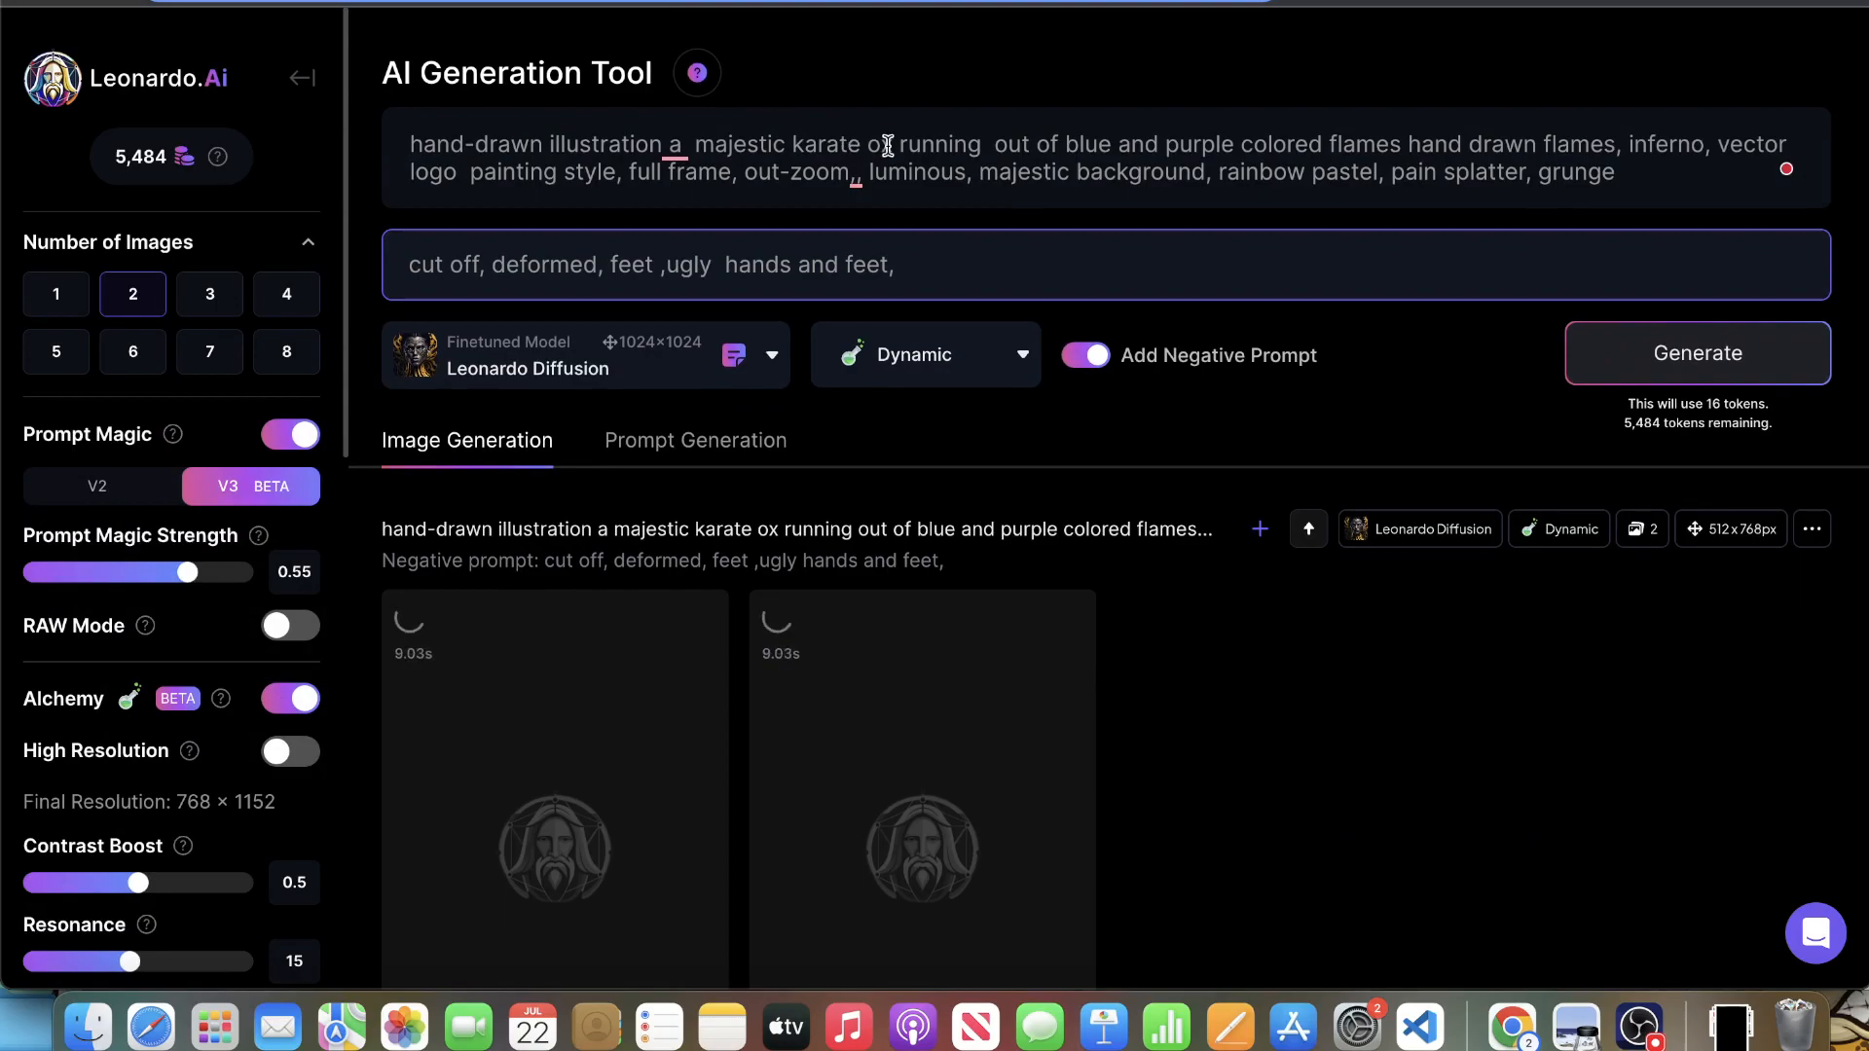
{"action": "left_click", "coordinate": [881, 146]}
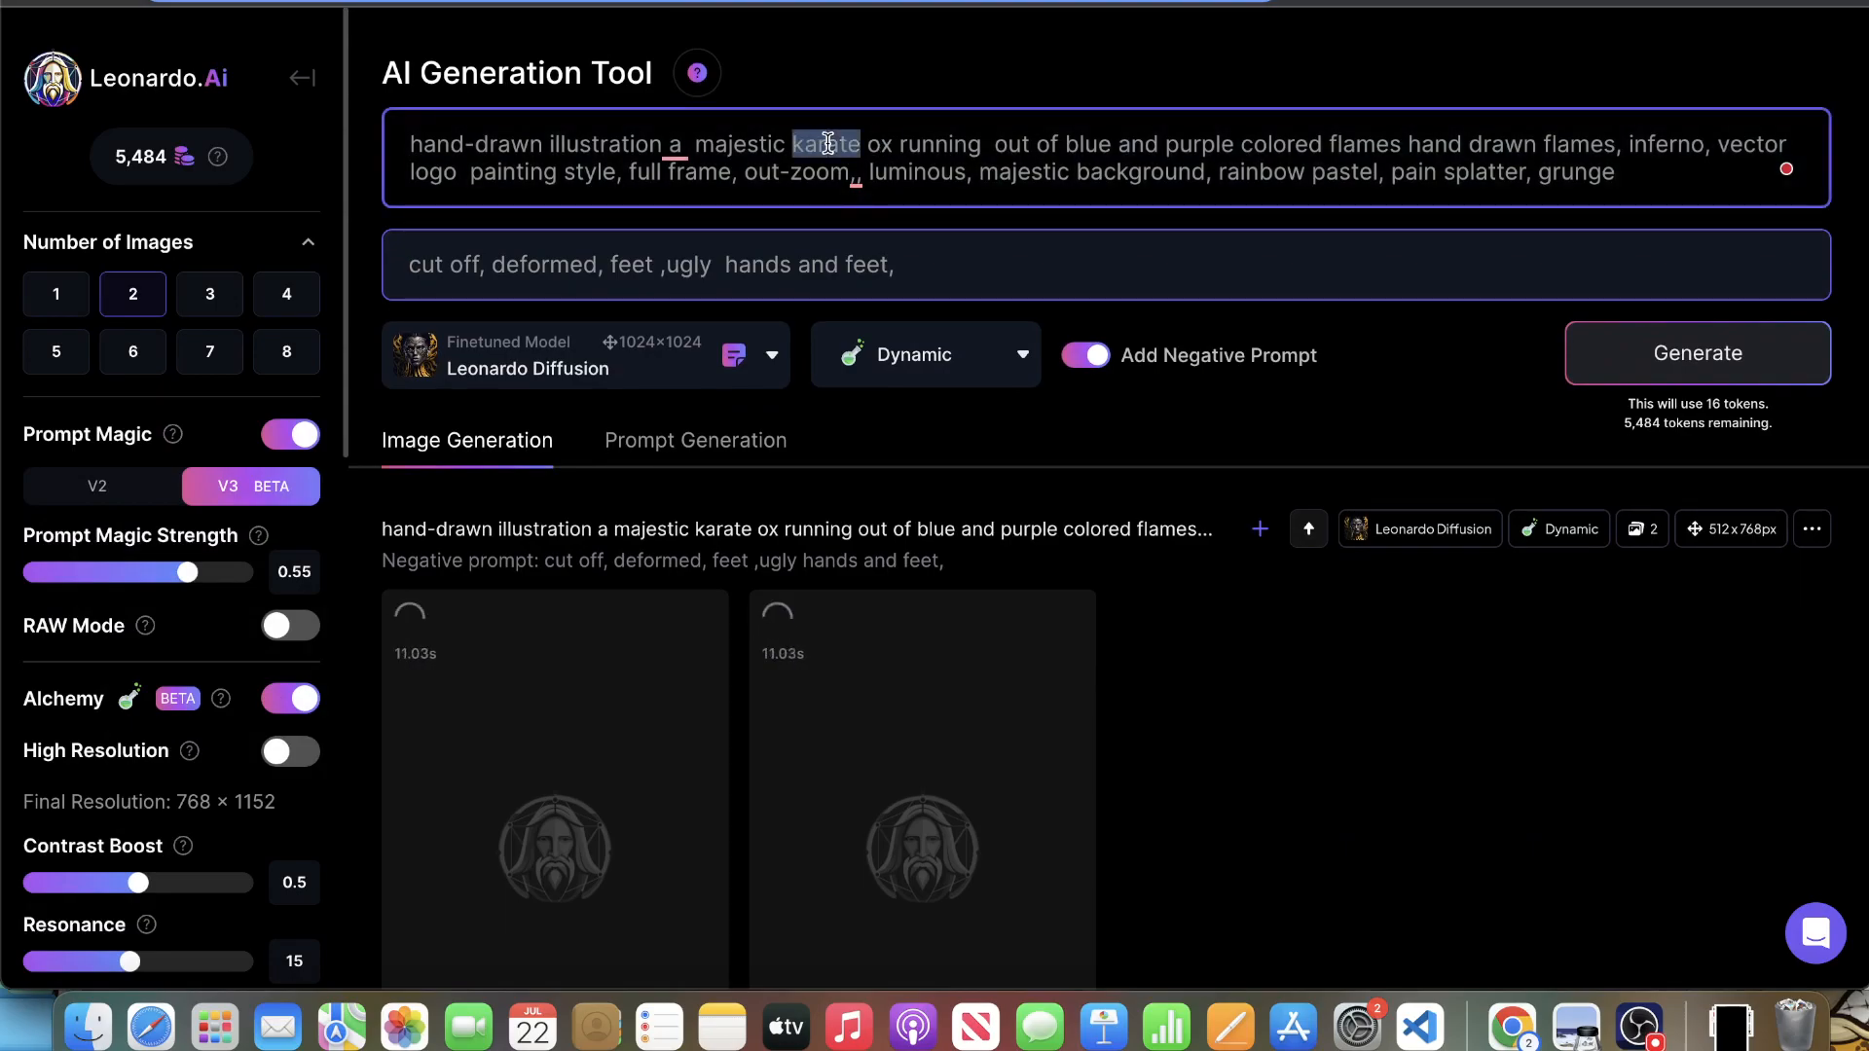
{"action": "key", "text": "BackSpace"}
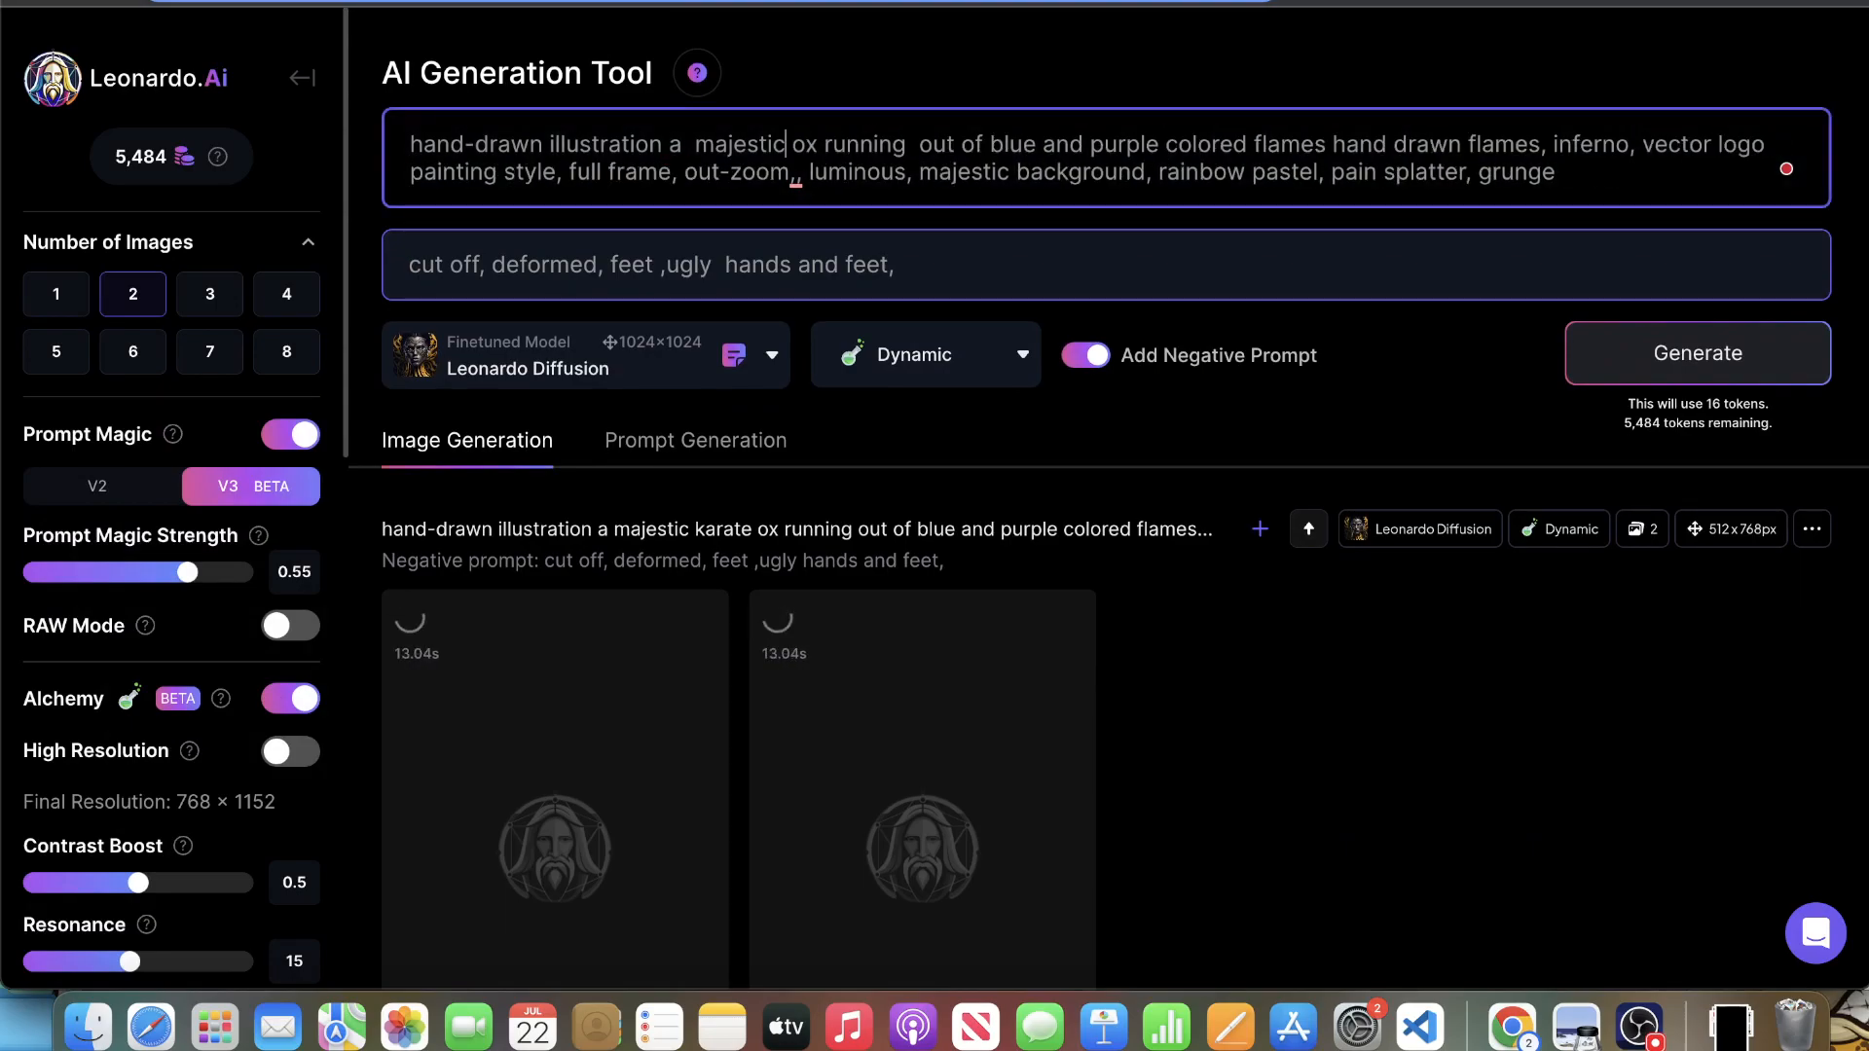
{"action": "type", "text": "monk"}
{"action": "scroll", "coordinate": [867, 87], "scroll_direction": "down", "scroll_amount": 1}
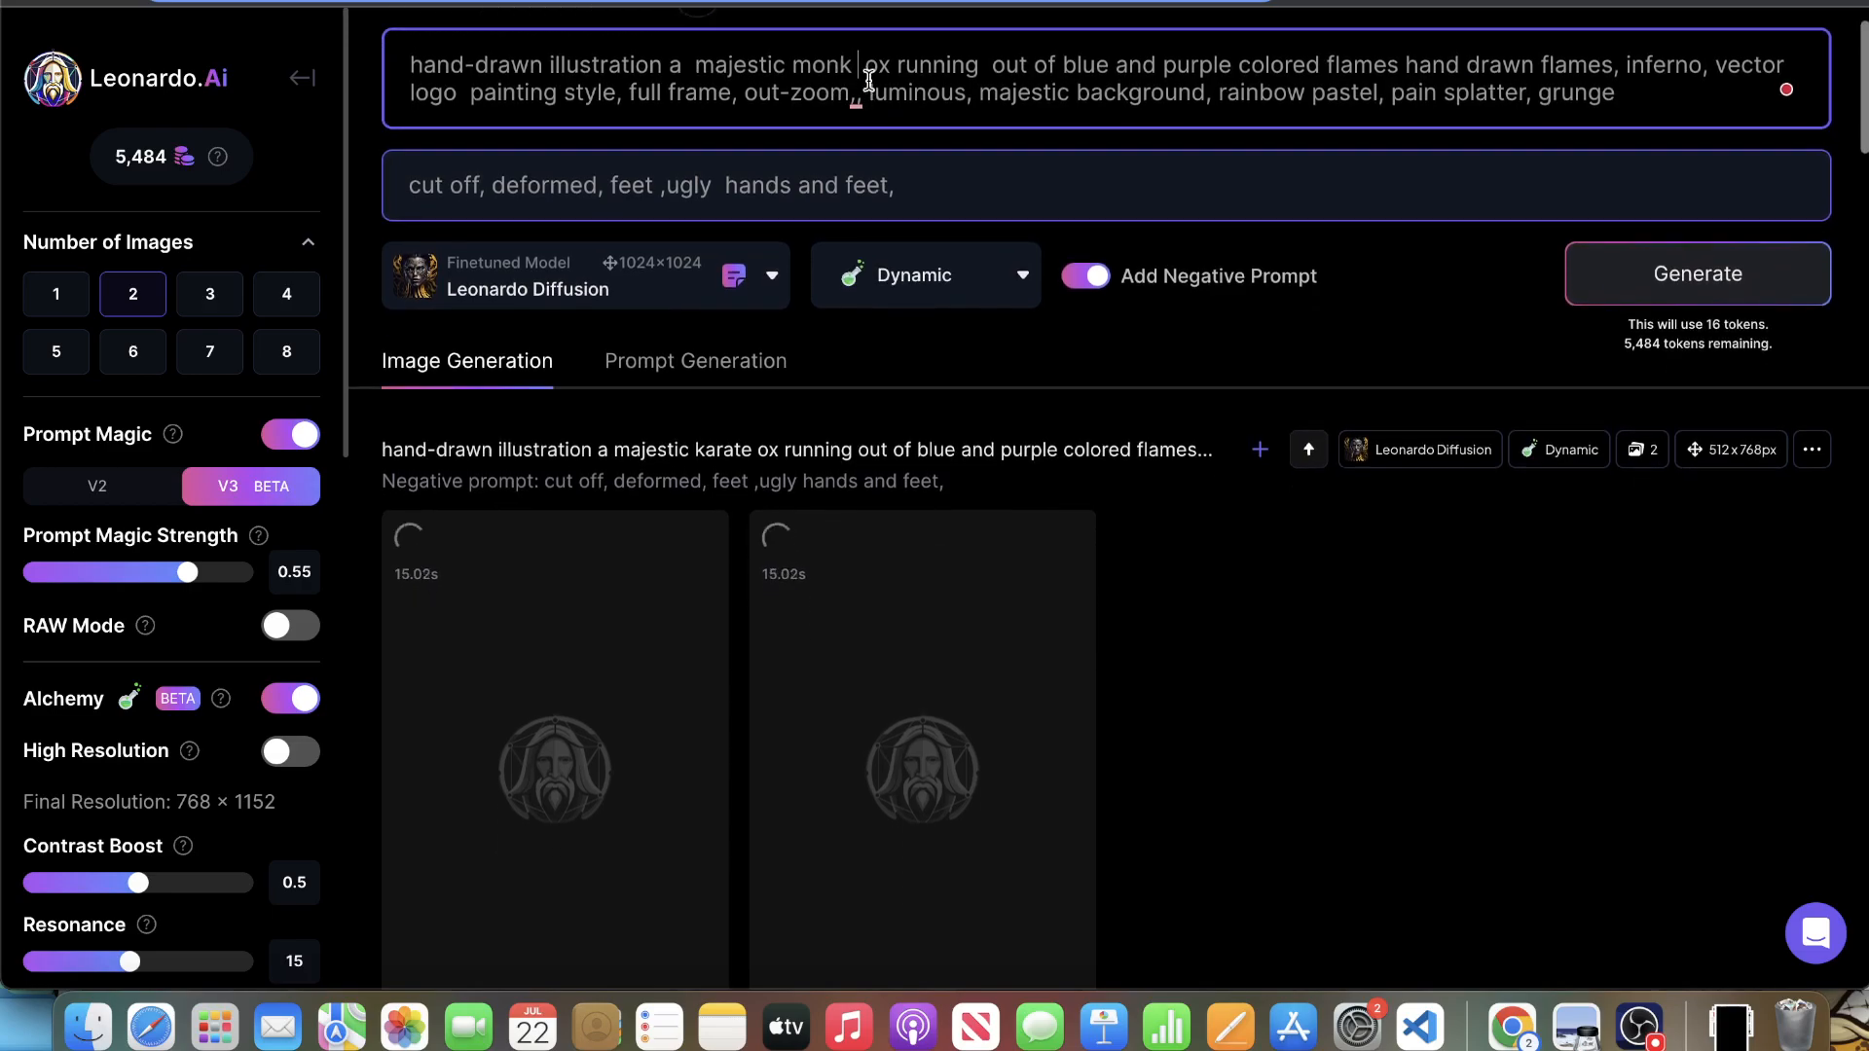
{"action": "double_click", "coordinate": [876, 64]}
{"action": "key", "text": "BackSpace"}
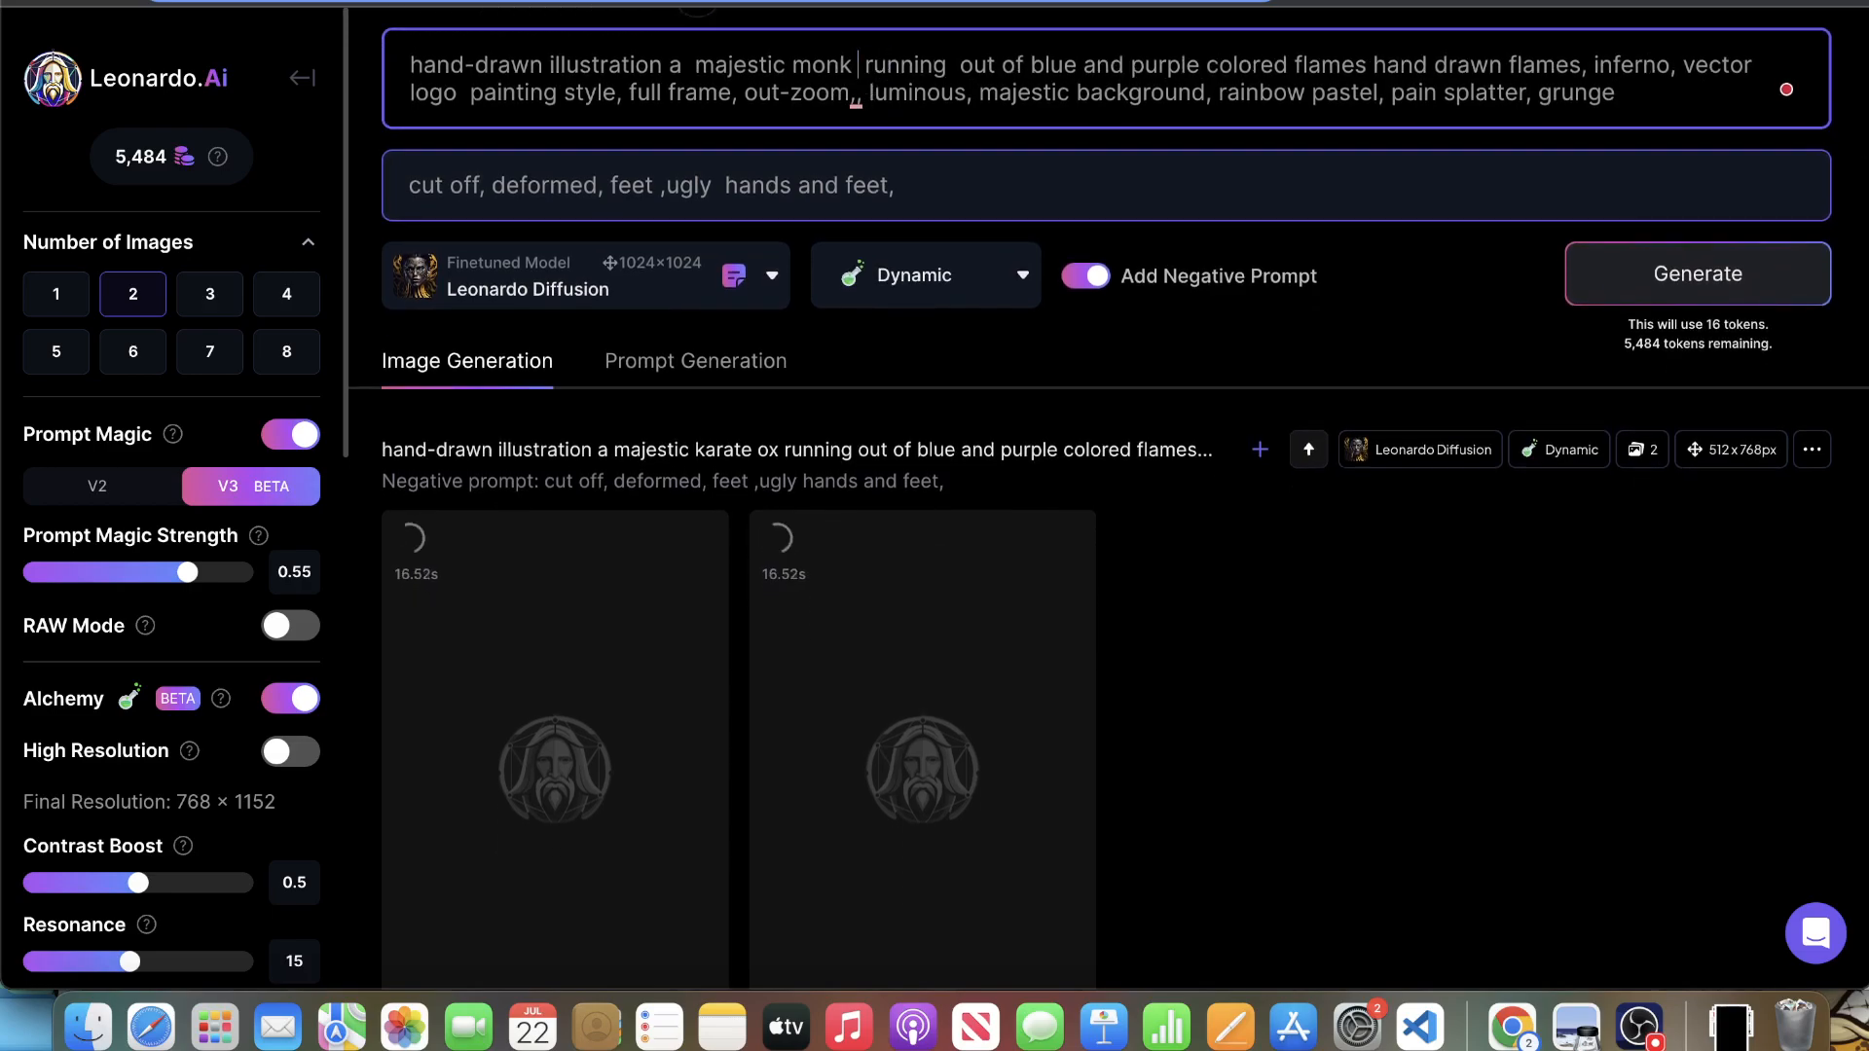
{"action": "left_click", "coordinate": [794, 64]}
{"action": "type", "text": "shoalin"}
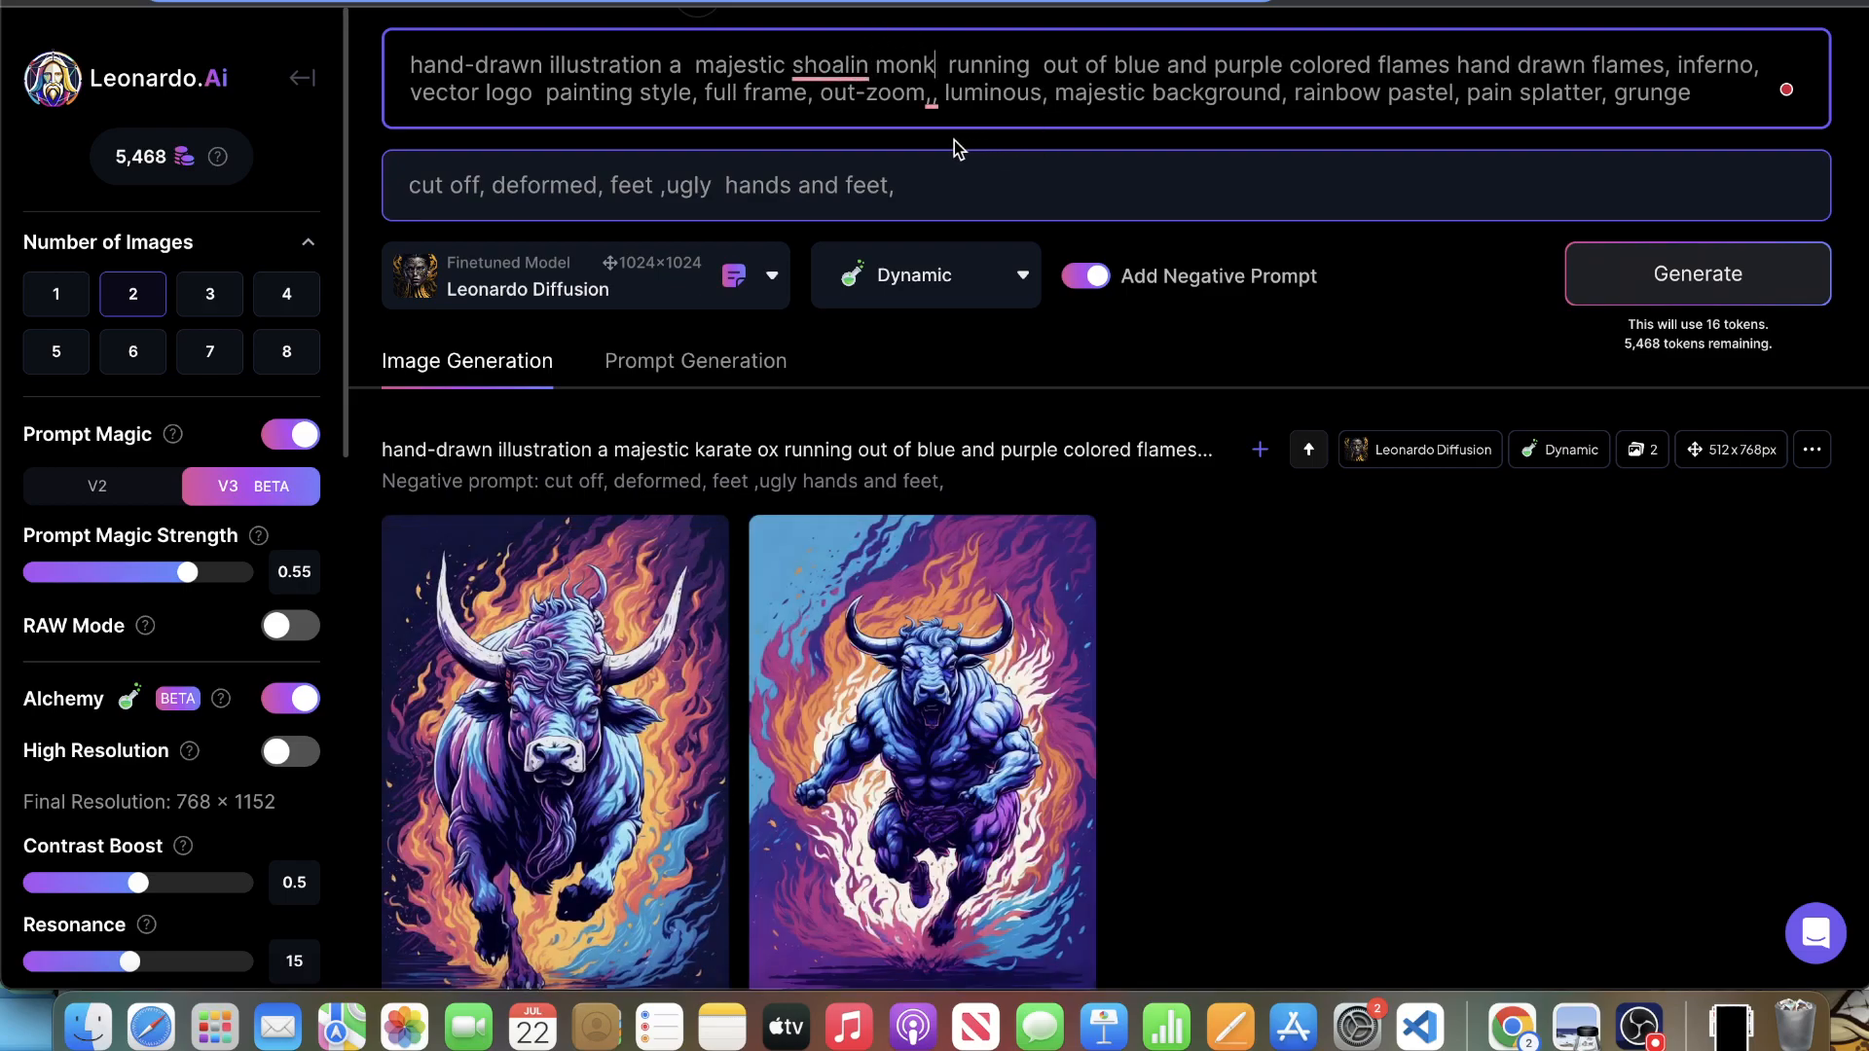
- Add "siba uni meditating" after "shoalin monk" in the prompt
{"action": "type", "text": "siba uny"}
{"action": "key", "text": "BackSpace"}
{"action": "type", "text": "i "}
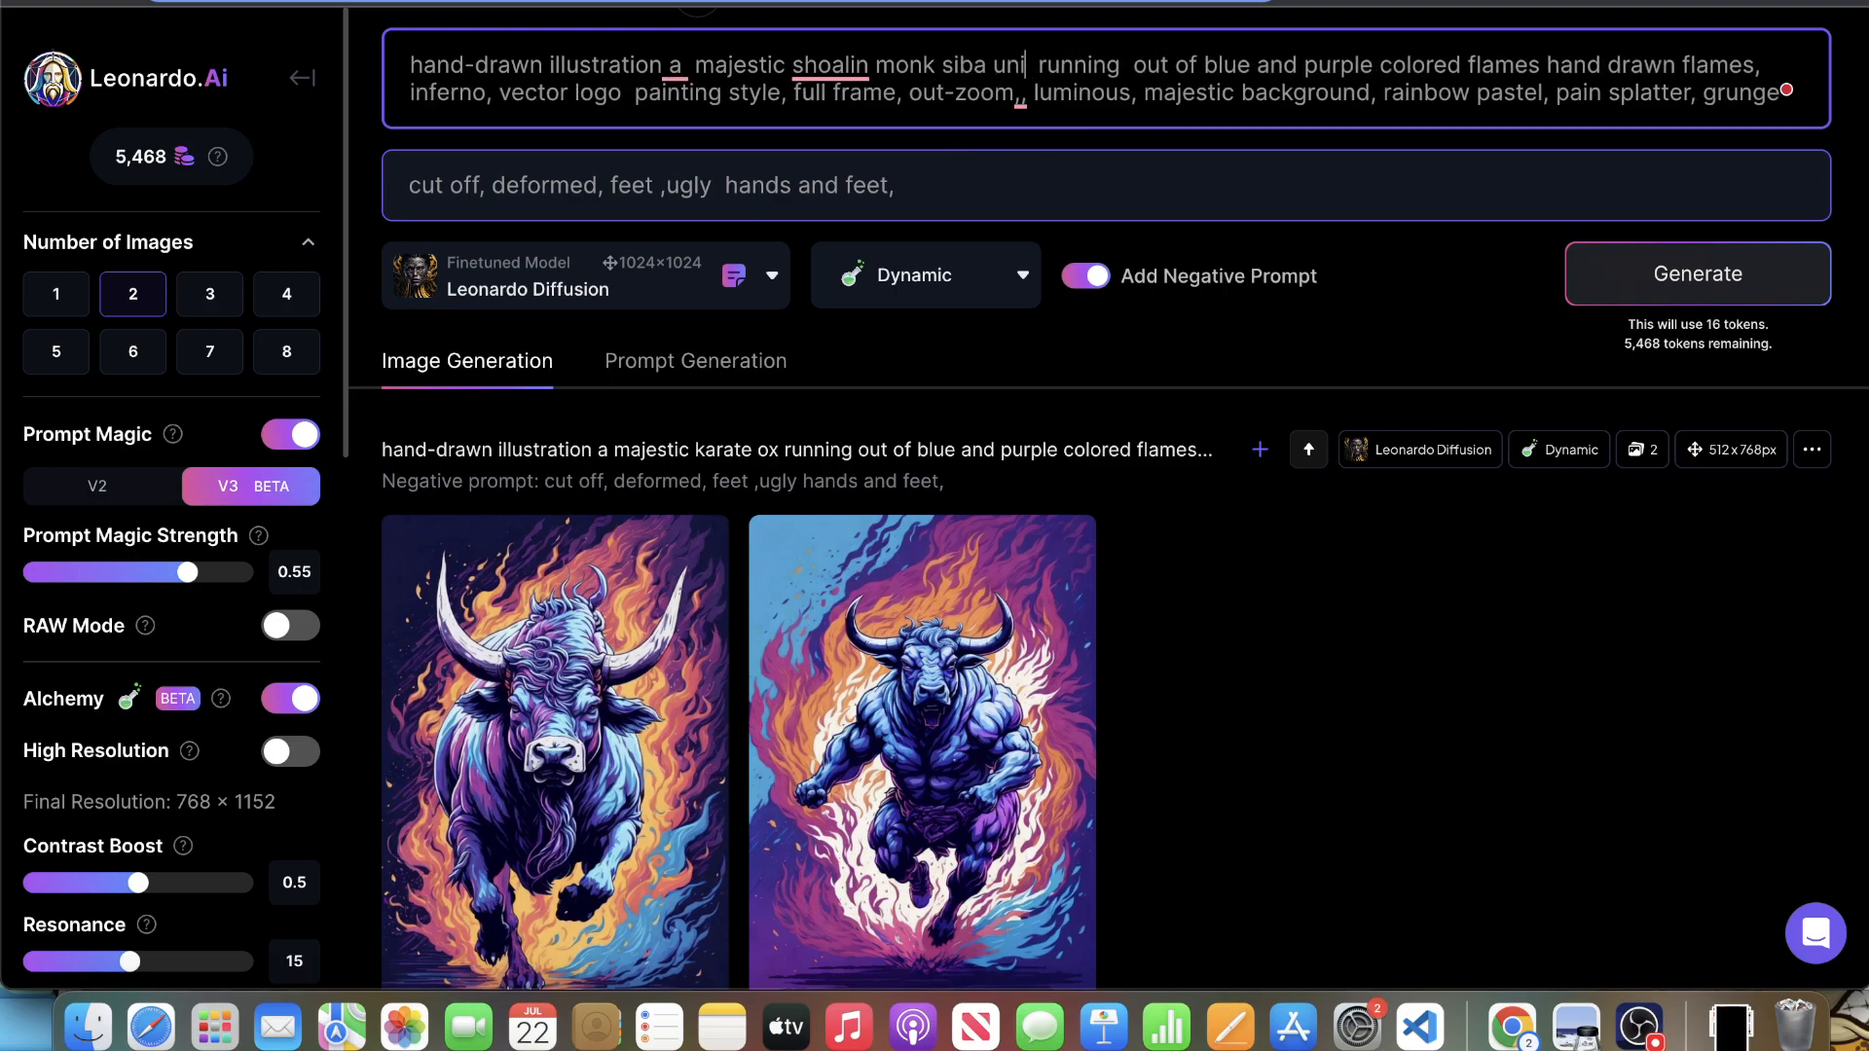
{"action": "type", "text": "med"}
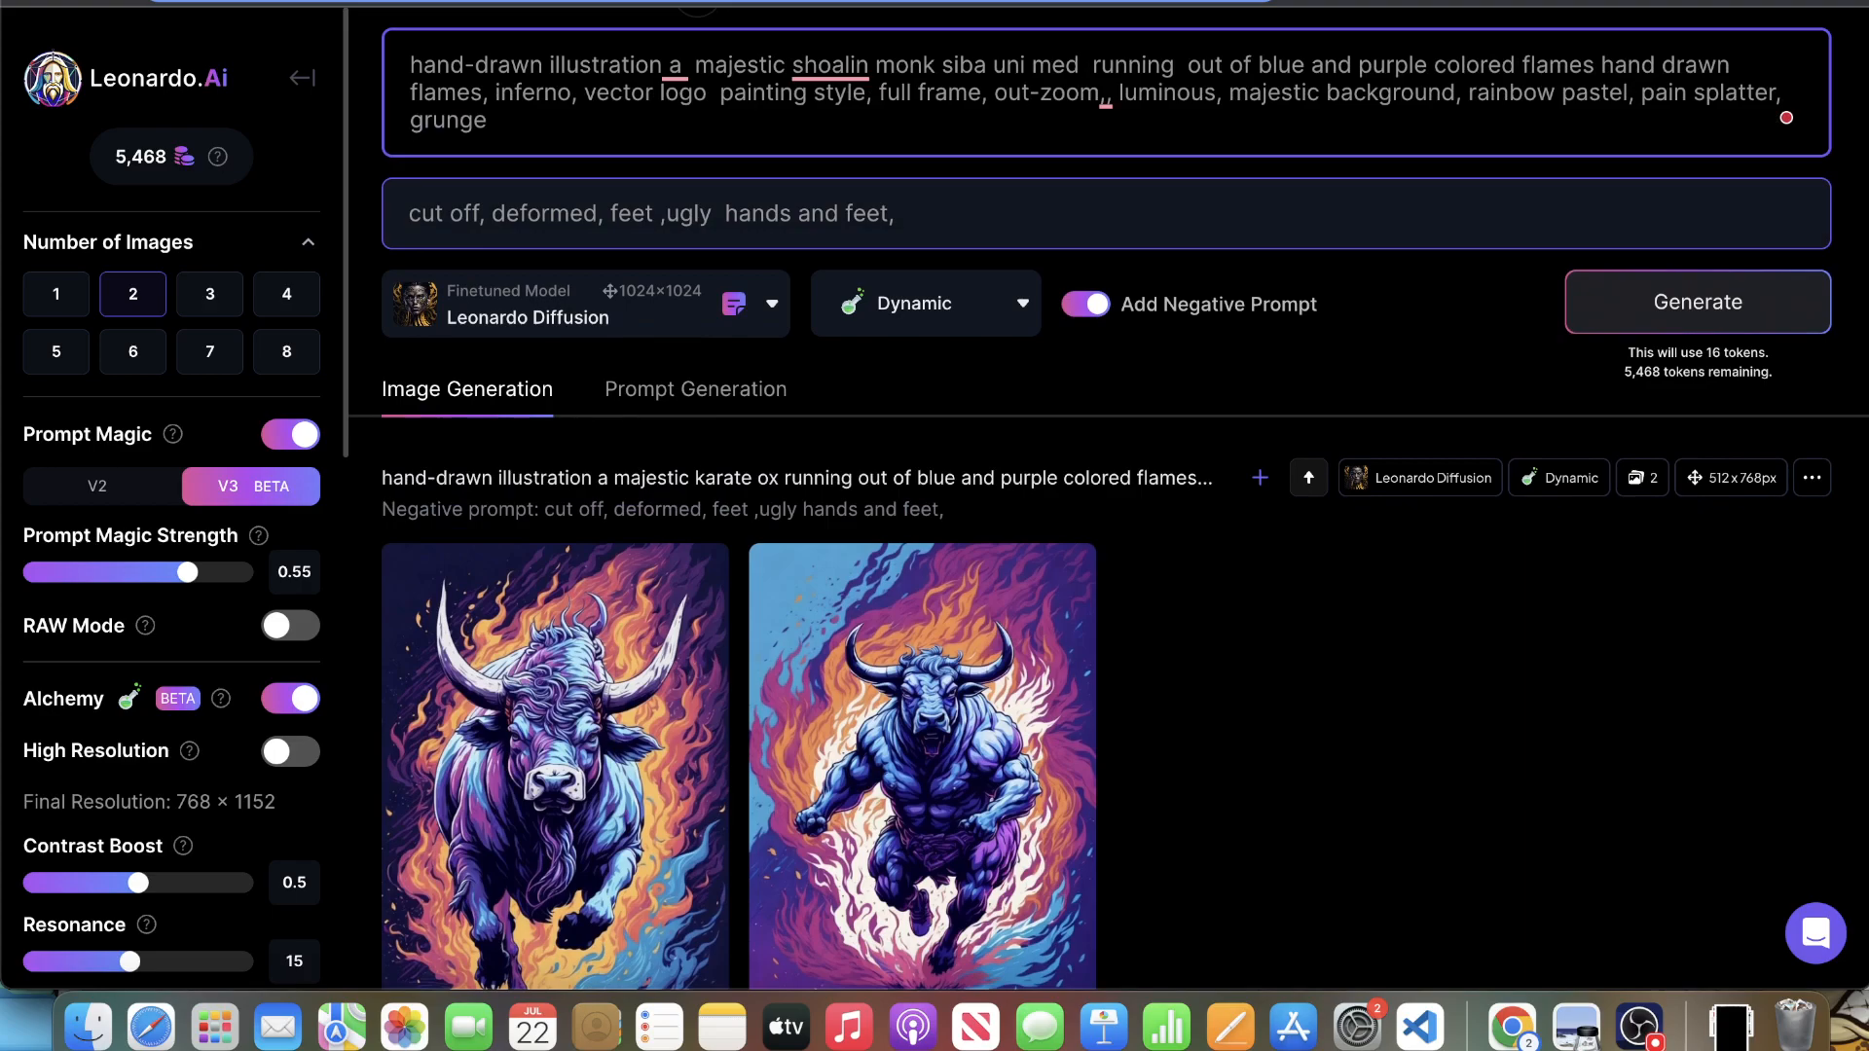
{"action": "type", "text": "itating"}
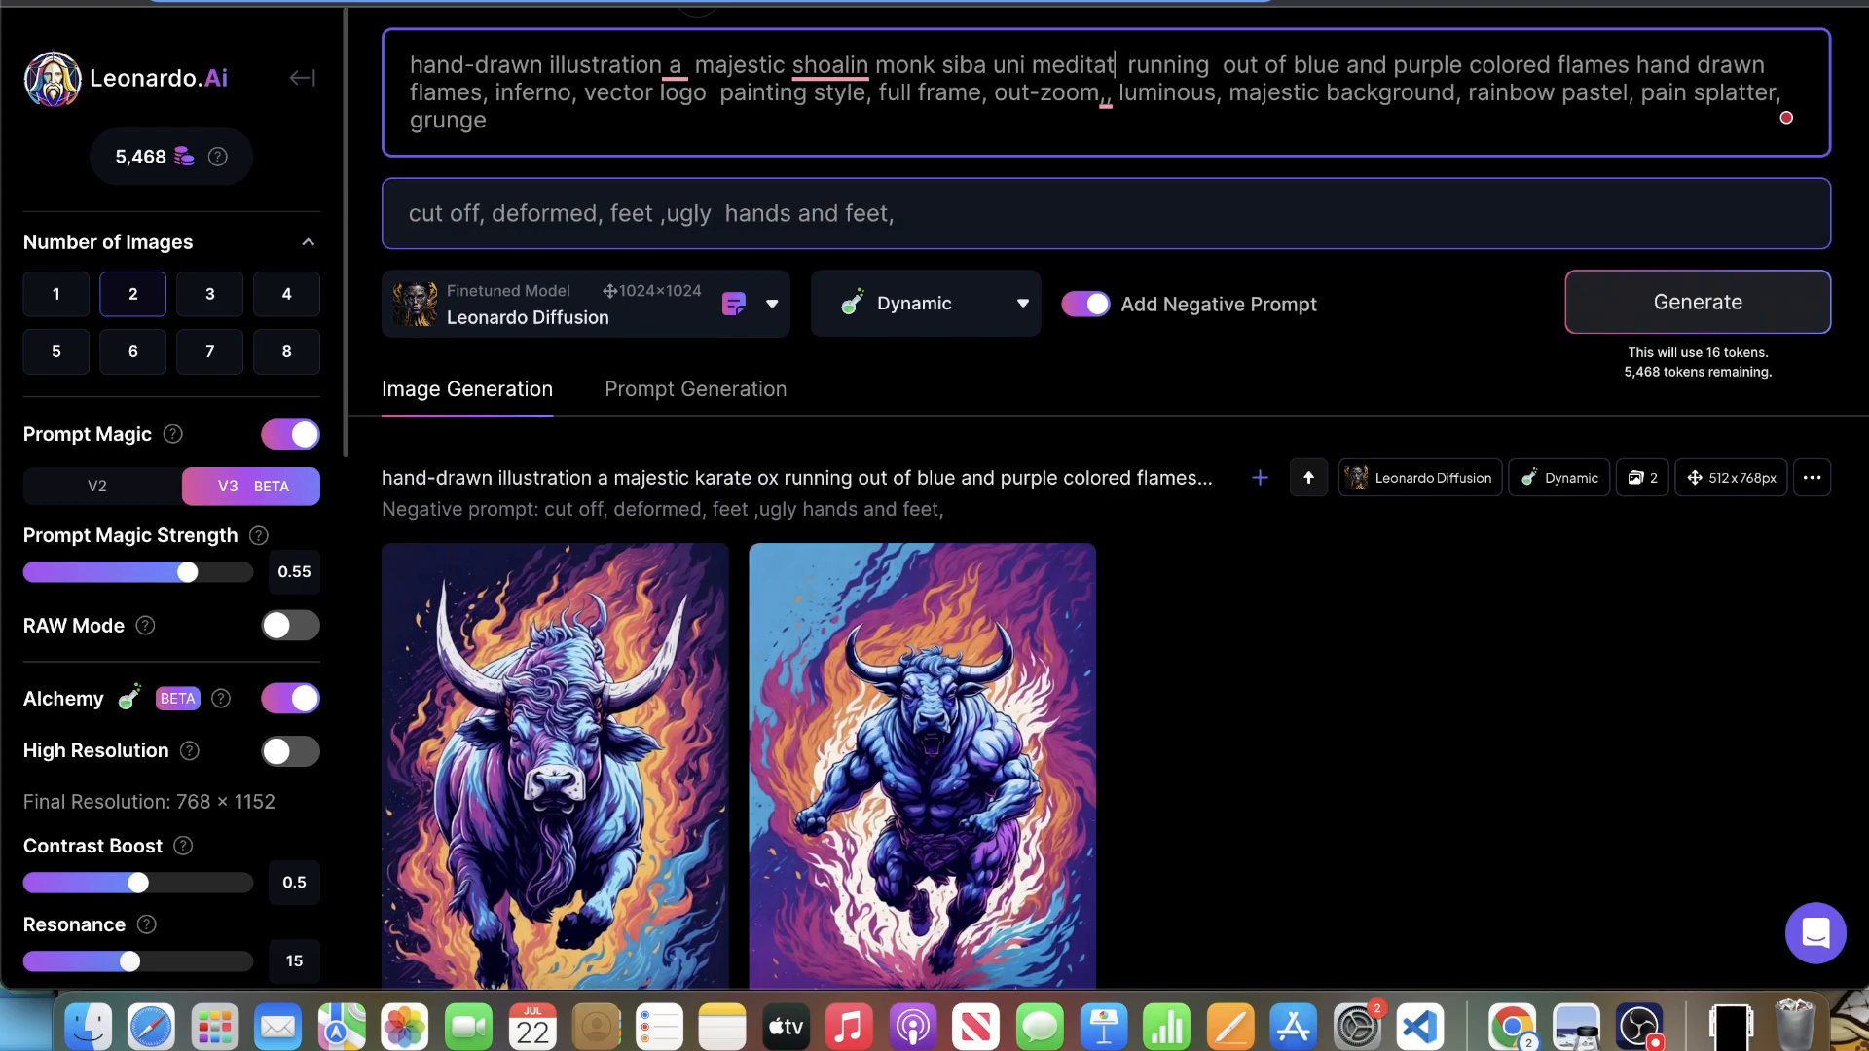
- Remove "running" and replace "out of" with "in" before "blue and purple colored flames" in the prompt, and generate two images
{"action": "left_click", "coordinate": [1197, 60]}
{"action": "key", "text": "BackSpace"}
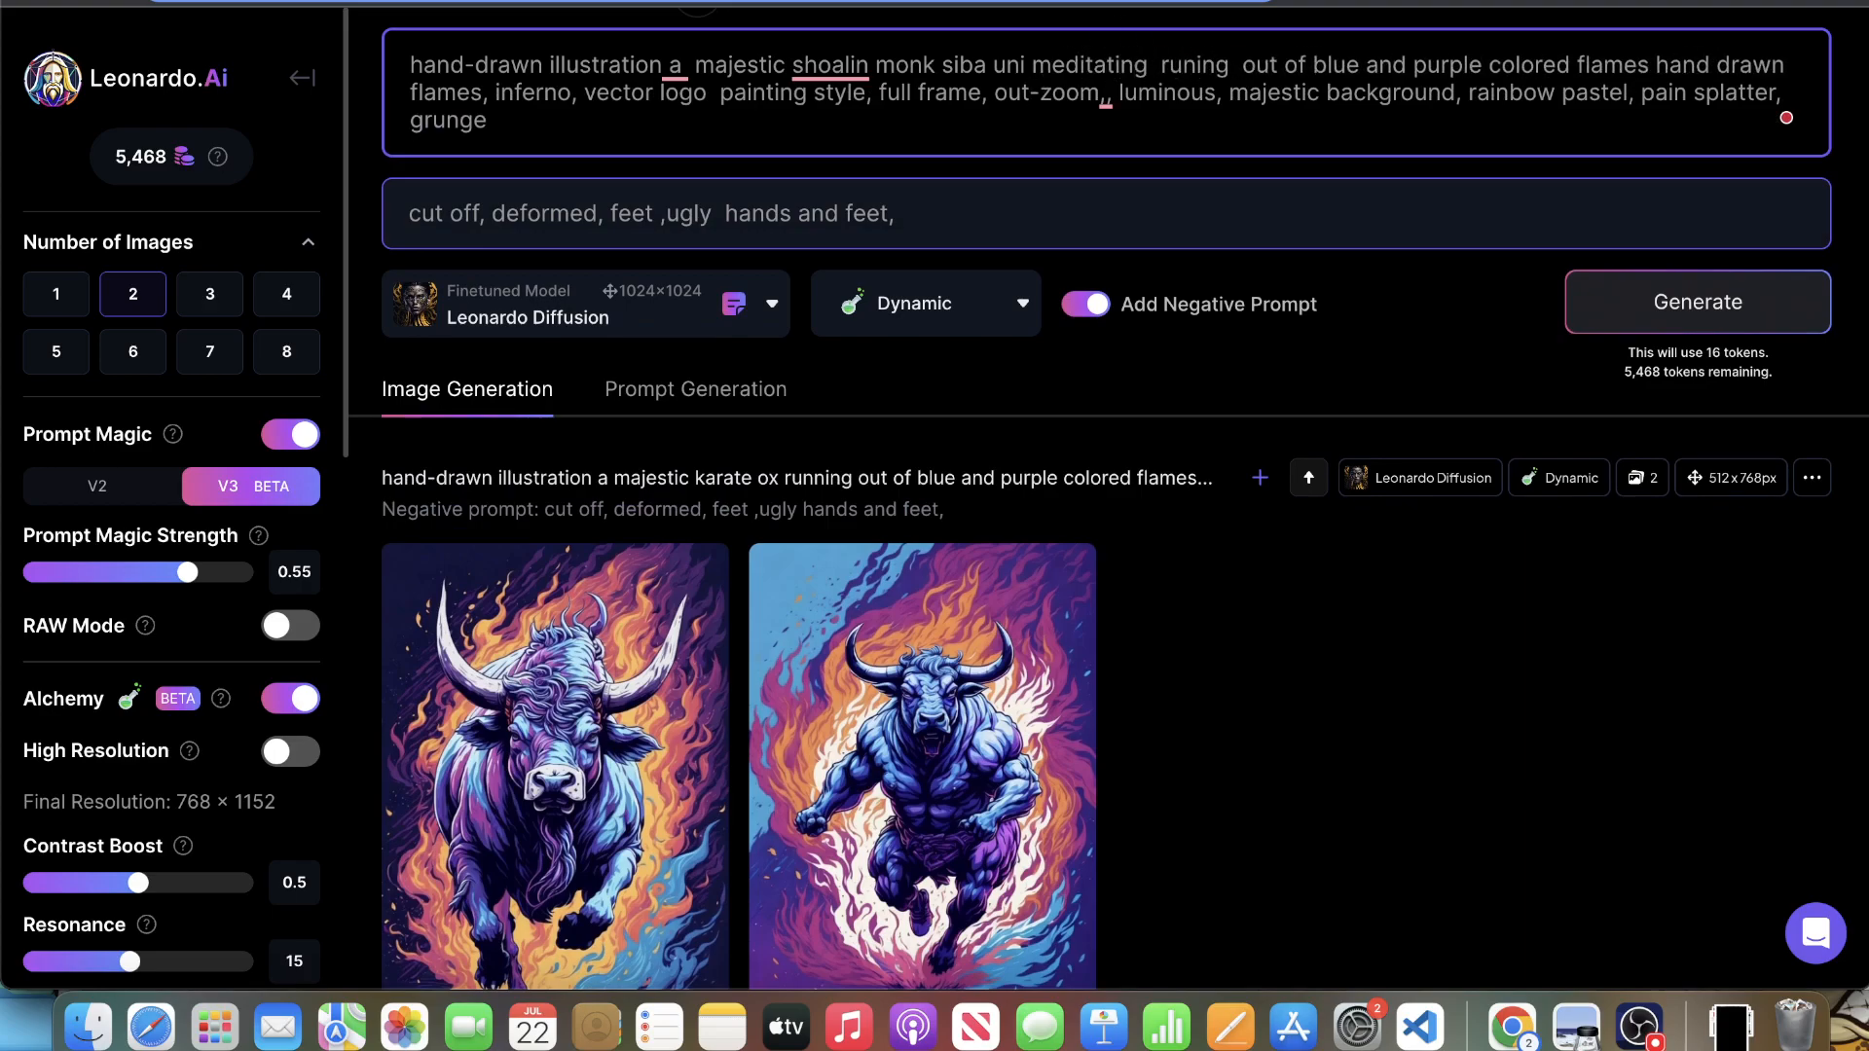
{"action": "key", "text": "BackSpace"}
{"action": "key", "text": "BackSpace"}
{"action": "key", "text": "BackSpace"}
{"action": "key", "text": "BackSpace"}
{"action": "key", "text": "BackSpace"}
{"action": "key", "text": "BackSpace"}
{"action": "key", "text": "BackSpace"}
{"action": "key", "text": "BackSpace"}
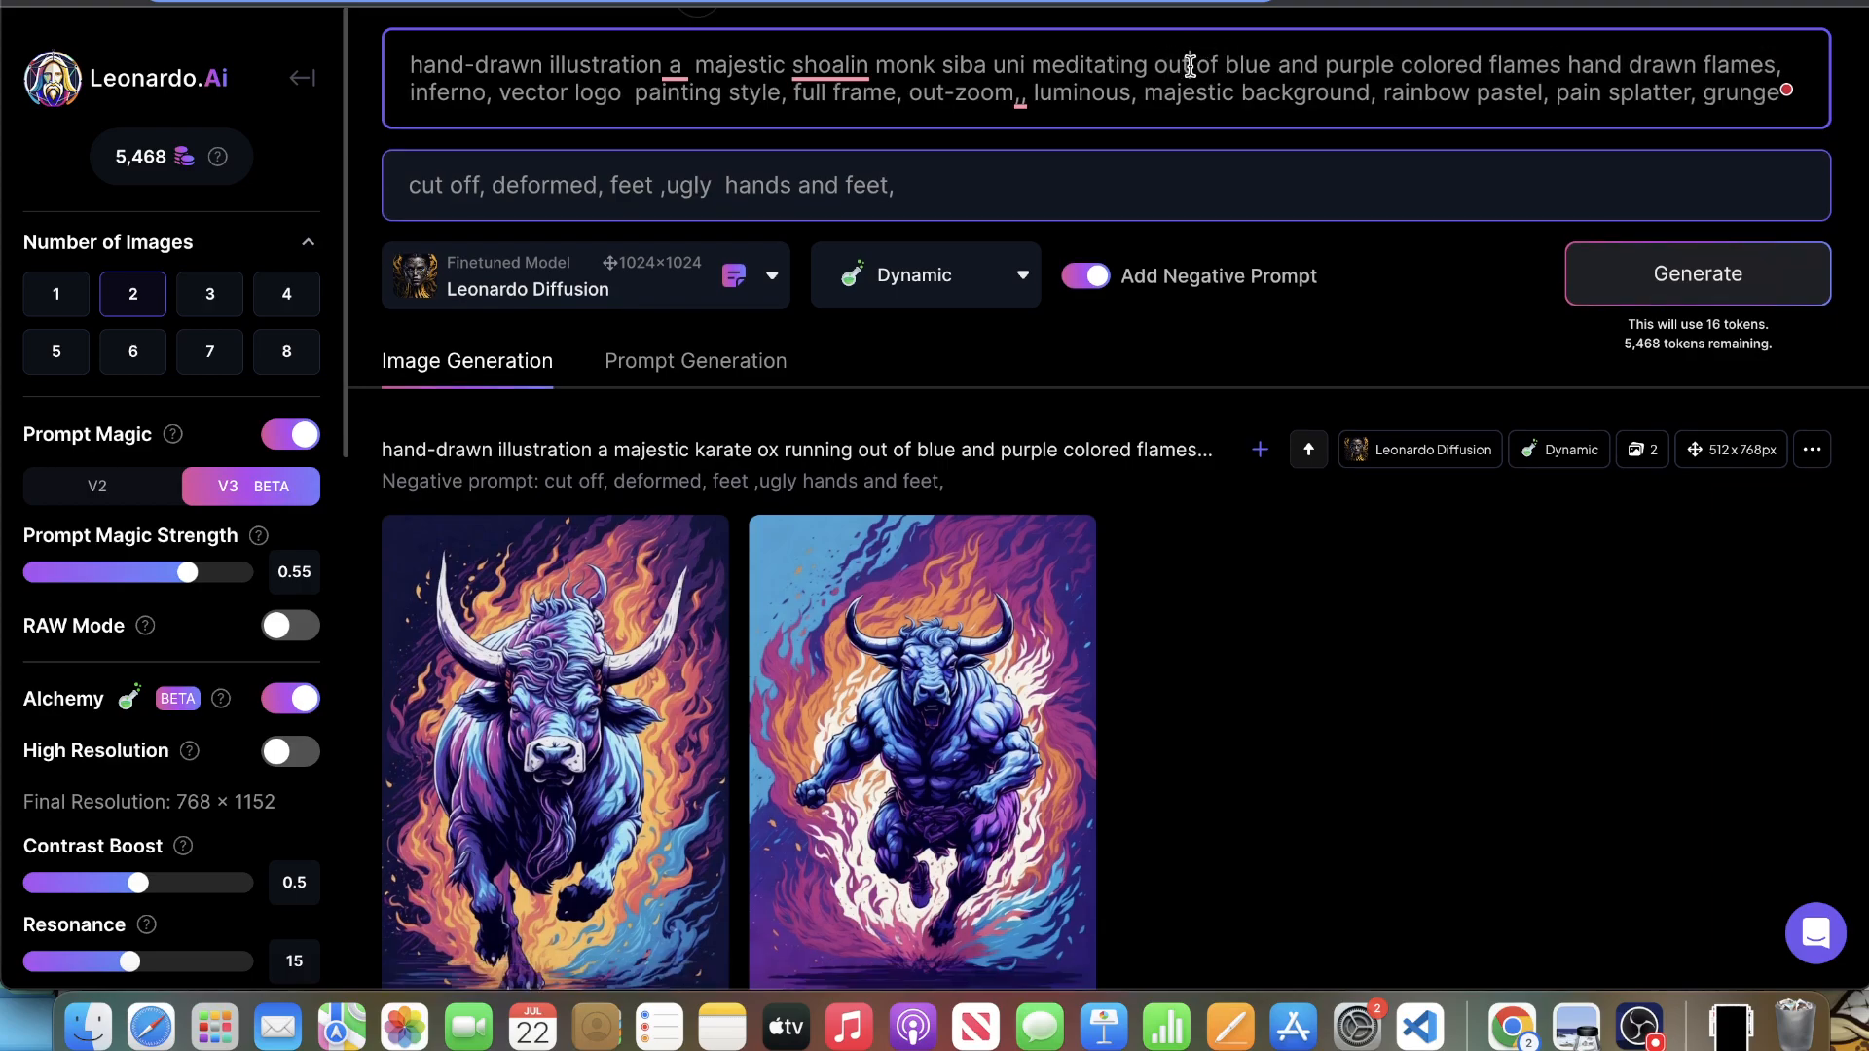
{"action": "left_click_drag", "start_coordinate": [1217, 62], "coordinate": [1159, 65]}
{"action": "key", "text": "BackSpace"}
{"action": "type", "text": "in"}
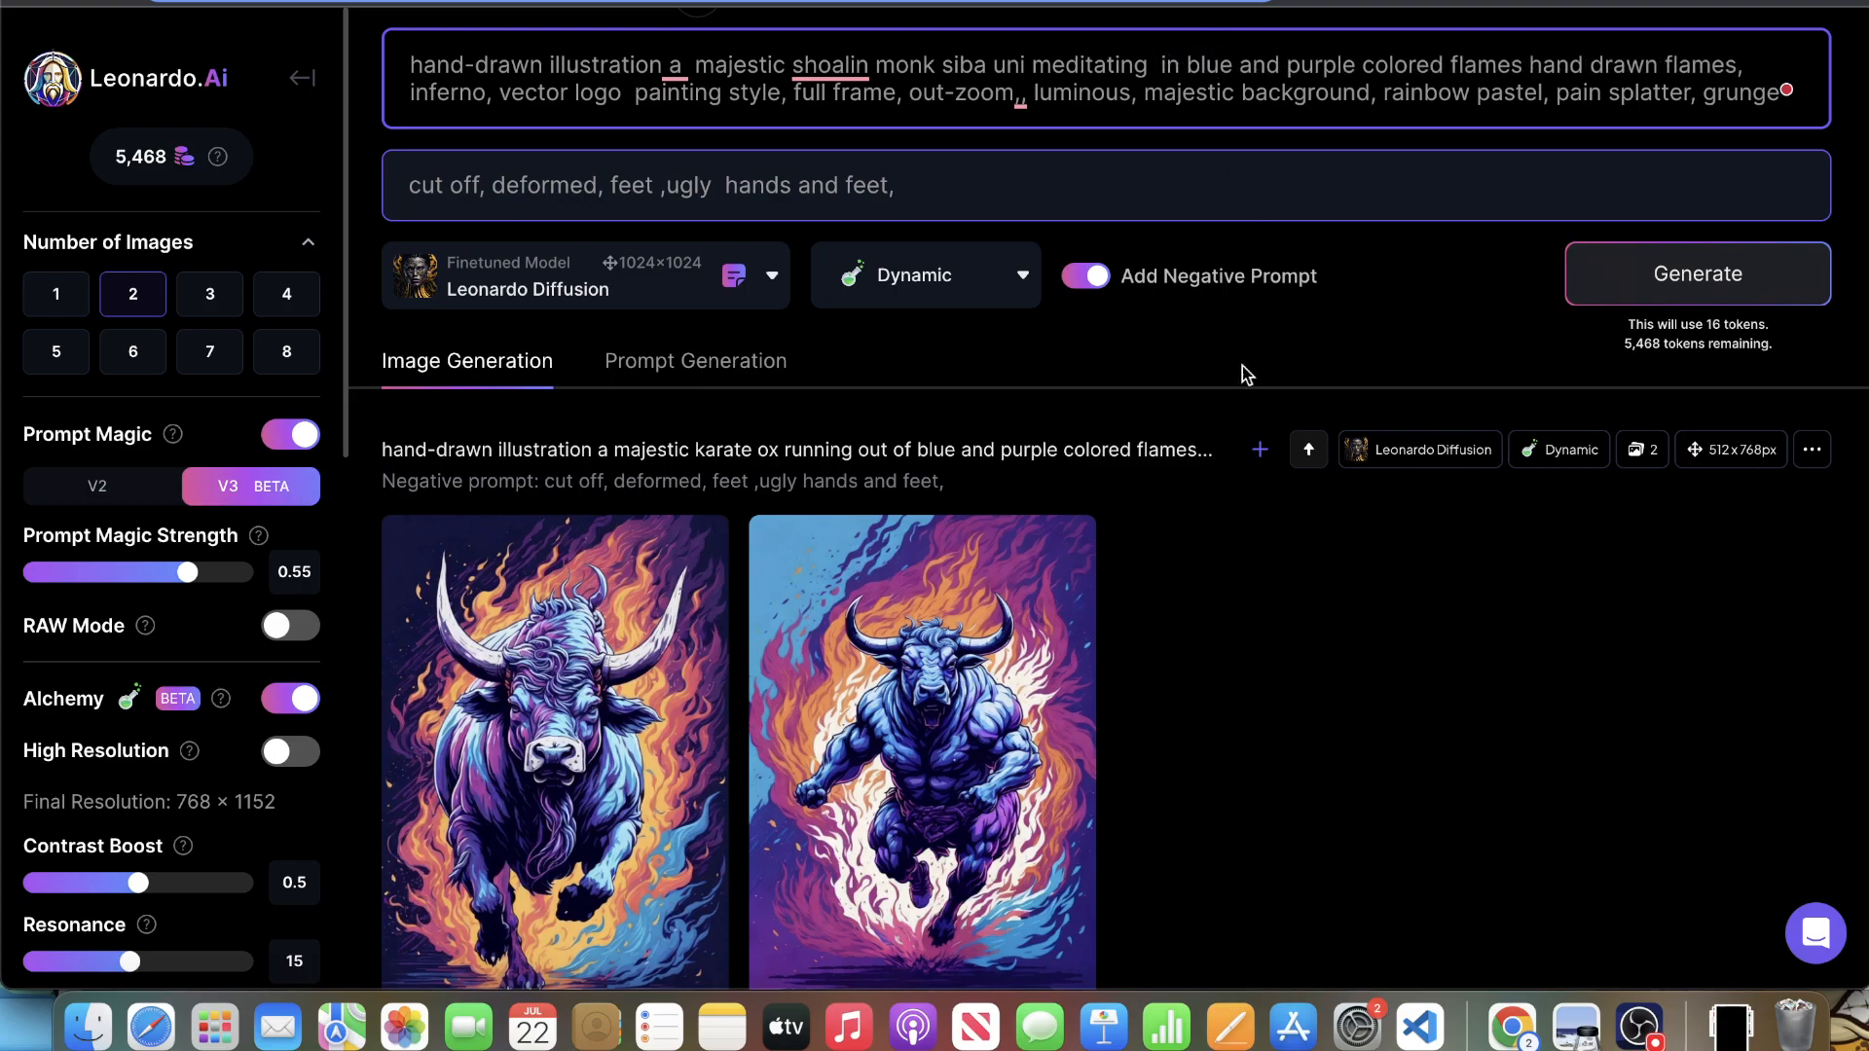
{"action": "left_click", "coordinate": [1664, 271]}
- View the first karate ox image enlarged, and close it again
{"action": "scroll", "coordinate": [1026, 497], "scroll_direction": "down", "scroll_amount": 6}
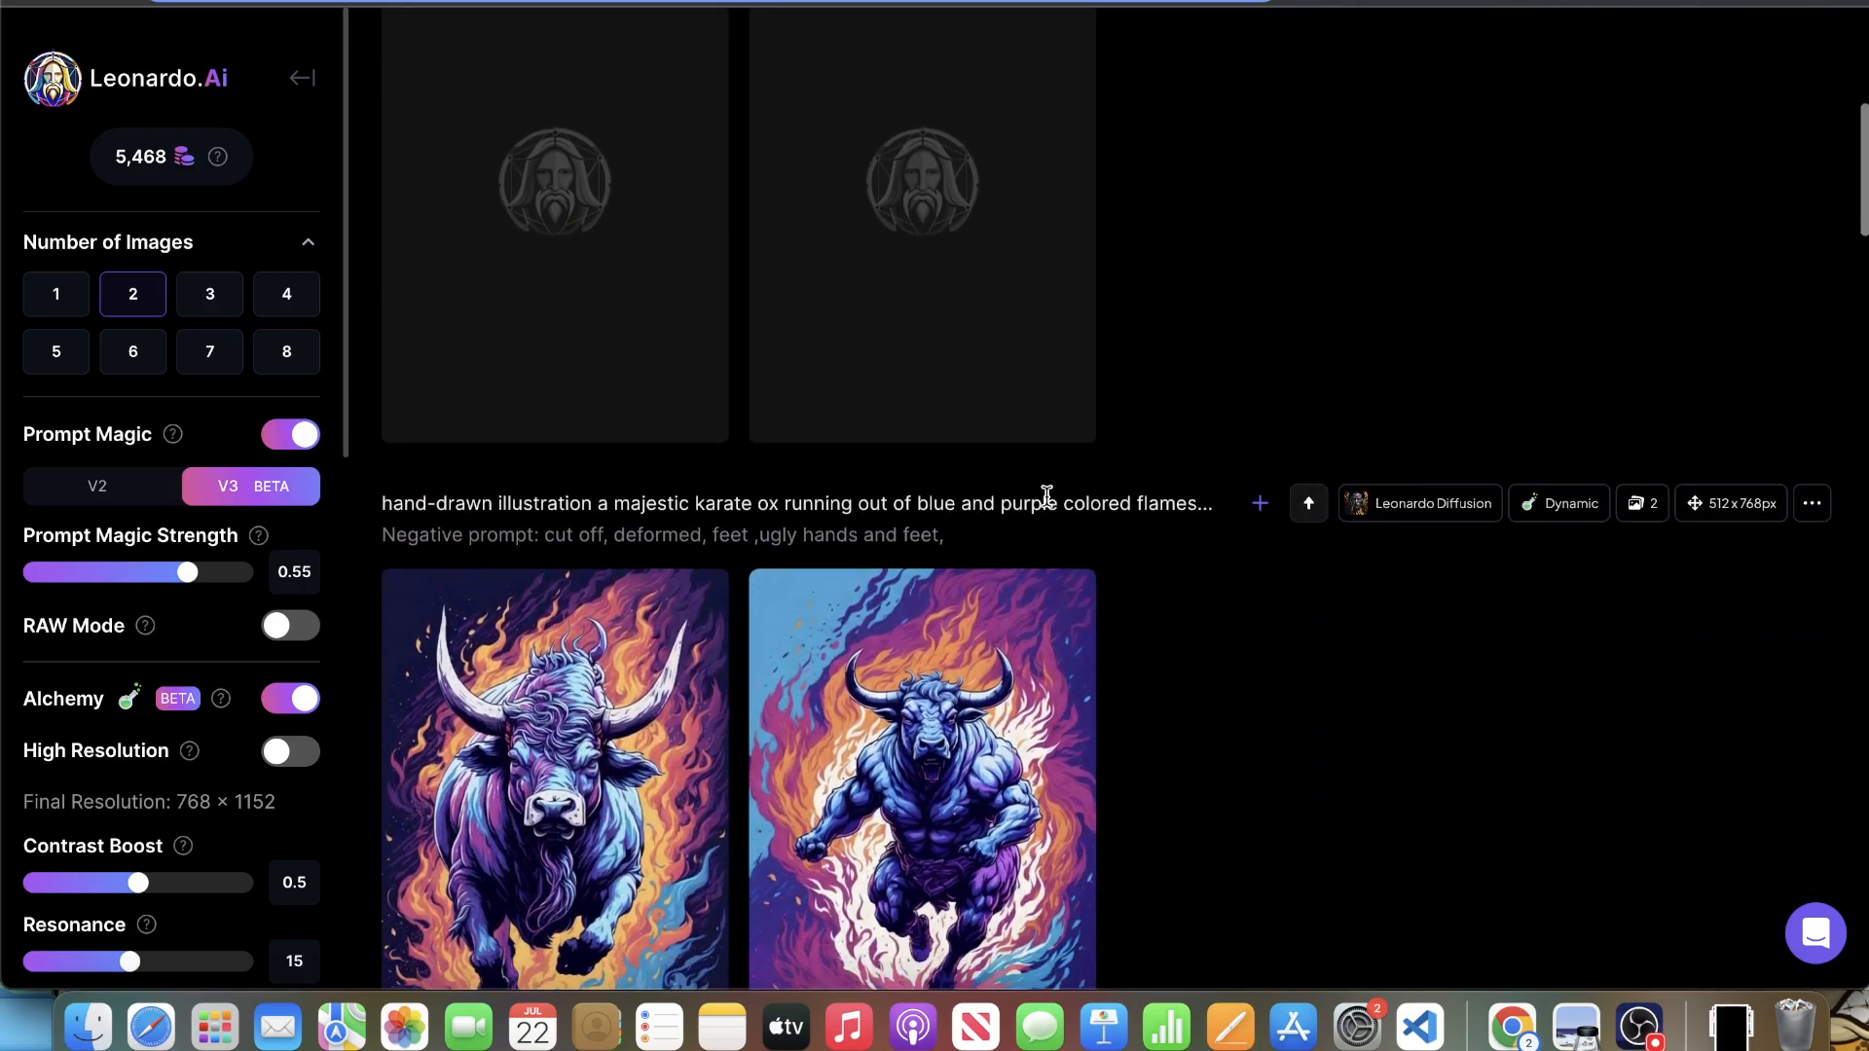
{"action": "scroll", "coordinate": [1154, 496], "scroll_direction": "down", "scroll_amount": 3}
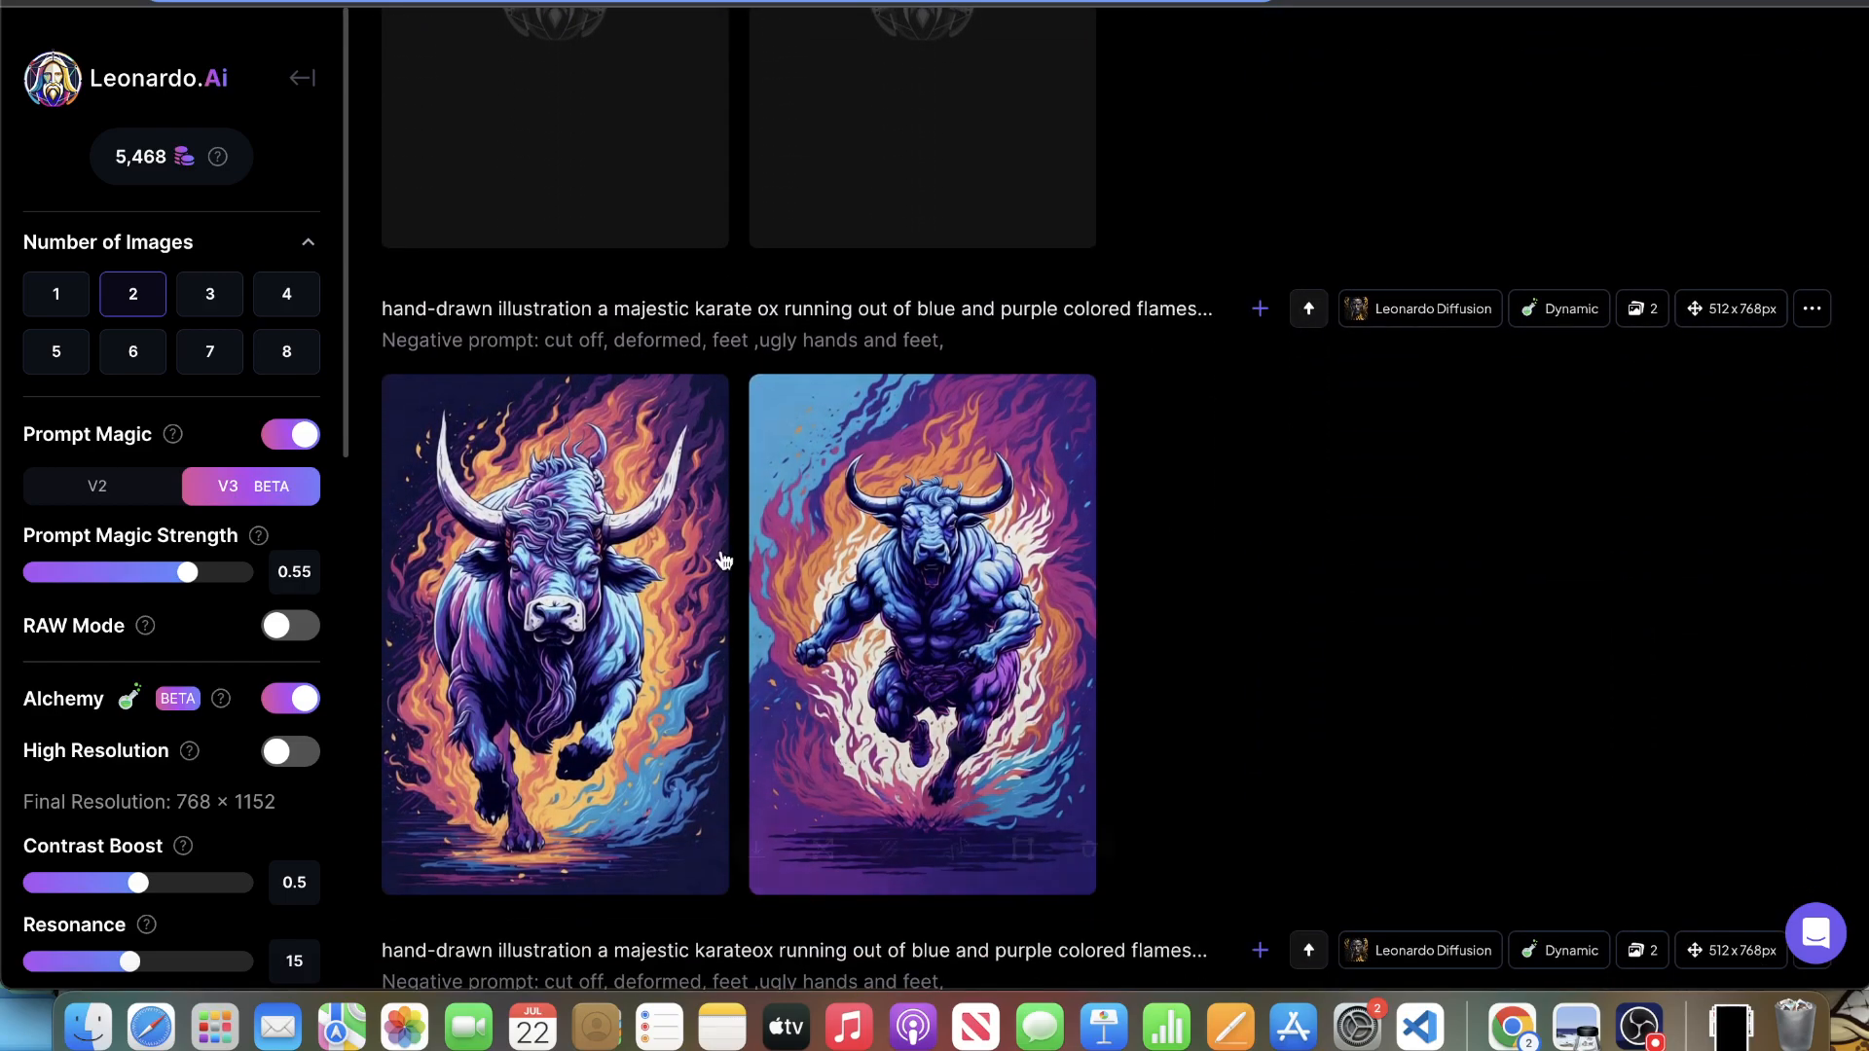
{"action": "left_click", "coordinate": [590, 564]}
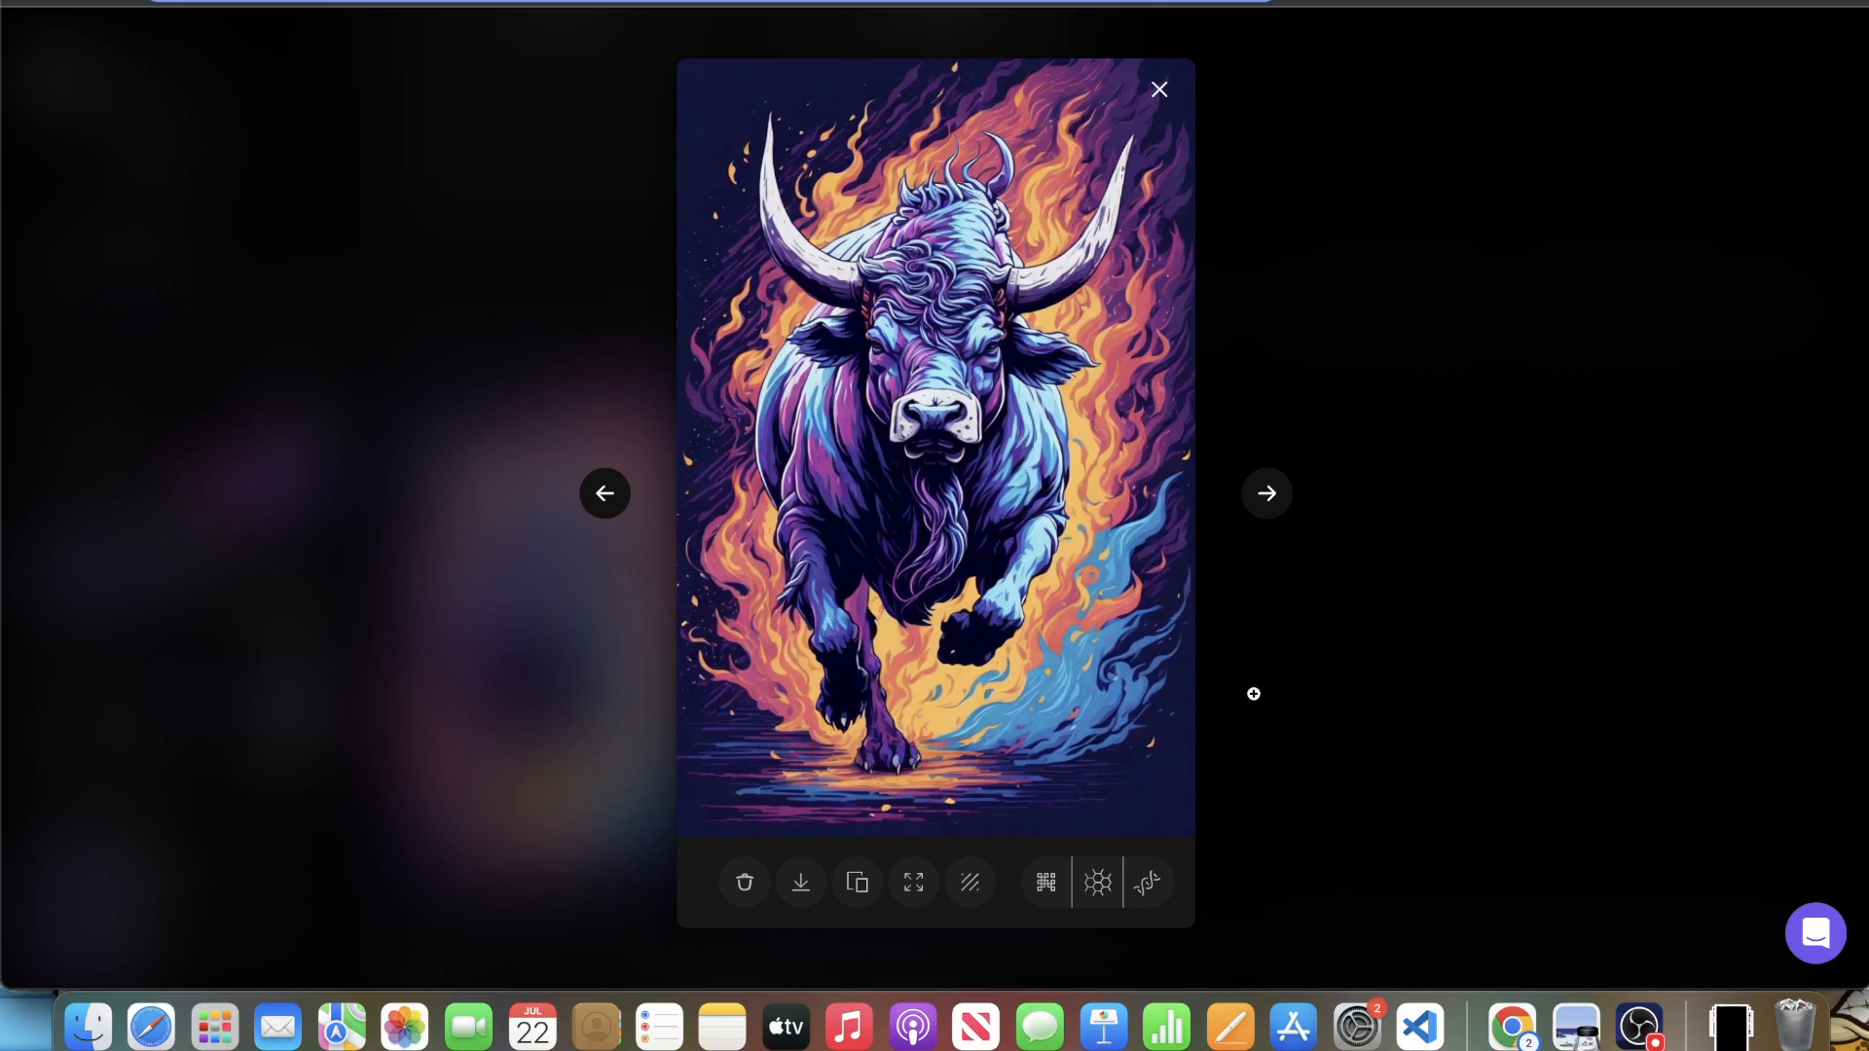
{"action": "left_click", "coordinate": [1377, 688]}
{"action": "left_click", "coordinate": [513, 506]}
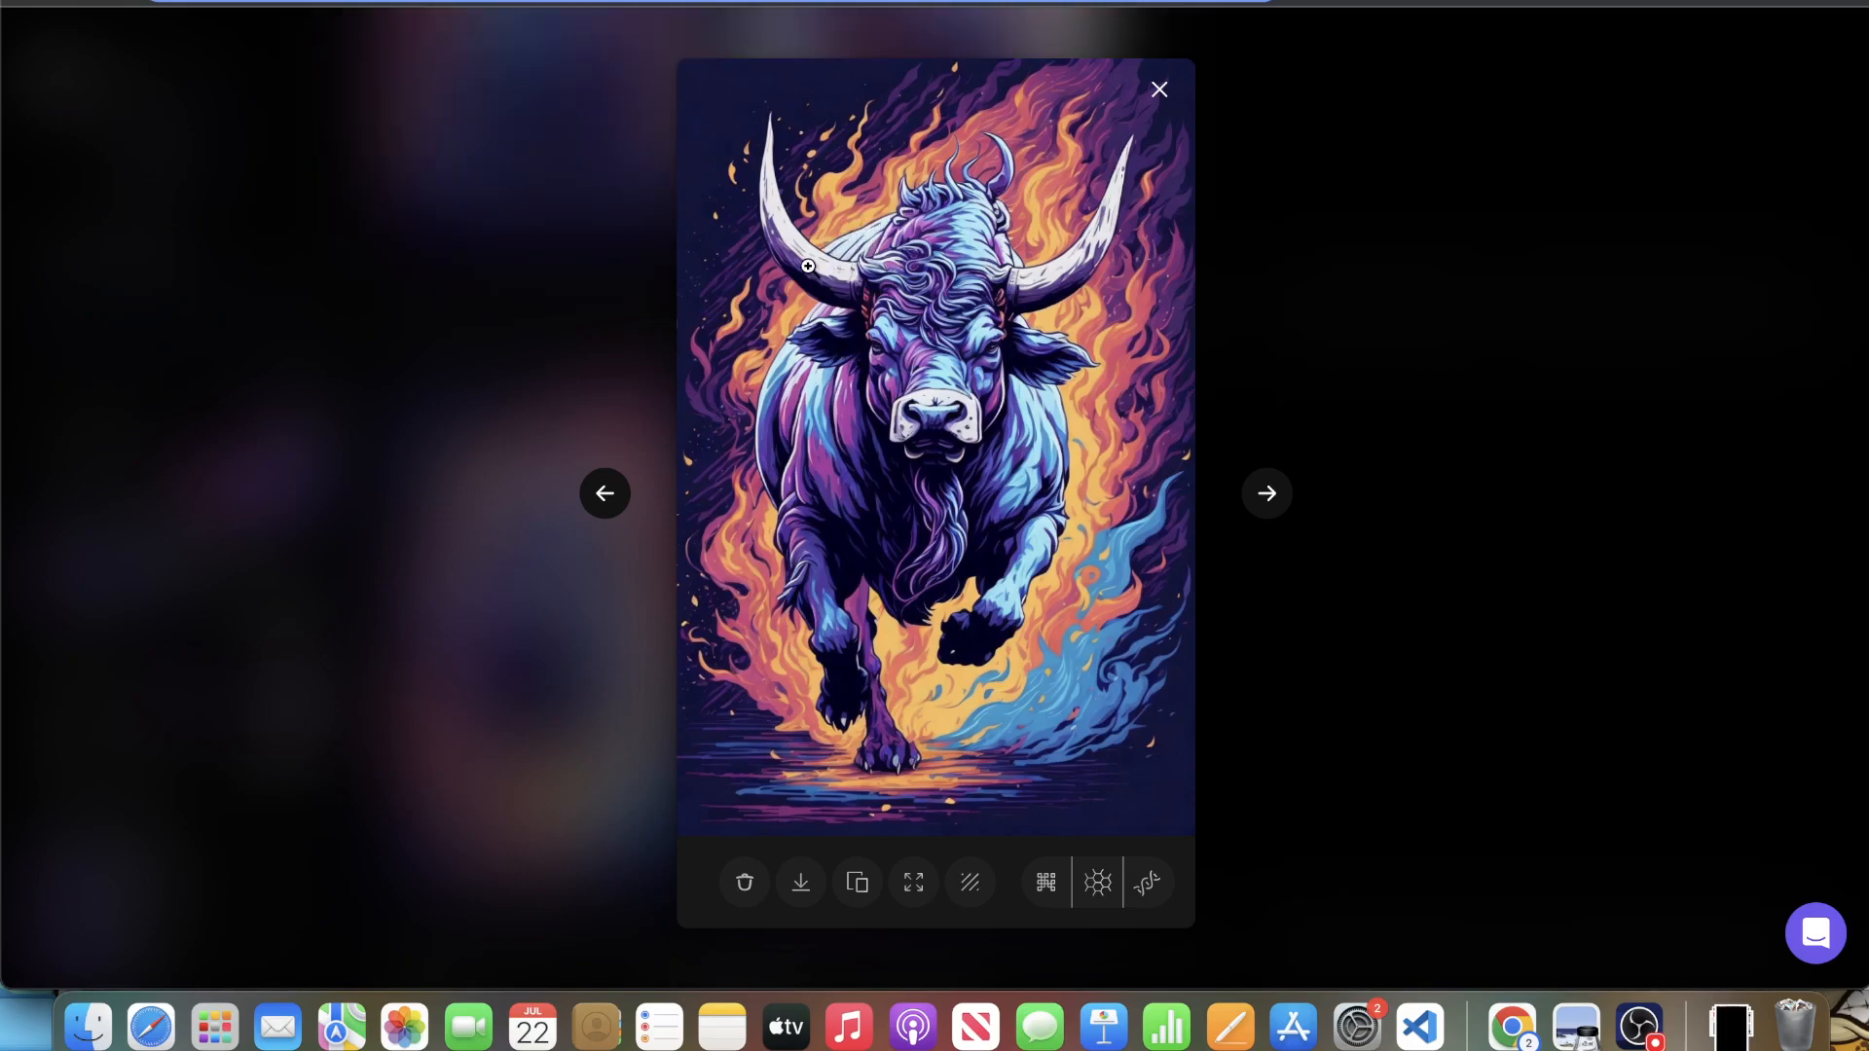
{"action": "left_click", "coordinate": [1493, 373]}
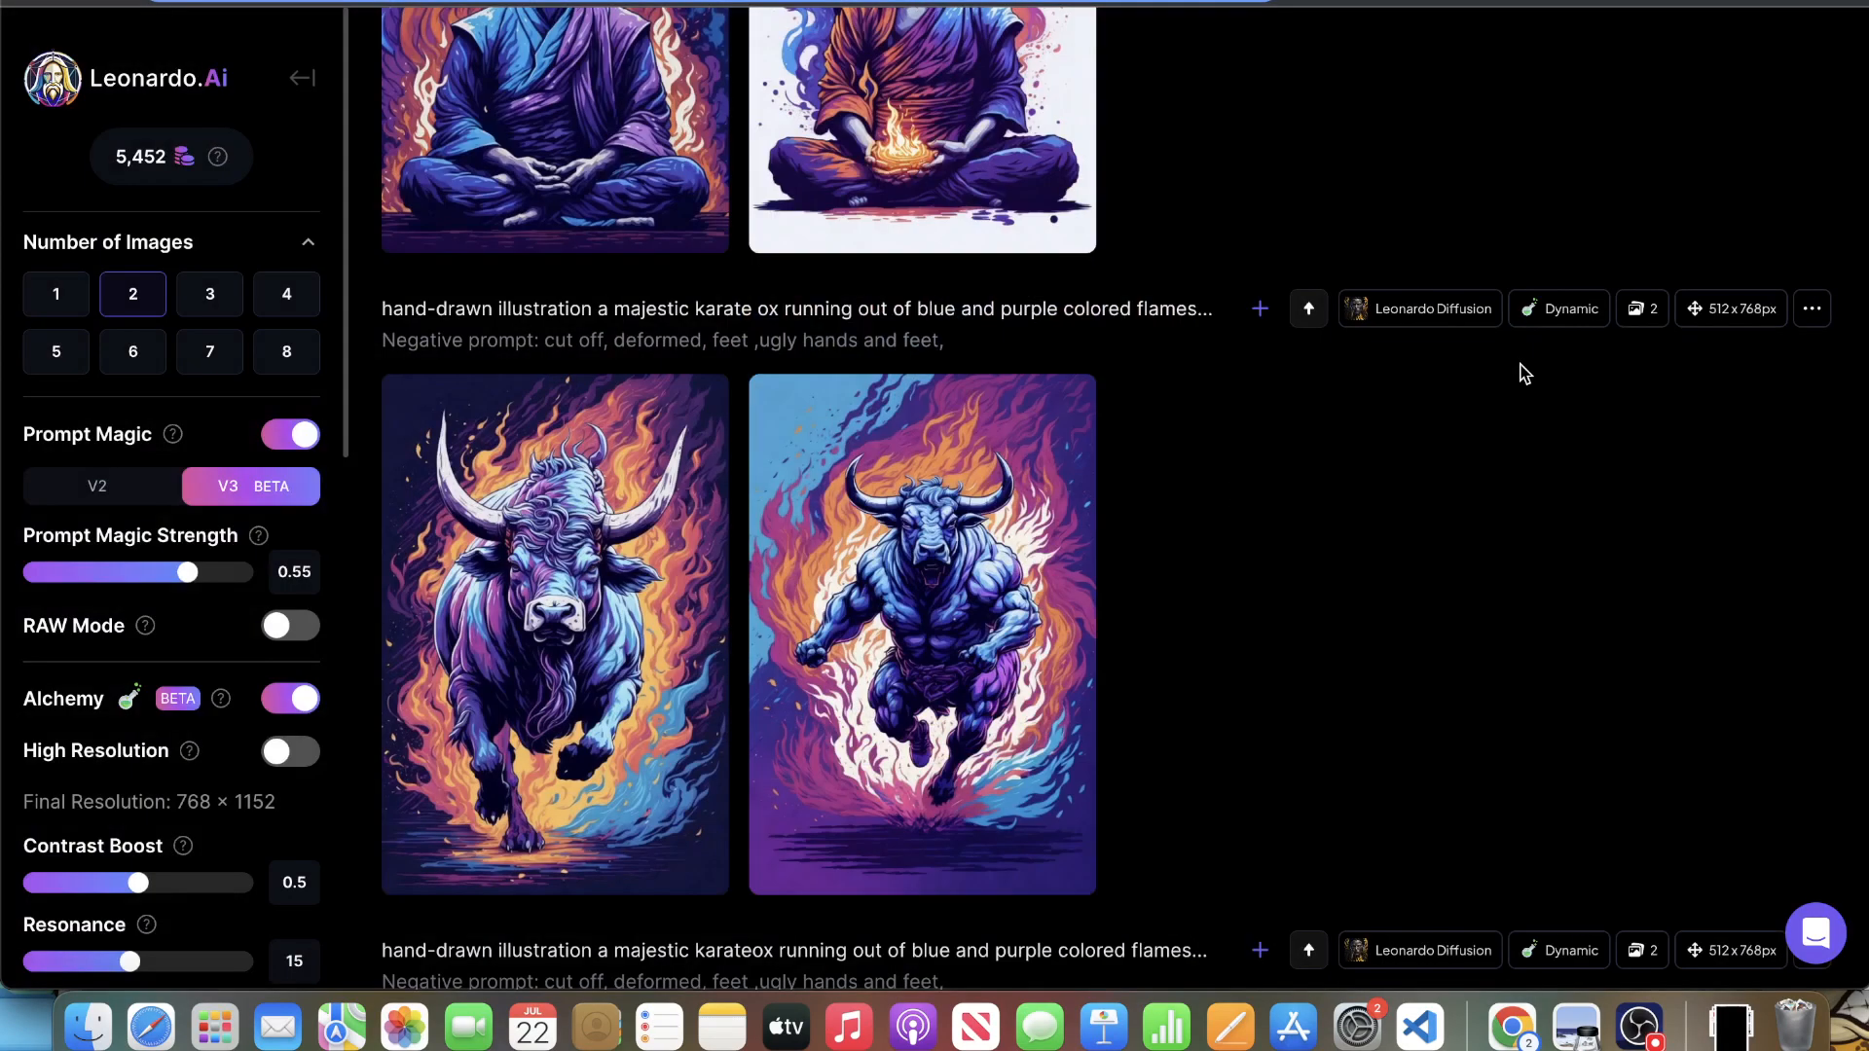
- Apply Creative Upscale to the first meditating monk image, and view it enlarged
{"action": "scroll", "coordinate": [1514, 365], "scroll_direction": "up", "scroll_amount": 5}
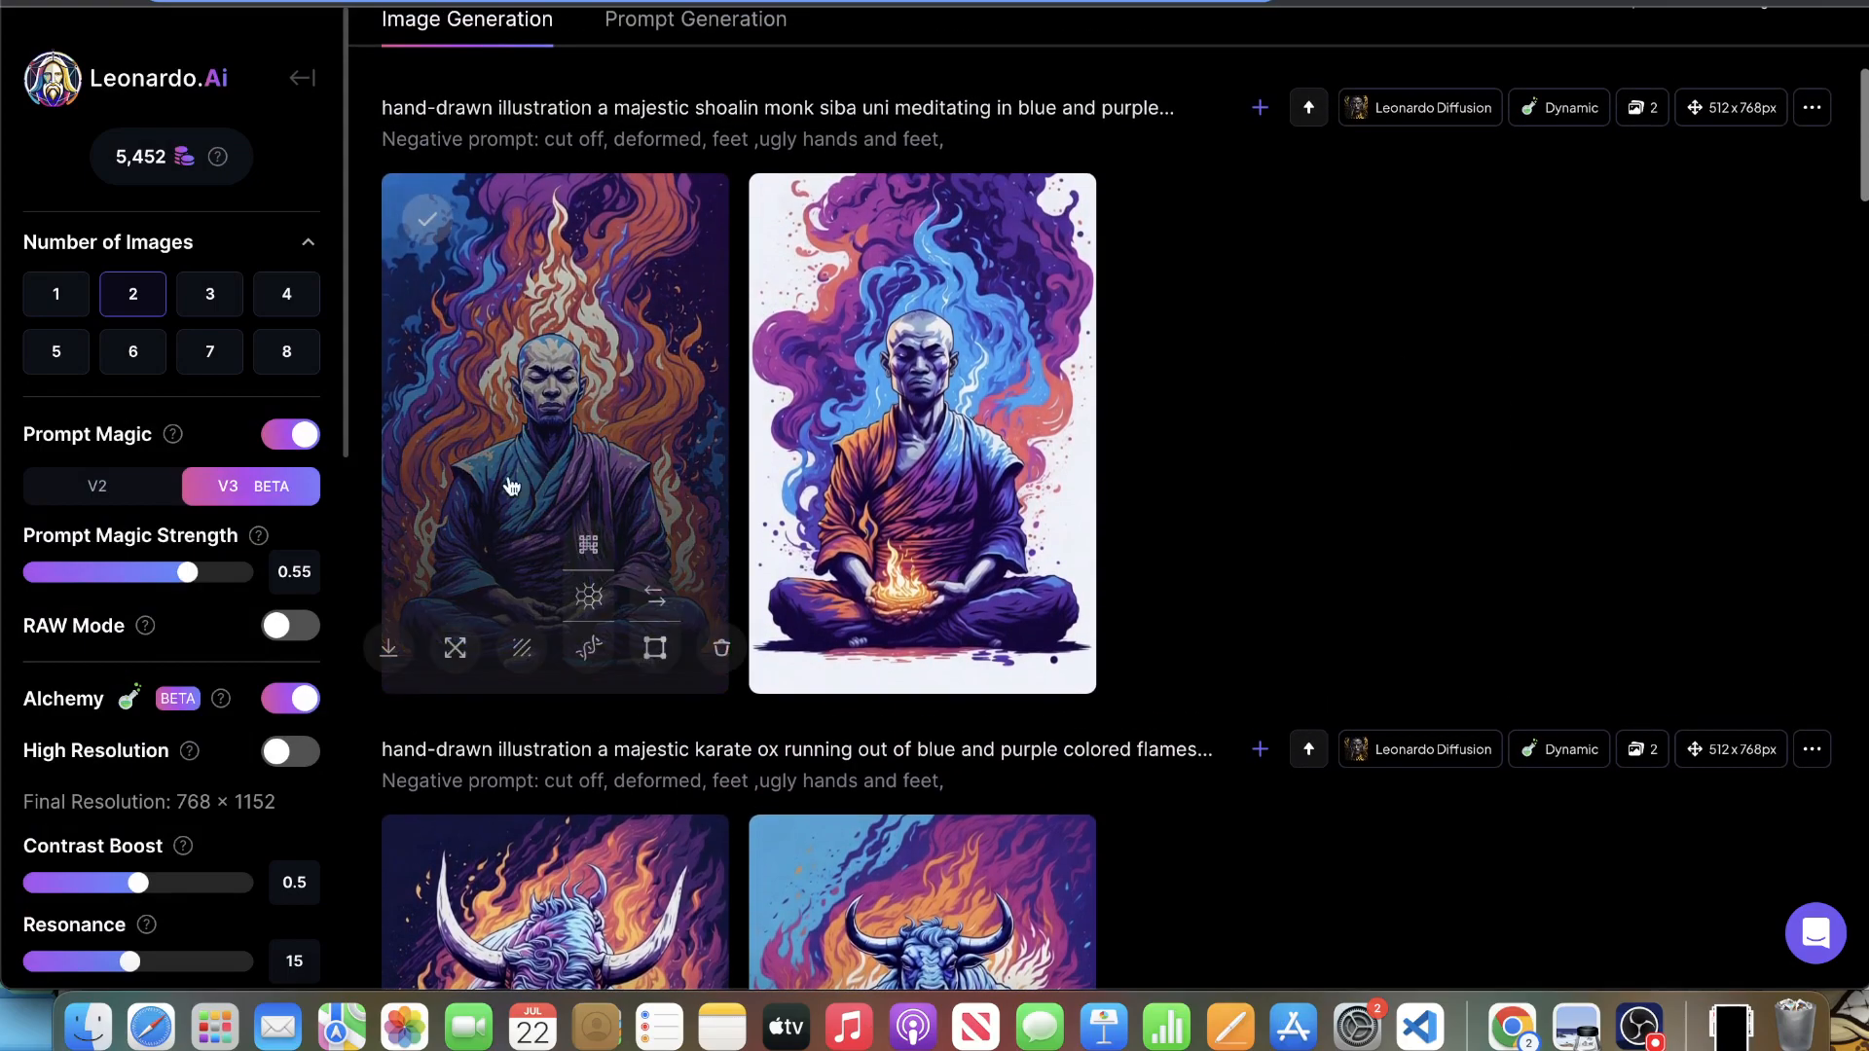
{"action": "left_click", "coordinate": [589, 548]}
{"action": "left_click", "coordinate": [603, 482]}
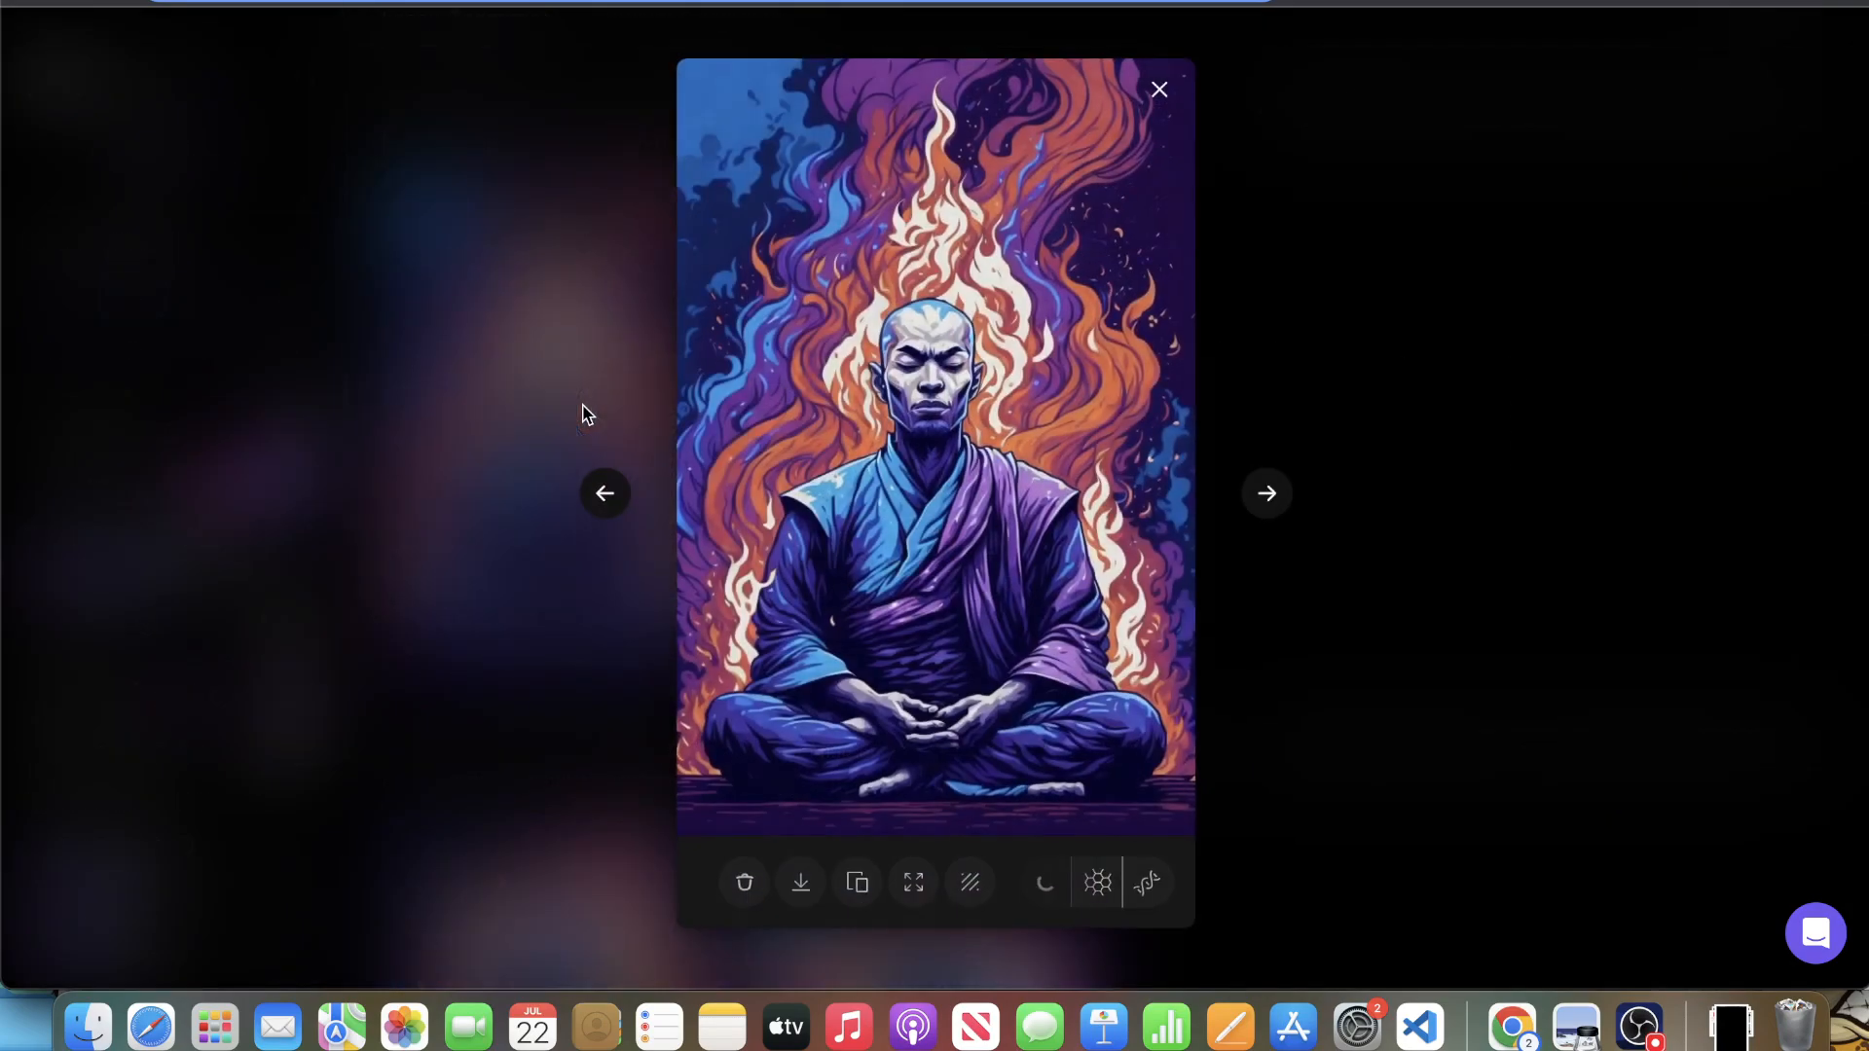
{"action": "left_click", "coordinate": [1581, 312]}
- Correct "siba" to "shiba" in the prompt, and generate two images
{"action": "scroll", "coordinate": [1382, 301], "scroll_direction": "up", "scroll_amount": 2}
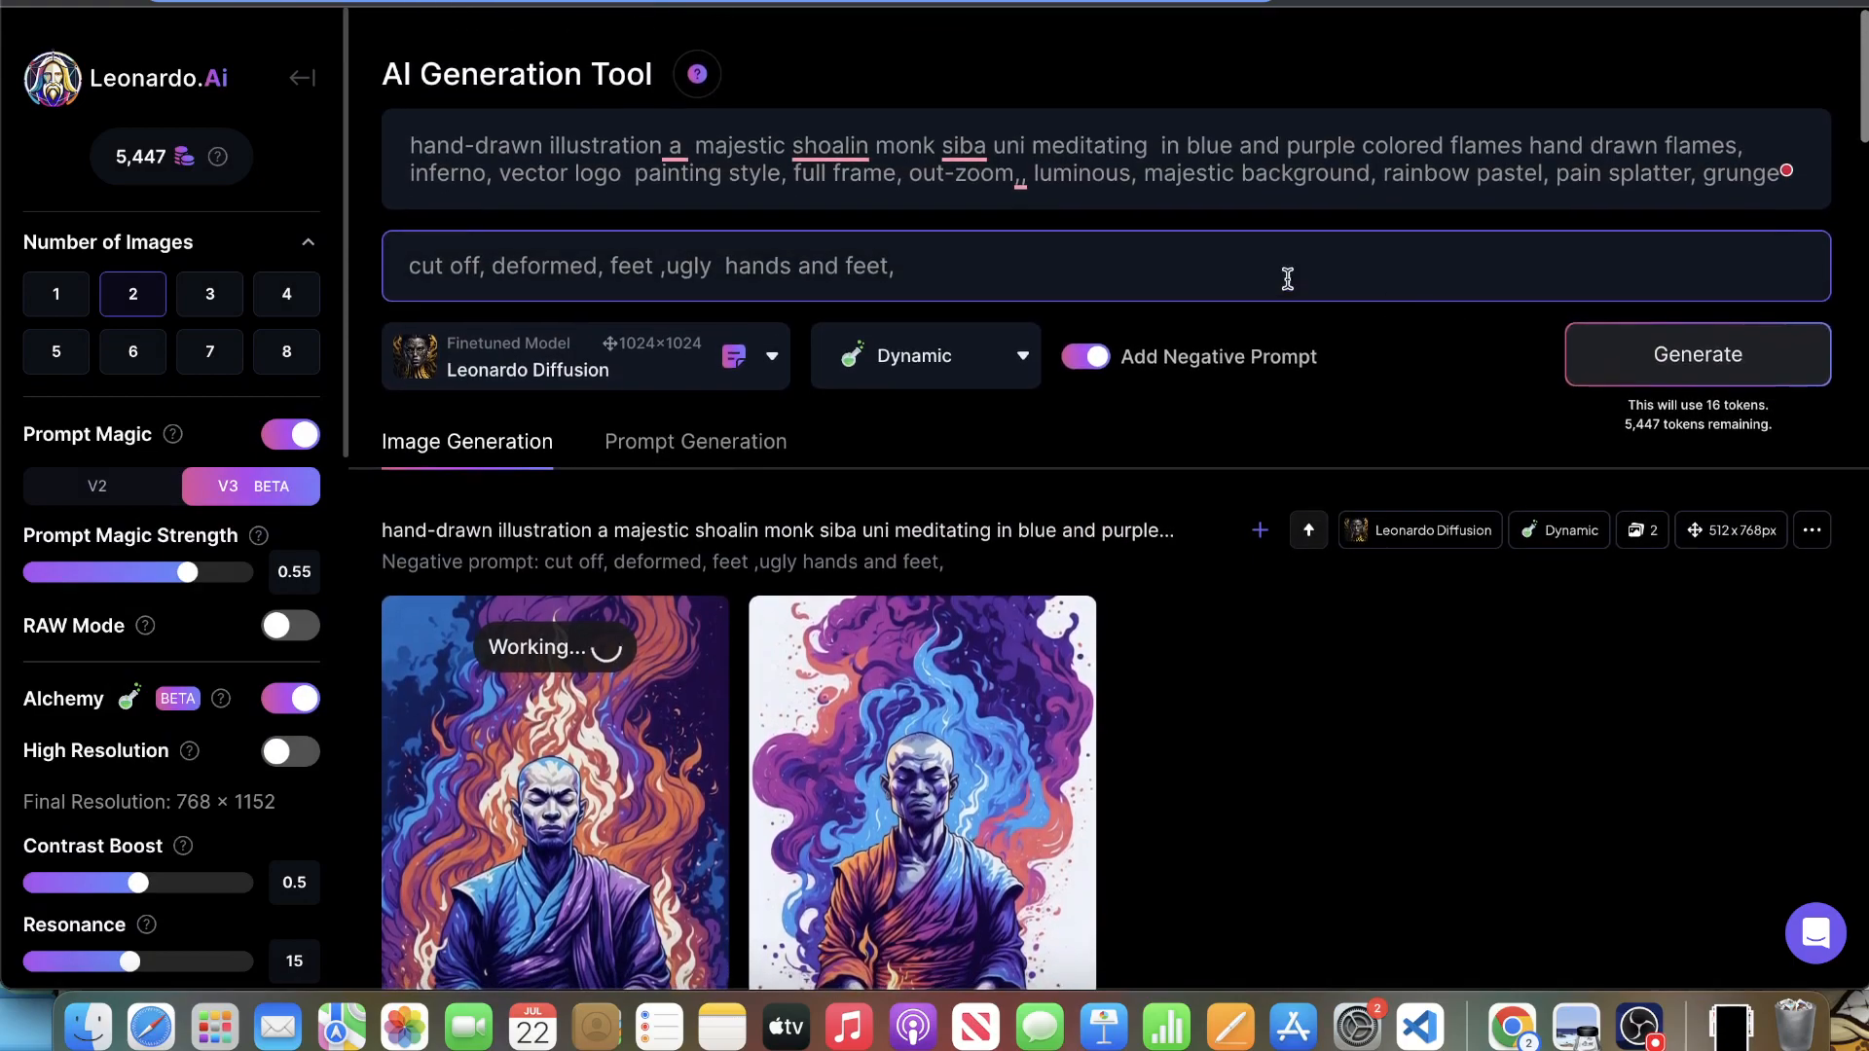
{"action": "left_click", "coordinate": [976, 149]}
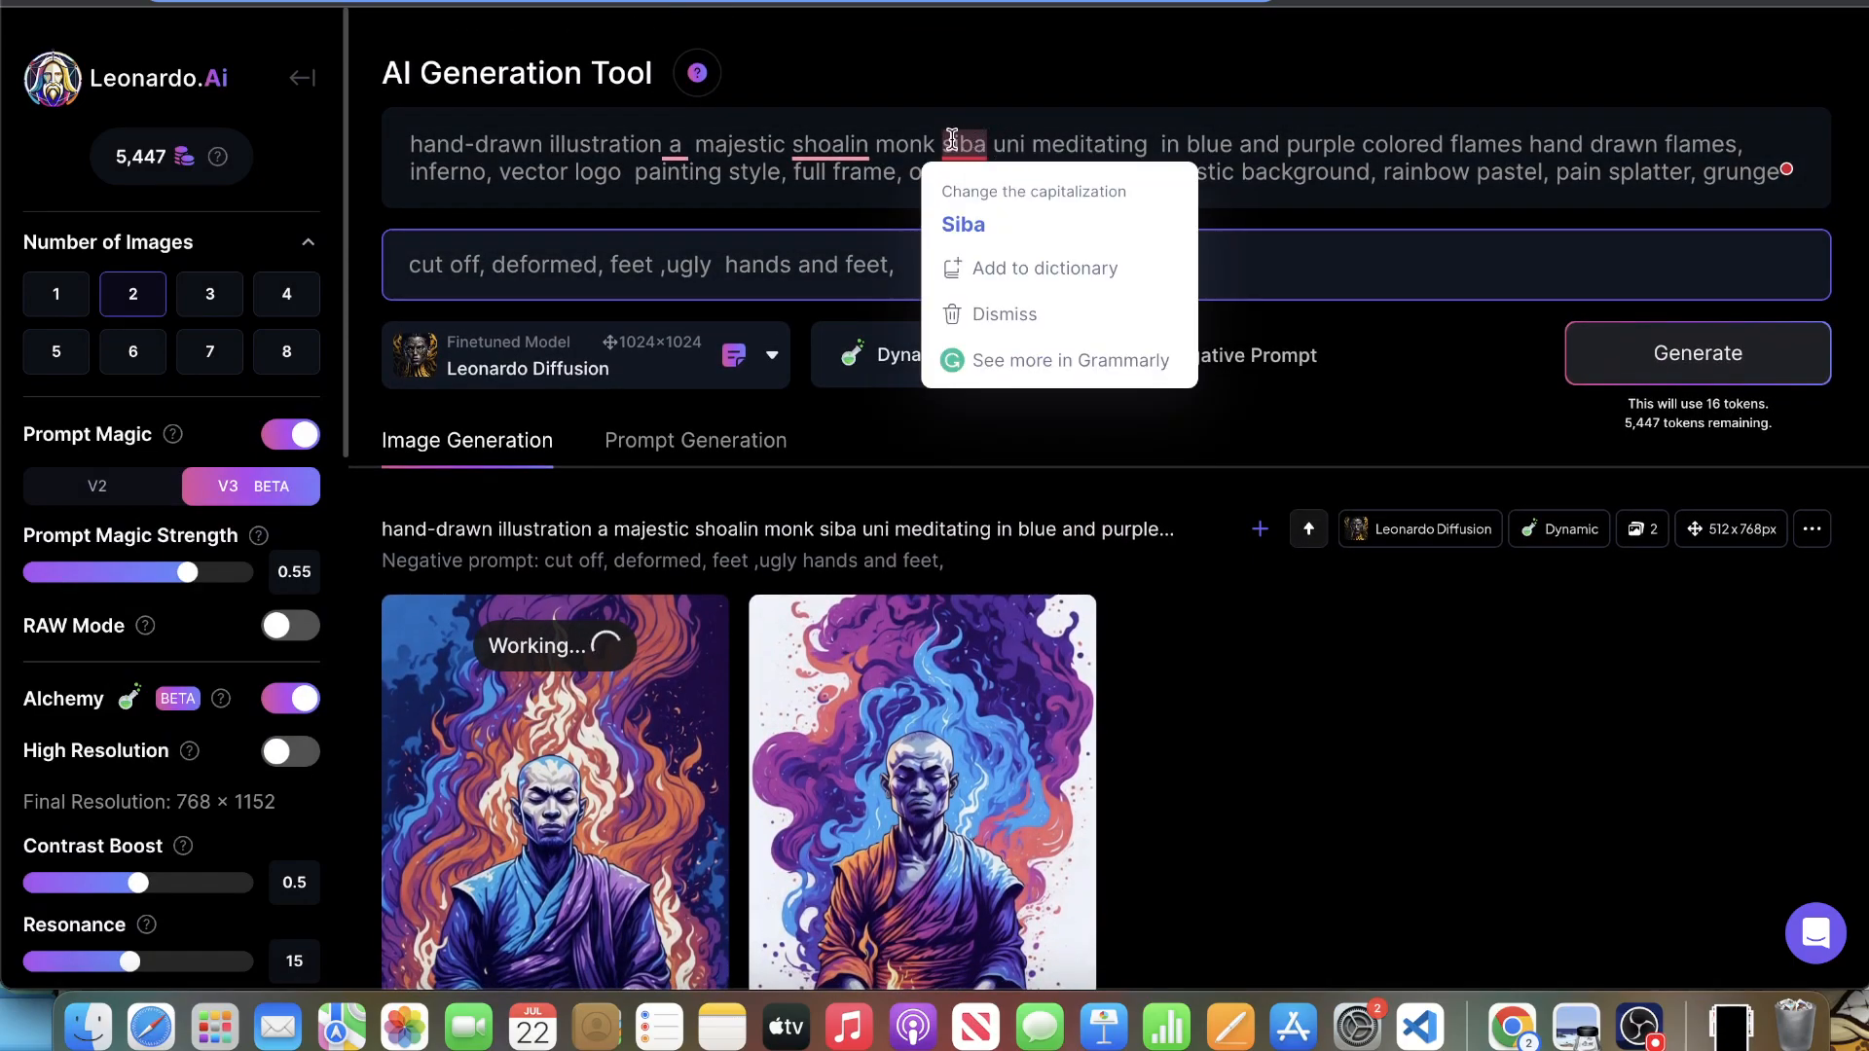
{"action": "left_click", "coordinate": [943, 141]}
{"action": "left_click", "coordinate": [953, 144]}
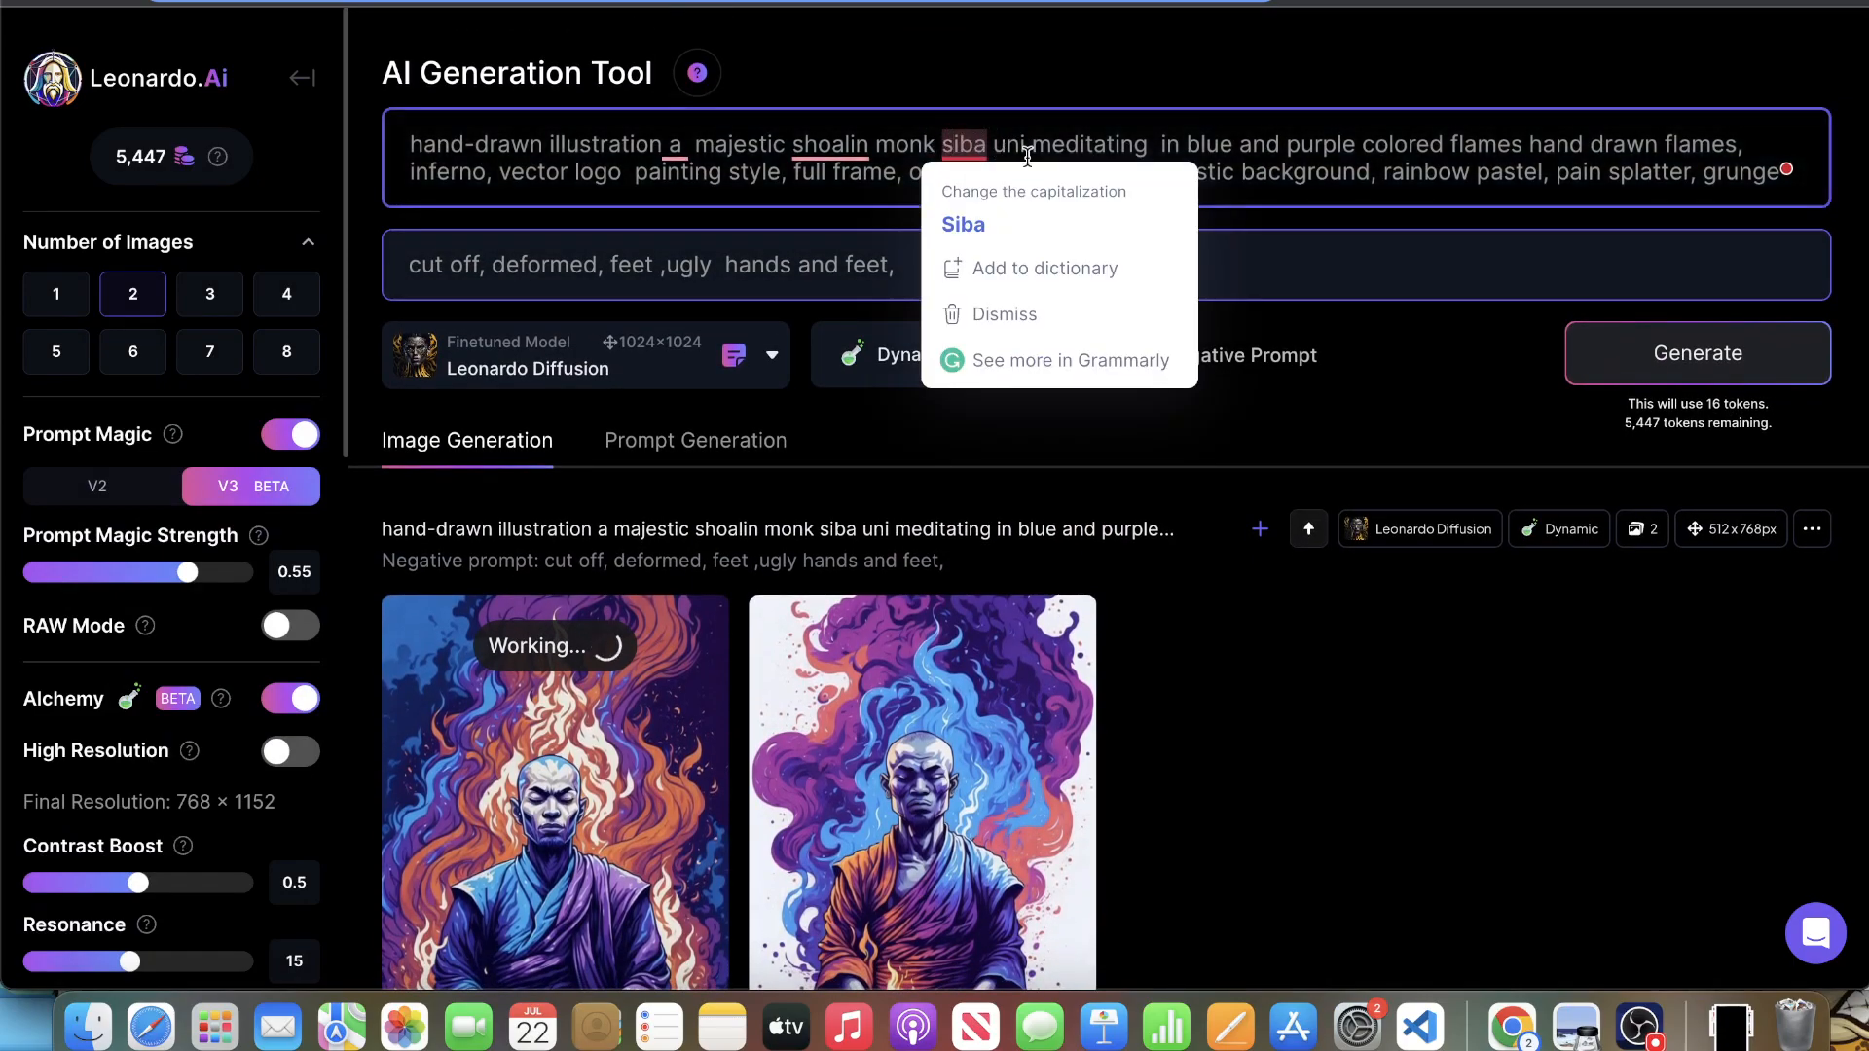
{"action": "type", "text": "h"}
{"action": "left_click", "coordinate": [1684, 372]}
- Apply Creative Upscale to the second meditating monk image, and view the upscaled first one enlarged
{"action": "scroll", "coordinate": [1299, 340], "scroll_direction": "down", "scroll_amount": 10}
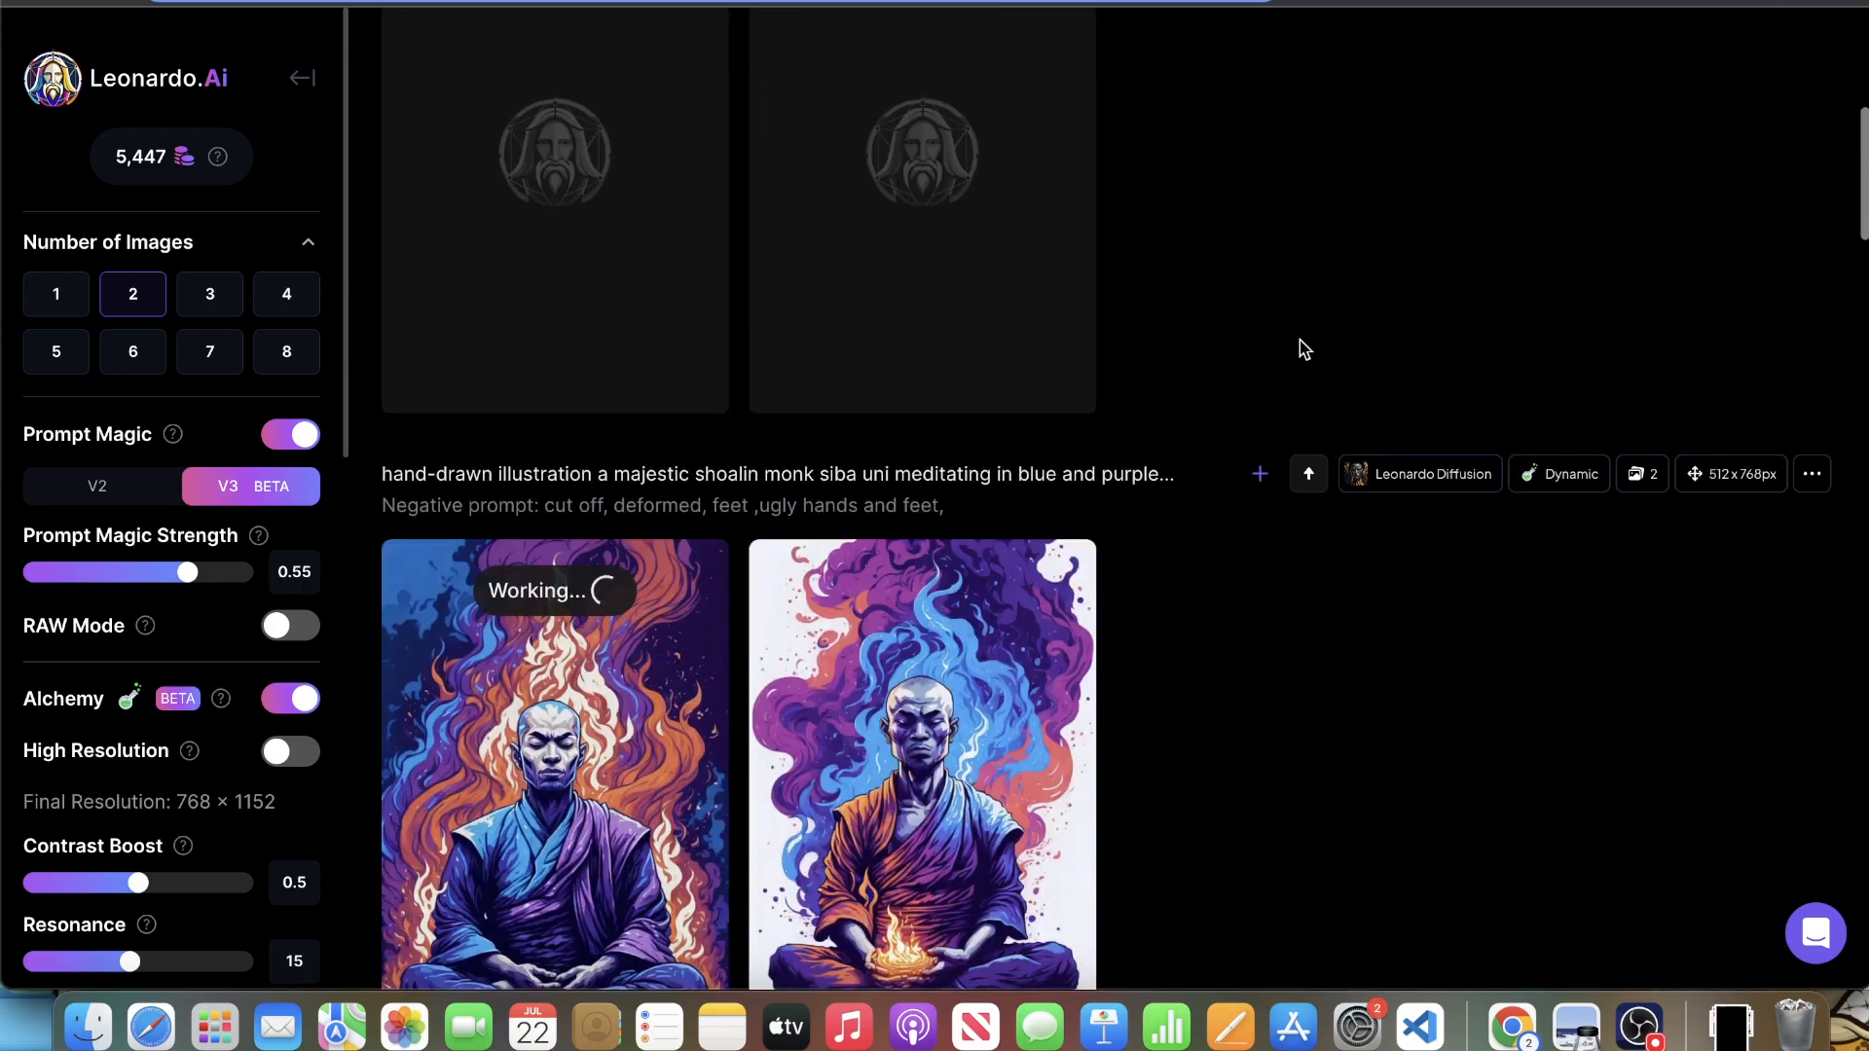
{"action": "left_click", "coordinate": [963, 697]}
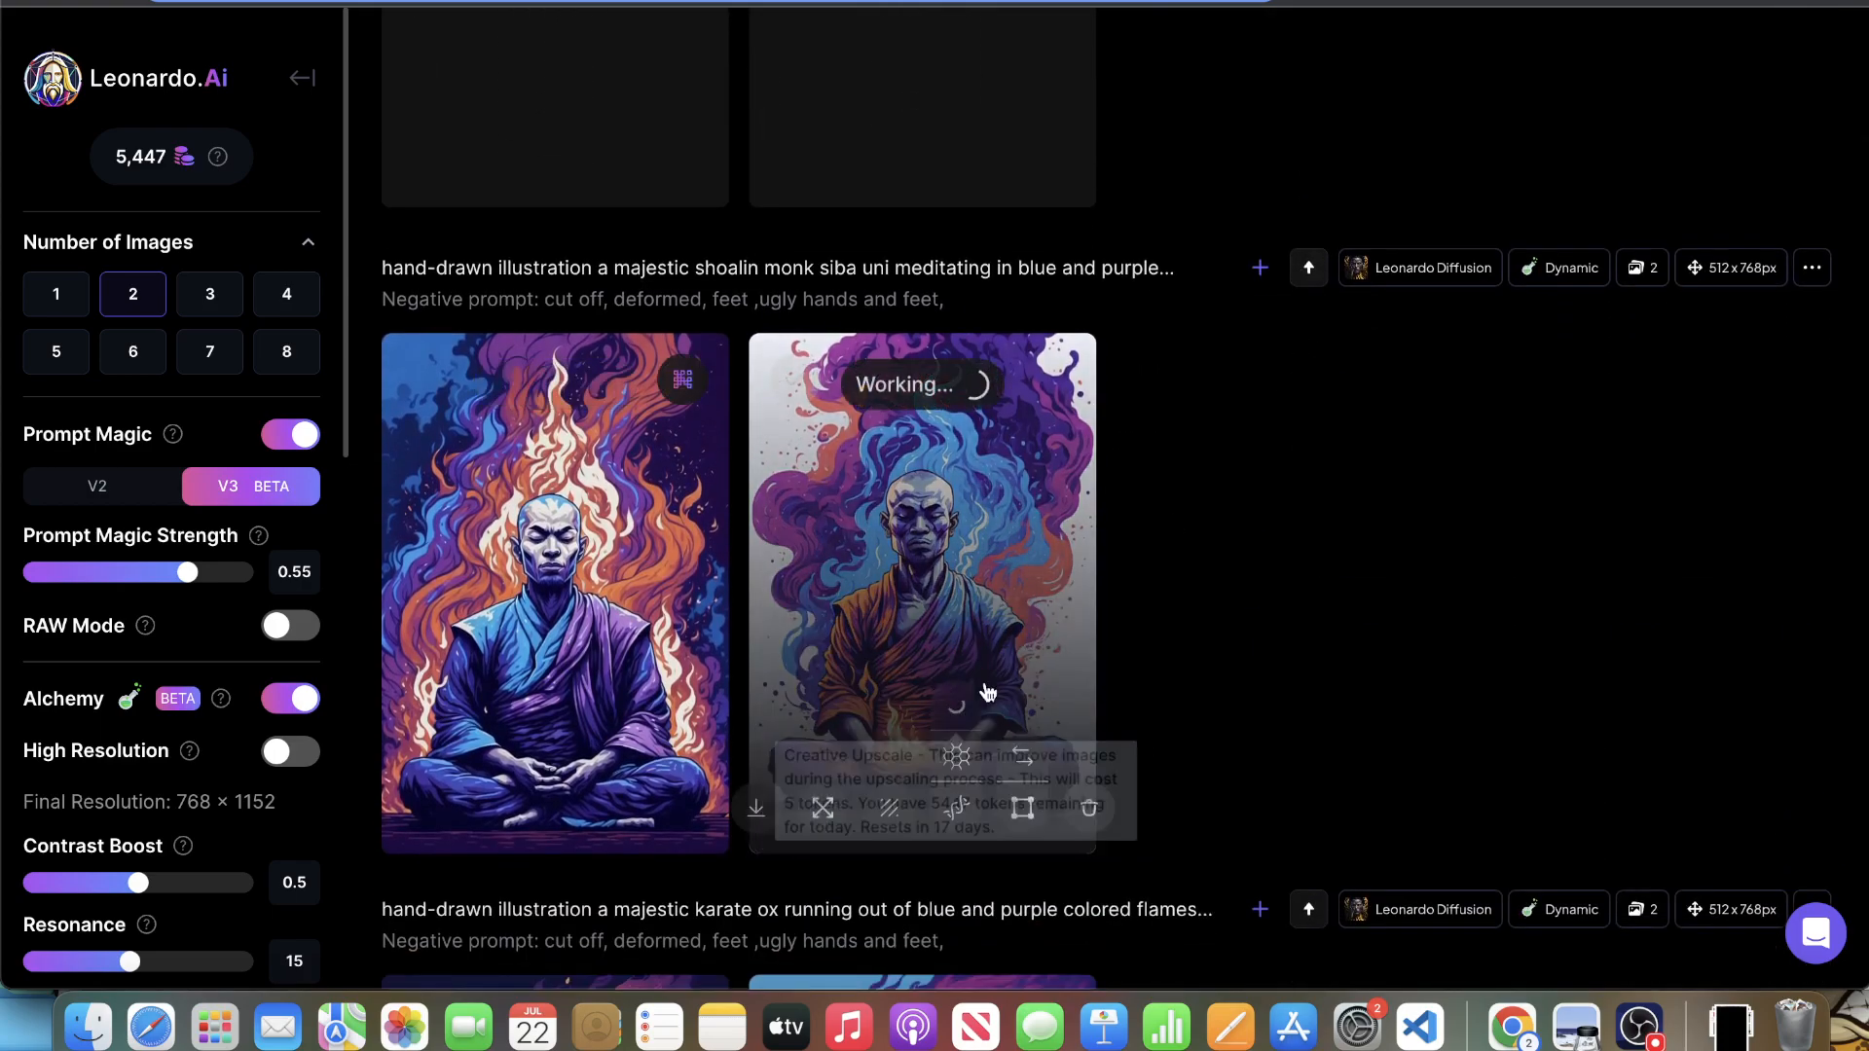
{"action": "mouse_move", "coordinate": [1068, 499]}
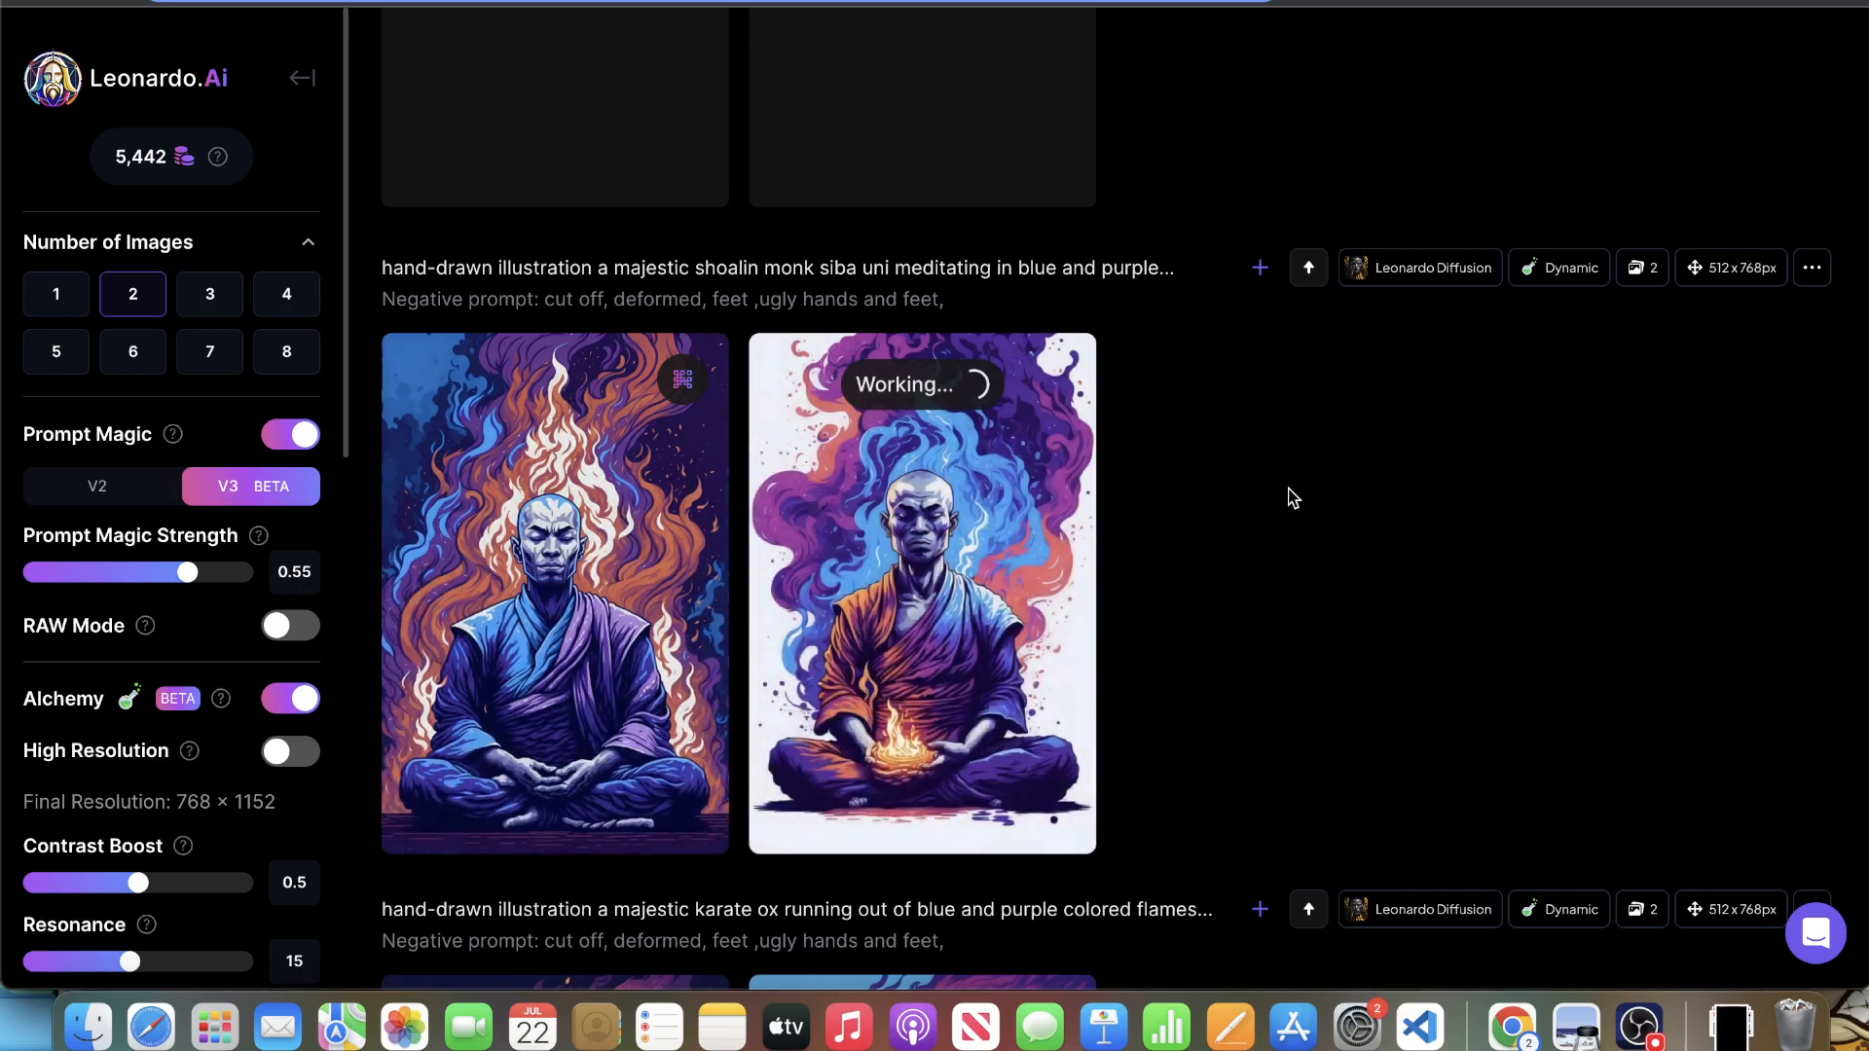
{"action": "left_click", "coordinate": [545, 516]}
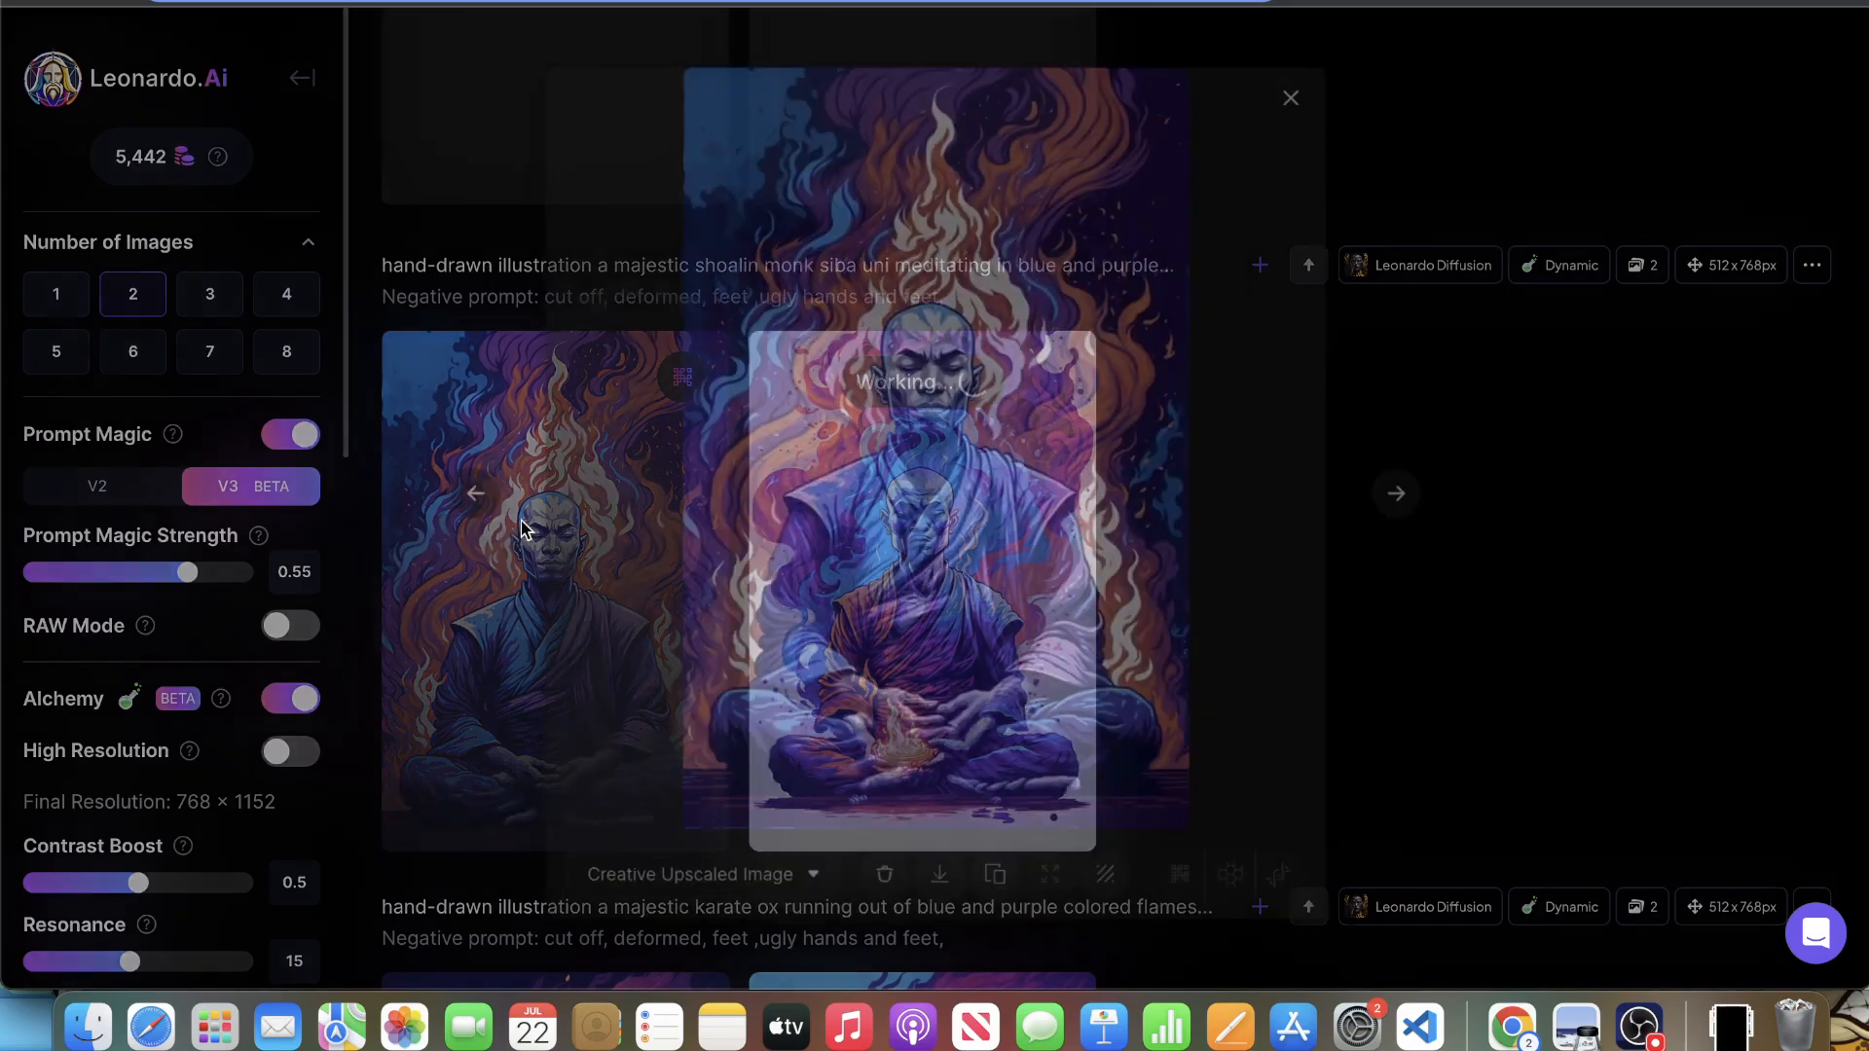
{"action": "left_click", "coordinate": [1424, 351]}
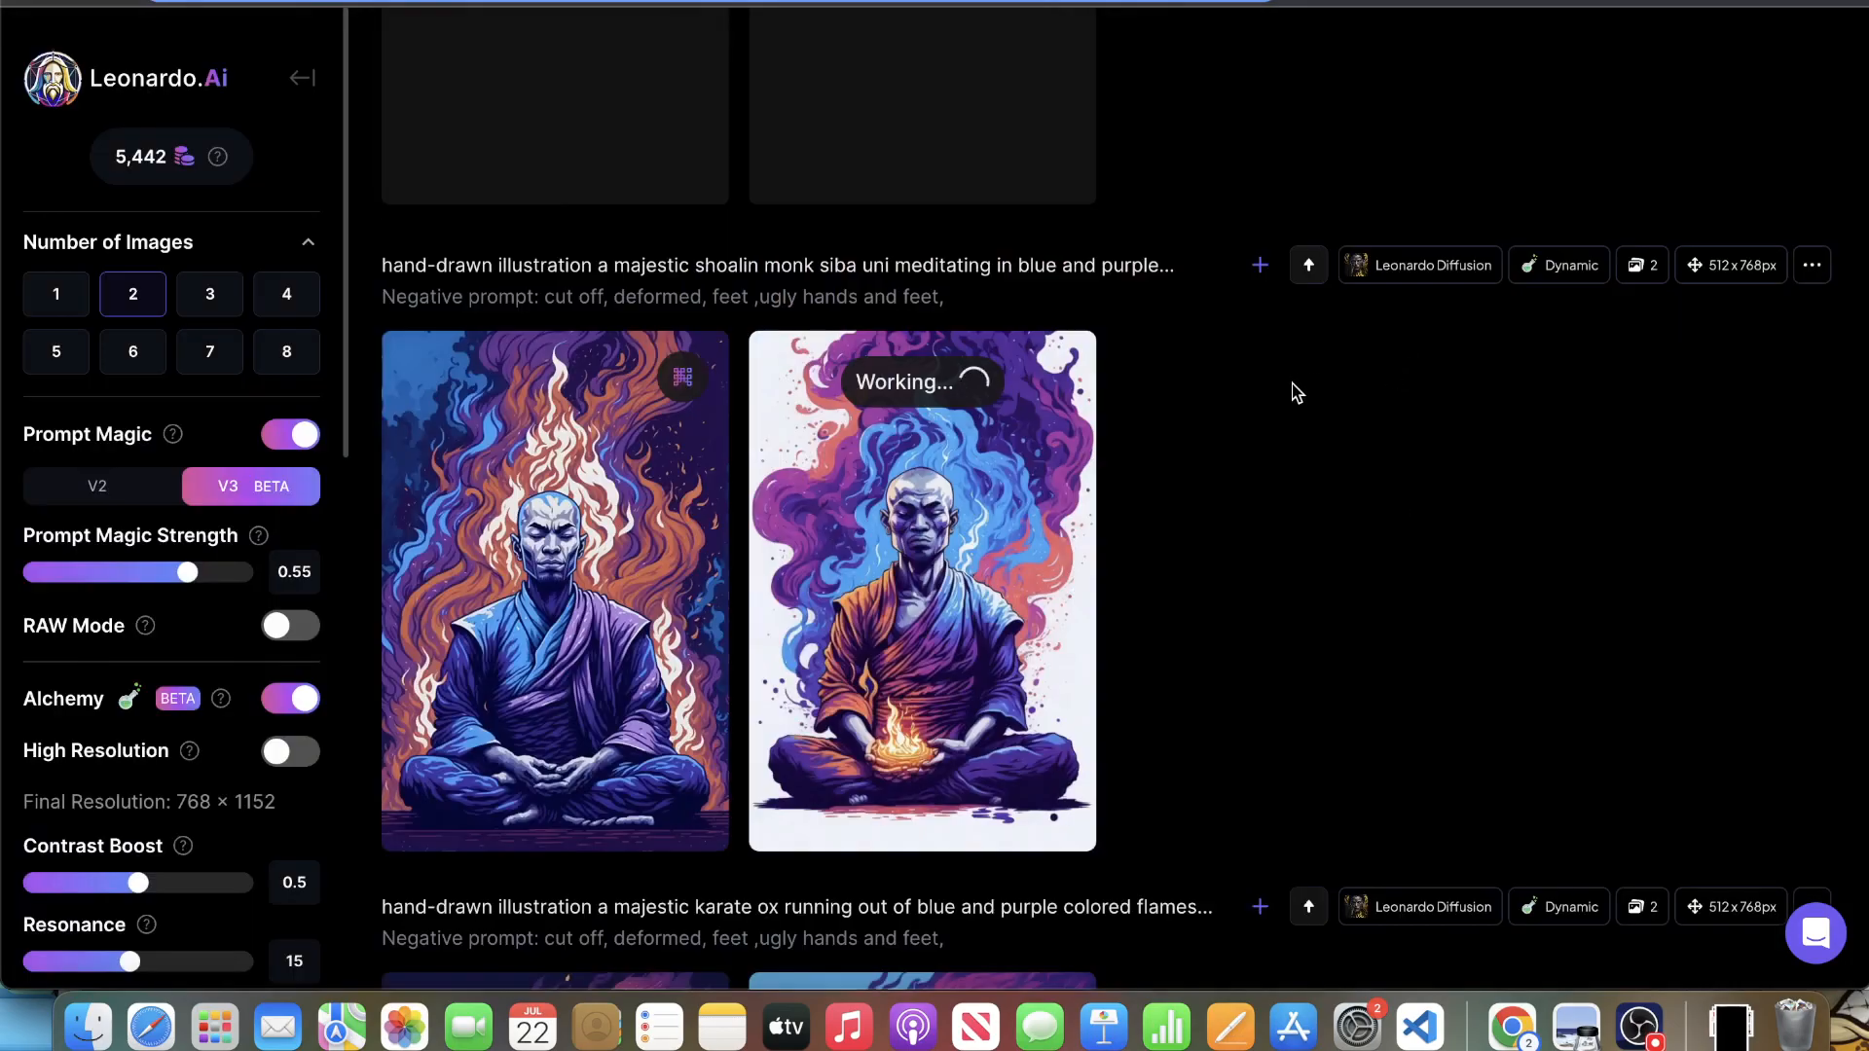
- Apply Creative Upscale to both images of the meditating shiba generation, and view the second one enlarged
{"action": "scroll", "coordinate": [1295, 387], "scroll_direction": "up", "scroll_amount": 3}
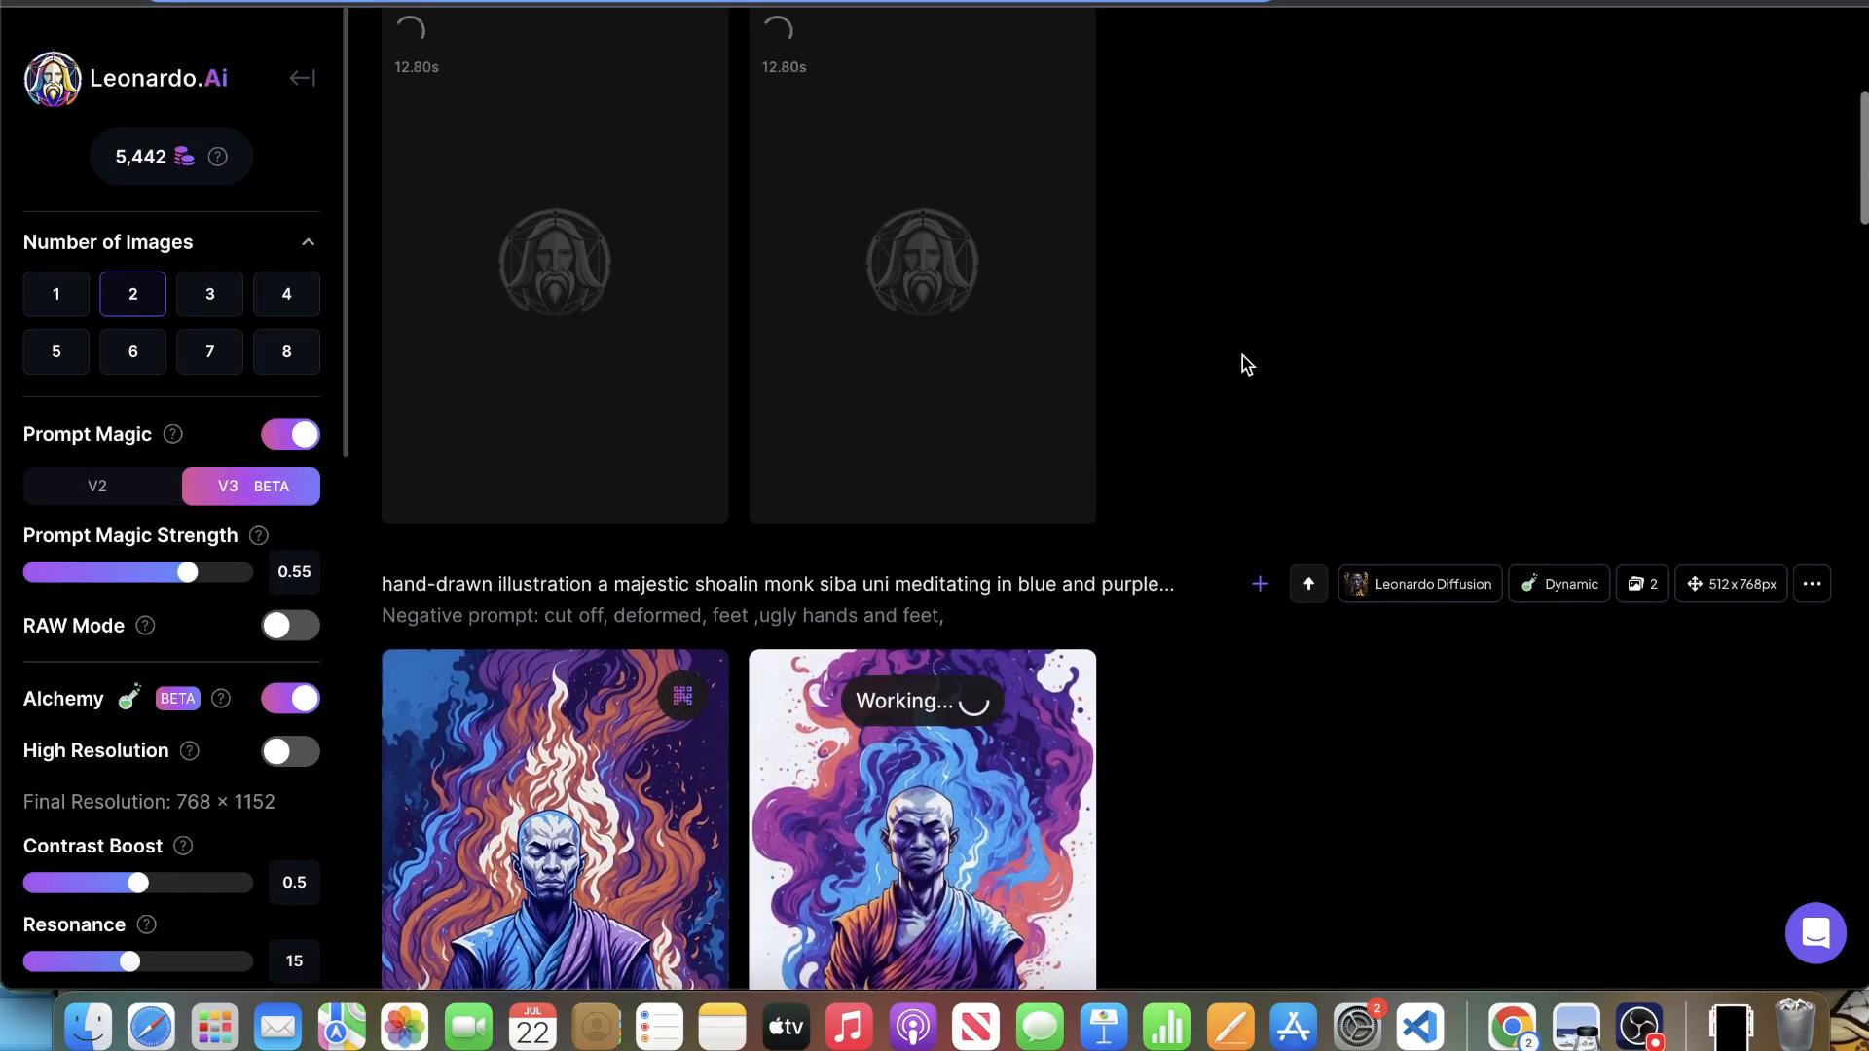
{"action": "scroll", "coordinate": [1244, 363], "scroll_direction": "down", "scroll_amount": 9}
{"action": "scroll", "coordinate": [1241, 366], "scroll_direction": "up", "scroll_amount": 5}
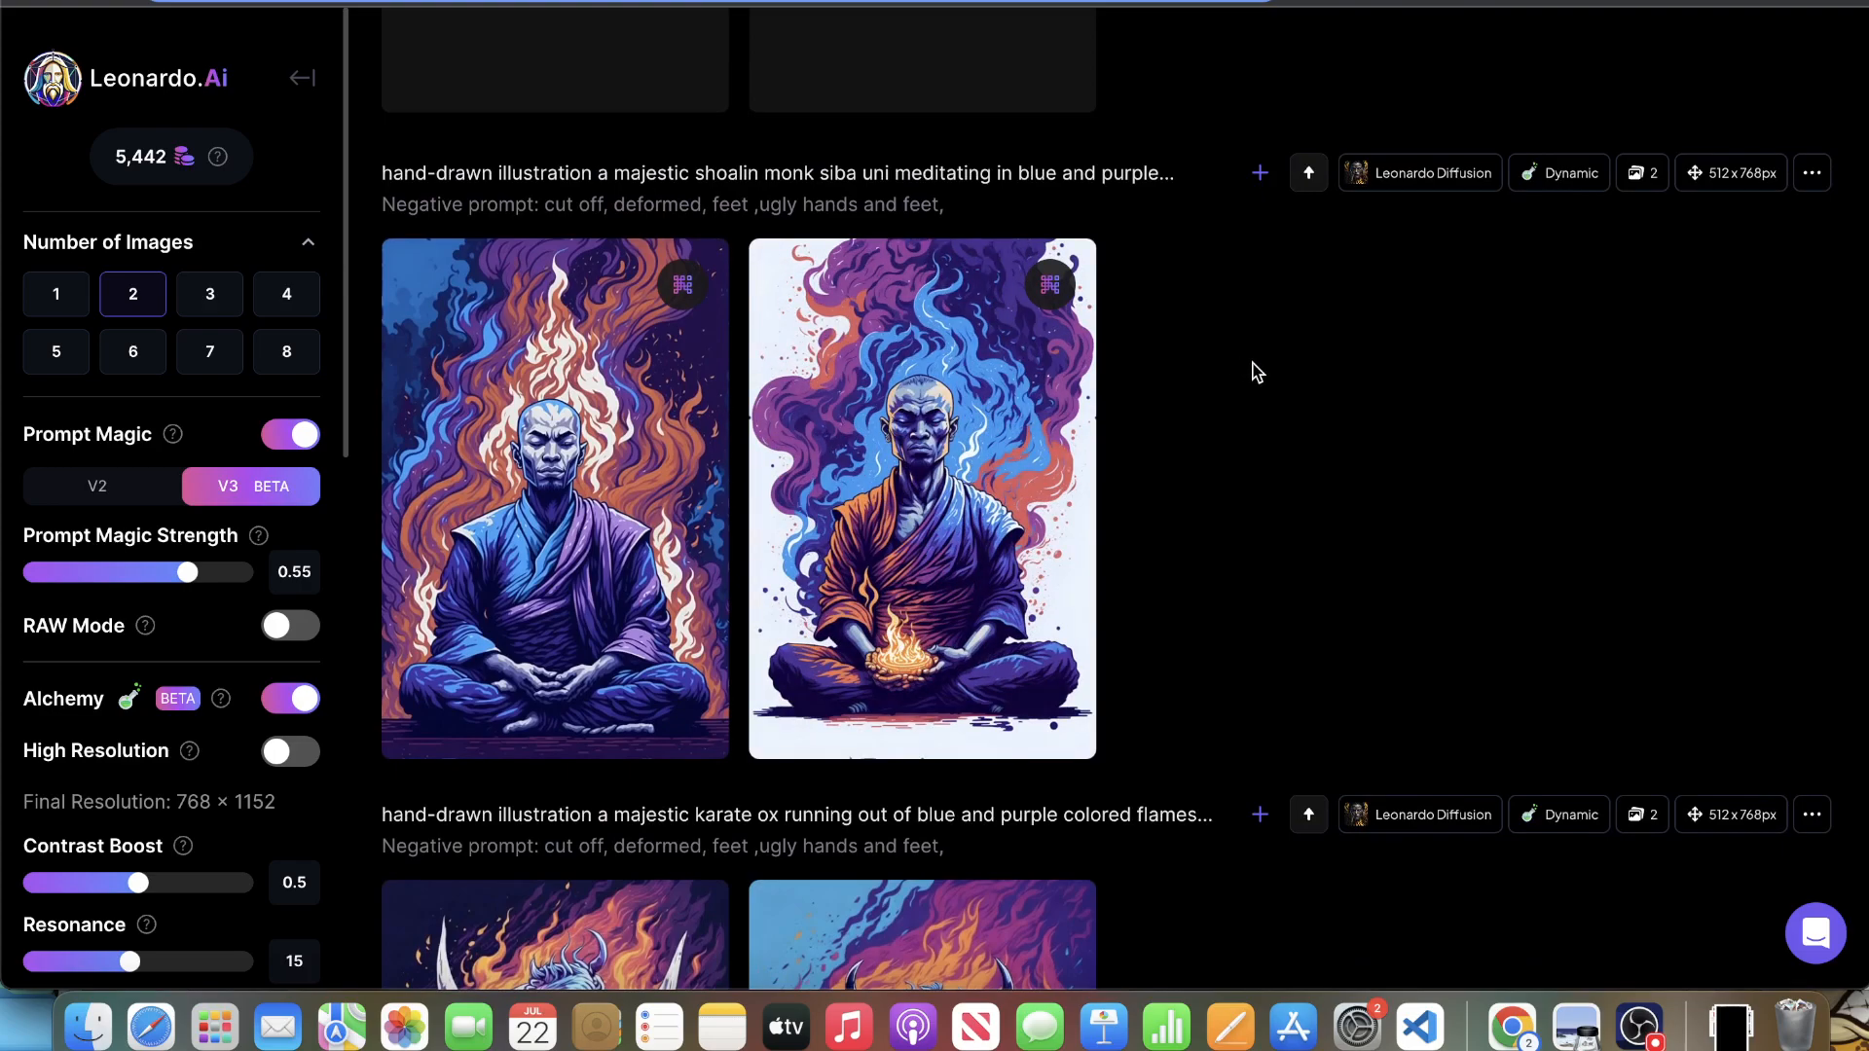
{"action": "scroll", "coordinate": [1201, 521], "scroll_direction": "up", "scroll_amount": 4}
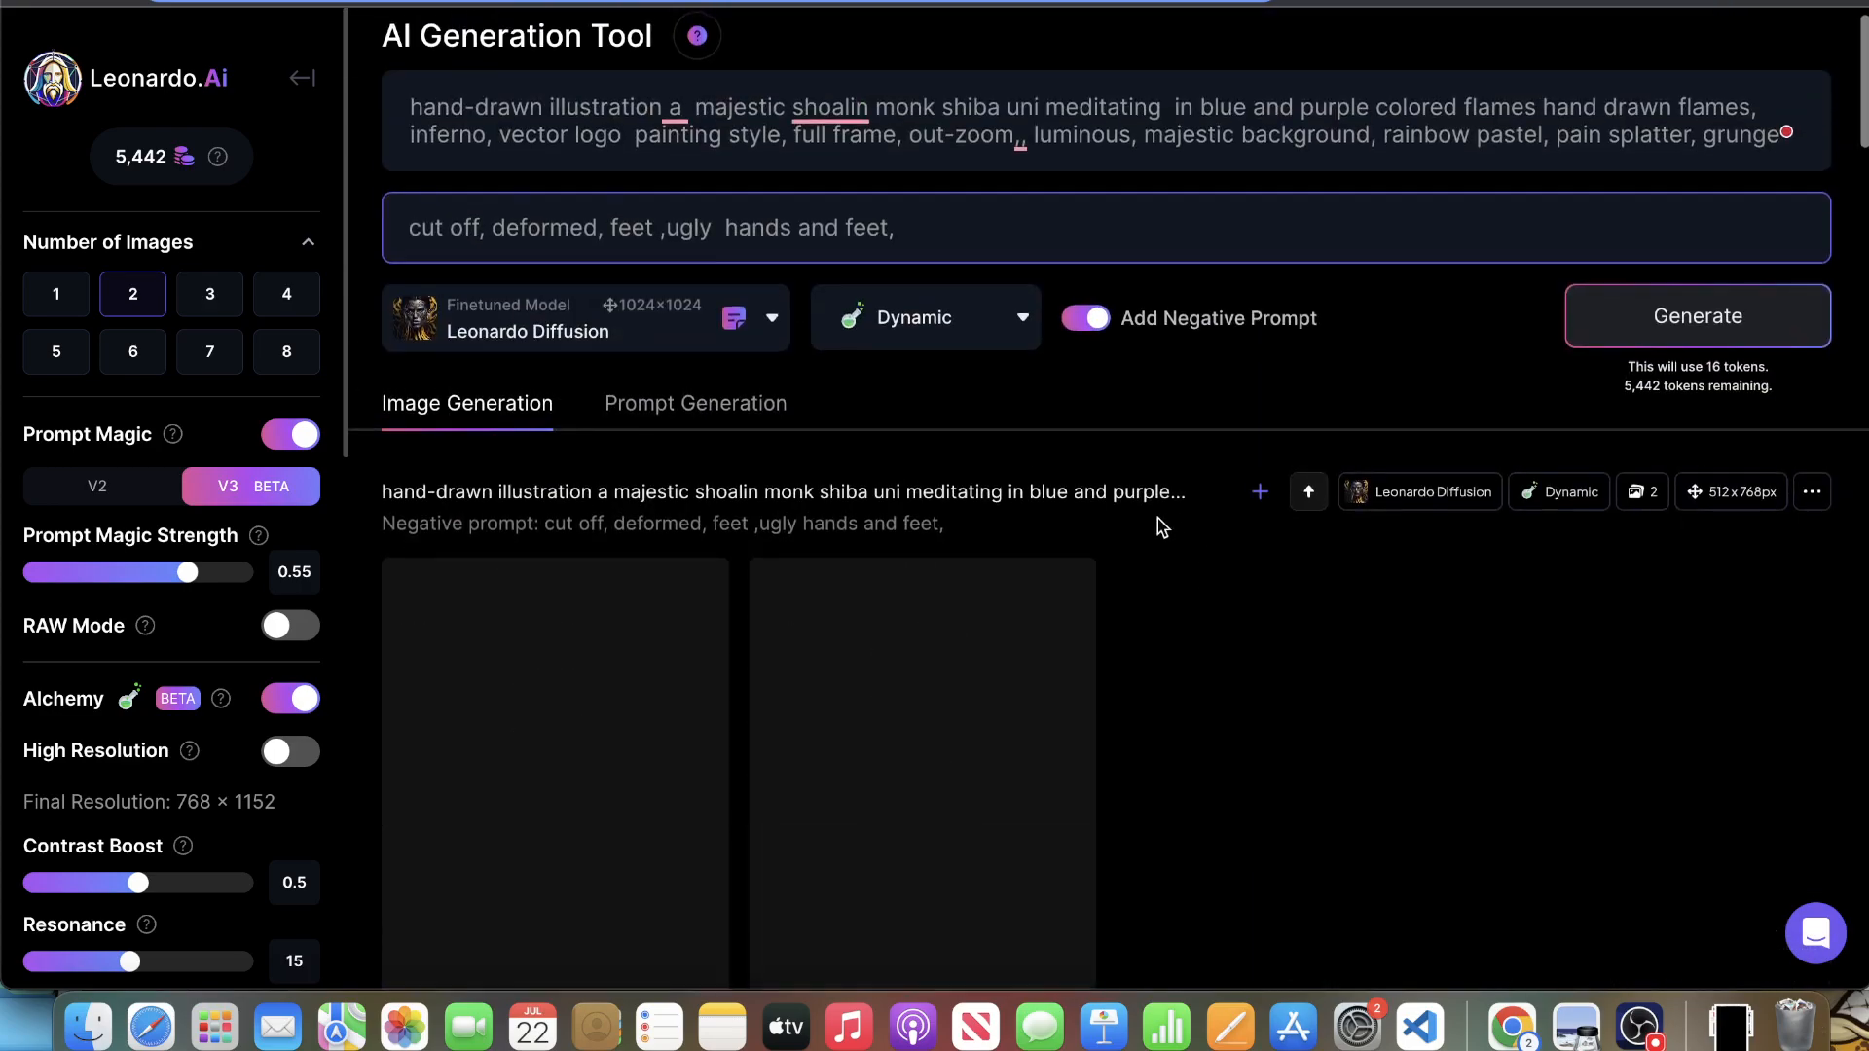
{"action": "scroll", "coordinate": [1318, 341], "scroll_direction": "down", "scroll_amount": 3}
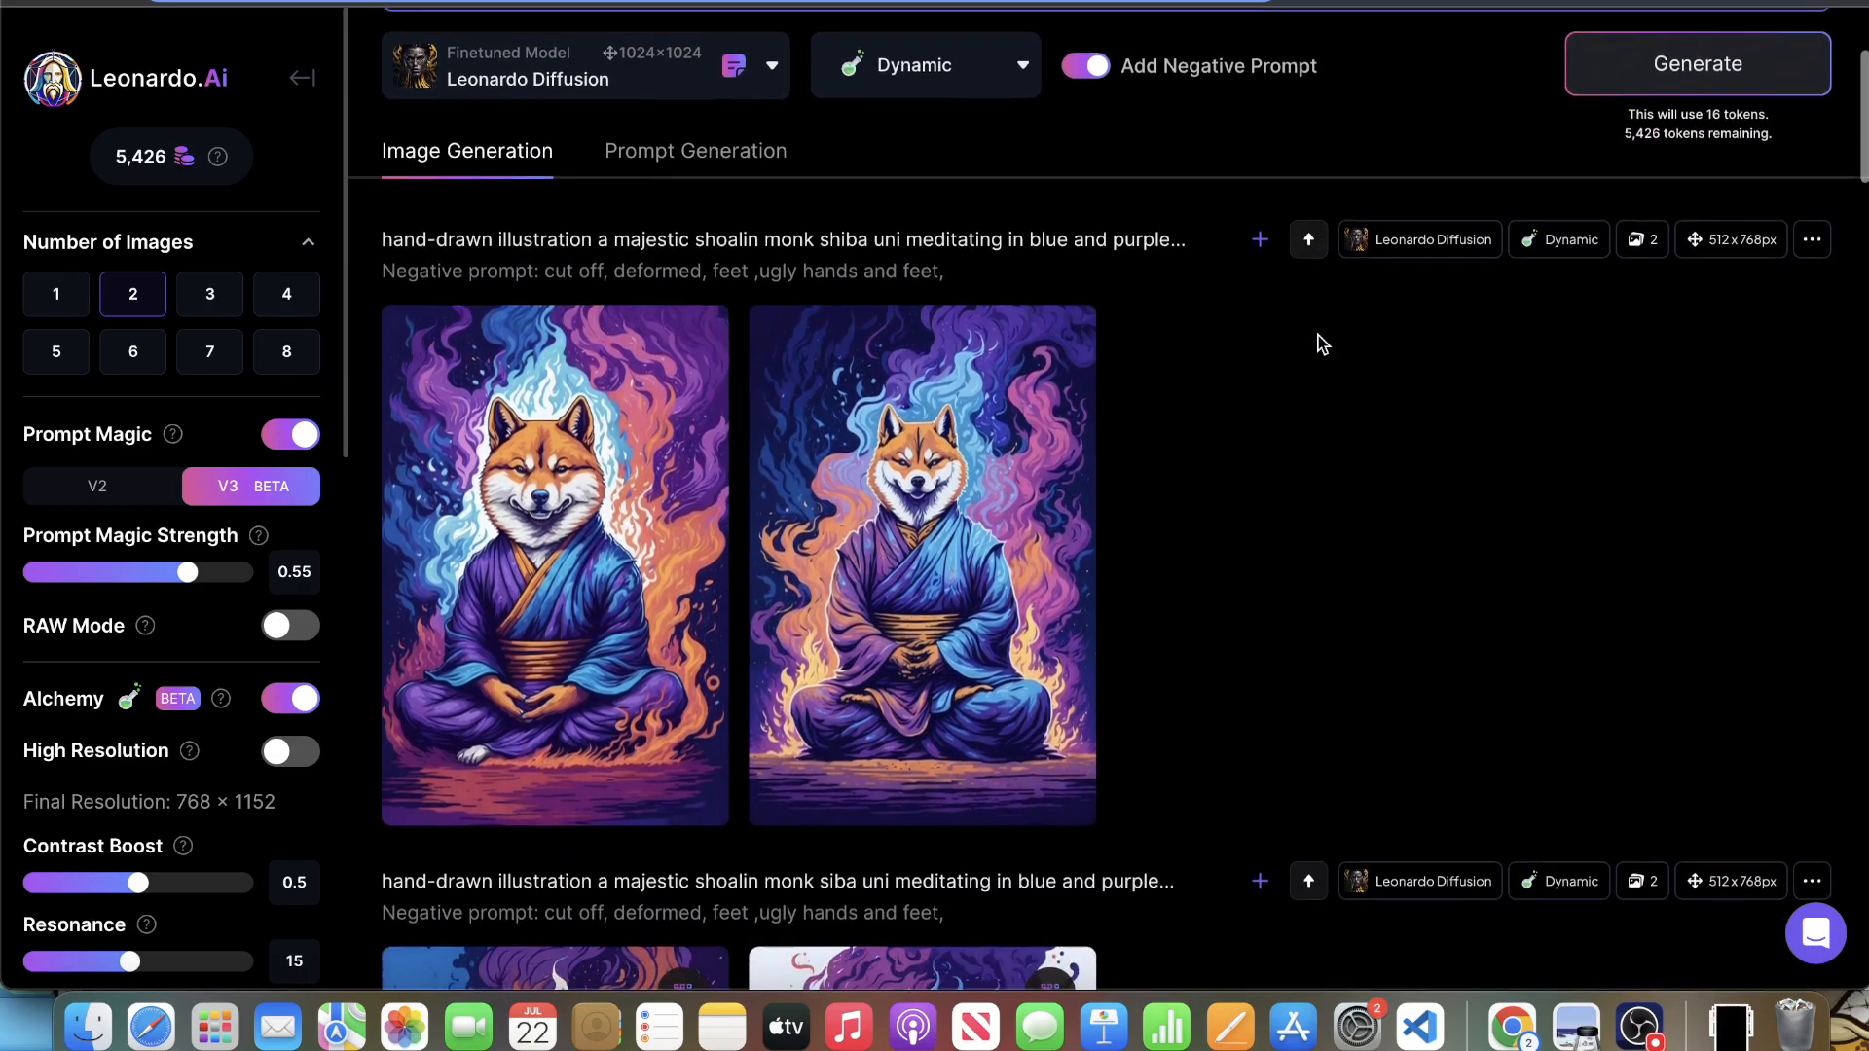
{"action": "left_click", "coordinate": [587, 672]}
{"action": "left_click", "coordinate": [956, 673]}
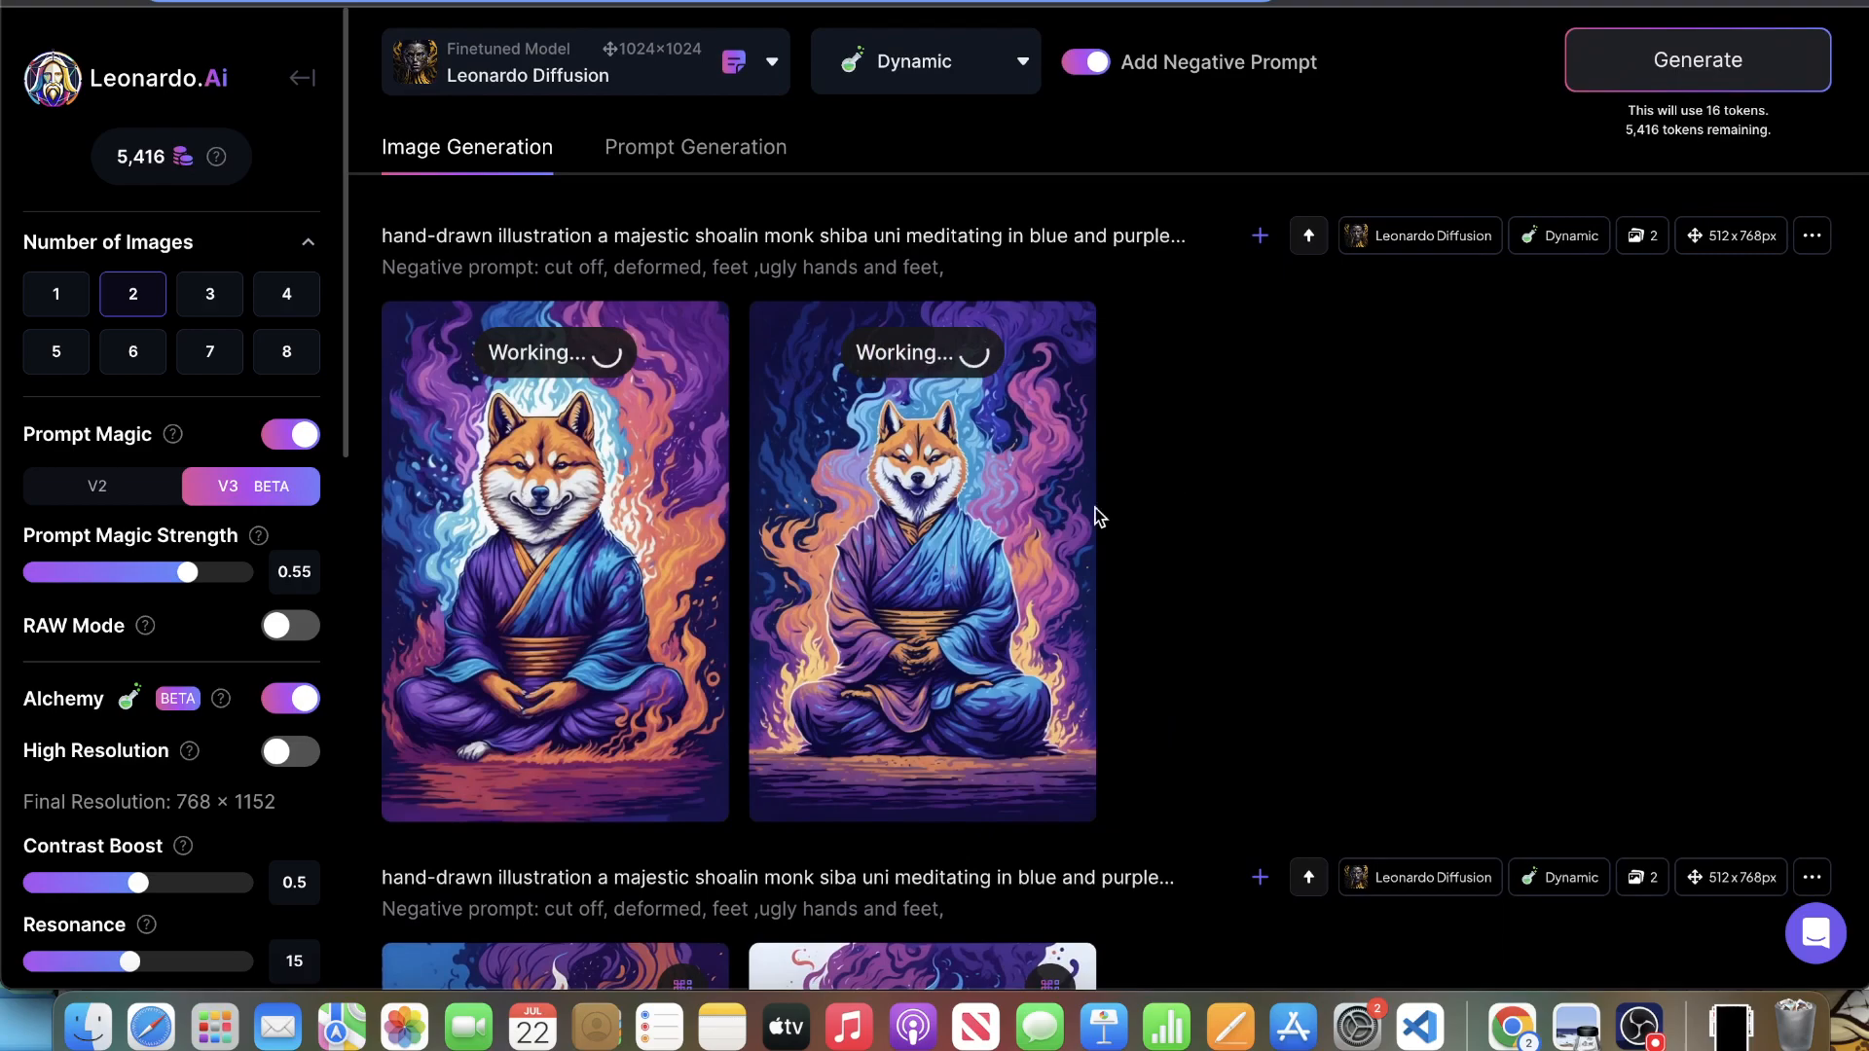
{"action": "left_click", "coordinate": [1076, 511]}
{"action": "left_click", "coordinate": [1551, 293]}
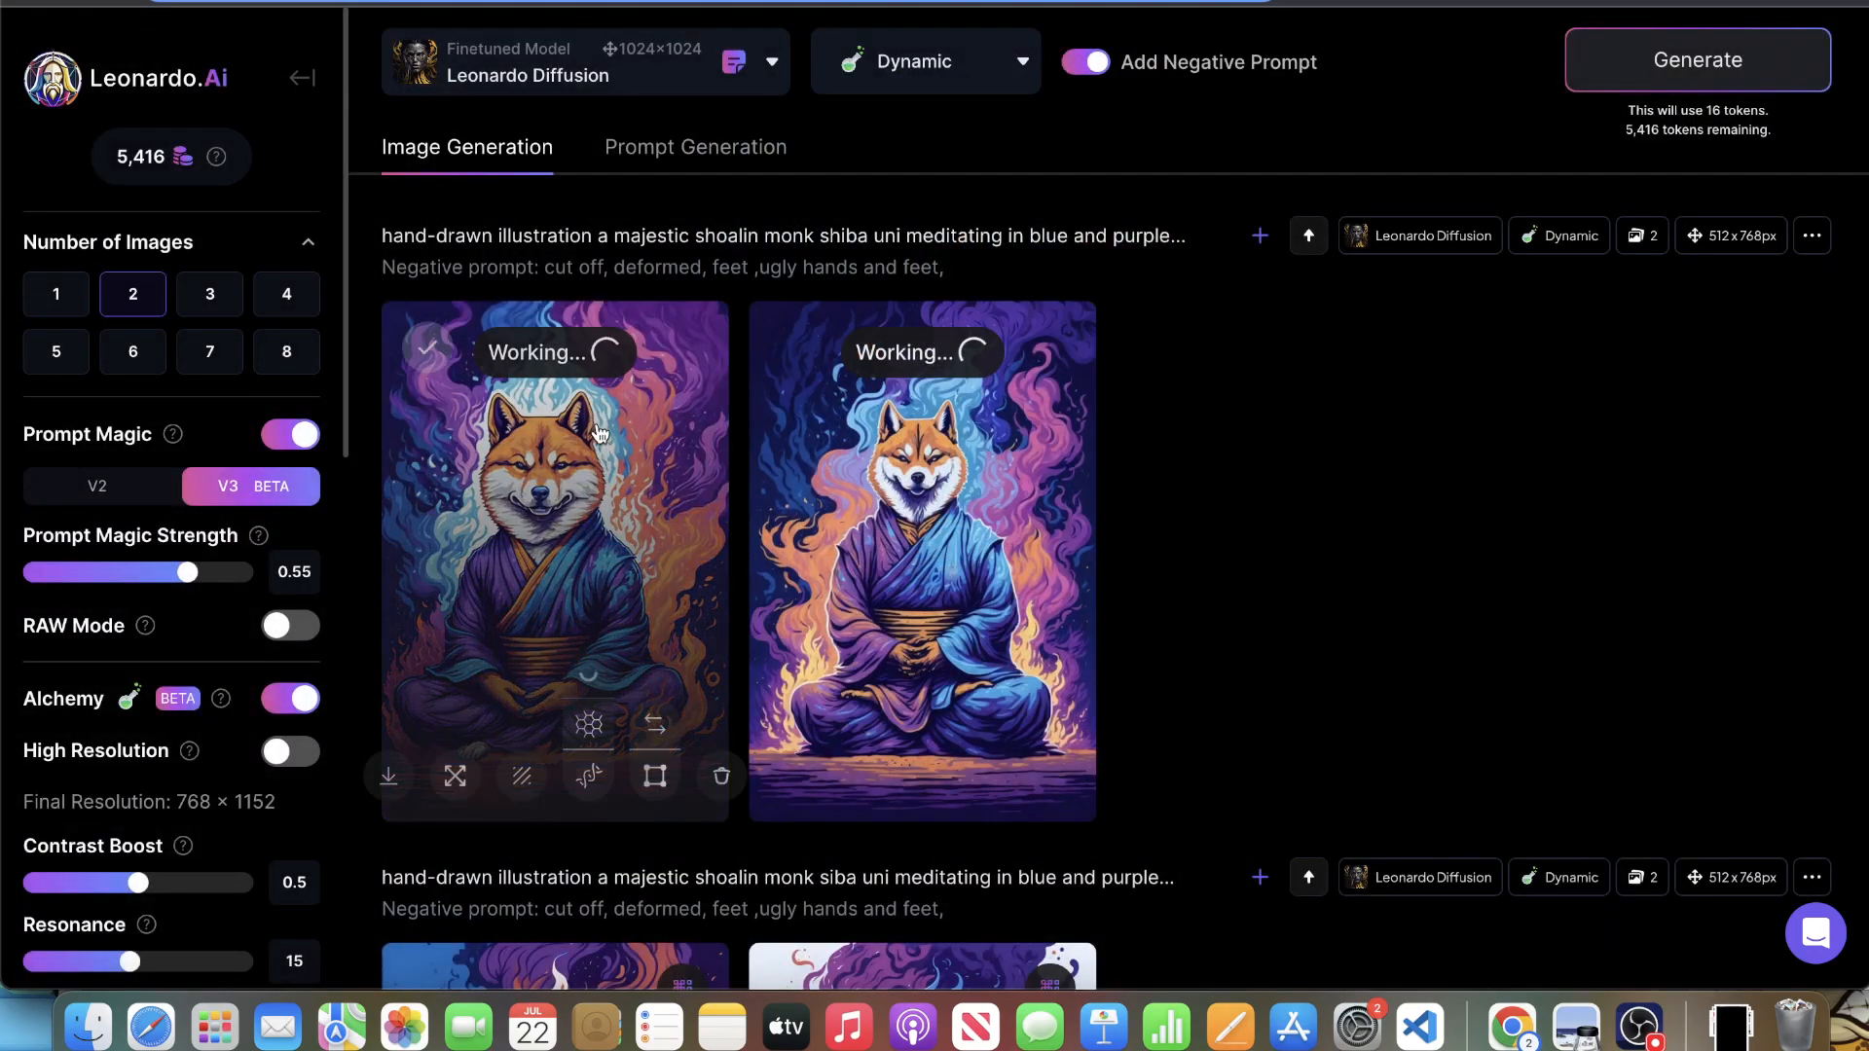
- Correct the misspelled "shoalin" to "Shaolin" in the prompt using the suggested spelling
{"action": "scroll", "coordinate": [1235, 400], "scroll_direction": "up", "scroll_amount": 4}
{"action": "mouse_move", "coordinate": [869, 139]}
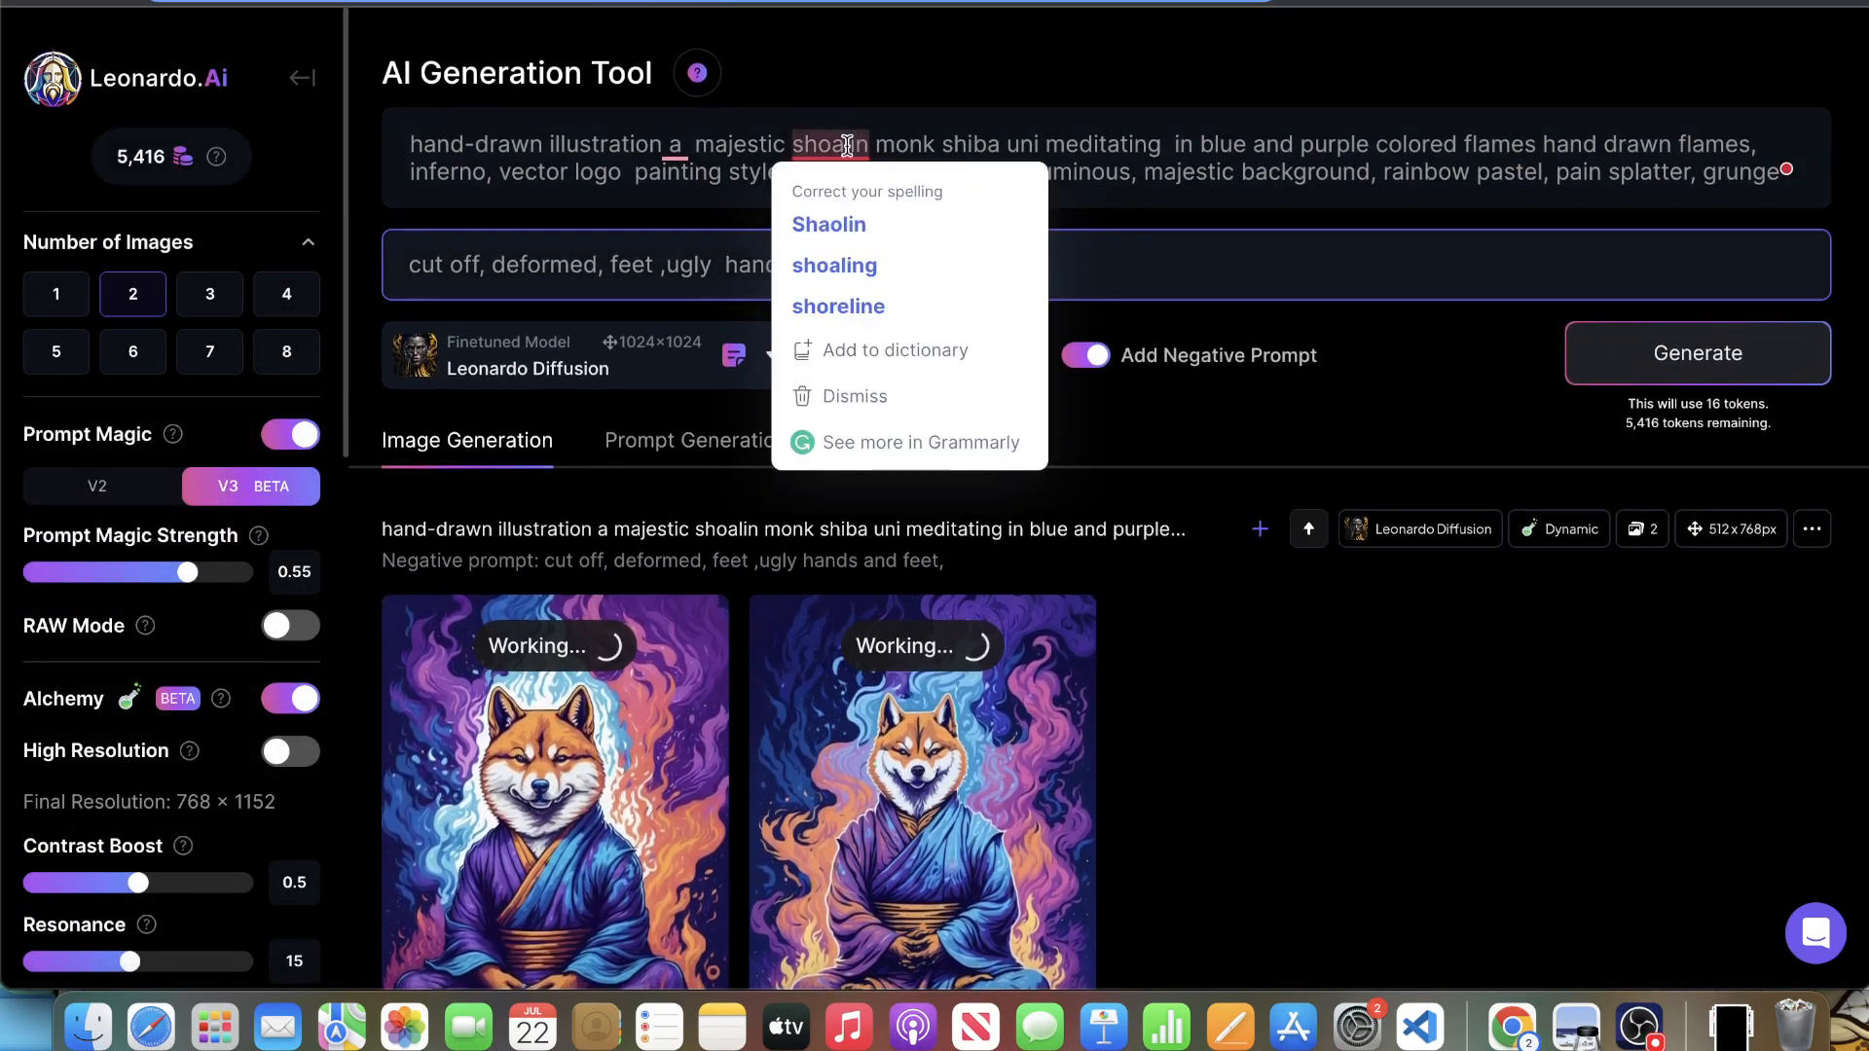
{"action": "left_click", "coordinate": [853, 220]}
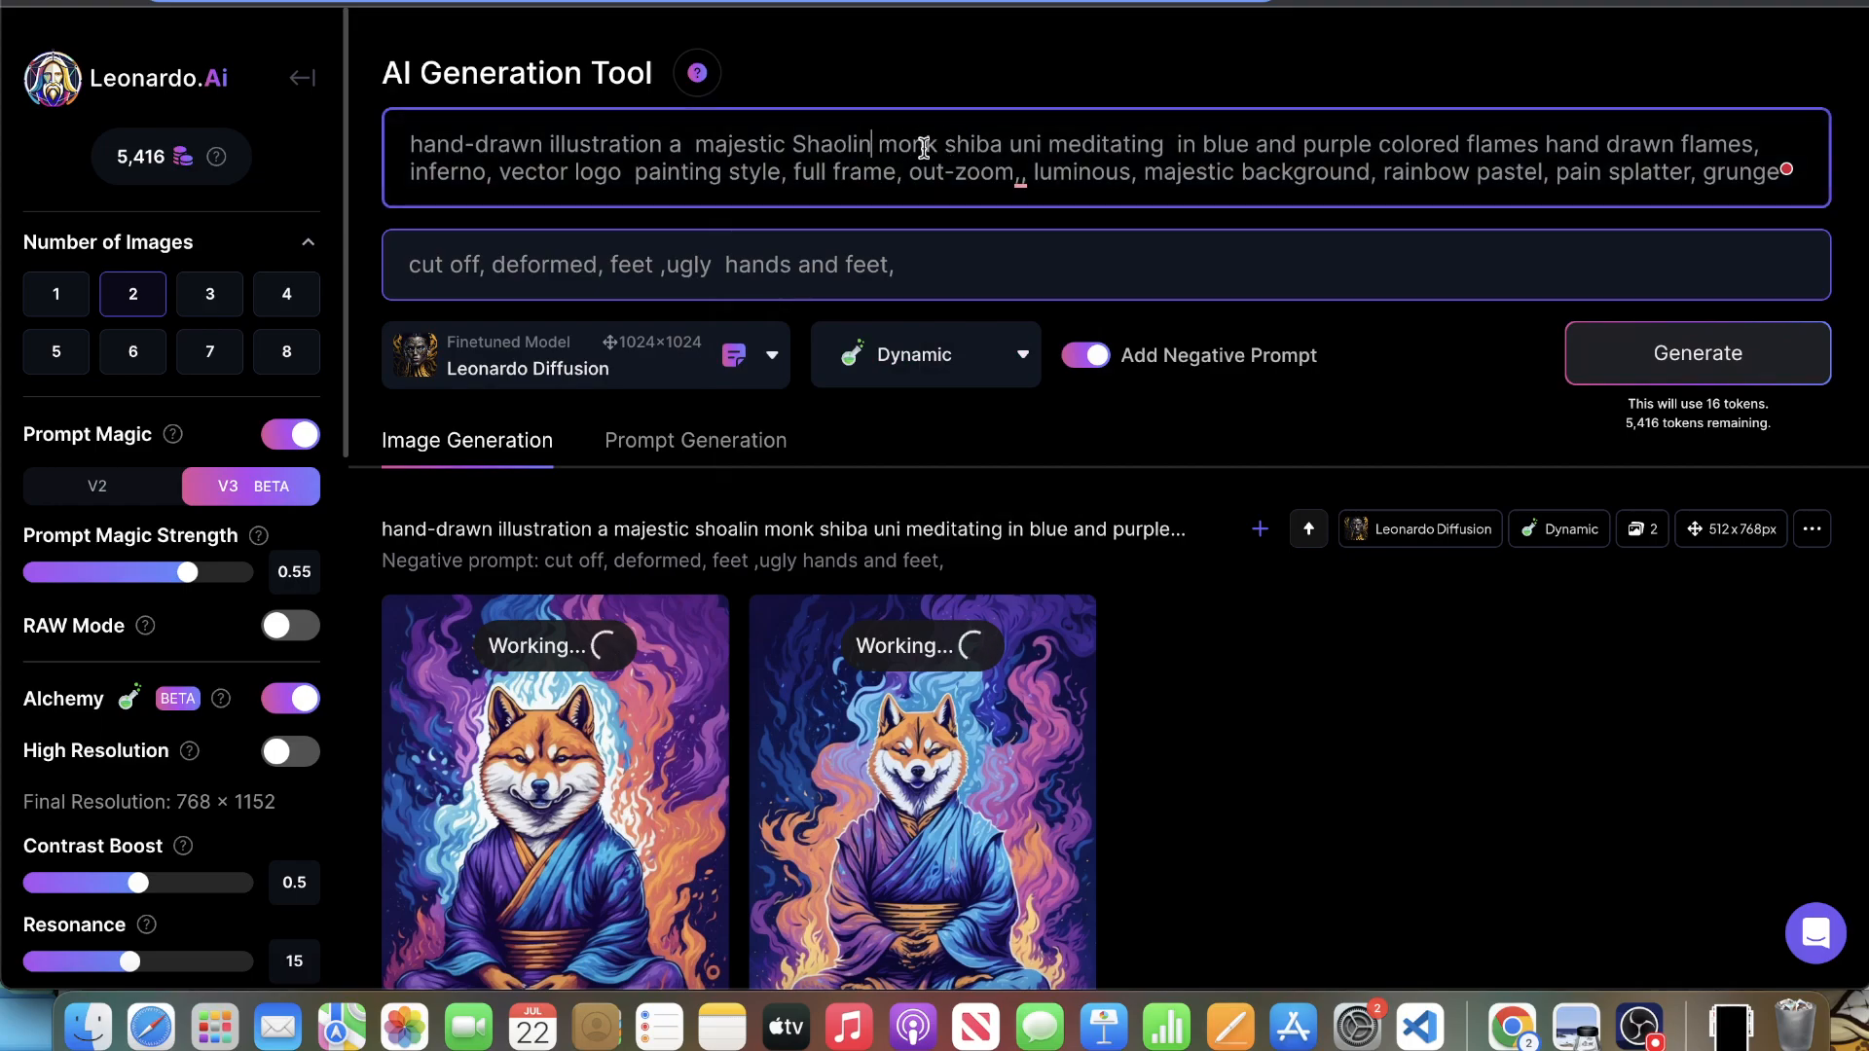
- Replace "shiba uni" with "fat cute panda" in the meditating monk prompt
{"action": "double_click", "coordinate": [970, 144]}
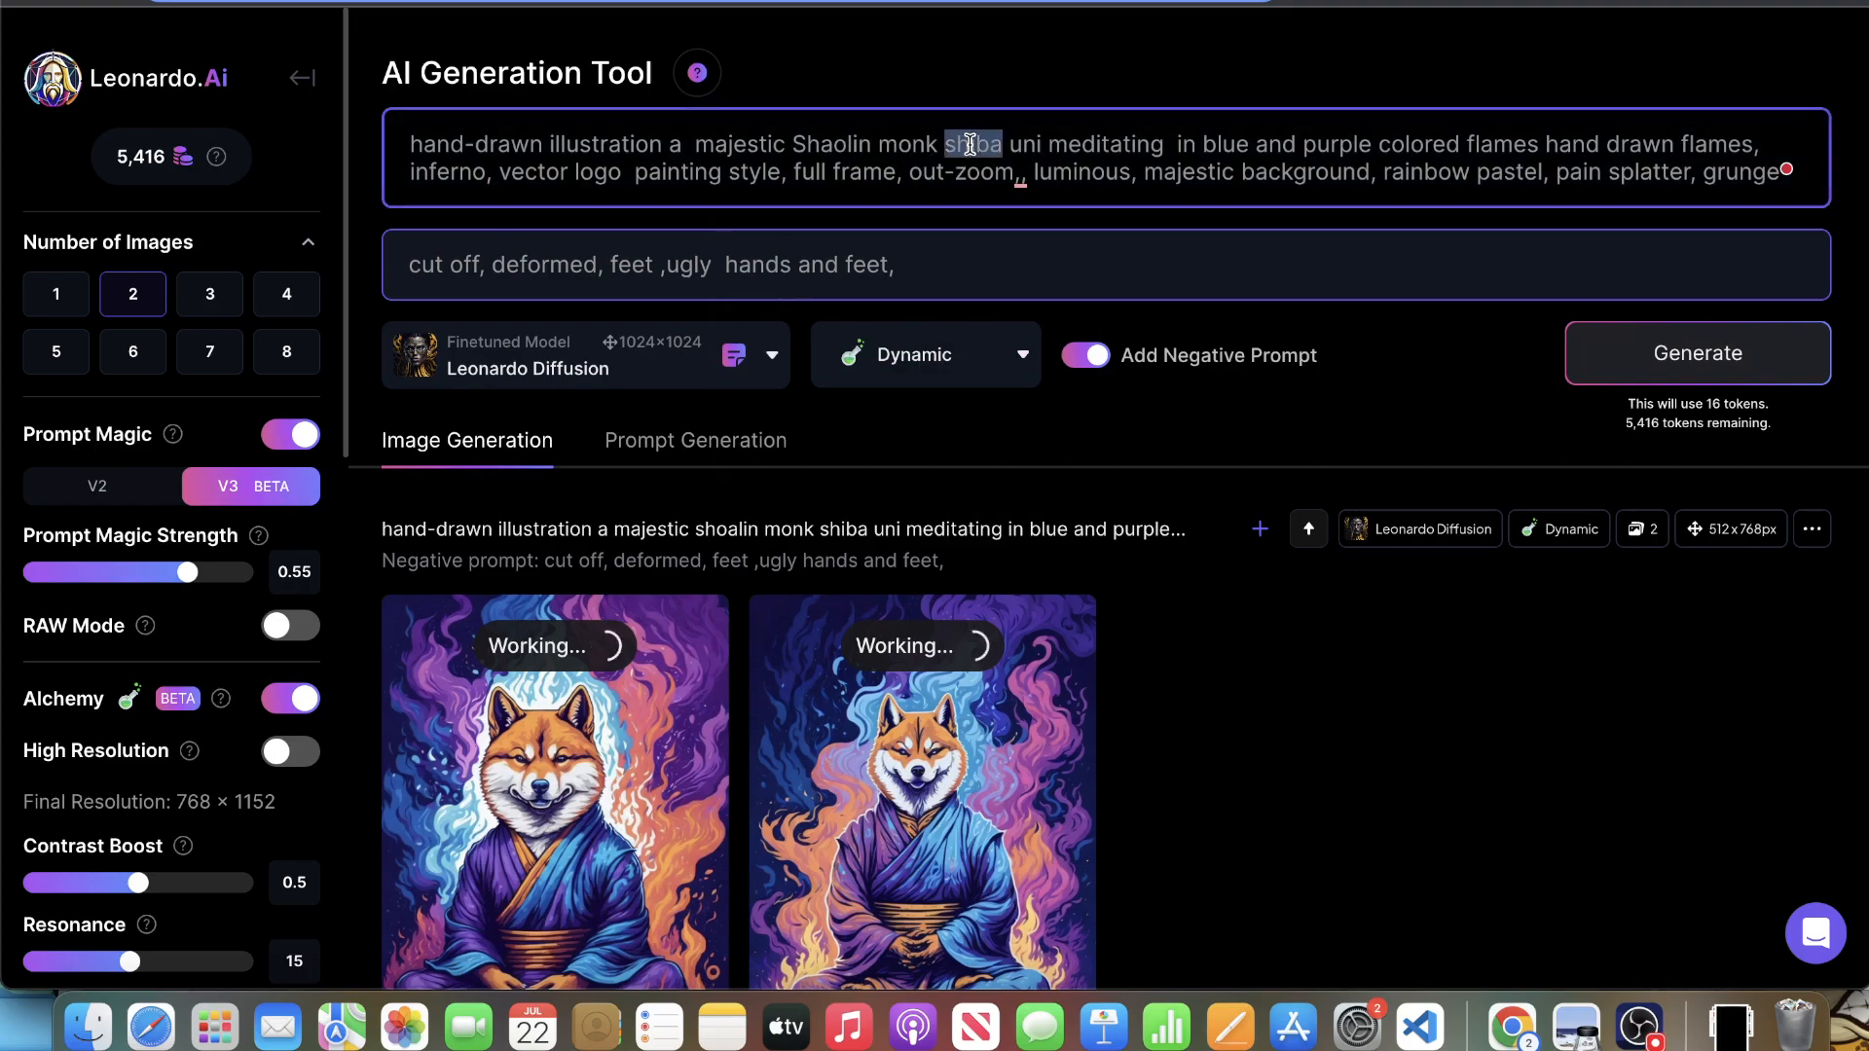
{"action": "key", "text": "BackSpace"}
{"action": "type", "text": "fat cute pand"}
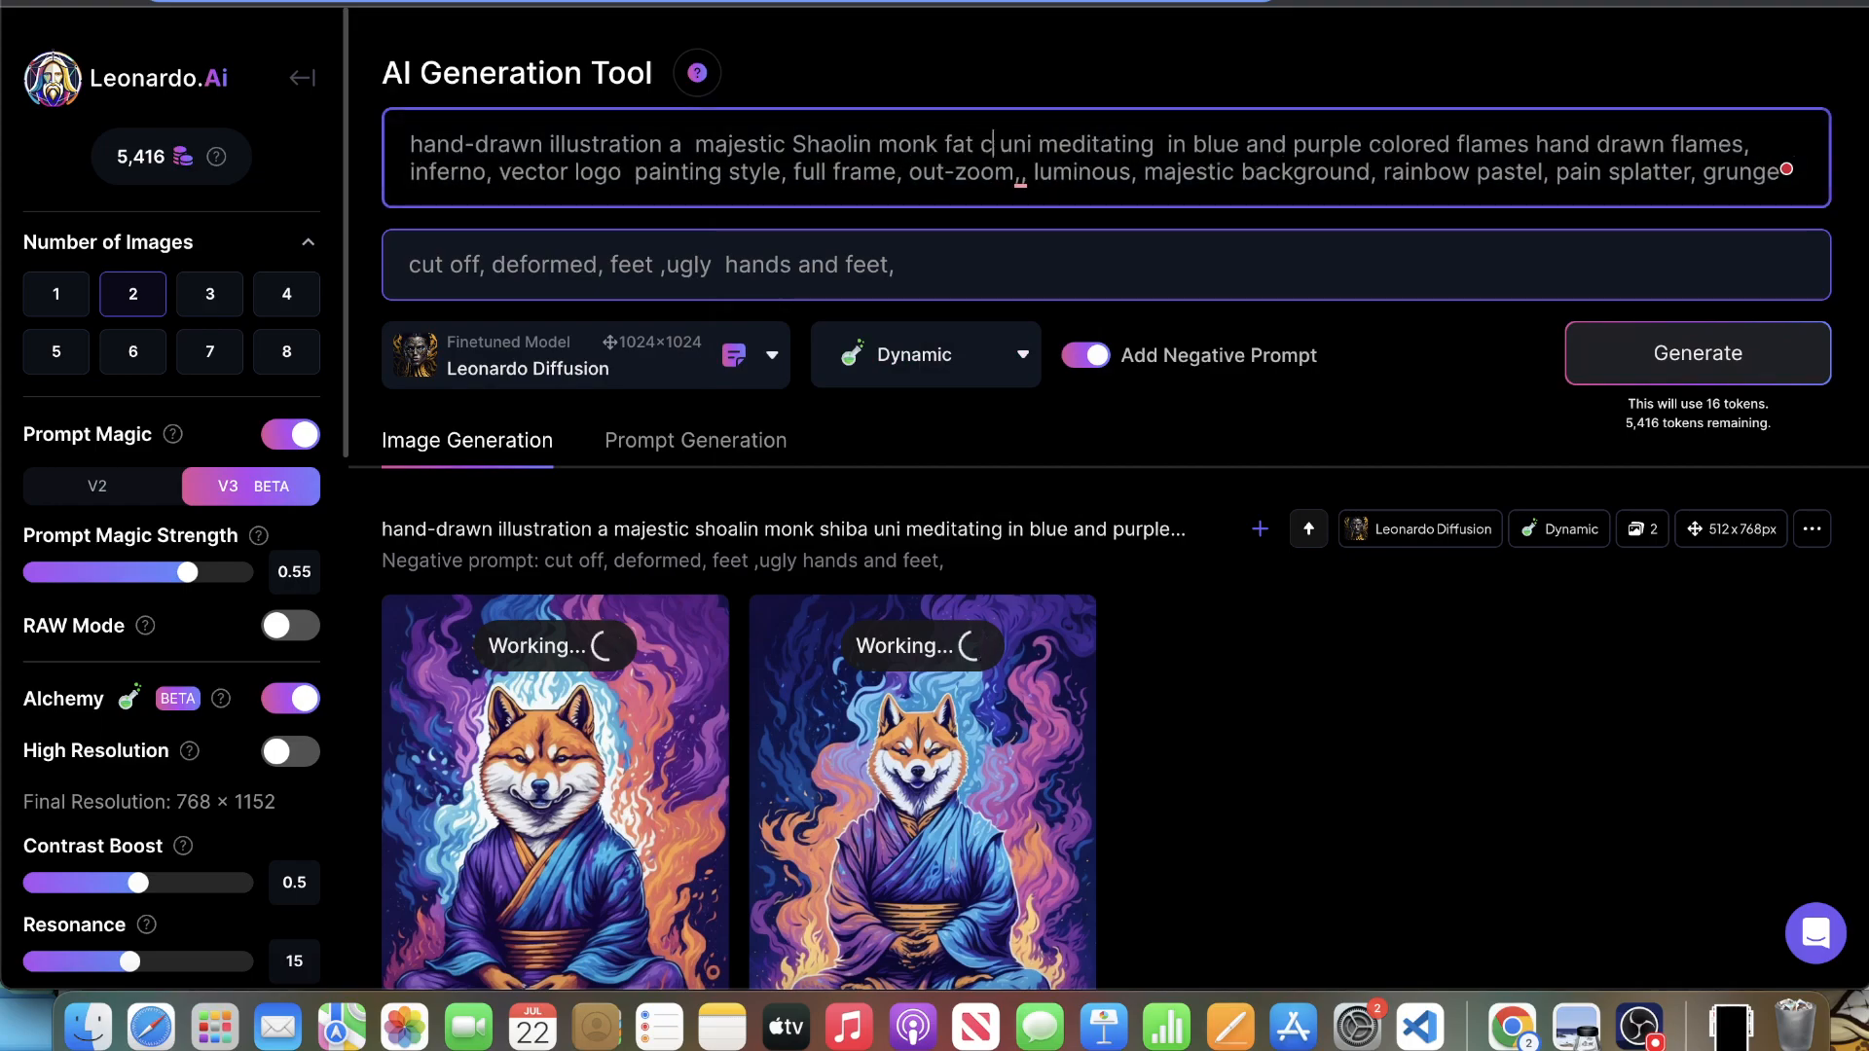
{"action": "type", "text": "a"}
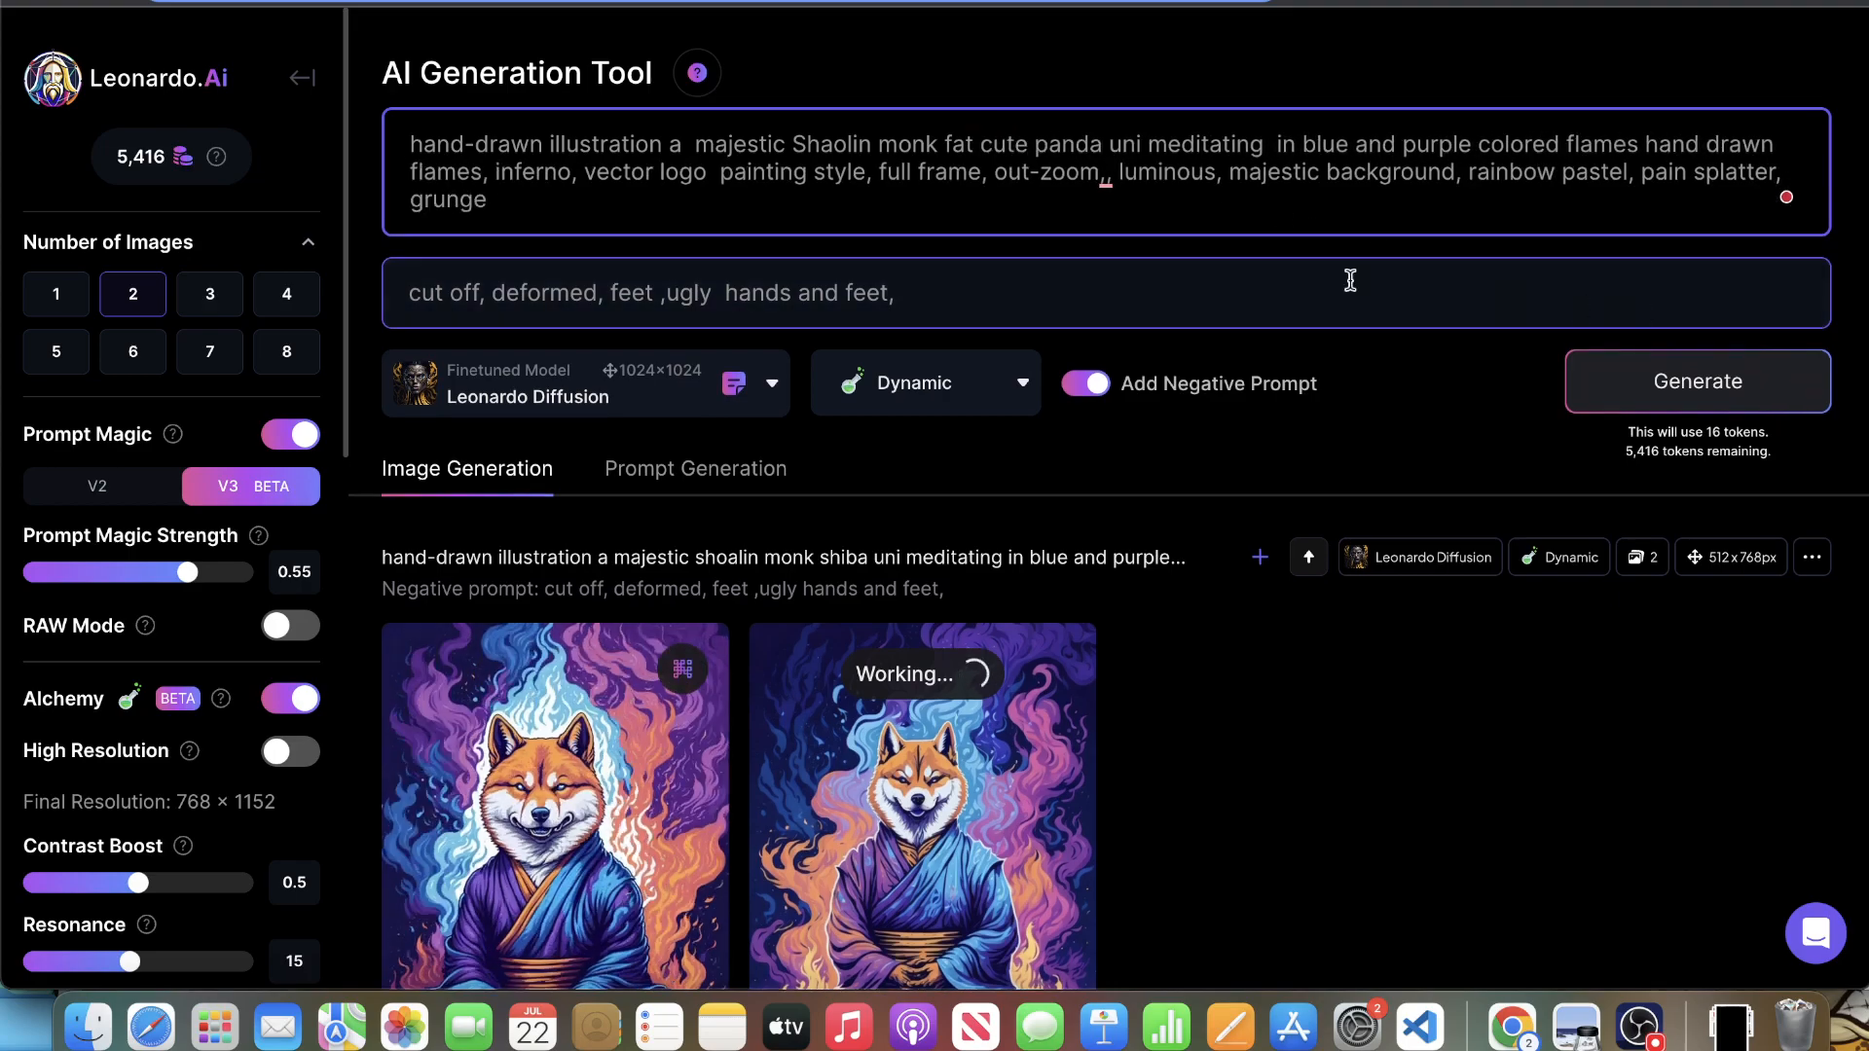
{"action": "double_click", "coordinate": [1123, 144]}
{"action": "key", "text": "BackSpace"}
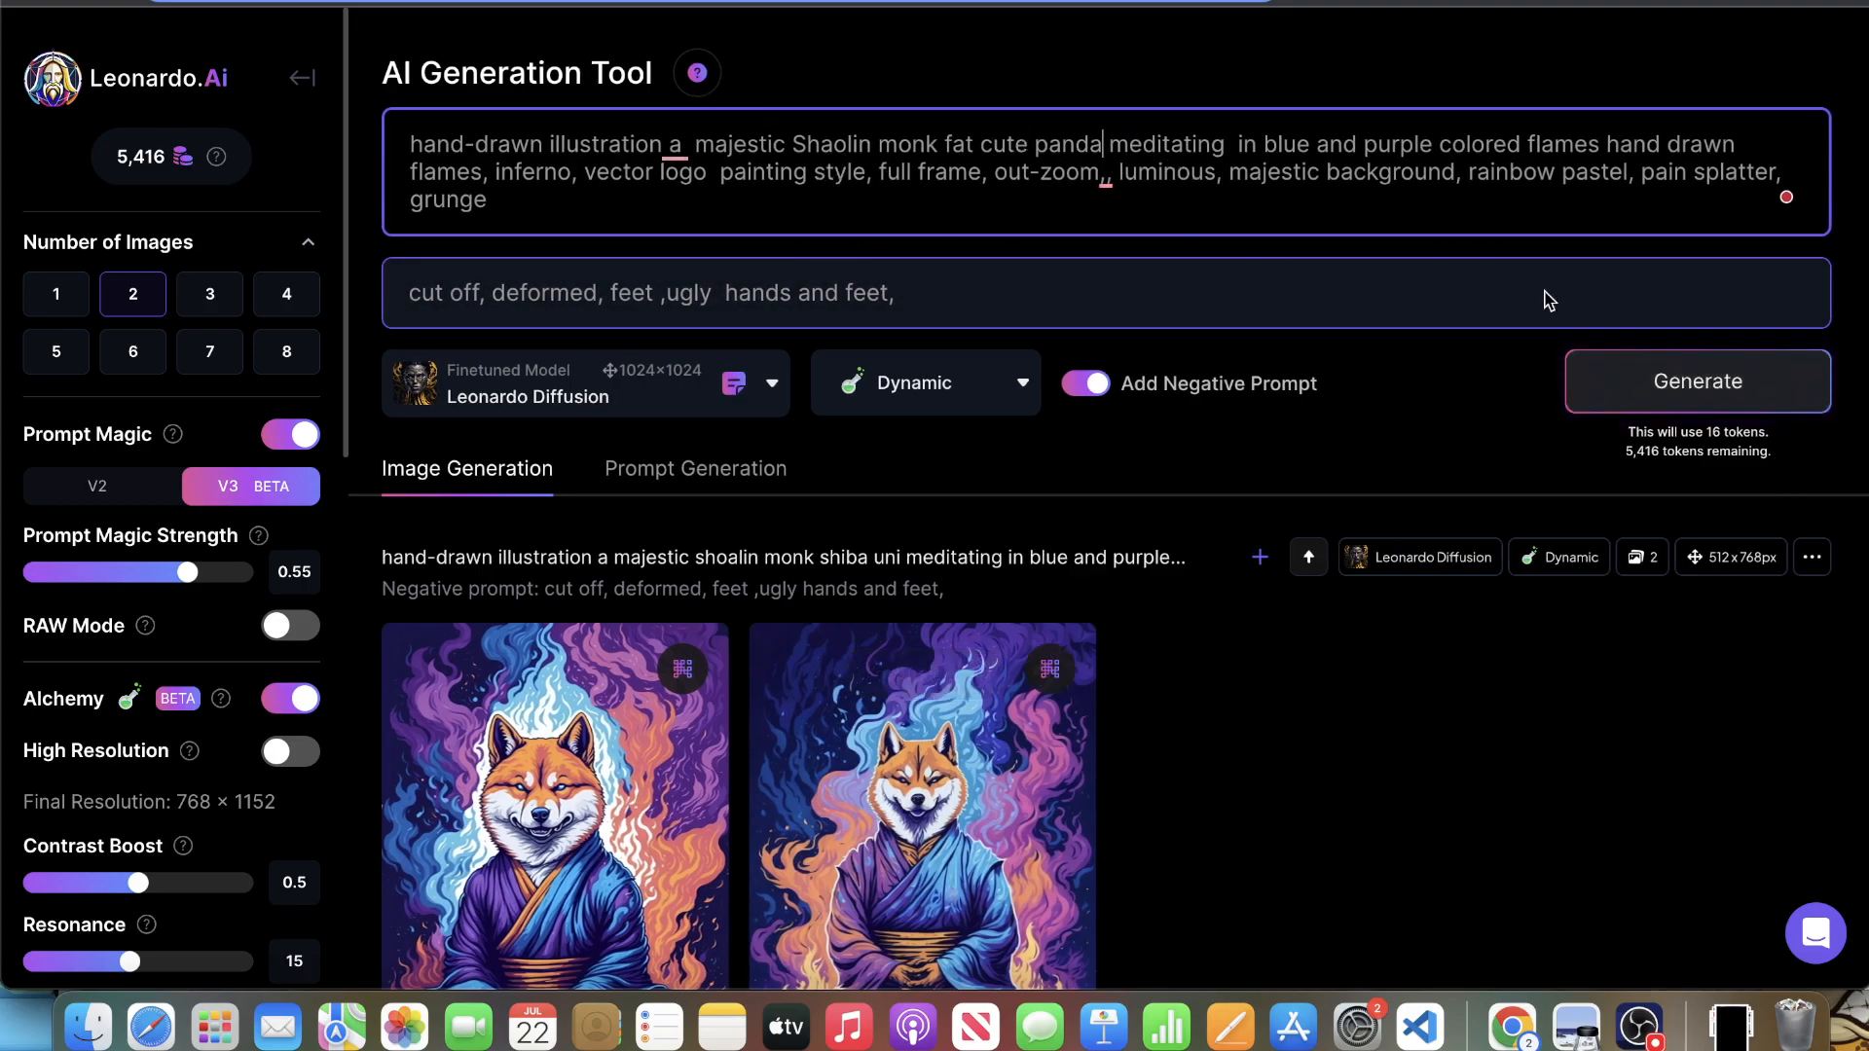
{"action": "left_click", "coordinate": [1035, 146]}
{"action": "type", "text": "hit"}
{"action": "key", "text": "BackSpace"}
{"action": "key", "text": "BackSpace"}
{"action": "key", "text": "BackSpace"}
{"action": "key", "text": "BackSpace"}
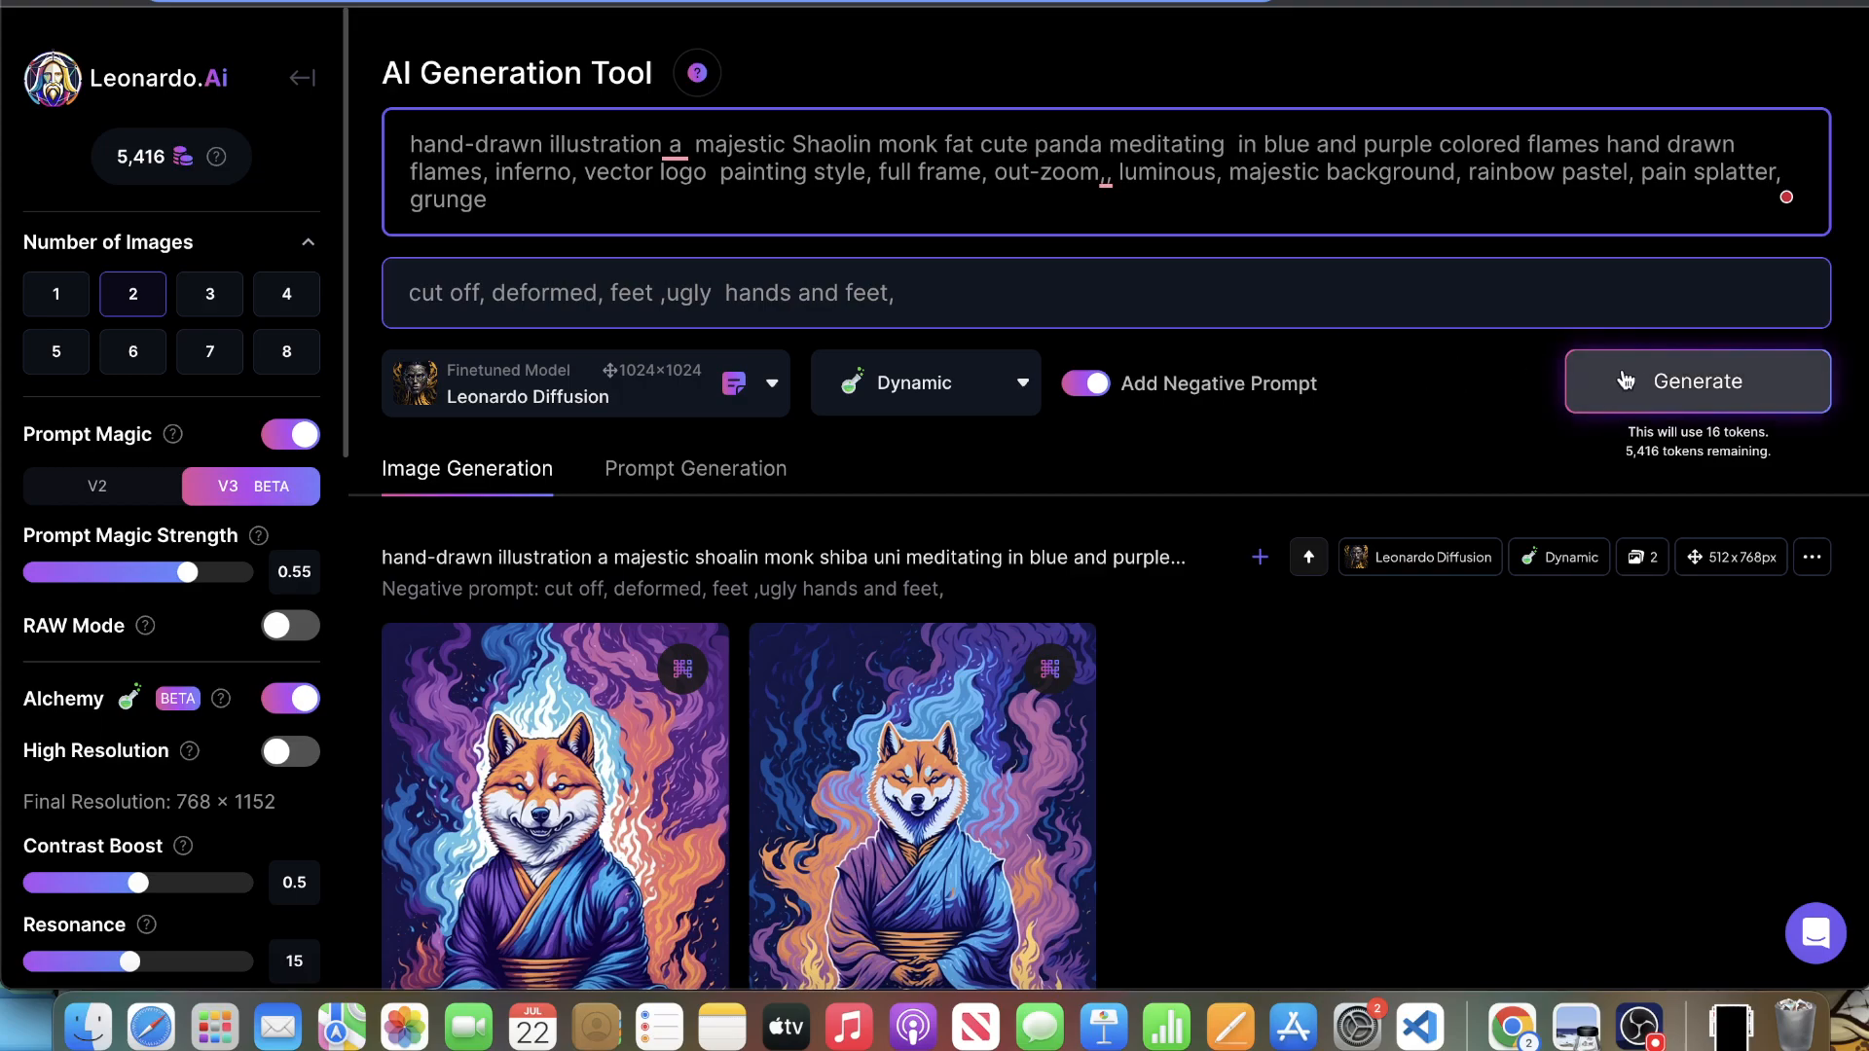
- Generate two images from the fat cute panda prompt
{"action": "left_click", "coordinate": [1618, 381]}
- View both creatively upscaled images of the meditating shiba monk enlarged, and examine the first one again
{"action": "scroll", "coordinate": [818, 409], "scroll_direction": "down", "scroll_amount": 8}
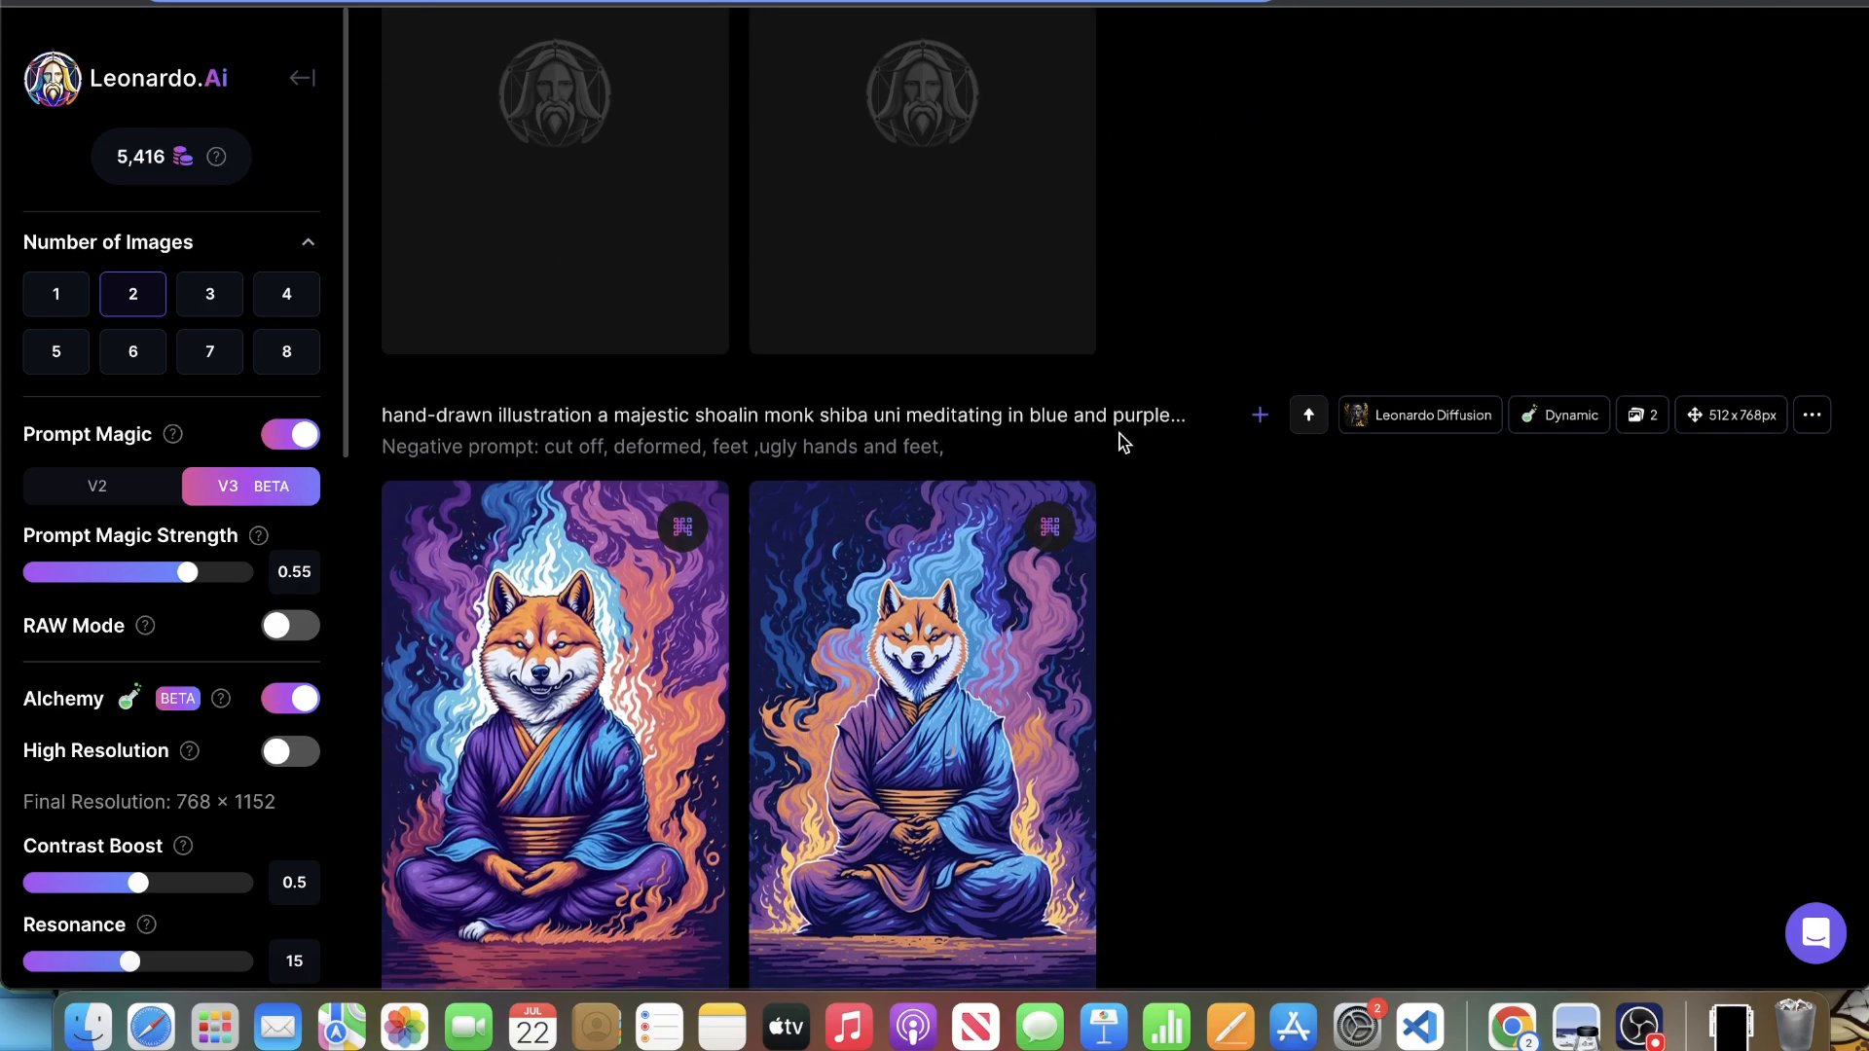
{"action": "left_click", "coordinate": [671, 633]}
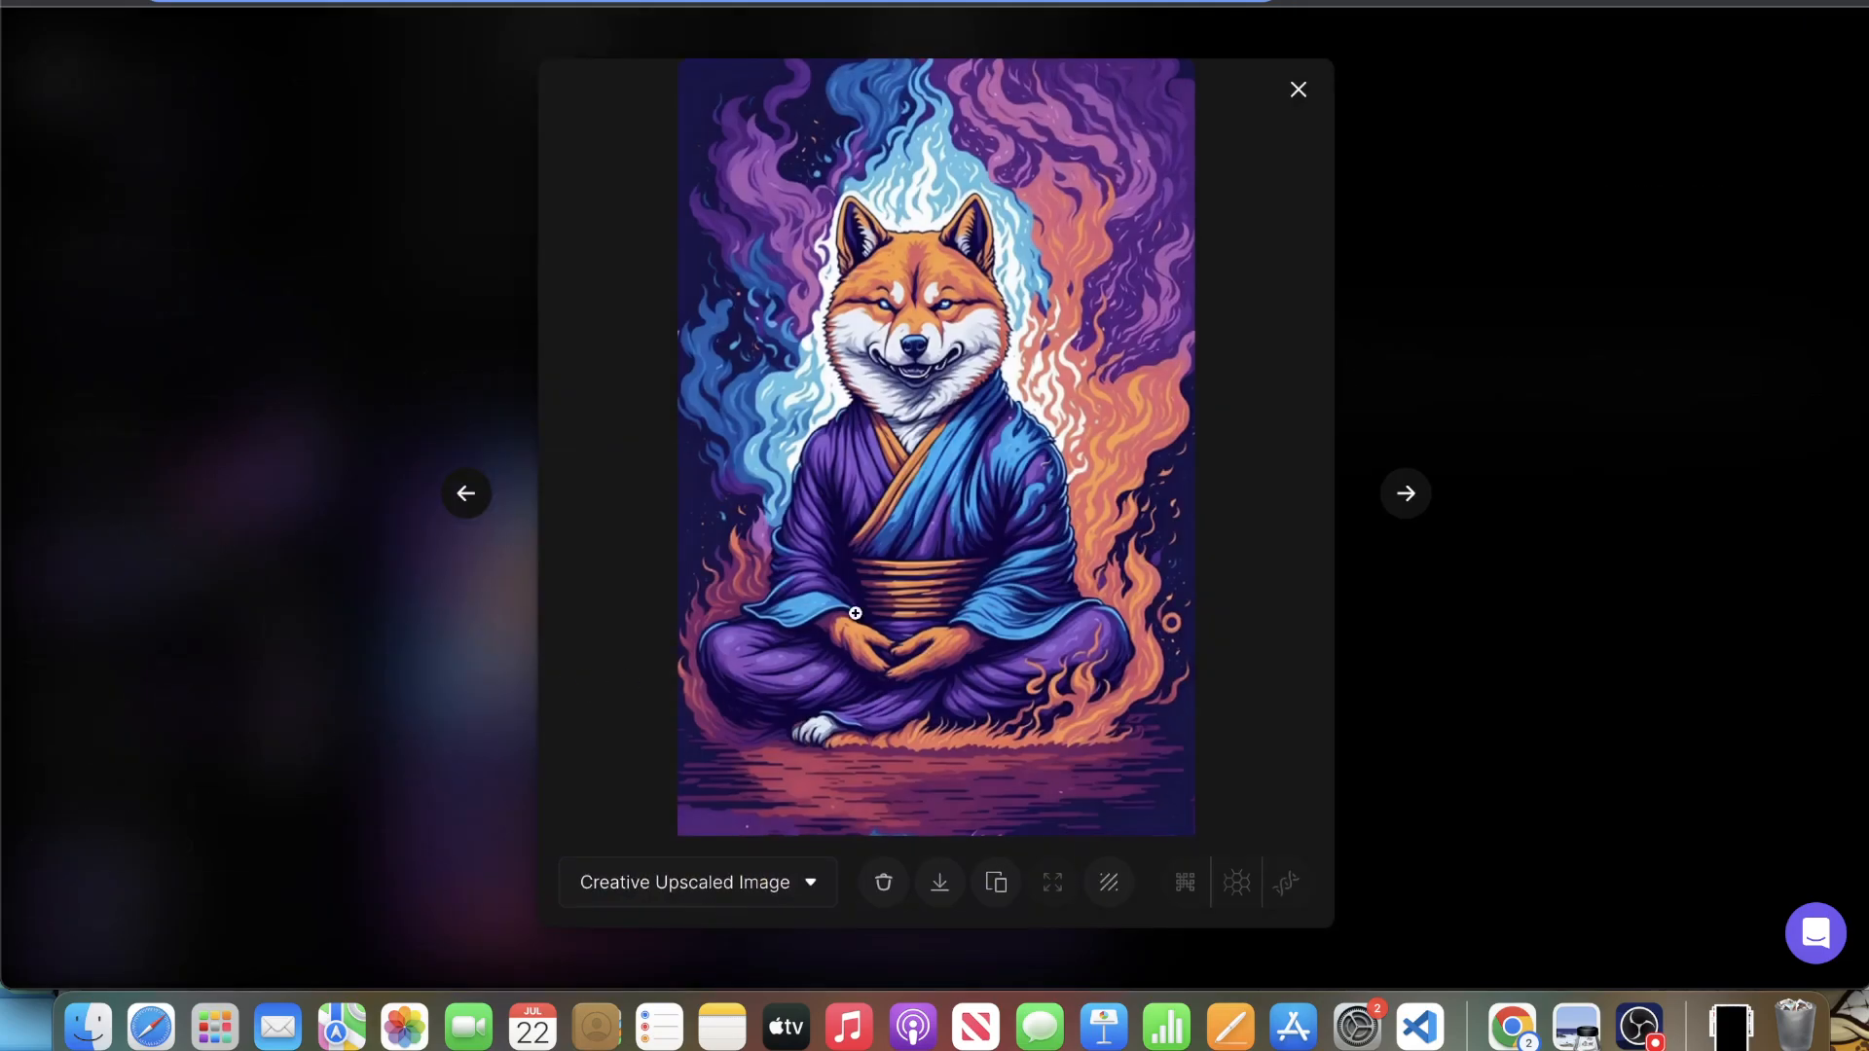
{"action": "left_click", "coordinate": [1567, 375]}
{"action": "left_click", "coordinate": [930, 705]}
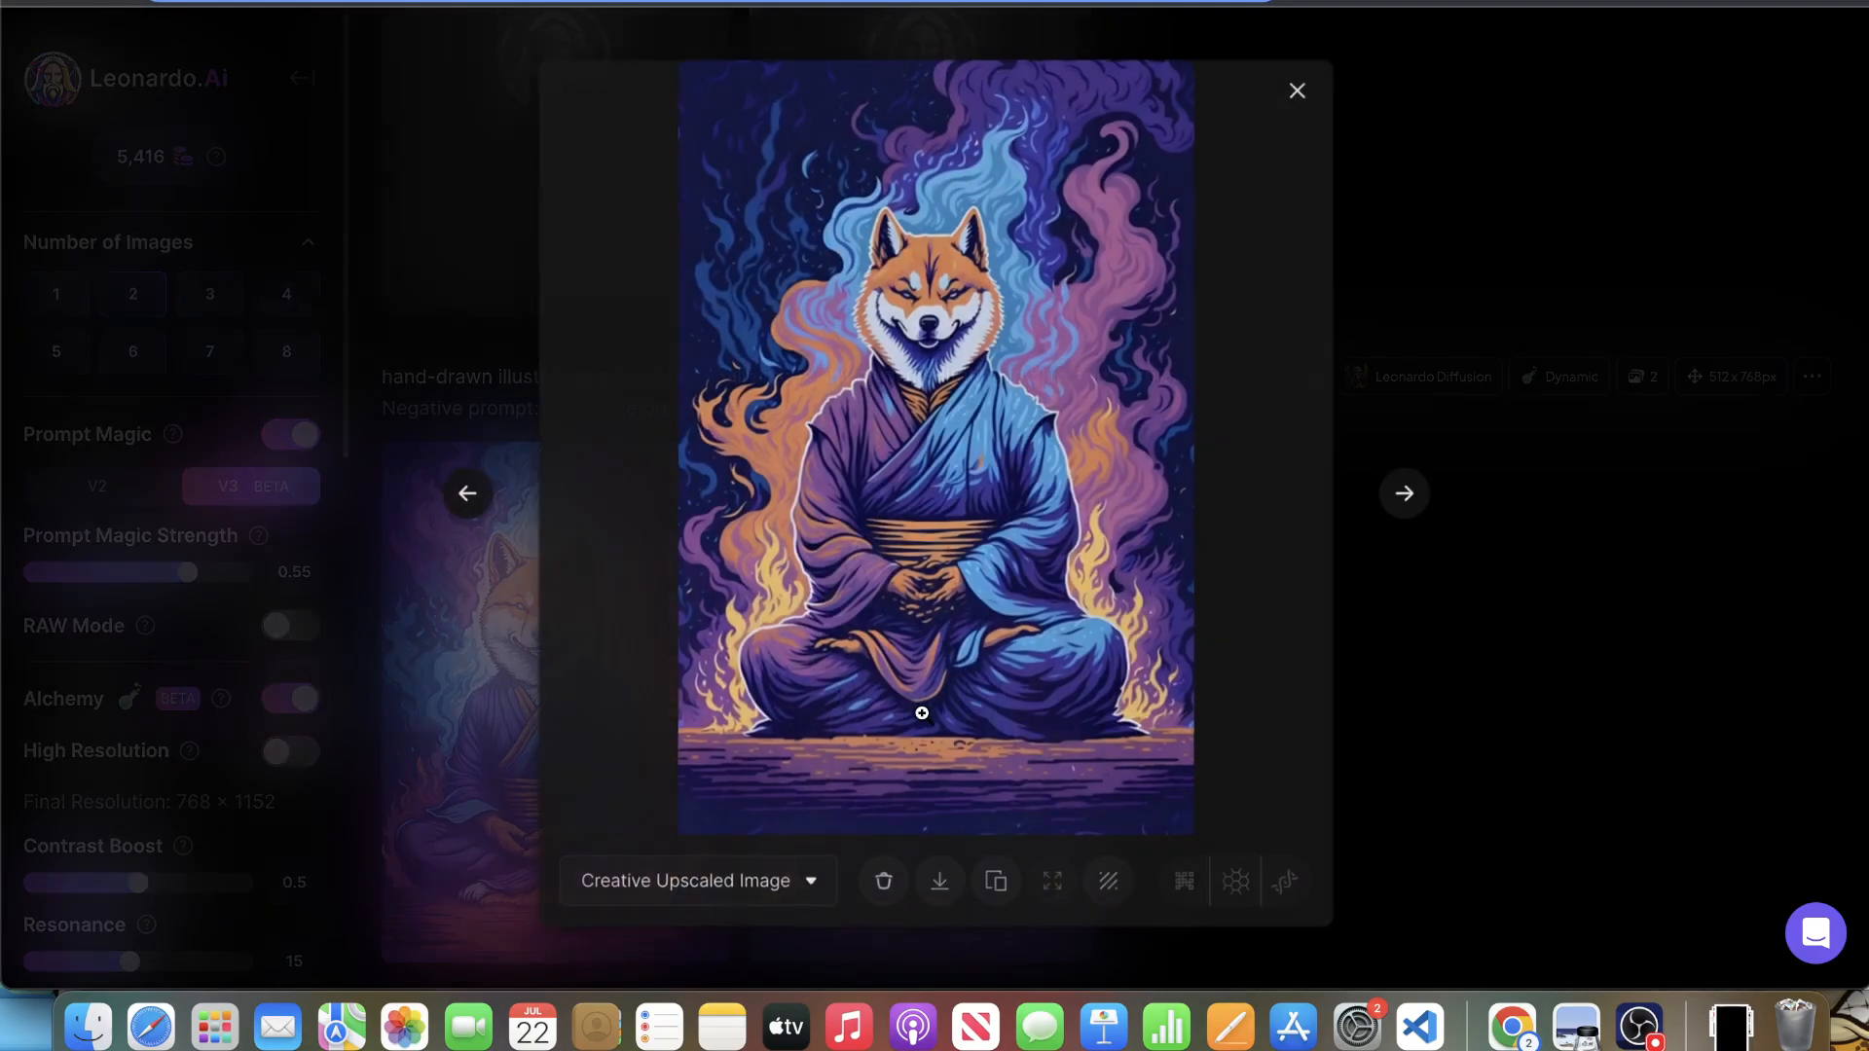
{"action": "left_click", "coordinate": [1500, 687]}
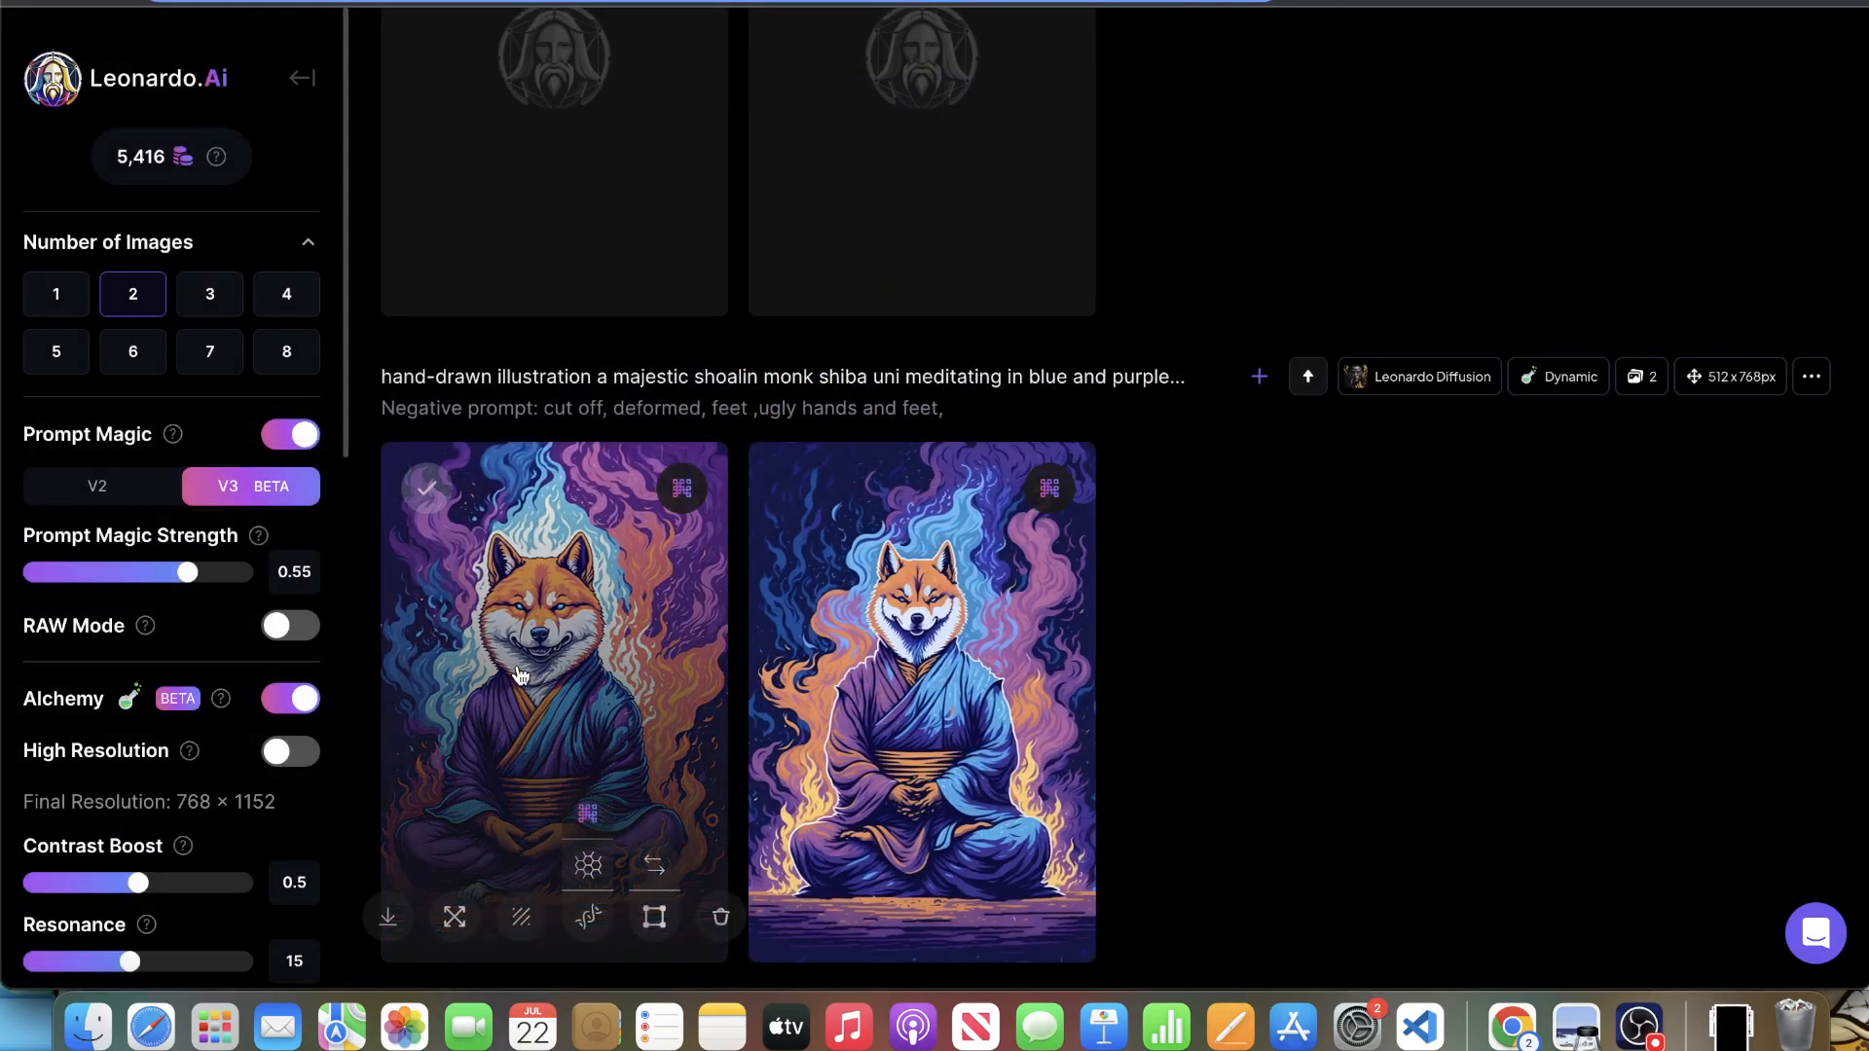
{"action": "left_click", "coordinate": [438, 672]}
{"action": "left_click", "coordinate": [1439, 687]}
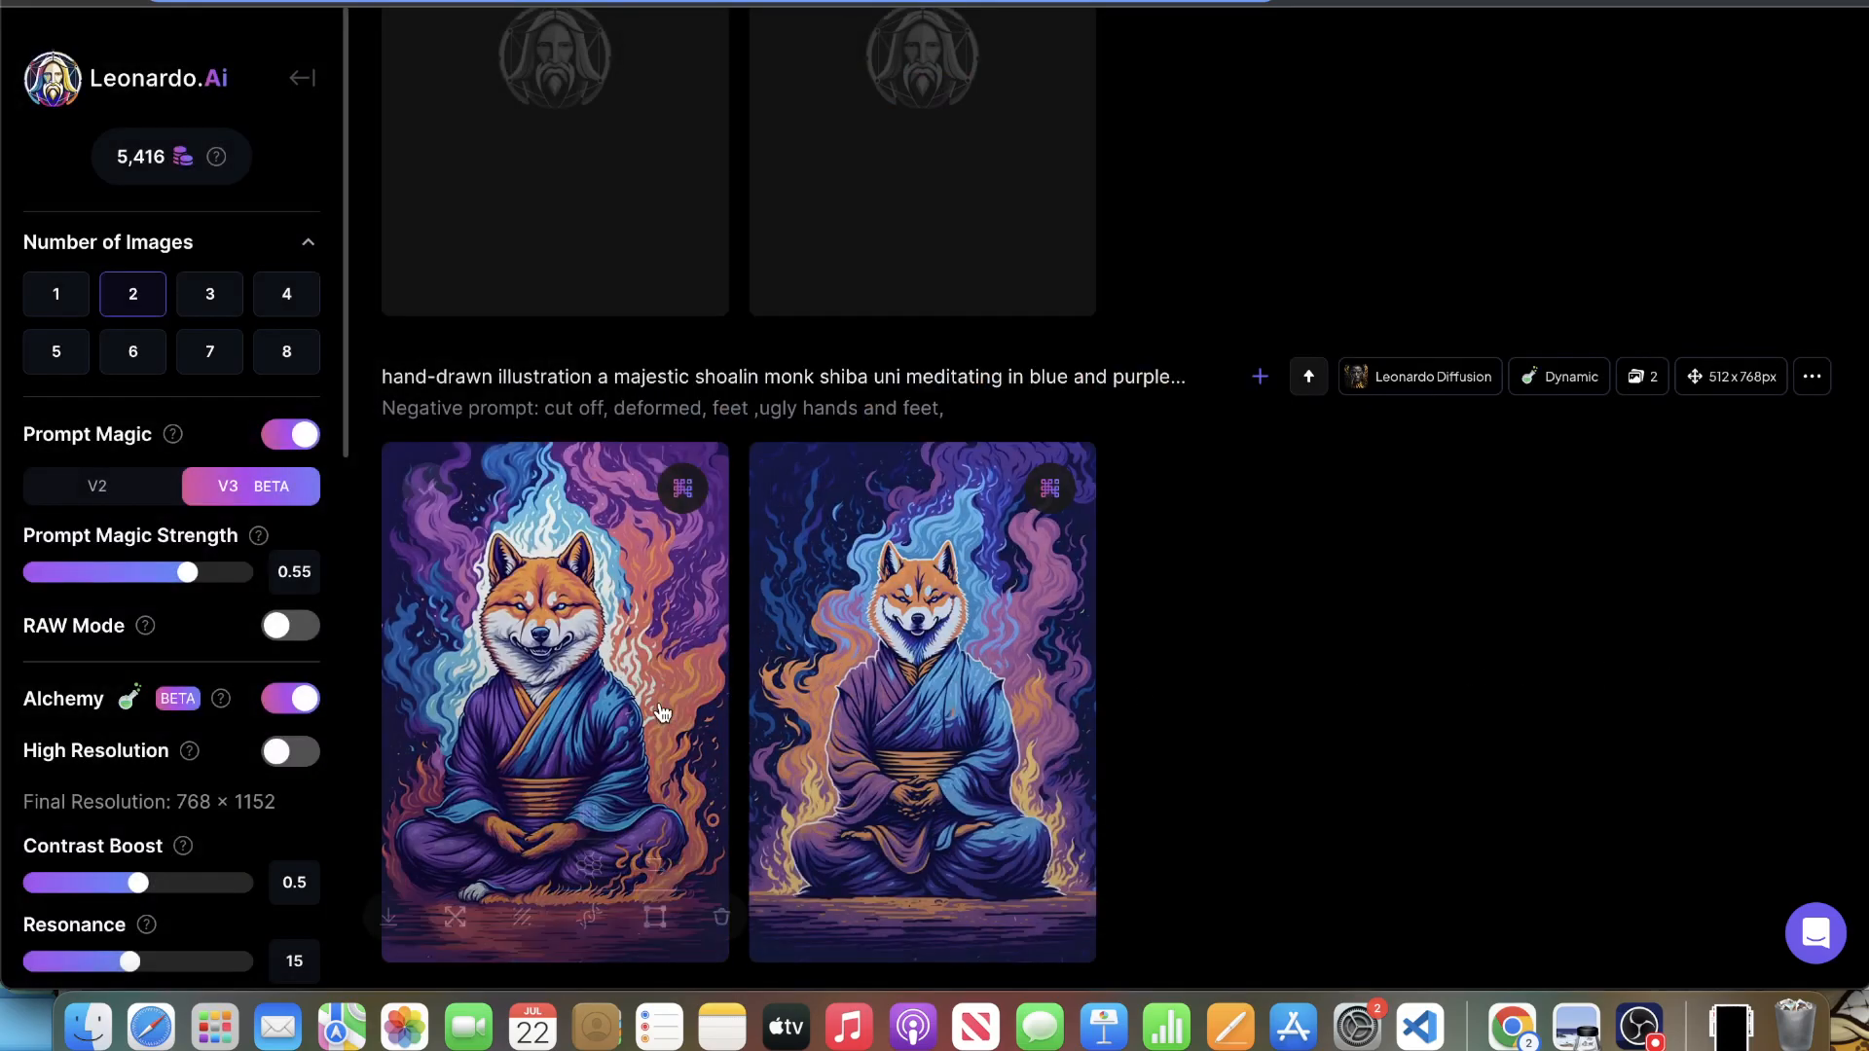
{"action": "scroll", "coordinate": [740, 611], "scroll_direction": "down", "scroll_amount": 1}
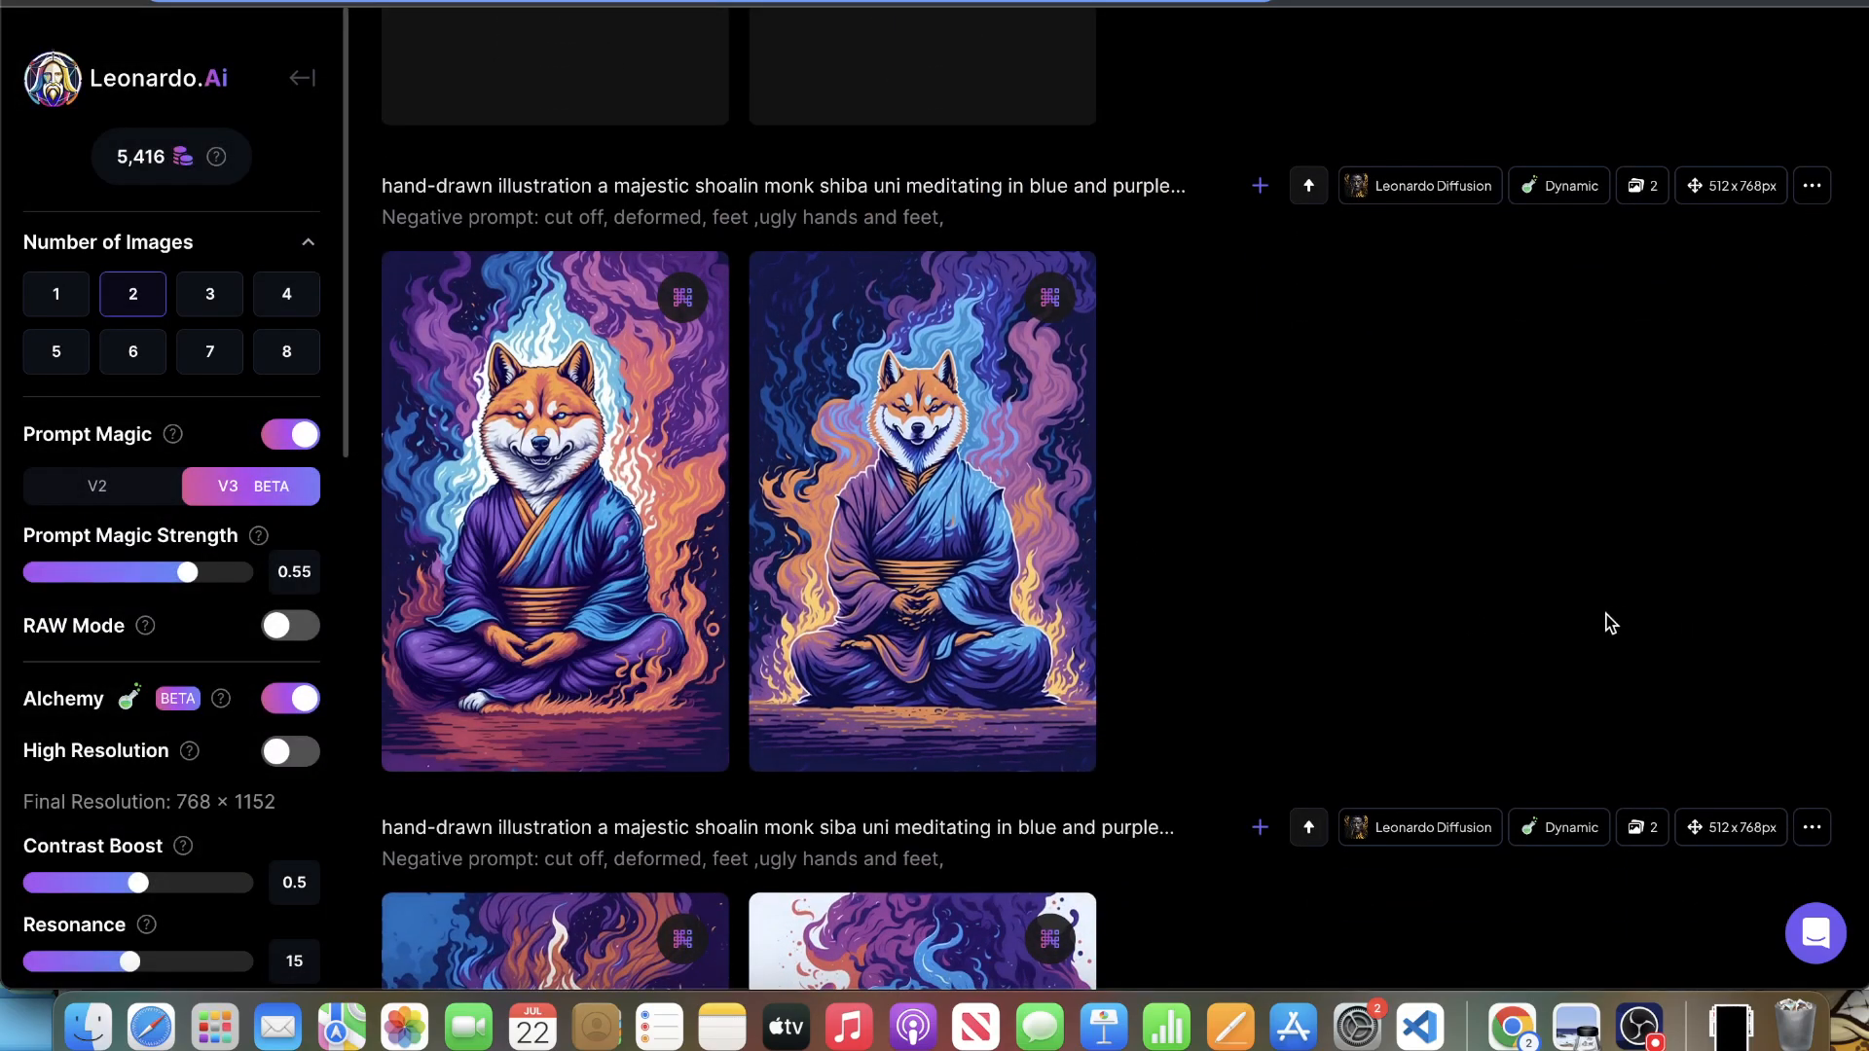
{"action": "left_click", "coordinate": [500, 467]}
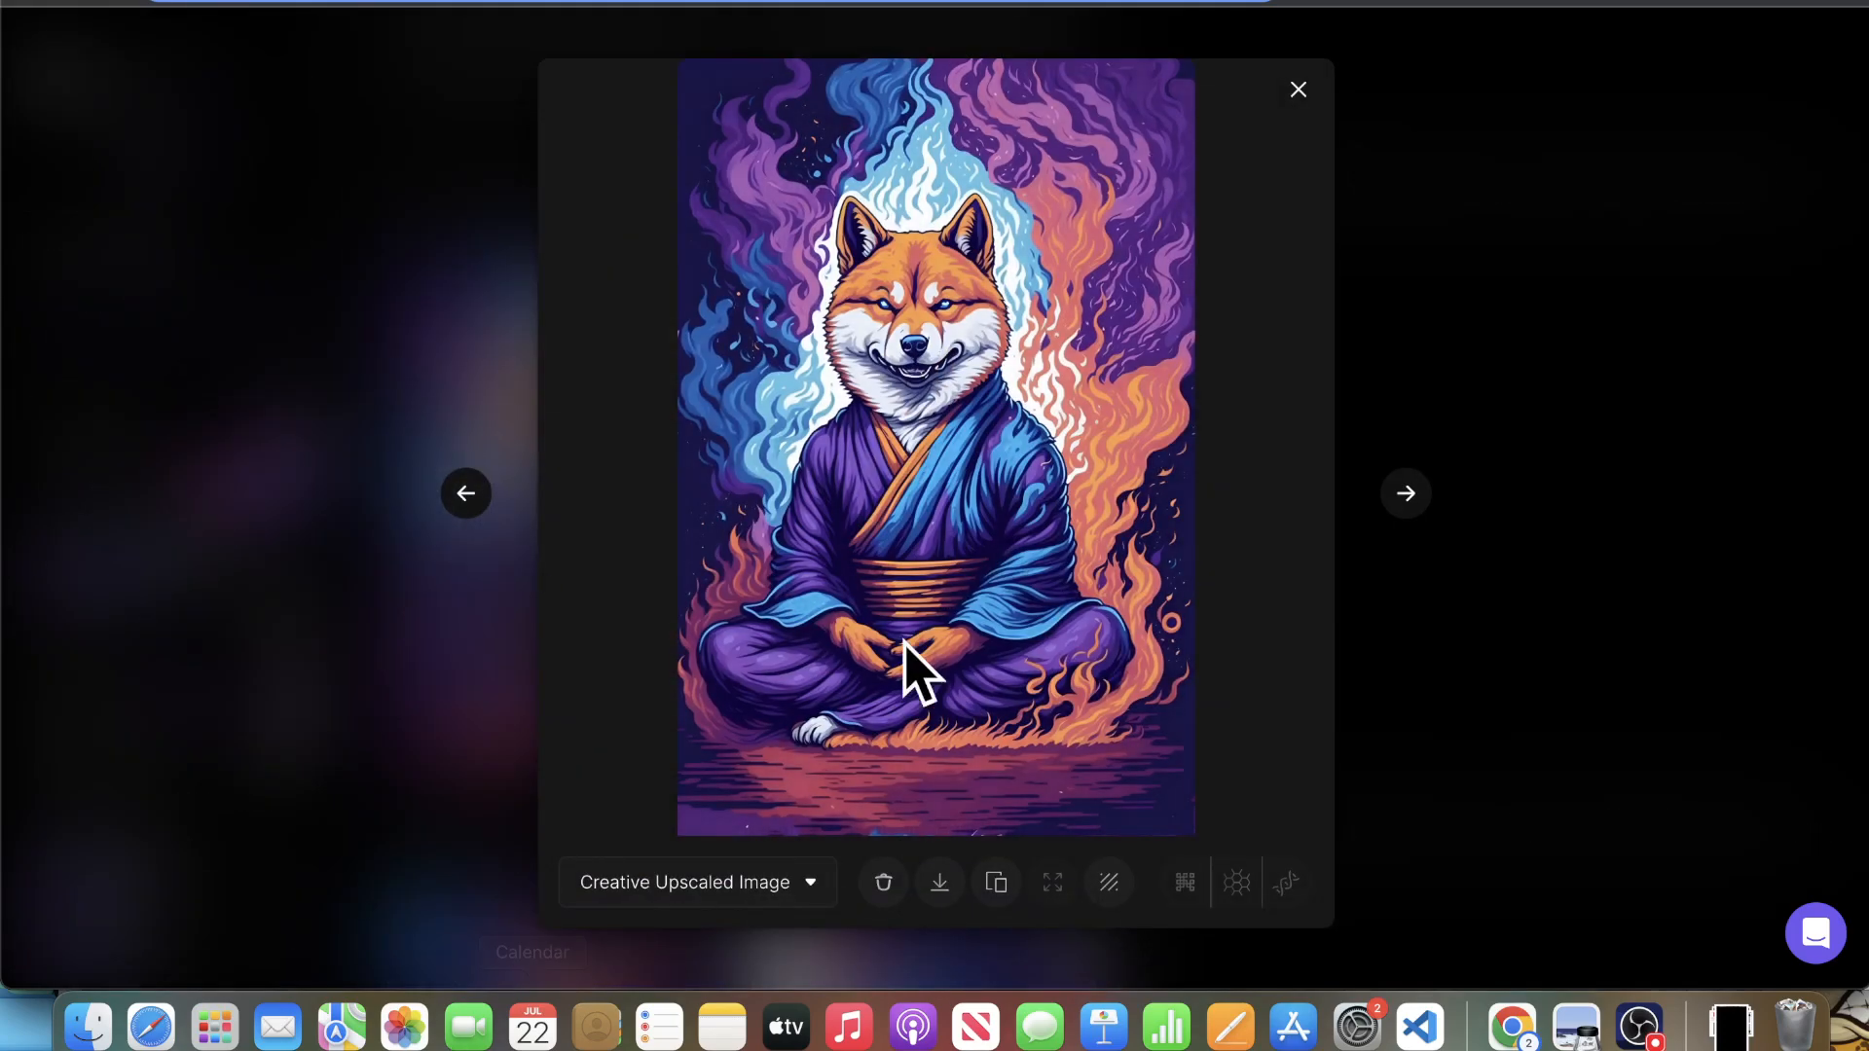
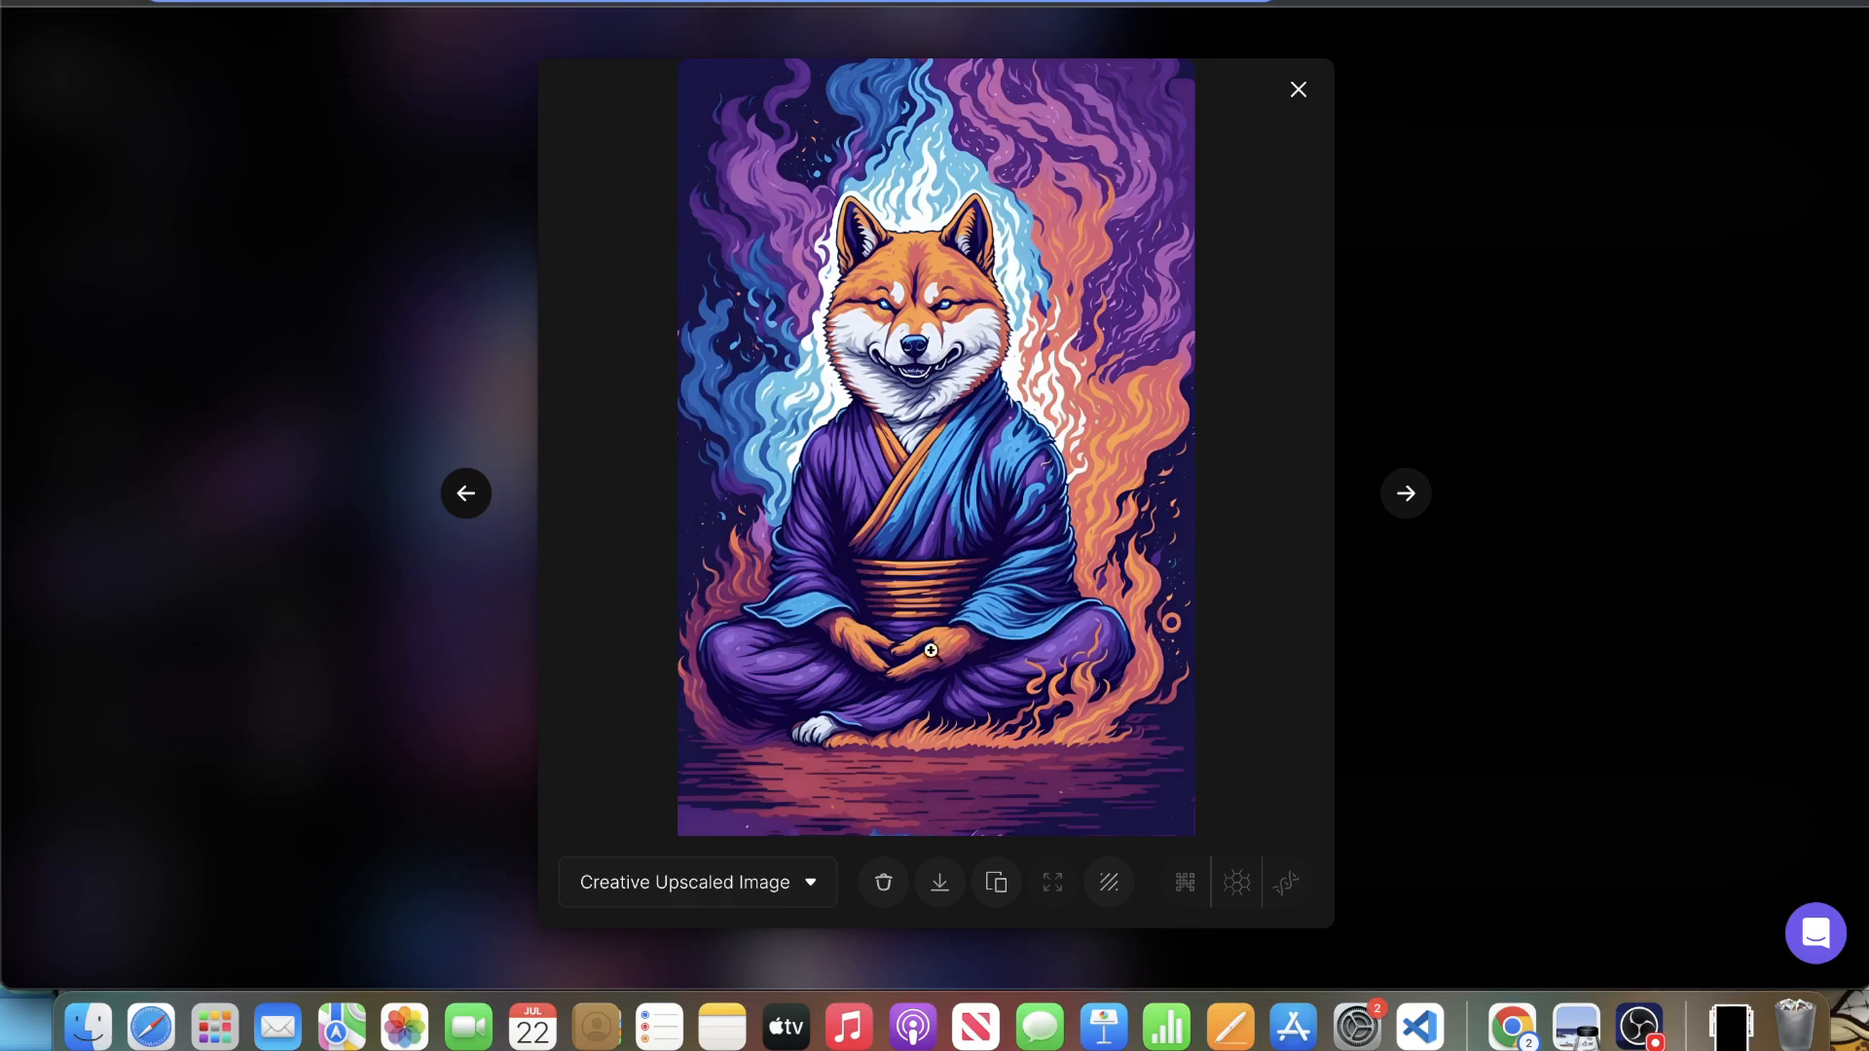
{"action": "left_click", "coordinate": [1639, 377]}
- Apply Creative Upscale to both meditating panda images, and view the second one enlarged
{"action": "scroll", "coordinate": [1626, 346], "scroll_direction": "up", "scroll_amount": 5}
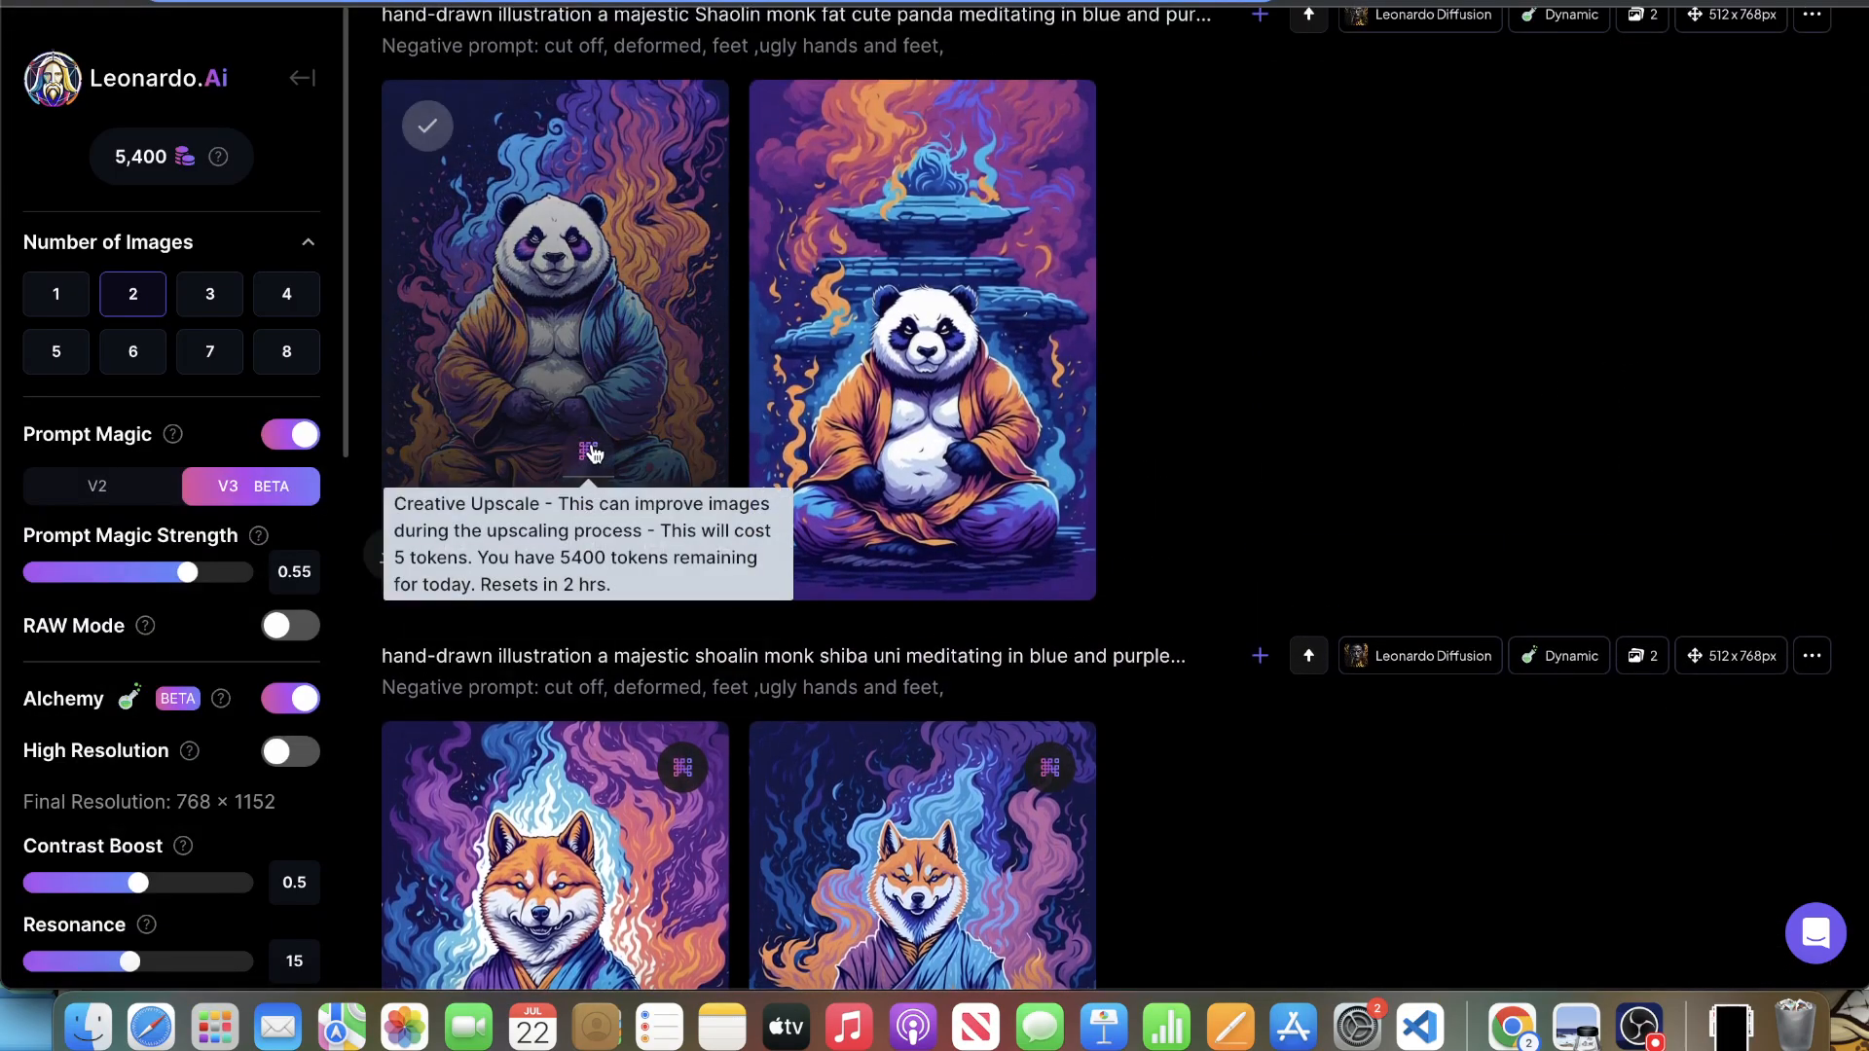
{"action": "left_click", "coordinate": [589, 453]}
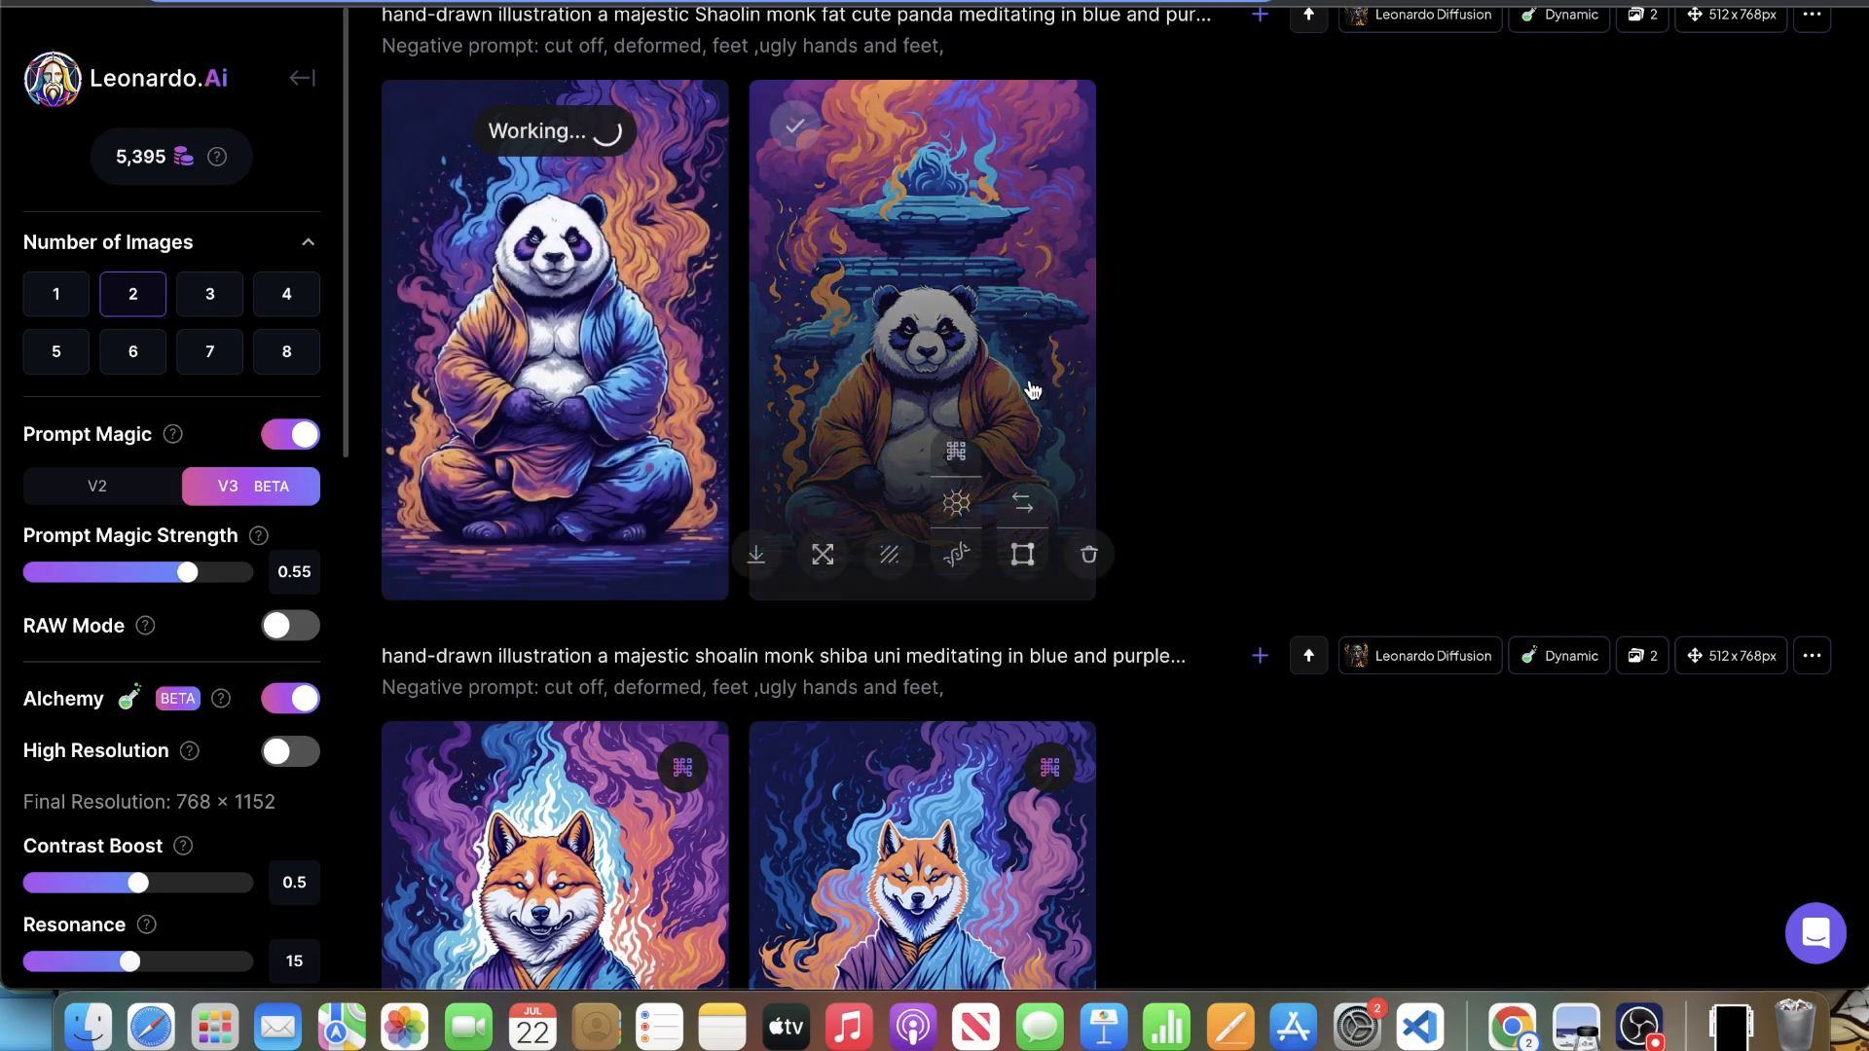
{"action": "left_click", "coordinate": [954, 479]}
{"action": "scroll", "coordinate": [973, 545], "scroll_direction": "up", "scroll_amount": 5}
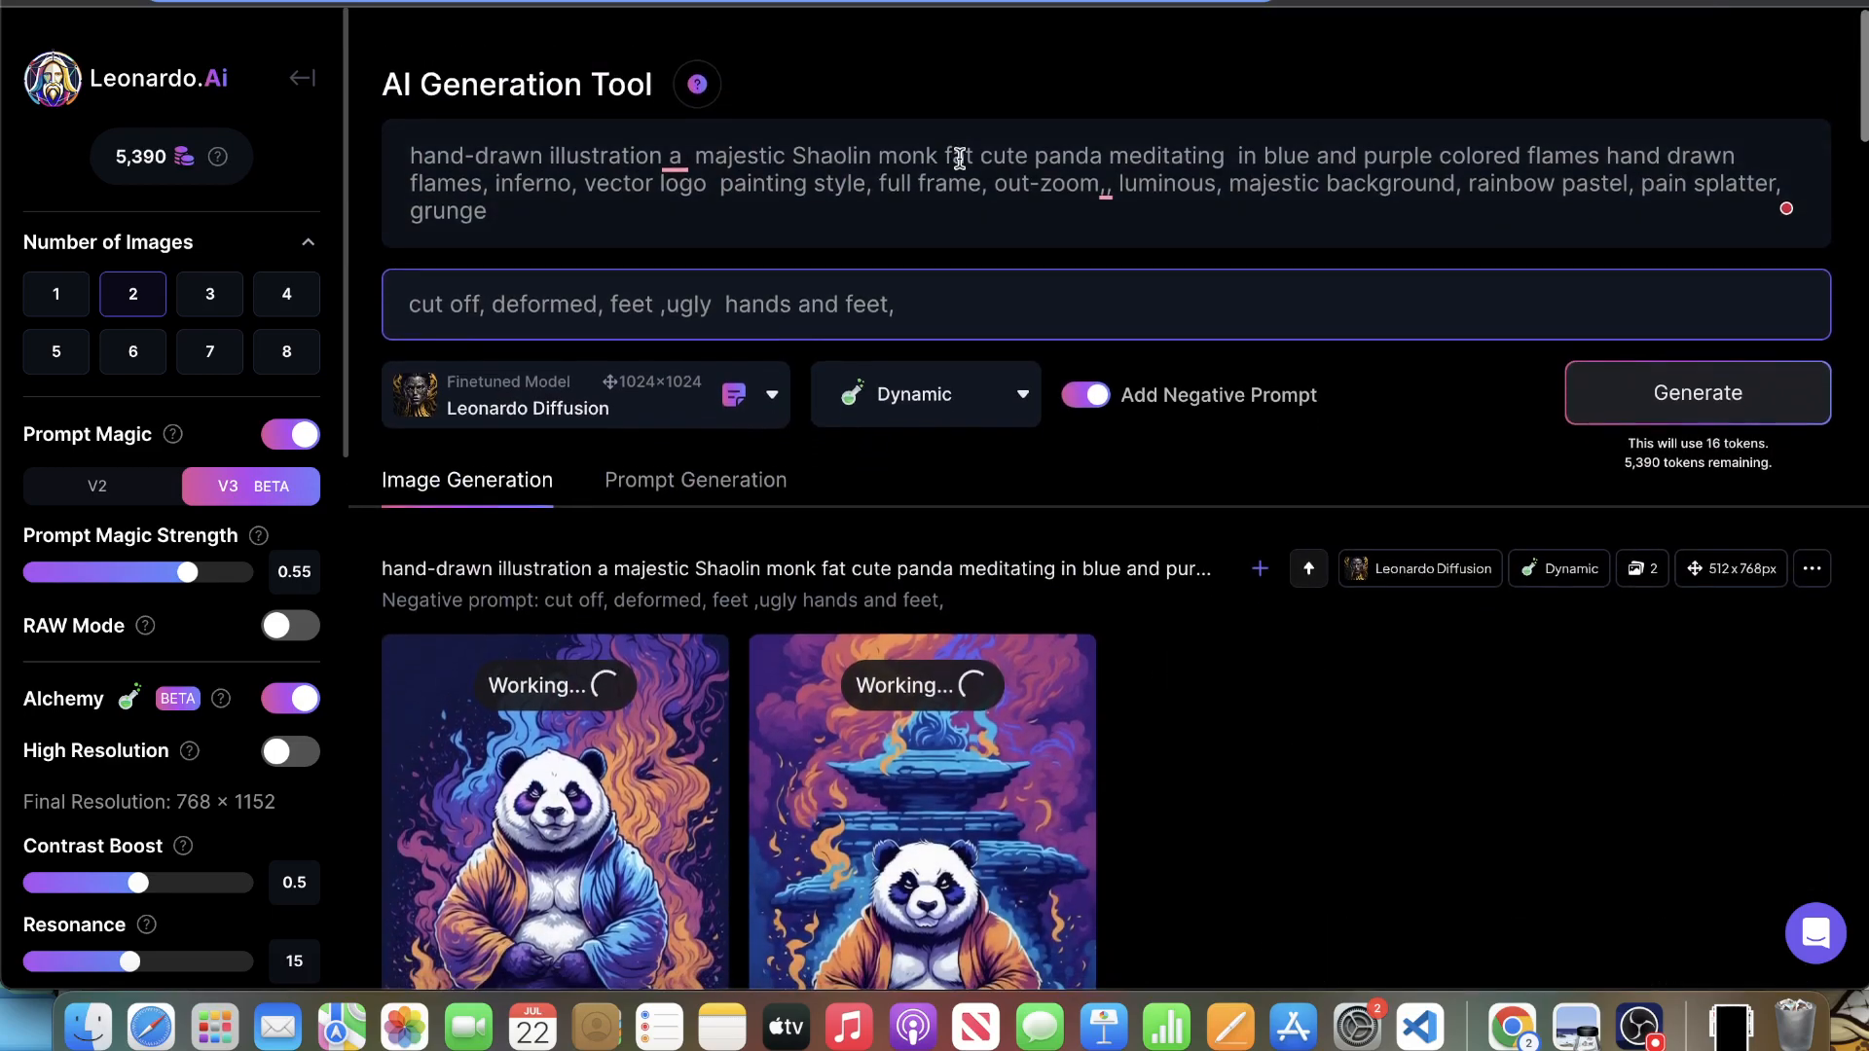
{"action": "left_click", "coordinate": [975, 694]}
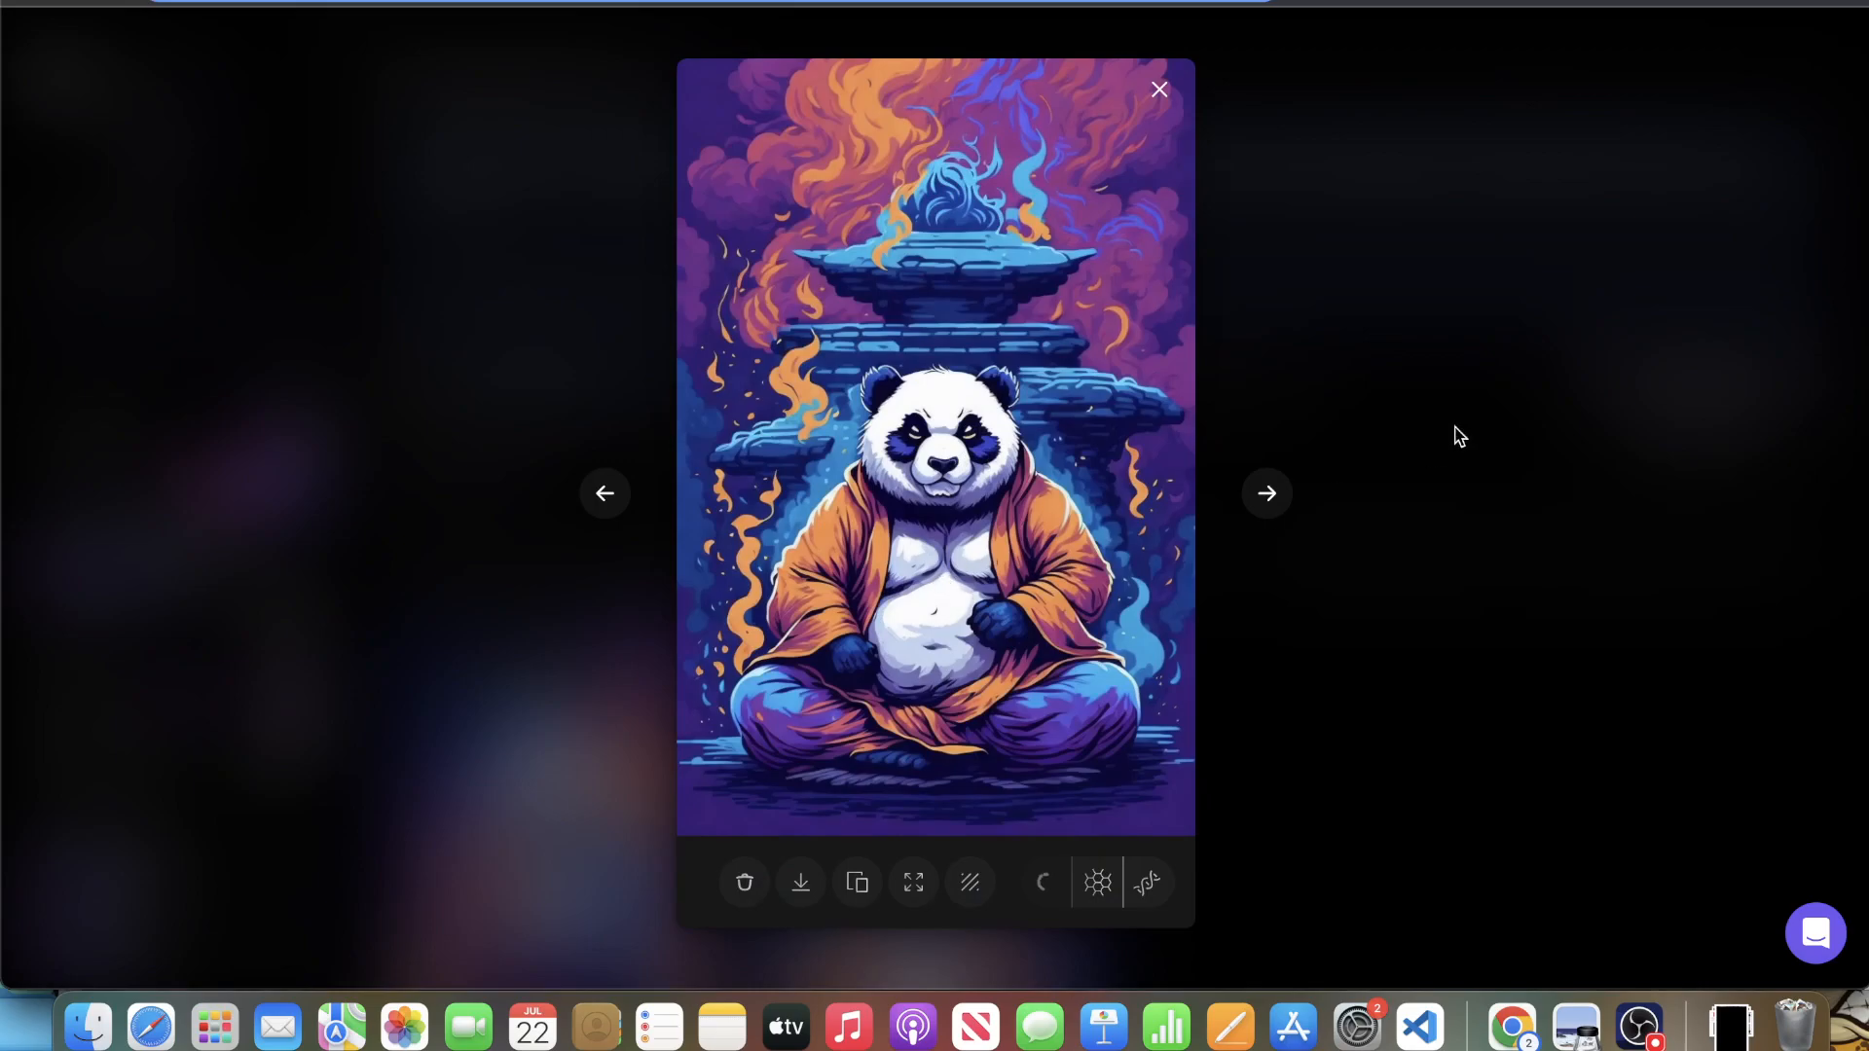
{"action": "left_click", "coordinate": [1472, 363]}
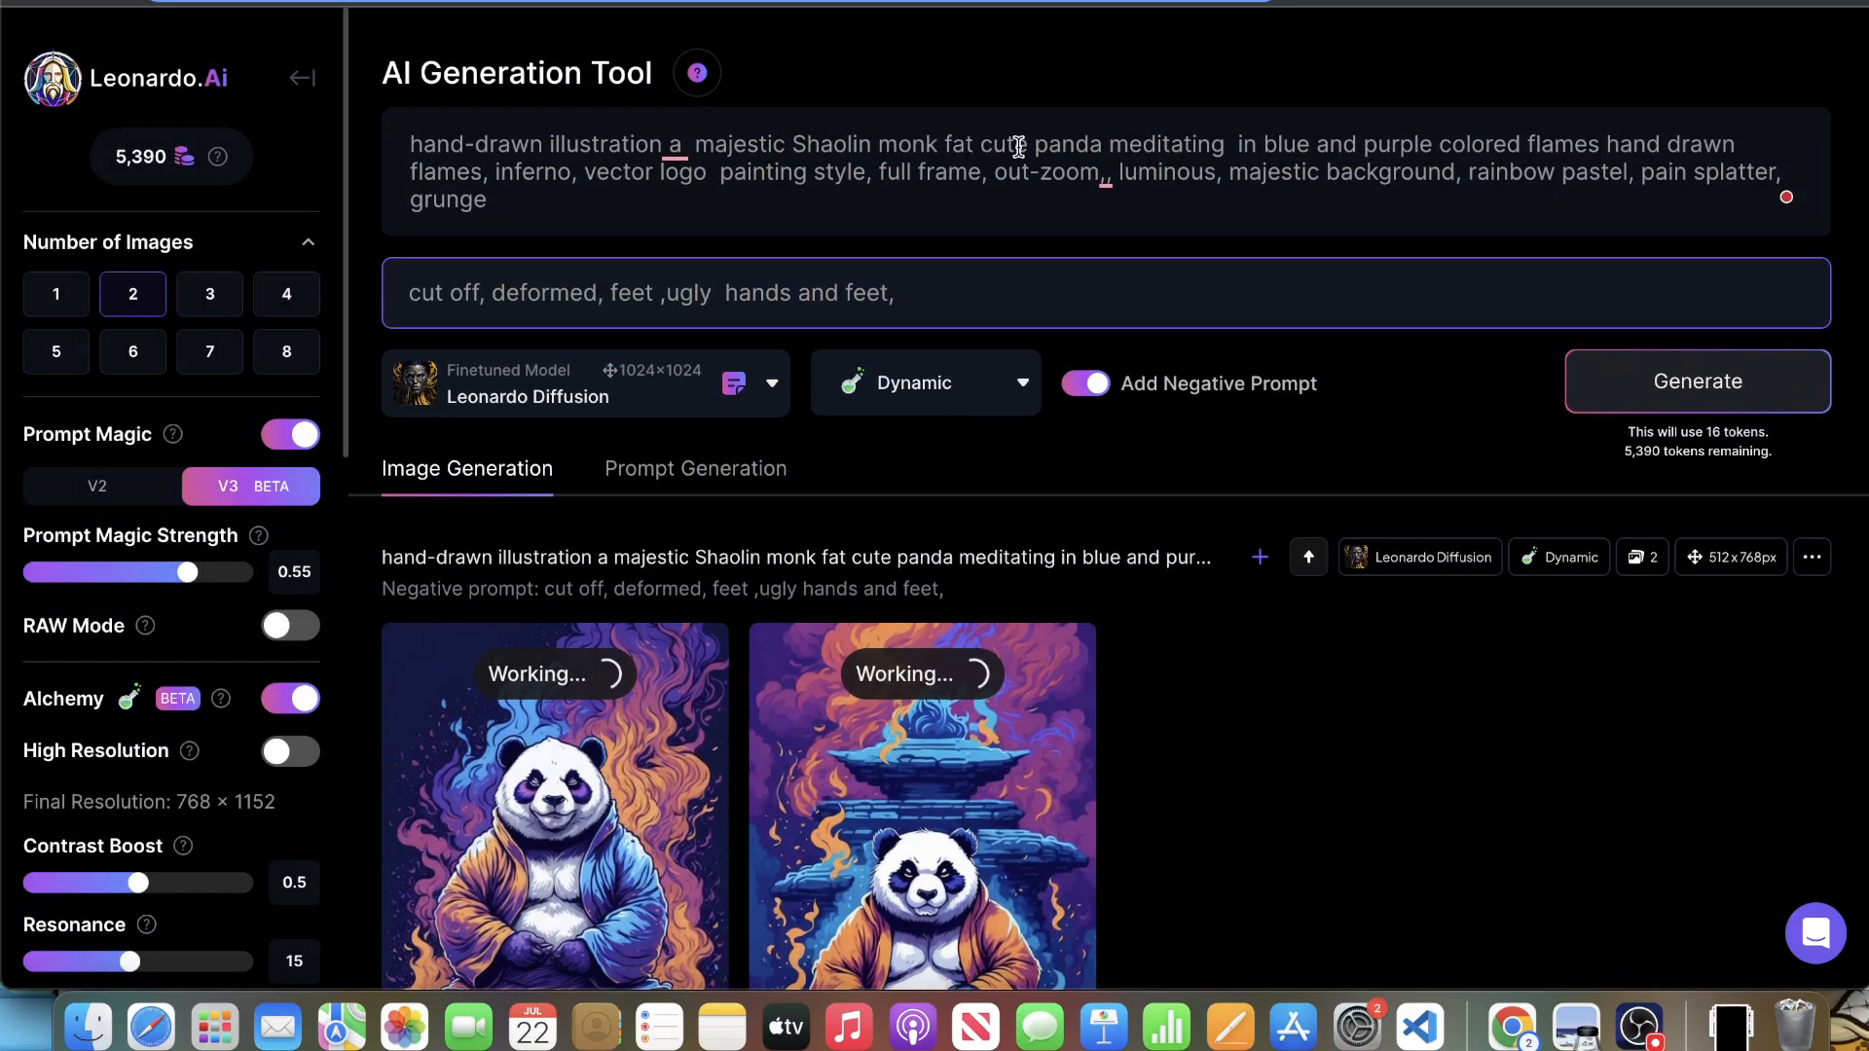
- Remove "fat cute" from the panda description in the prompt
{"action": "left_click", "coordinate": [957, 144]}
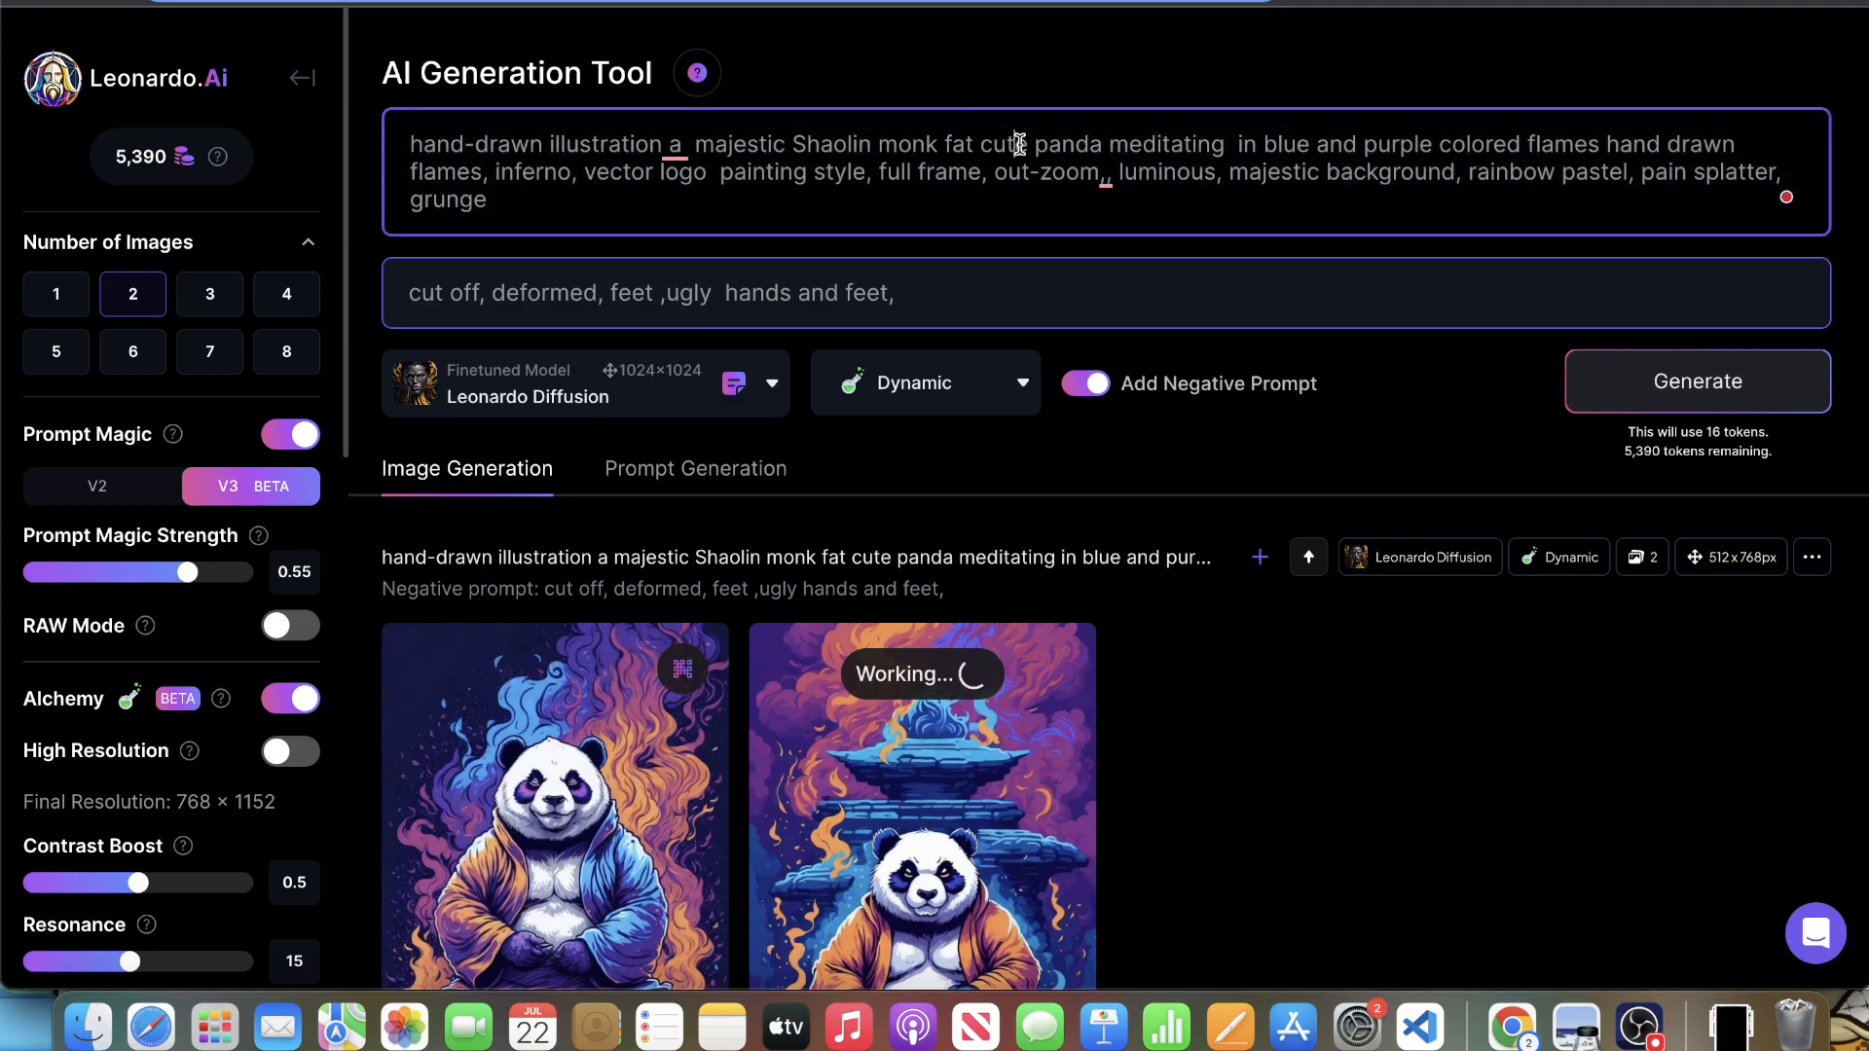
{"action": "left_click_drag", "start_coordinate": [1029, 143], "coordinate": [945, 143]}
{"action": "key", "text": "BackSpace"}
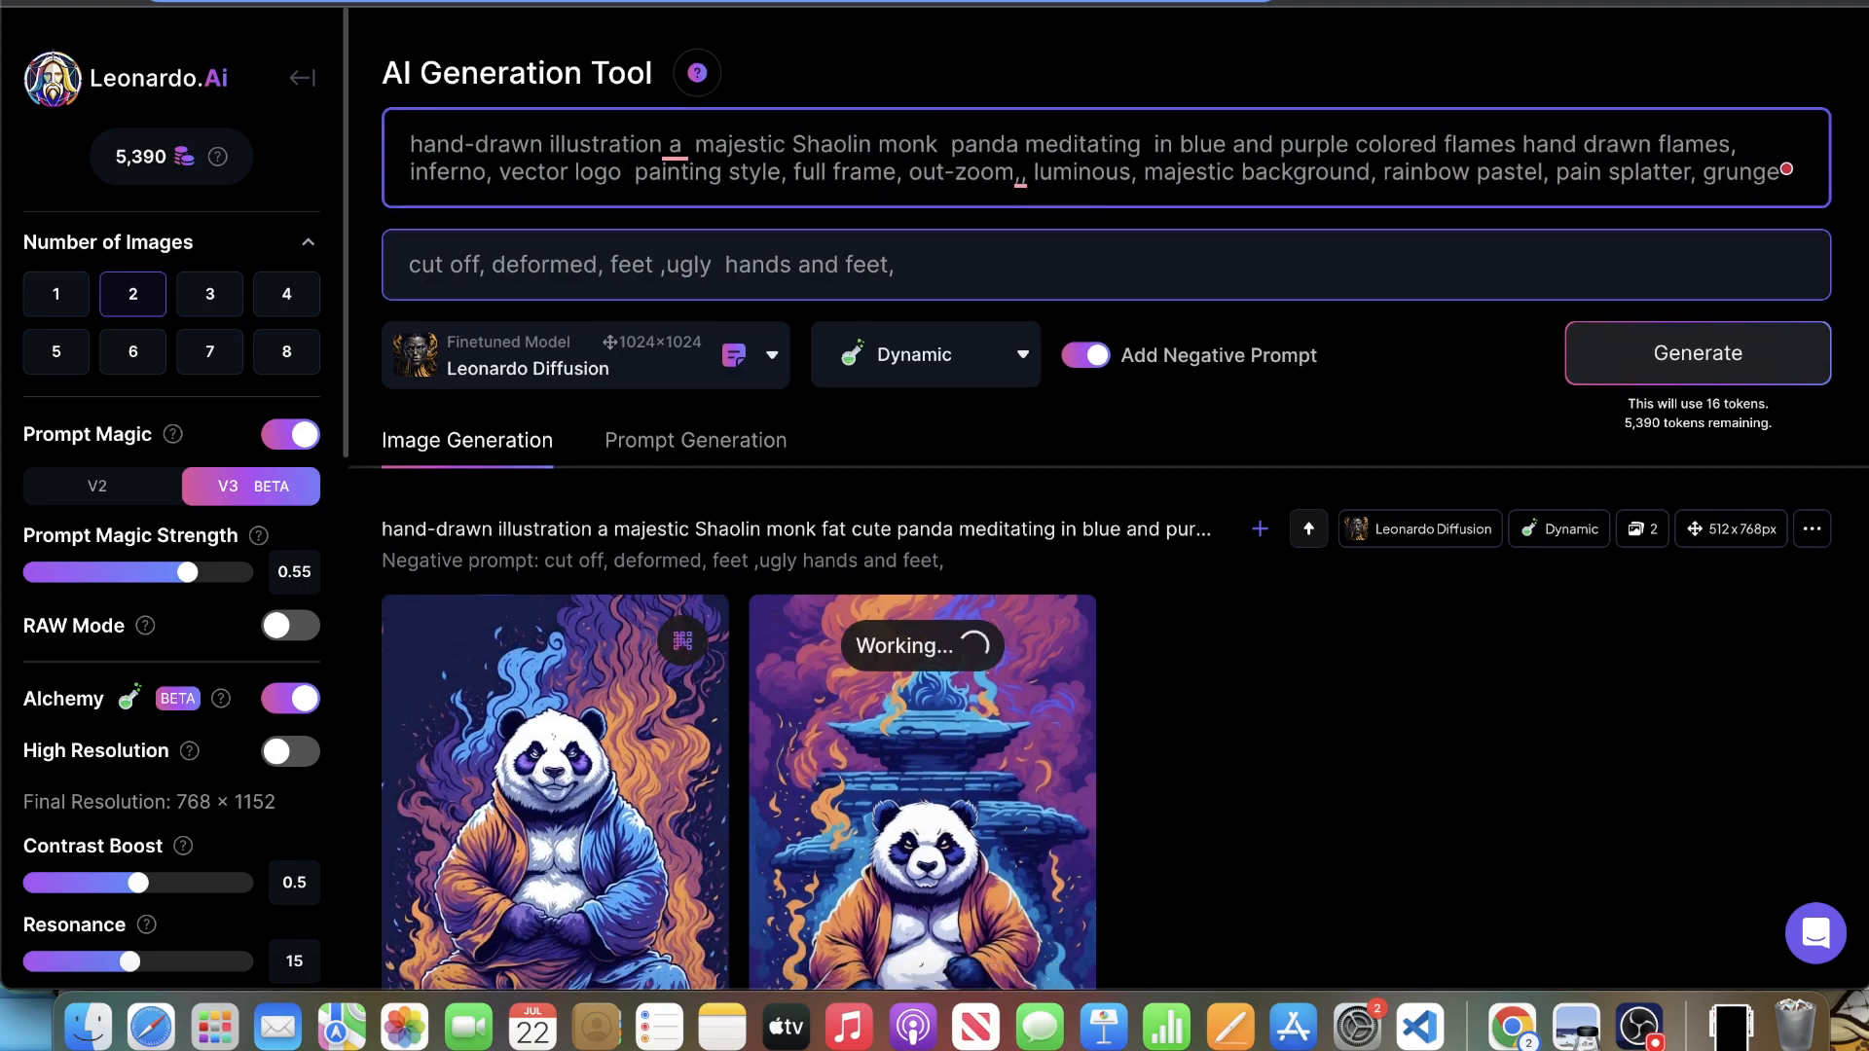
{"action": "type", "text": "gan"}
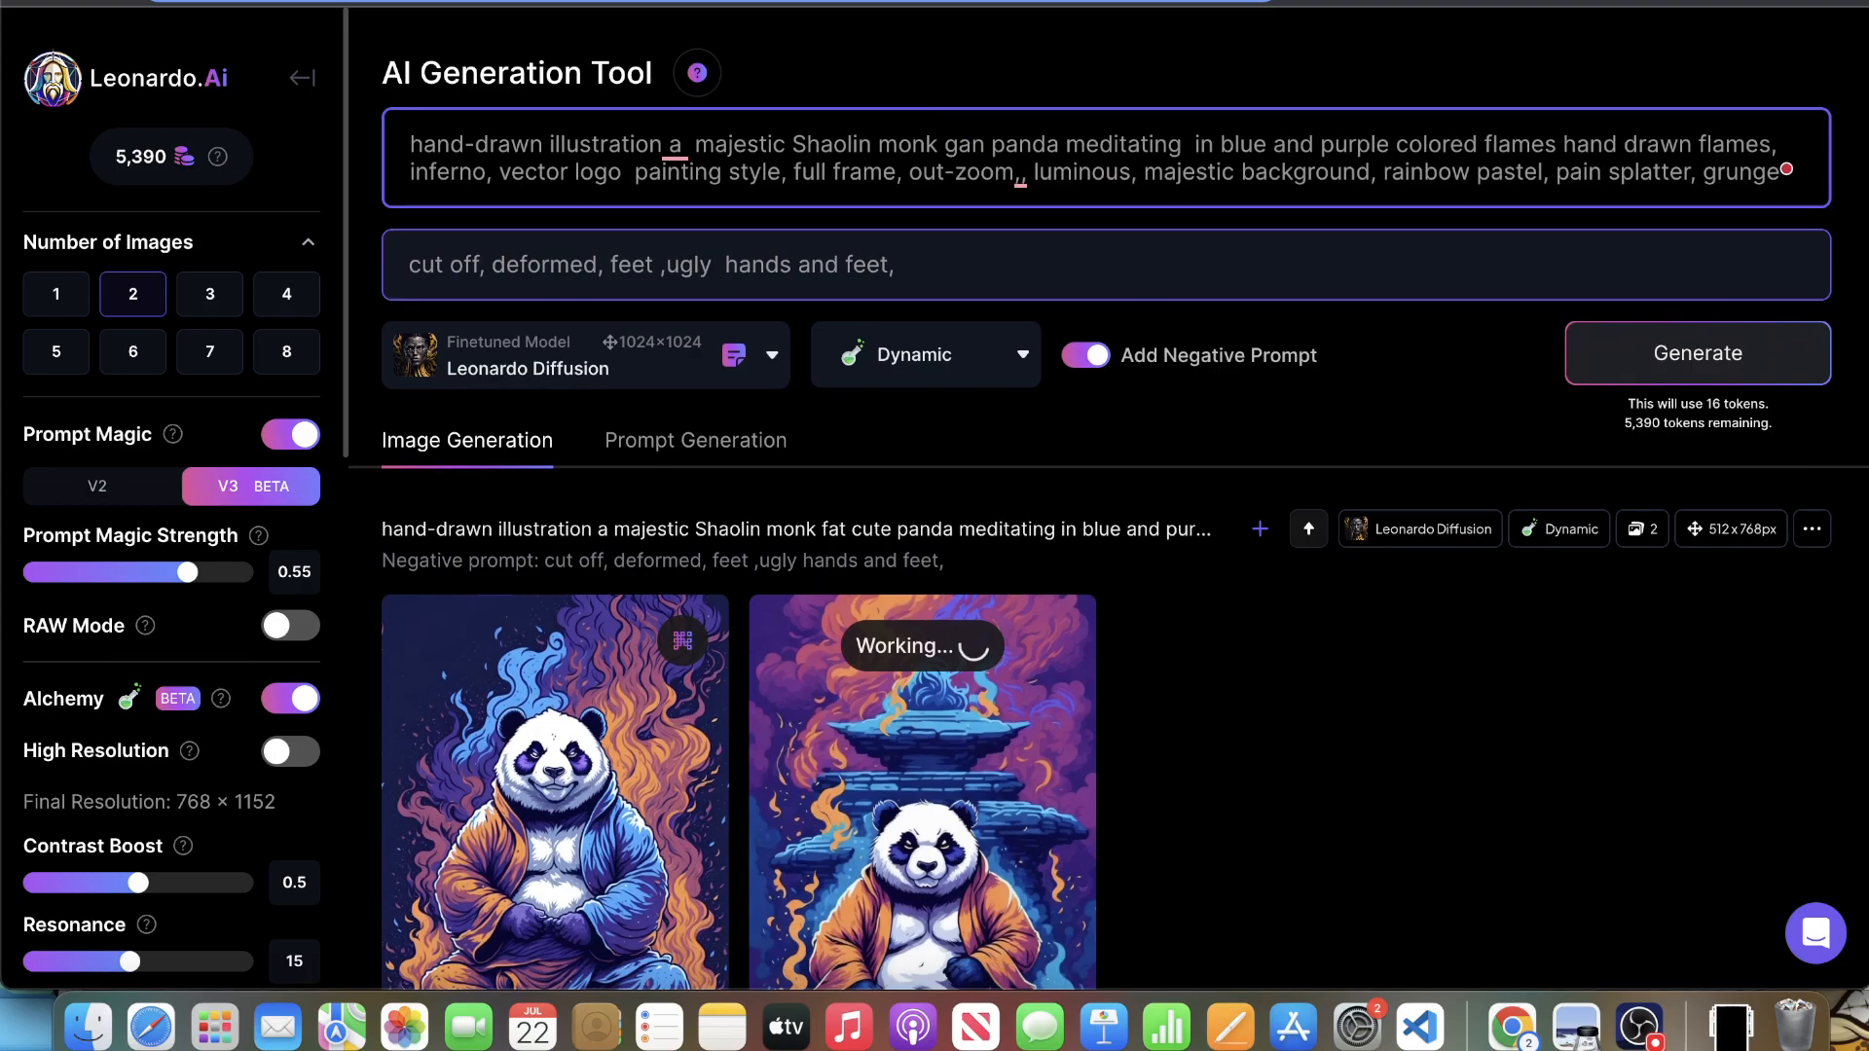
{"action": "key", "text": "BackSpace"}
{"action": "key", "text": "BackSpace"}
{"action": "key", "text": "BackSpace"}
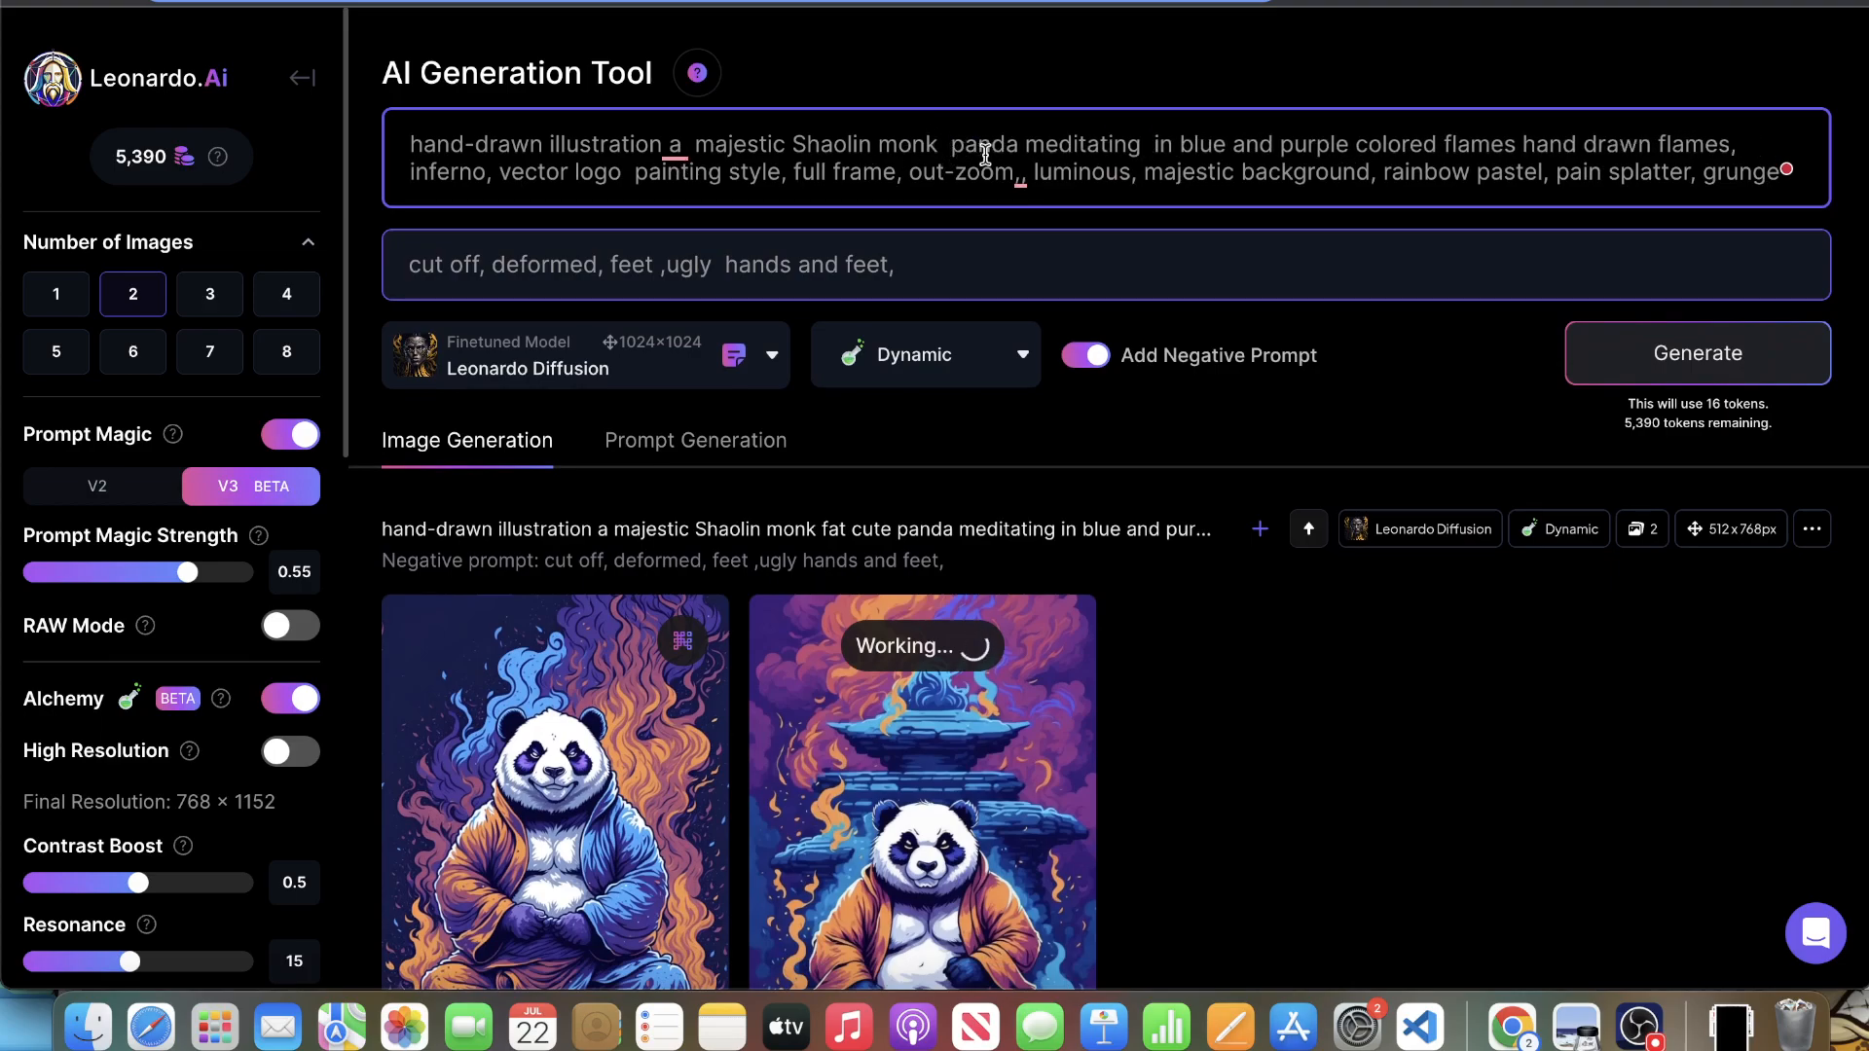
- Replace "panda" with "gorilla" in the prompt, and generate two images
{"action": "type", "text": "gorilla"}
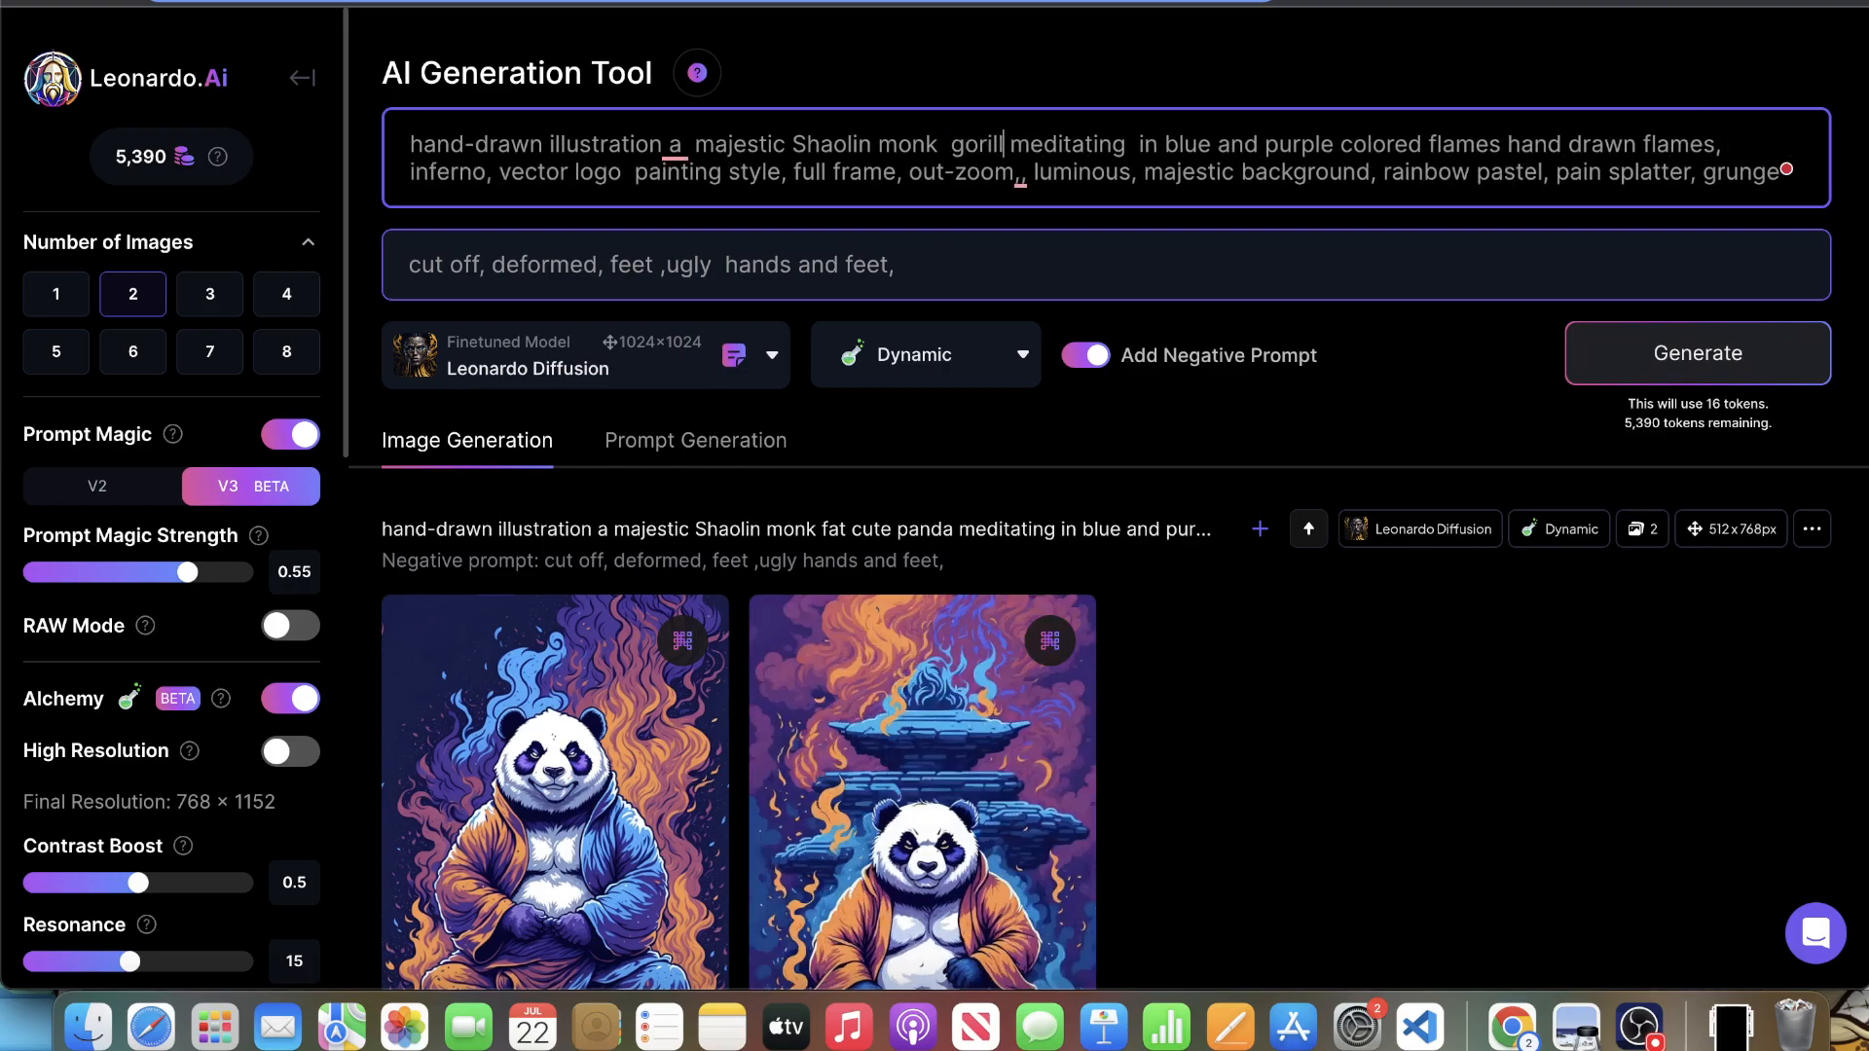
{"action": "left_click", "coordinate": [1576, 358]}
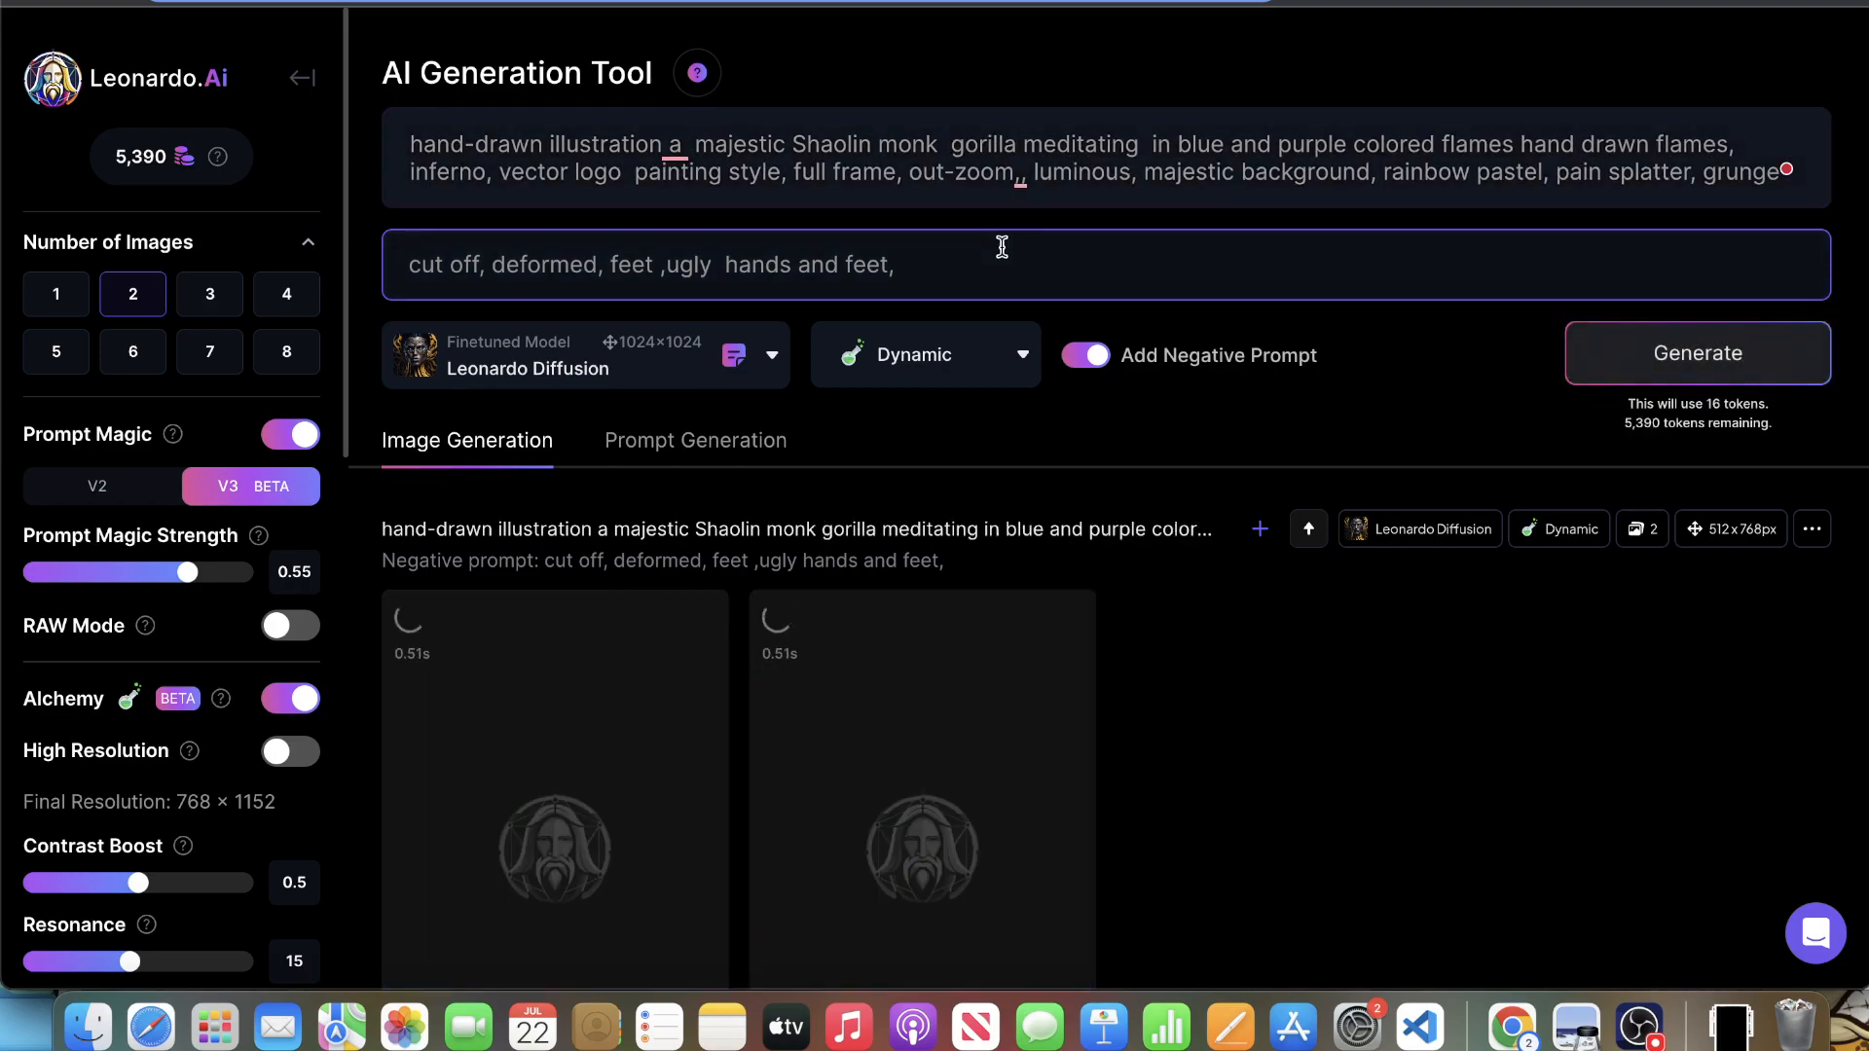
- Add "gangster" before "gorilla" in the prompt, and generate two more images
{"action": "left_click", "coordinate": [945, 146]}
{"action": "type", "text": "gangst"}
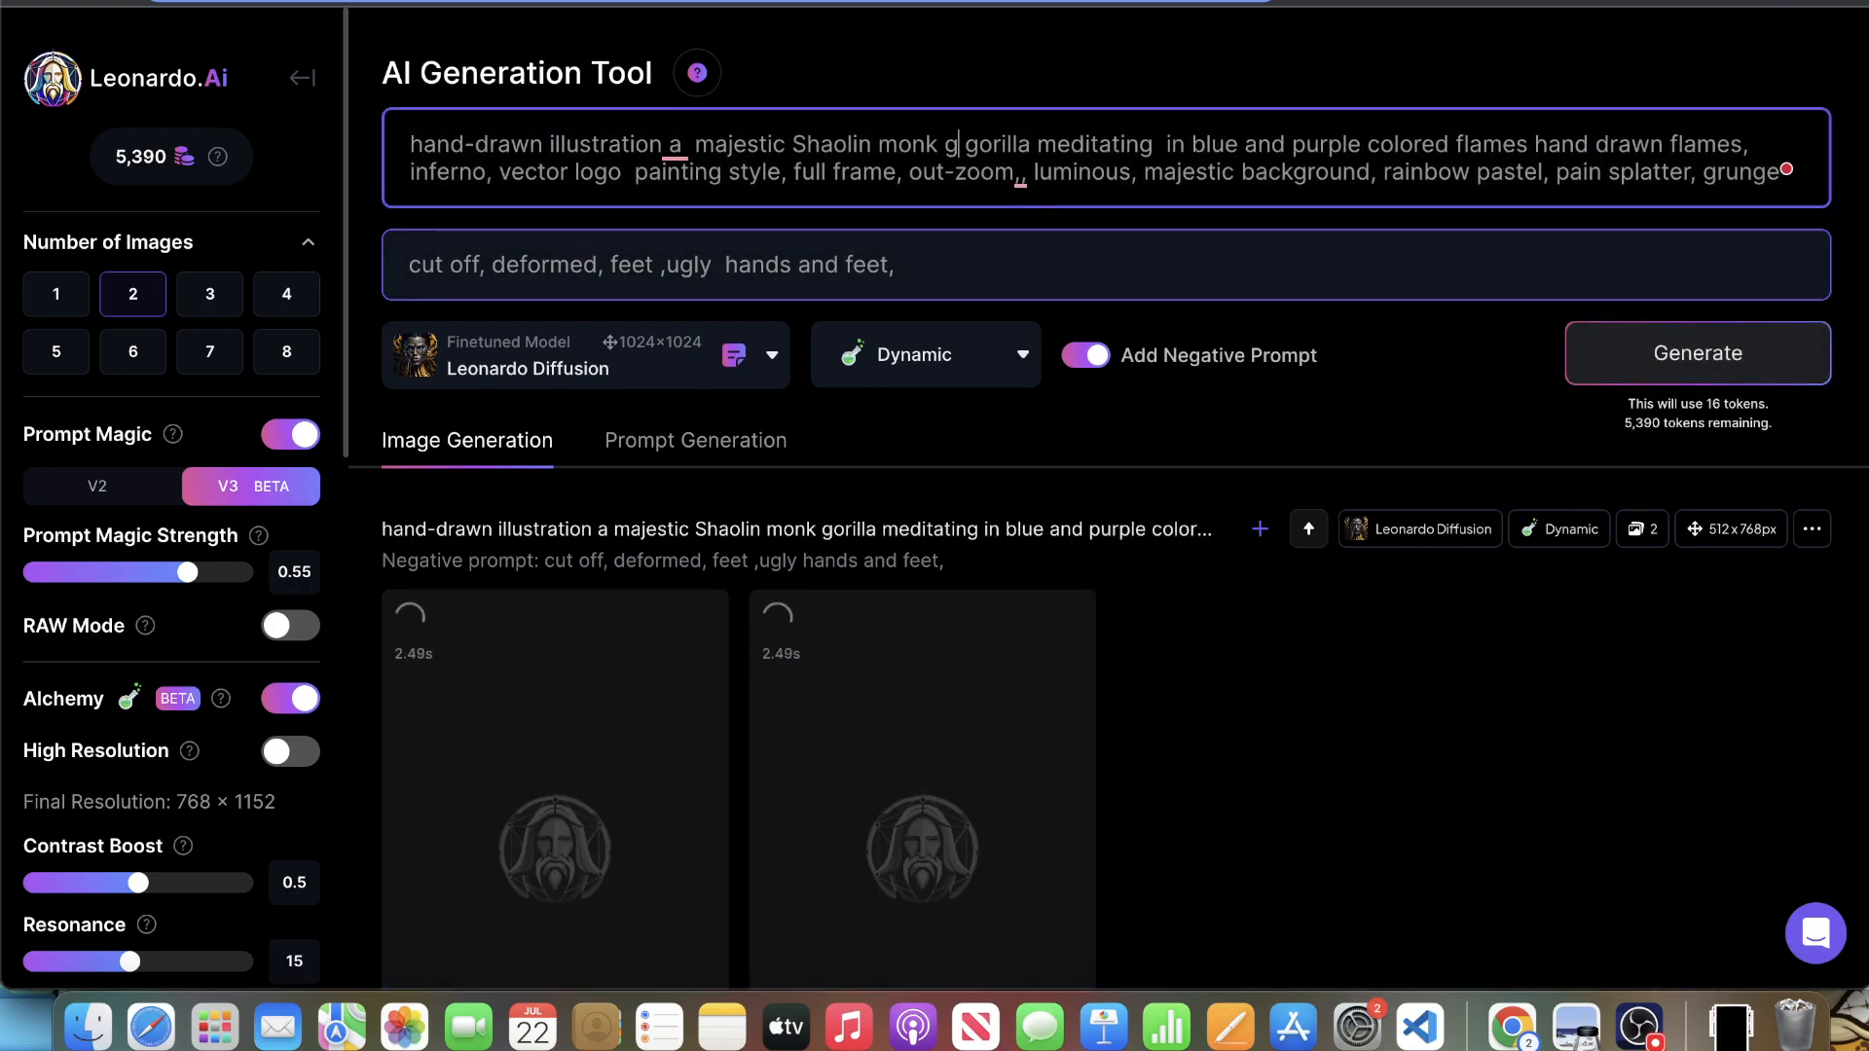
{"action": "type", "text": "er"}
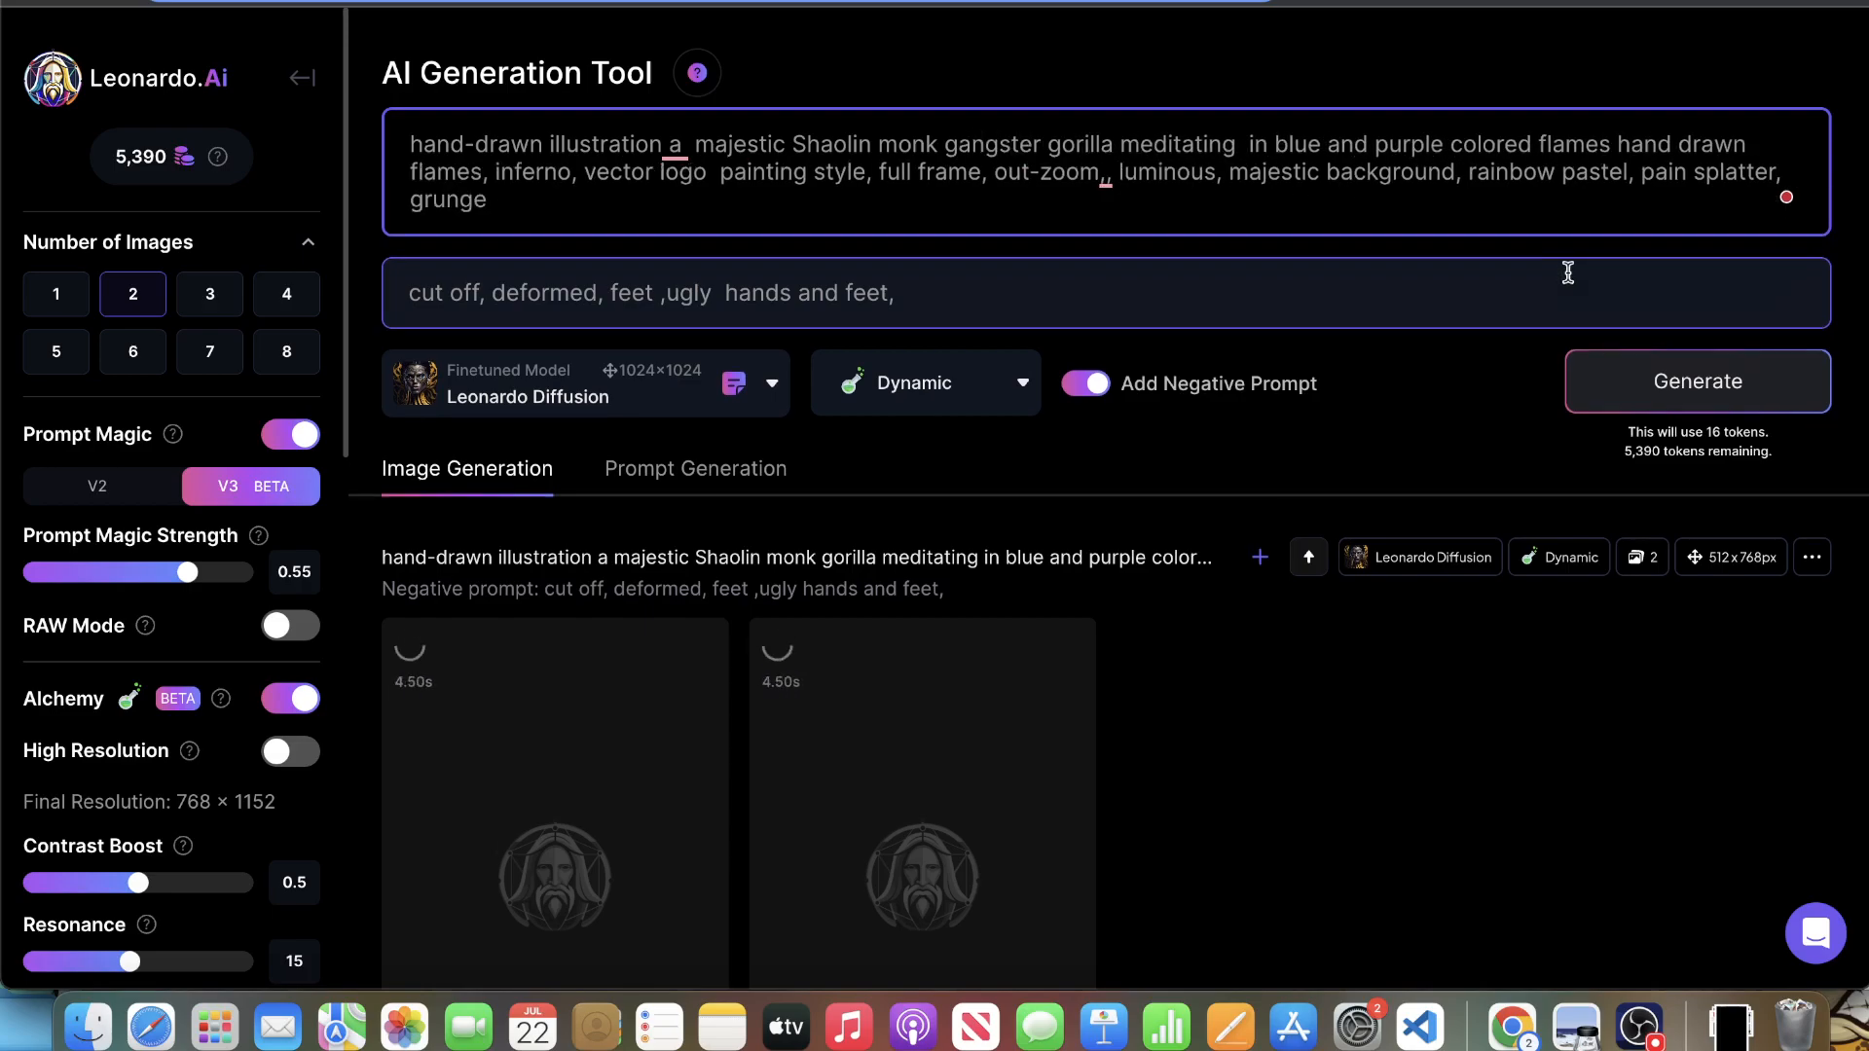
{"action": "left_click", "coordinate": [1689, 384]}
- Look through the earlier generations, from the meditating pandas back to the karate bunny images
{"action": "scroll", "coordinate": [1043, 350], "scroll_direction": "down", "scroll_amount": 10}
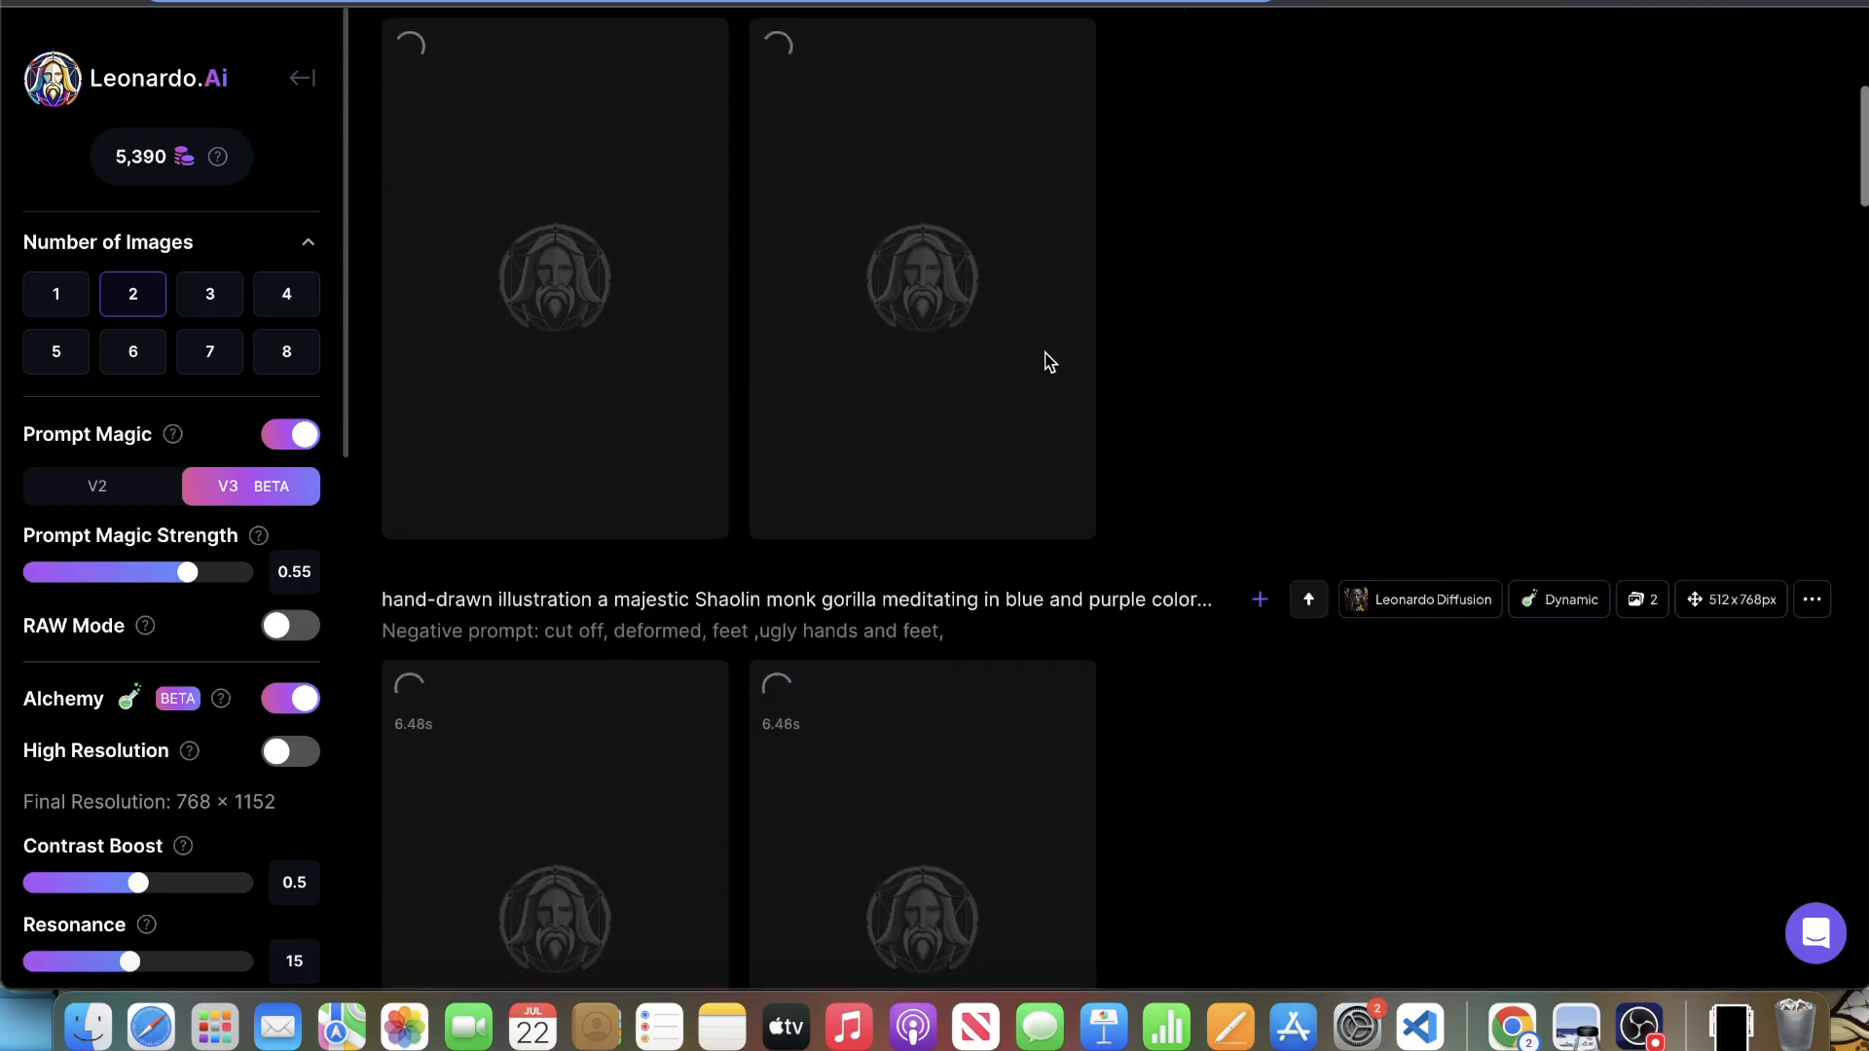
{"action": "scroll", "coordinate": [1043, 336], "scroll_direction": "down", "scroll_amount": 20}
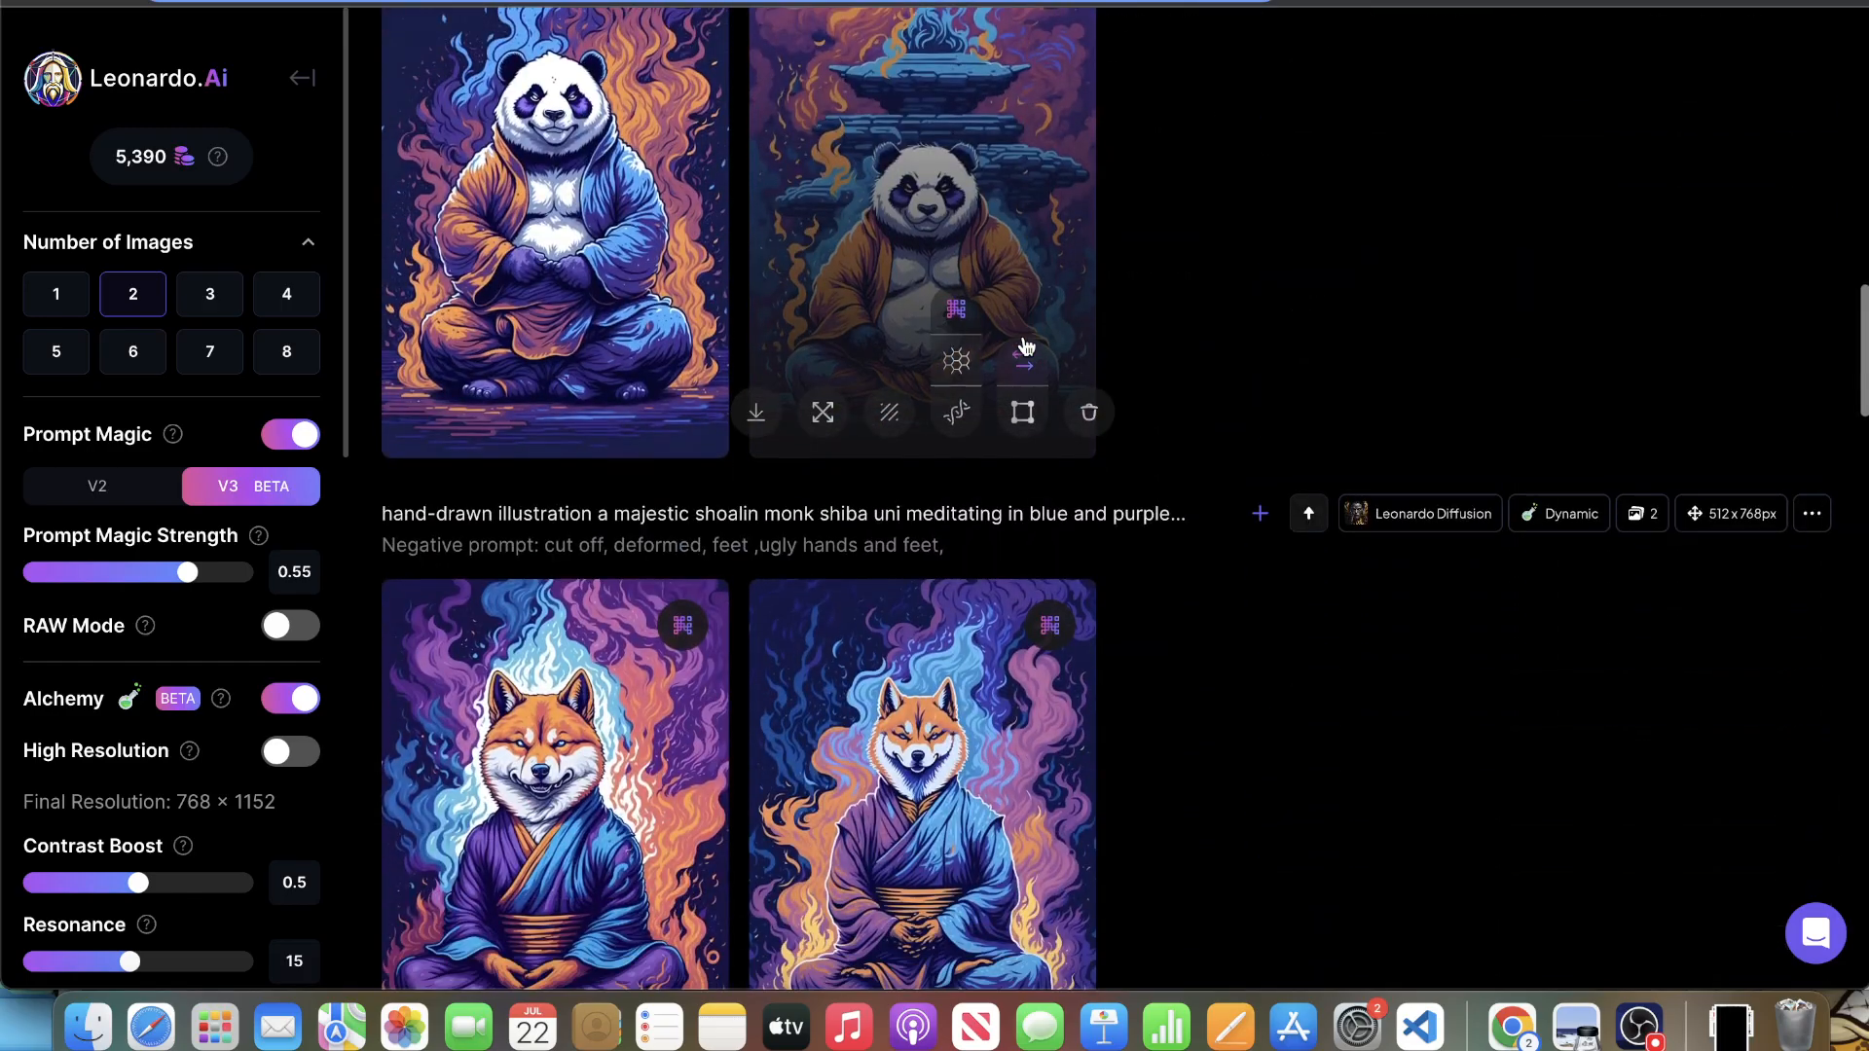
{"action": "scroll", "coordinate": [1435, 346], "scroll_direction": "down", "scroll_amount": 15}
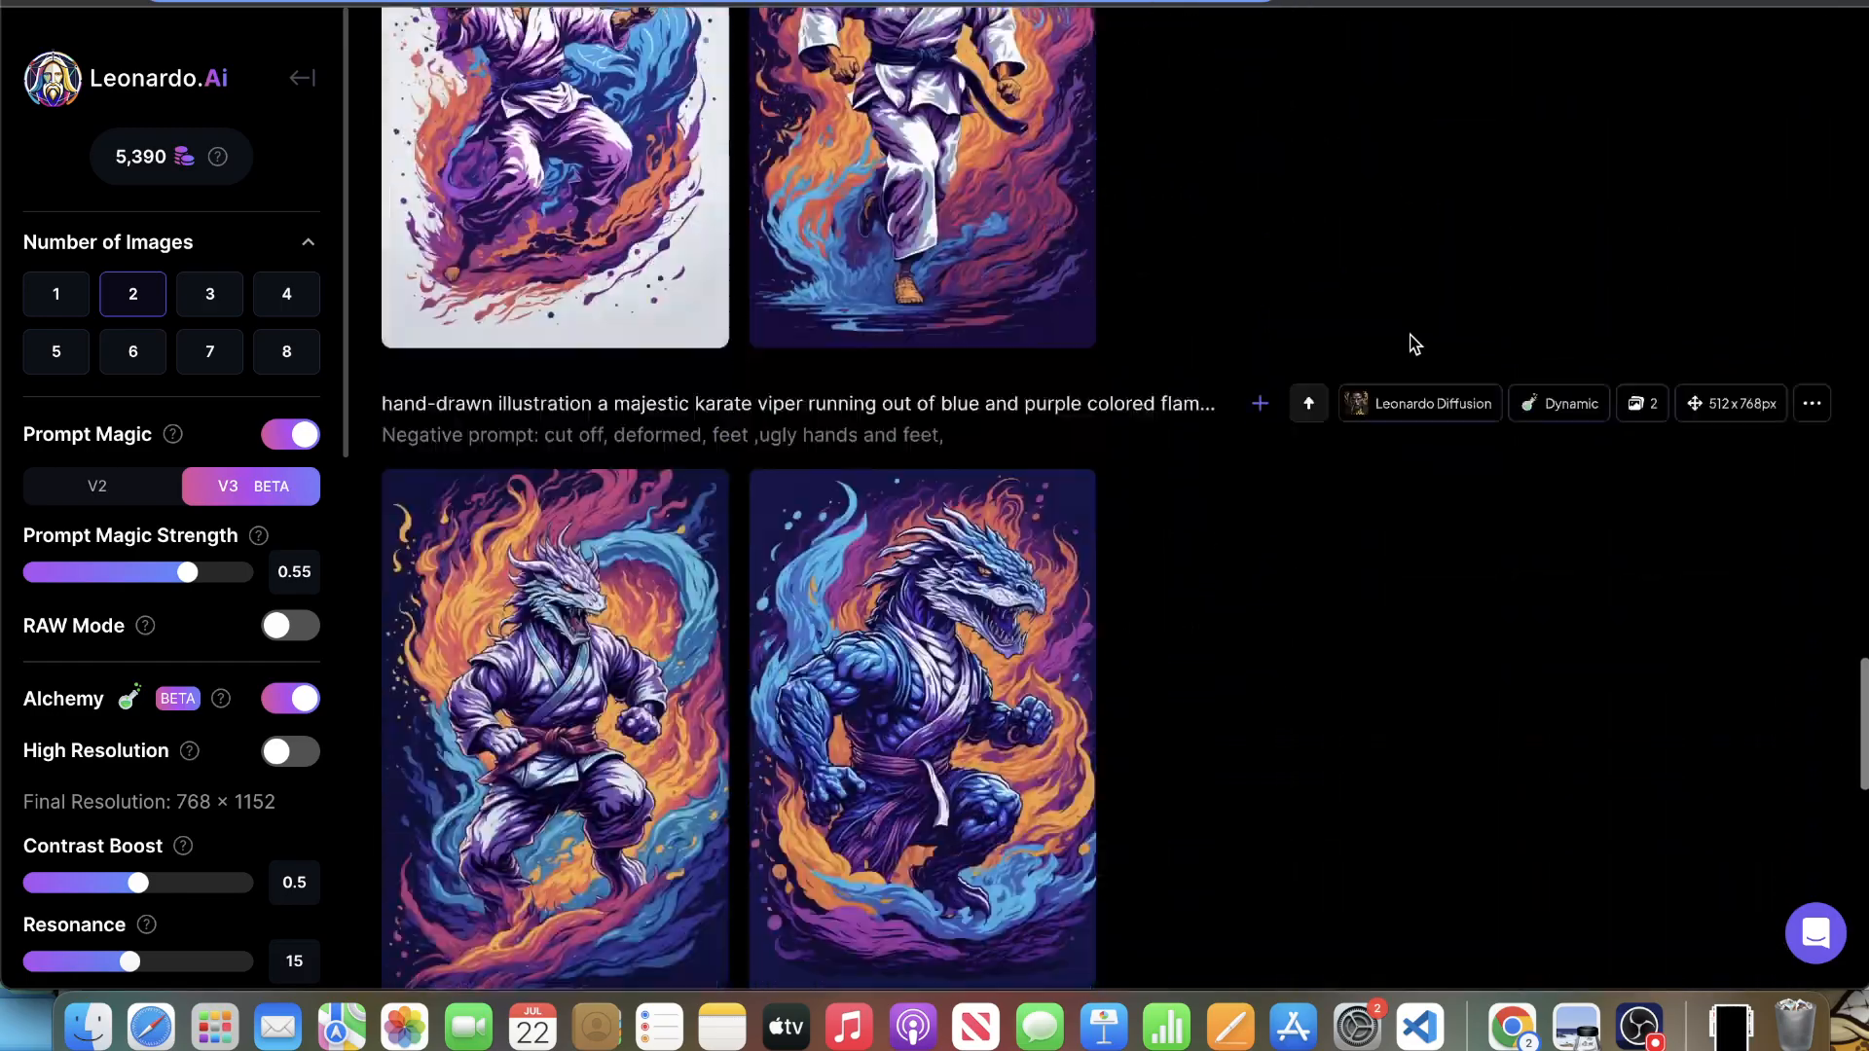
{"action": "scroll", "coordinate": [1362, 312], "scroll_direction": "down", "scroll_amount": 5}
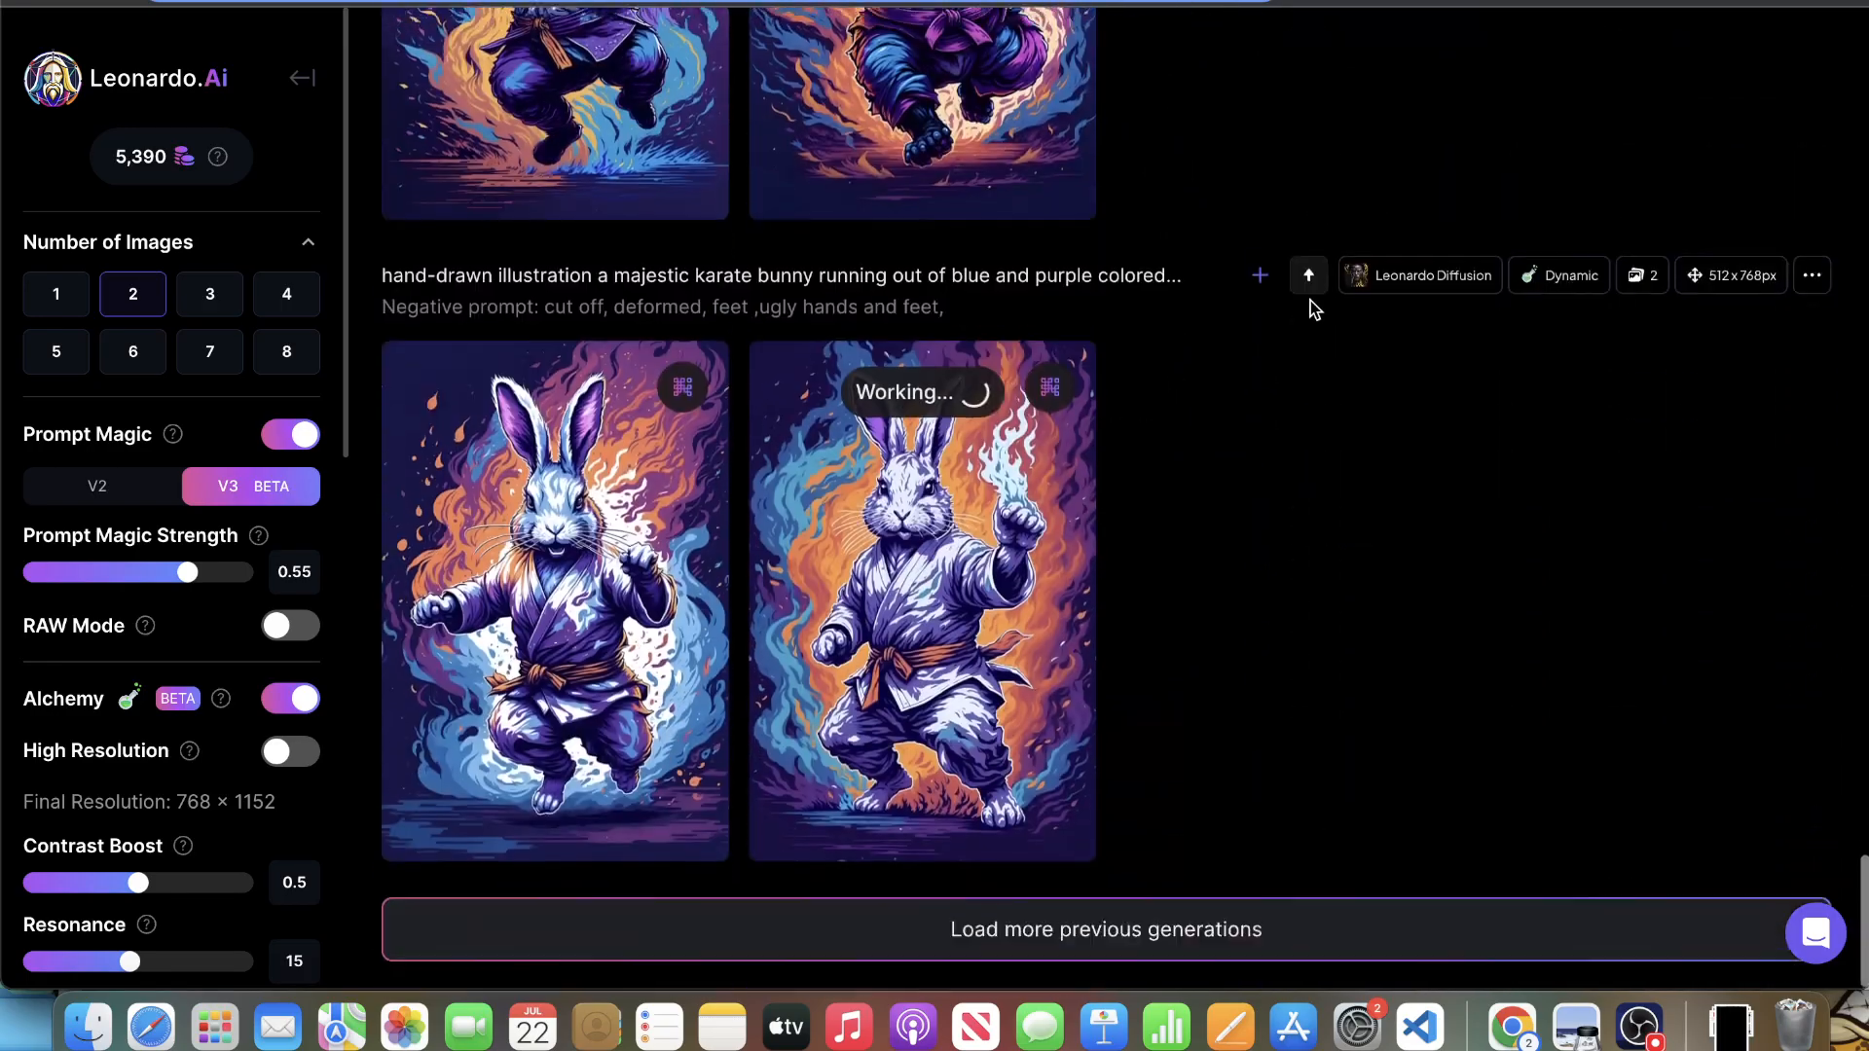
{"action": "scroll", "coordinate": [1311, 307], "scroll_direction": "up", "scroll_amount": 15}
{"action": "scroll", "coordinate": [1304, 320], "scroll_direction": "up", "scroll_amount": 15}
{"action": "scroll", "coordinate": [1285, 317], "scroll_direction": "down", "scroll_amount": 2}
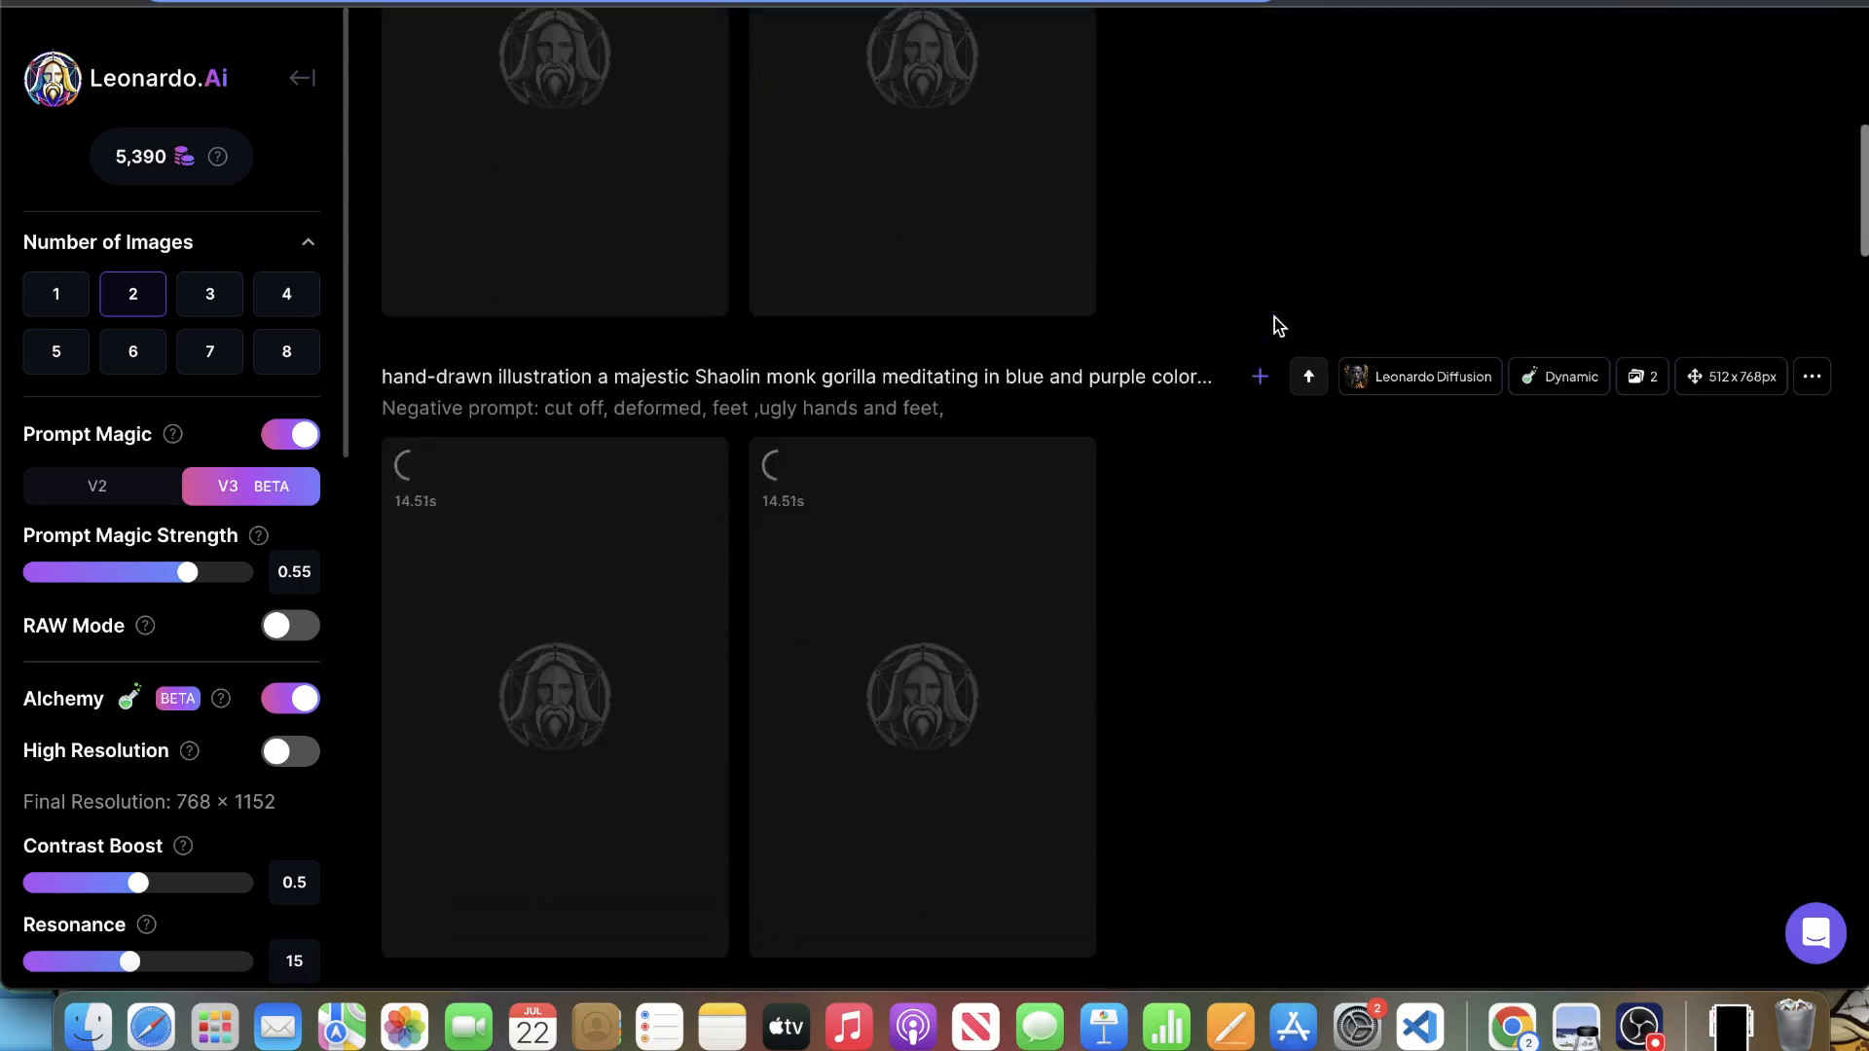
- Reveal both hidden images of the Shaolin monk gorilla generation
{"action": "scroll", "coordinate": [1275, 317], "scroll_direction": "down", "scroll_amount": 2}
{"action": "scroll", "coordinate": [1275, 324], "scroll_direction": "up", "scroll_amount": 1}
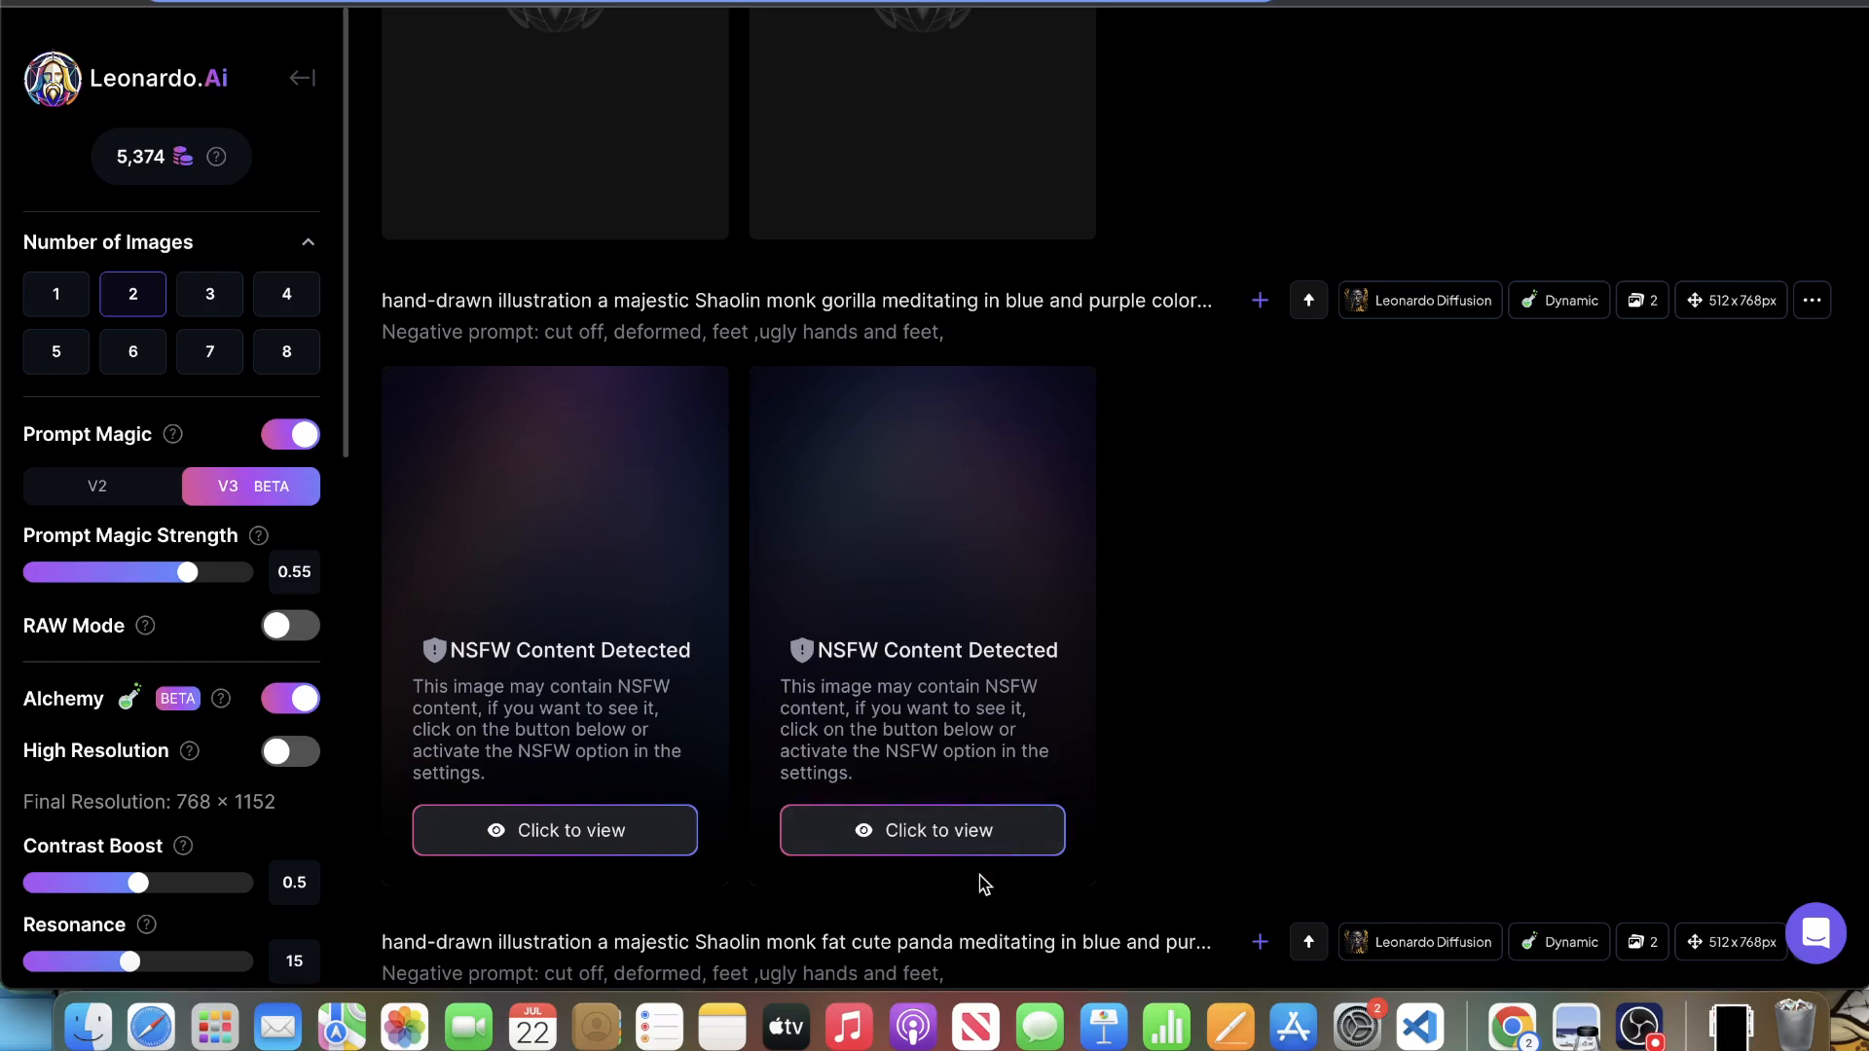
{"action": "left_click", "coordinate": [944, 837]}
{"action": "left_click", "coordinate": [575, 827]}
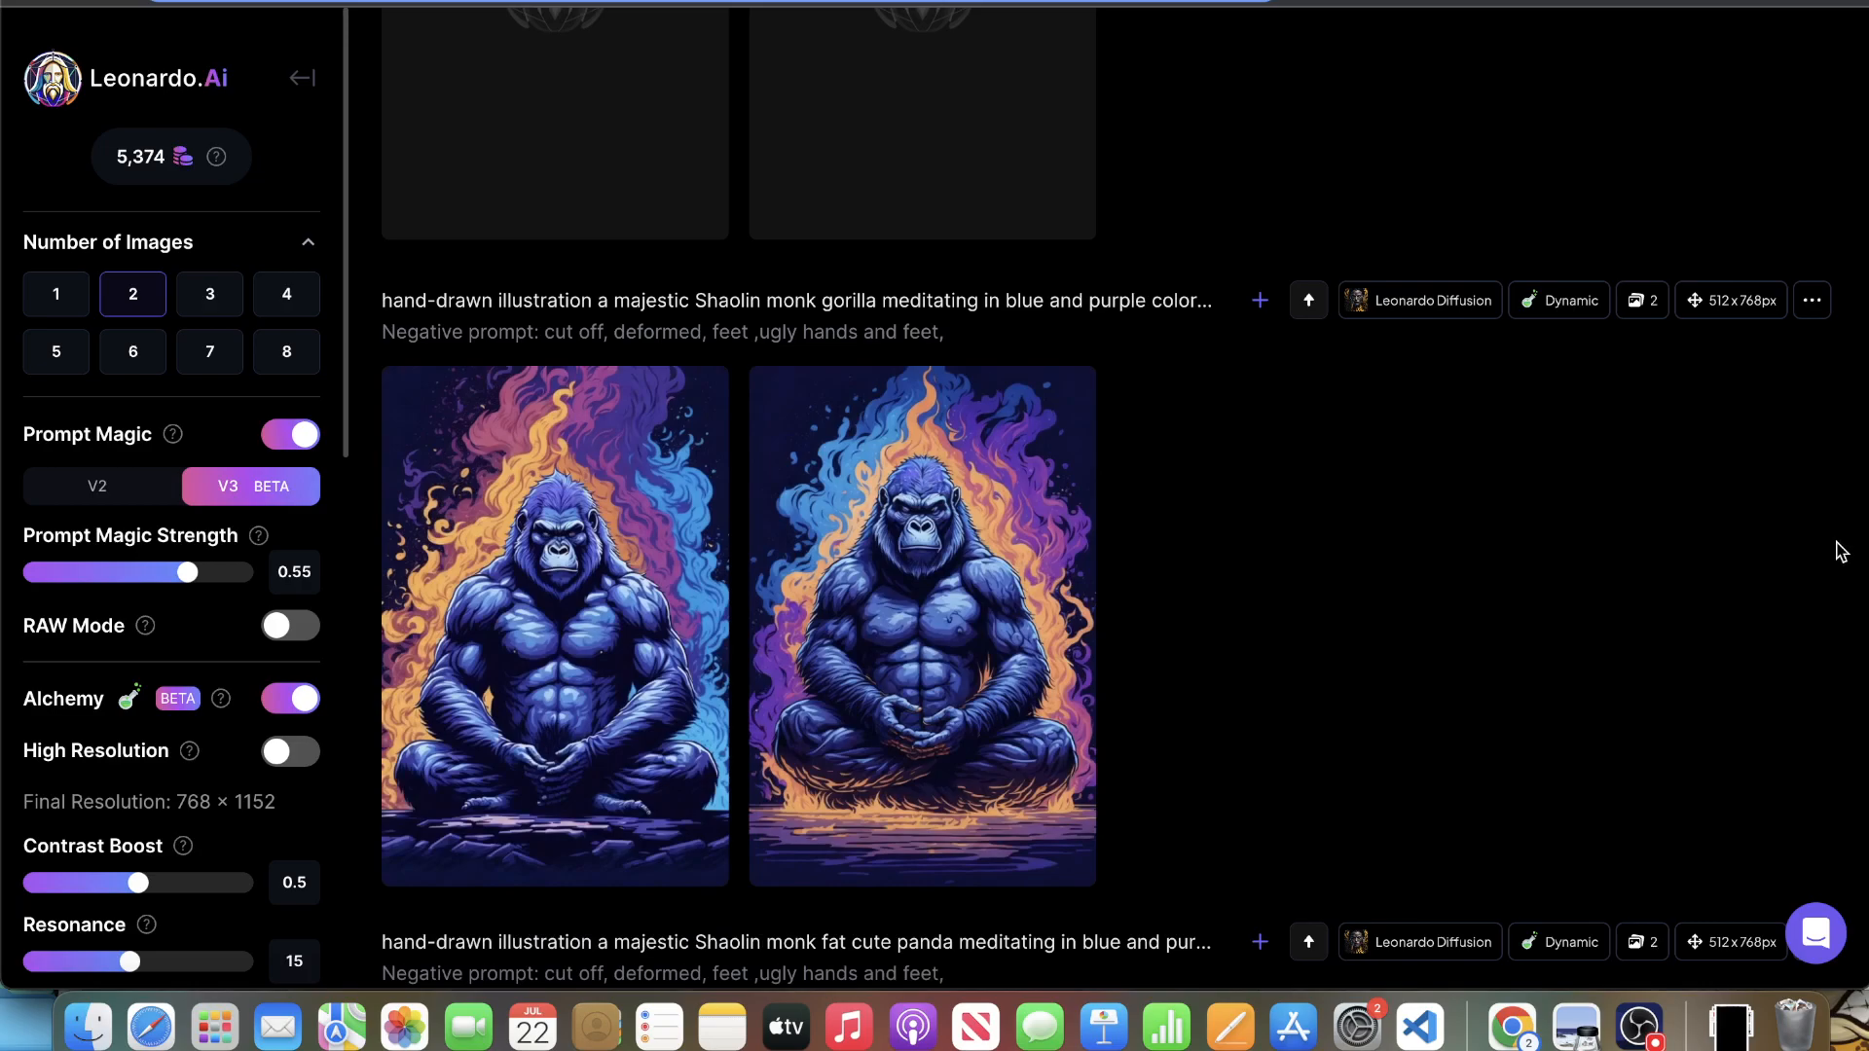
- Enlarge both Shaolin monk gorilla images and compare them back and forth
{"action": "left_click", "coordinate": [682, 495]}
{"action": "left_click", "coordinate": [1265, 492]}
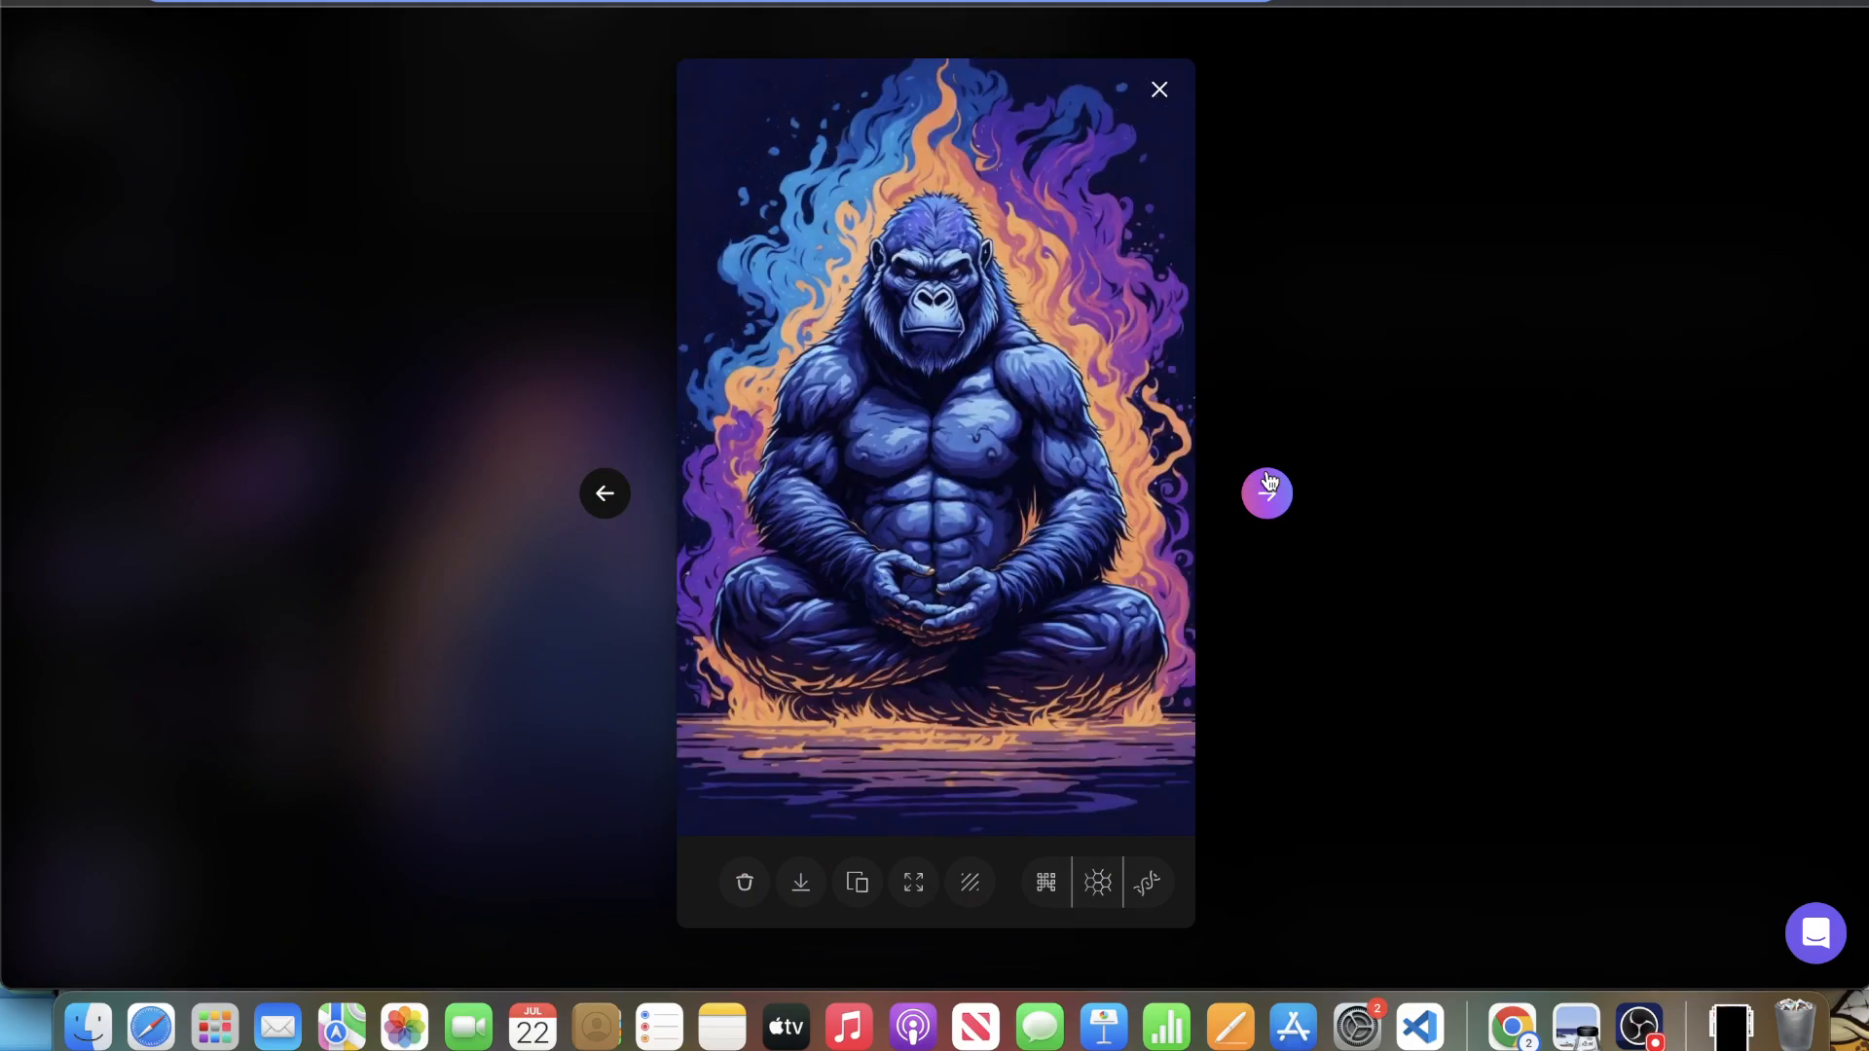
{"action": "left_click", "coordinate": [604, 490]}
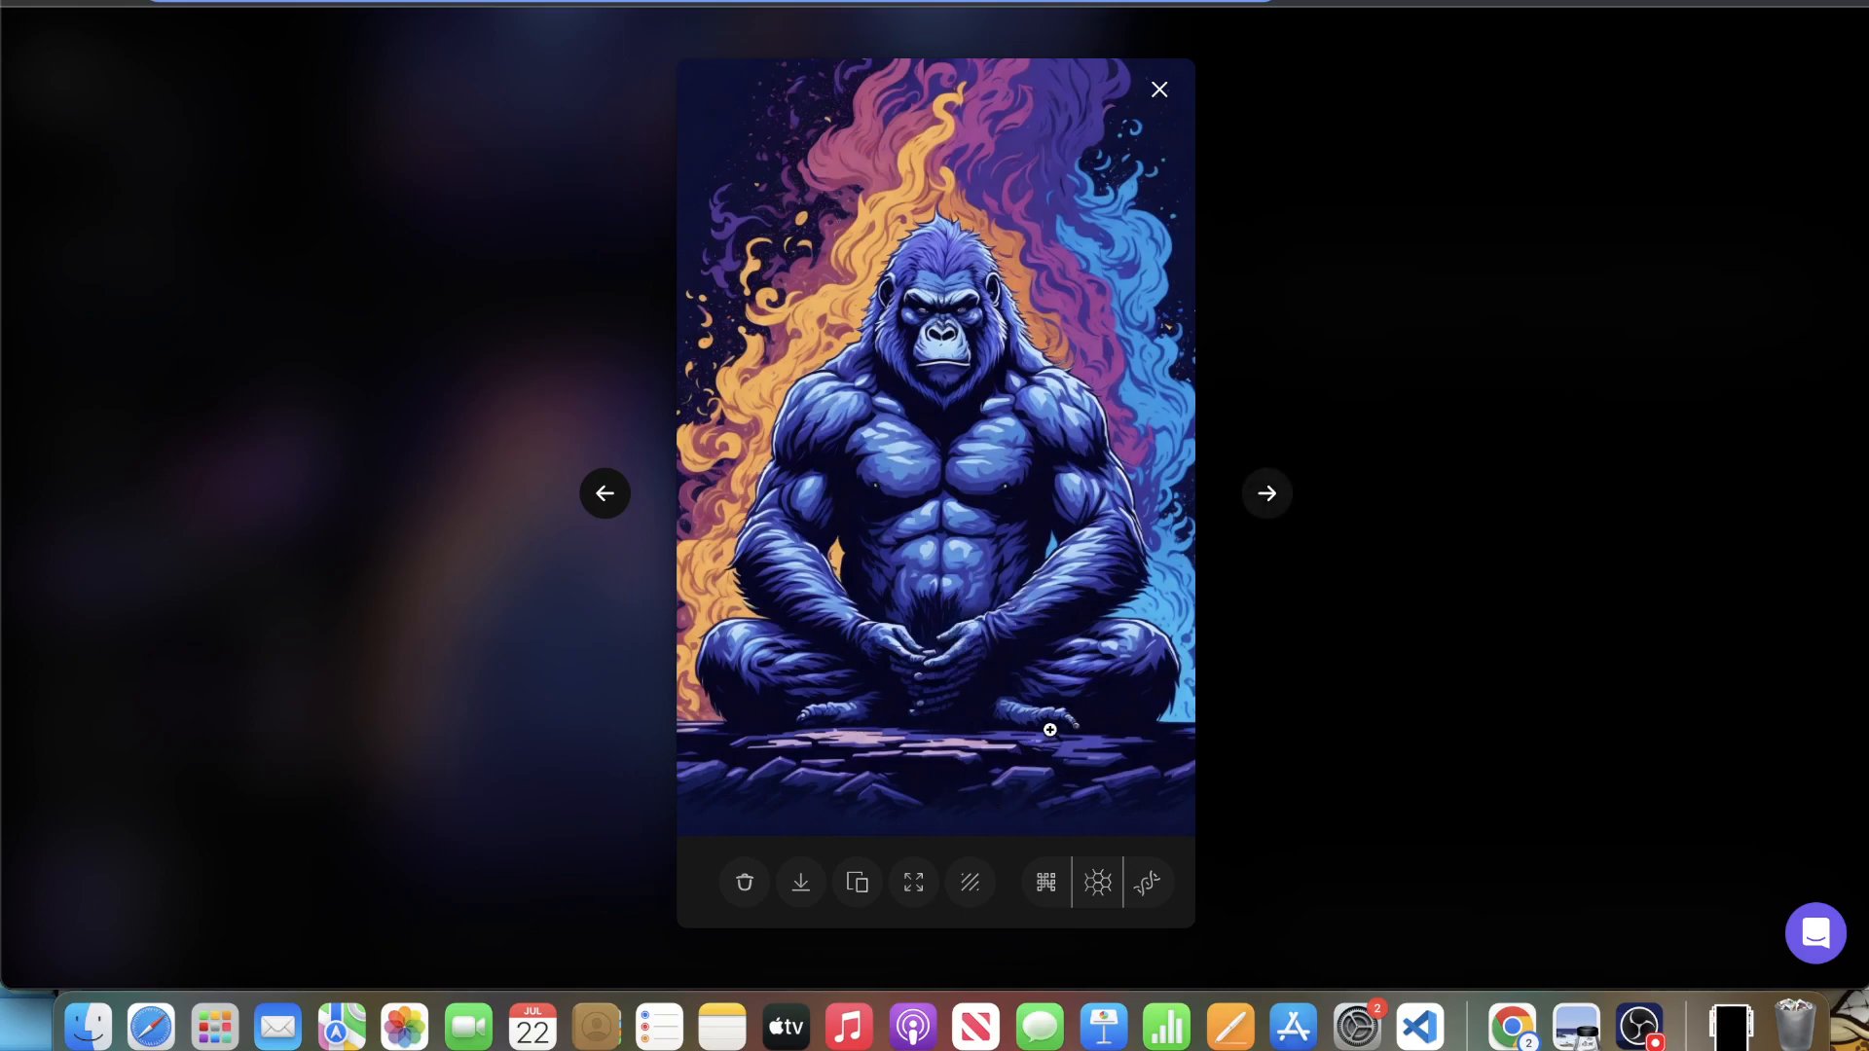
{"action": "left_click", "coordinate": [1269, 501]}
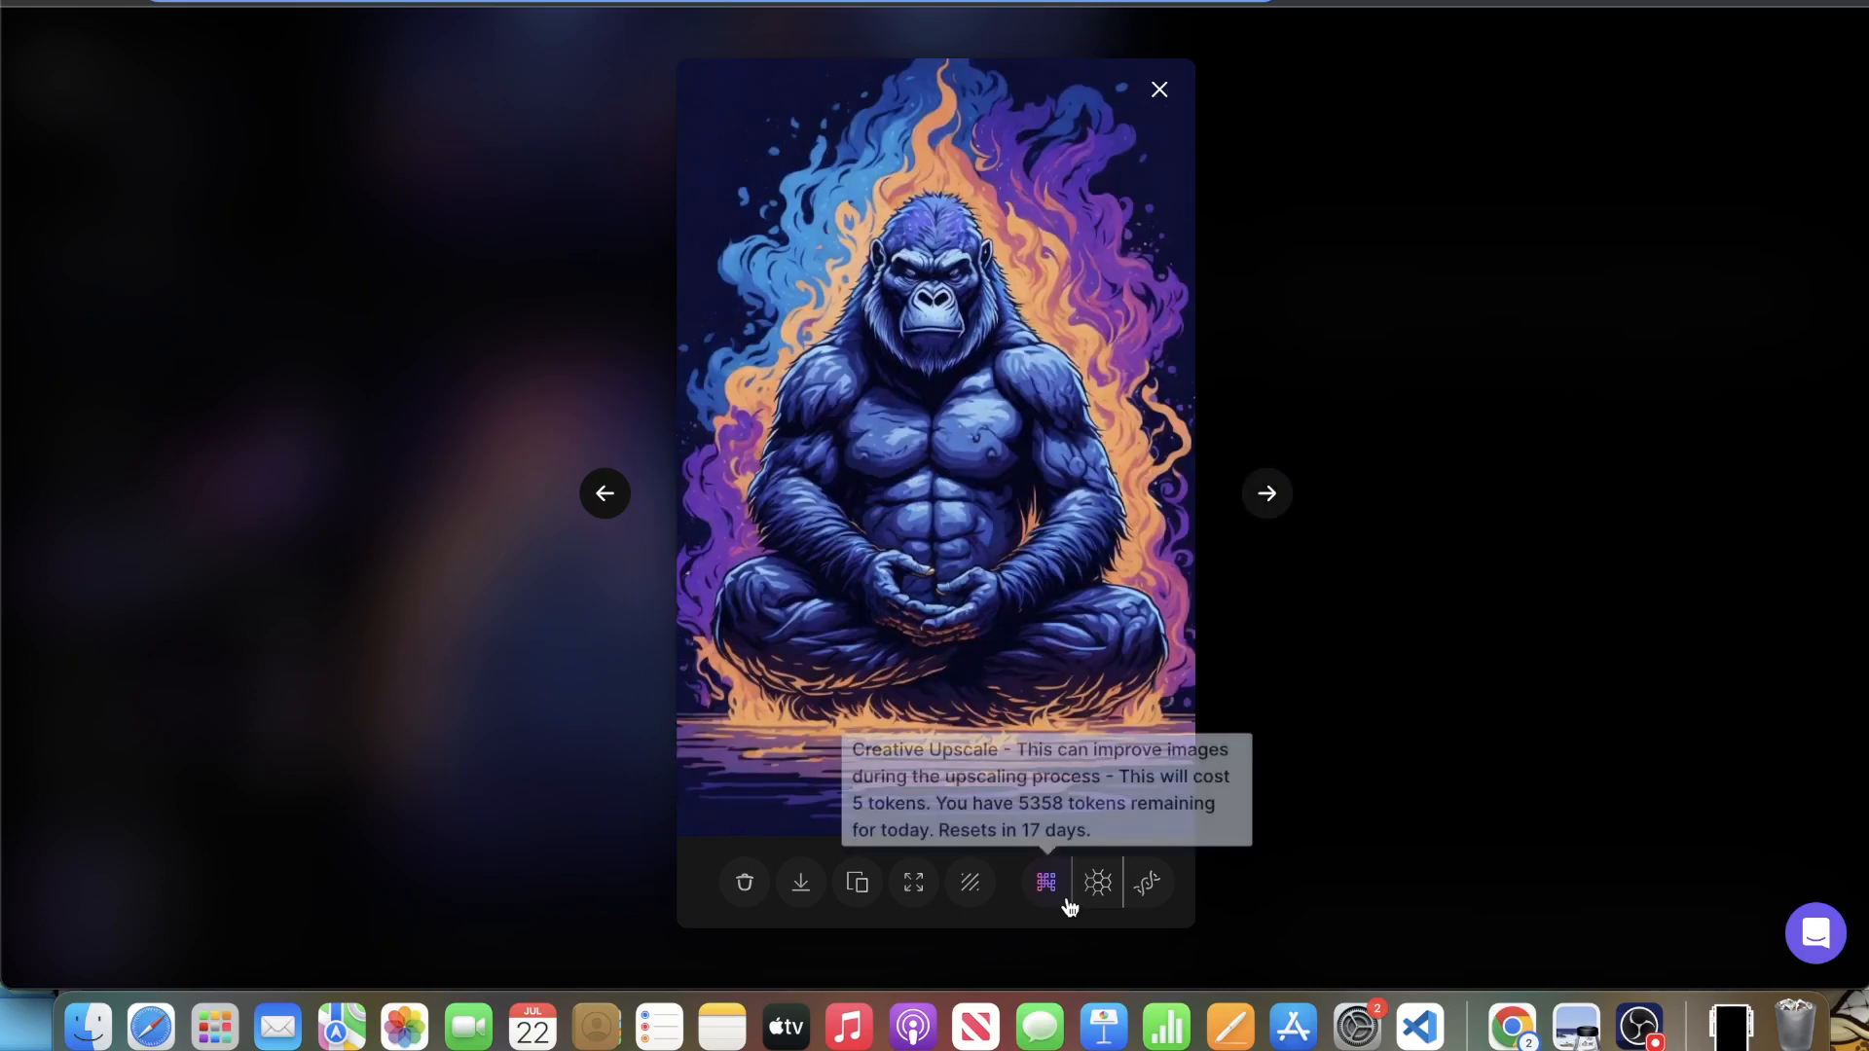
{"action": "left_click", "coordinate": [1577, 611]}
- View the first gangster gorilla image enlarged, and apply Creative Upscale to it
{"action": "scroll", "coordinate": [1576, 611], "scroll_direction": "up", "scroll_amount": 1}
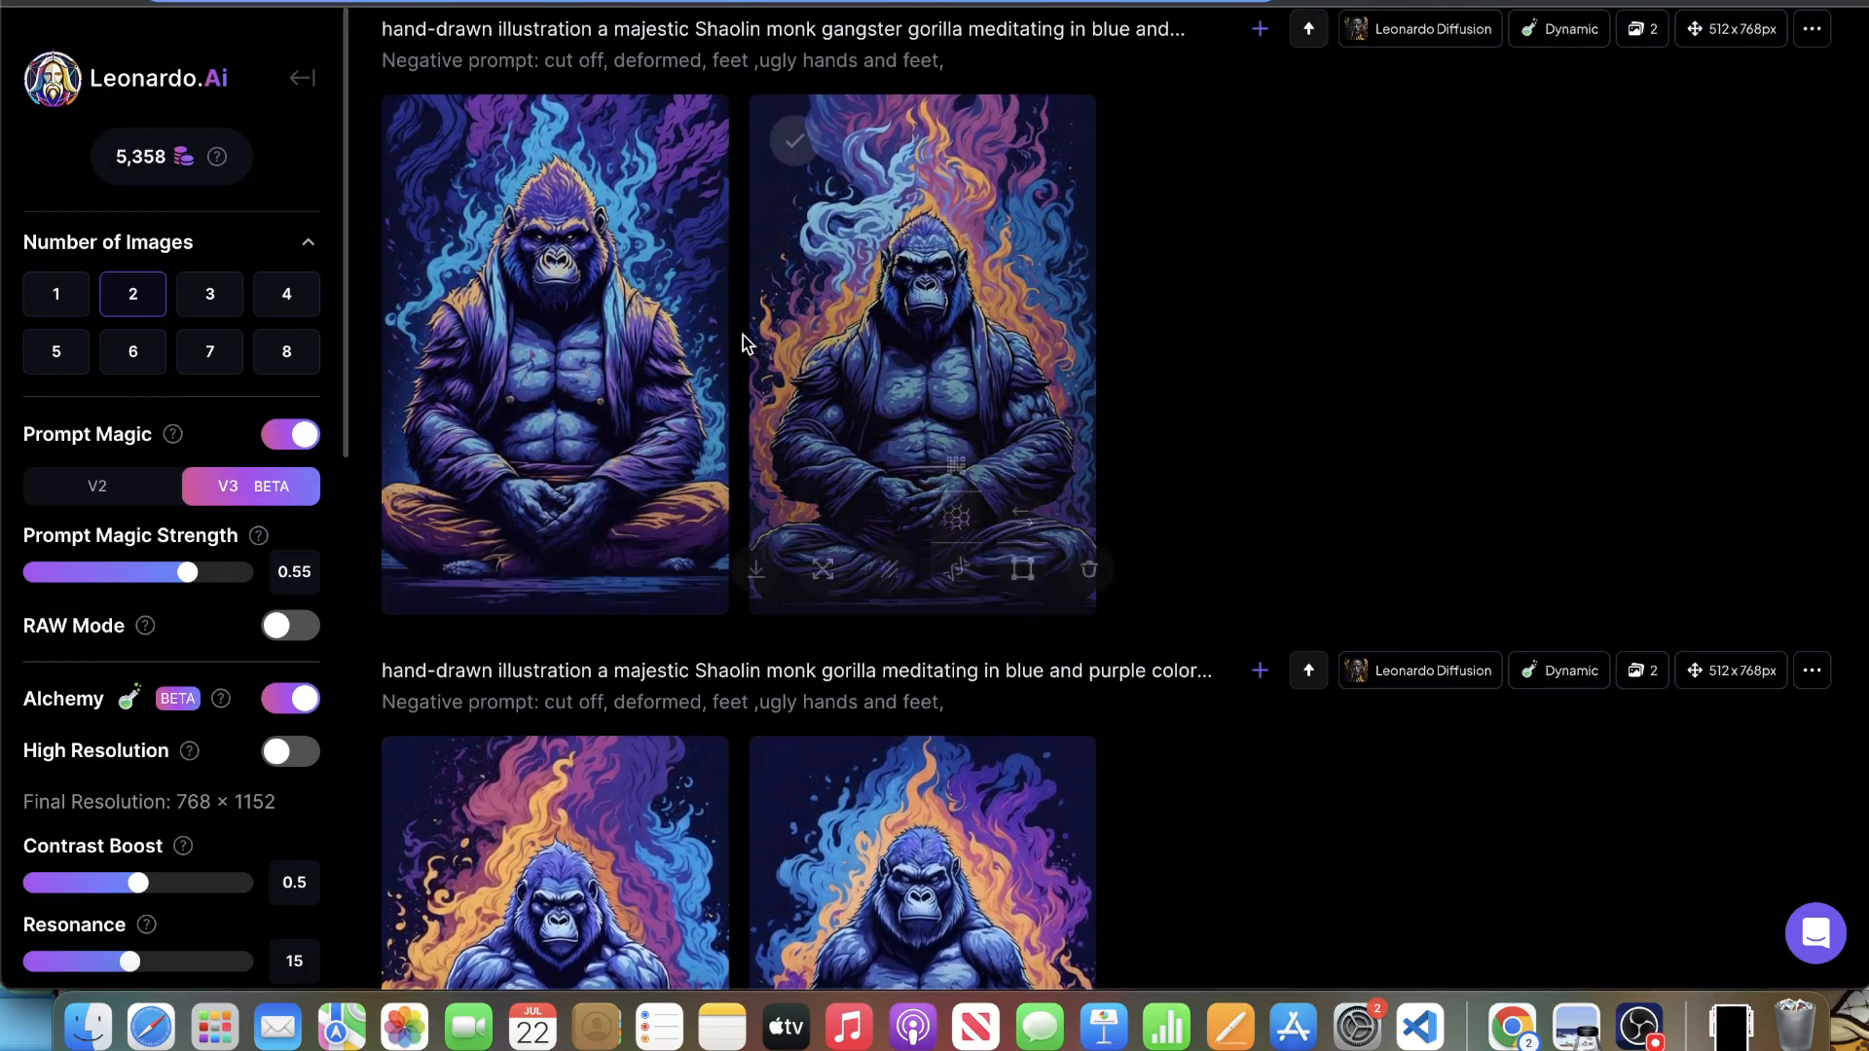
{"action": "left_click", "coordinate": [681, 331]}
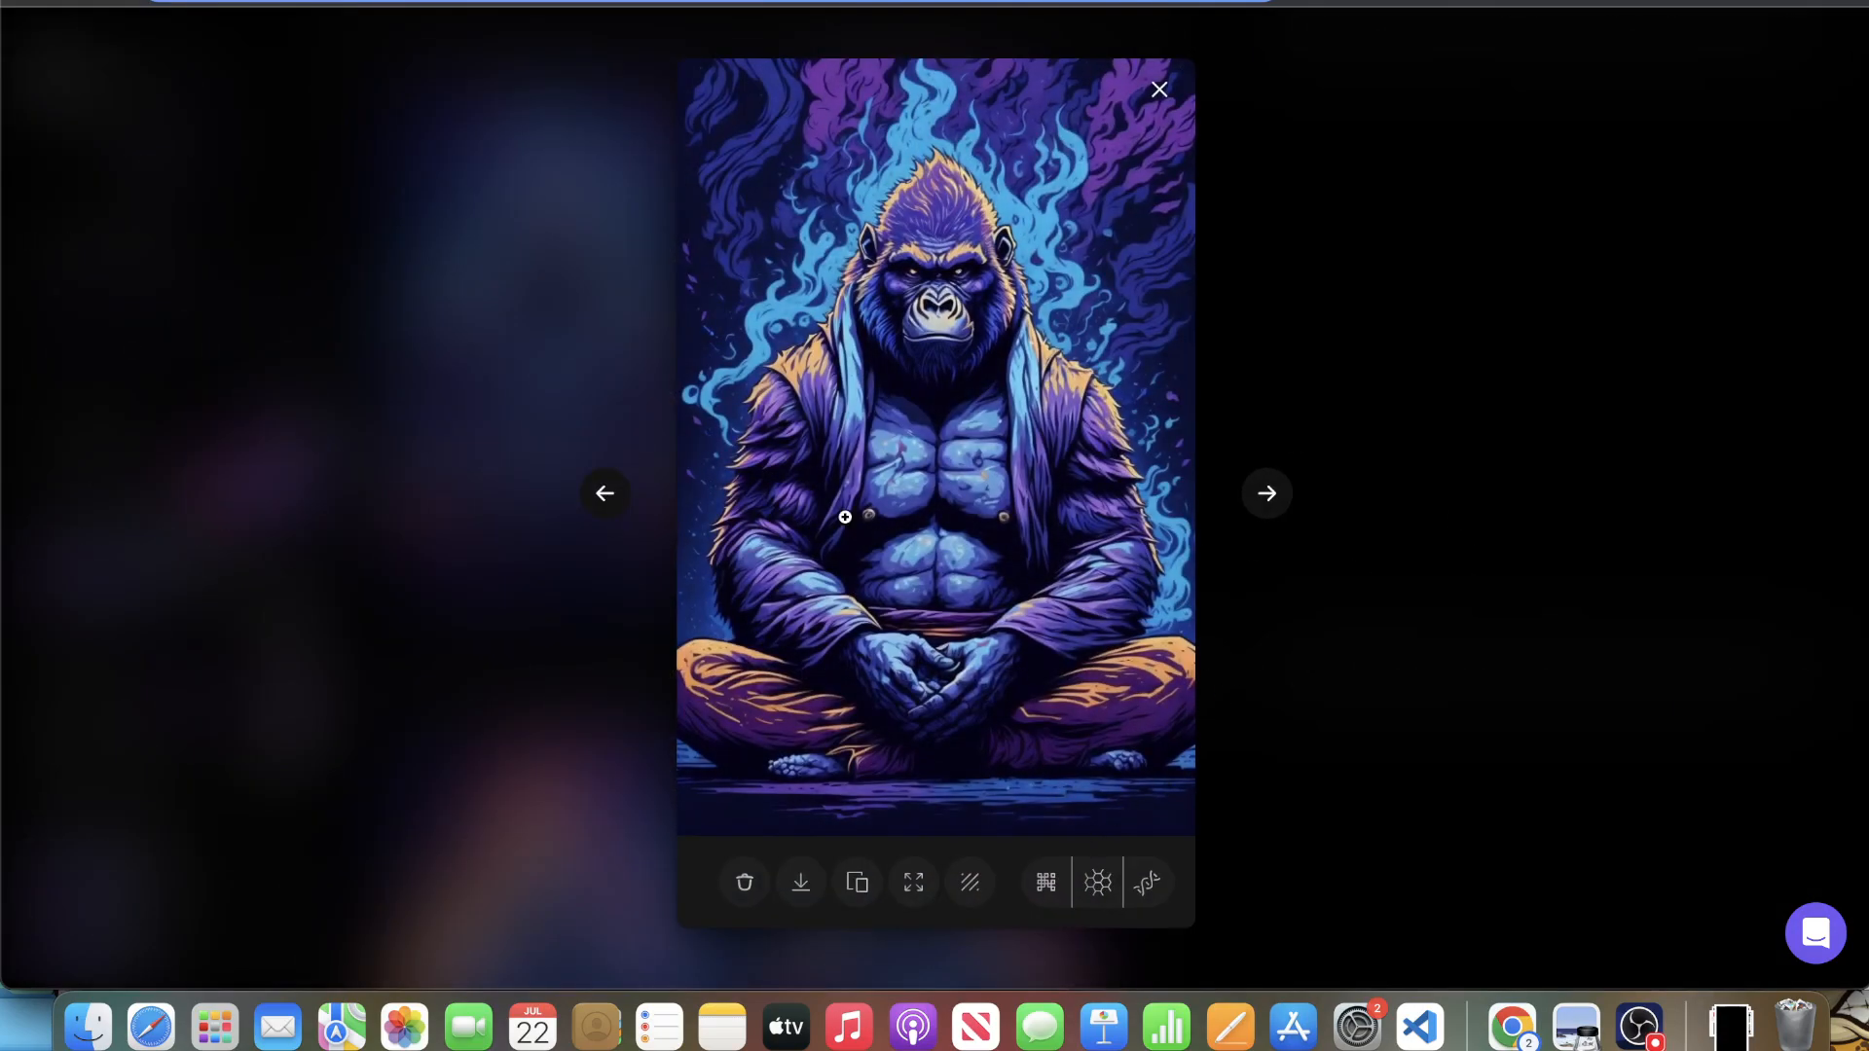
{"action": "left_click", "coordinate": [891, 517]}
{"action": "left_click", "coordinate": [1659, 391]}
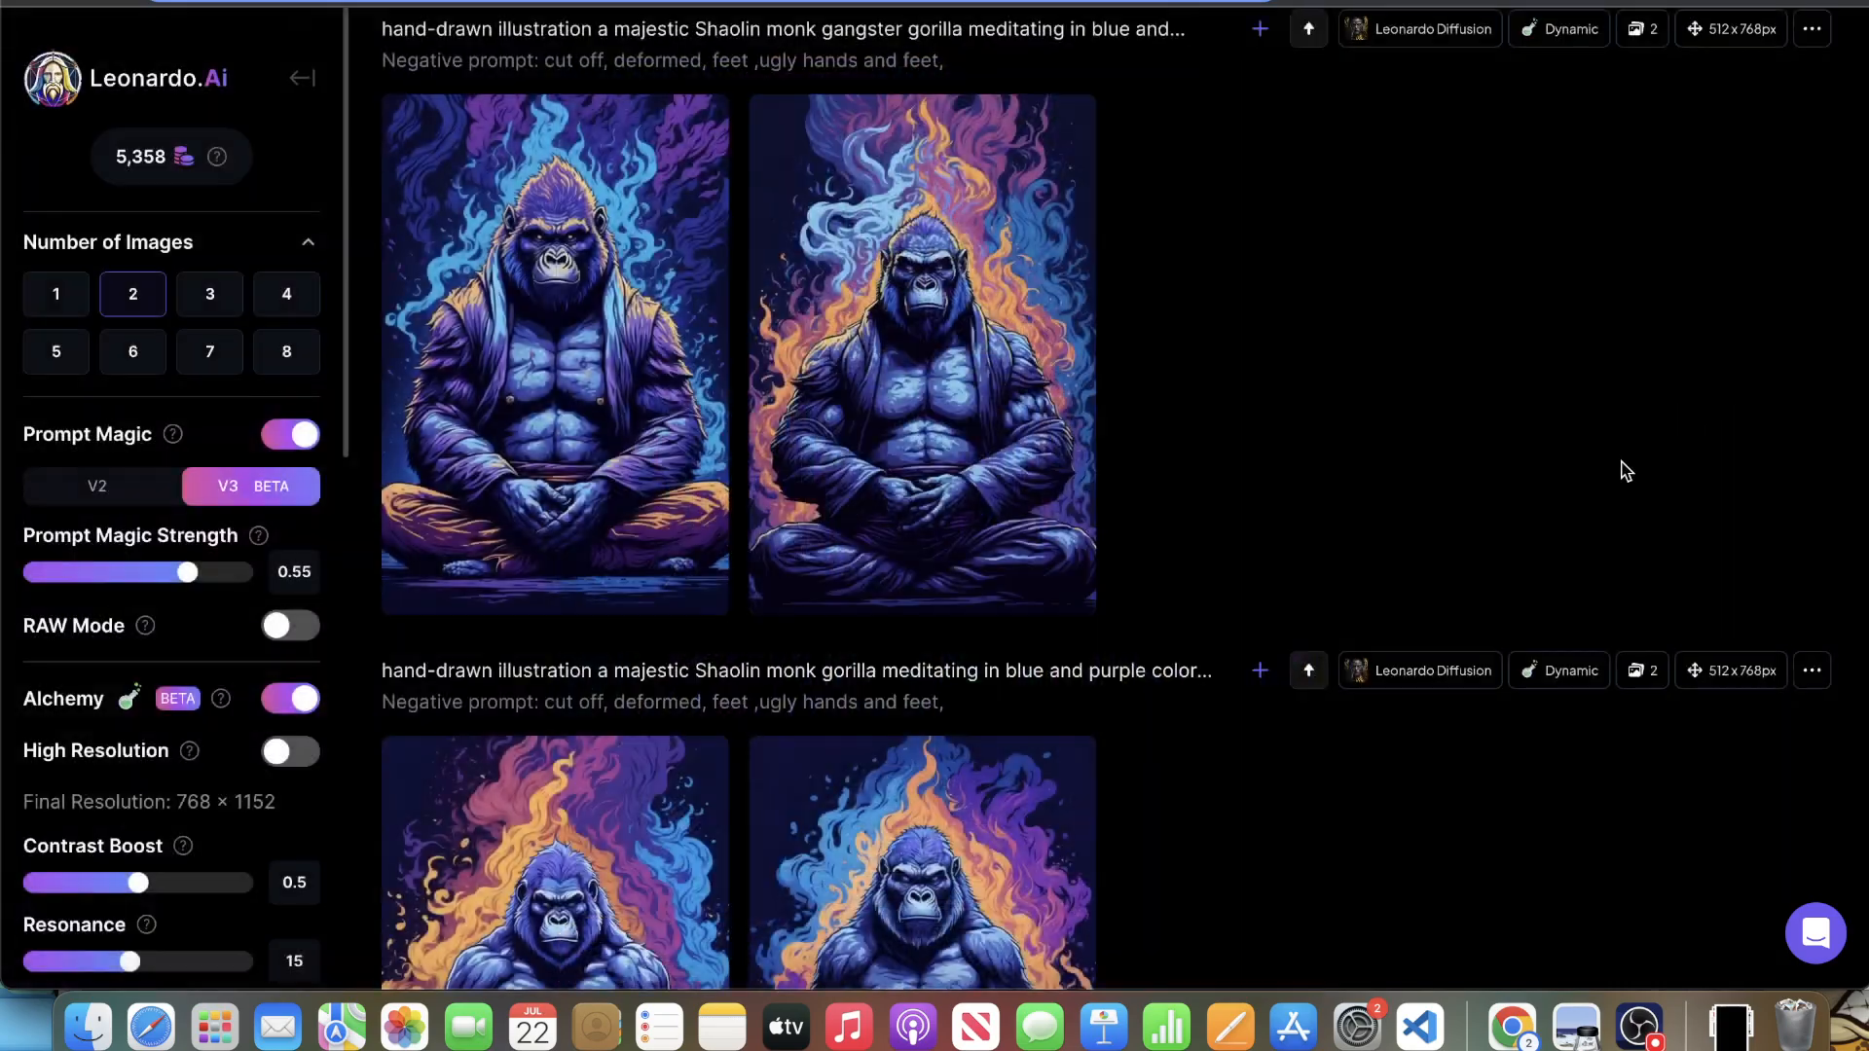
{"action": "left_click", "coordinate": [597, 473]}
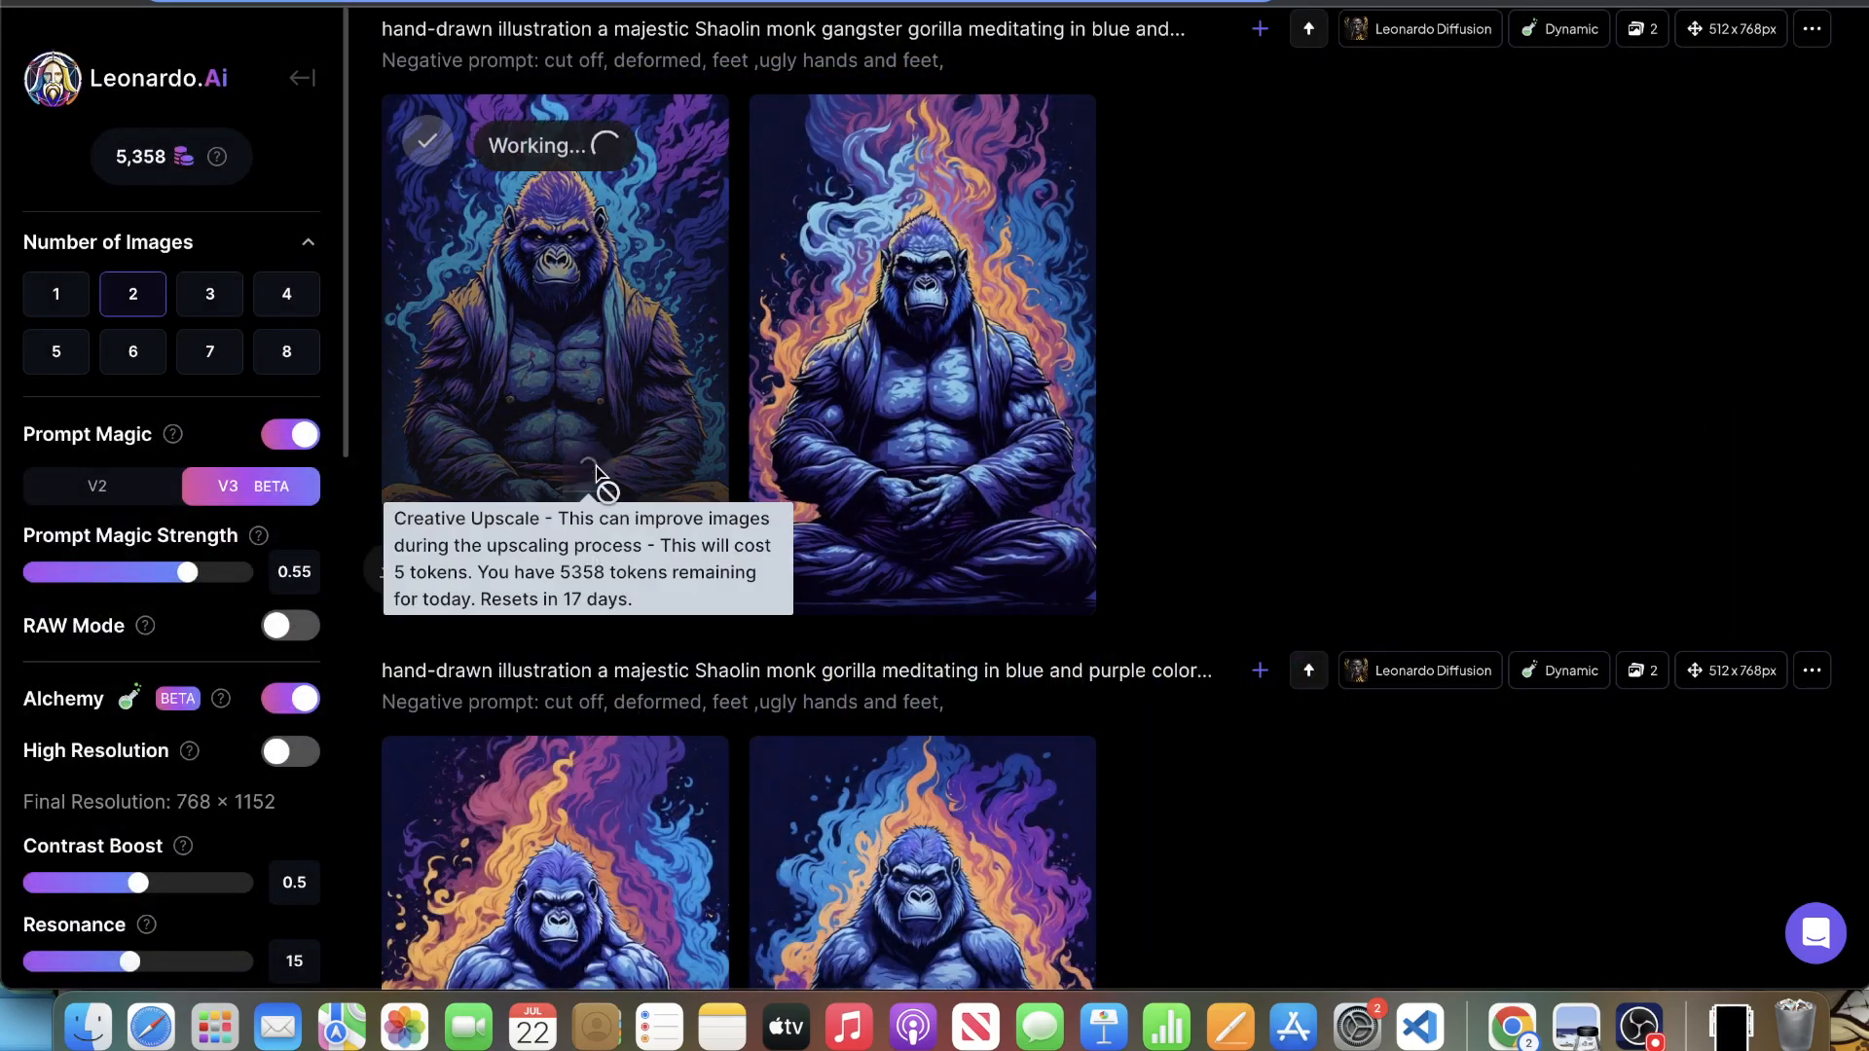
- Remove "Shaolin monk" from the prompt
{"action": "scroll", "coordinate": [1439, 321], "scroll_direction": "up", "scroll_amount": 5}
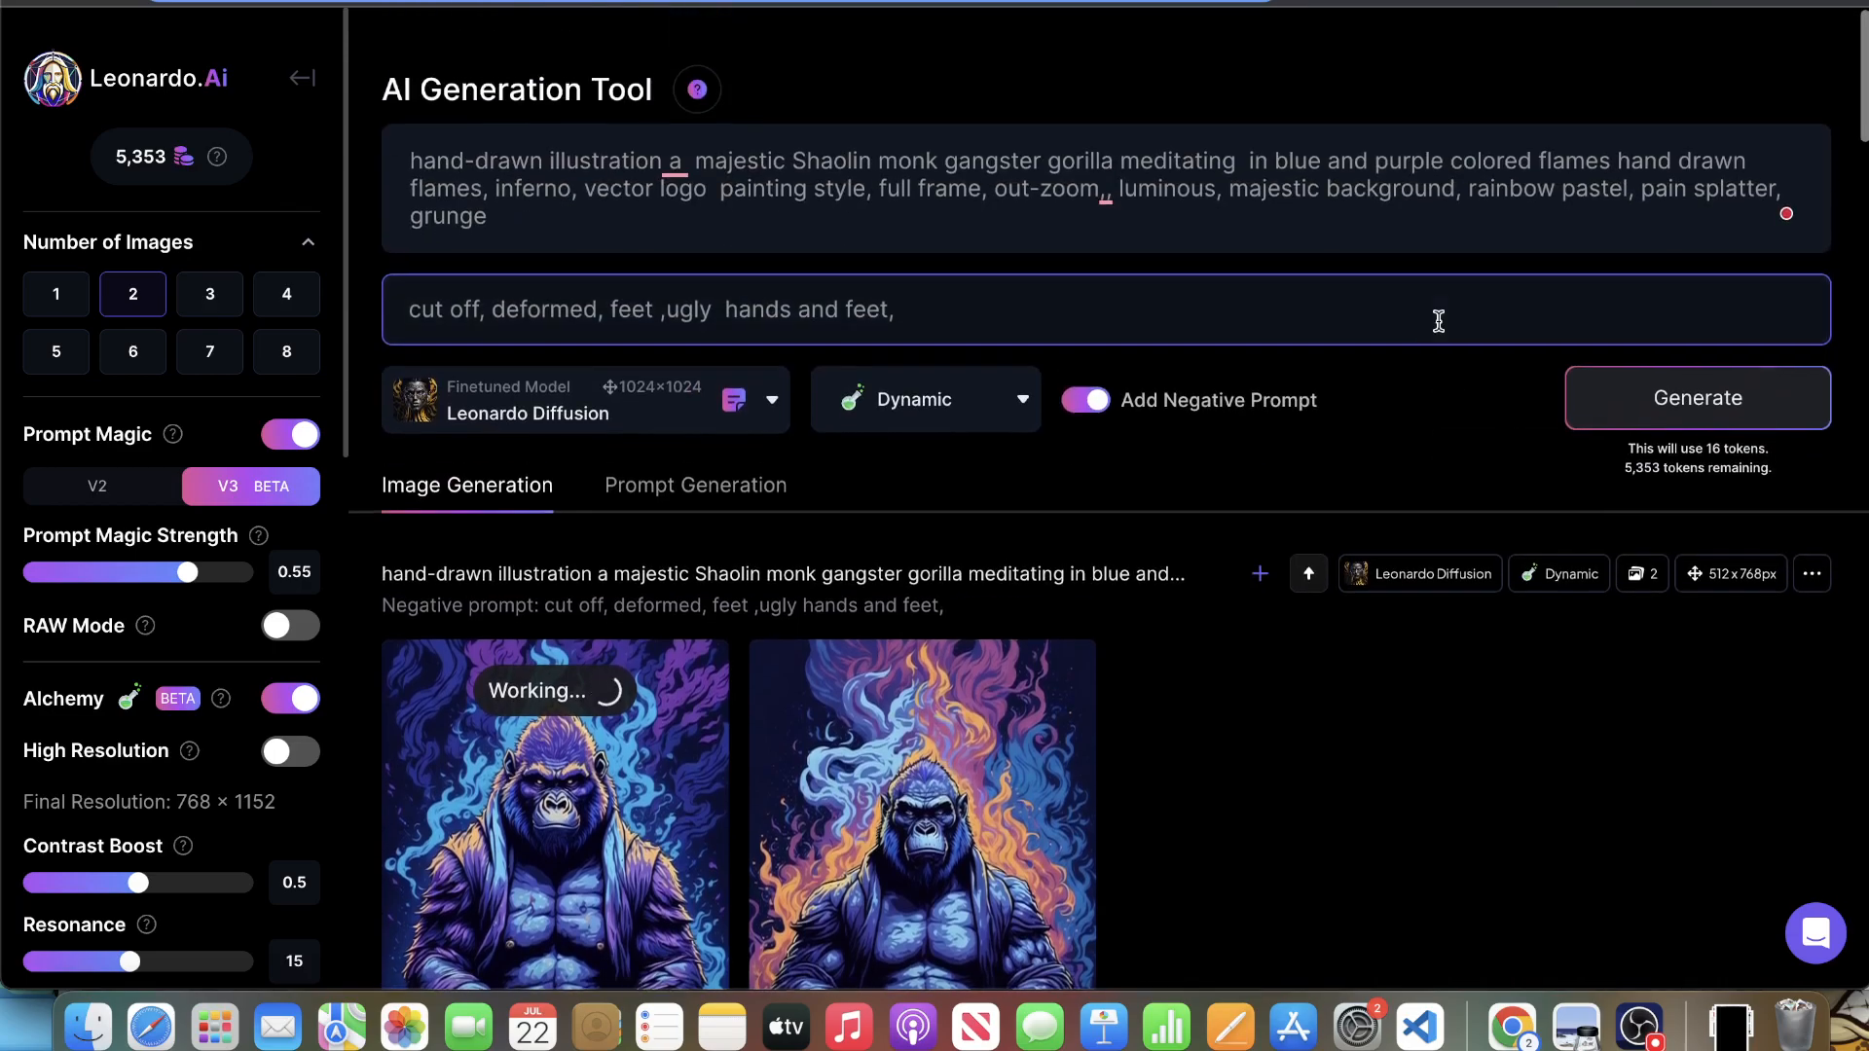
{"action": "left_click_drag", "start_coordinate": [934, 139], "coordinate": [797, 131]}
{"action": "key", "text": "BackSpace"}
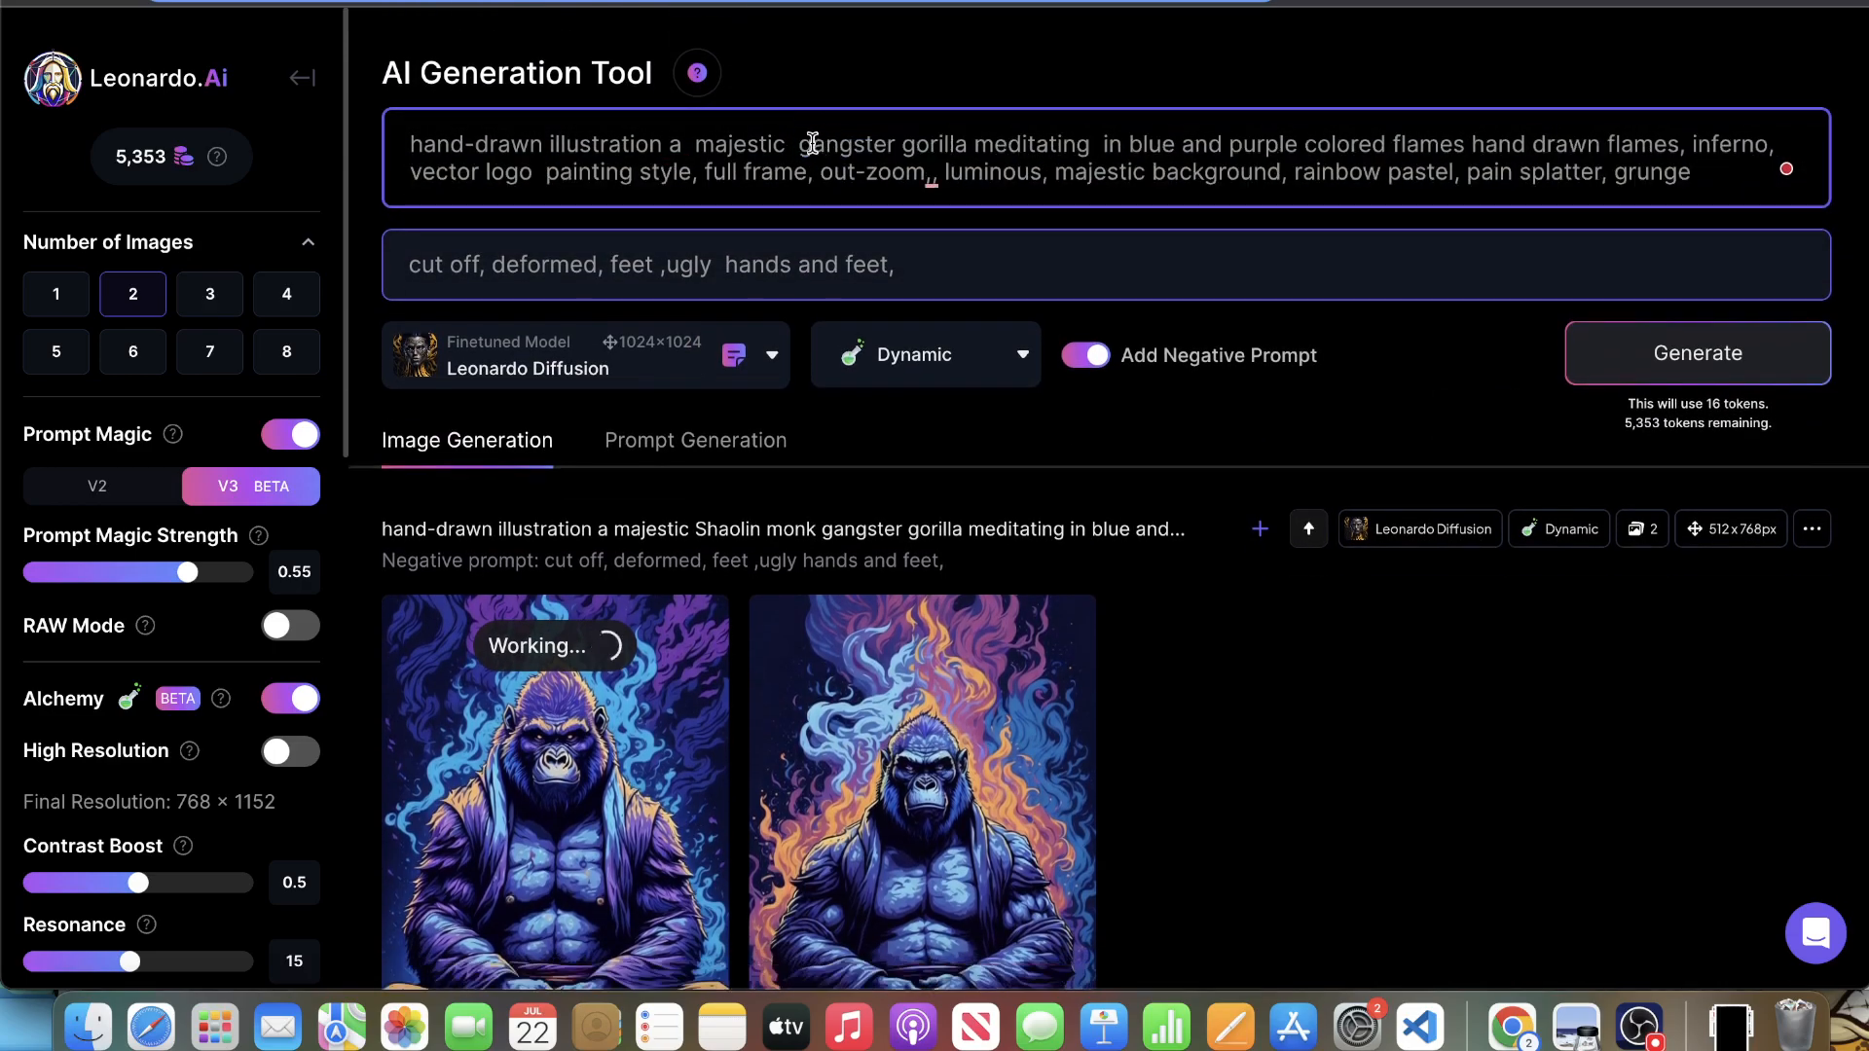
- Add "sitting on a throne" after "meditating" in the prompt, and generate two images
{"action": "left_click", "coordinate": [1097, 145]}
{"action": "type", "text": "sitting a"}
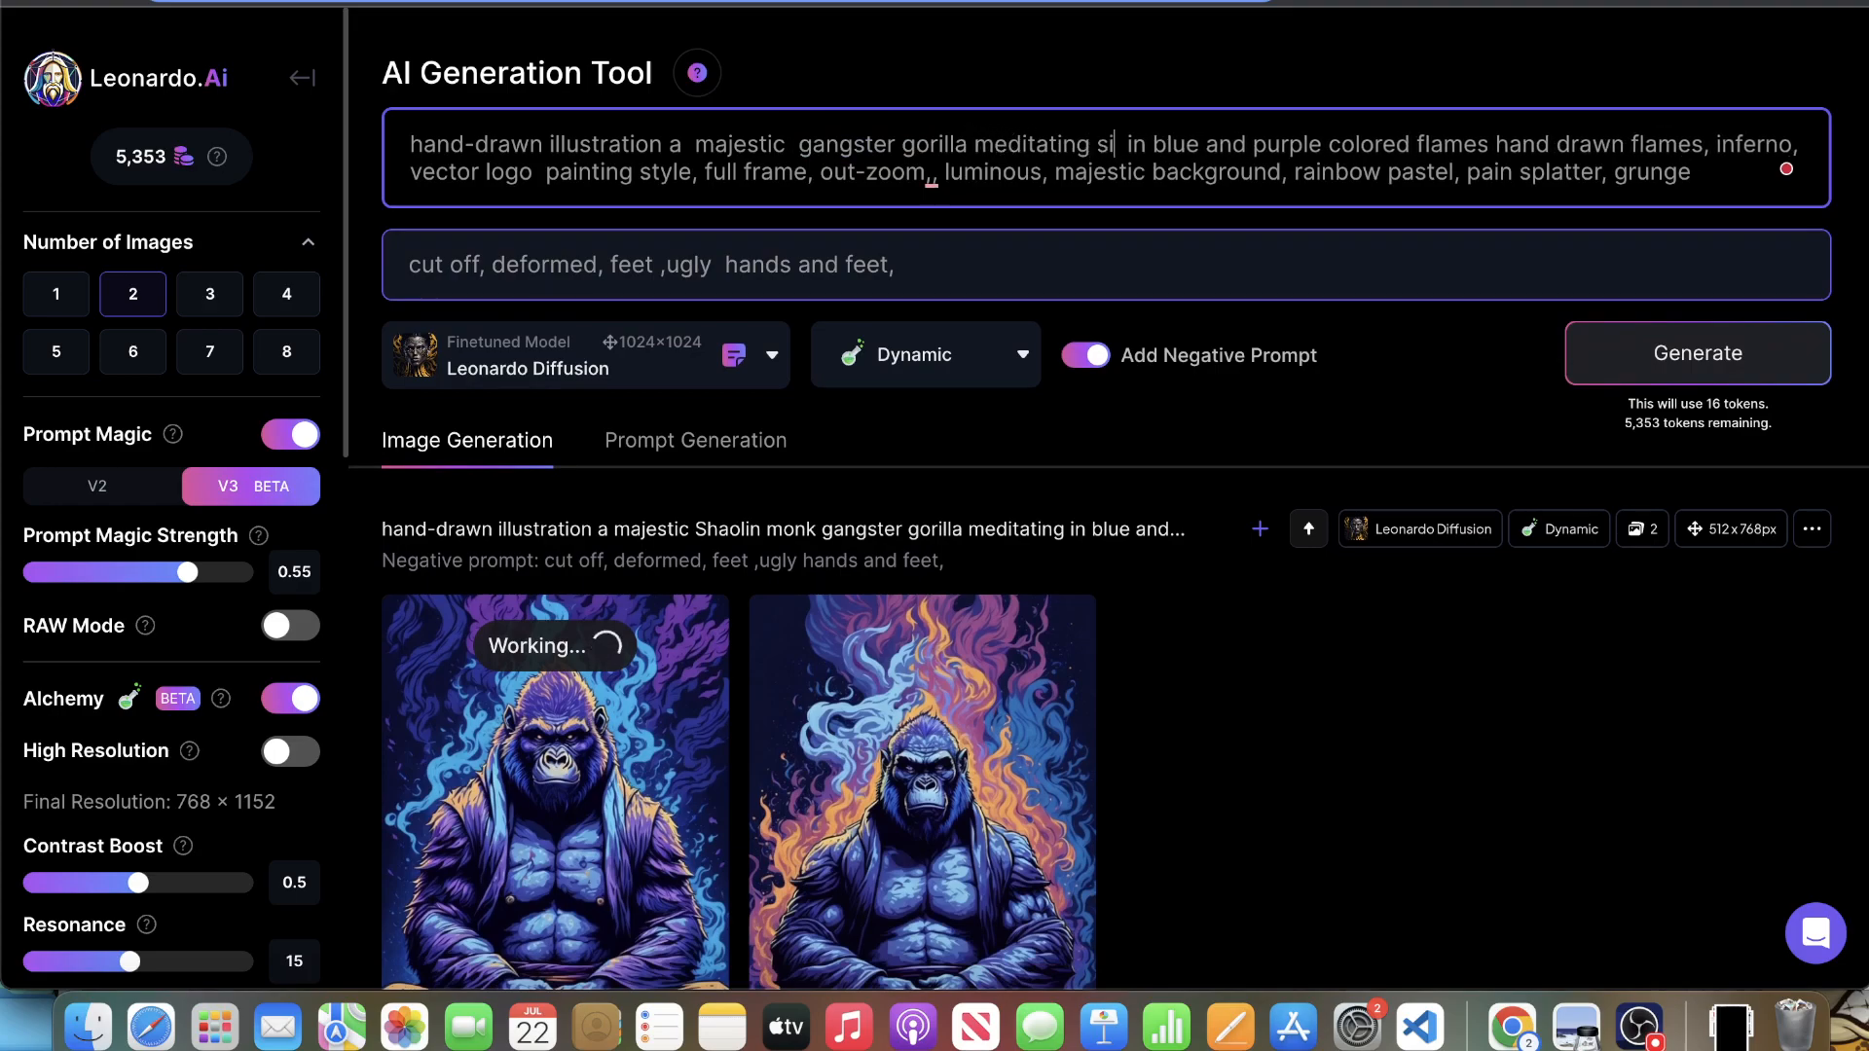
{"action": "key", "text": "BackSpace"}
{"action": "type", "text": "pon"}
{"action": "key", "text": "BackSpace"}
{"action": "key", "text": "BackSpace"}
{"action": "key", "text": "BackSpace"}
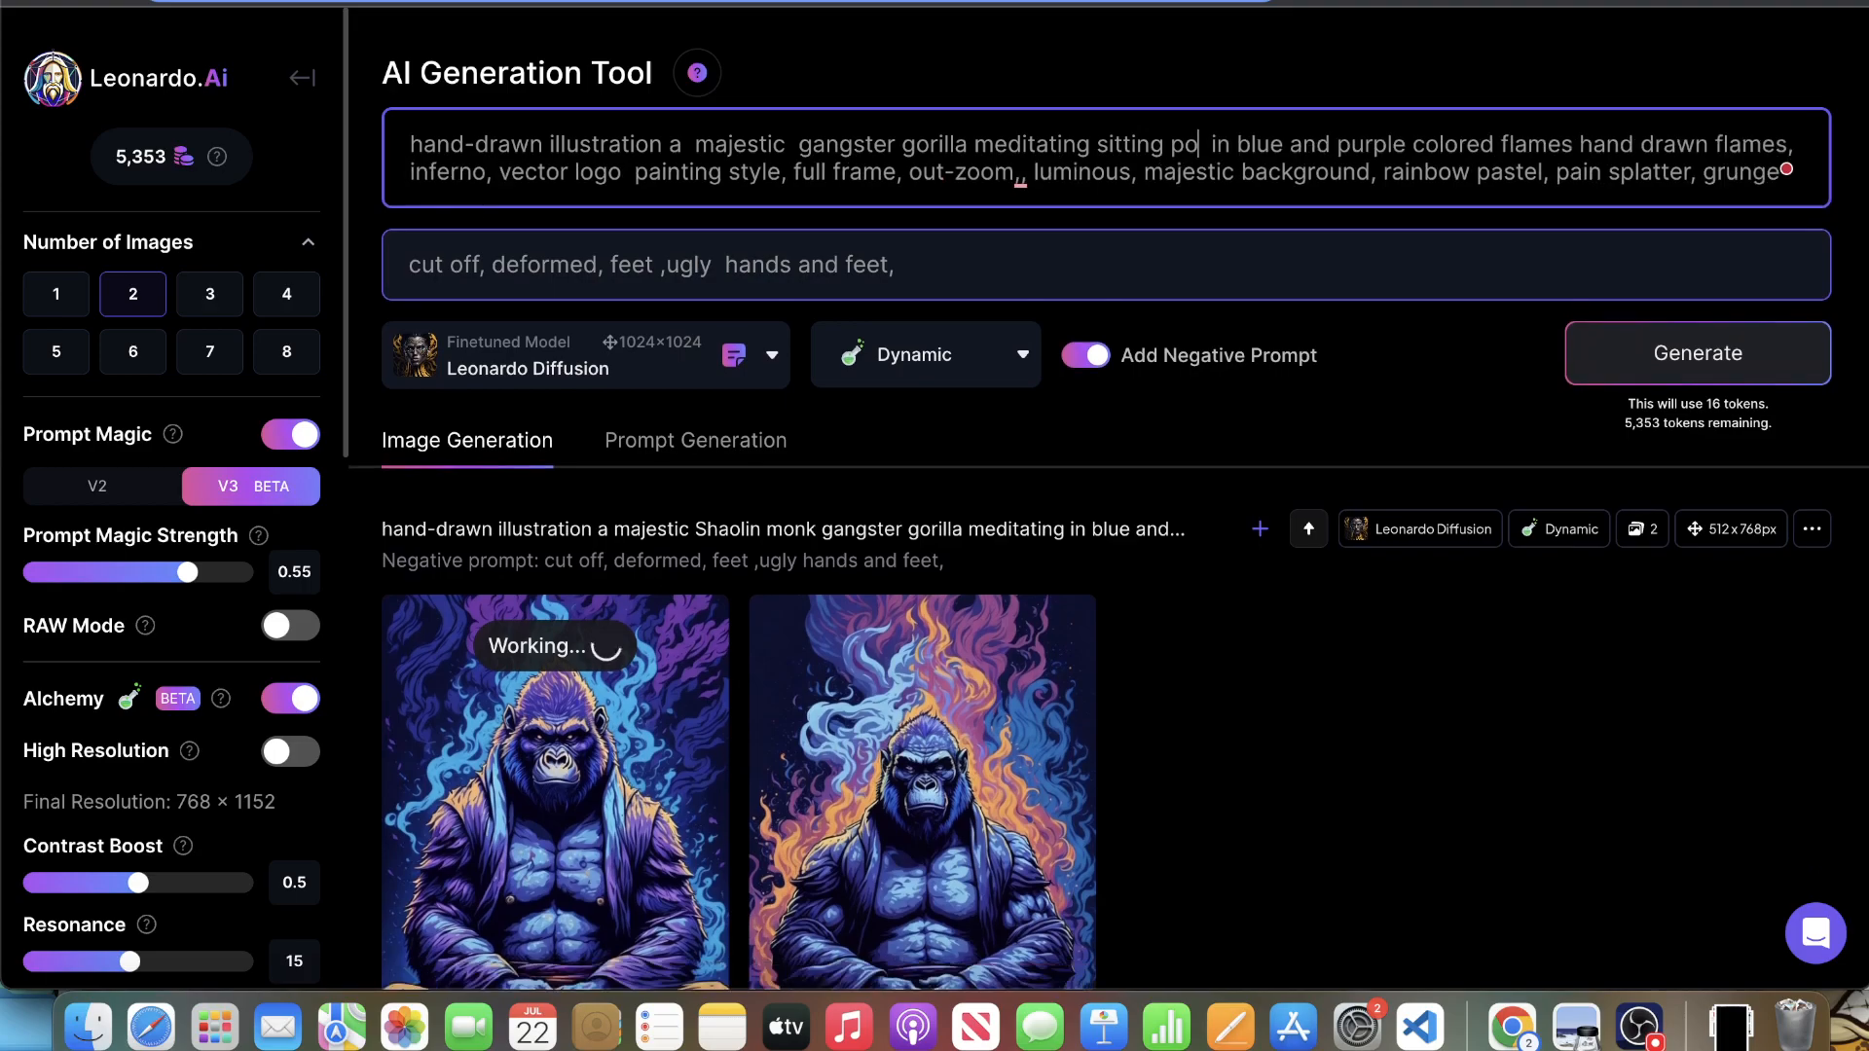
{"action": "type", "text": "on a throne"}
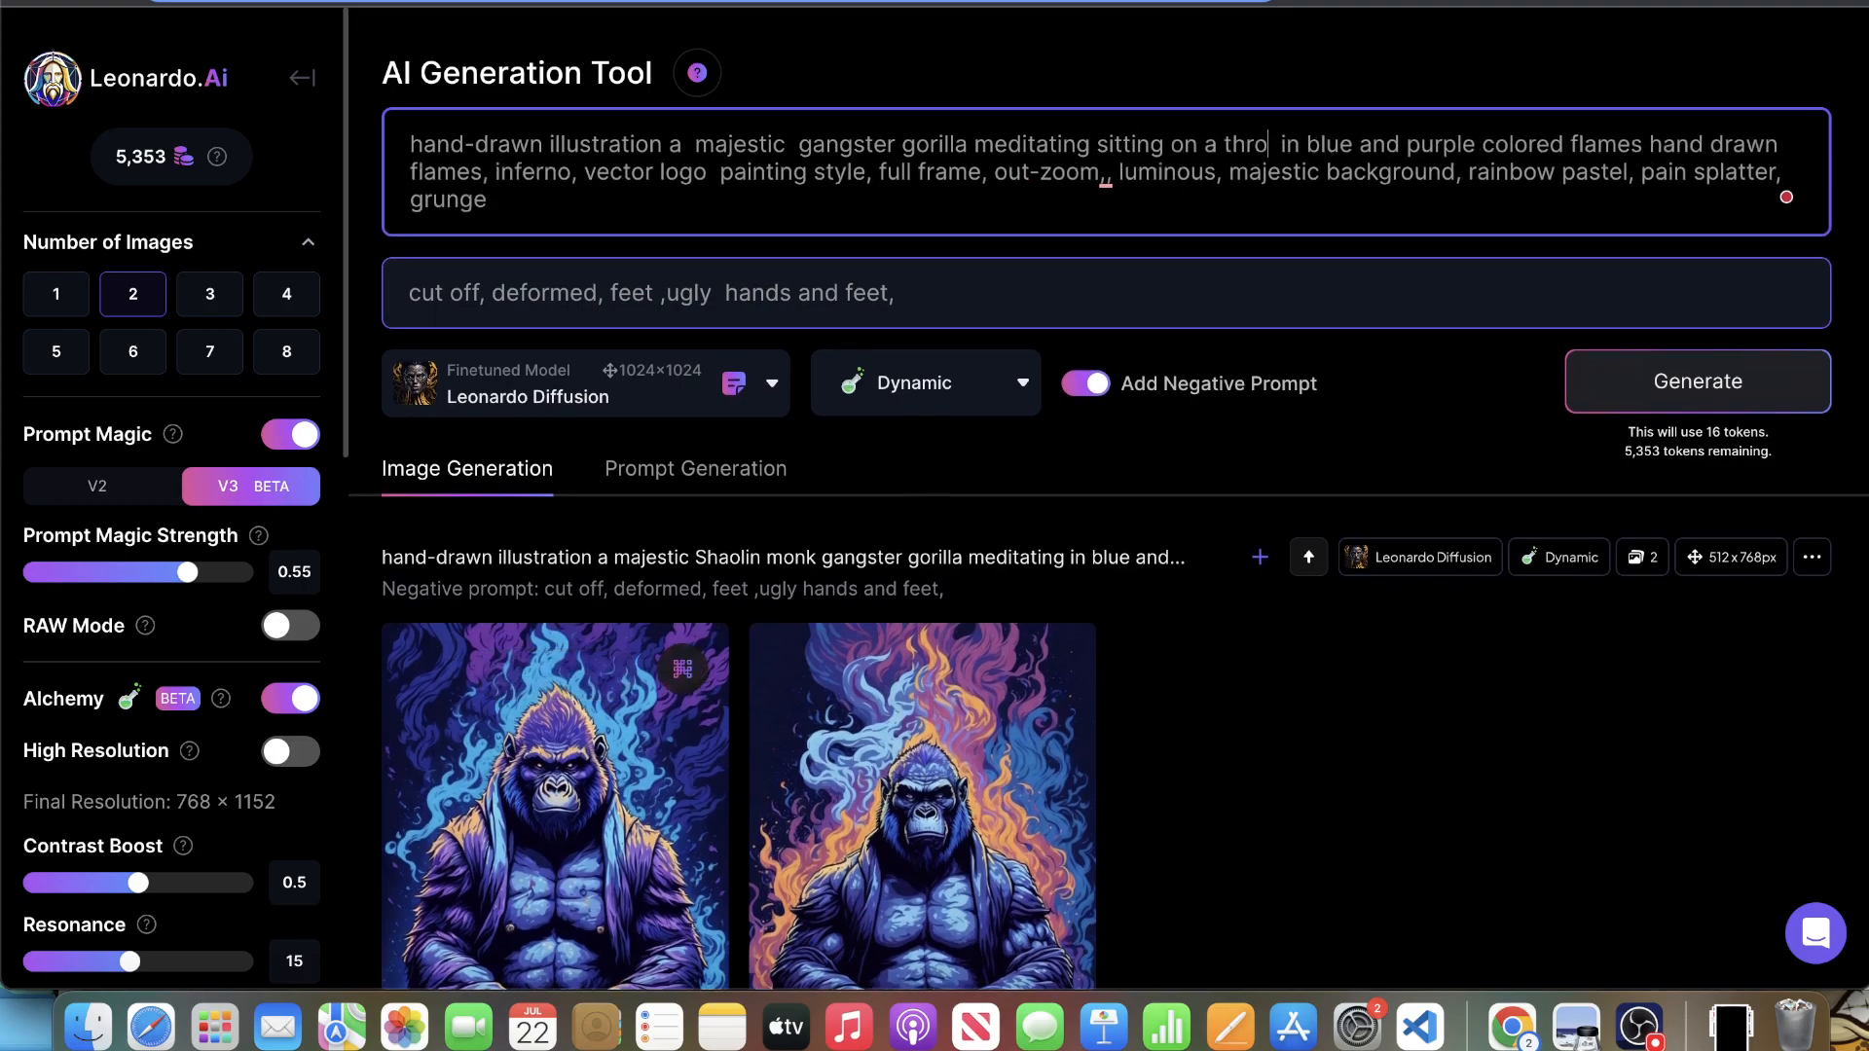
{"action": "left_click", "coordinate": [1606, 381]}
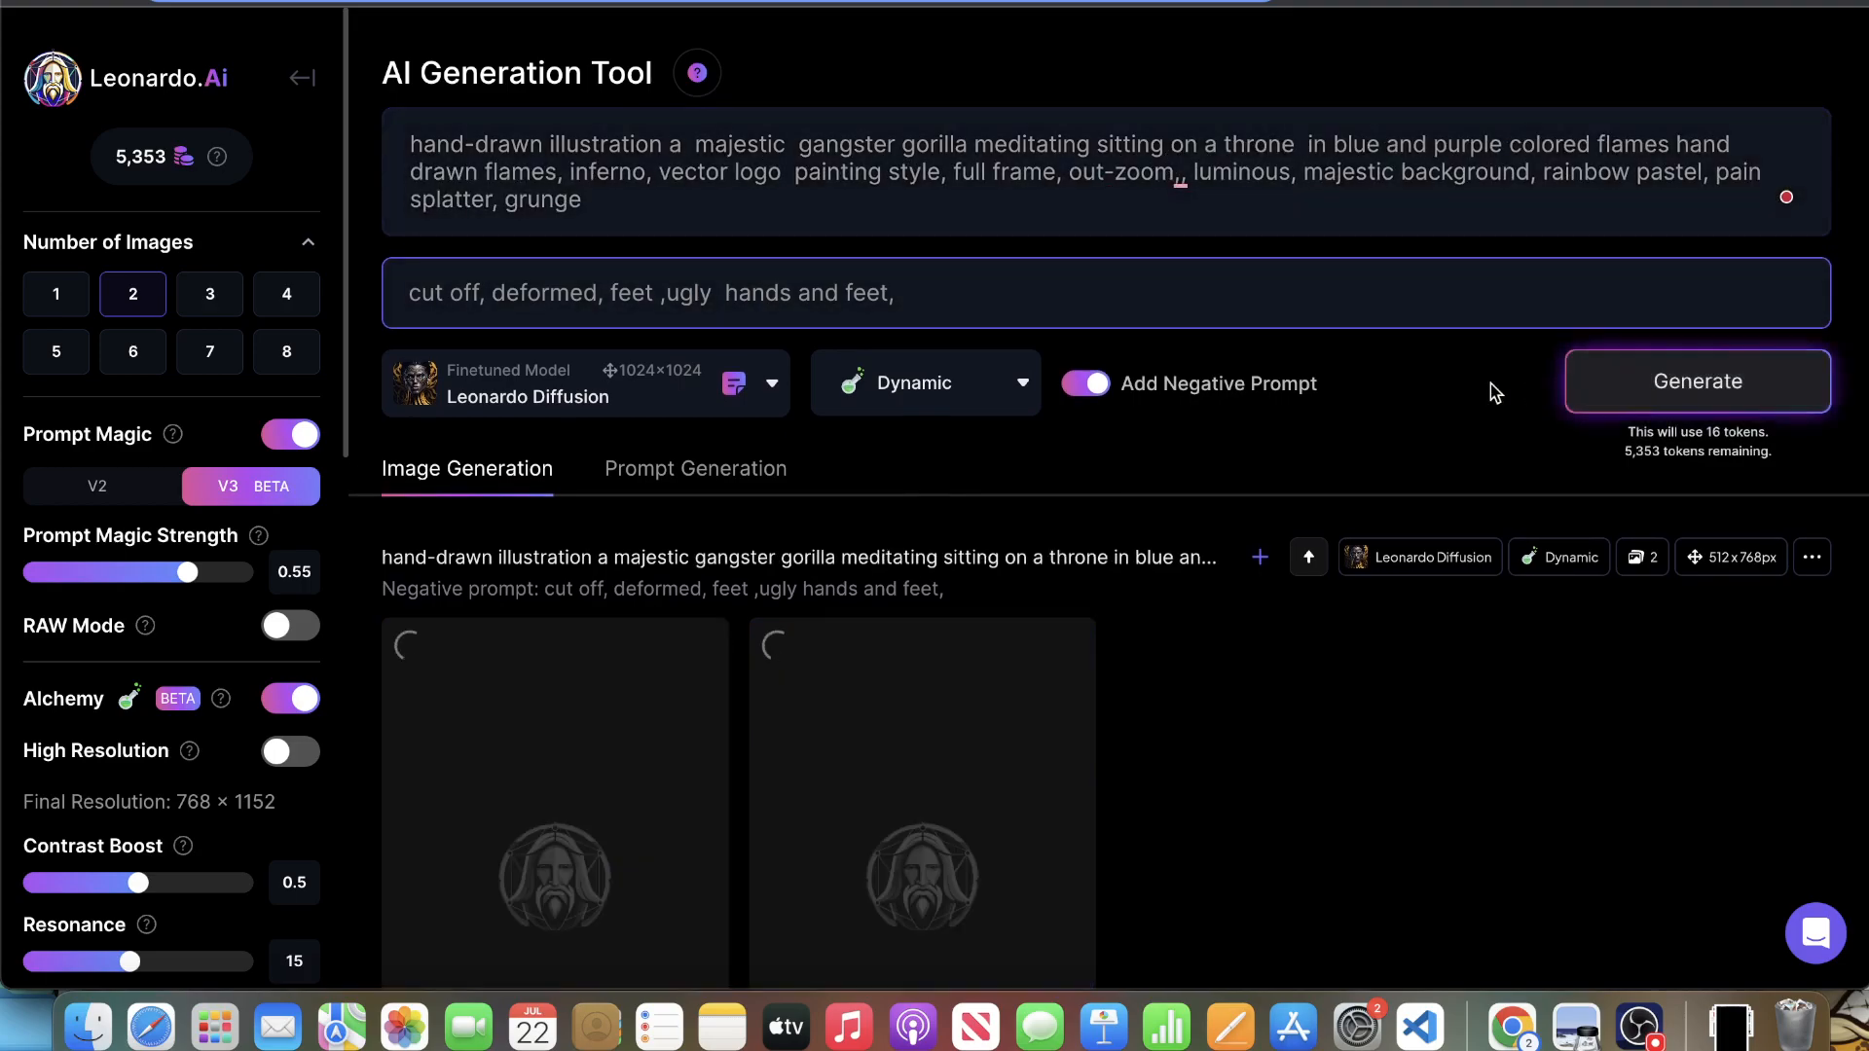
{"action": "scroll", "coordinate": [1331, 384], "scroll_direction": "down", "scroll_amount": 5}
{"action": "scroll", "coordinate": [1275, 405], "scroll_direction": "down", "scroll_amount": 8}
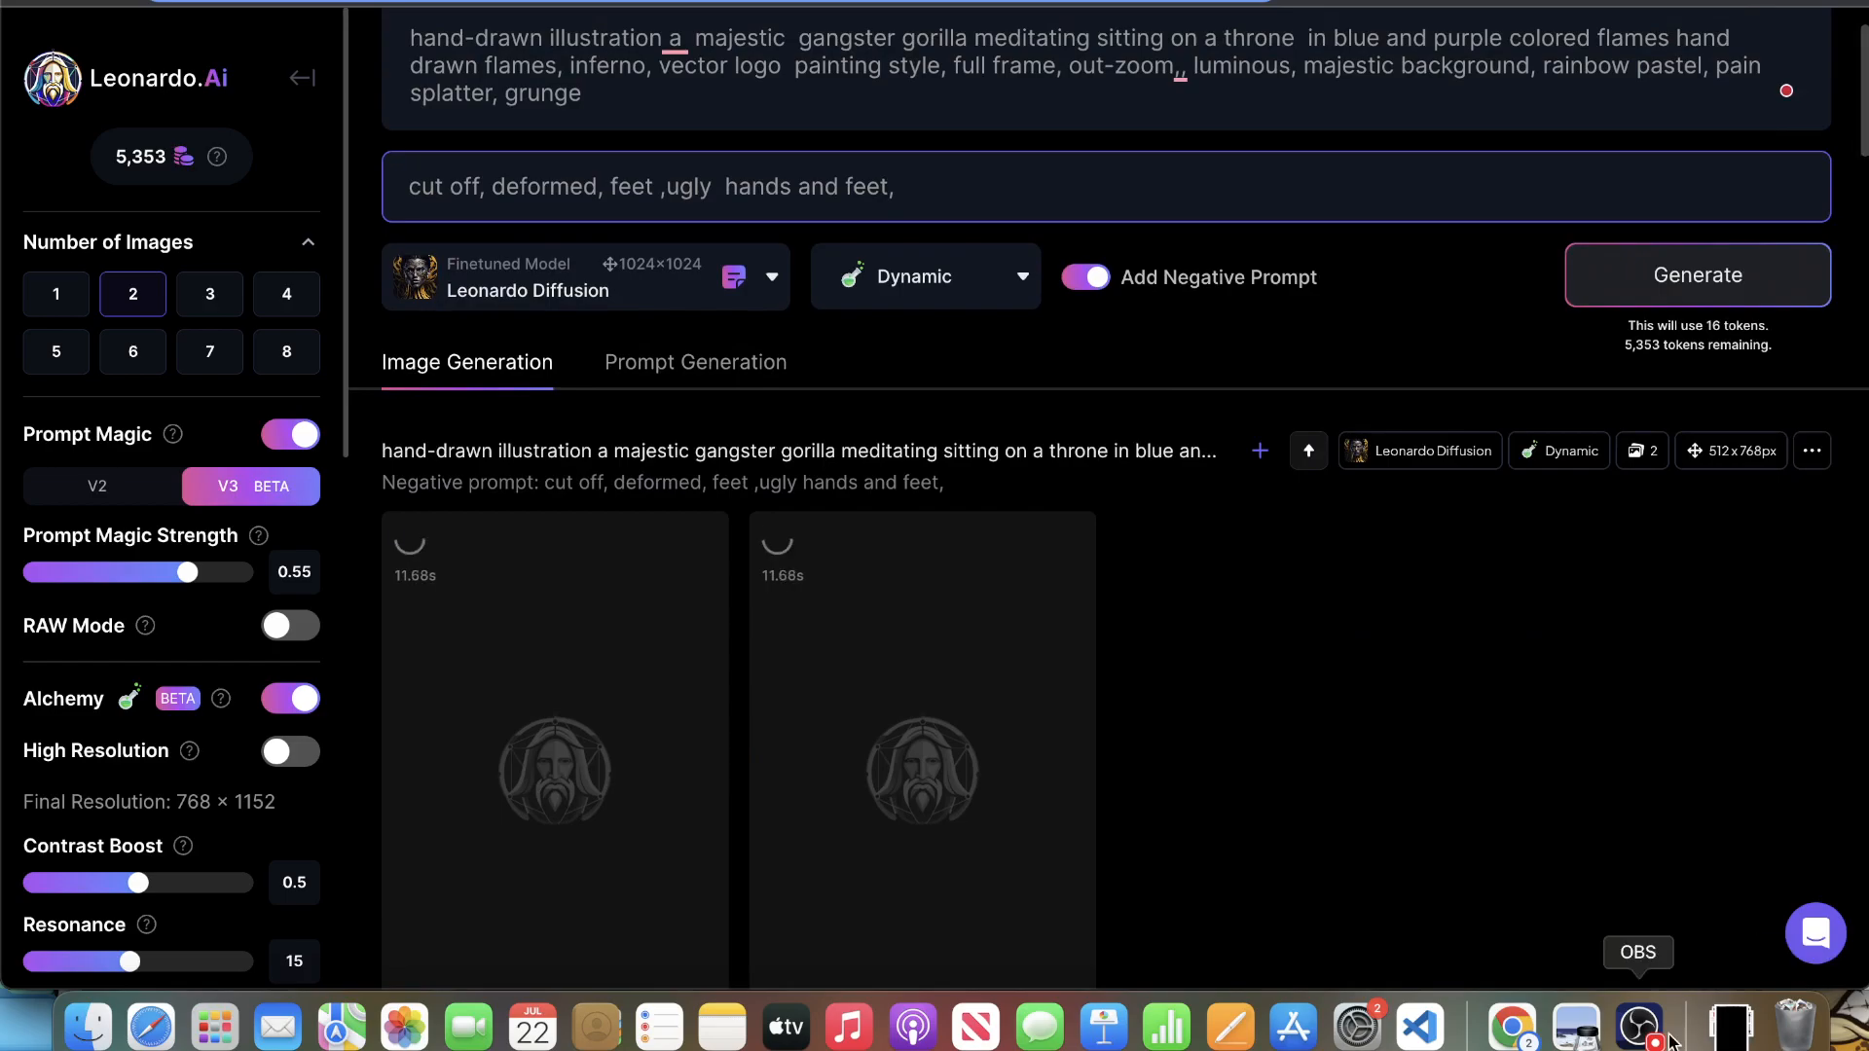
{"action": "left_click", "coordinate": [1655, 1035]}
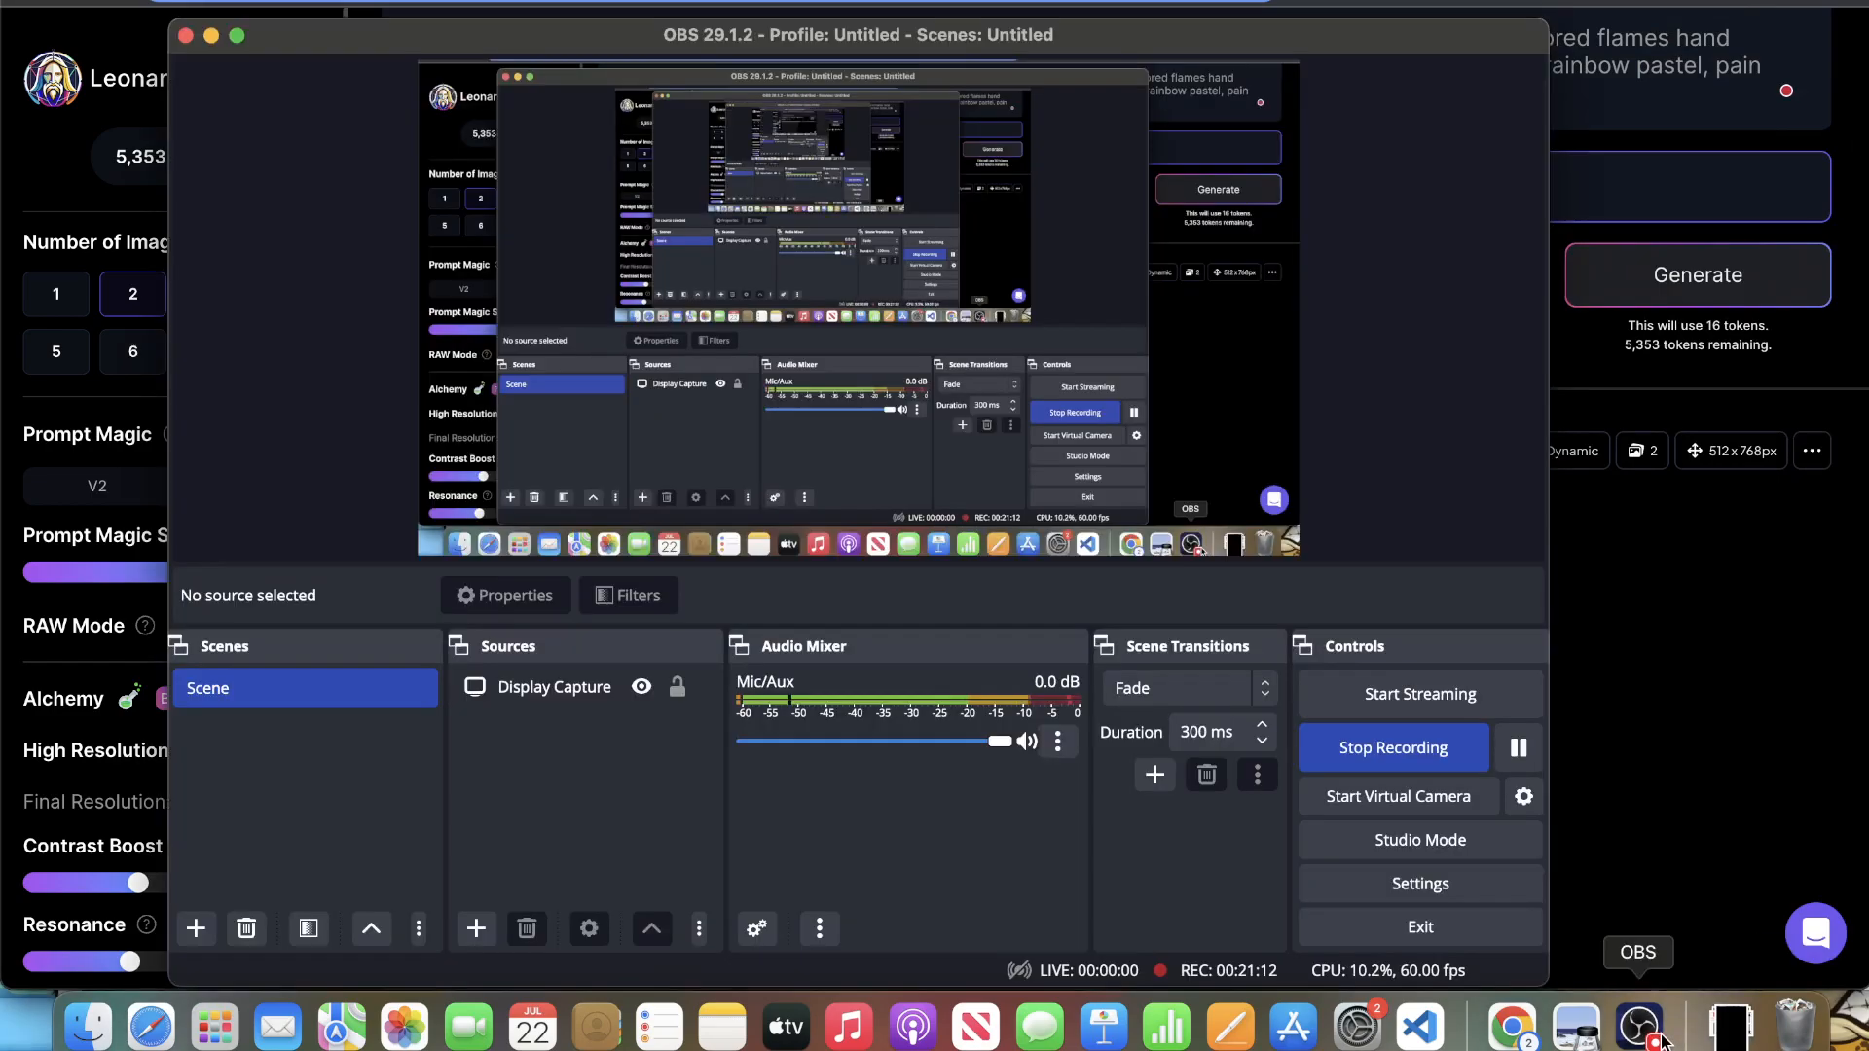
{"action": "left_click", "coordinate": [1831, 808]}
- Reveal both hidden images of the gangster gorilla on a throne generation
{"action": "scroll", "coordinate": [1637, 804], "scroll_direction": "down", "scroll_amount": 2}
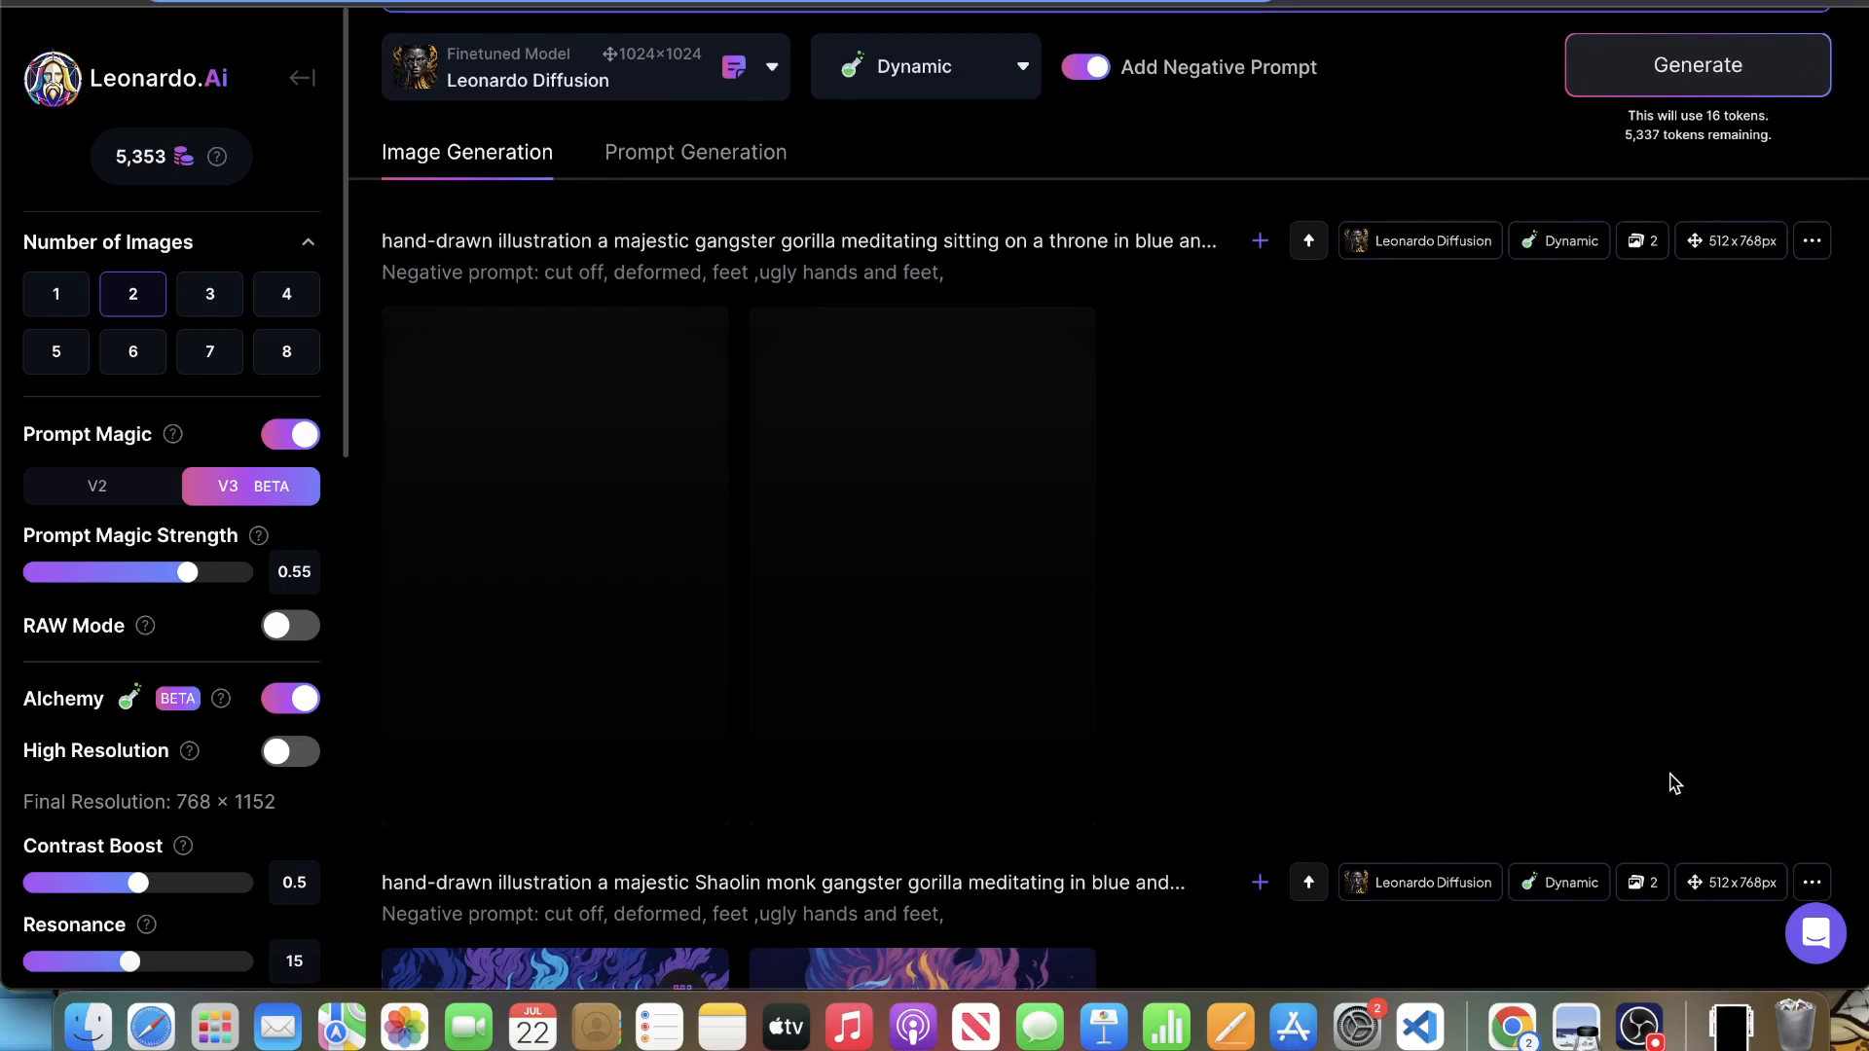
{"action": "scroll", "coordinate": [1658, 771], "scroll_direction": "down", "scroll_amount": 6}
{"action": "scroll", "coordinate": [1635, 733], "scroll_direction": "up", "scroll_amount": 5}
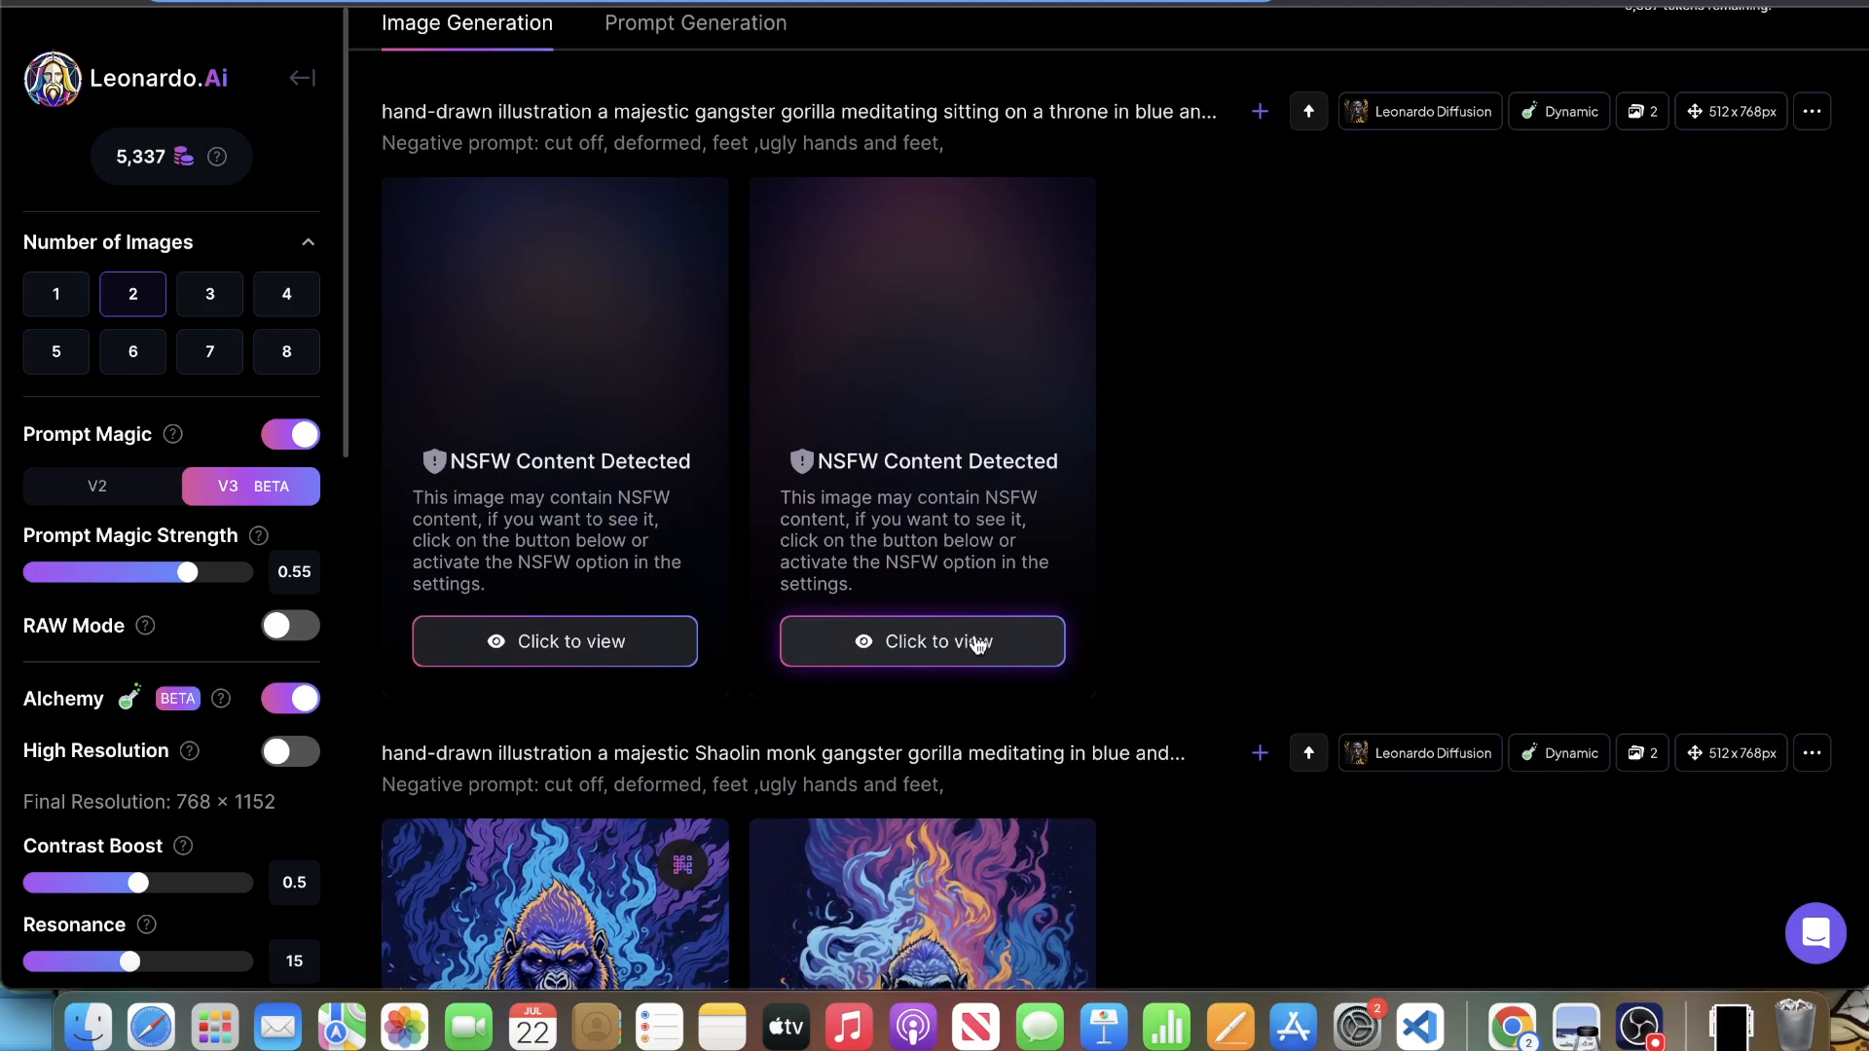
{"action": "left_click", "coordinate": [976, 646]}
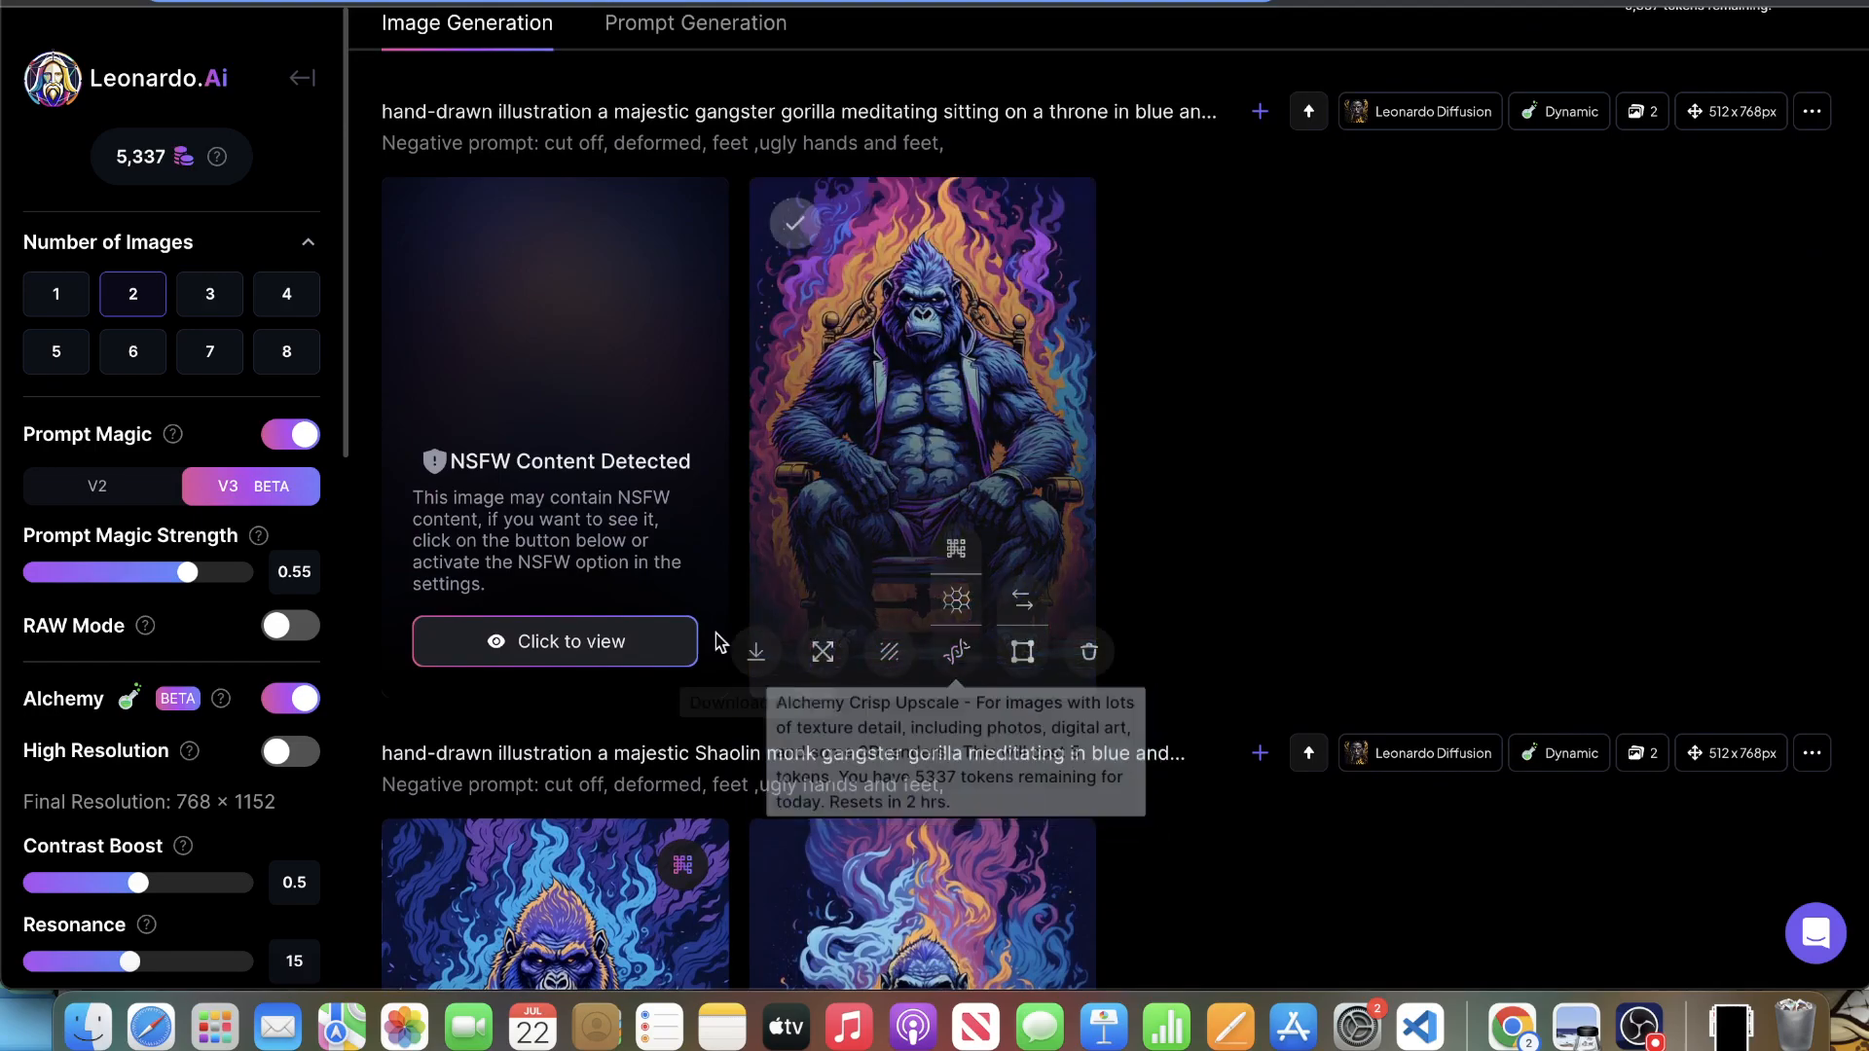
{"action": "left_click", "coordinate": [607, 624]}
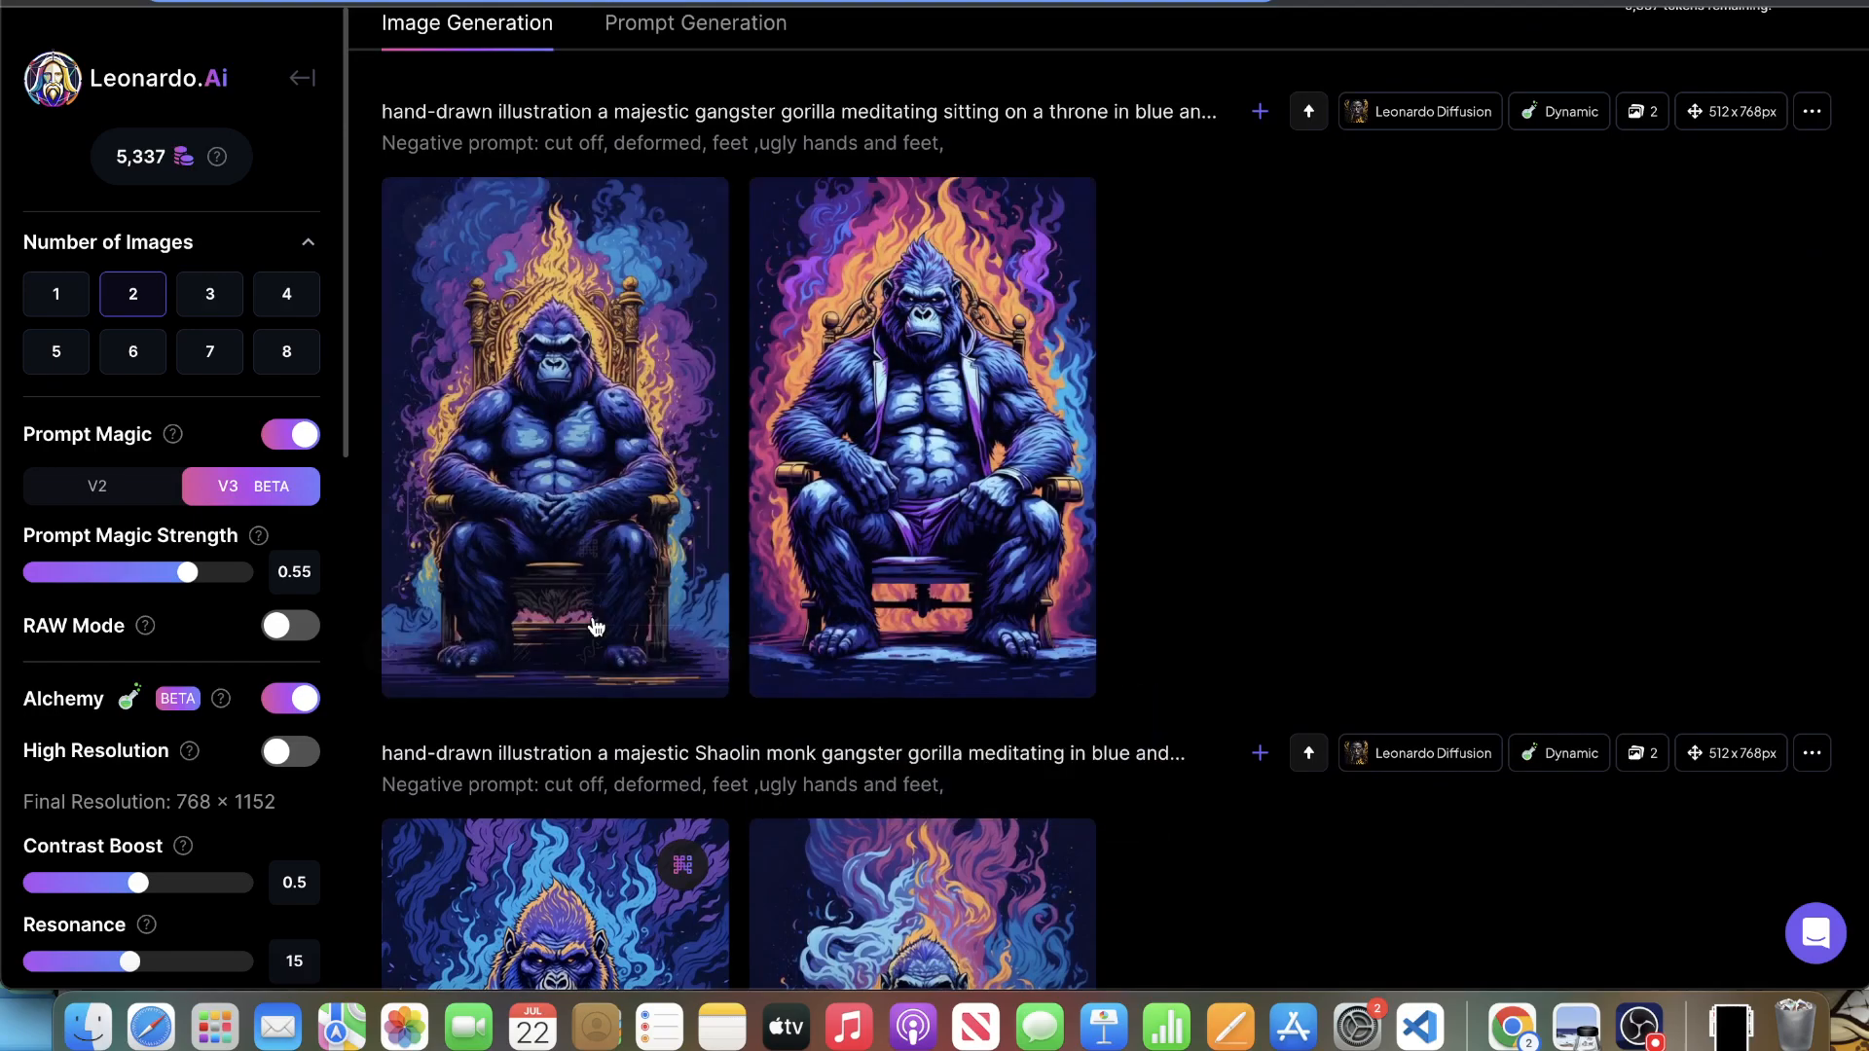
- View each of the two throne gorilla images enlarged
{"action": "left_click", "coordinate": [465, 375]}
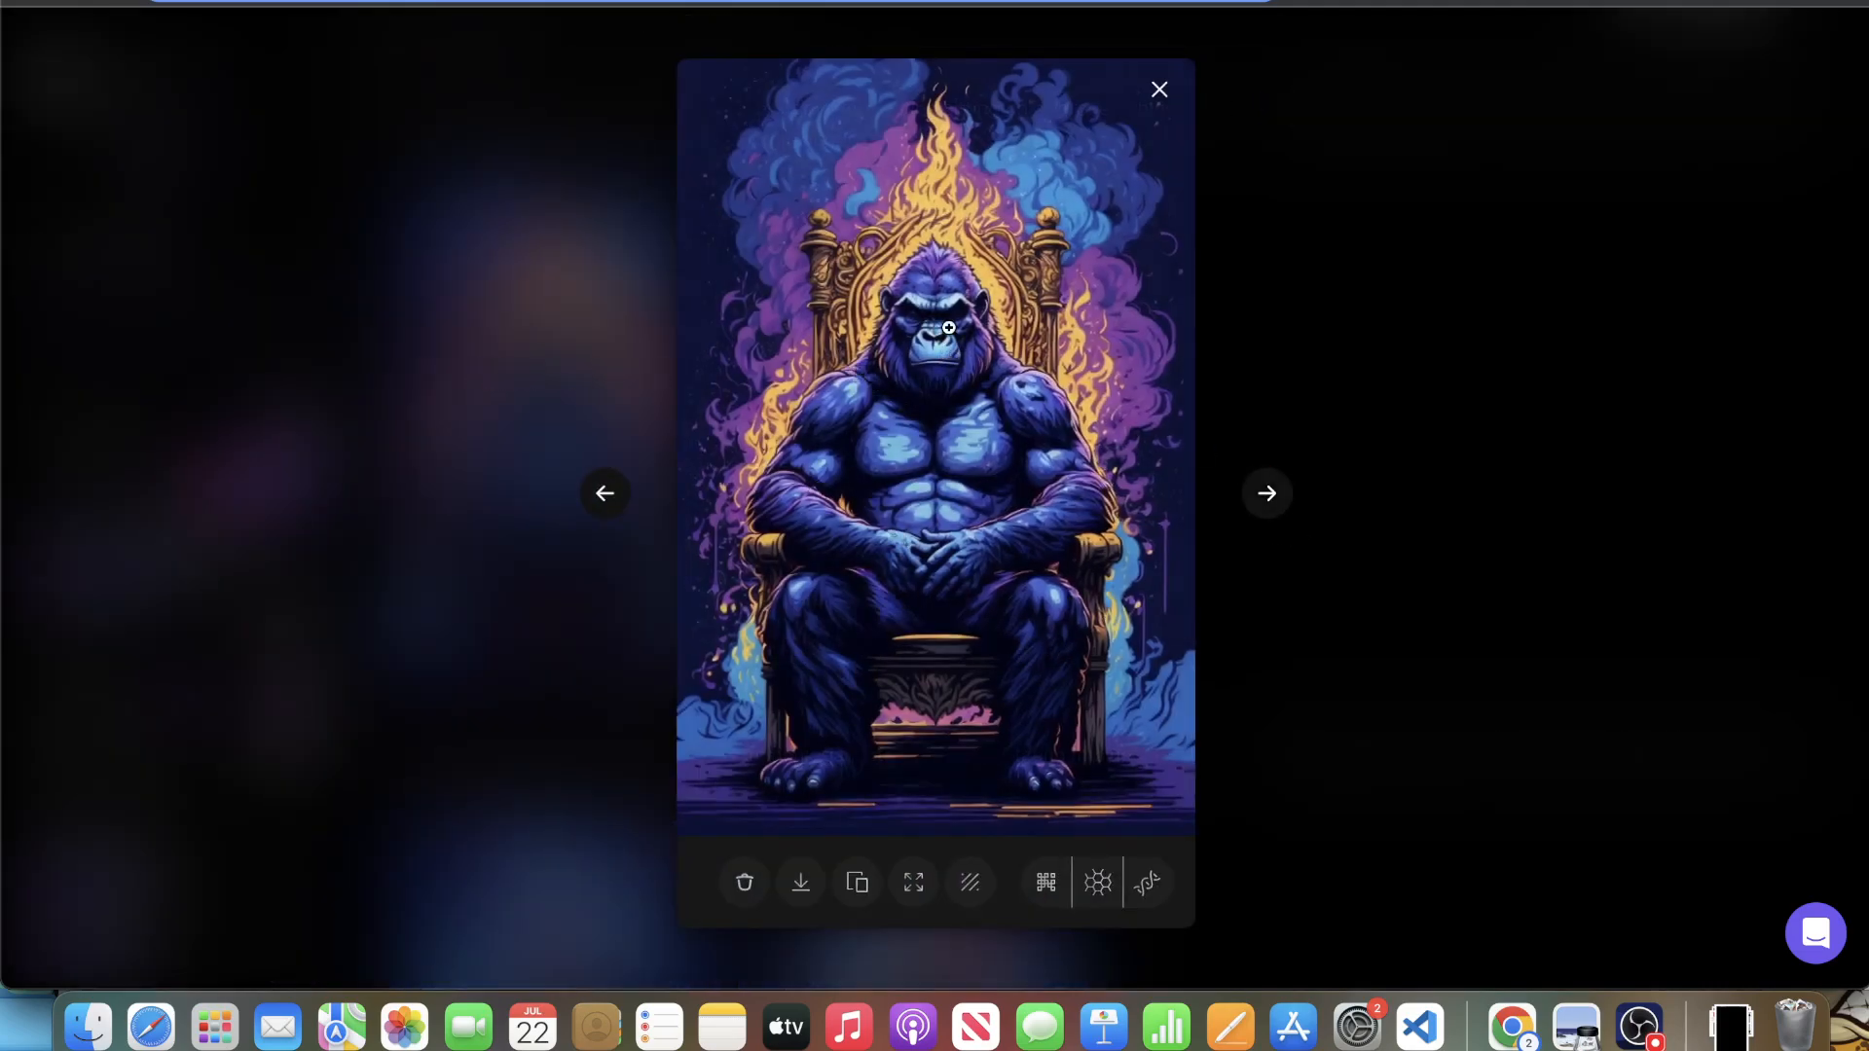
{"action": "left_click", "coordinate": [1681, 307]}
{"action": "left_click", "coordinate": [1041, 428]}
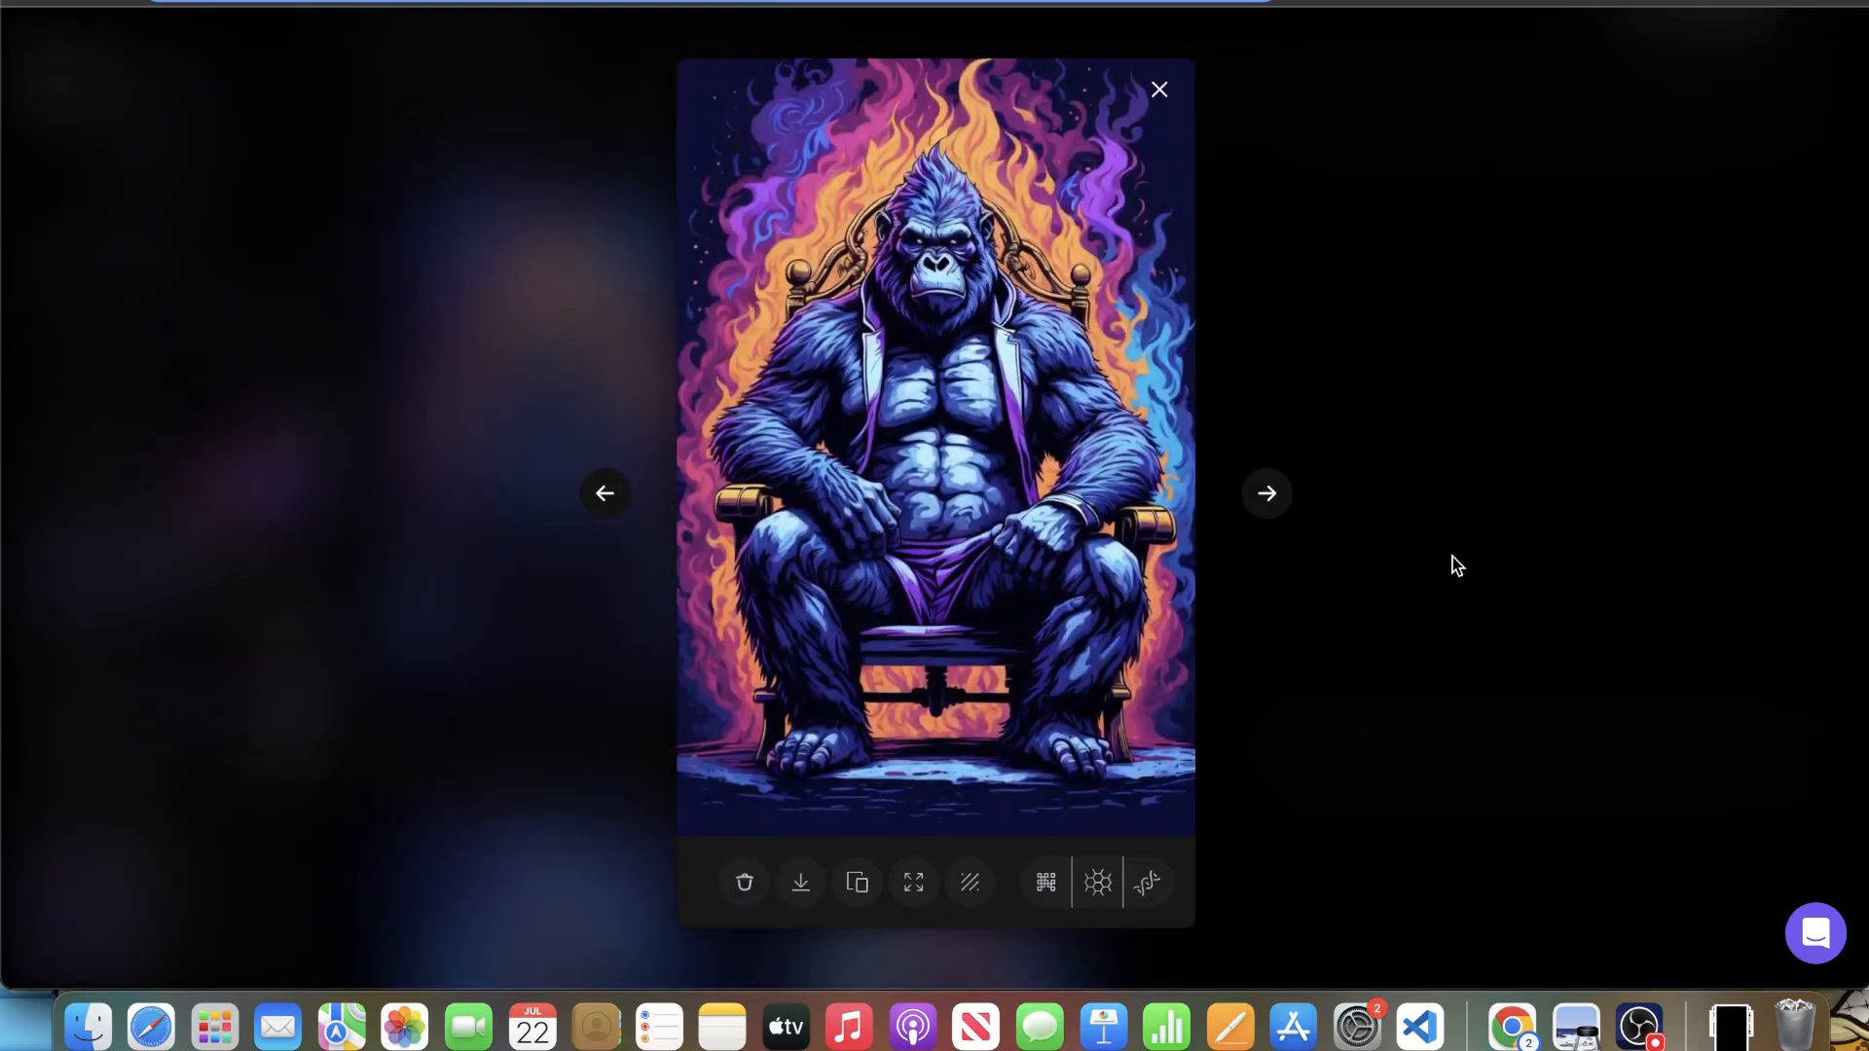
{"action": "left_click", "coordinate": [1460, 577]}
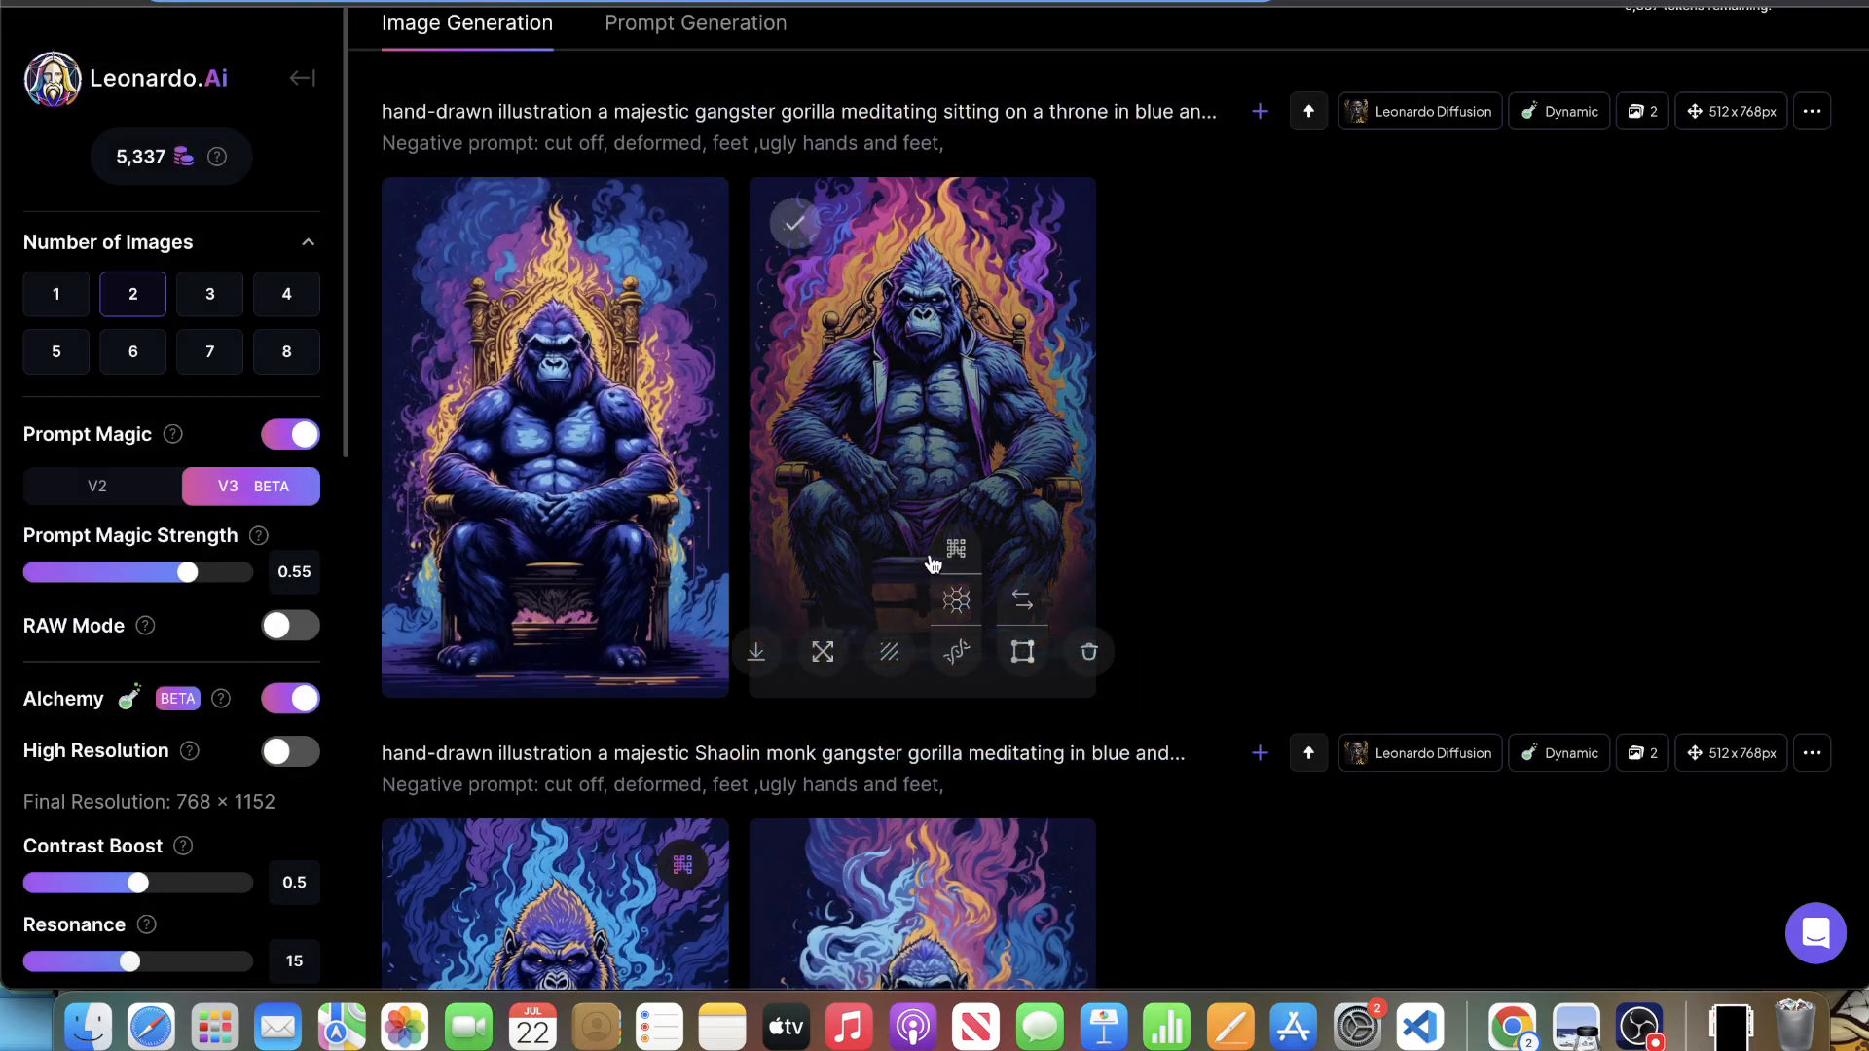
- Apply Creative Upscale to both throne gorilla images
{"action": "left_click", "coordinate": [938, 553]}
{"action": "left_click", "coordinate": [588, 550]}
{"action": "left_click", "coordinate": [463, 352]}
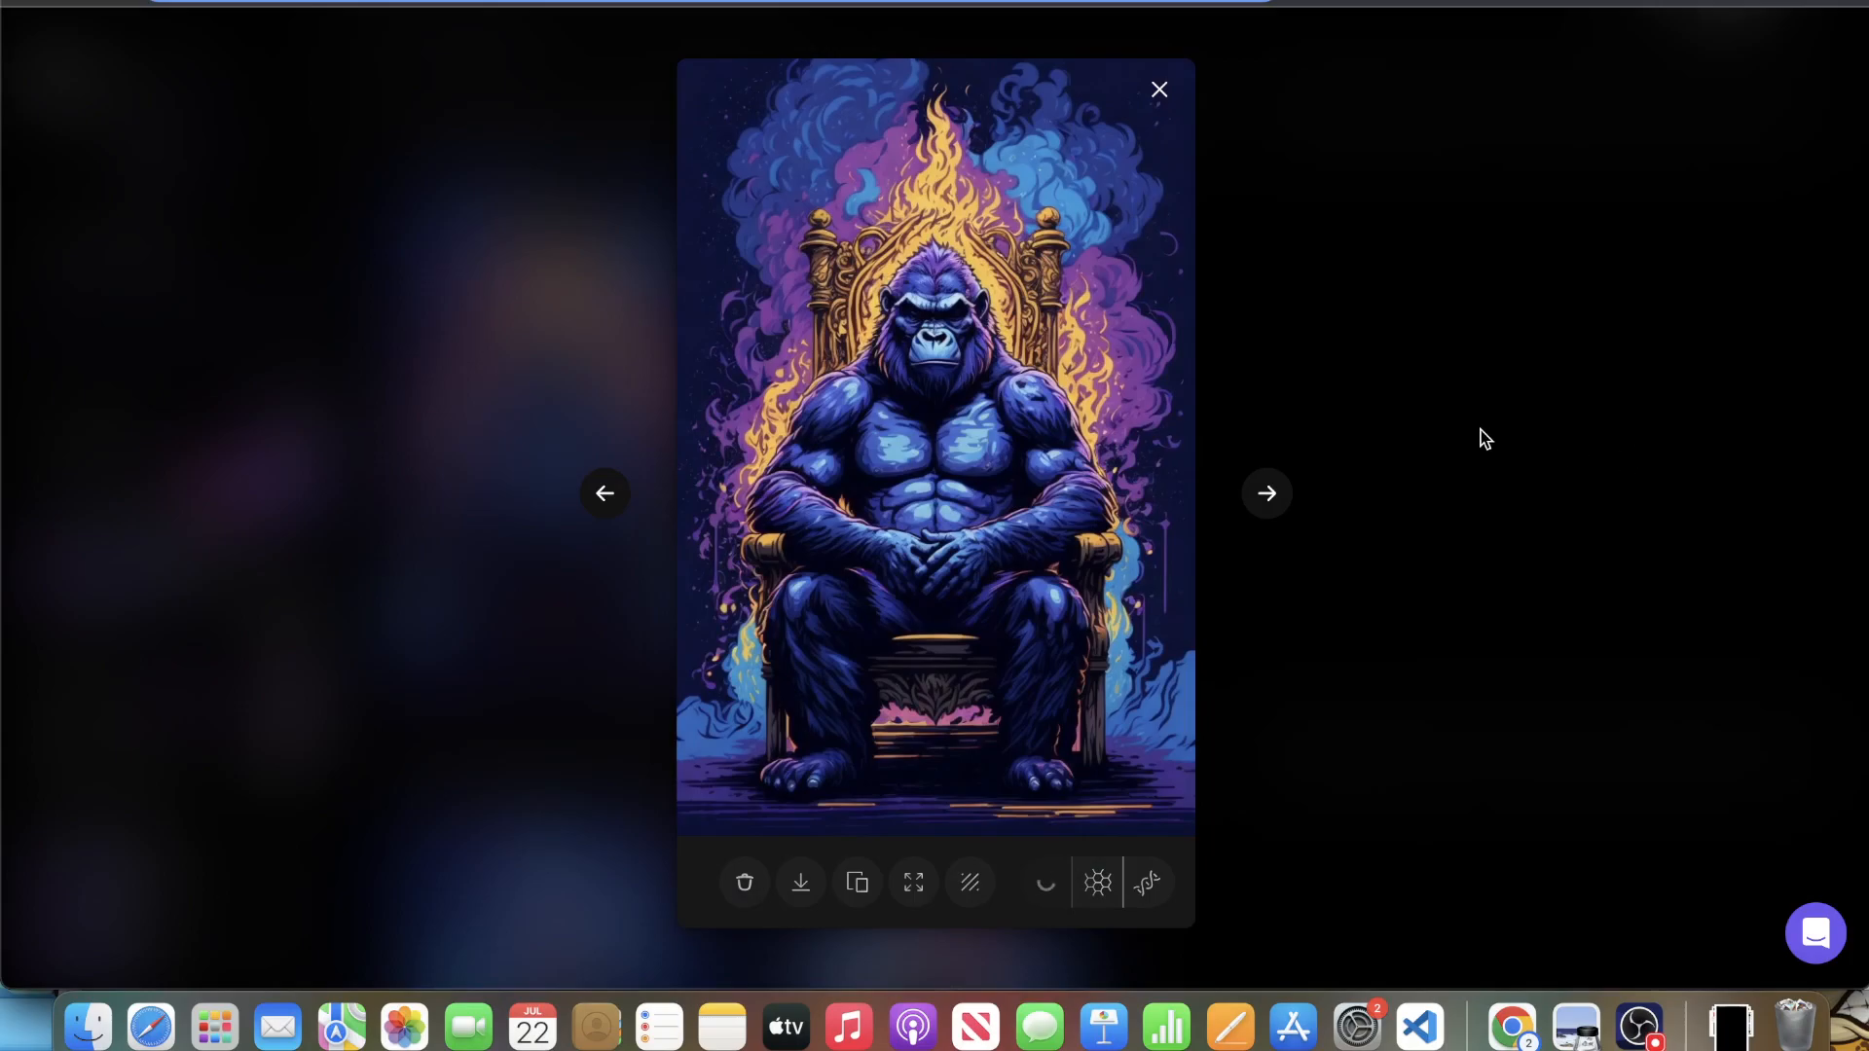
{"action": "left_click", "coordinate": [1413, 438]}
- Look back through the generations down to the karate pandas, and view the first upscaled throne gorilla enlarged
{"action": "scroll", "coordinate": [1554, 499], "scroll_direction": "down", "scroll_amount": 20}
{"action": "scroll", "coordinate": [1522, 500], "scroll_direction": "down", "scroll_amount": 20}
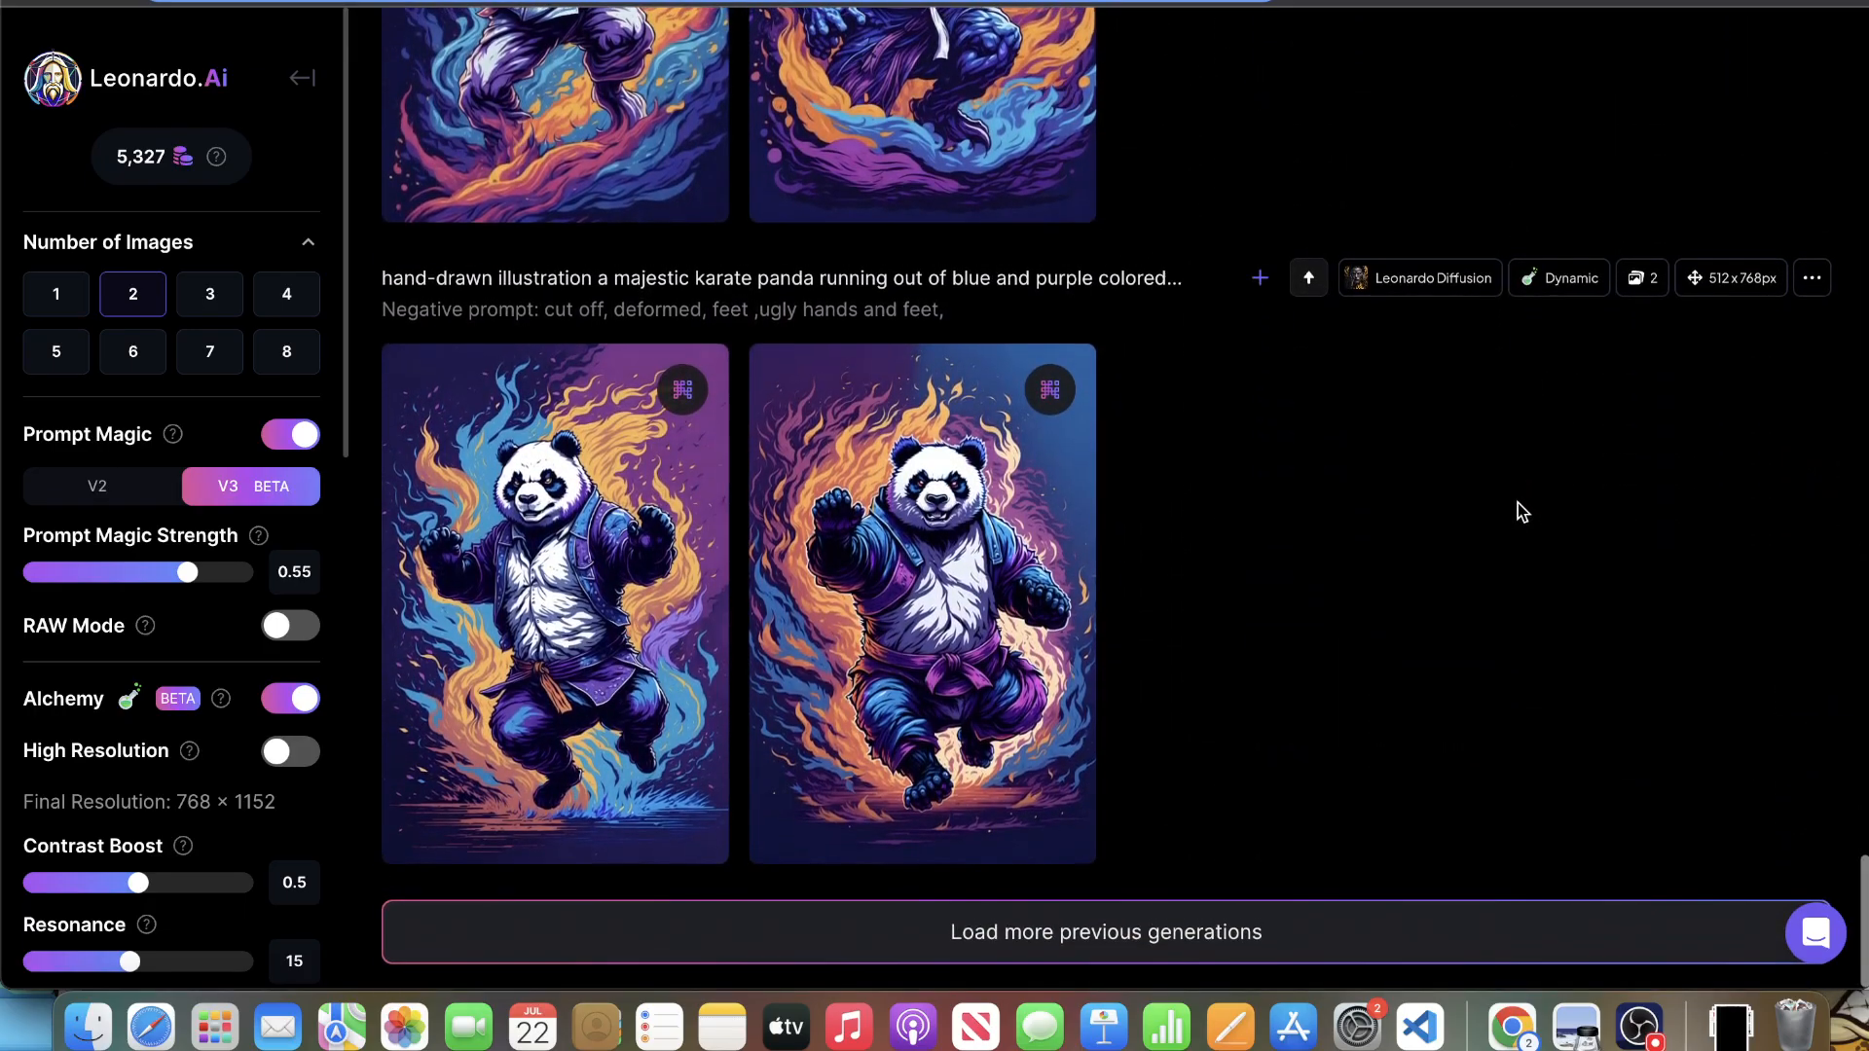
{"action": "scroll", "coordinate": [1509, 623], "scroll_direction": "up", "scroll_amount": 20}
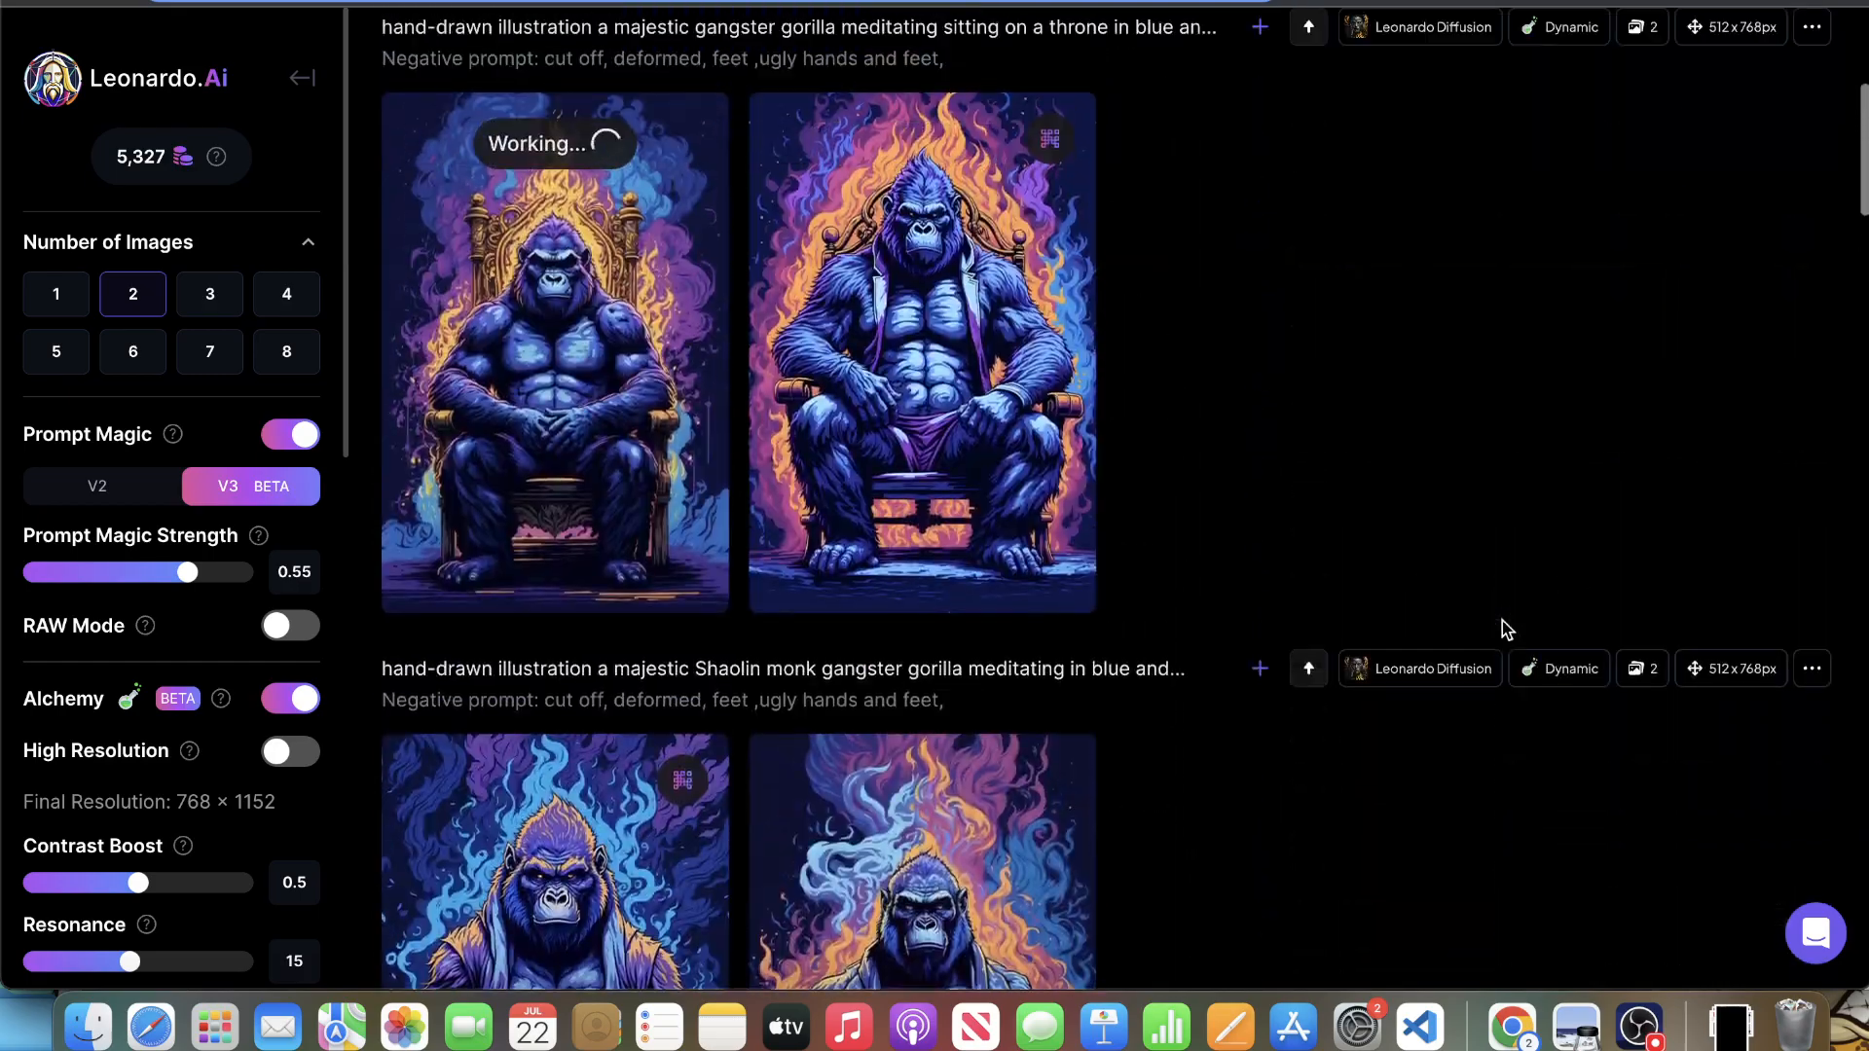
{"action": "scroll", "coordinate": [1494, 623], "scroll_direction": "up", "scroll_amount": 3}
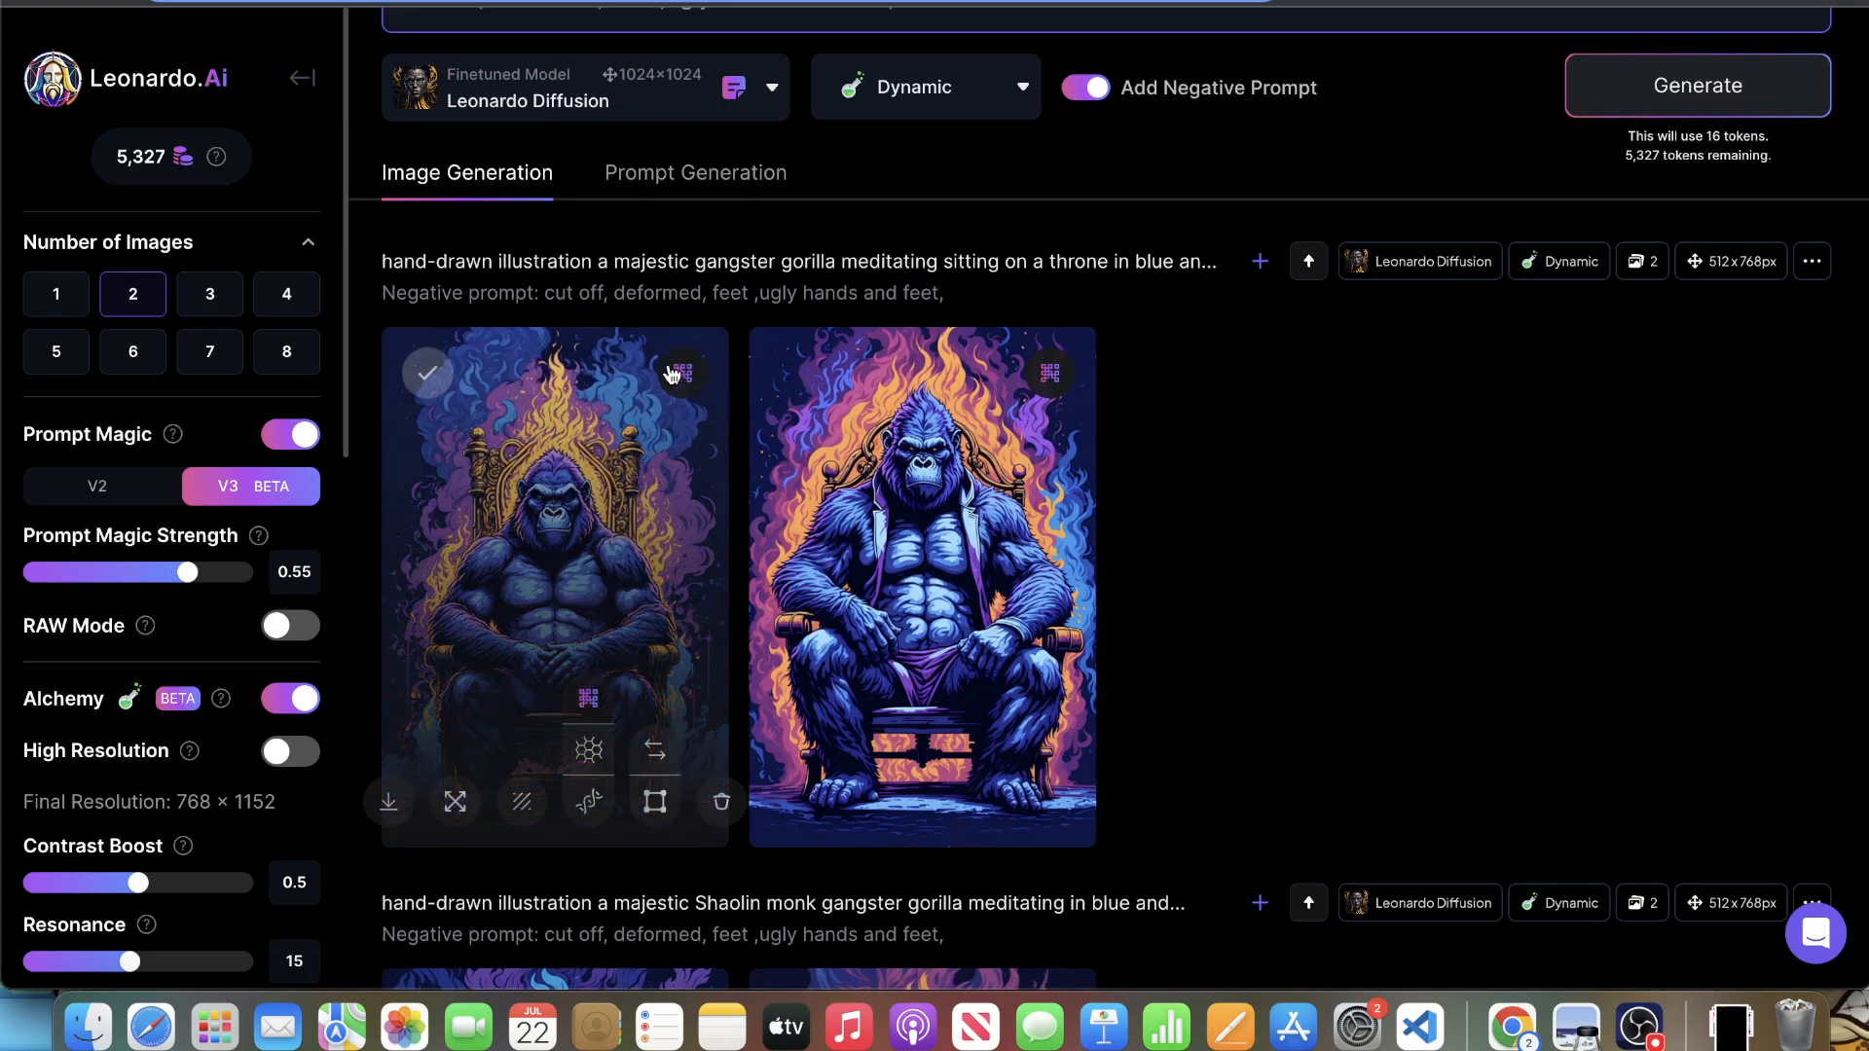
{"action": "left_click", "coordinate": [568, 528]}
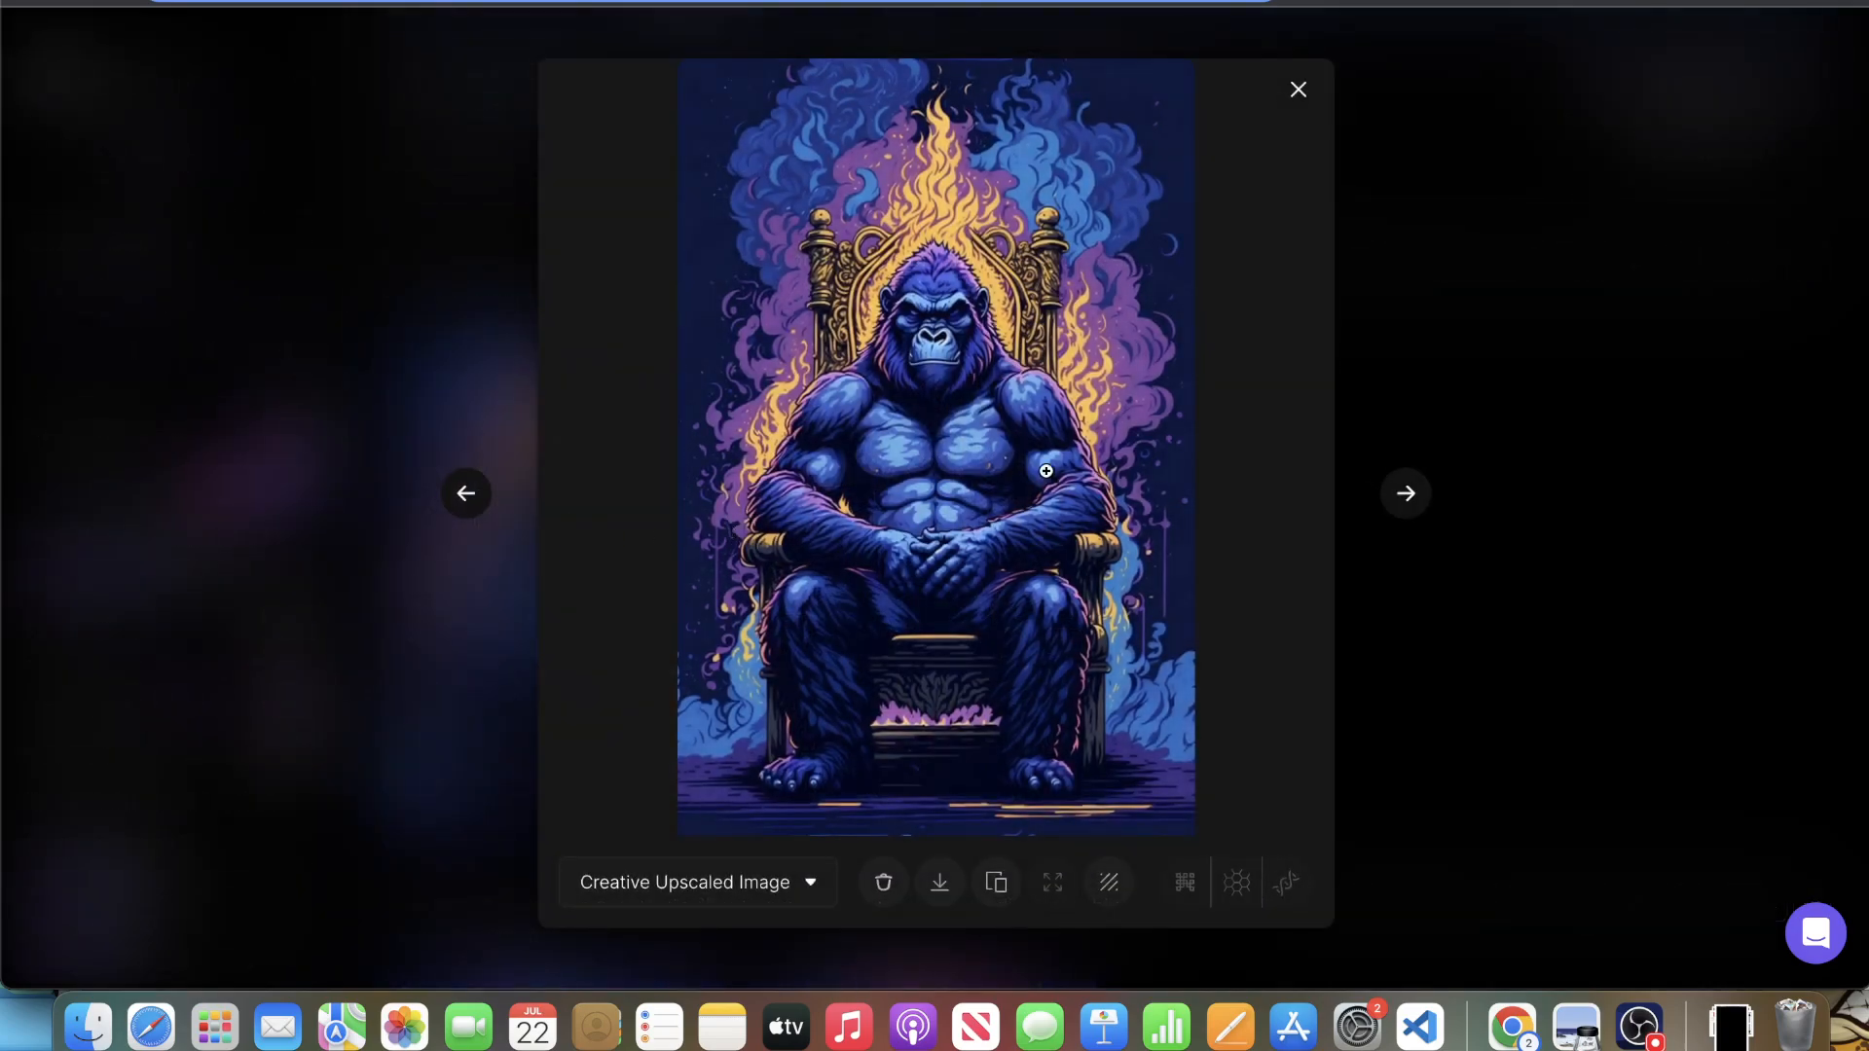
{"action": "left_click", "coordinate": [1466, 367]}
- Replace "gorilla" with "santa claus" in the prompt, and generate two images
{"action": "scroll", "coordinate": [1117, 358], "scroll_direction": "up", "scroll_amount": 3}
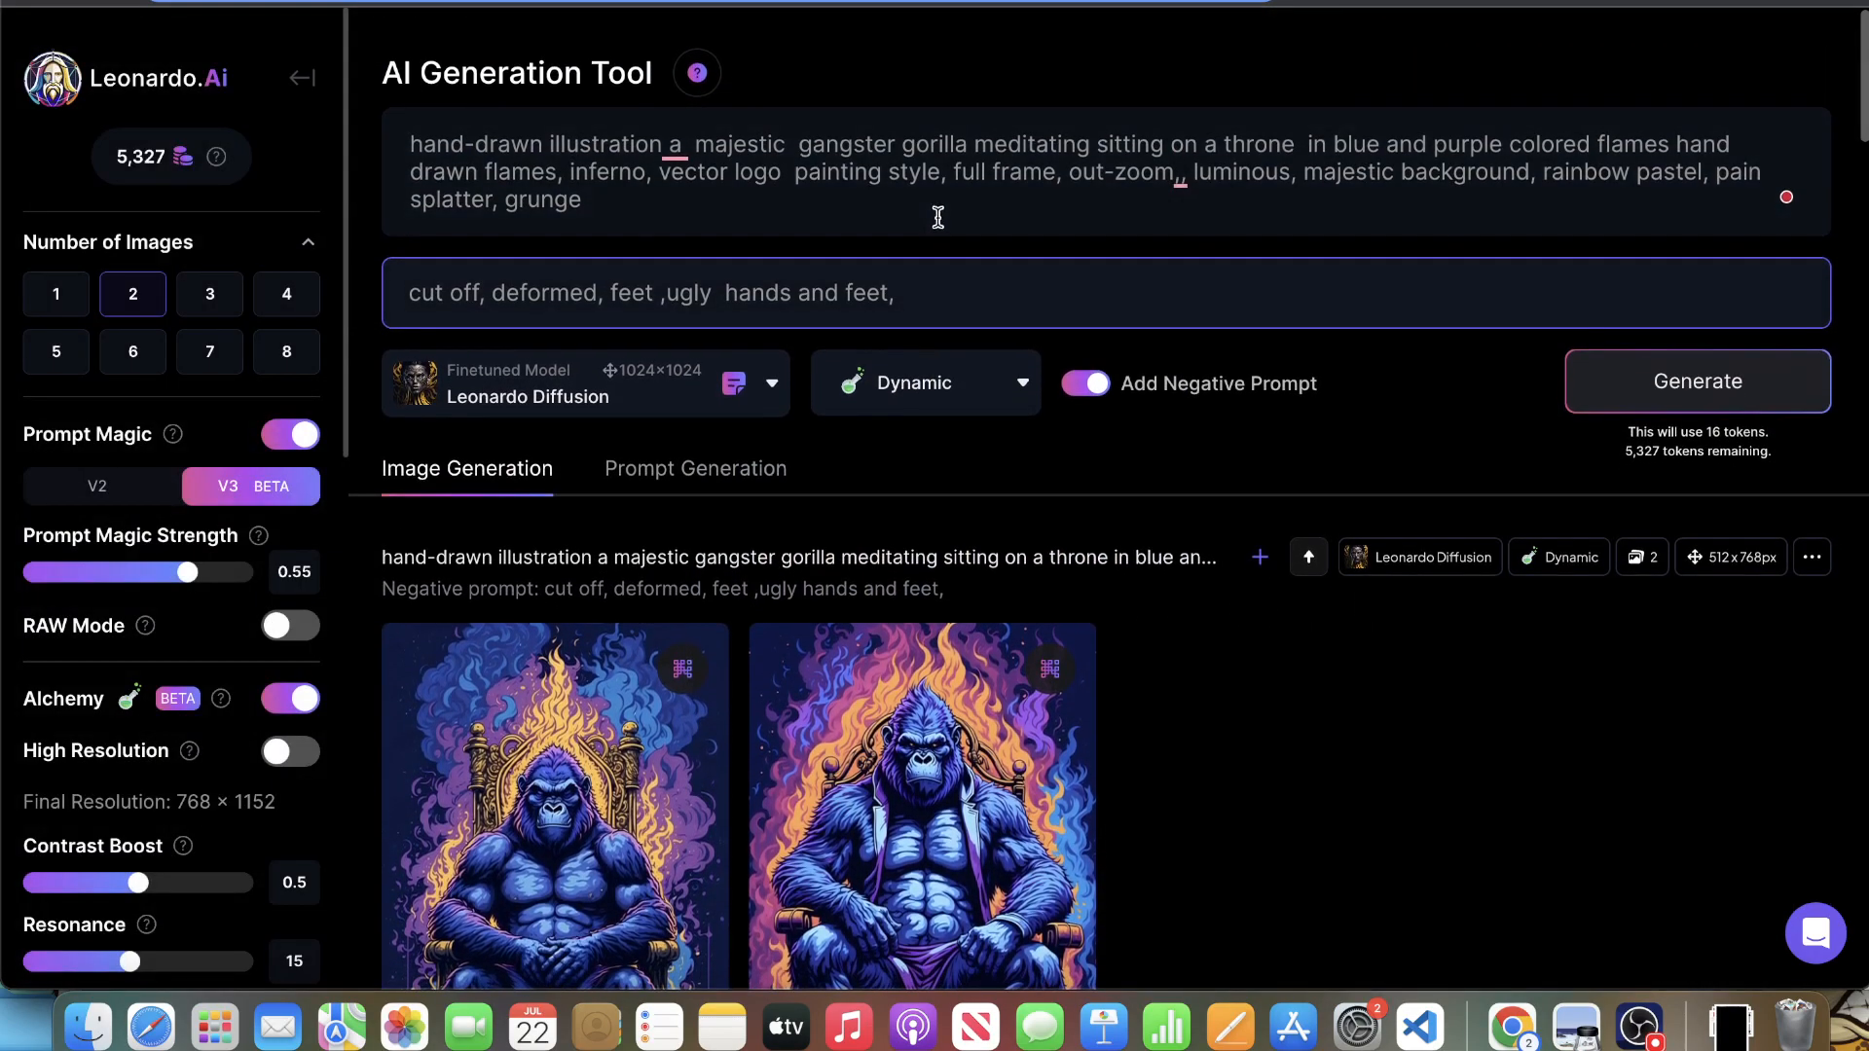
{"action": "double_click", "coordinate": [929, 143]}
{"action": "type", "text": "sa"}
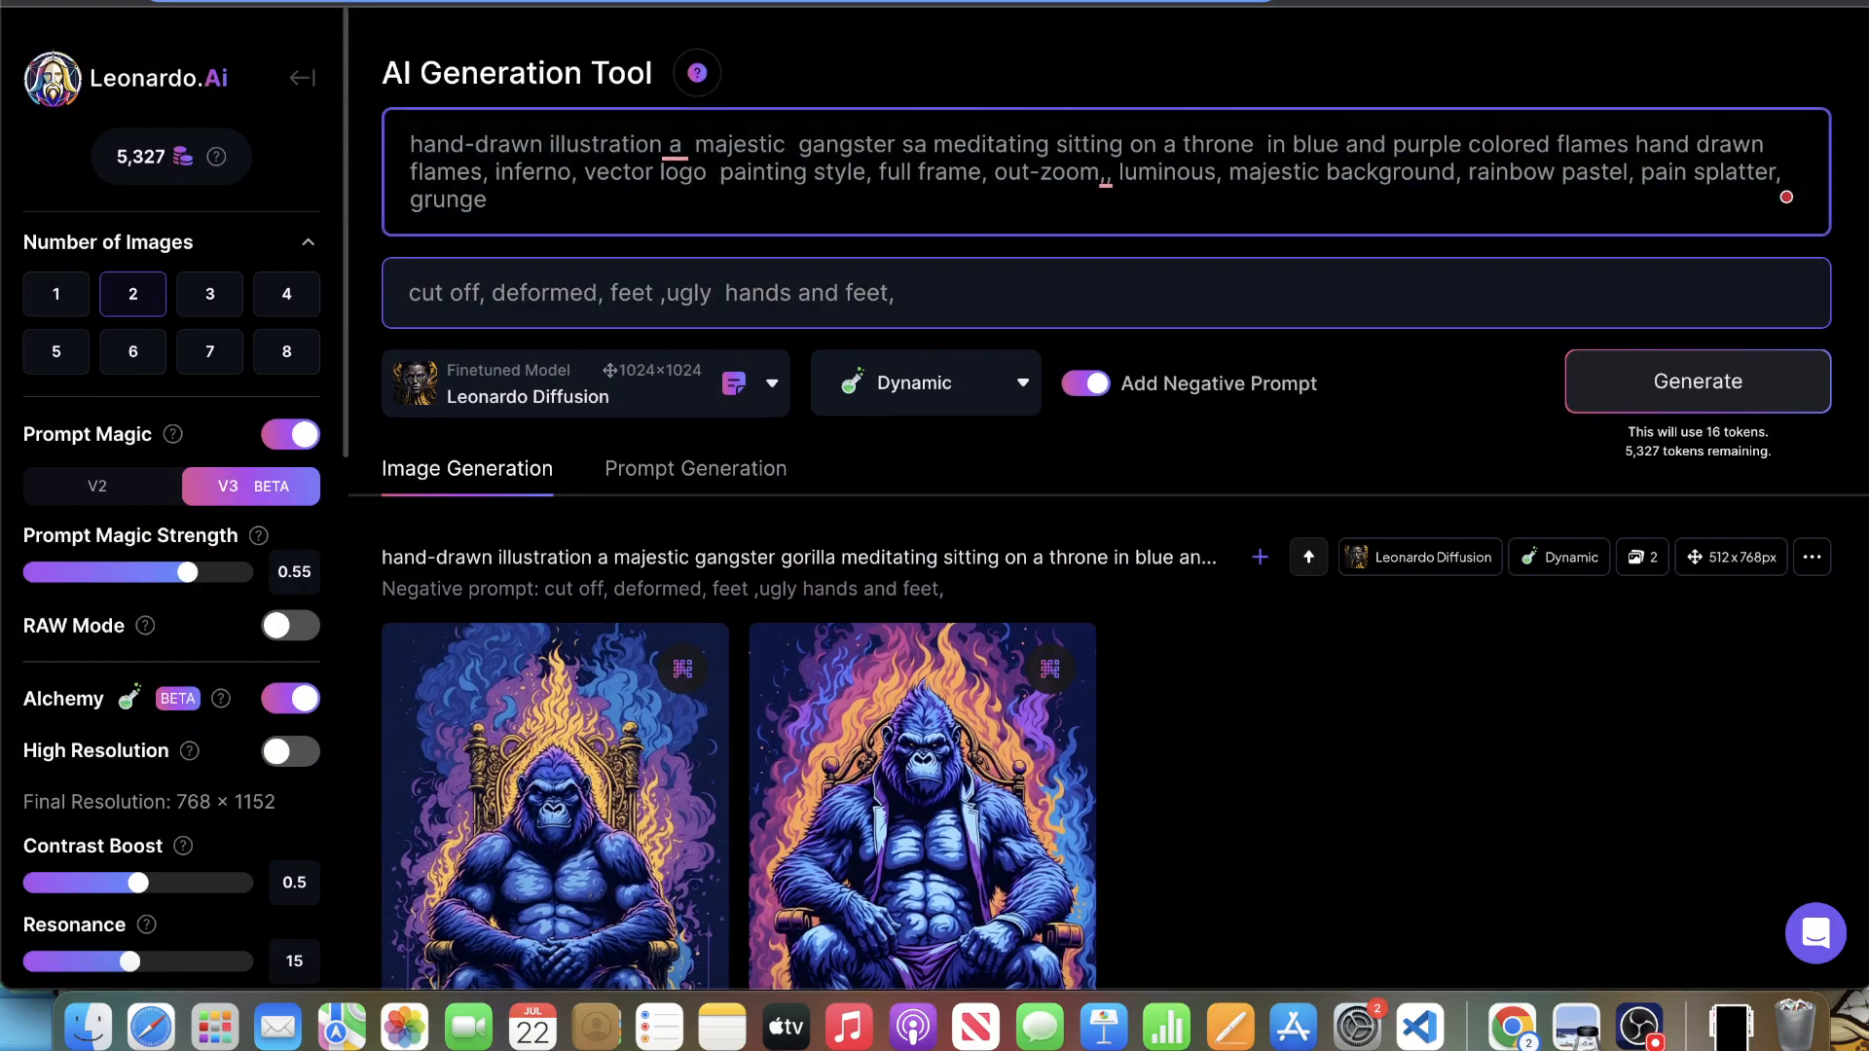
{"action": "type", "text": "nta cla"}
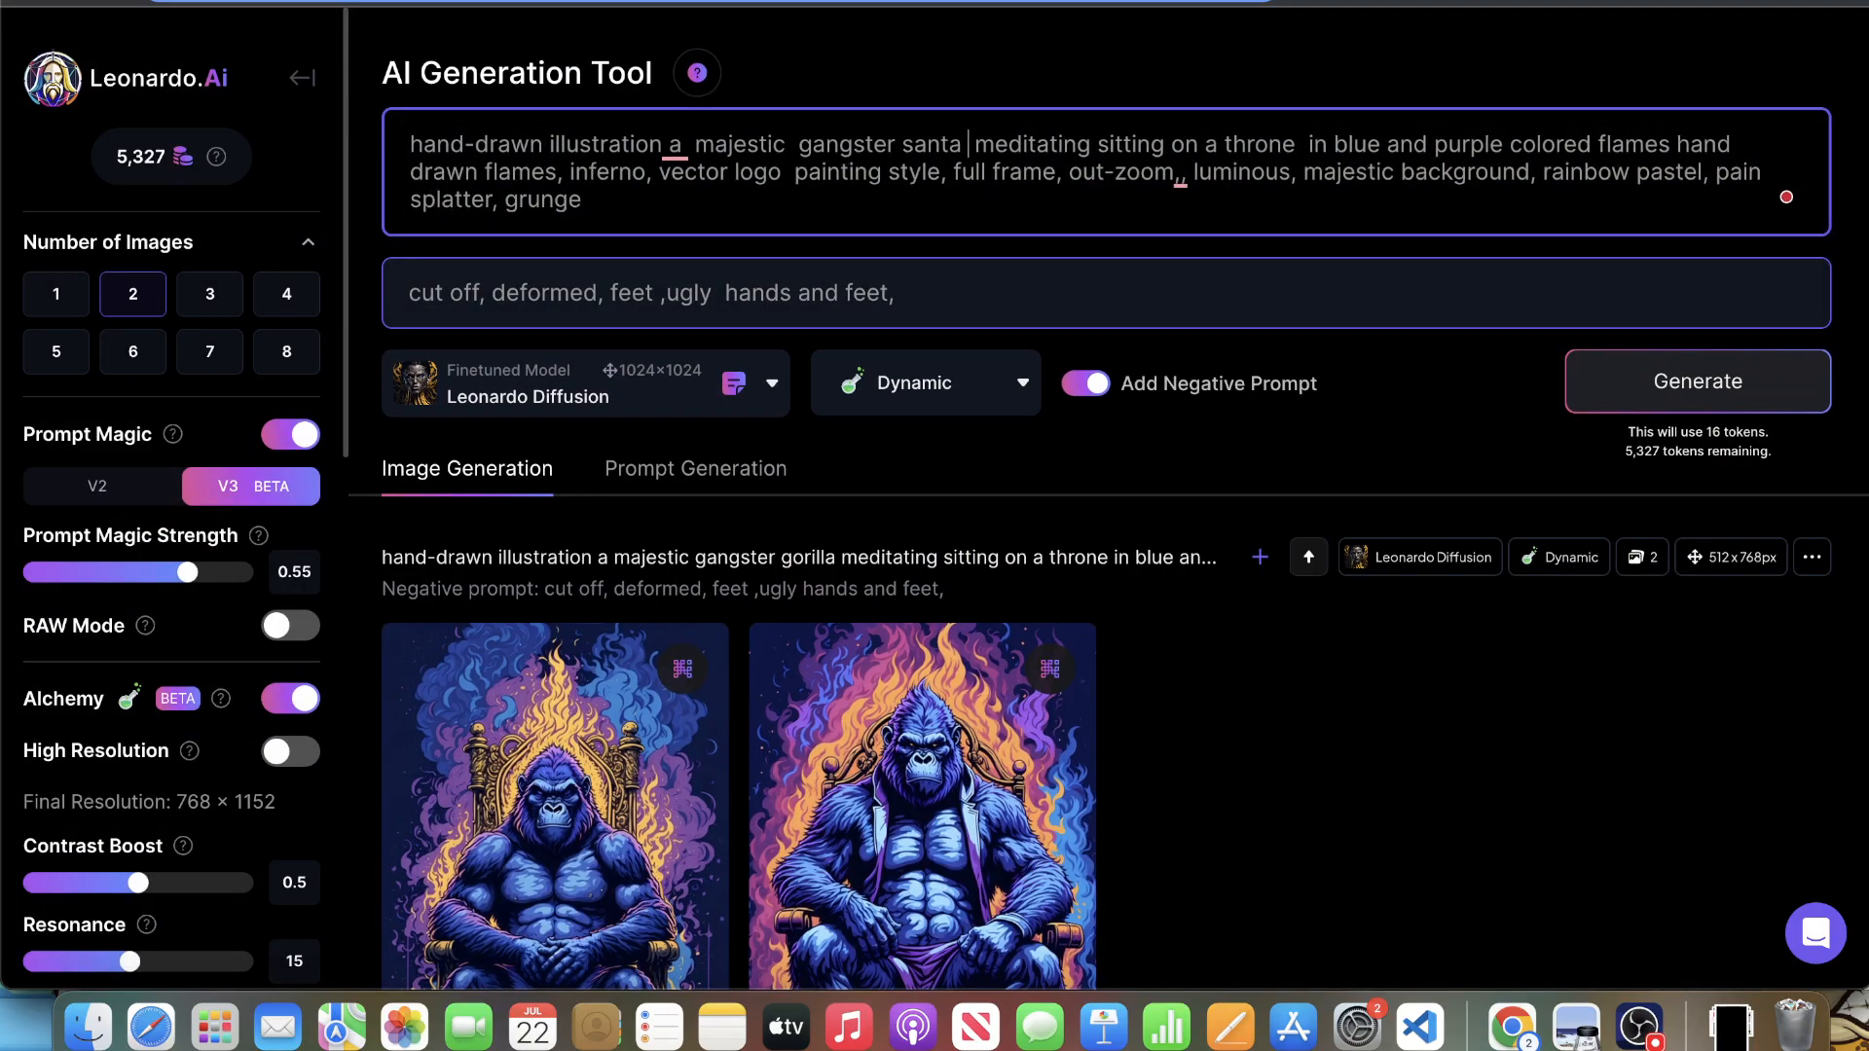
{"action": "type", "text": "us"}
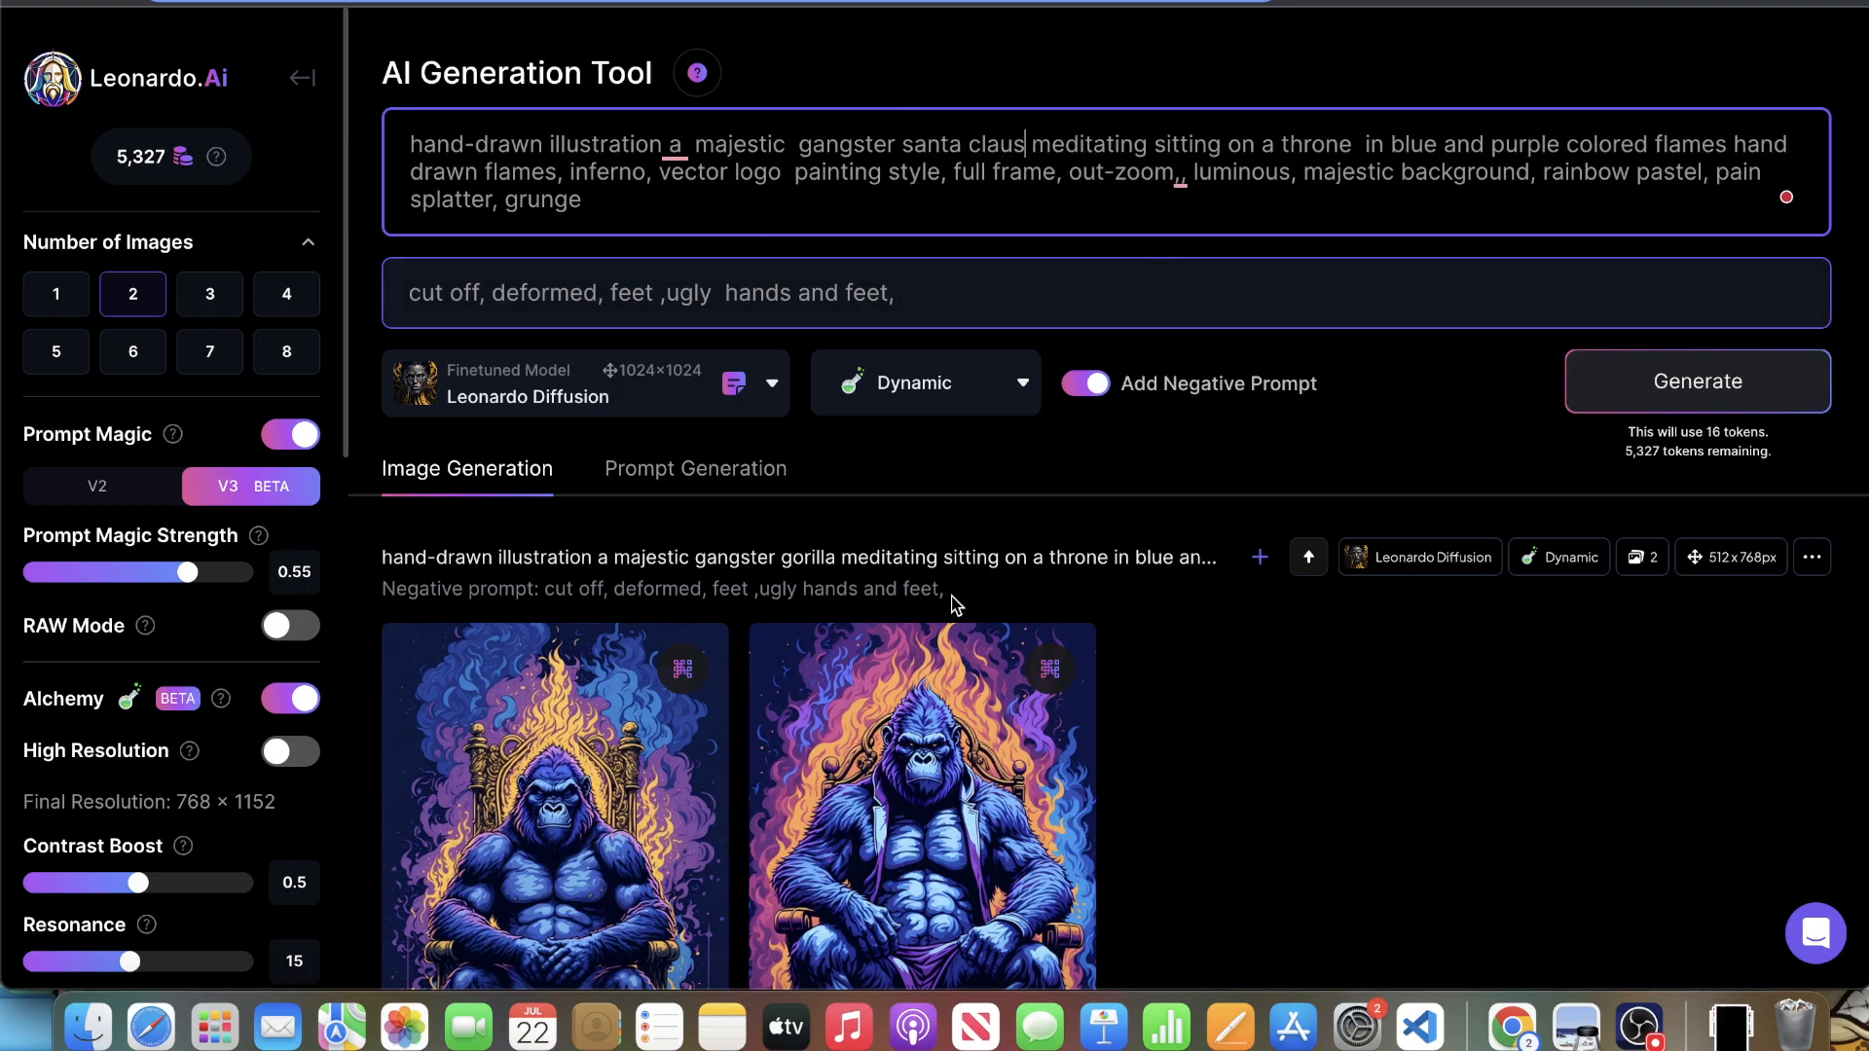
{"action": "double_click", "coordinate": [738, 144]}
{"action": "left_click", "coordinate": [1698, 381]}
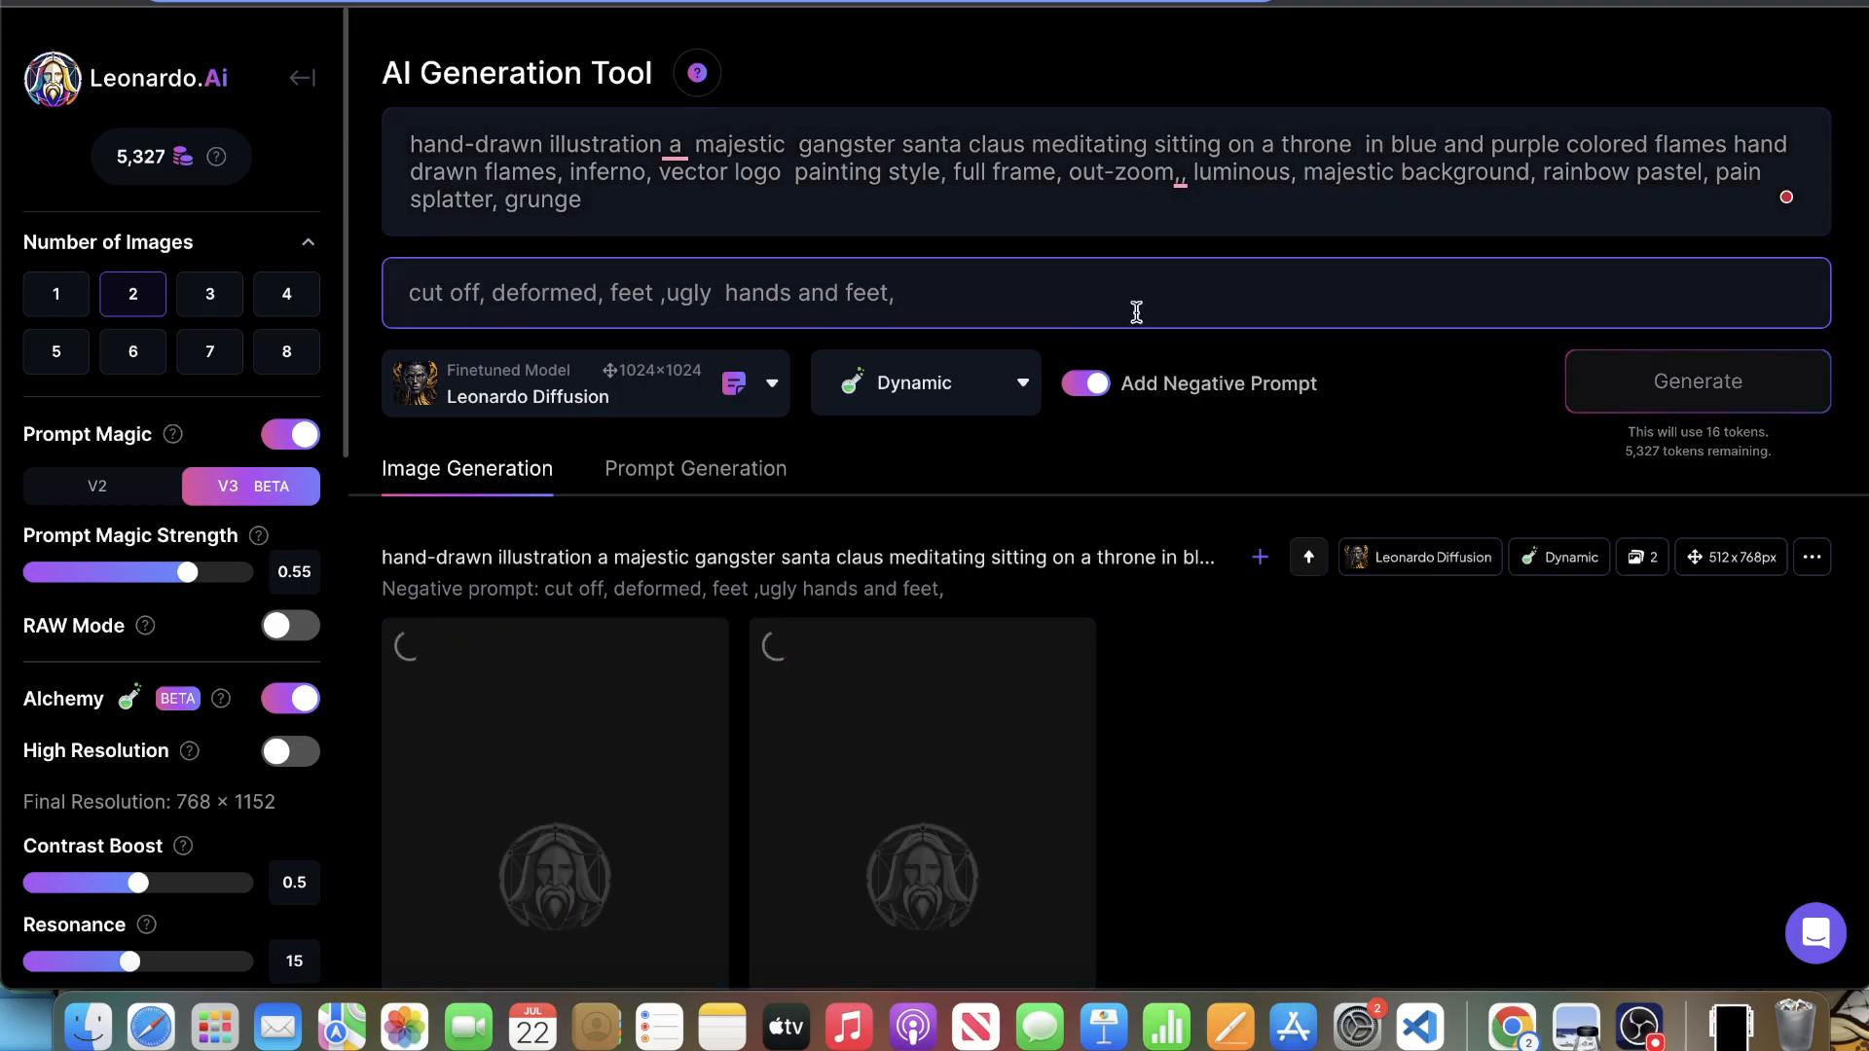
- Remove "majestic" from the prompt, and generate two more santa claus images
{"action": "double_click", "coordinate": [750, 148]}
{"action": "key", "text": "BackSpace"}
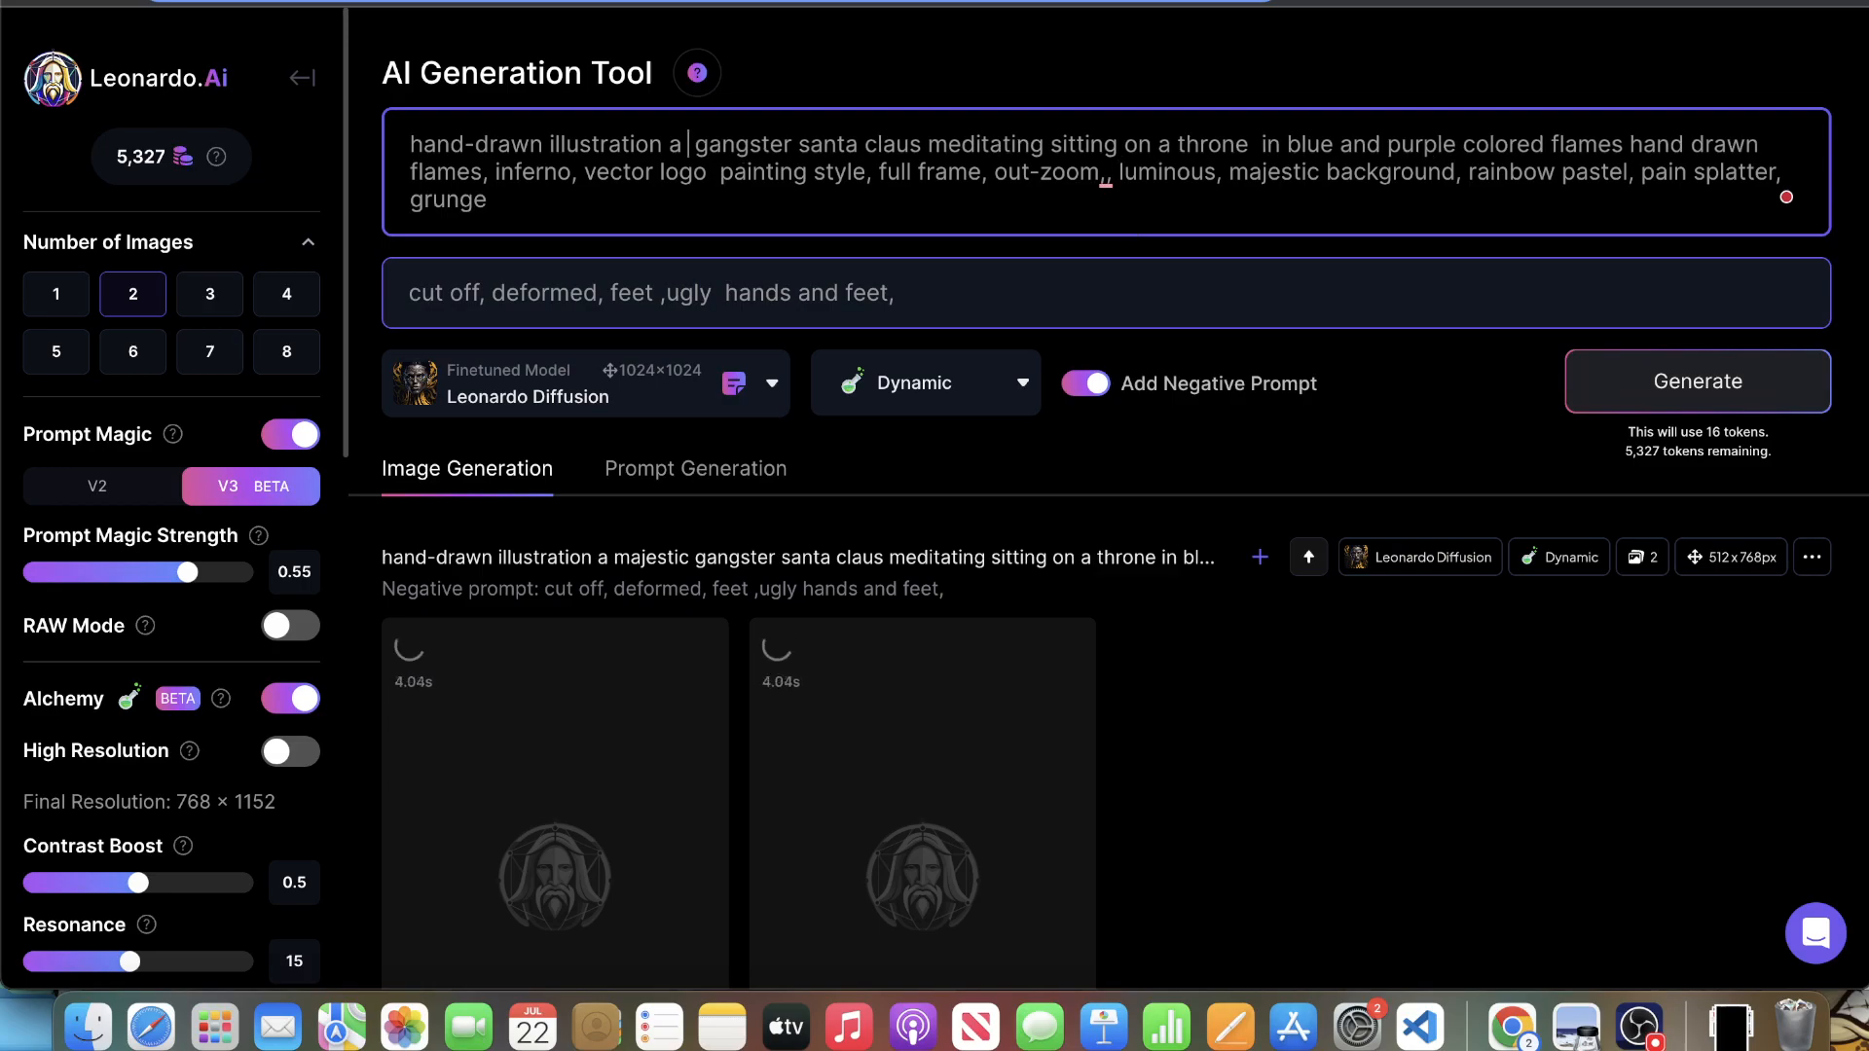
{"action": "left_click", "coordinate": [1676, 388]}
{"action": "scroll", "coordinate": [1088, 569], "scroll_direction": "down", "scroll_amount": 3}
{"action": "scroll", "coordinate": [1081, 565], "scroll_direction": "down", "scroll_amount": 6}
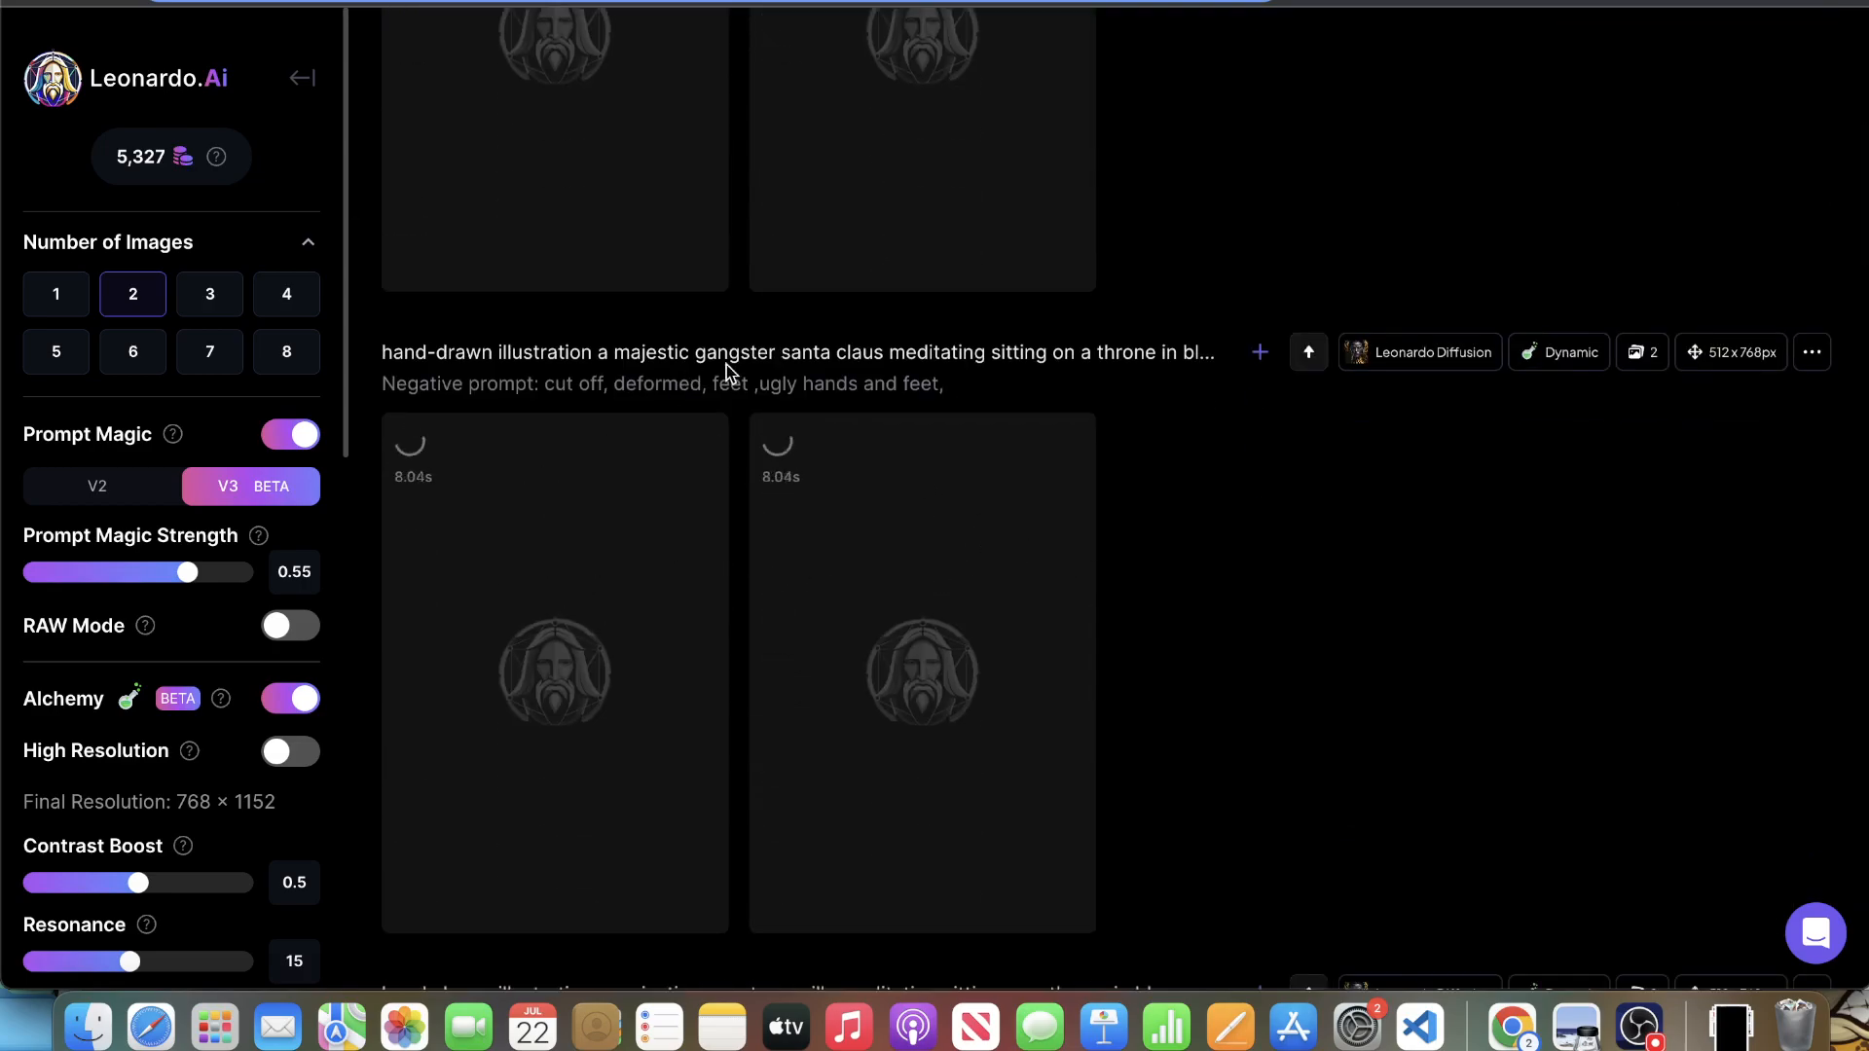
{"action": "scroll", "coordinate": [823, 418], "scroll_direction": "up", "scroll_amount": 4}
{"action": "scroll", "coordinate": [822, 470], "scroll_direction": "up", "scroll_amount": 2}
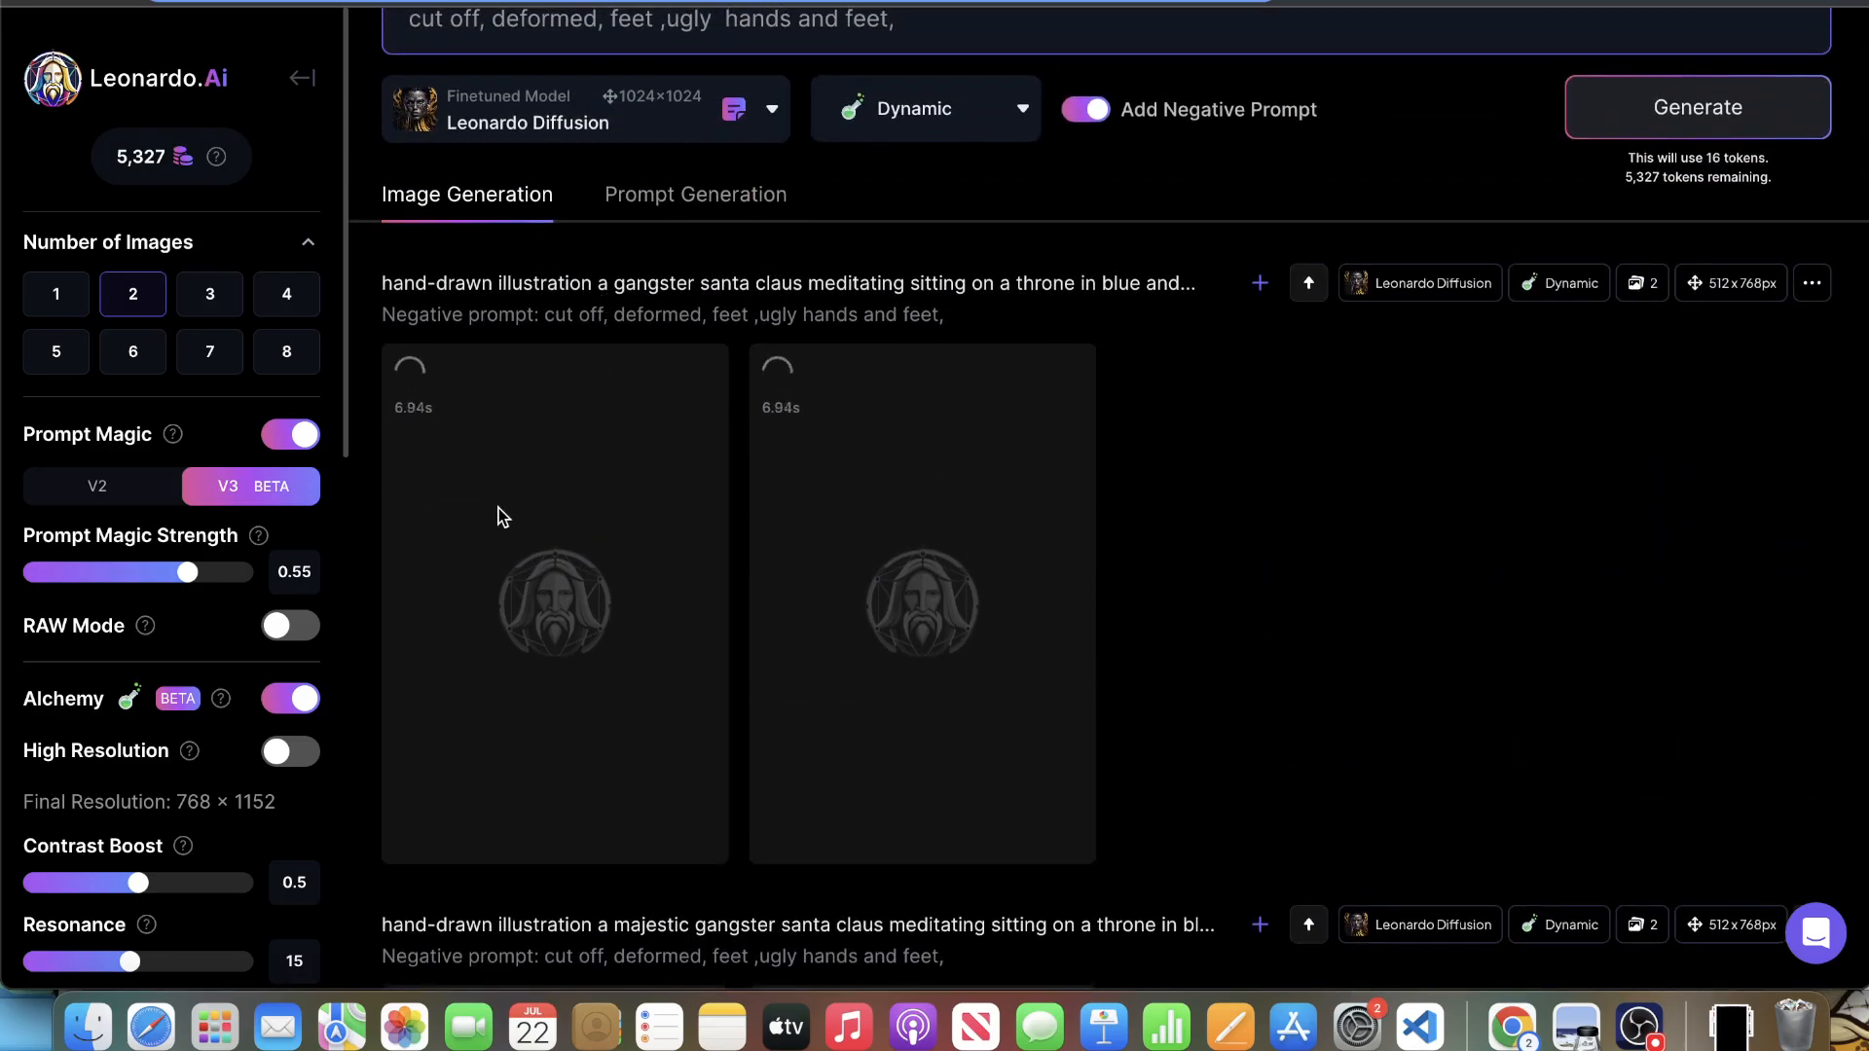
{"action": "scroll", "coordinate": [954, 593], "scroll_direction": "down", "scroll_amount": 1}
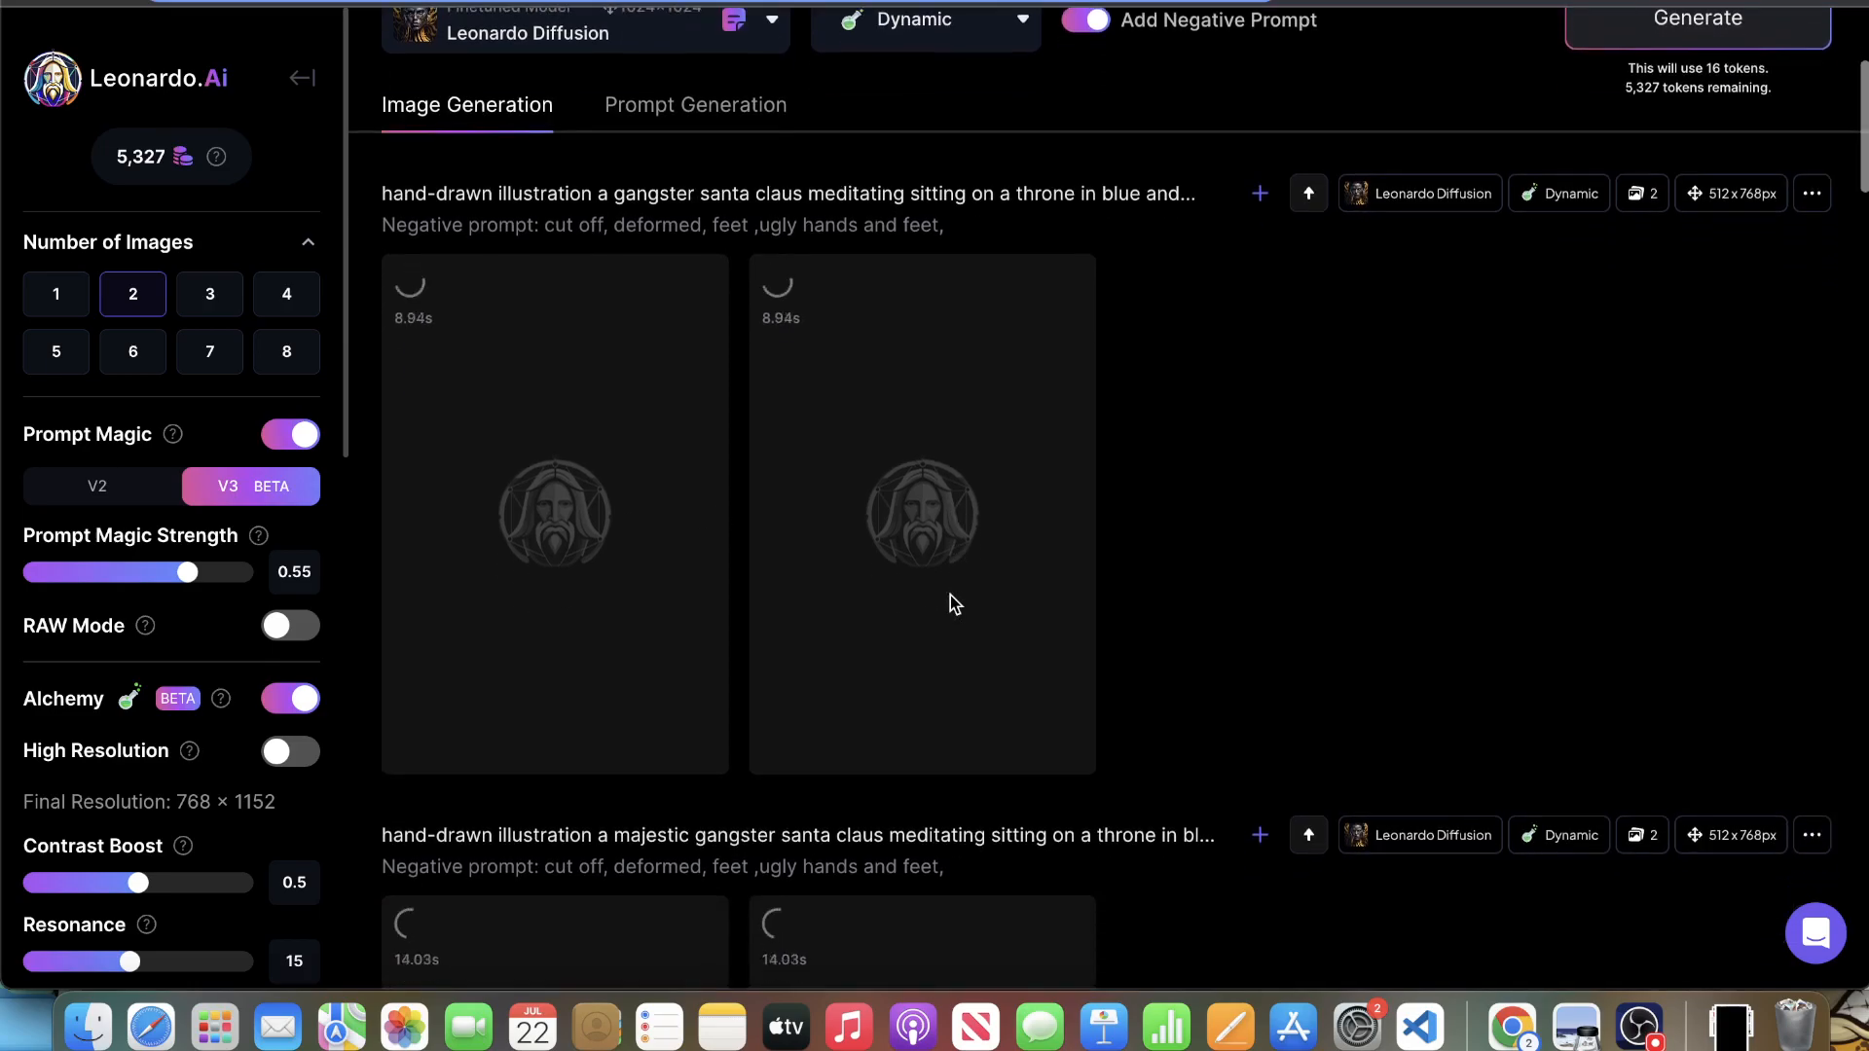
{"action": "scroll", "coordinate": [946, 599], "scroll_direction": "up", "scroll_amount": 3}
{"action": "left_click", "coordinate": [1022, 260]}
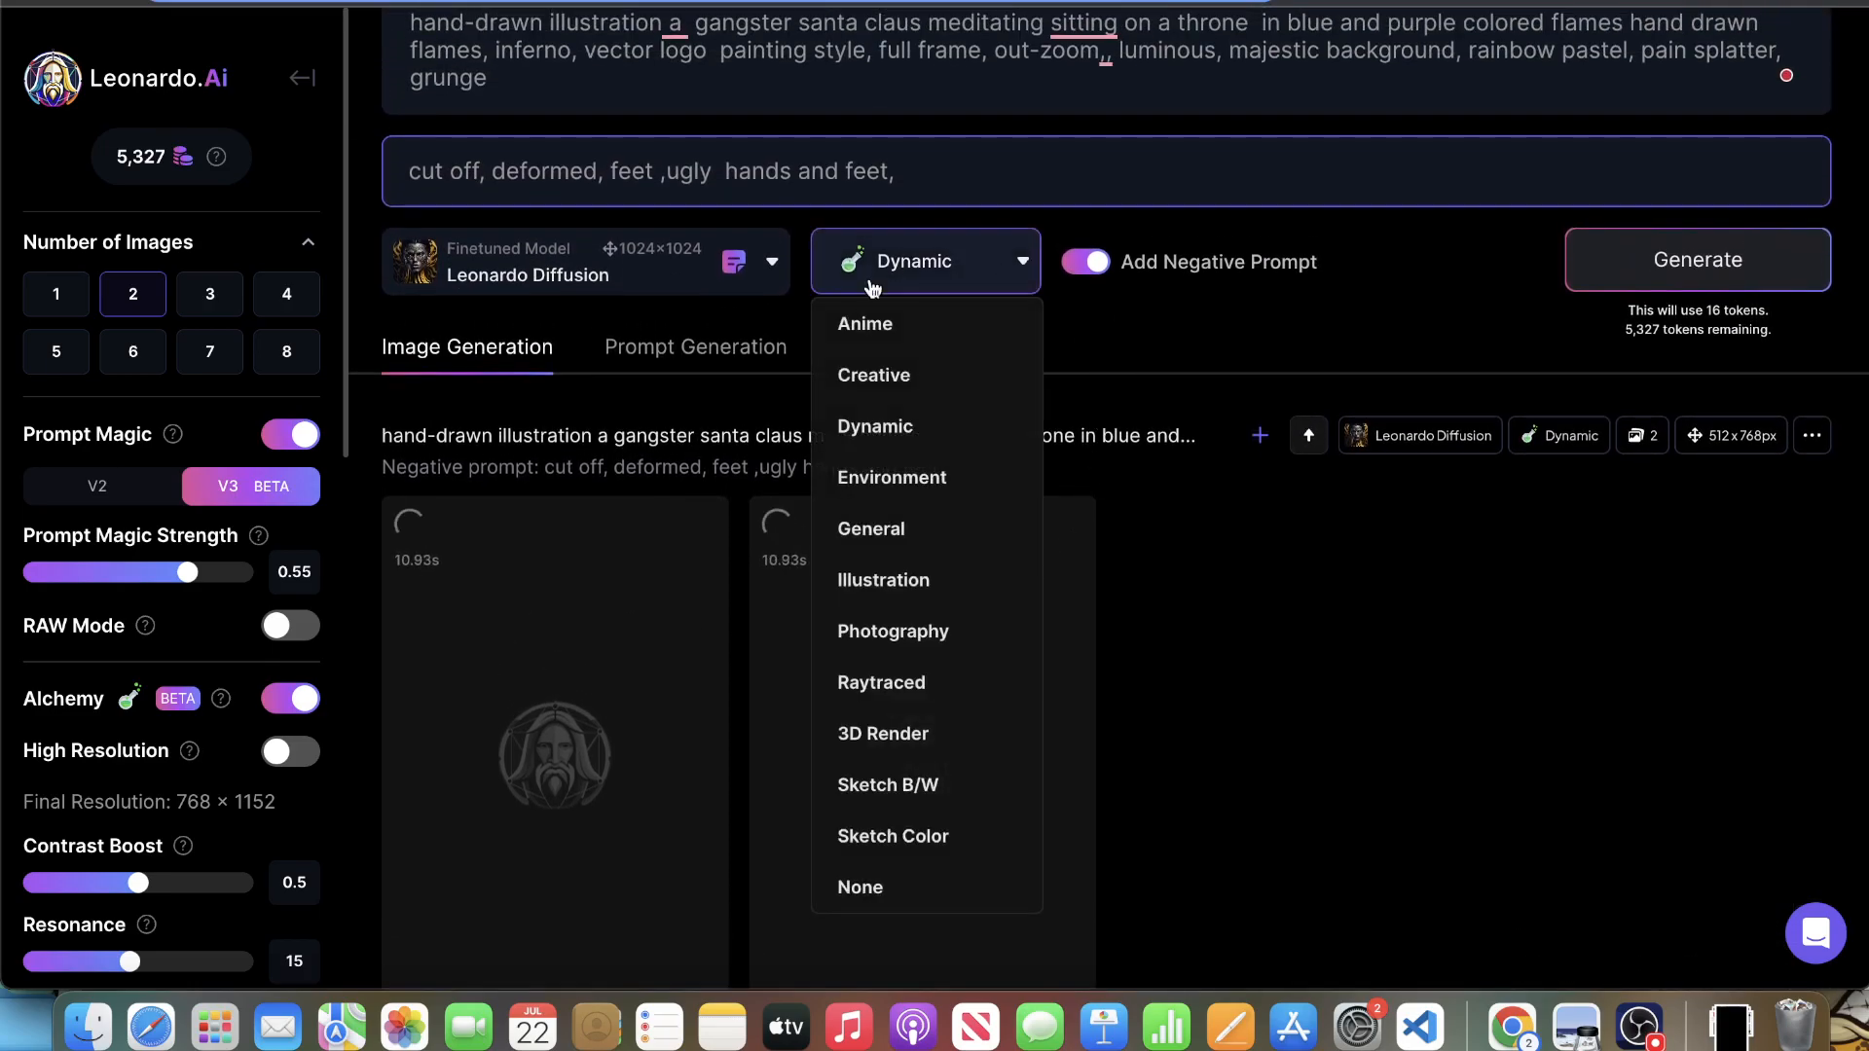
{"action": "left_click", "coordinate": [1251, 306]}
{"action": "scroll", "coordinate": [721, 370], "scroll_direction": "down", "scroll_amount": 8}
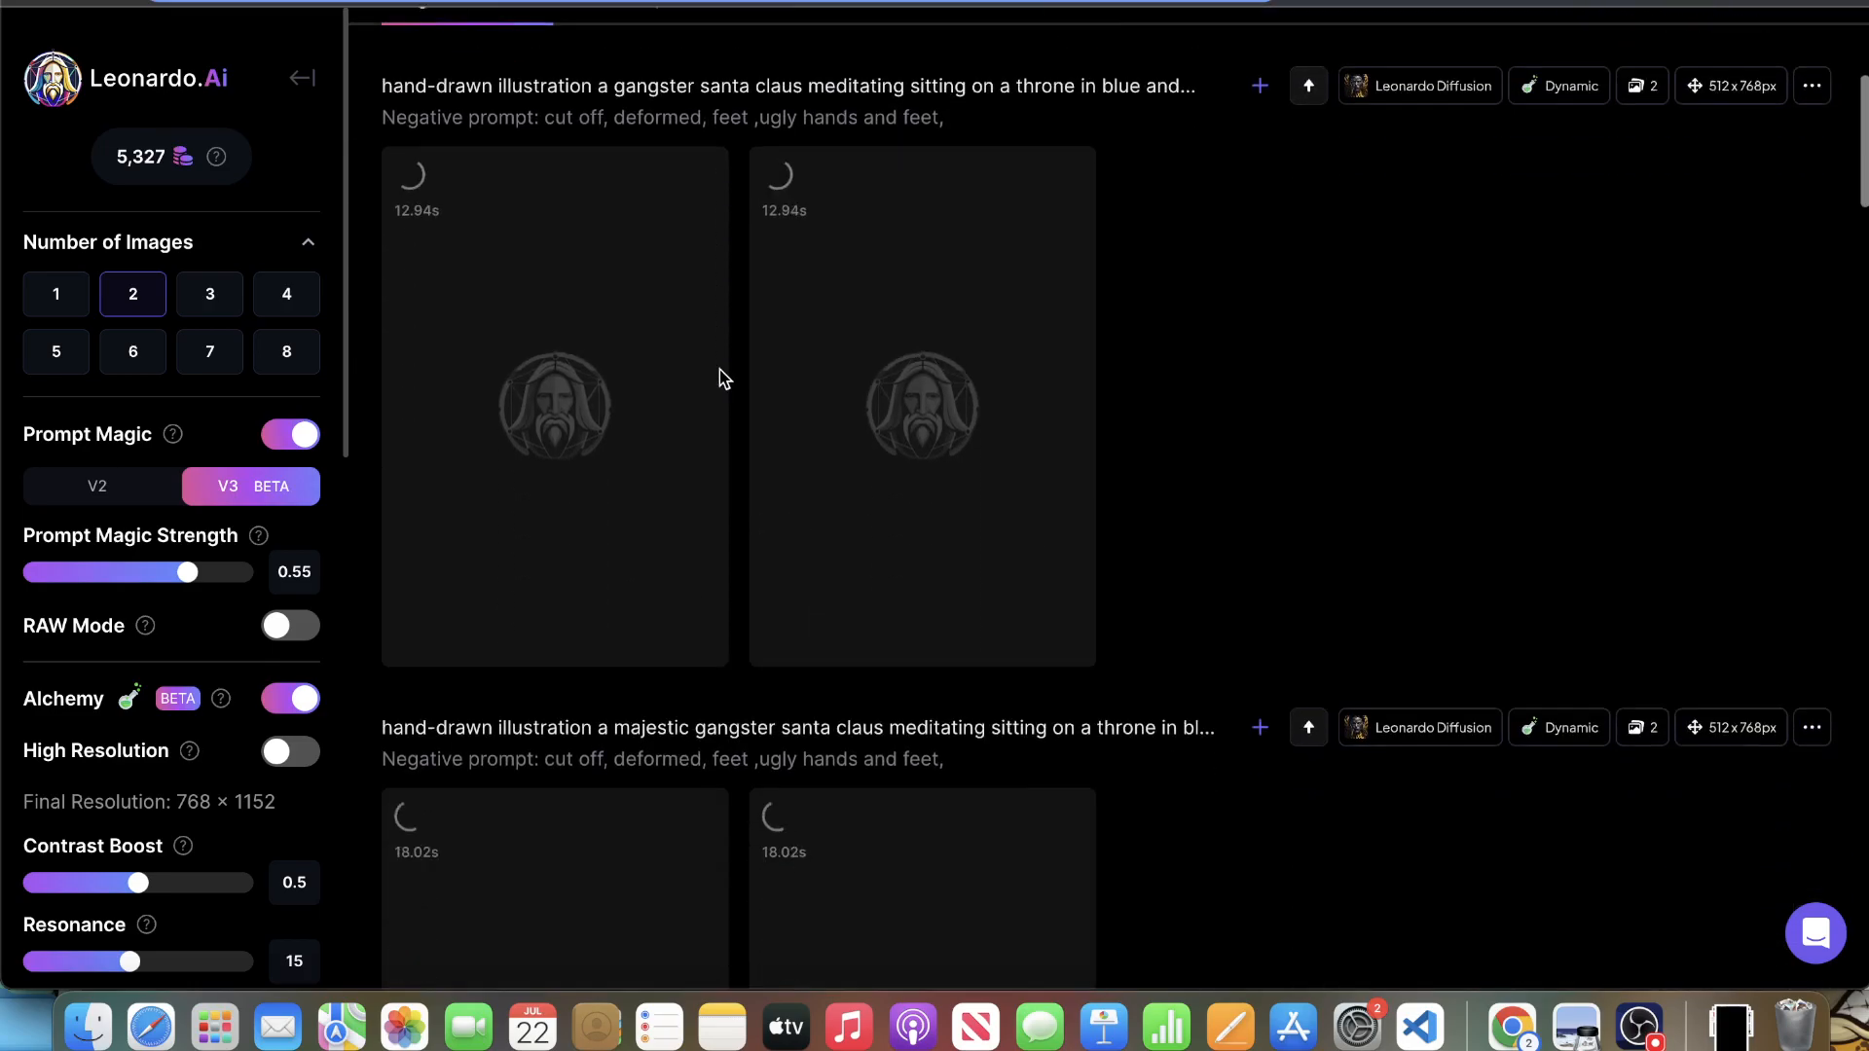
{"action": "scroll", "coordinate": [701, 379], "scroll_direction": "up", "scroll_amount": 6}
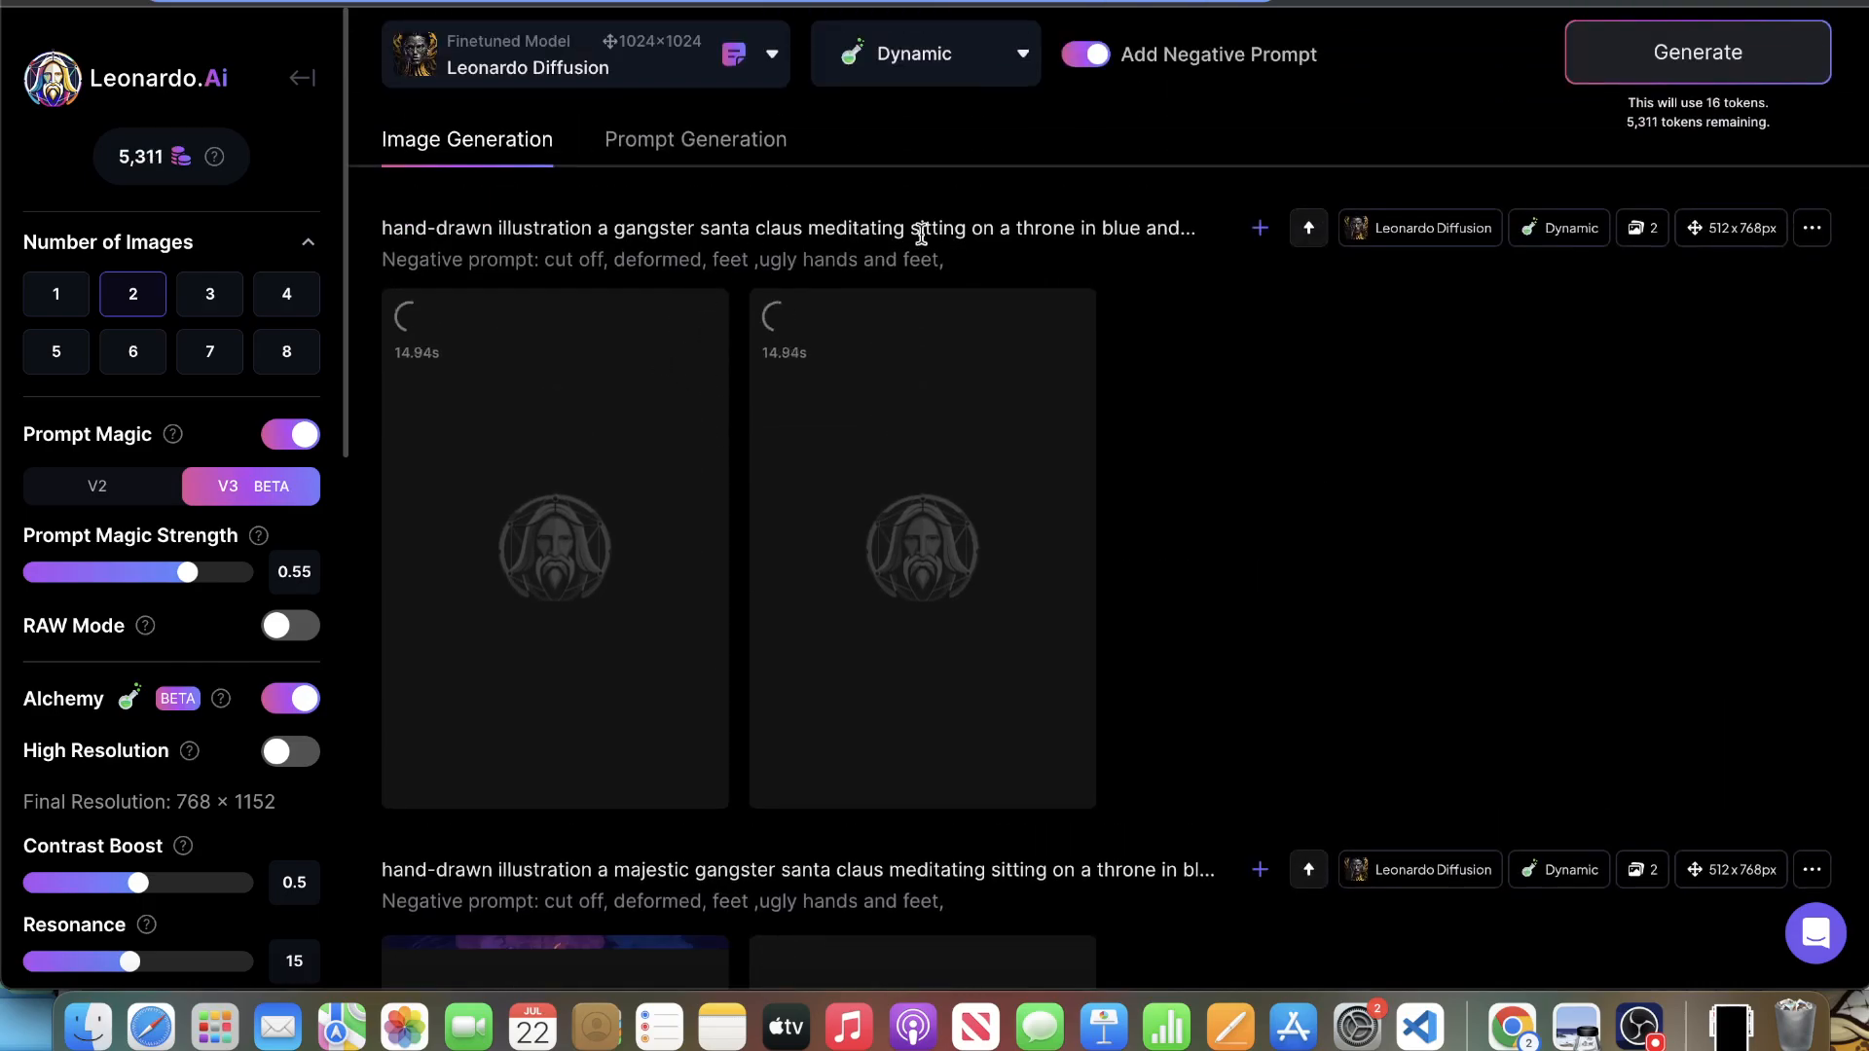
- Upscale both images of the majestic gangster santa claus generation
{"action": "scroll", "coordinate": [887, 243], "scroll_direction": "down", "scroll_amount": 7}
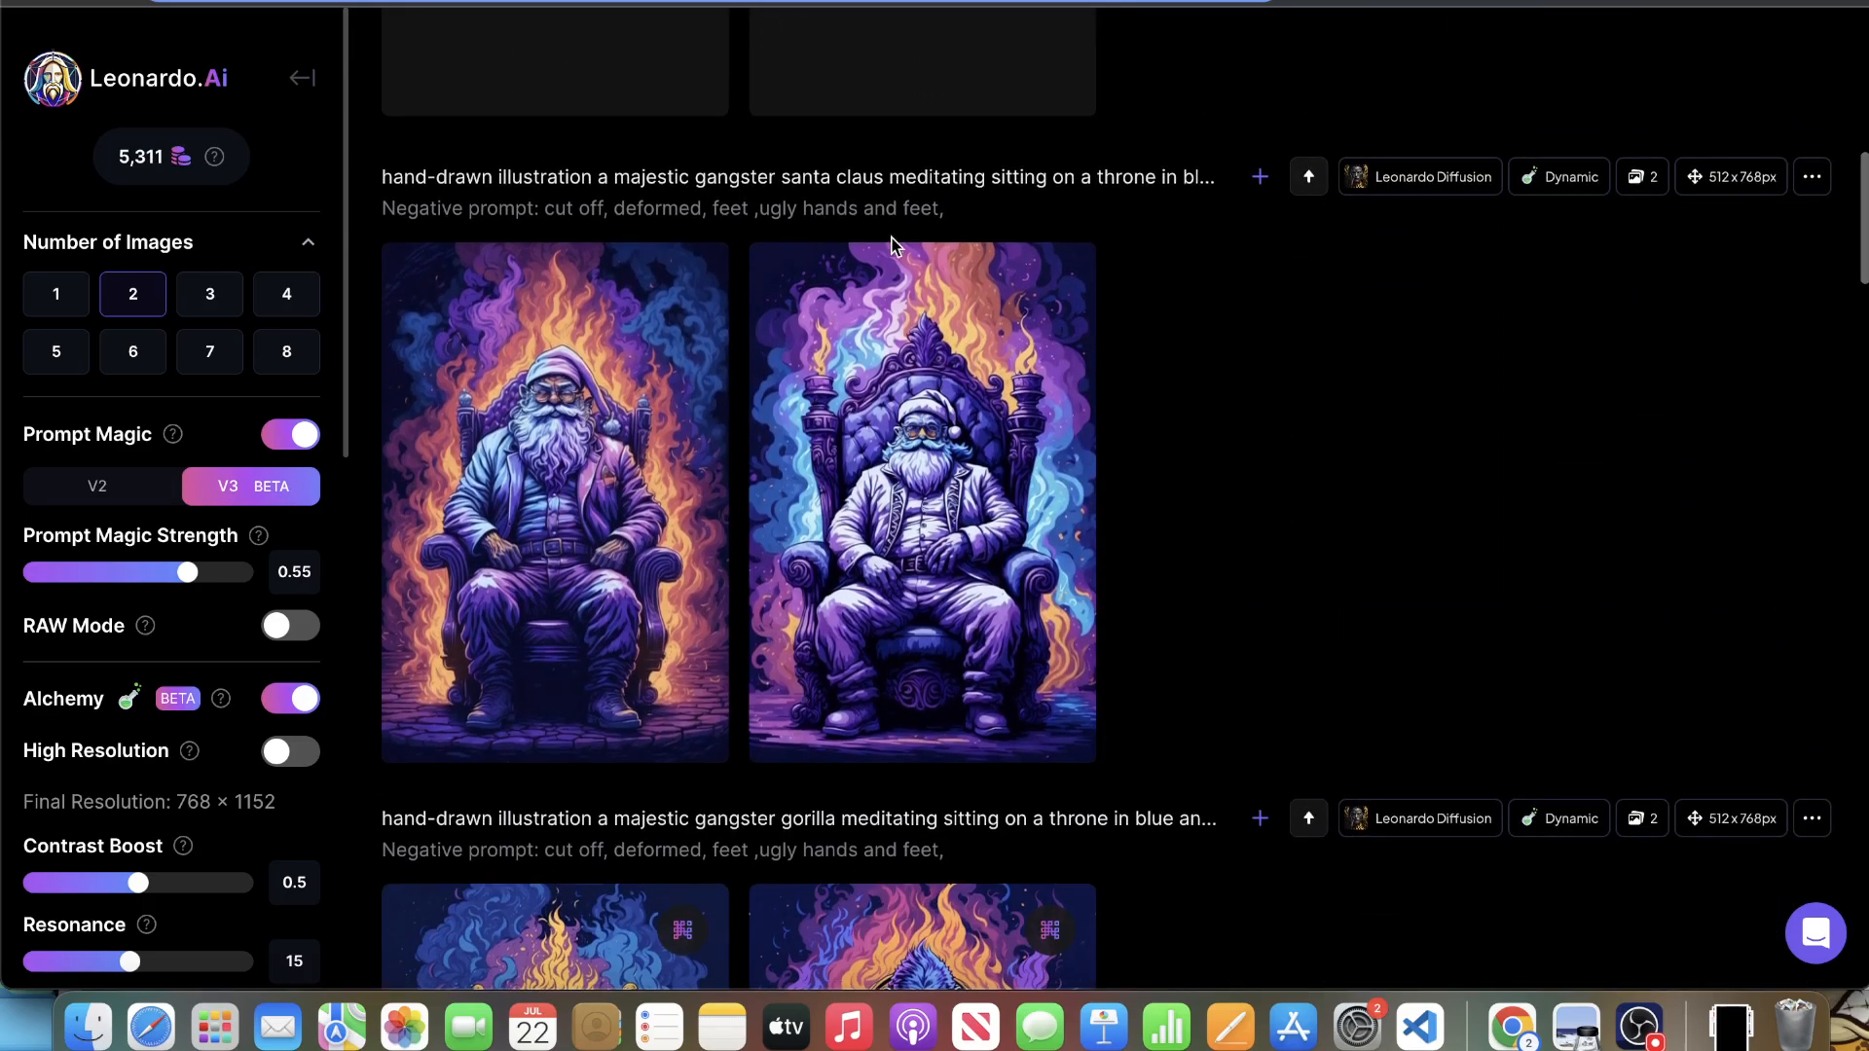
{"action": "left_click", "coordinate": [966, 609]}
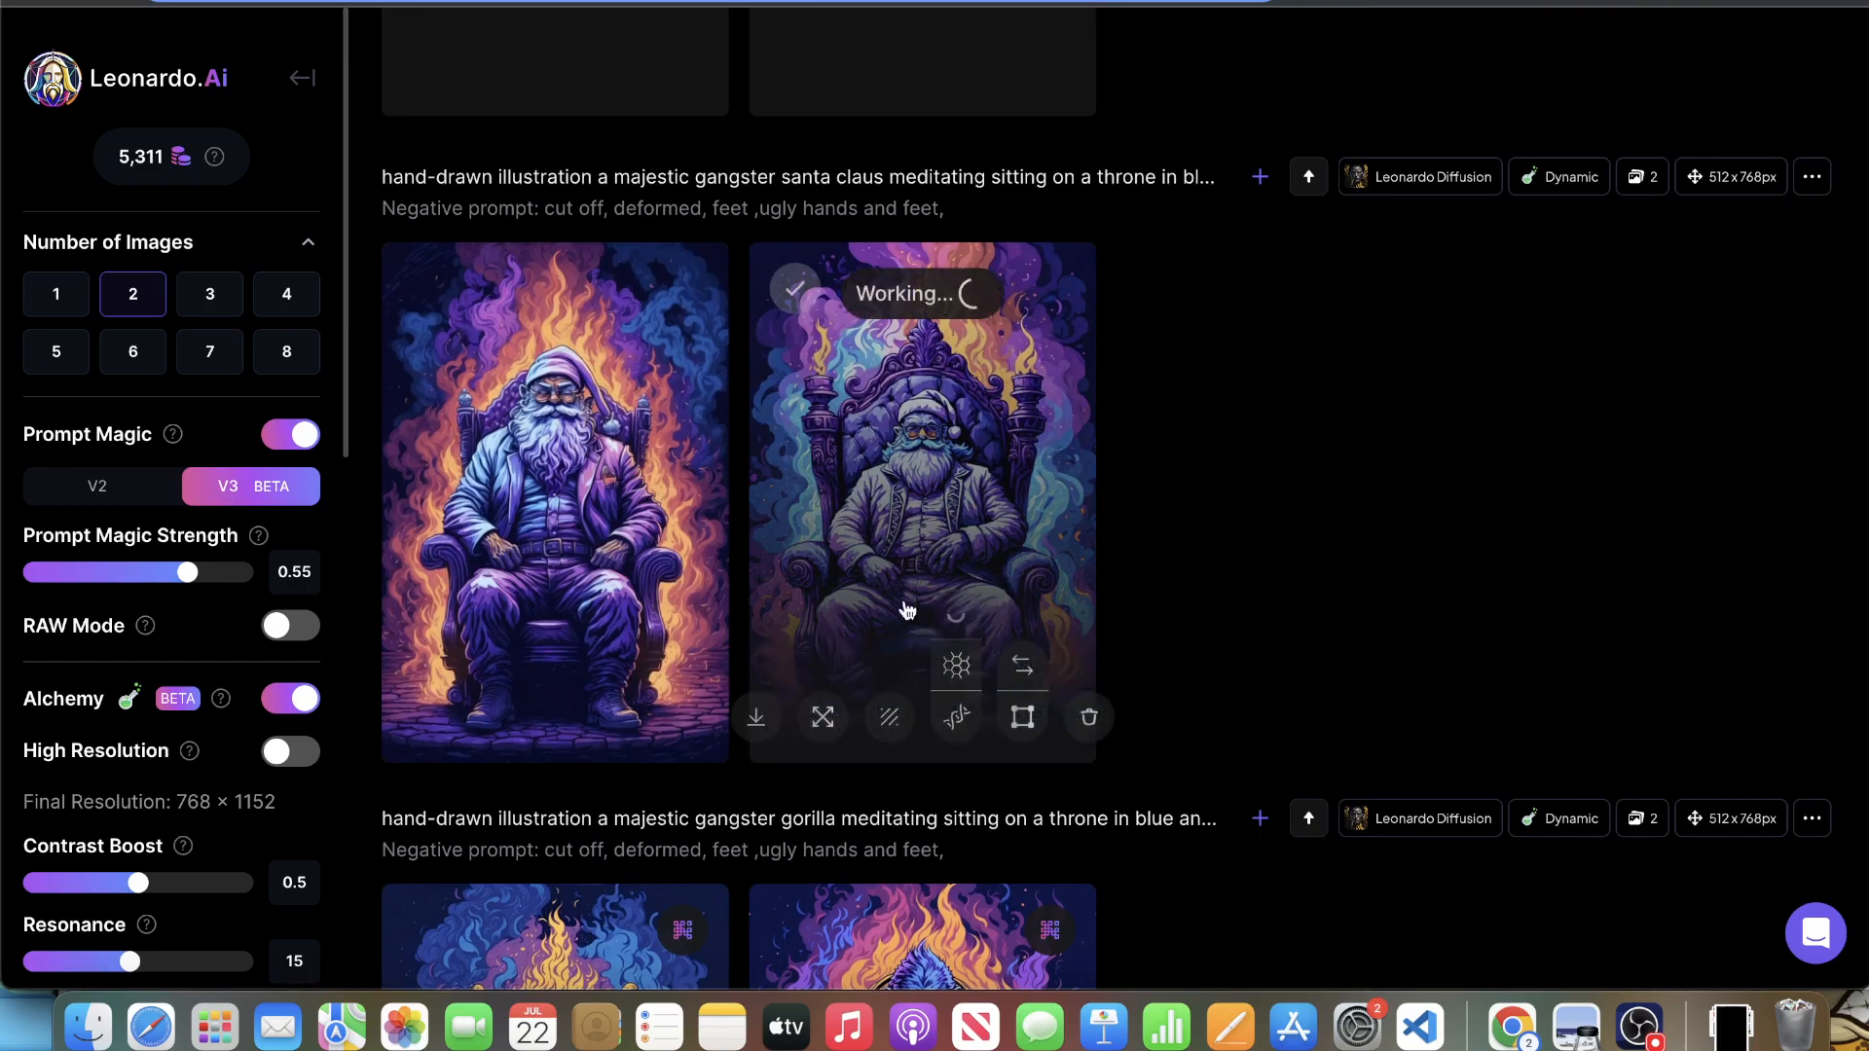
{"action": "left_click", "coordinate": [598, 608]}
{"action": "scroll", "coordinate": [1464, 524], "scroll_direction": "up", "scroll_amount": 1}
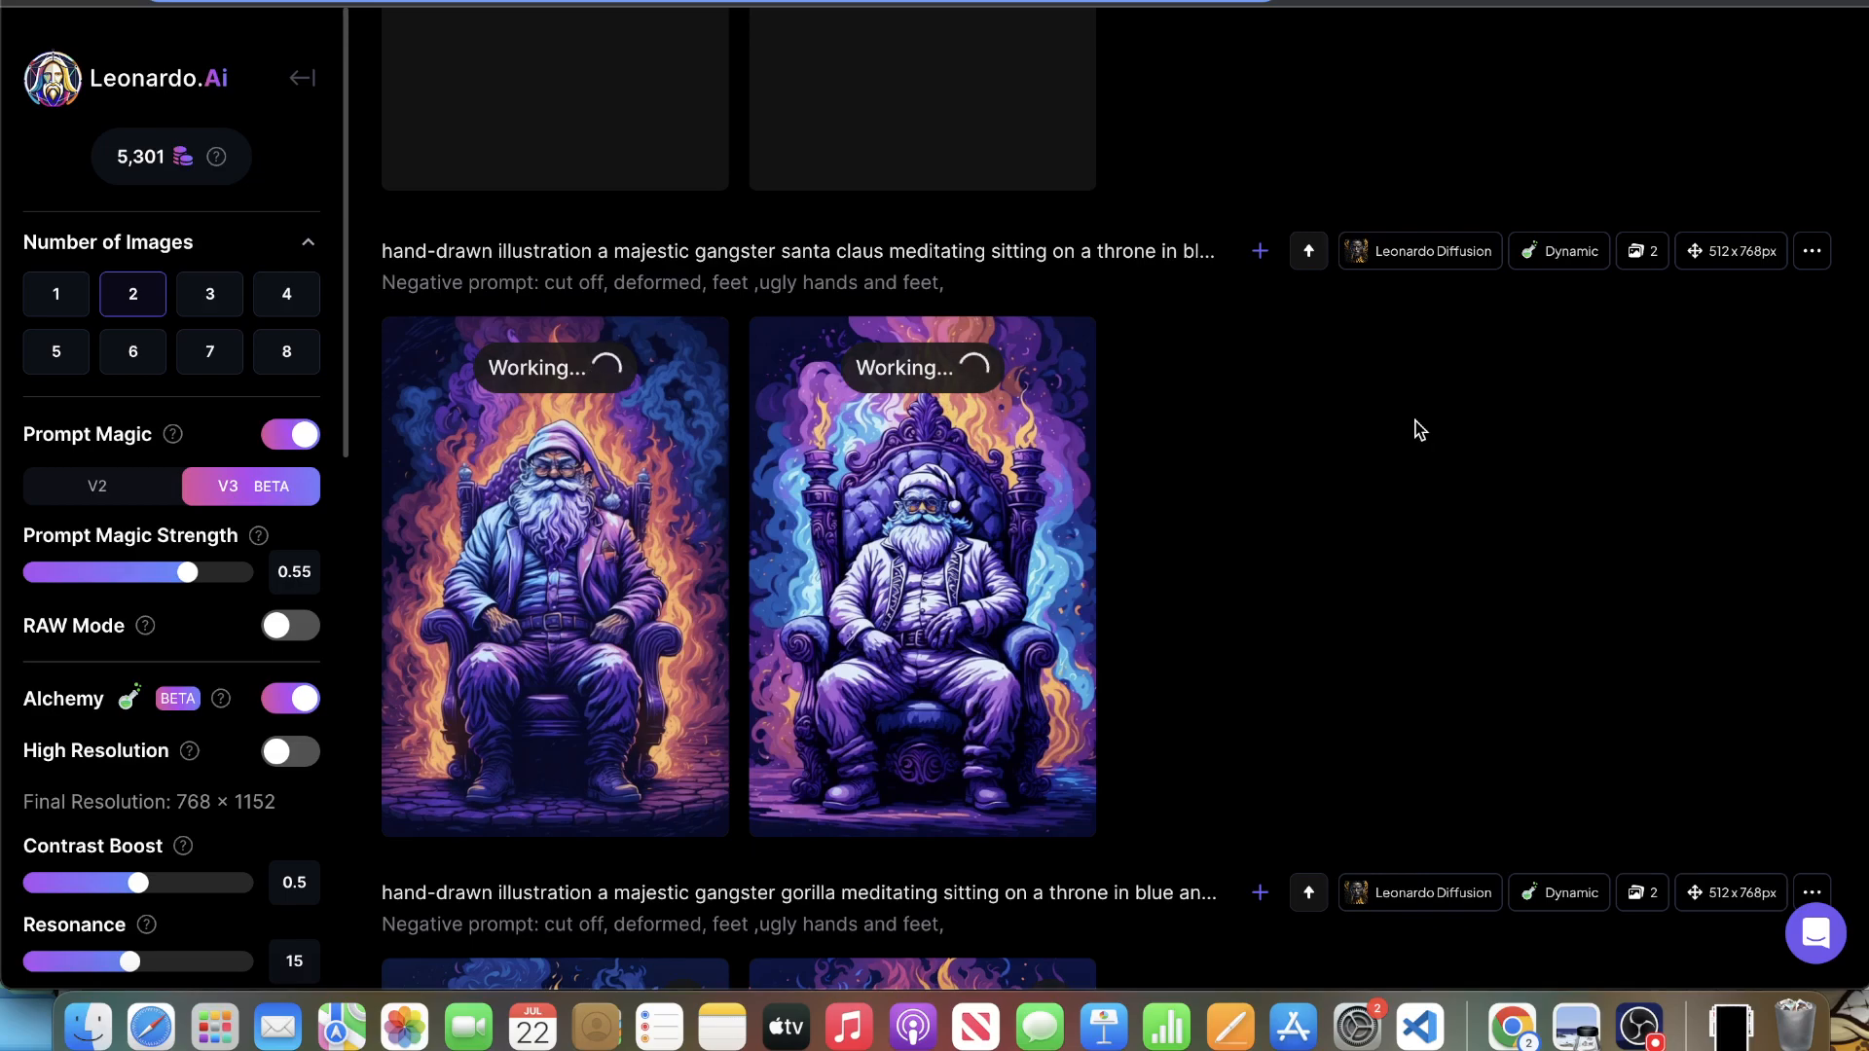
- Reveal the hidden first image of the newest gangster santa claus generation, and upscale both of its images
{"action": "scroll", "coordinate": [1419, 428], "scroll_direction": "up", "scroll_amount": 5}
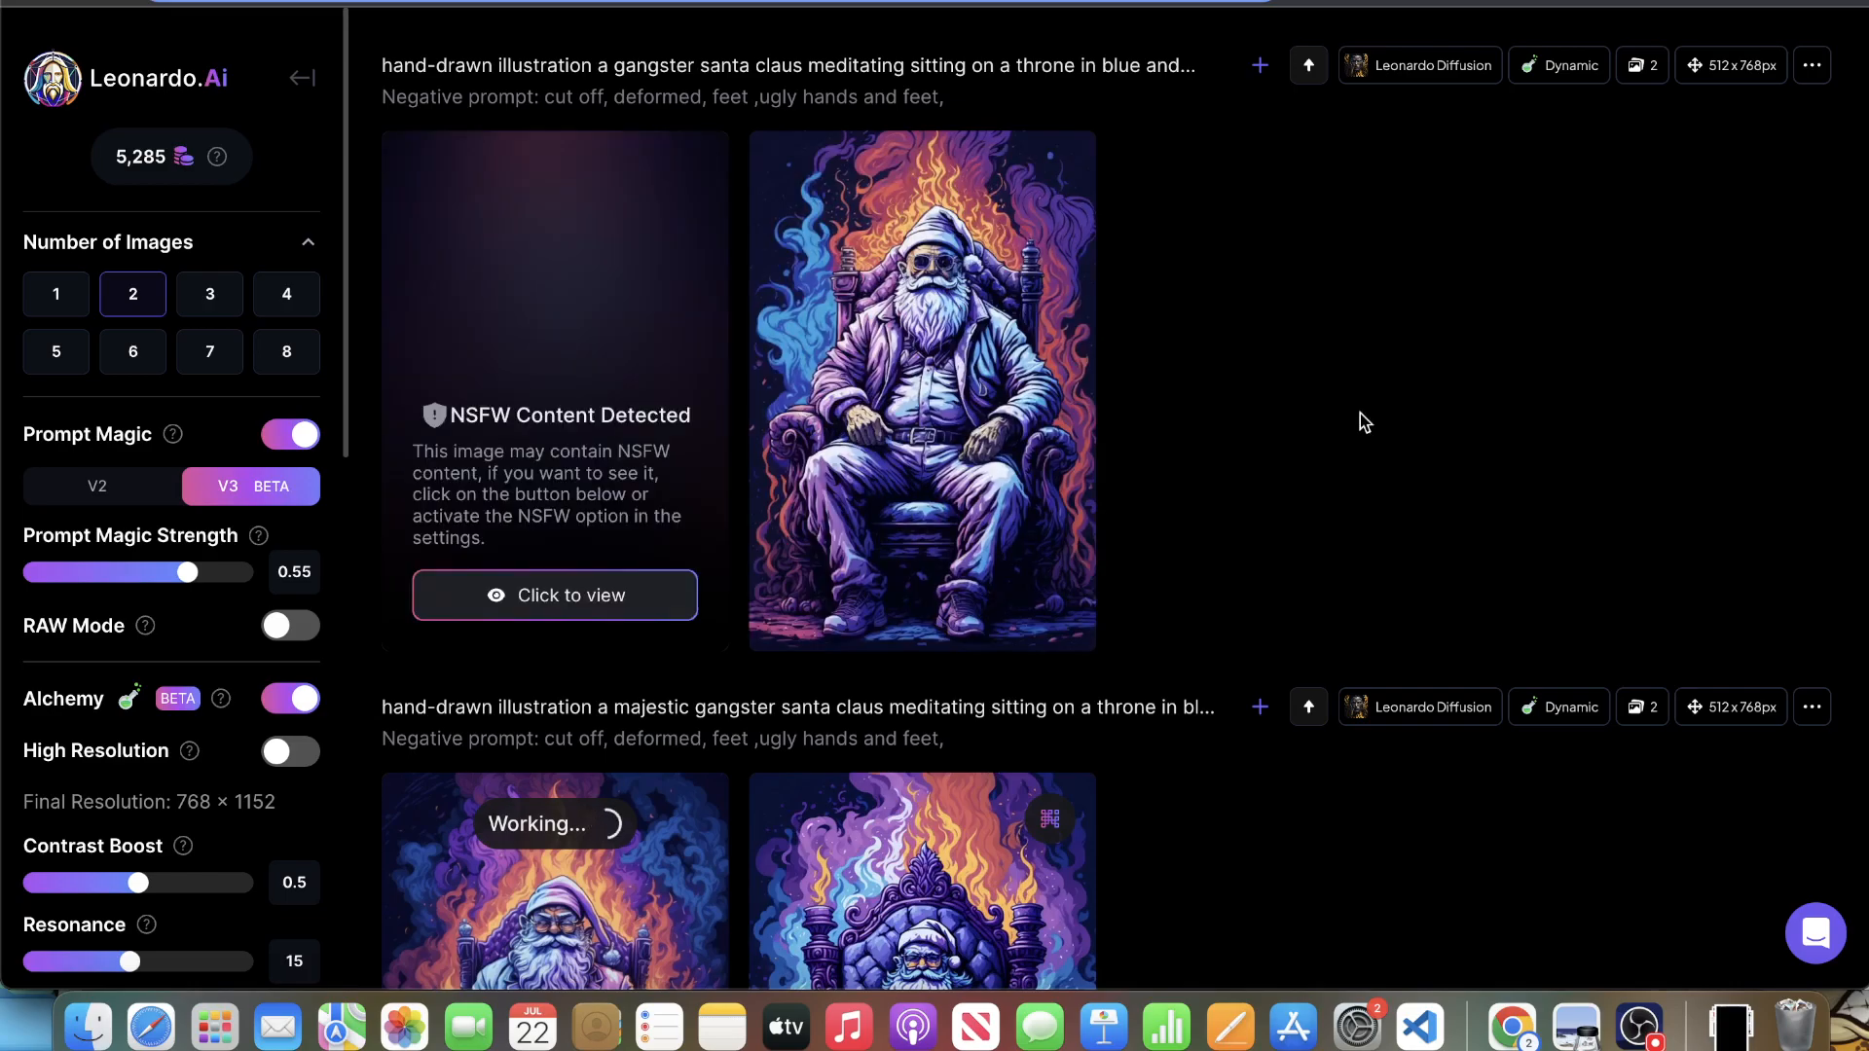
{"action": "left_click", "coordinate": [508, 598]}
{"action": "left_click", "coordinate": [607, 519]}
{"action": "left_click", "coordinate": [953, 506]}
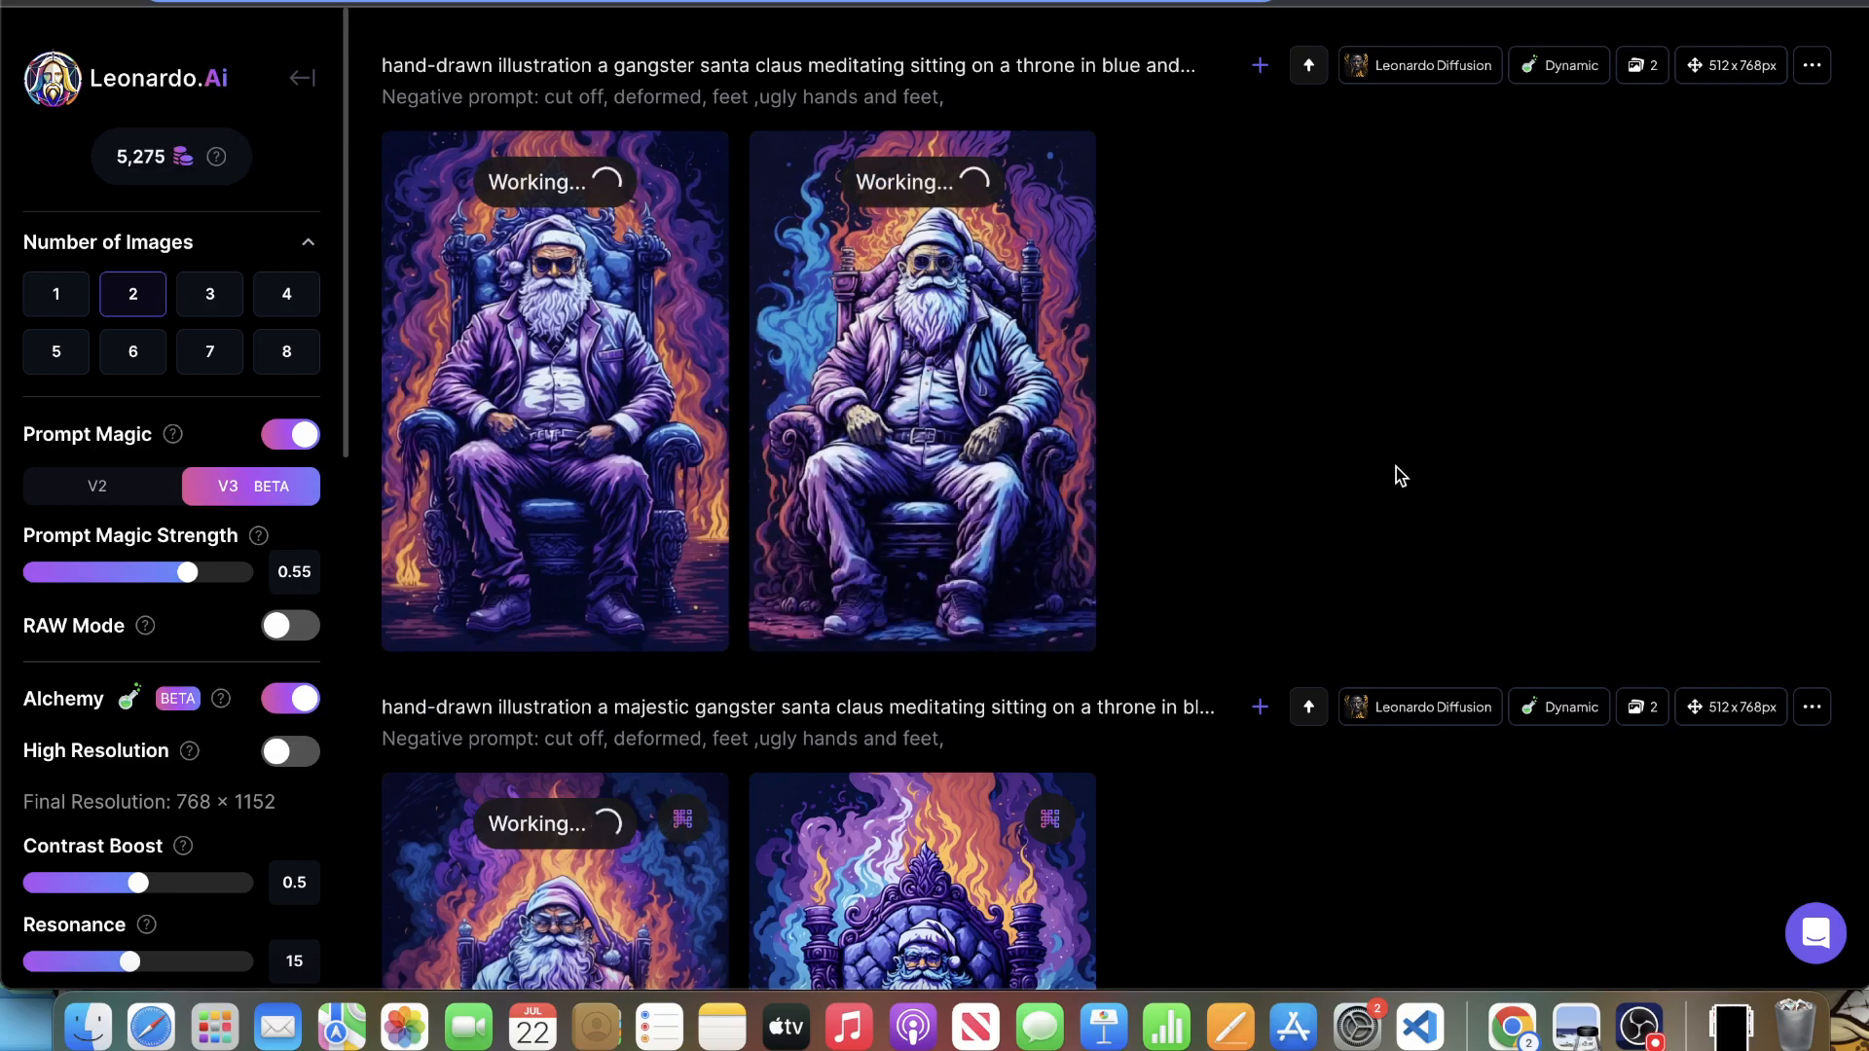
{"action": "scroll", "coordinate": [1309, 479], "scroll_direction": "down", "scroll_amount": 7}
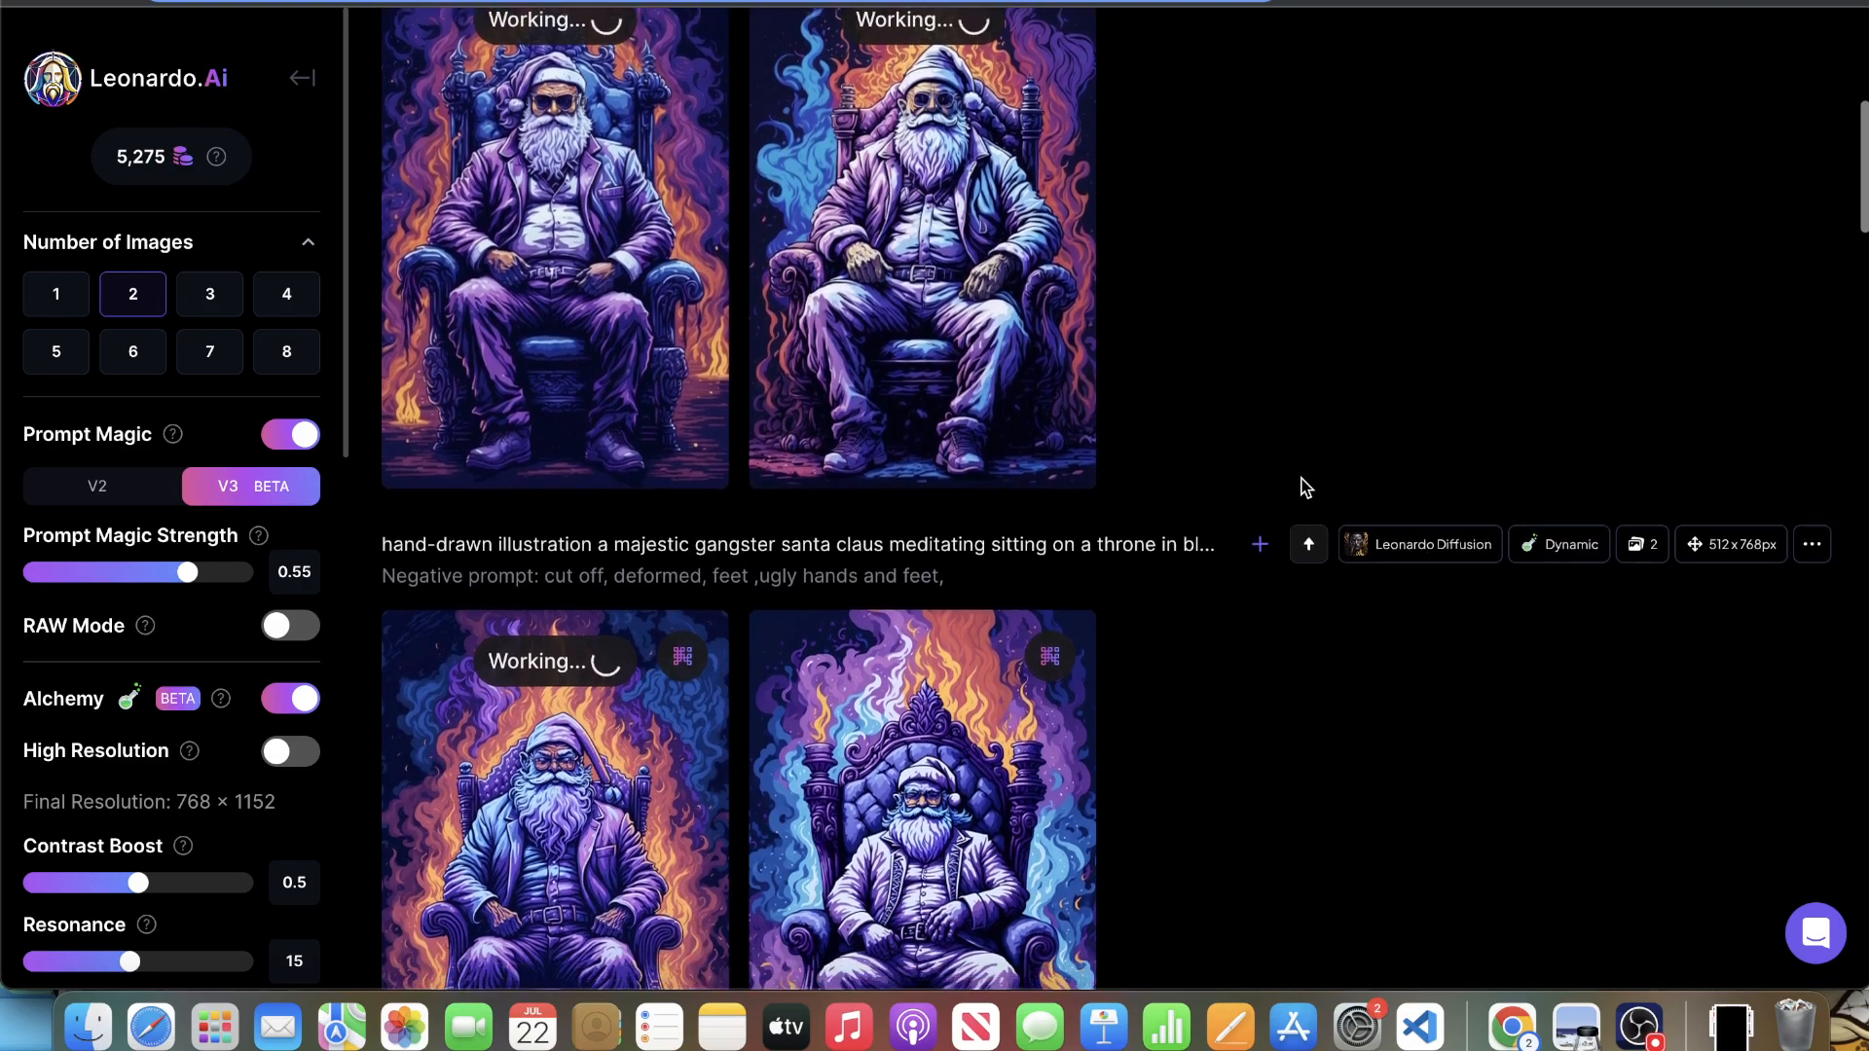